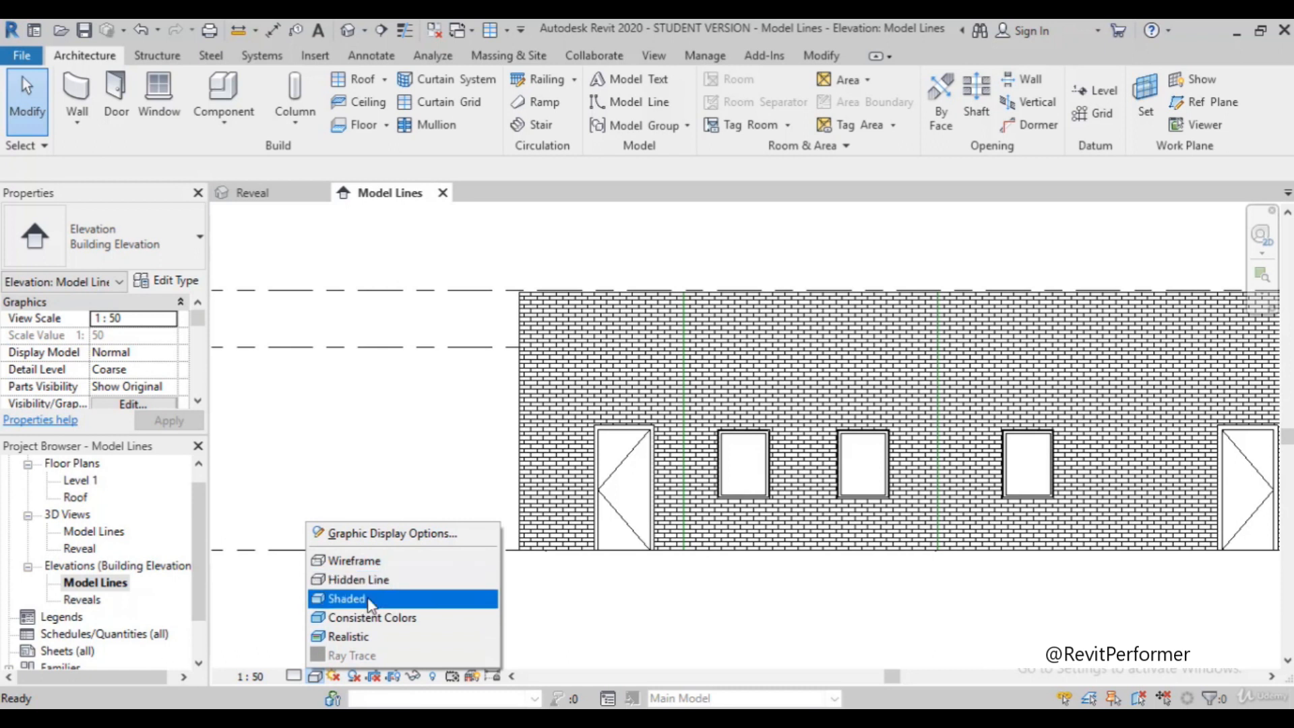
Display the Model Lines elevation in the Shaded visual style and inspect the vertical model lines on the brick wall
scroll(1024, 548, up, 2)
scroll(1024, 541, up, 1)
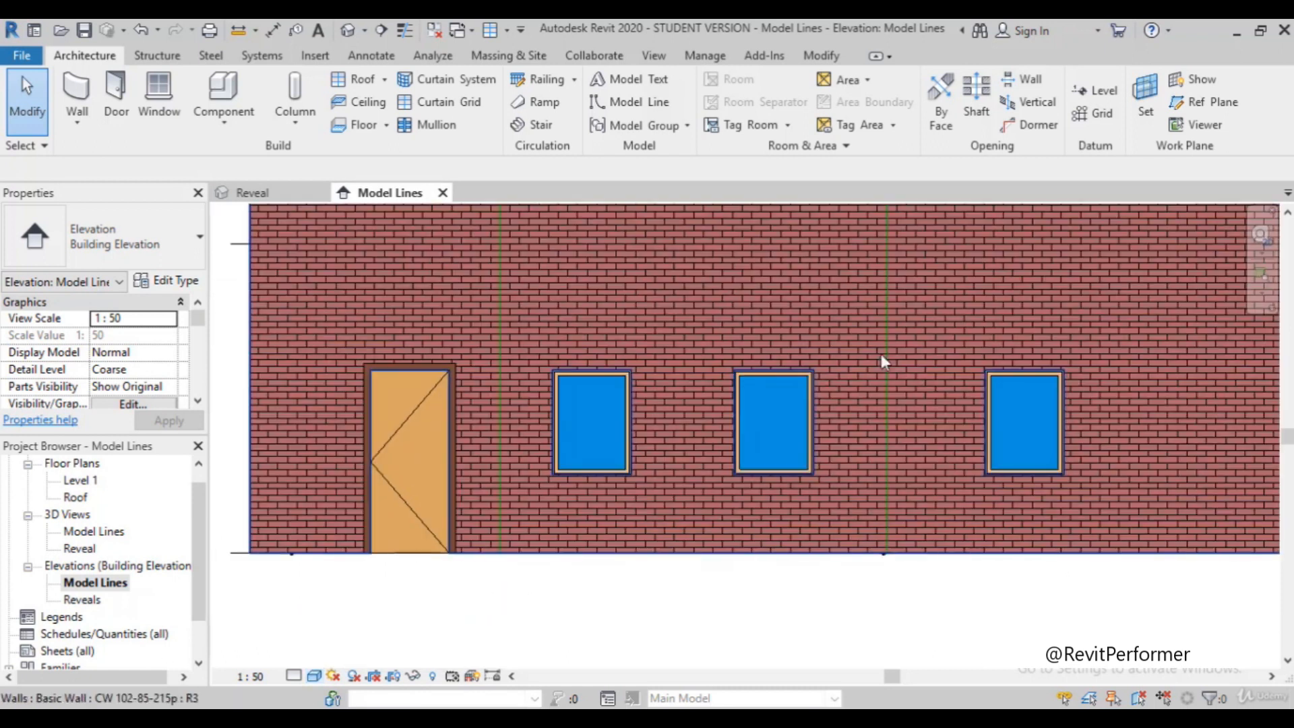
scroll(887, 391, down, 1)
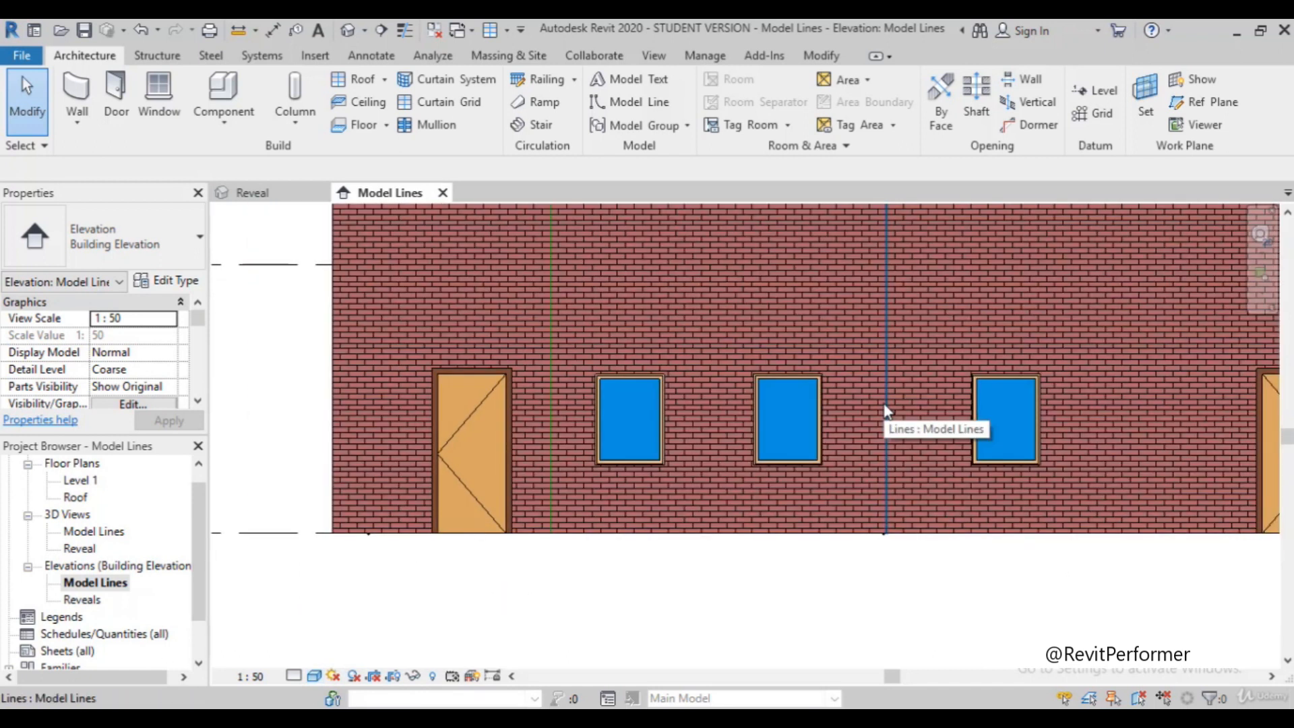
scroll(886, 411, up, 1)
scroll(895, 398, down, 2)
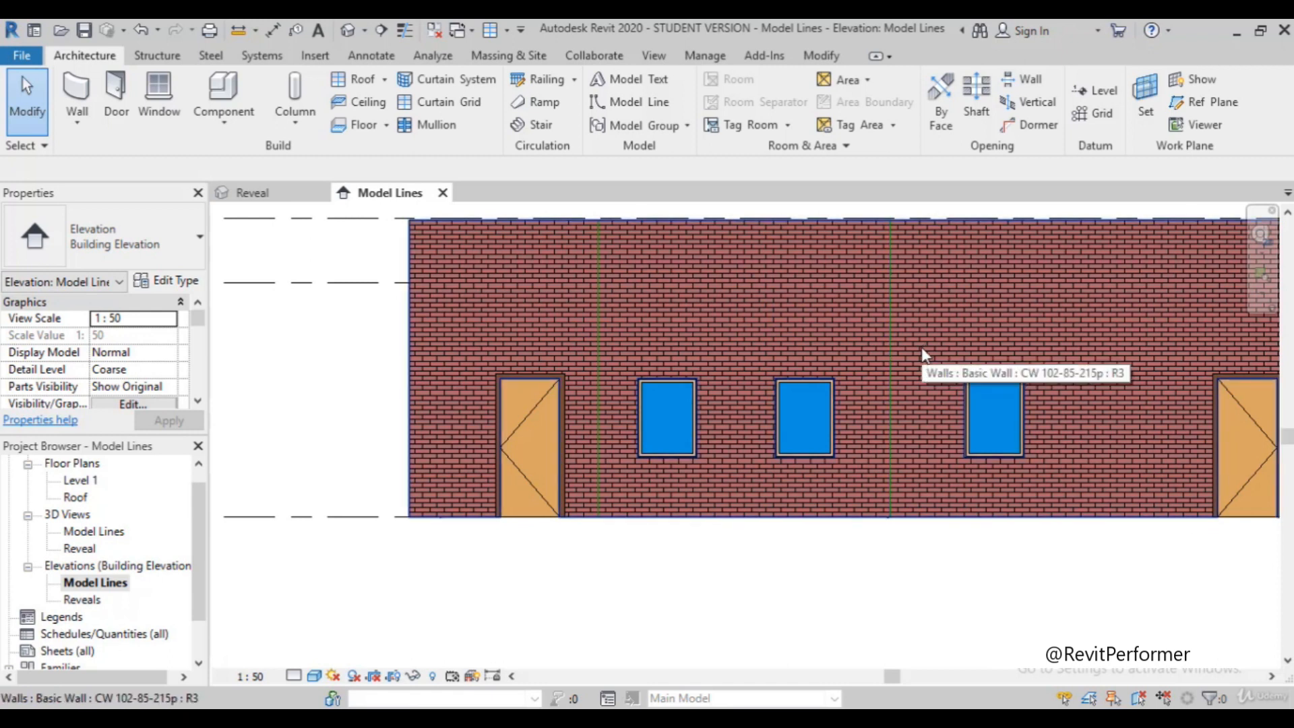
Open the default 3D view and turn the building to show the wall with the two doors and three windows
click(348, 32)
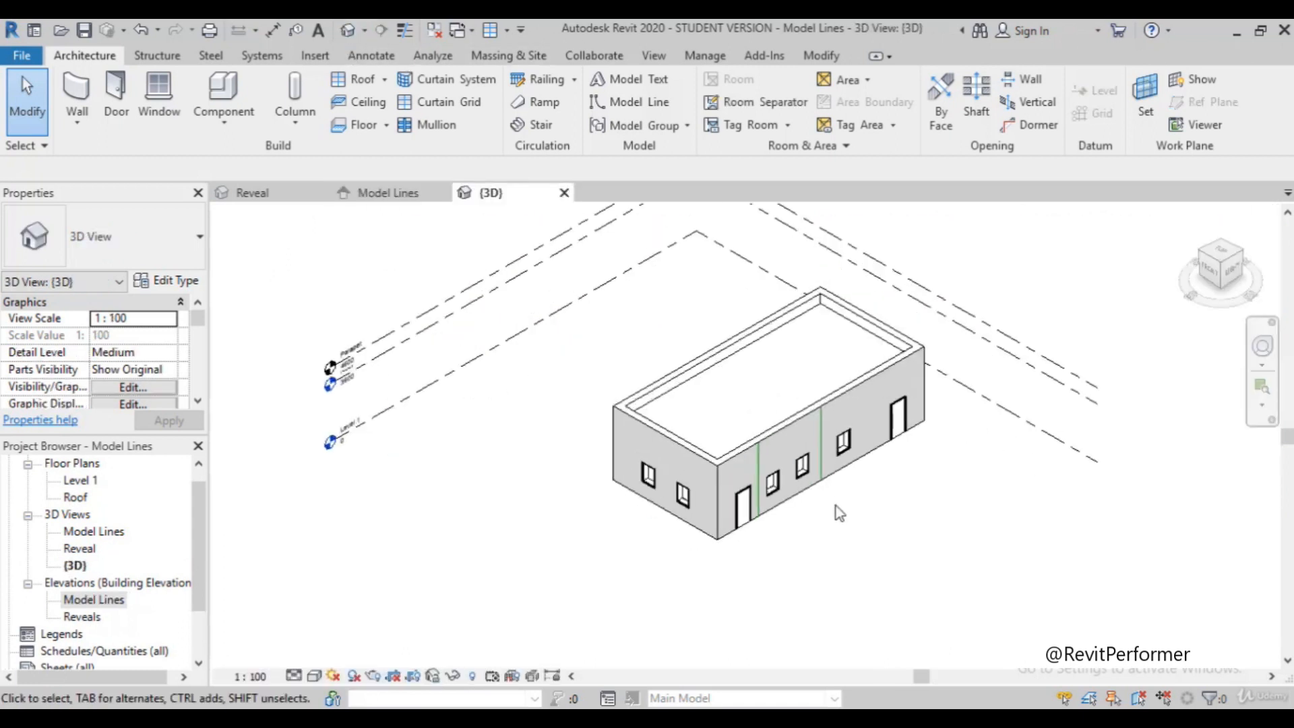
scroll(809, 513, up, 2)
shift+middle_drag(771, 516, 1143, 411)
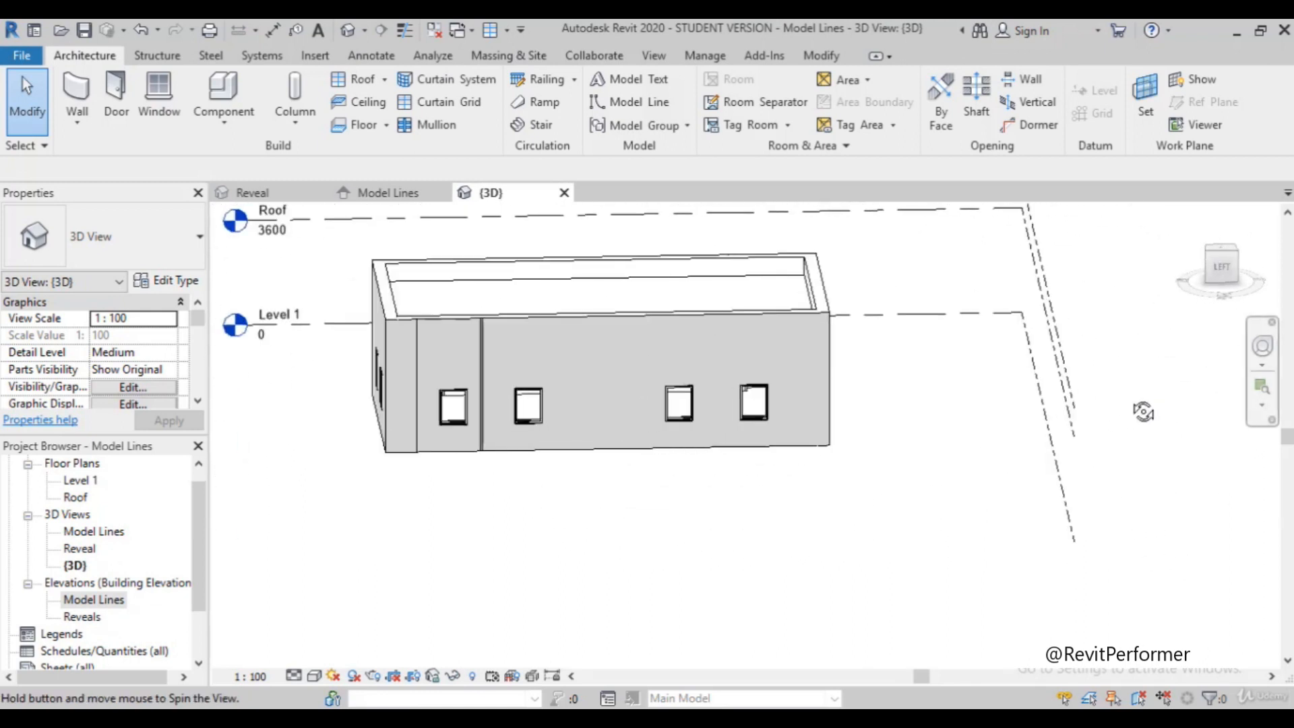
scroll(514, 378, up, 2)
shift+middle_drag(393, 426, 761, 449)
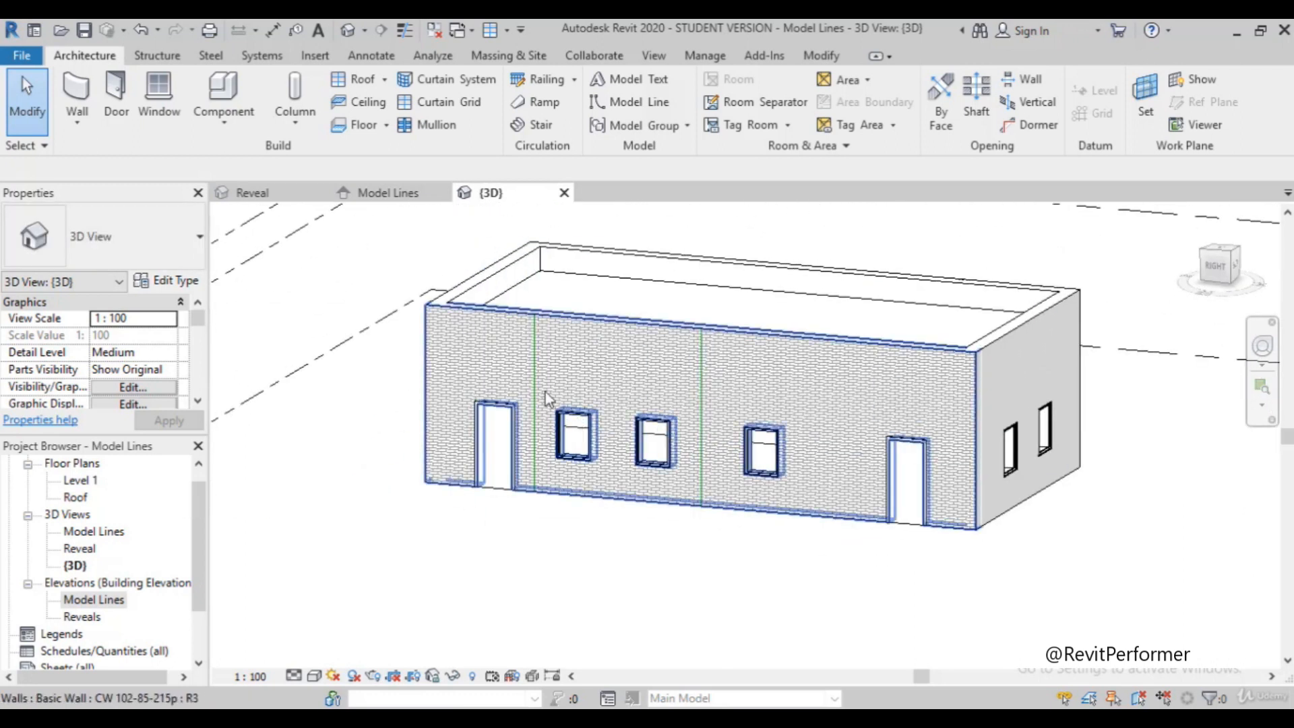
Examine the two vertical model lines on the brick wall between the doors, up close and from a distance
scroll(516, 370, up, 3)
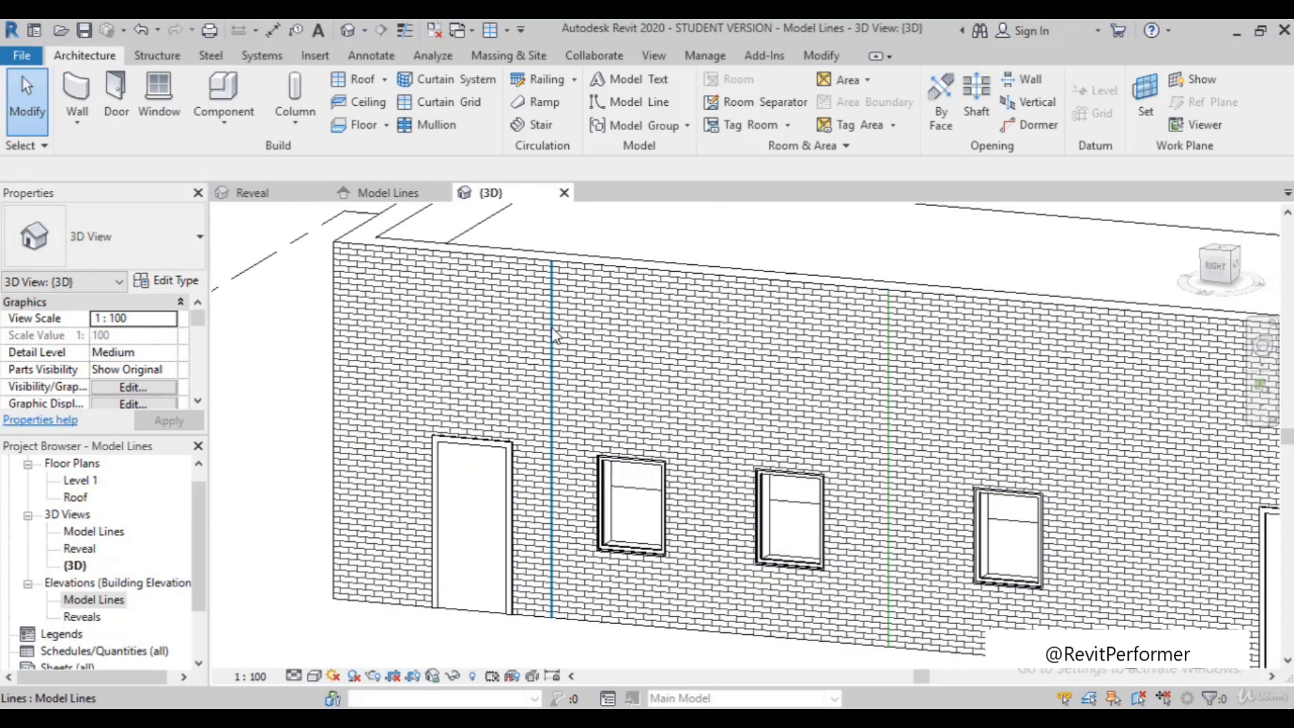
scroll(723, 345, down, 2)
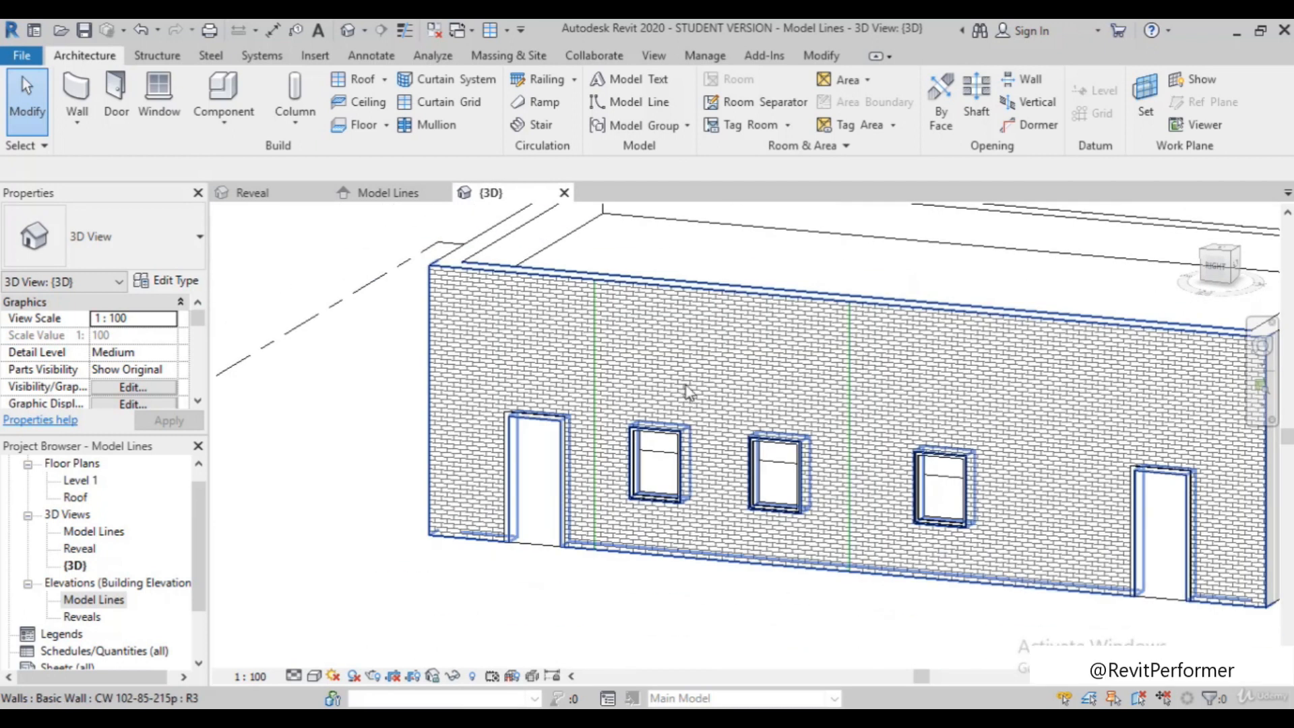
scroll(579, 397, up, 1)
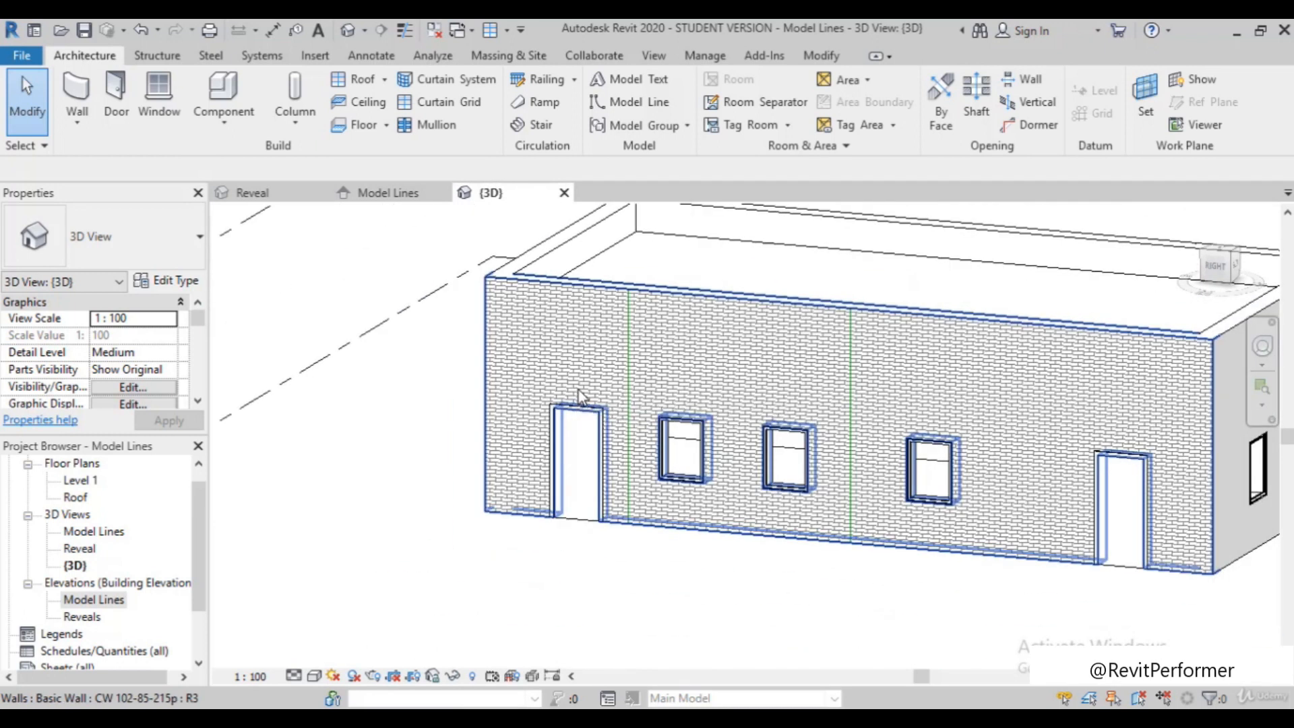
scroll(579, 404, up, 3)
scroll(580, 465, up, 5)
scroll(556, 446, up, 1)
scroll(503, 460, down, 2)
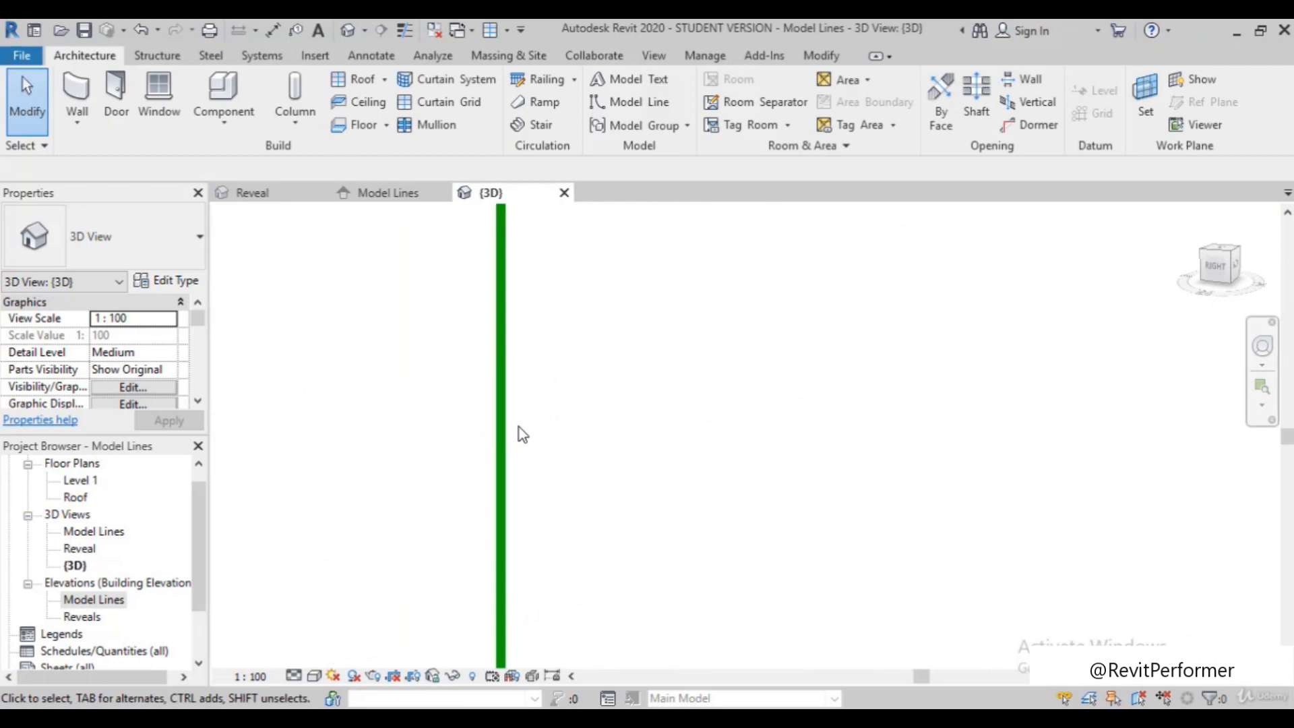
scroll(522, 425, down, 5)
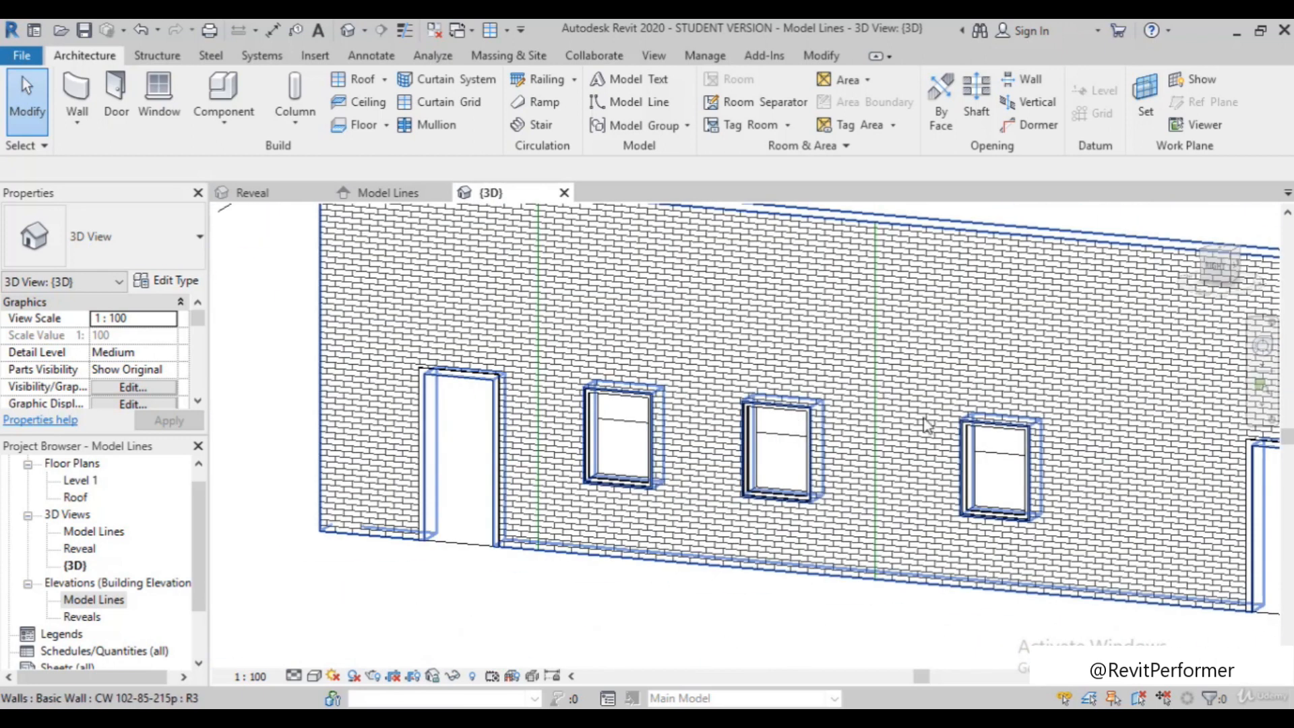
scroll(896, 405, up, 5)
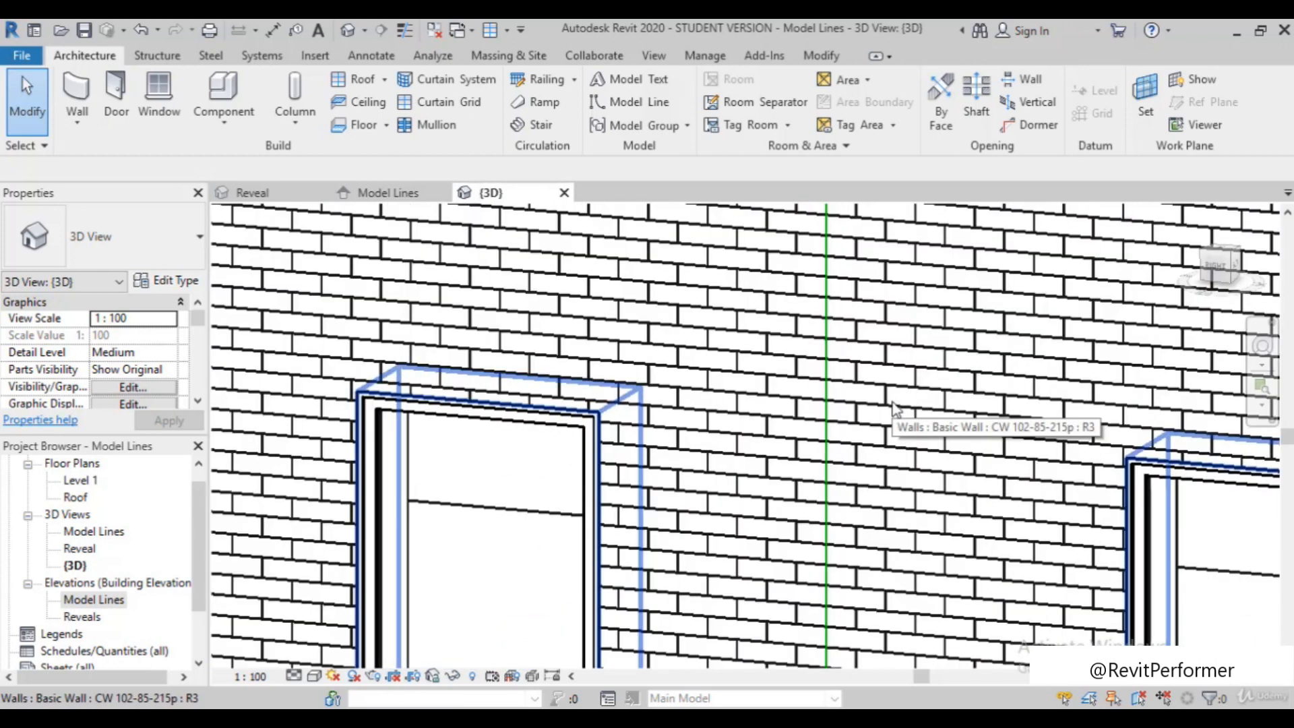
scroll(889, 403, up, 2)
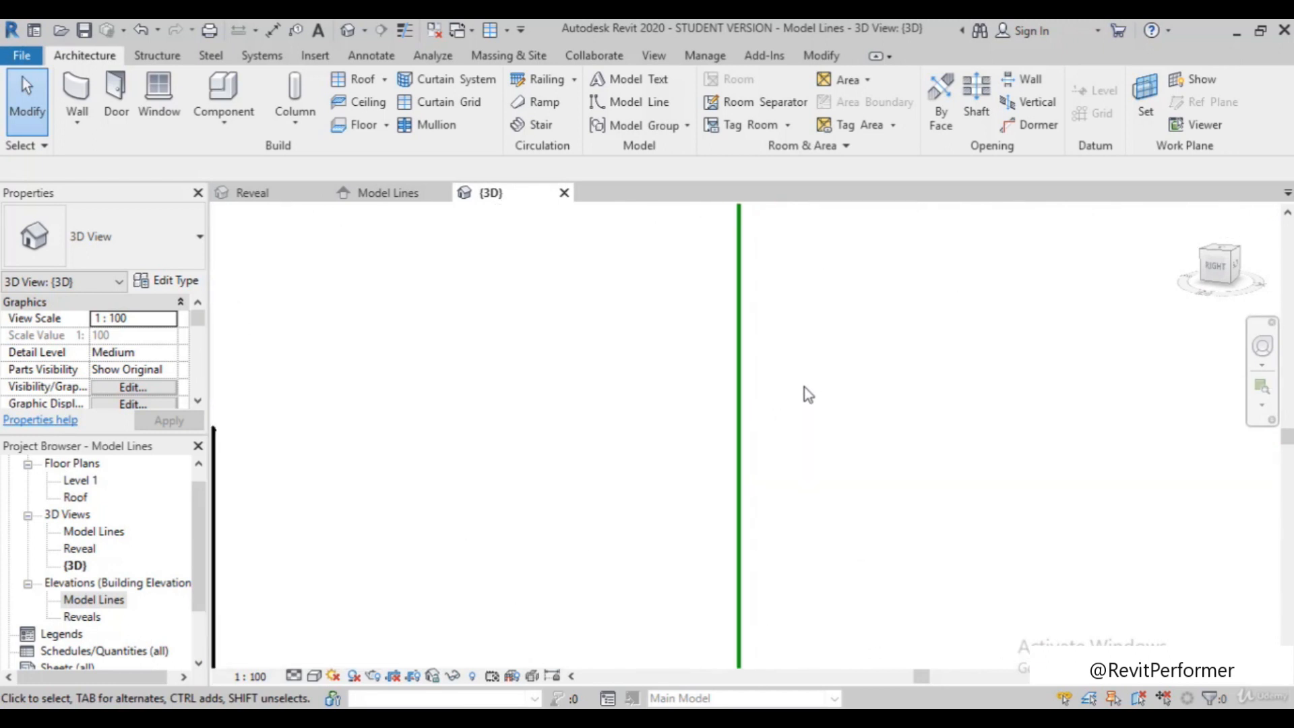
scroll(803, 381, down, 5)
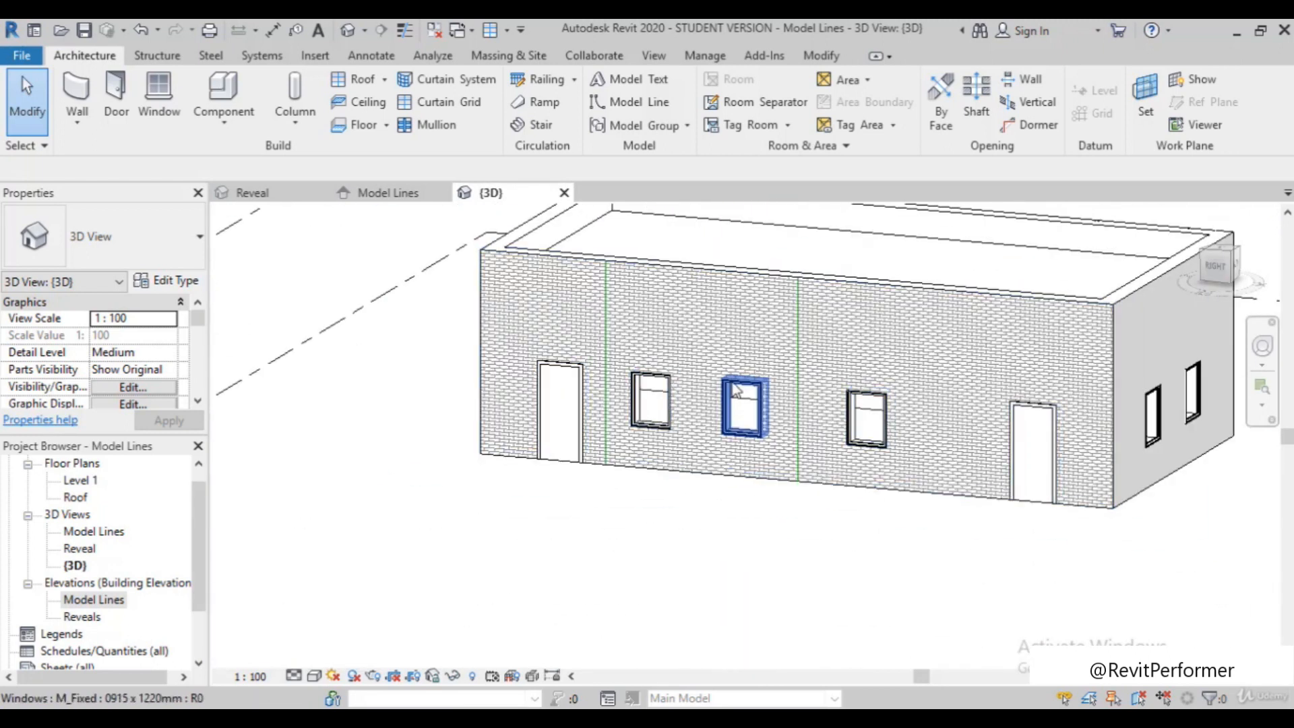
scroll(863, 337, up, 3)
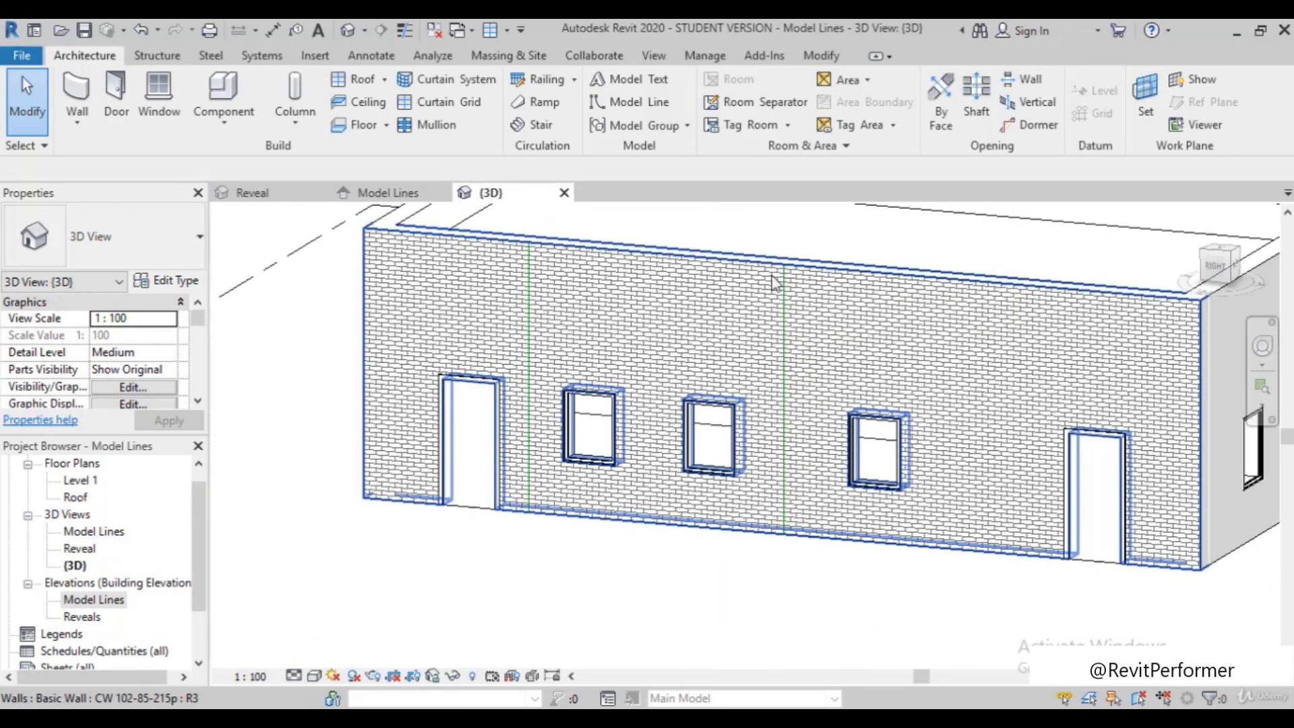
scroll(772, 280, up, 1)
scroll(795, 321, up, 2)
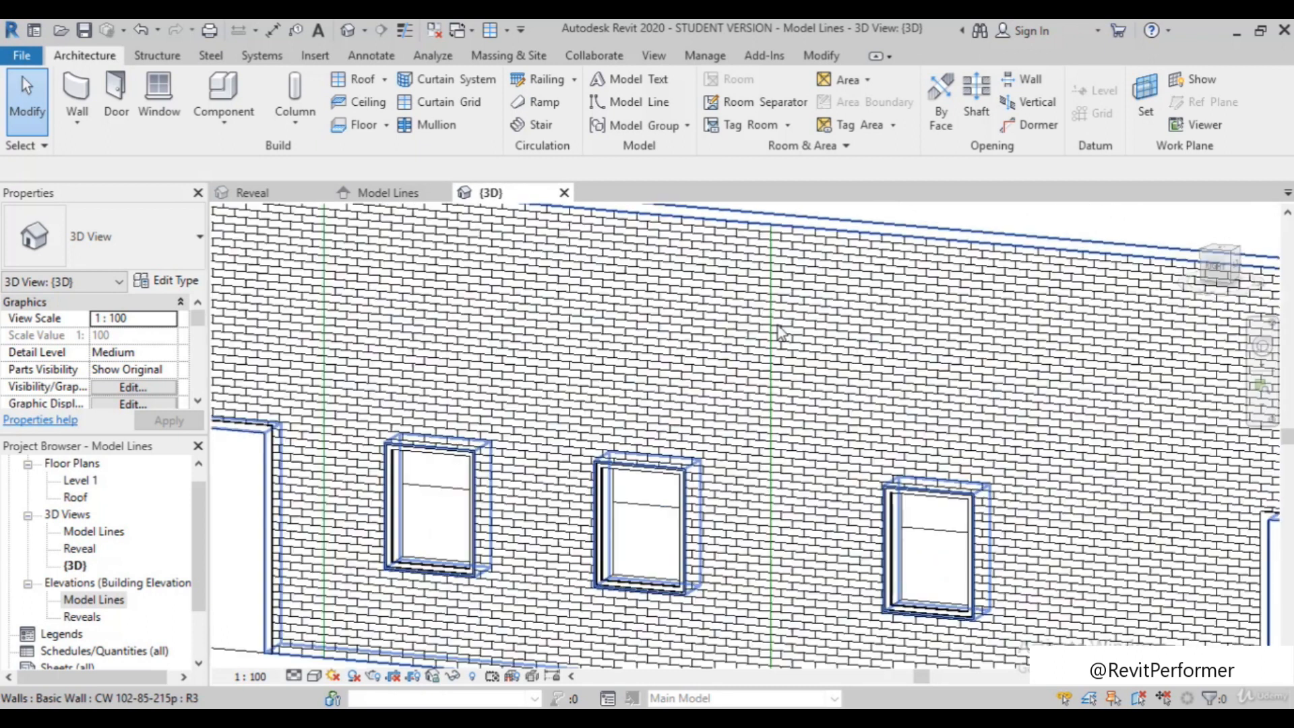
scroll(775, 310, down, 1)
scroll(722, 382, down, 3)
scroll(621, 431, down, 3)
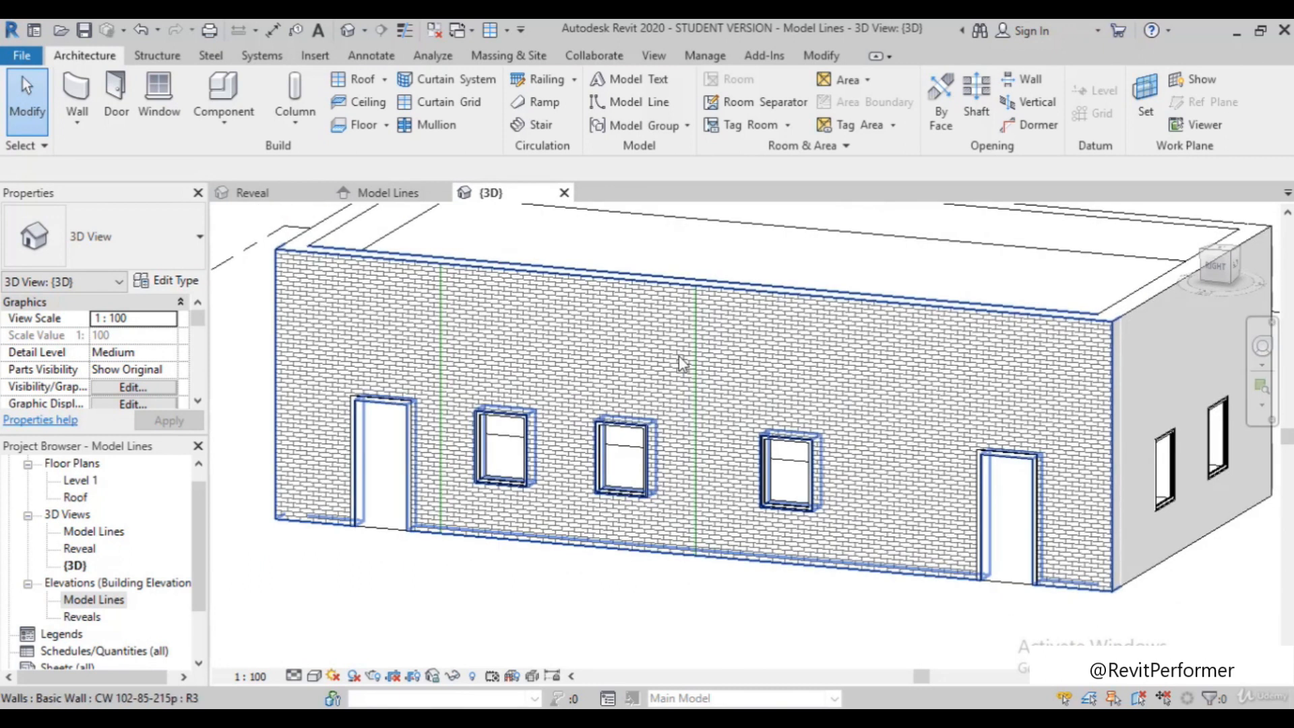
scroll(640, 424, down, 2)
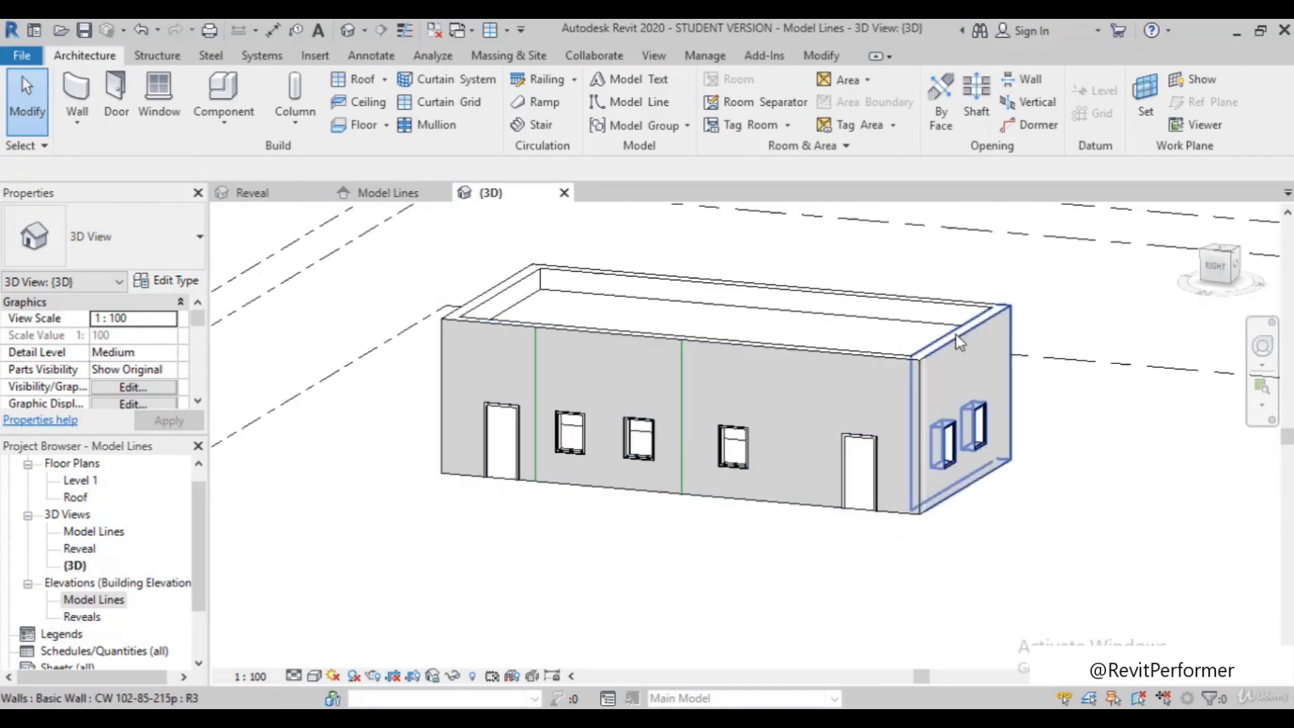
Examine the vertical brick reveals on the opposite long wall of the building in 3D
shift+middle_drag(958, 388, 910, 627)
scroll(950, 502, down, 2)
shift+middle_drag(1019, 557, 722, 577)
scroll(546, 370, up, 4)
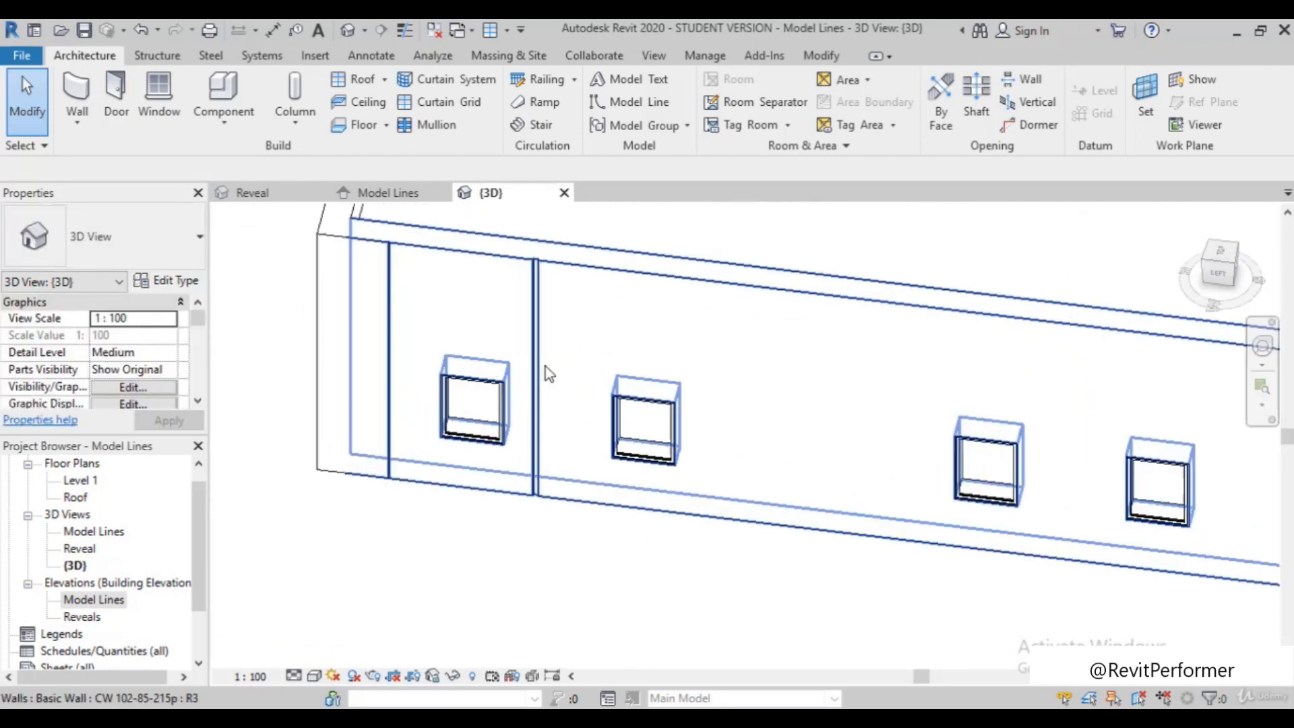
scroll(539, 372, up, 4)
shift+middle_drag(592, 454, 623, 347)
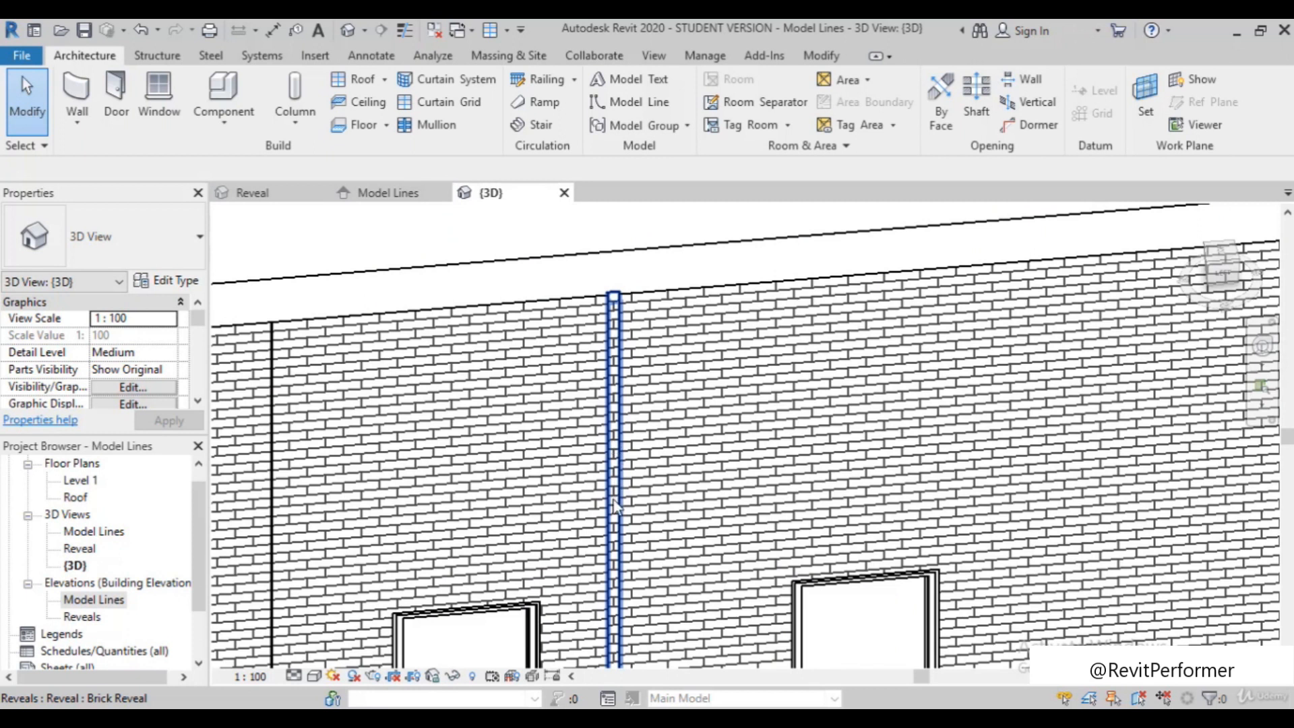
scroll(619, 486, down, 6)
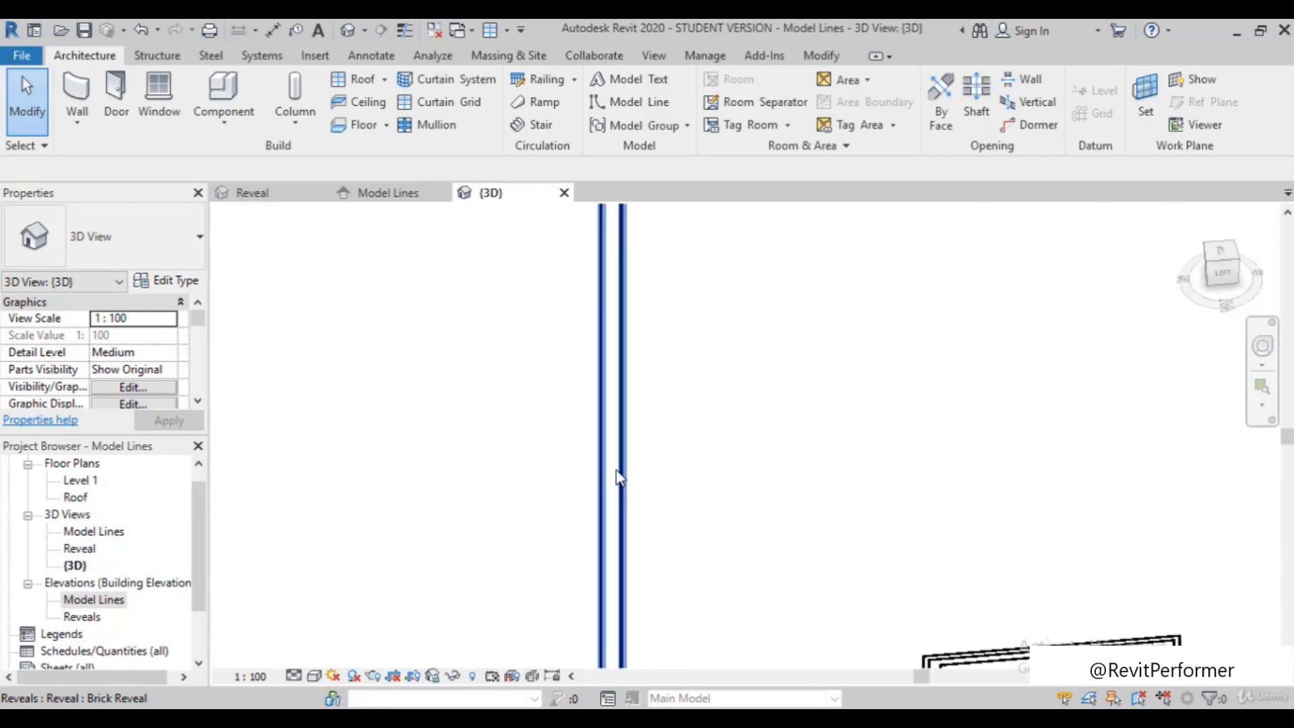
scroll(621, 476, up, 10)
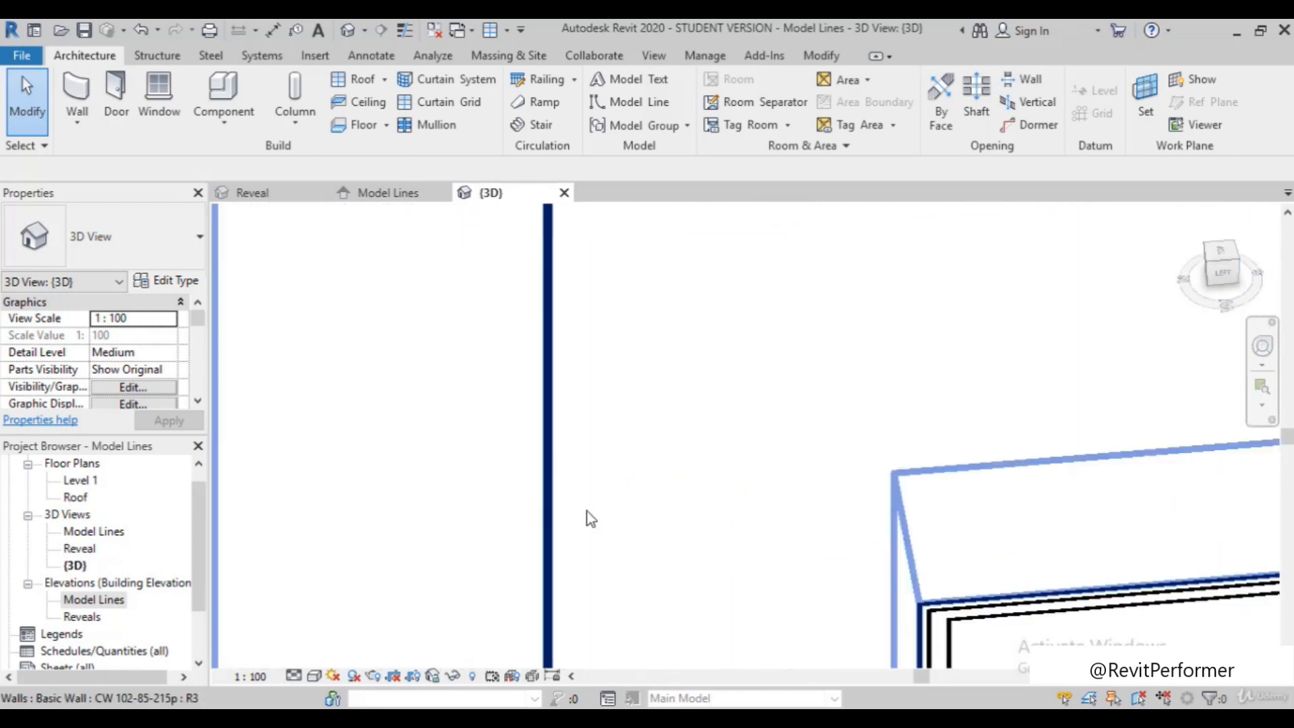
scroll(513, 578, down, 4)
scroll(513, 476, down, 4)
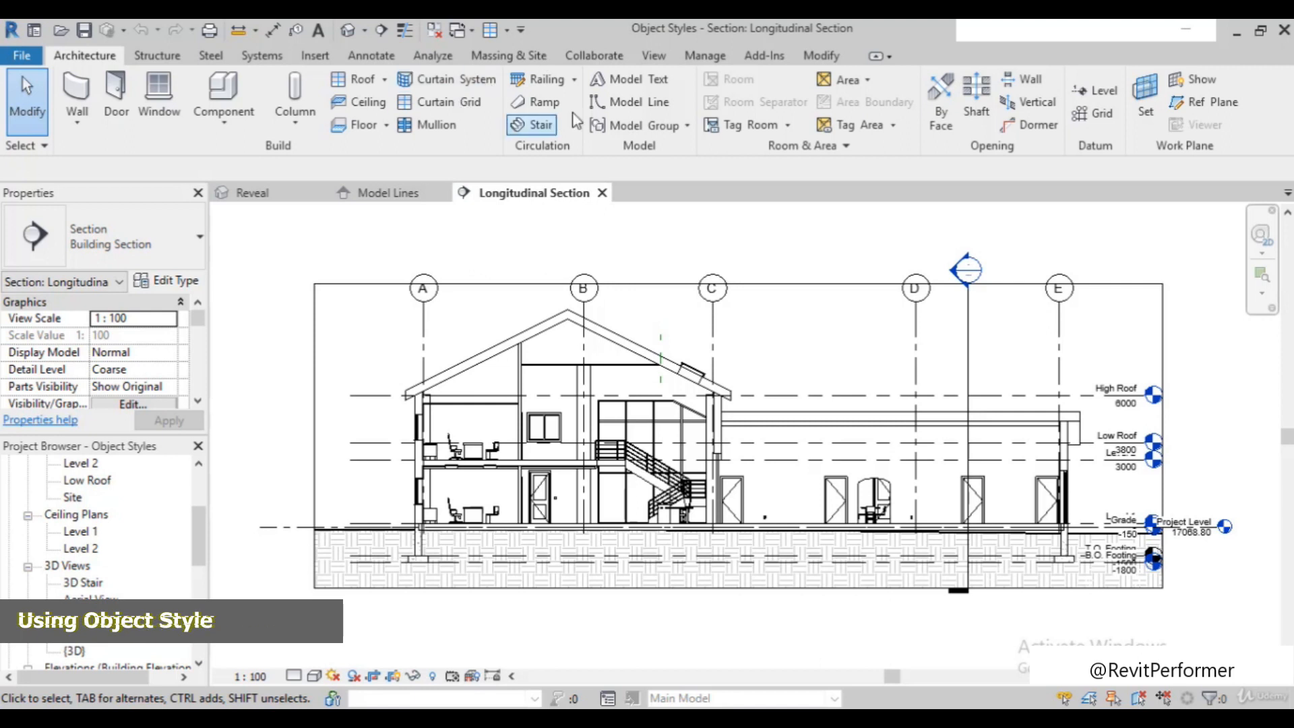
Review the line weights, colors and patterns of the model categories in Object Styles, without changing them
click(703, 61)
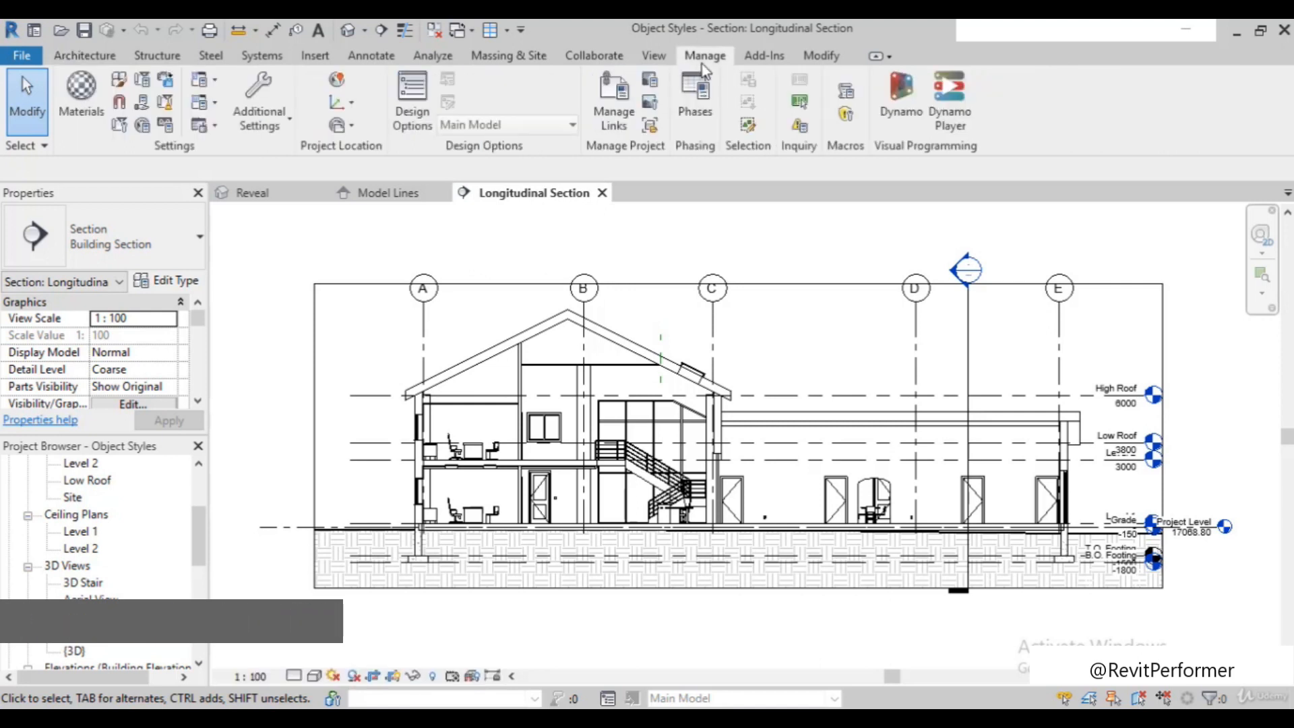
click(118, 83)
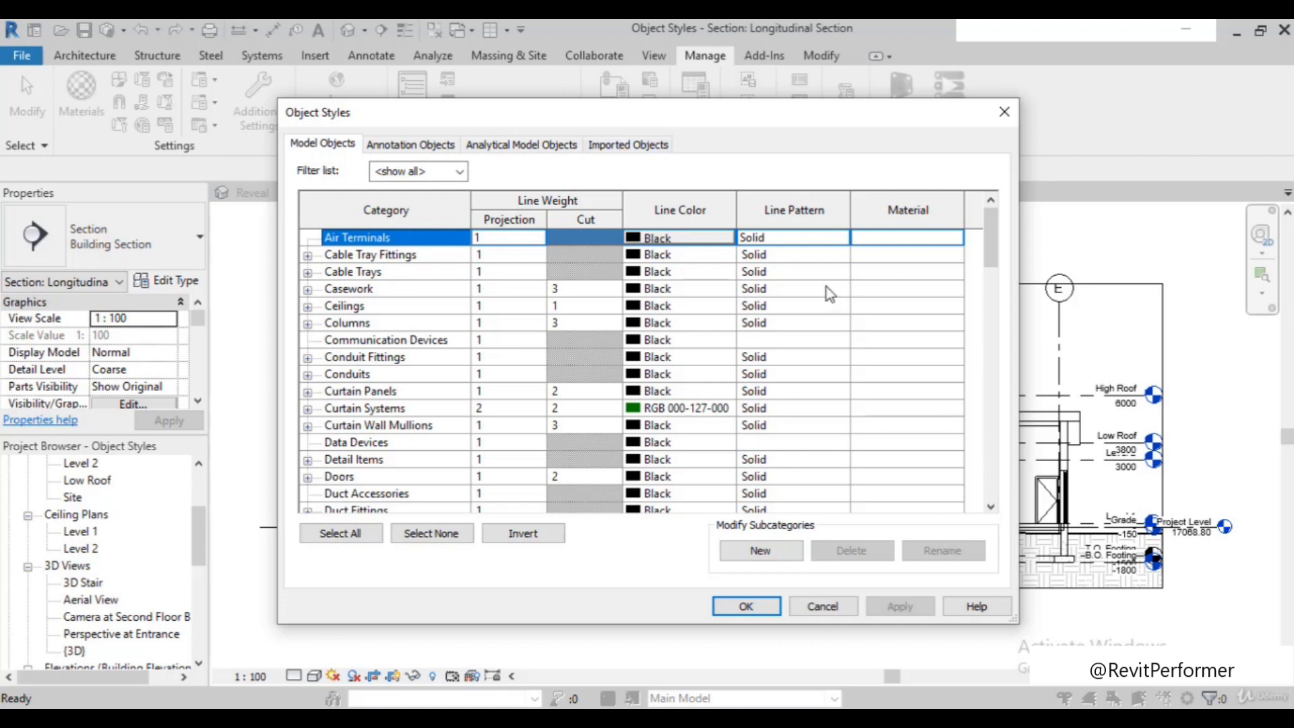
click(823, 607)
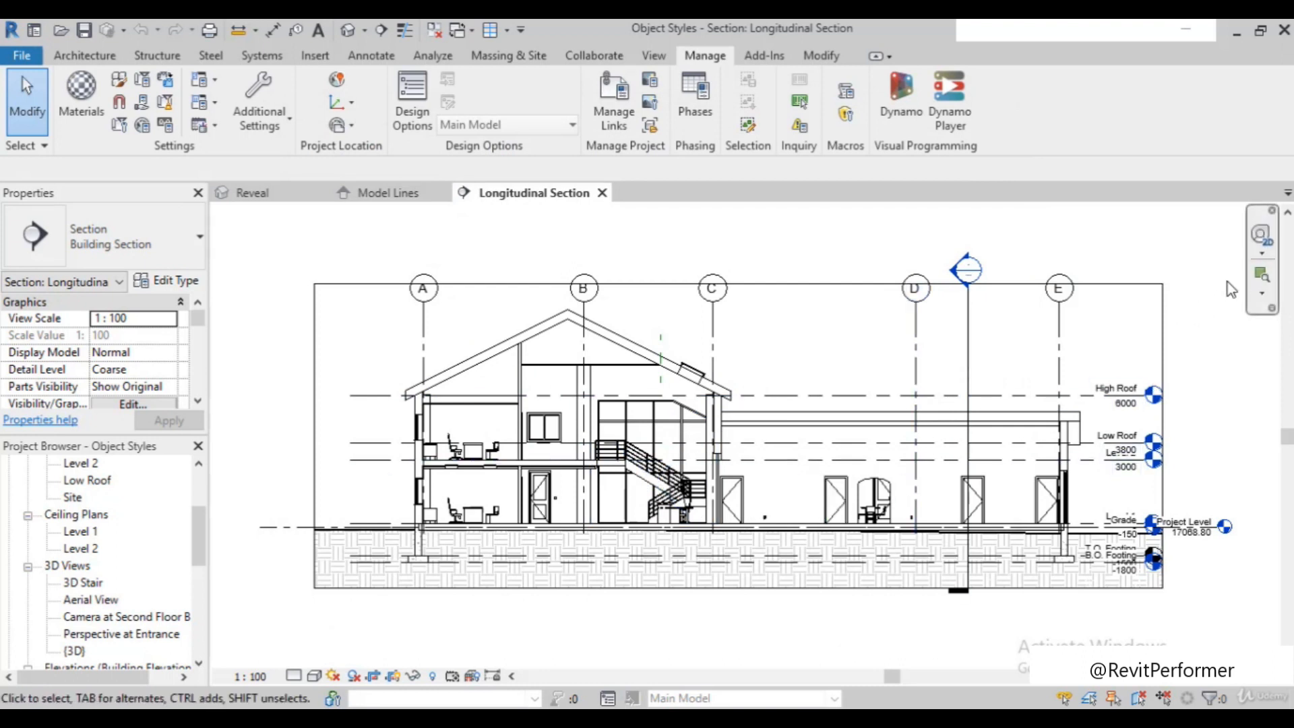
Magnify the region around the exterior wall and offices near grid A in the Longitudinal Section
scroll(88, 596, down, 3)
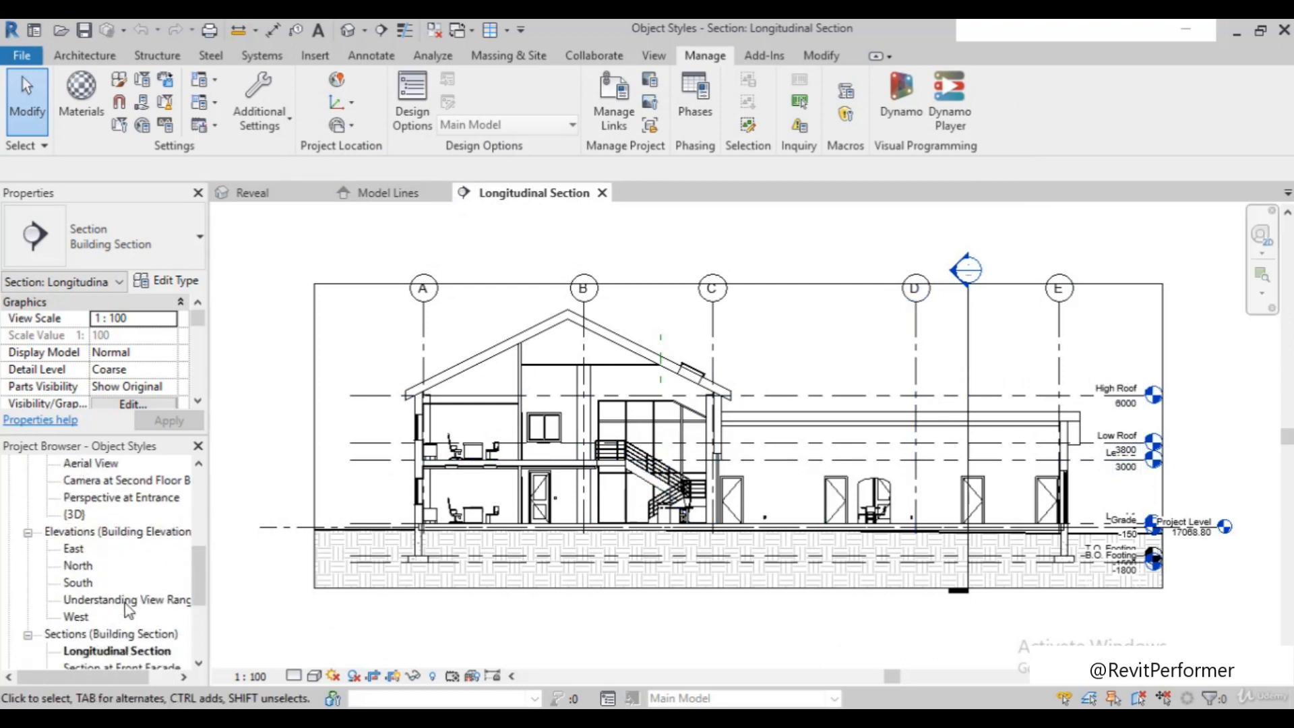
scroll(129, 610, down, 1)
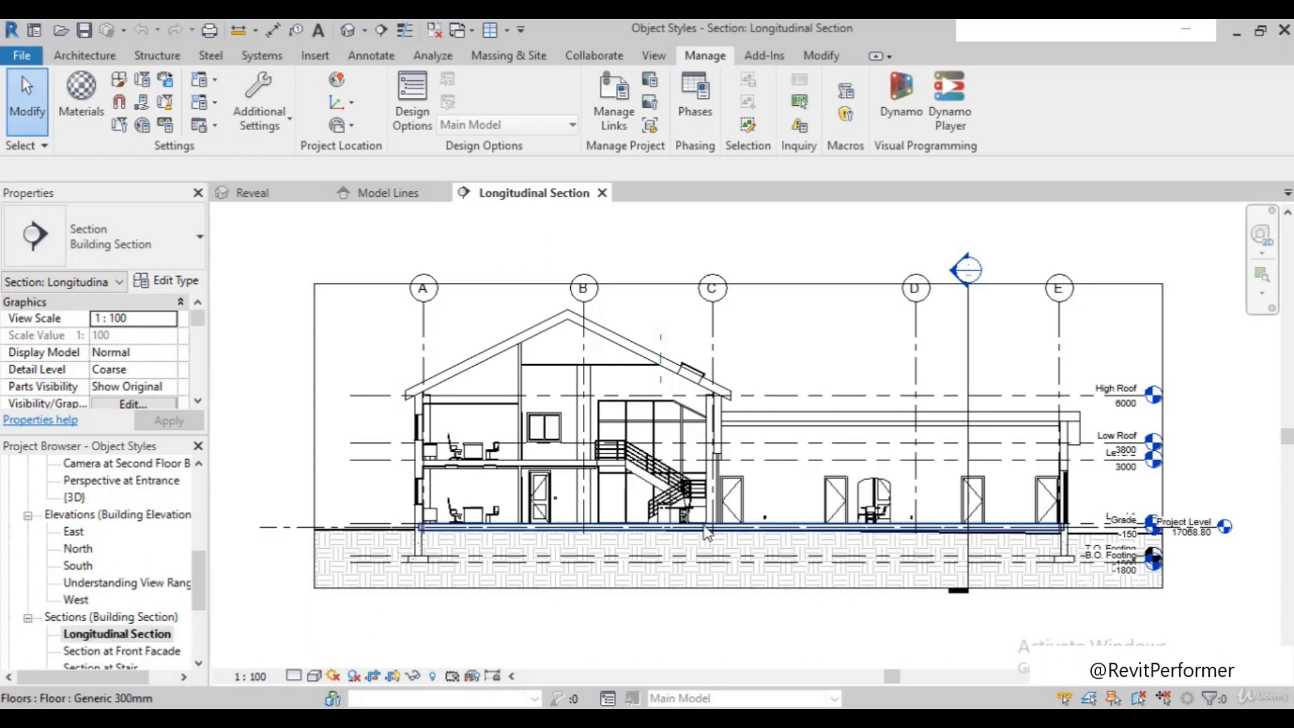
click(1258, 285)
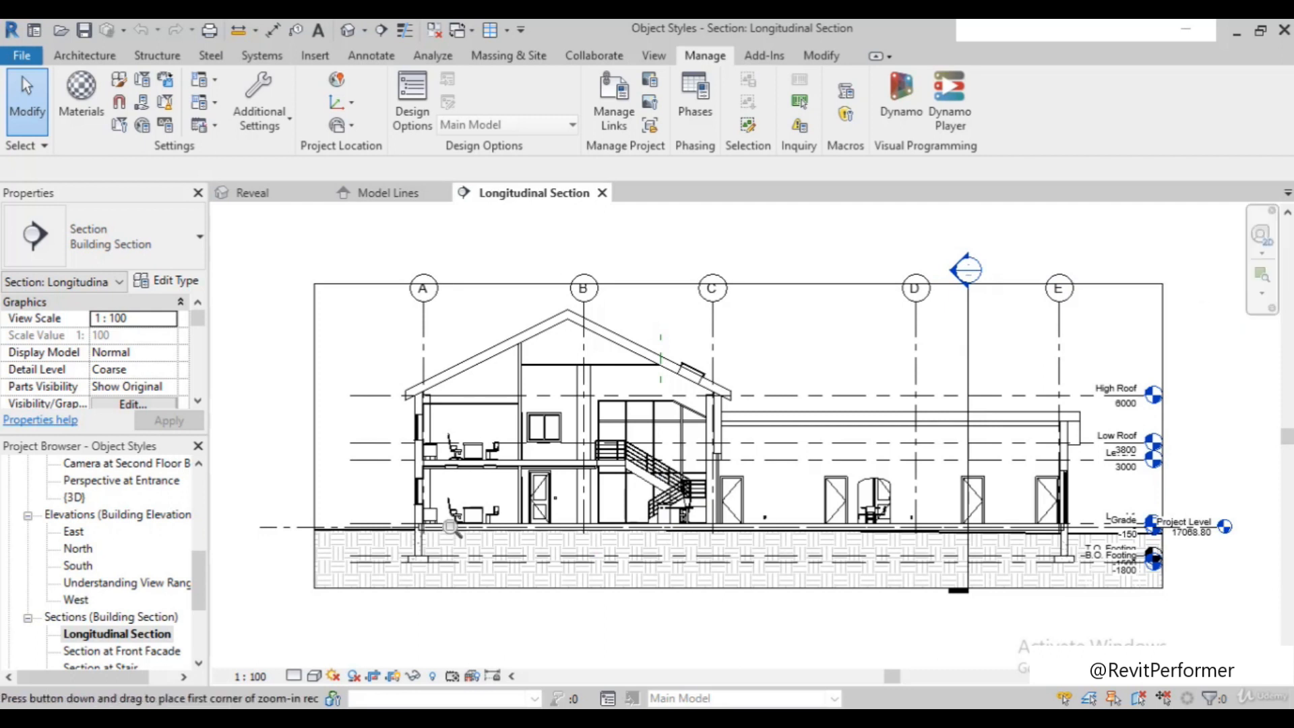
drag(389, 404, 506, 520)
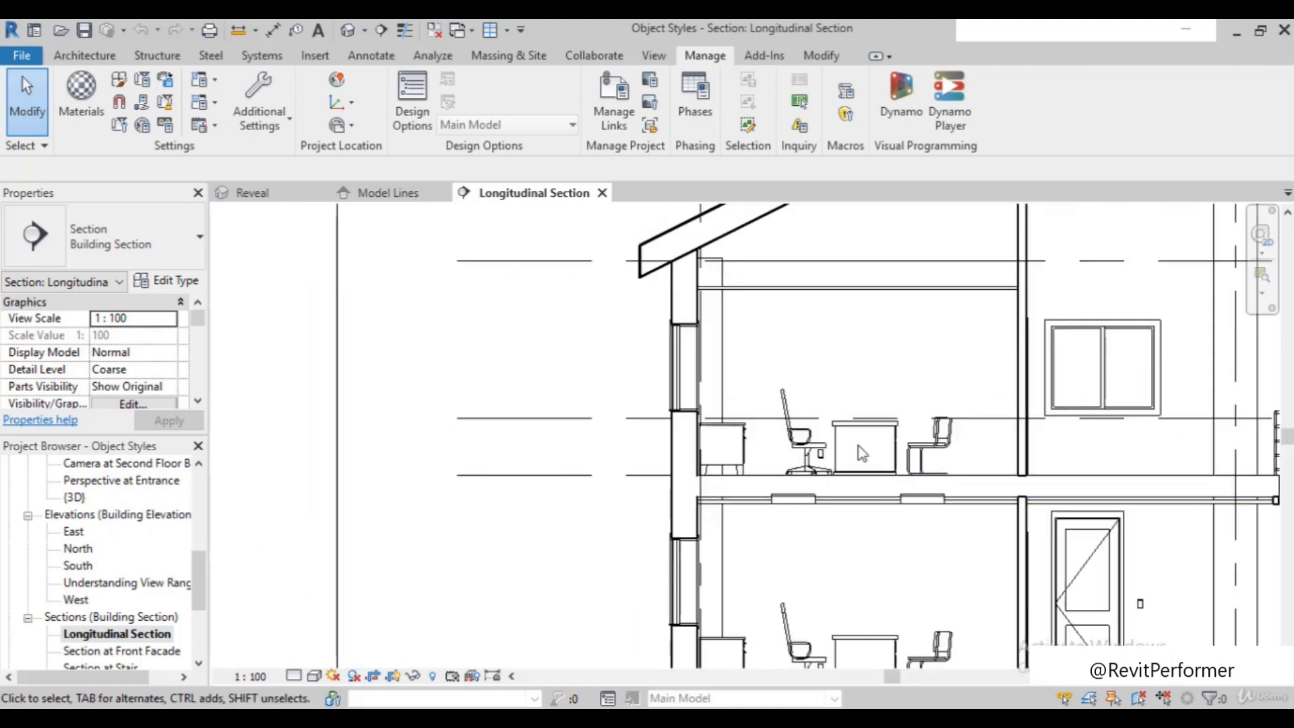
middle_drag(930, 354, 566, 357)
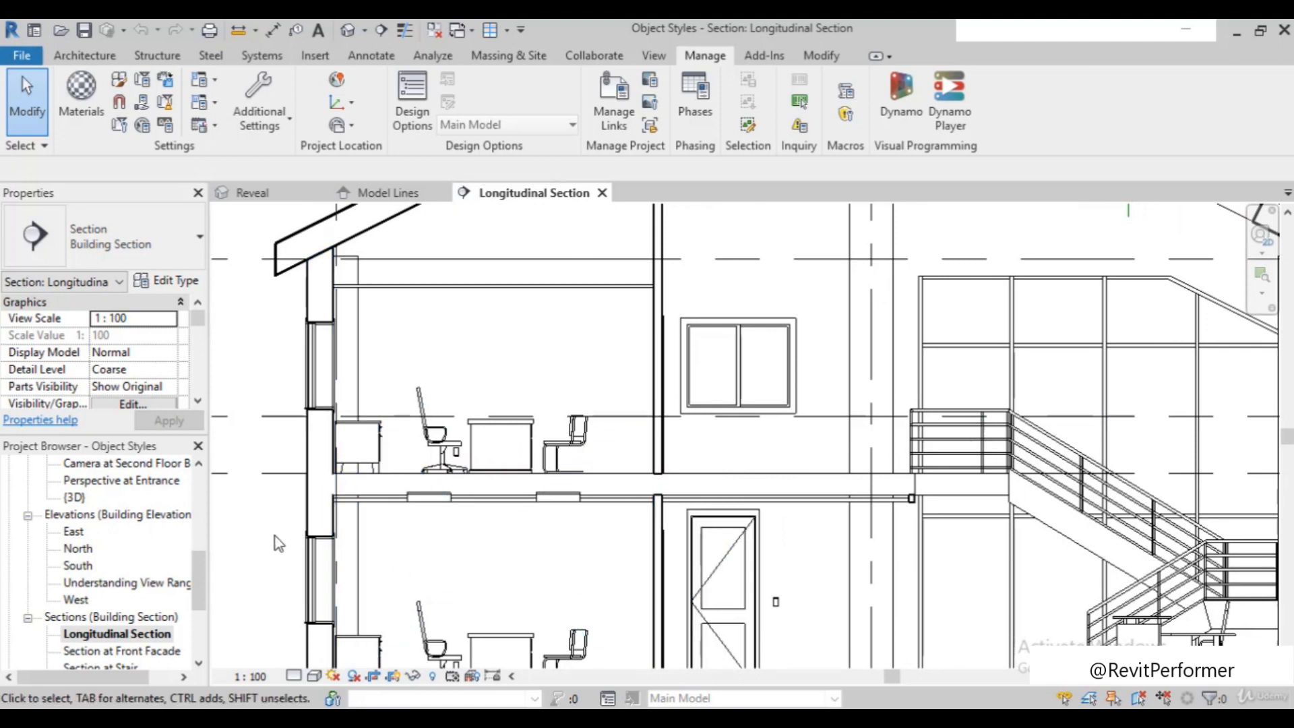
Examine the line weights where the cut exterior wall meets the upper floor slab, compared with the furniture beyond
scroll(279, 543, up, 1)
scroll(359, 435, up, 2)
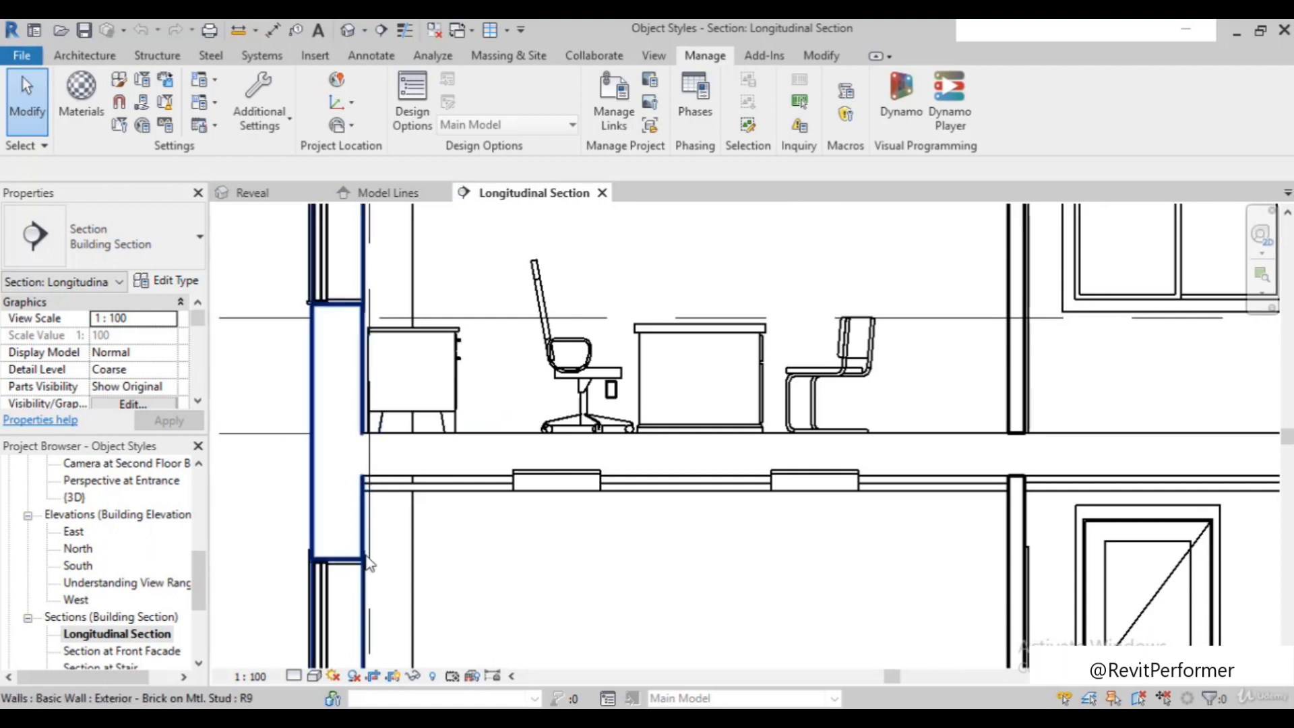
scroll(349, 559, down, 1)
scroll(370, 405, up, 2)
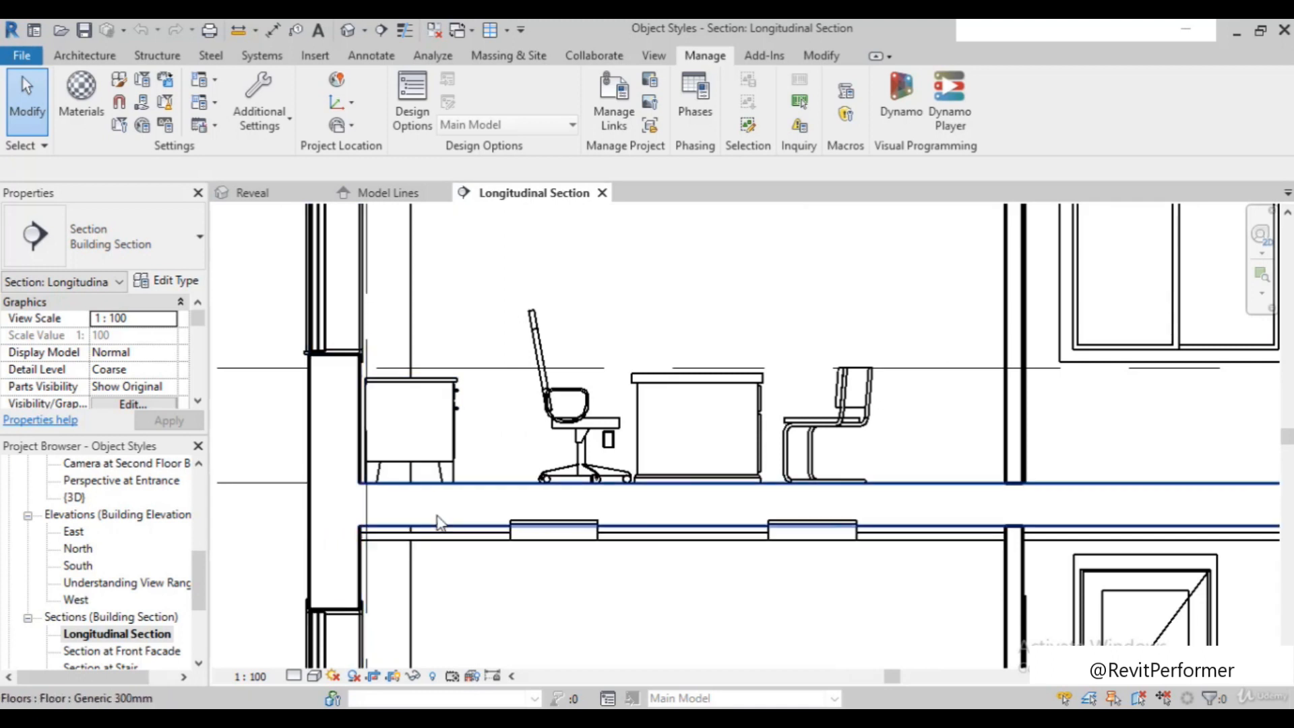
scroll(439, 507, up, 1)
scroll(448, 486, down, 1)
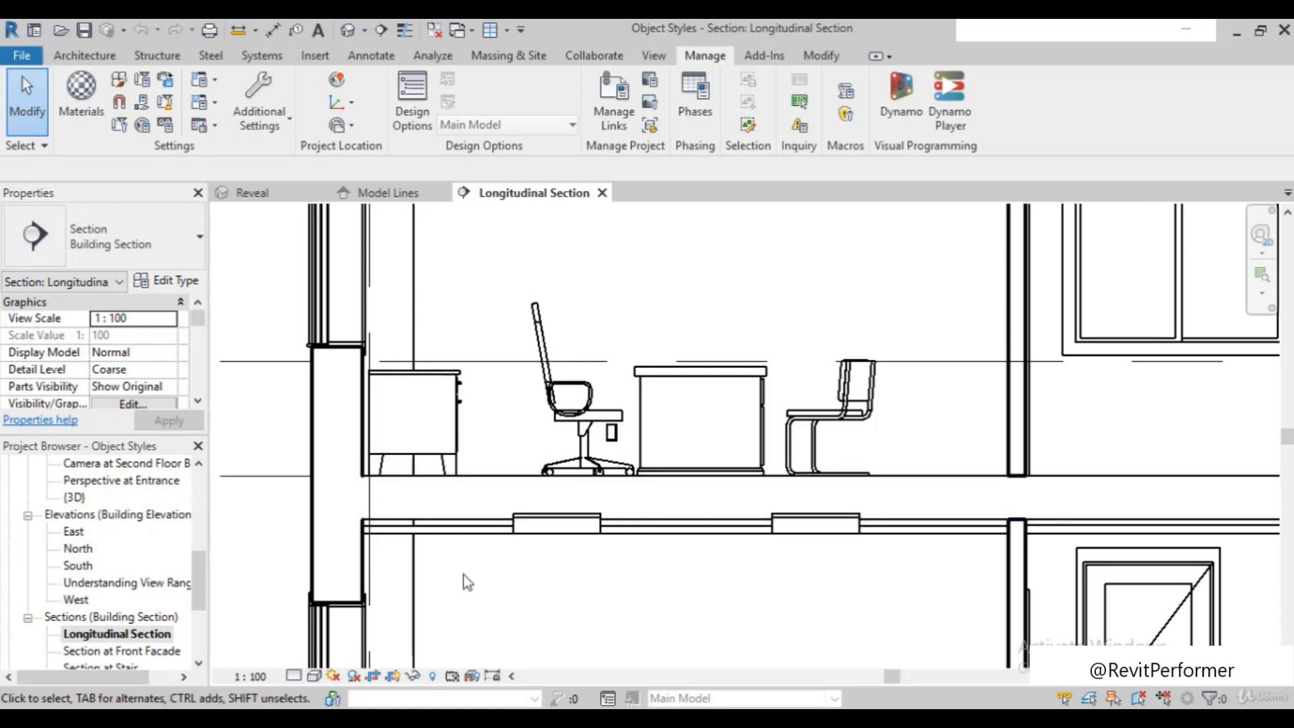
scroll(455, 573, up, 2)
scroll(454, 509, down, 2)
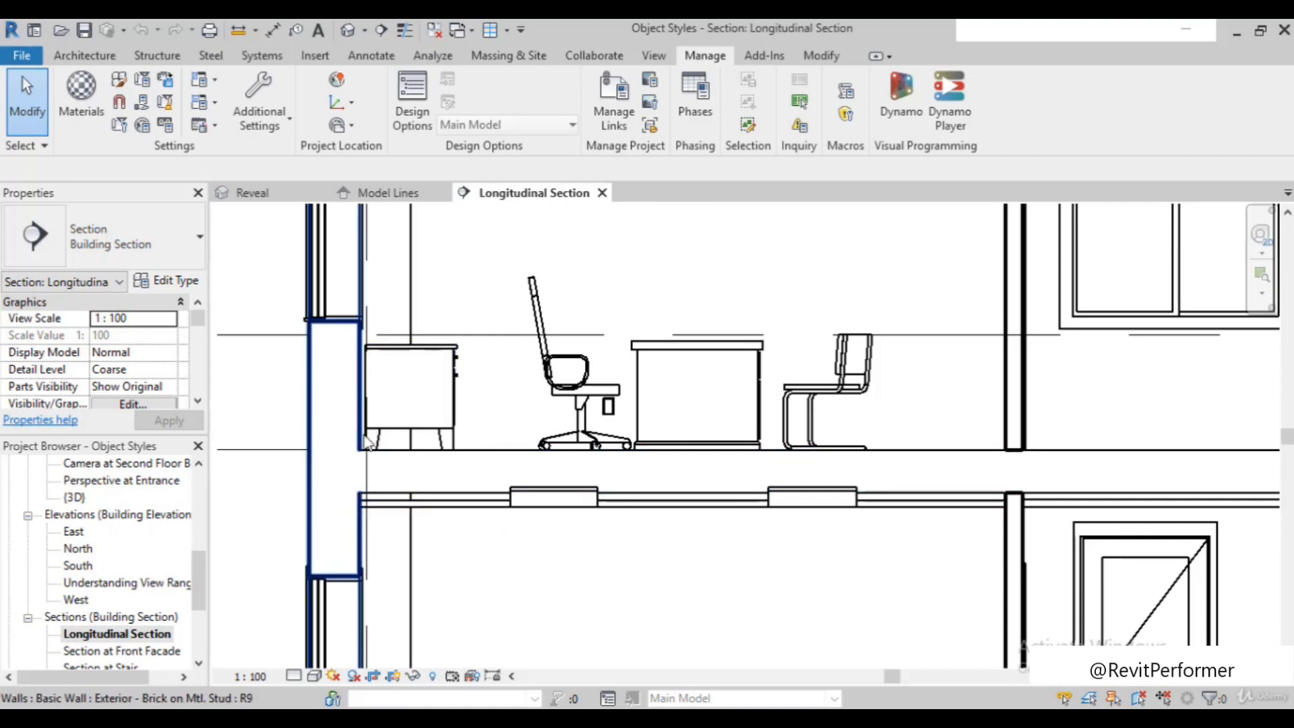
Examine the line weights where the upper-floor ceiling ends at the stair landing in the Longitudinal Section
scroll(364, 444, down, 2)
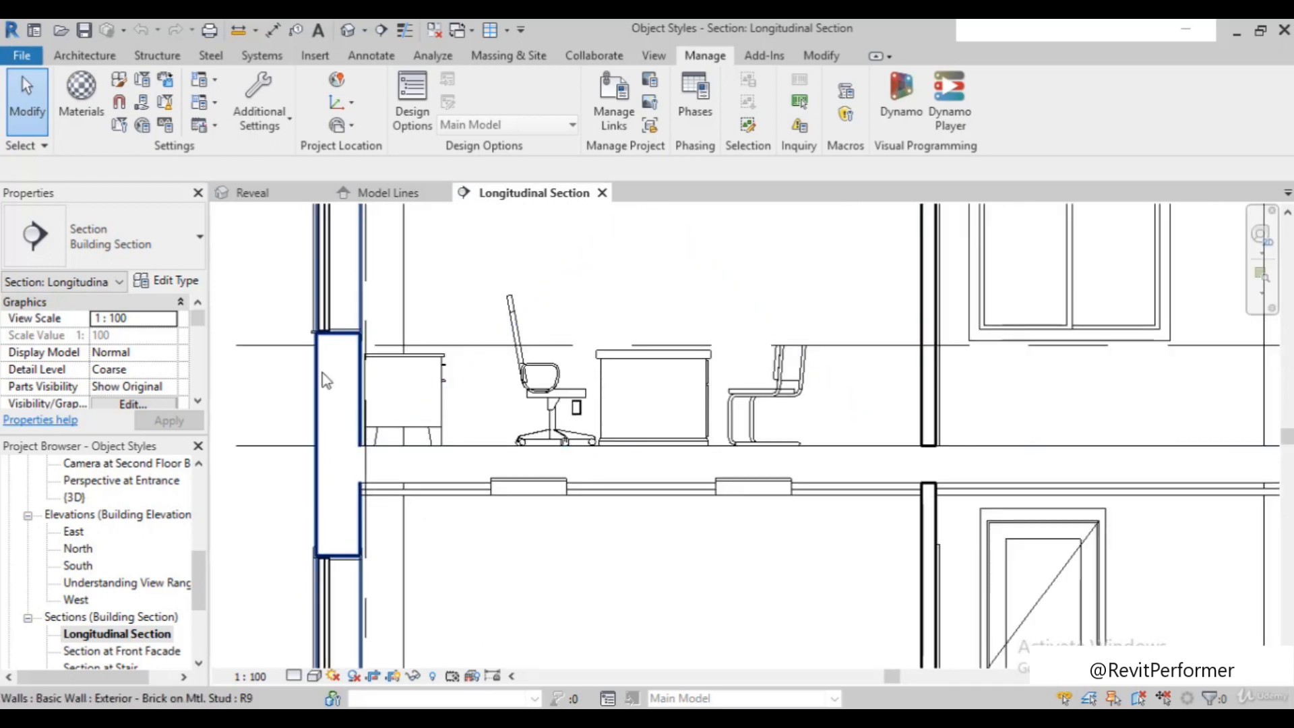
scroll(297, 358, down, 1)
scroll(296, 357, down, 4)
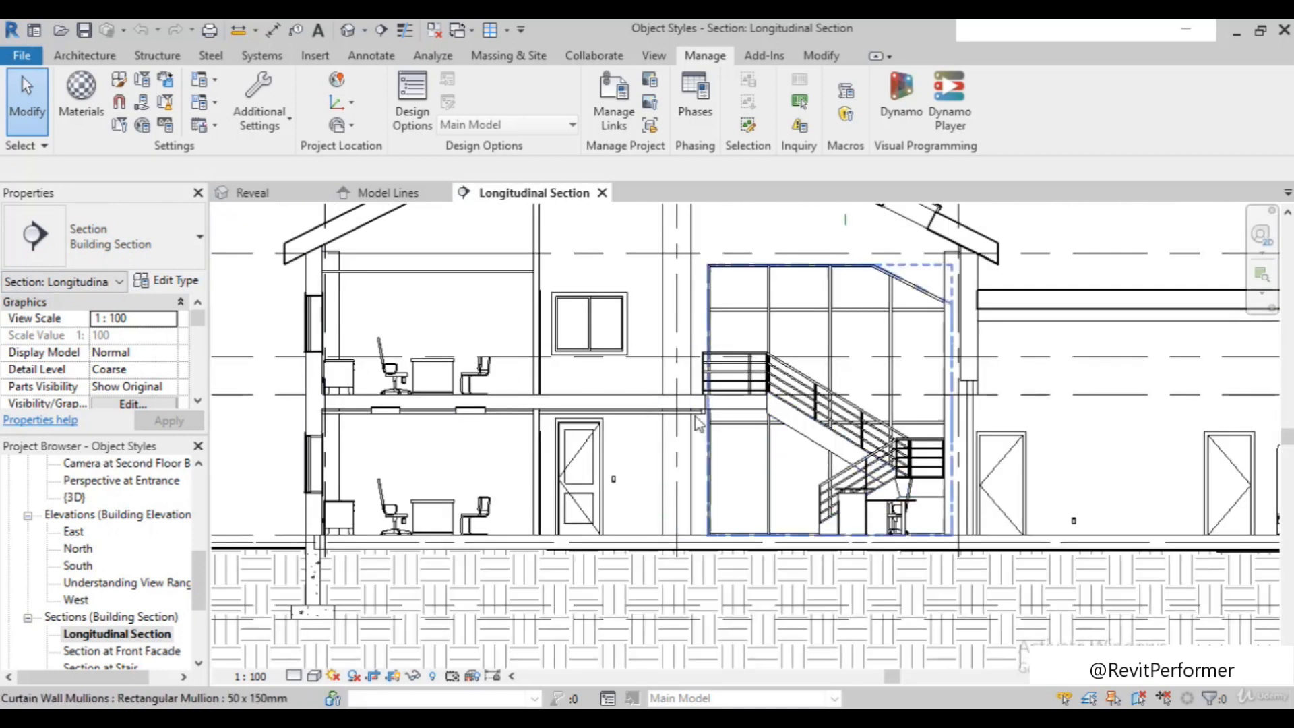
scroll(696, 421, up, 5)
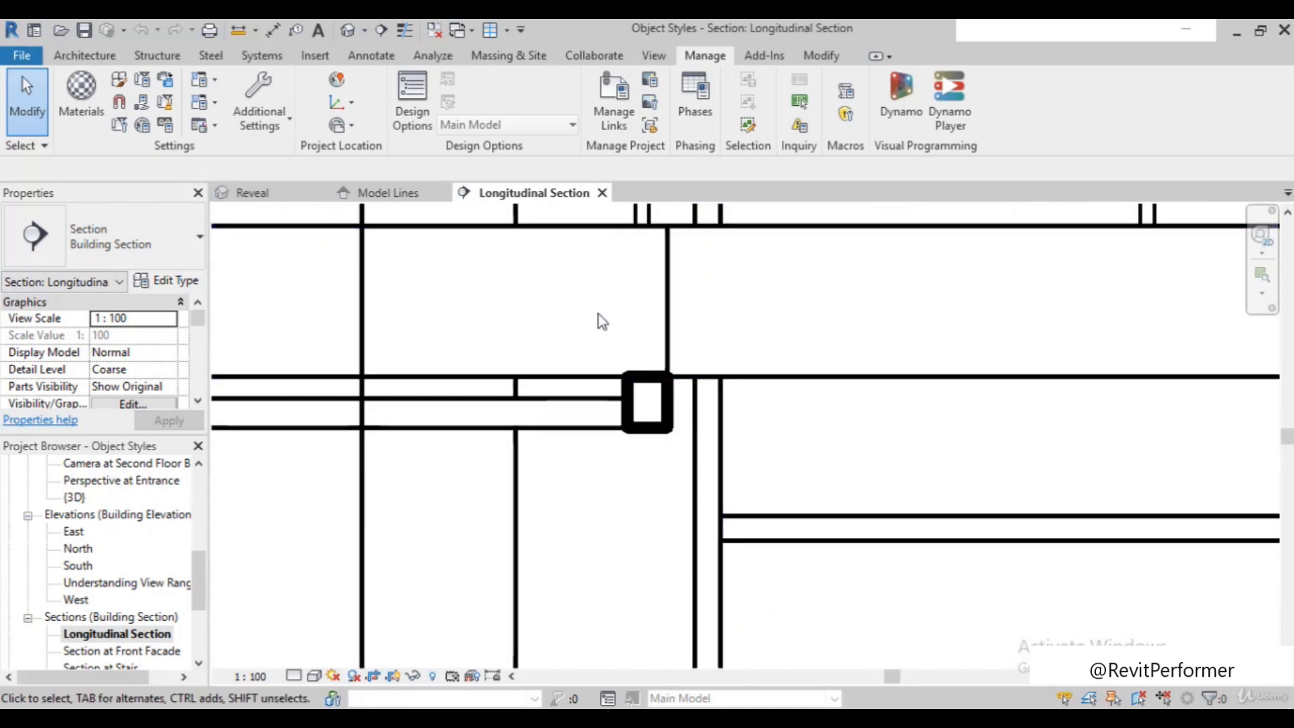
scroll(607, 411, up, 1)
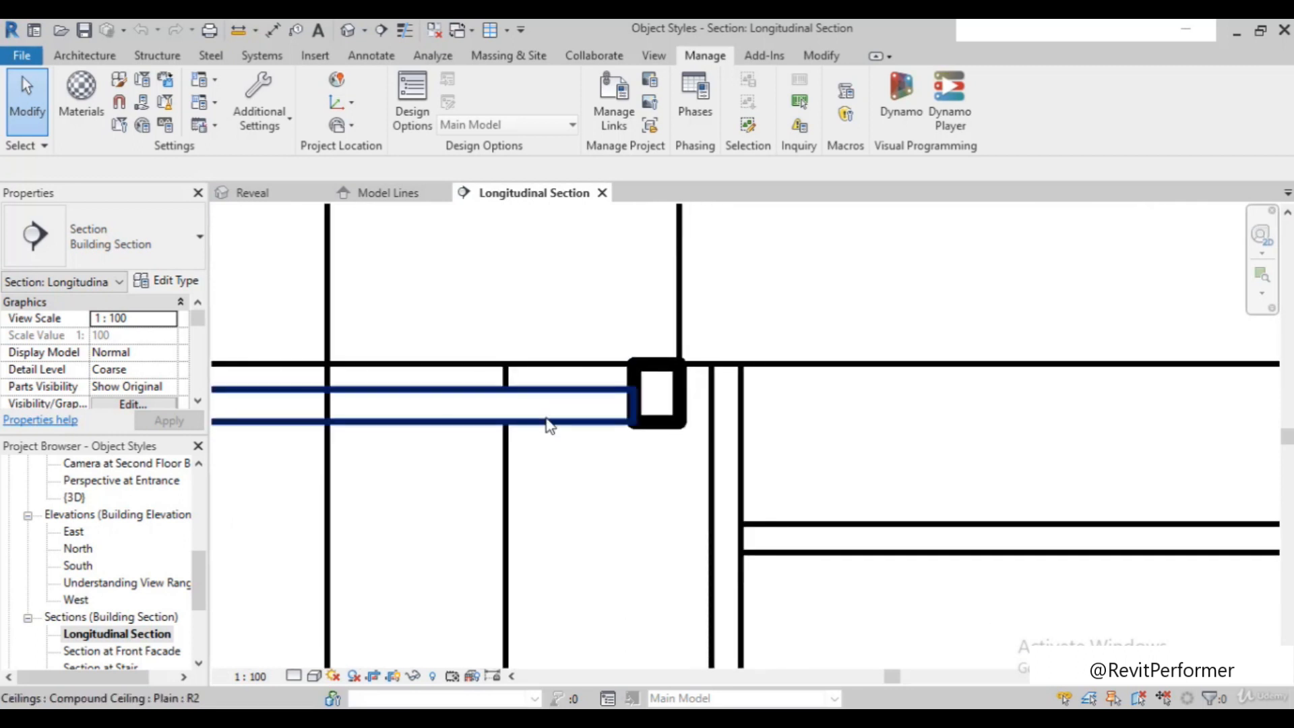
scroll(549, 435, down, 3)
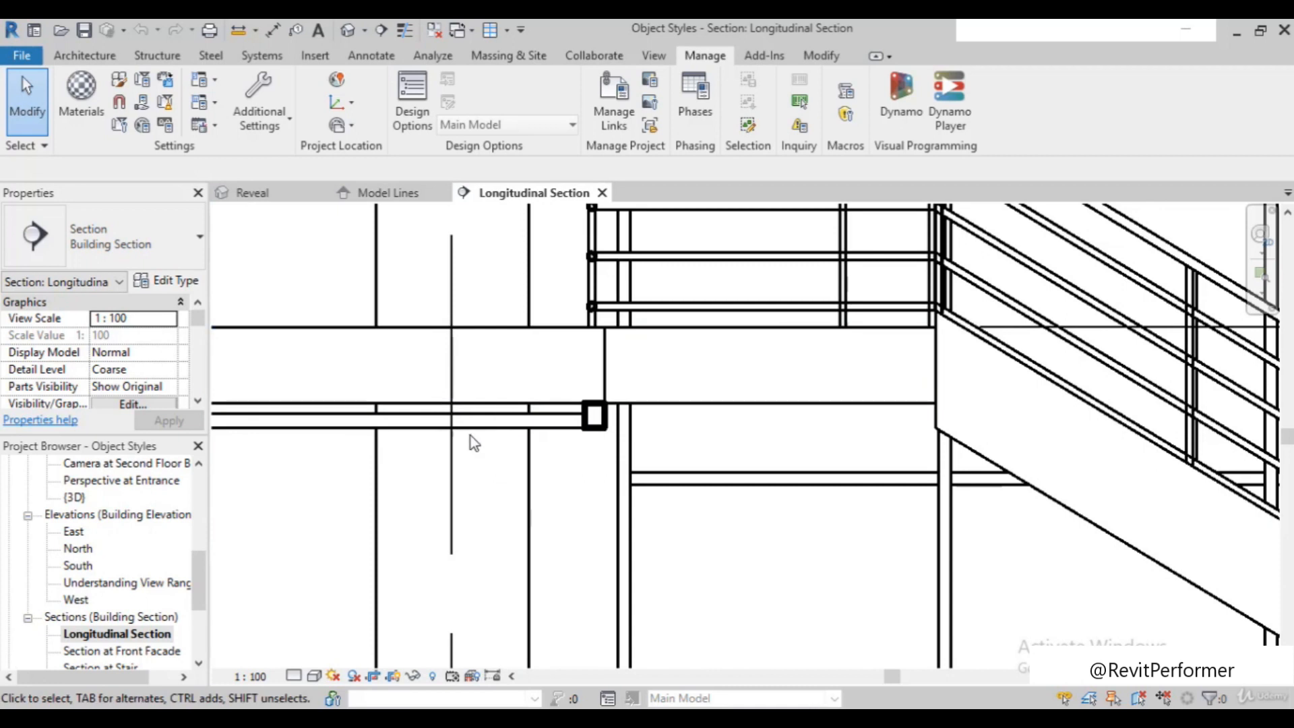
scroll(498, 482, down, 3)
scroll(627, 504, down, 4)
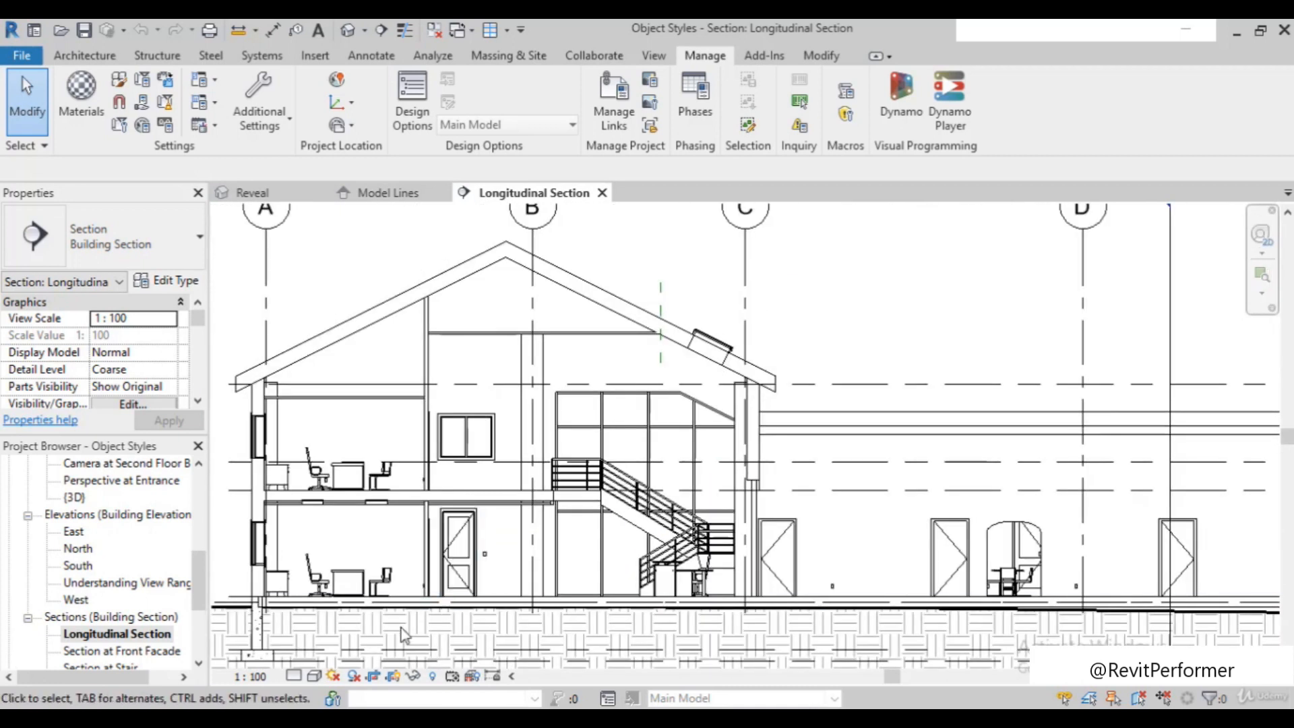
Examine the line weights of the cut ground floor slab, the exterior wall's sliding window and the office ceiling in the Longitudinal Section
scroll(300, 633, up, 3)
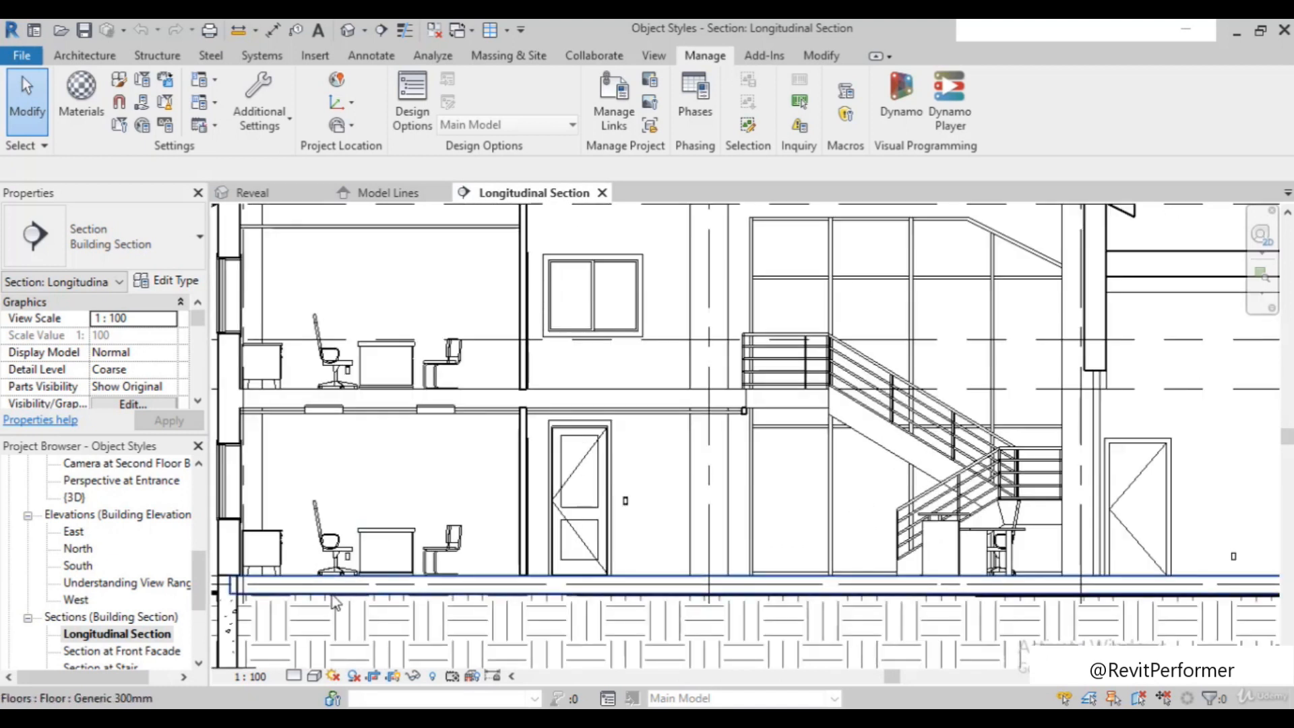
scroll(335, 601, down, 2)
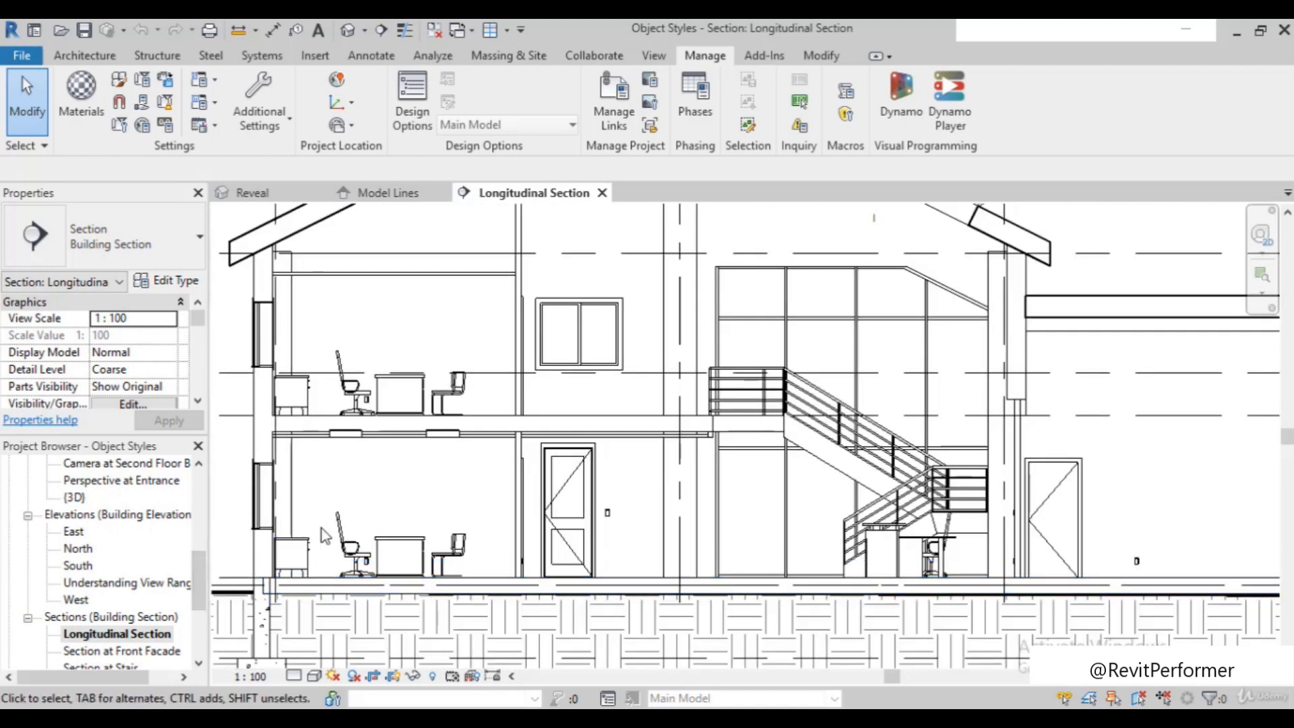
scroll(309, 360, up, 2)
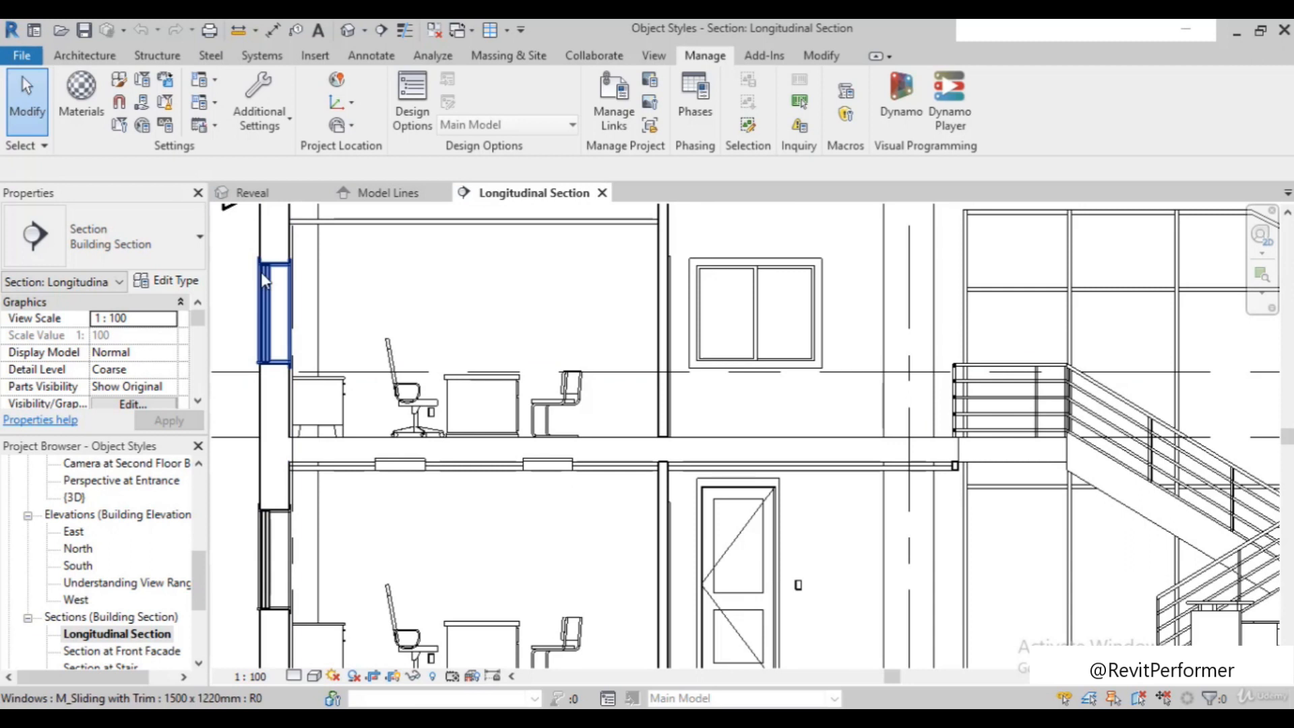
scroll(263, 277, up, 2)
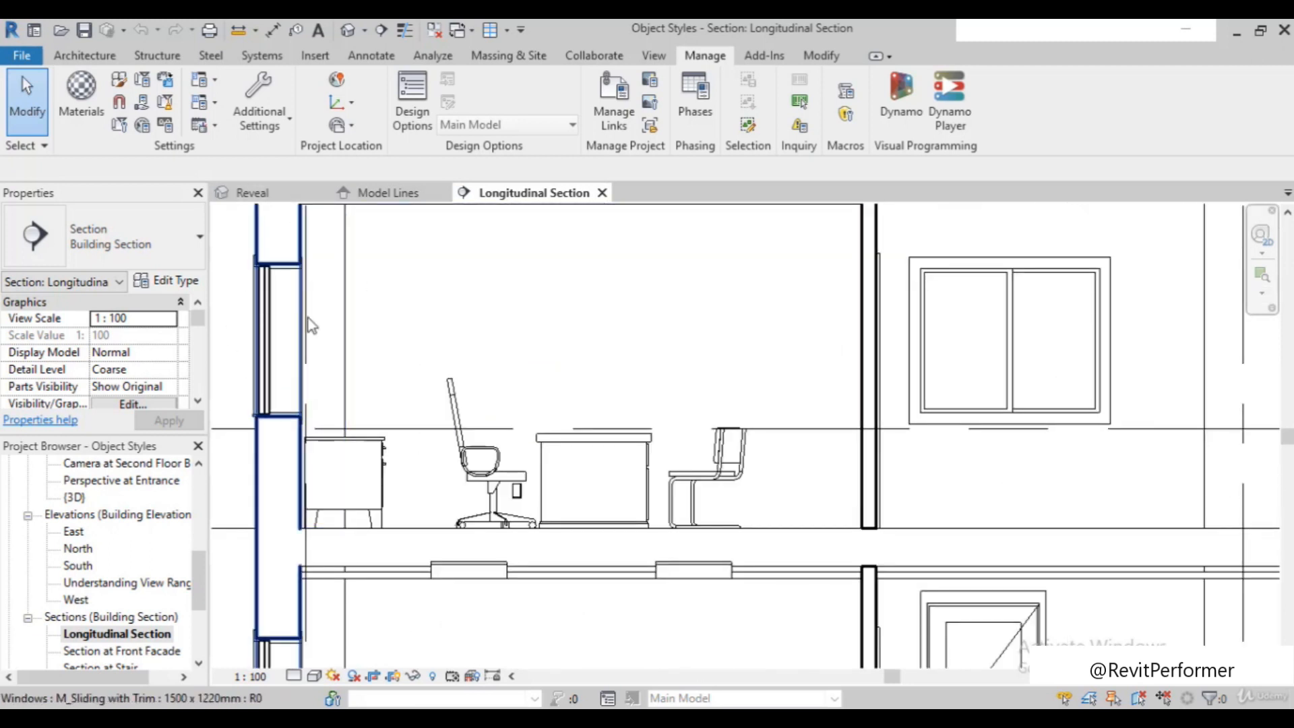
scroll(281, 371, up, 2)
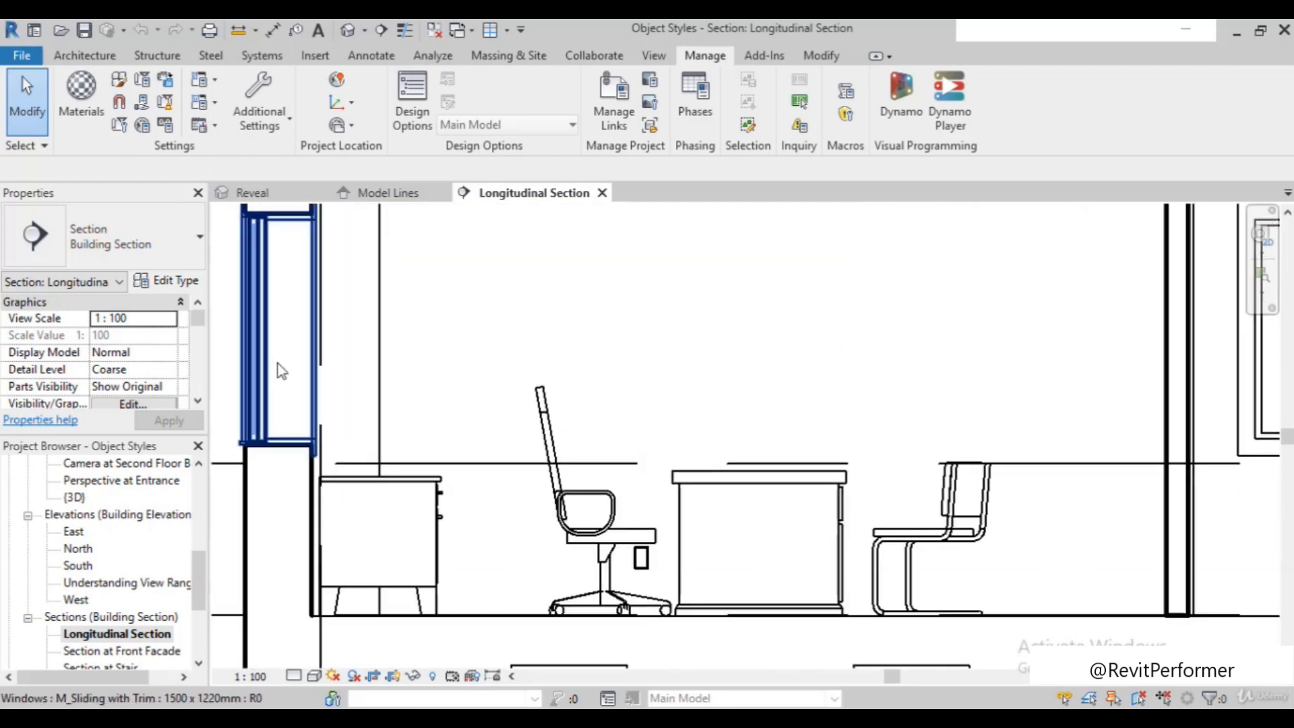
scroll(311, 394, down, 1)
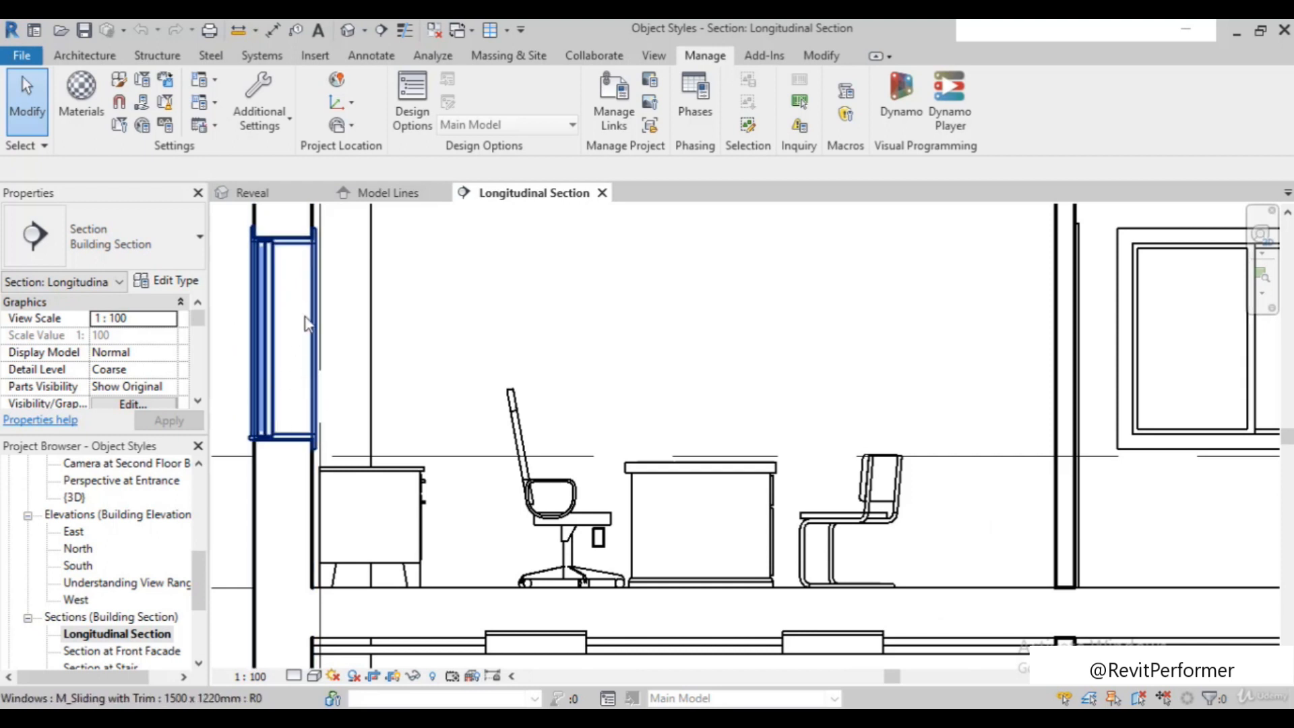
scroll(298, 349, down, 1)
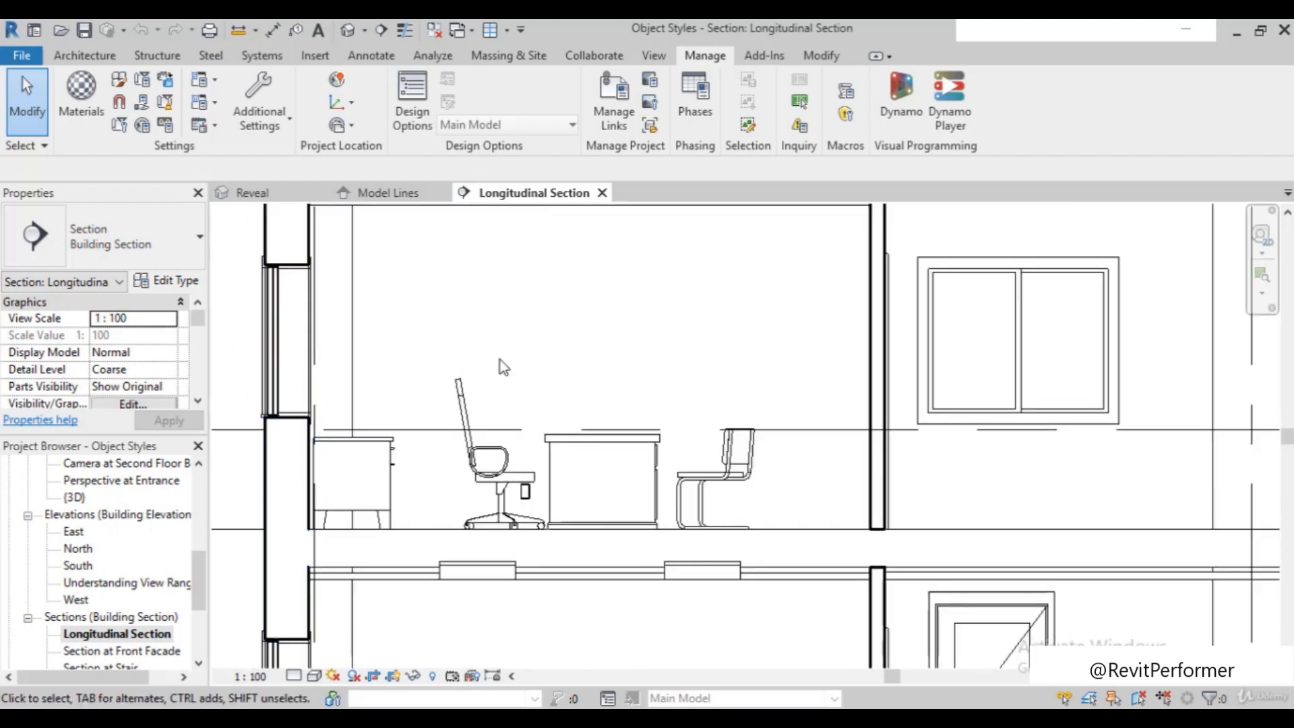
scroll(500, 360, down, 1)
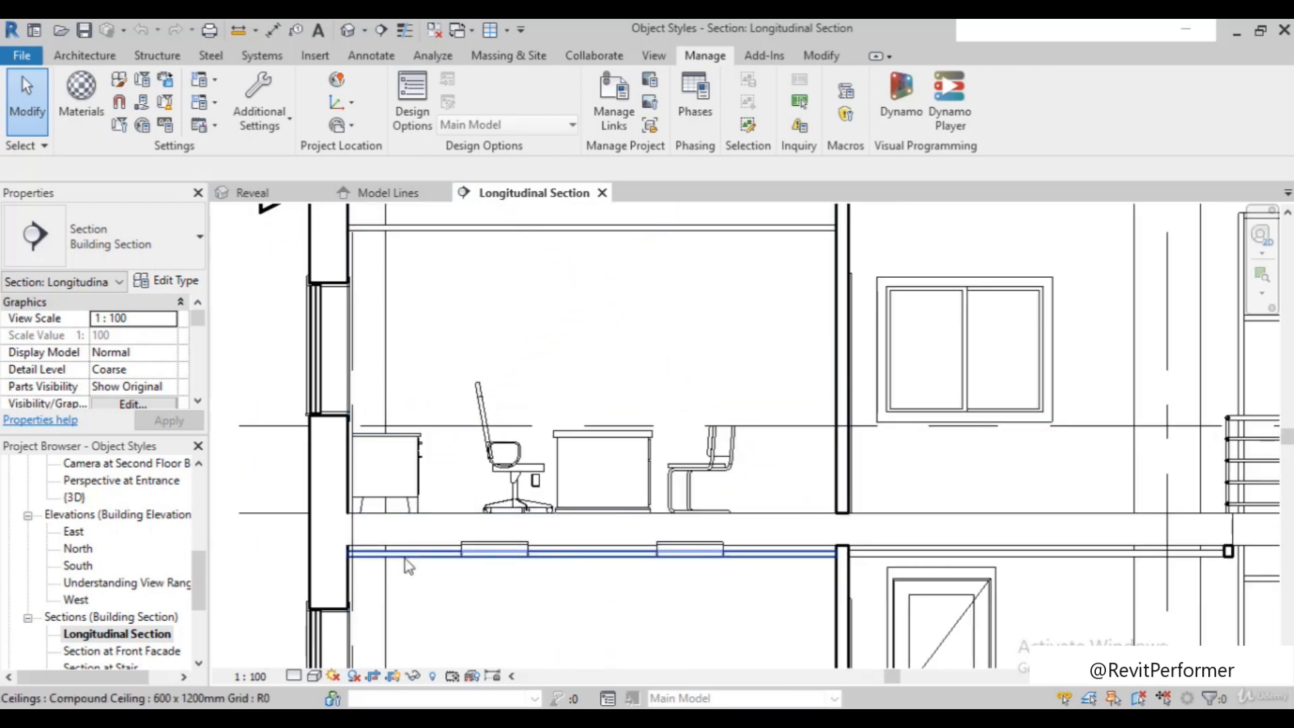
scroll(508, 435, down, 1)
scroll(505, 458, down, 2)
scroll(440, 498, up, 1)
scroll(256, 337, down, 1)
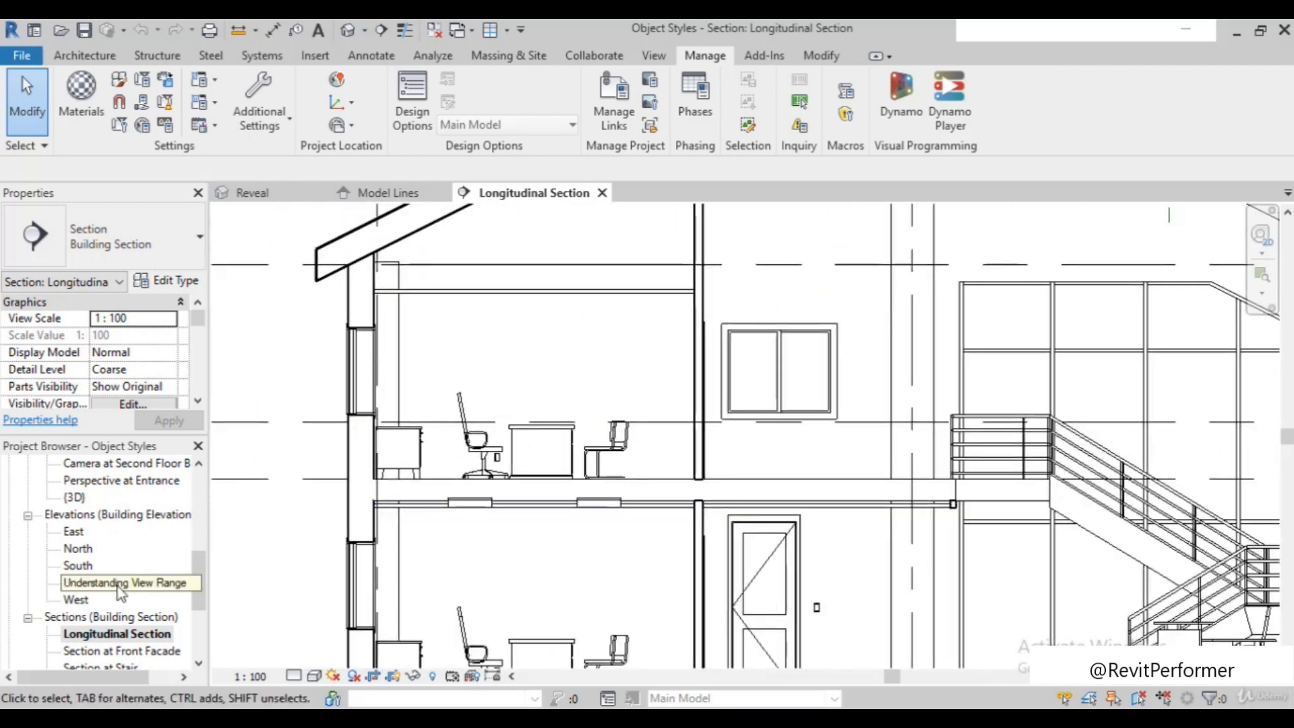
Open the Transverse Section and magnify the office beside grid 3.7 to inspect its cut and projected lines
scroll(121, 593, down, 2)
double_click(124, 619)
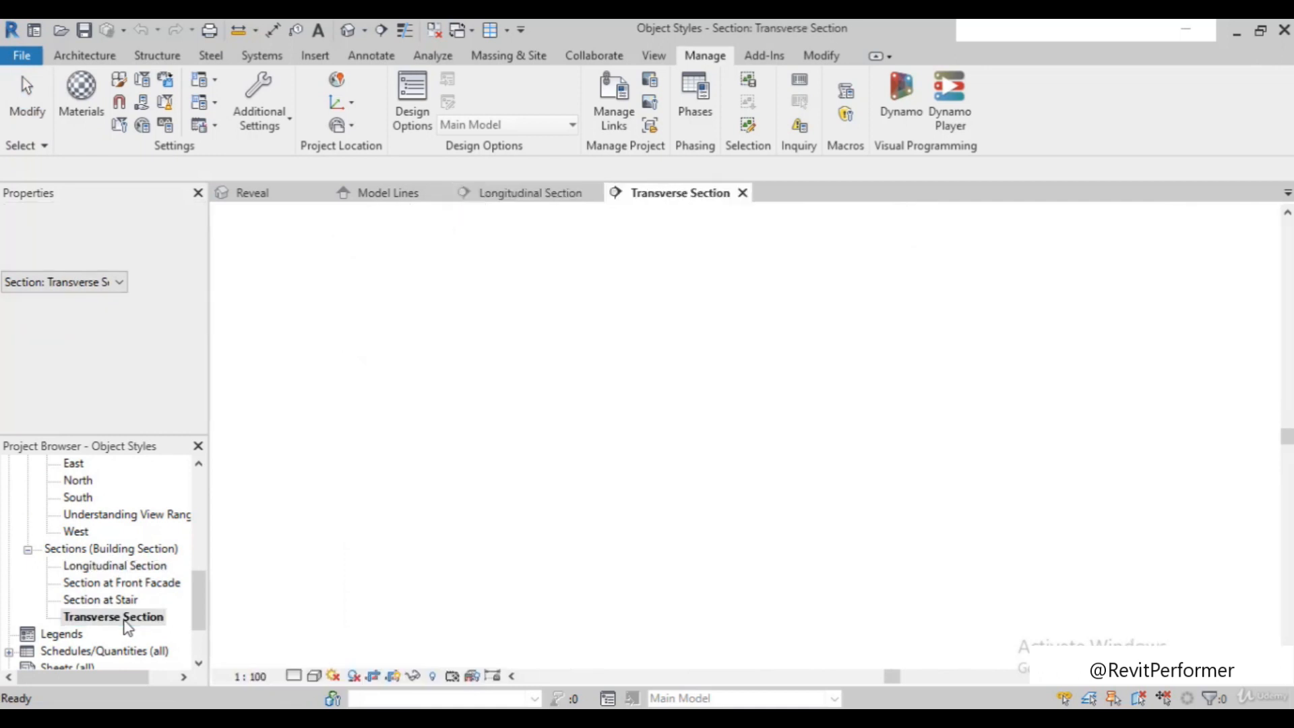
click(1261, 275)
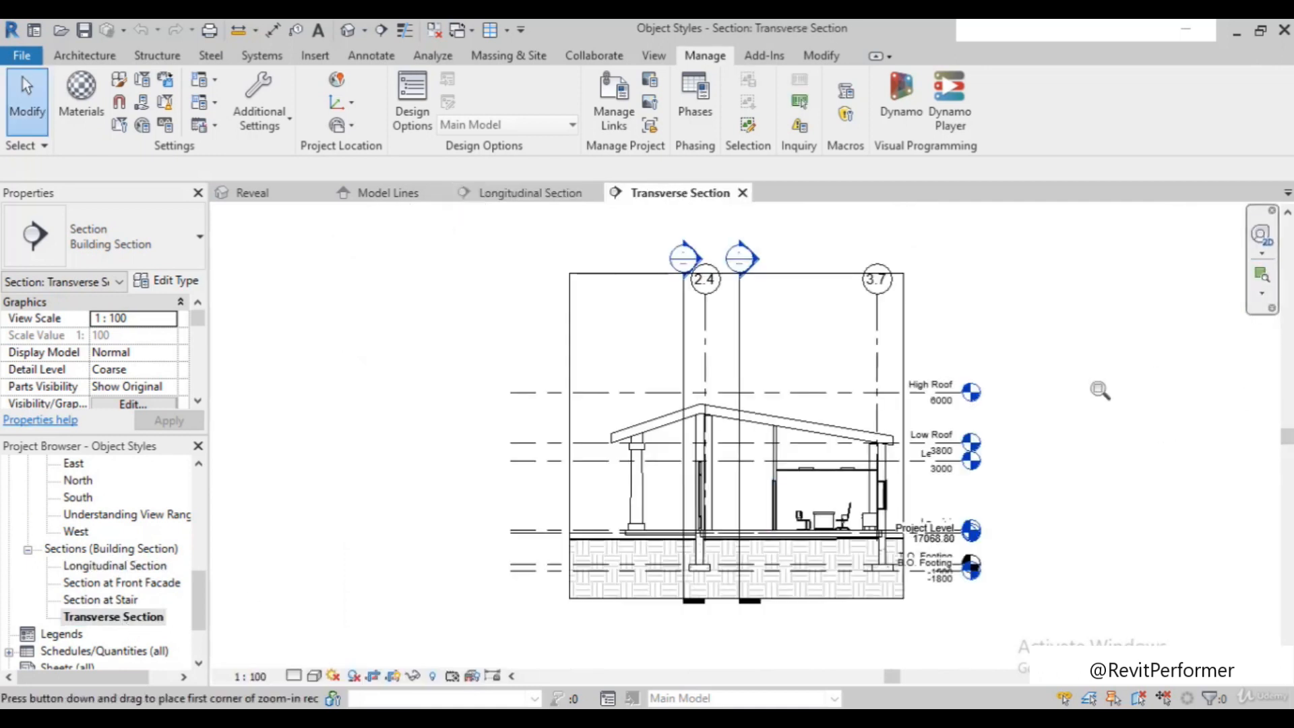
drag(825, 438, 909, 534)
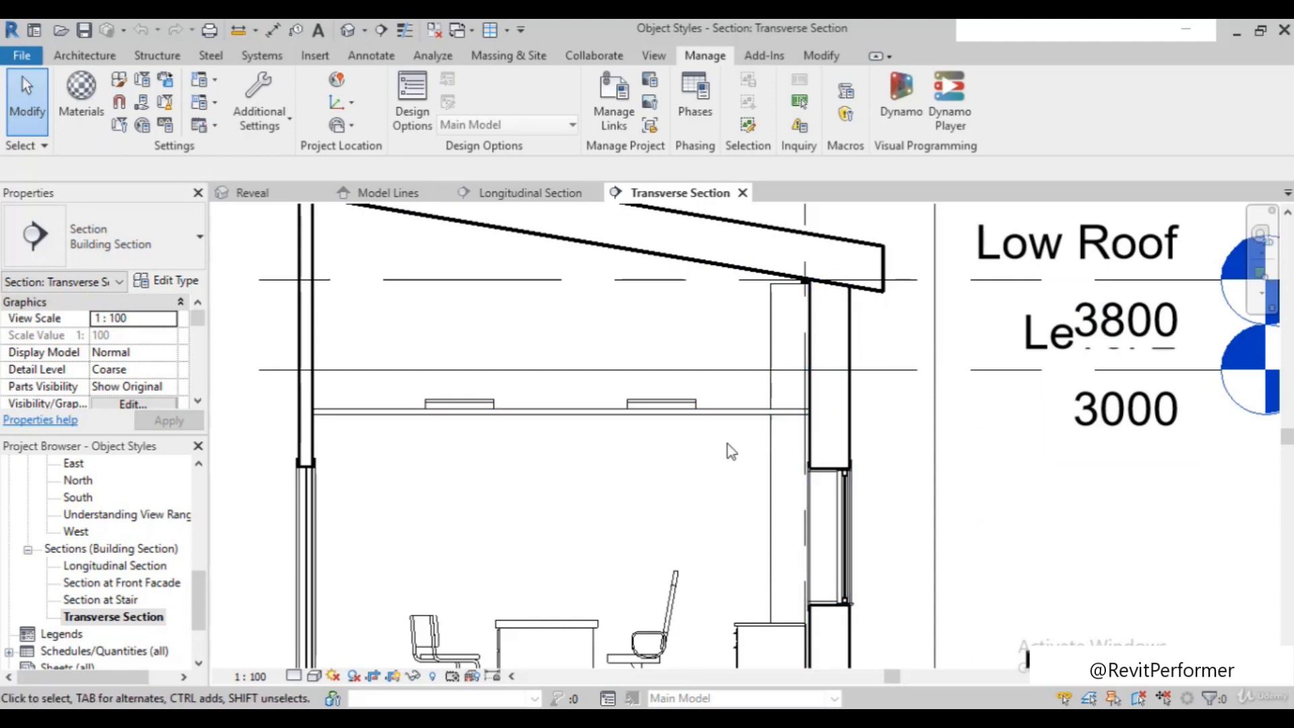
scroll(773, 471, down, 1)
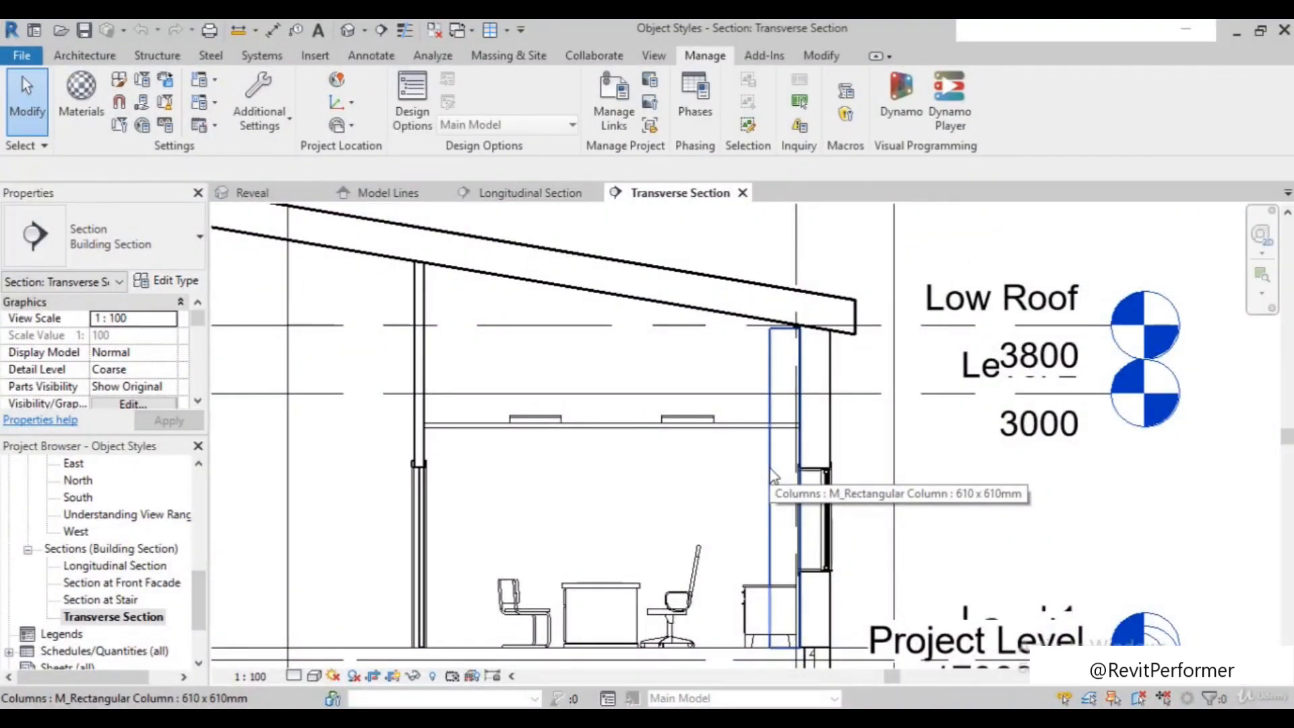
scroll(774, 475, down, 4)
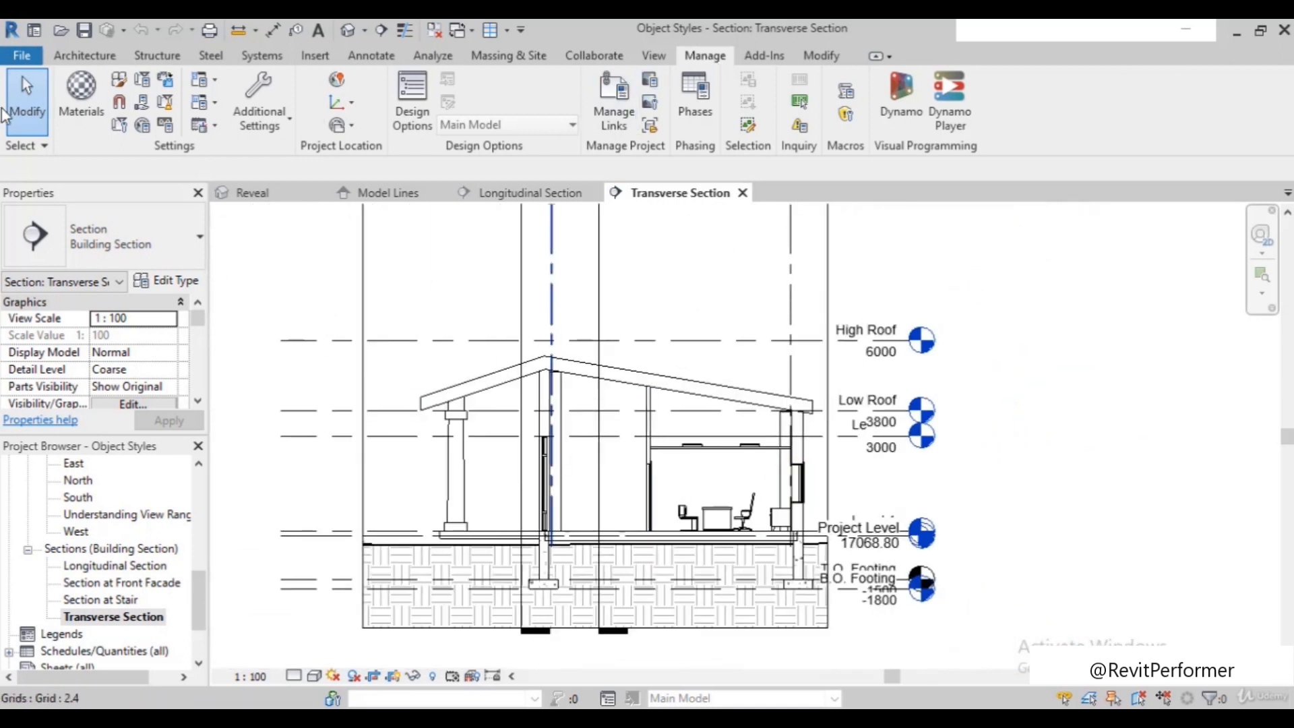
Review the projection and cut line weights of the model categories in Object Styles, and close it without saving changes
click(119, 84)
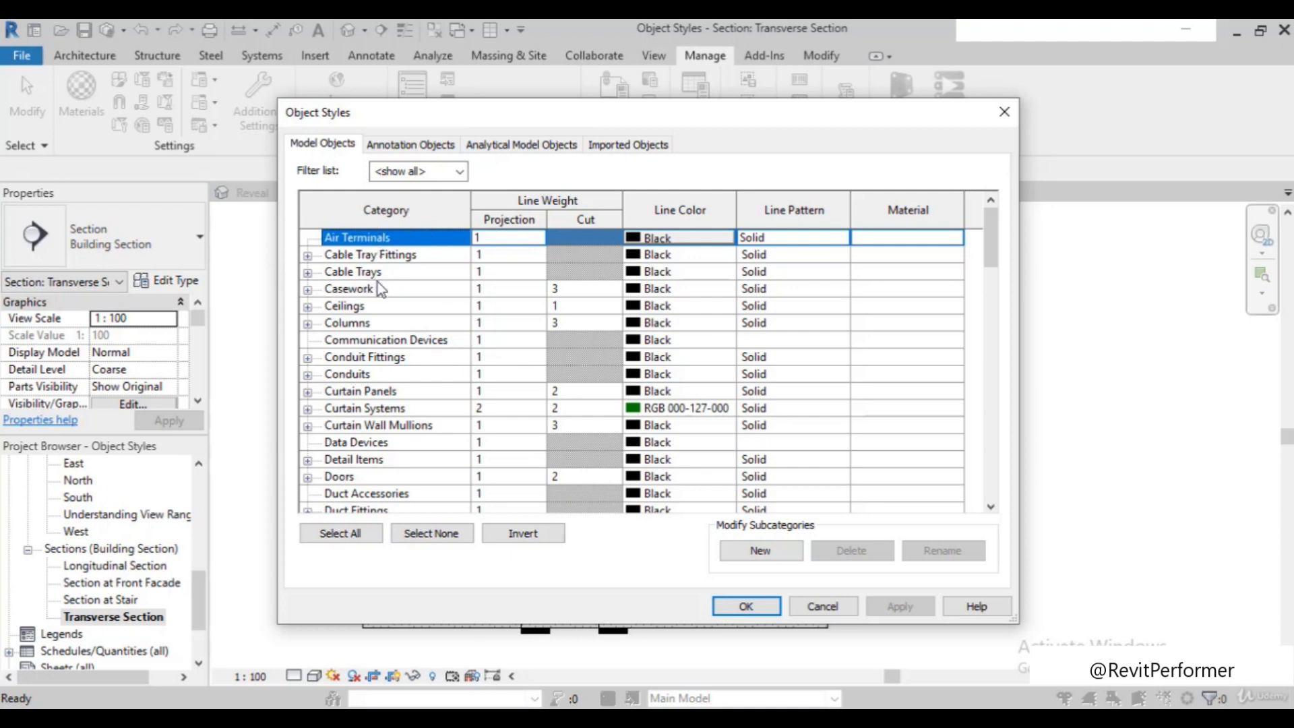
scroll(398, 280, down, 3)
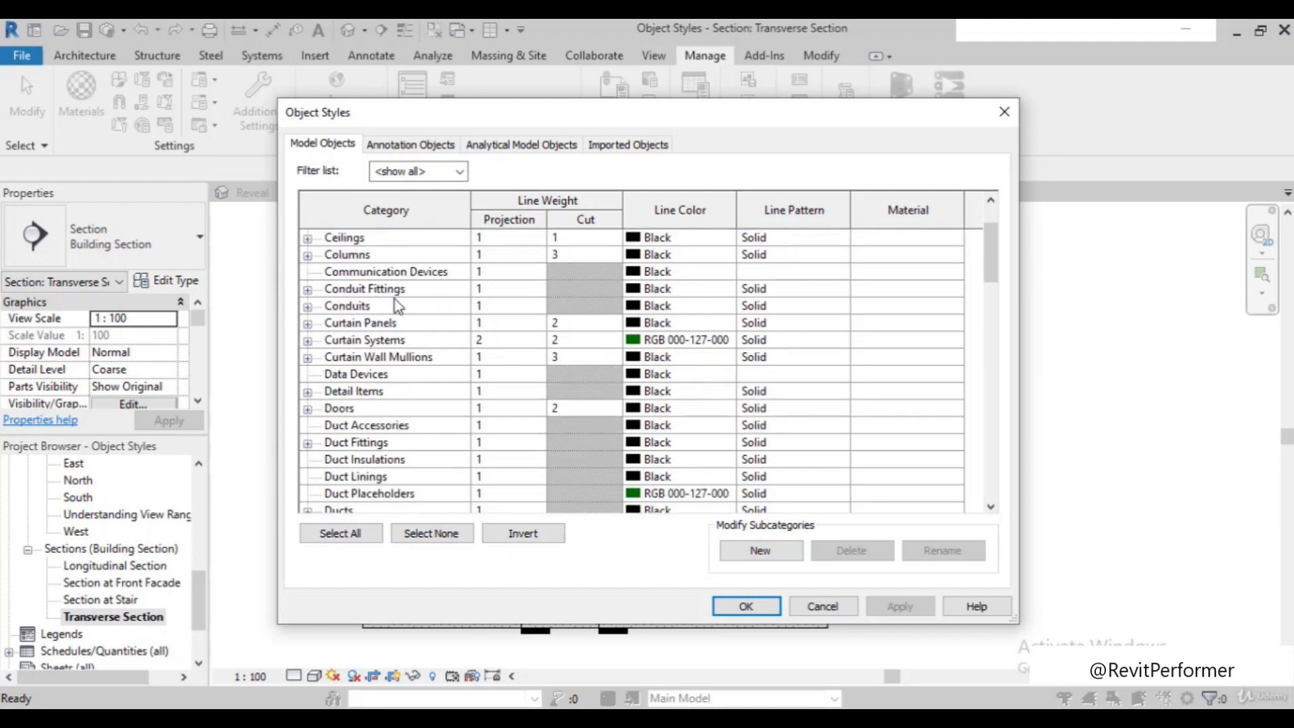
scroll(397, 306, down, 7)
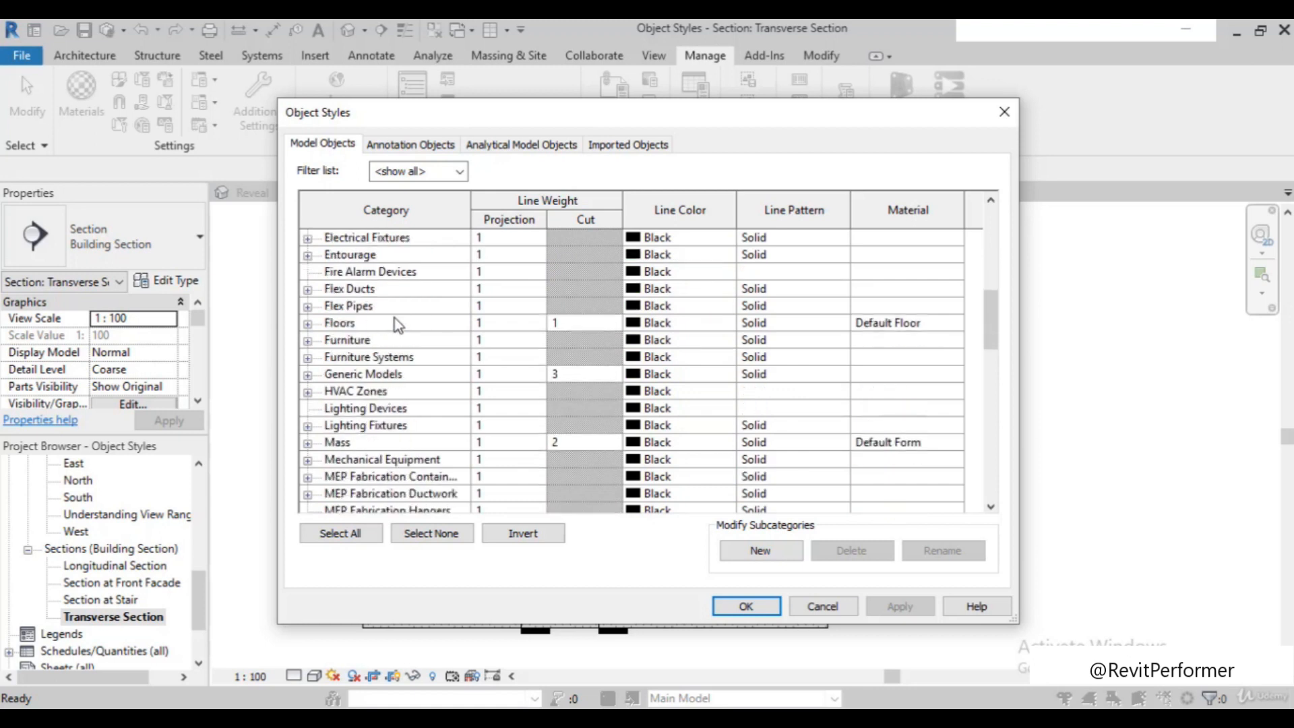
scroll(398, 330, down, 8)
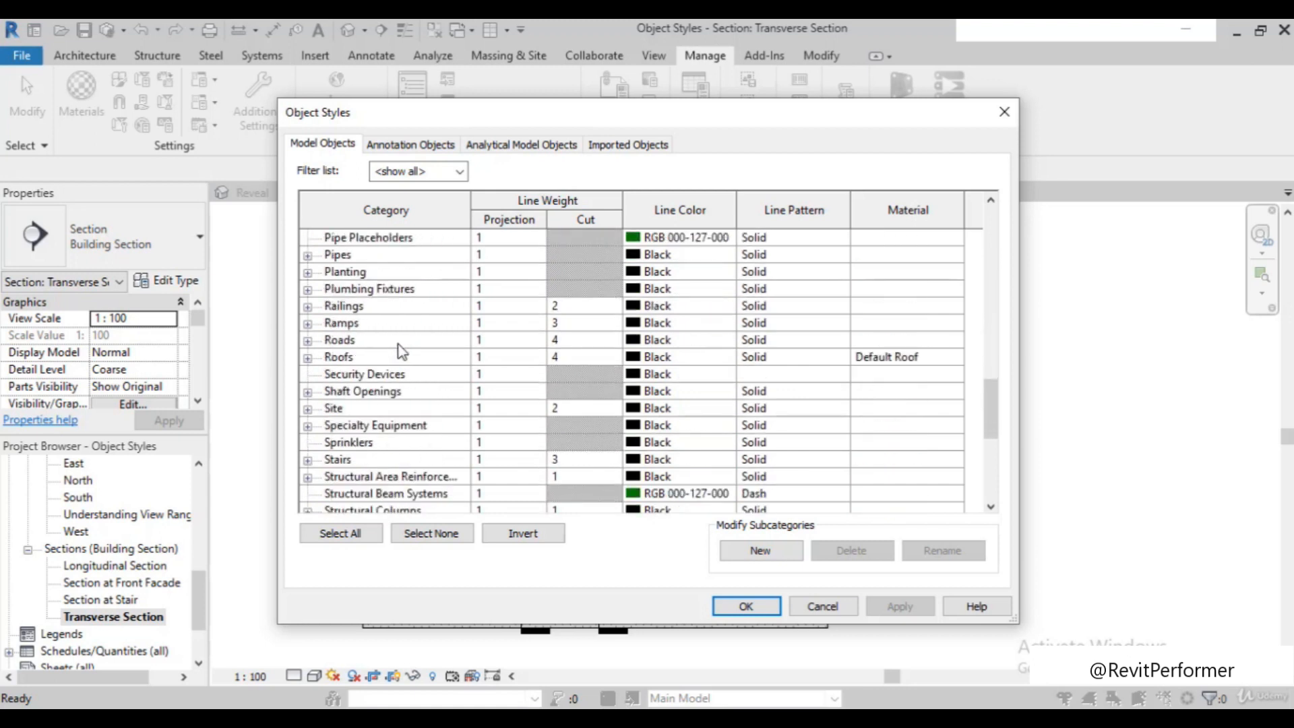
scroll(399, 350, down, 4)
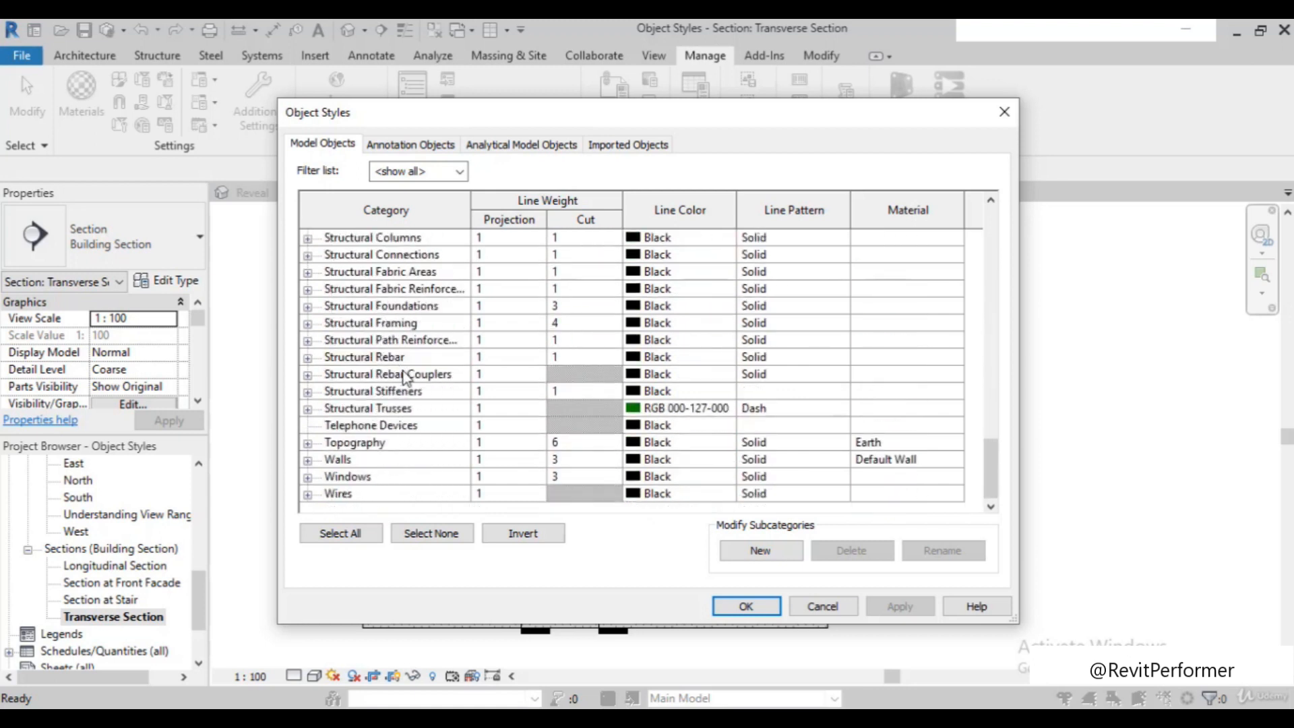
scroll(408, 411, up, 2)
scroll(406, 411, up, 8)
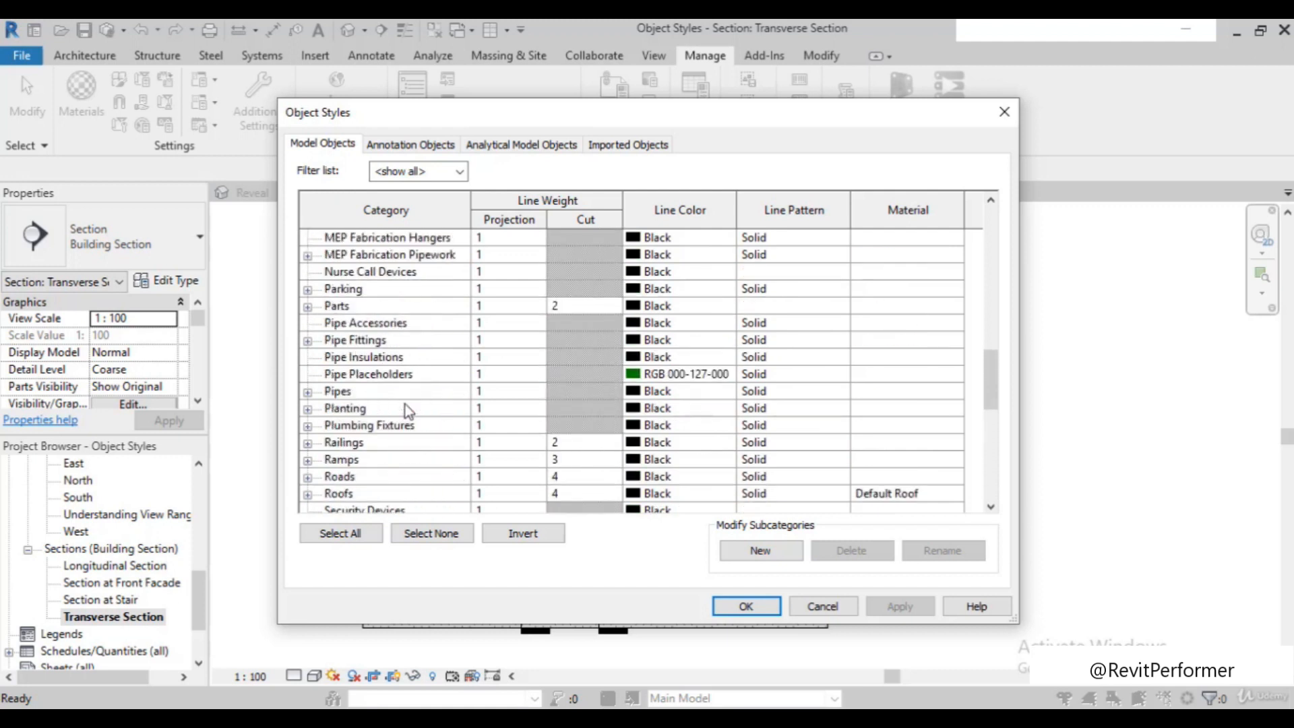
scroll(406, 406, up, 9)
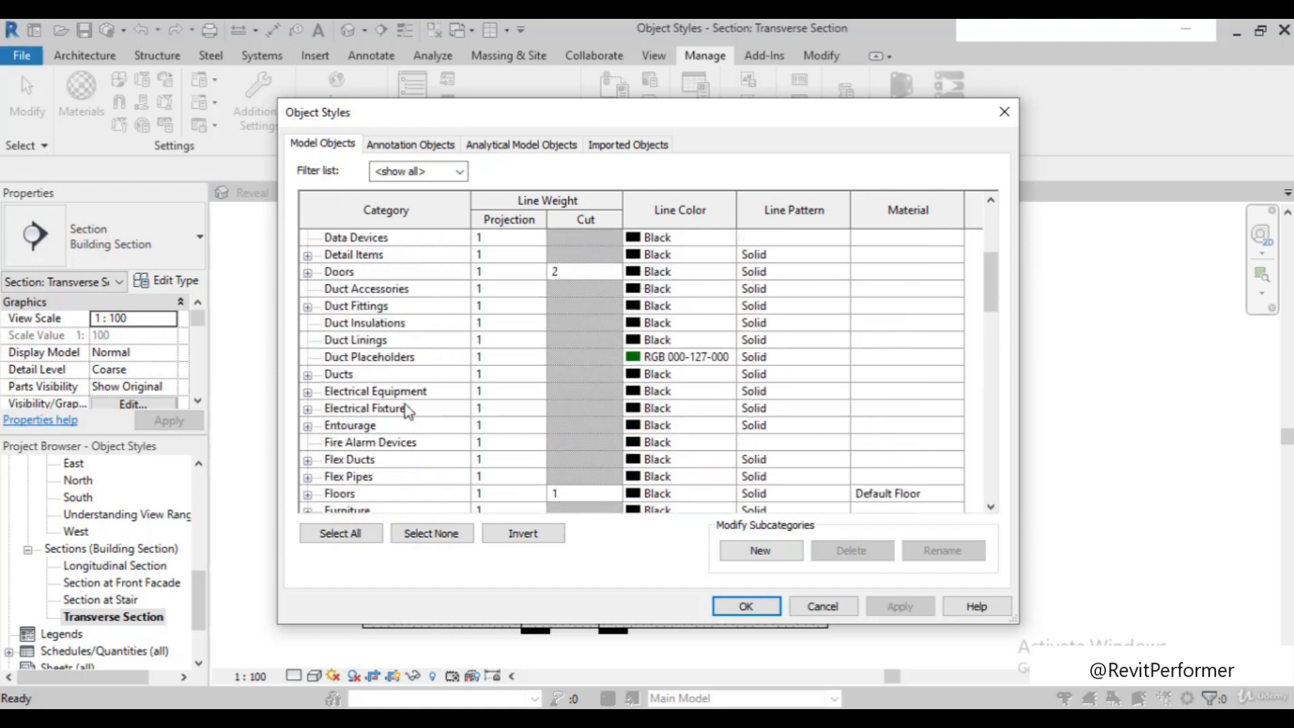
scroll(405, 404, up, 1)
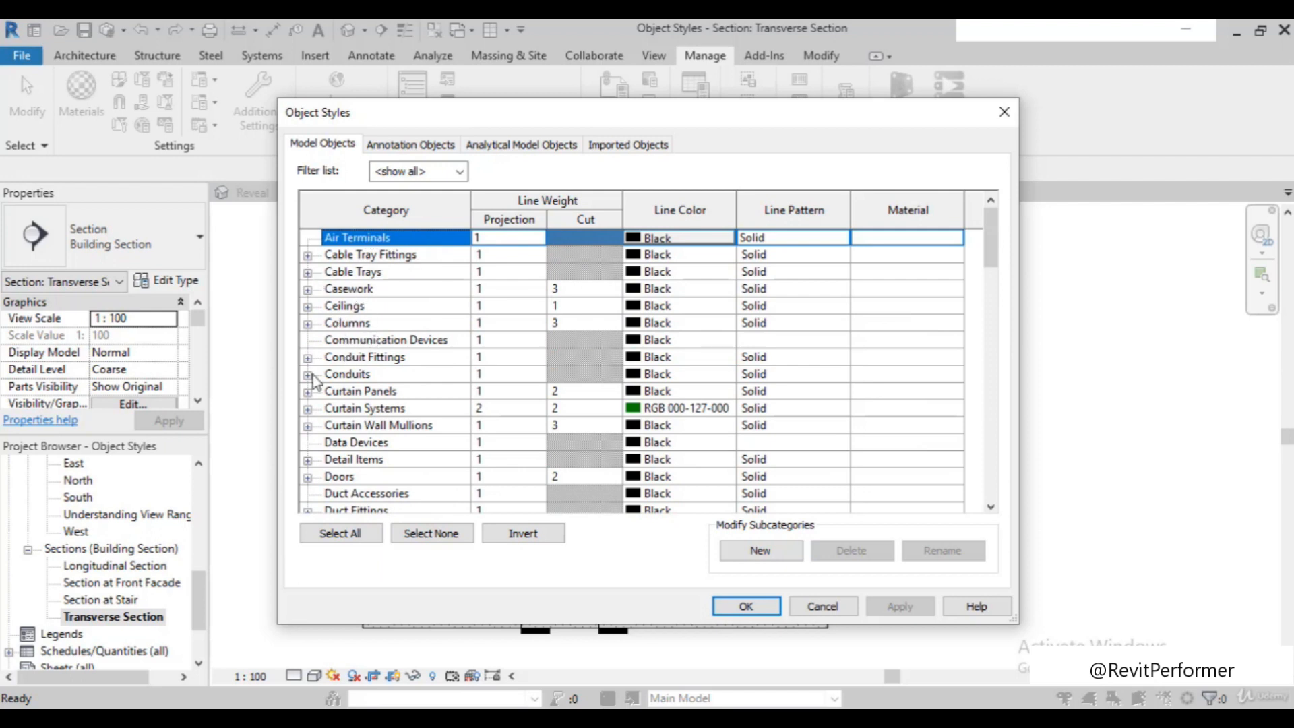
scroll(312, 381, down, 3)
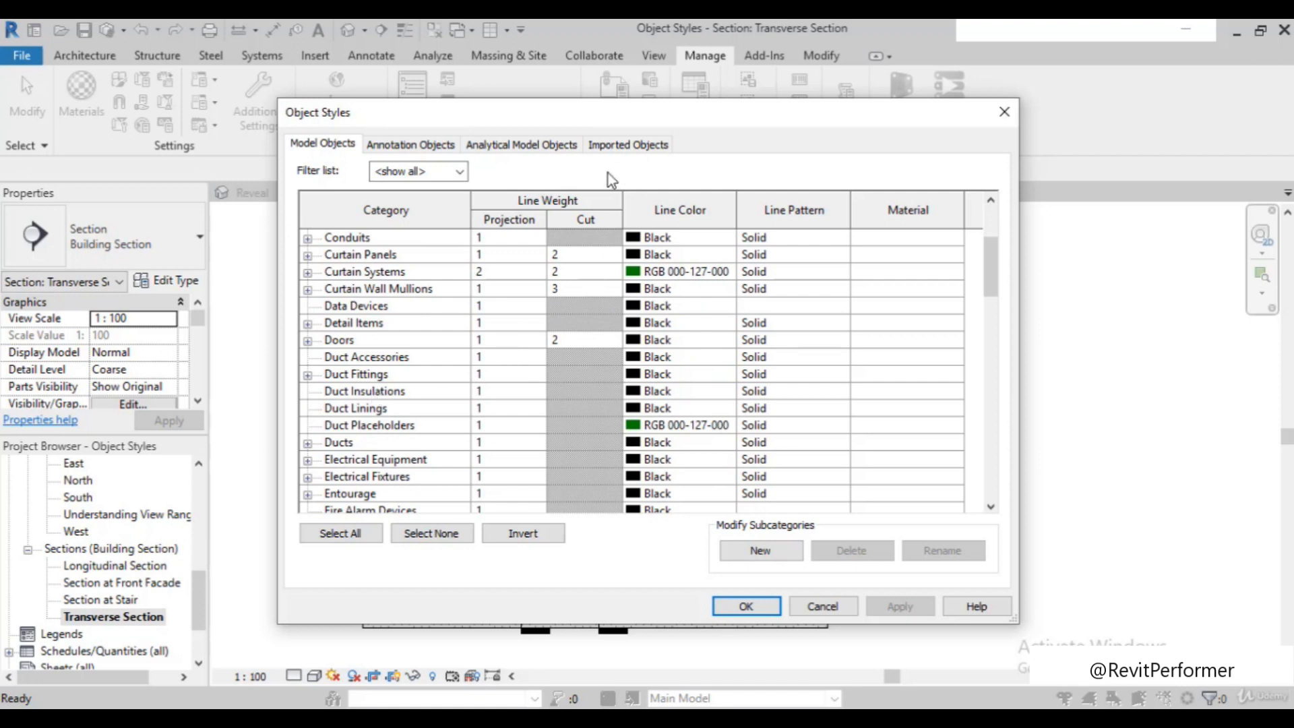
drag(651, 125, 871, 62)
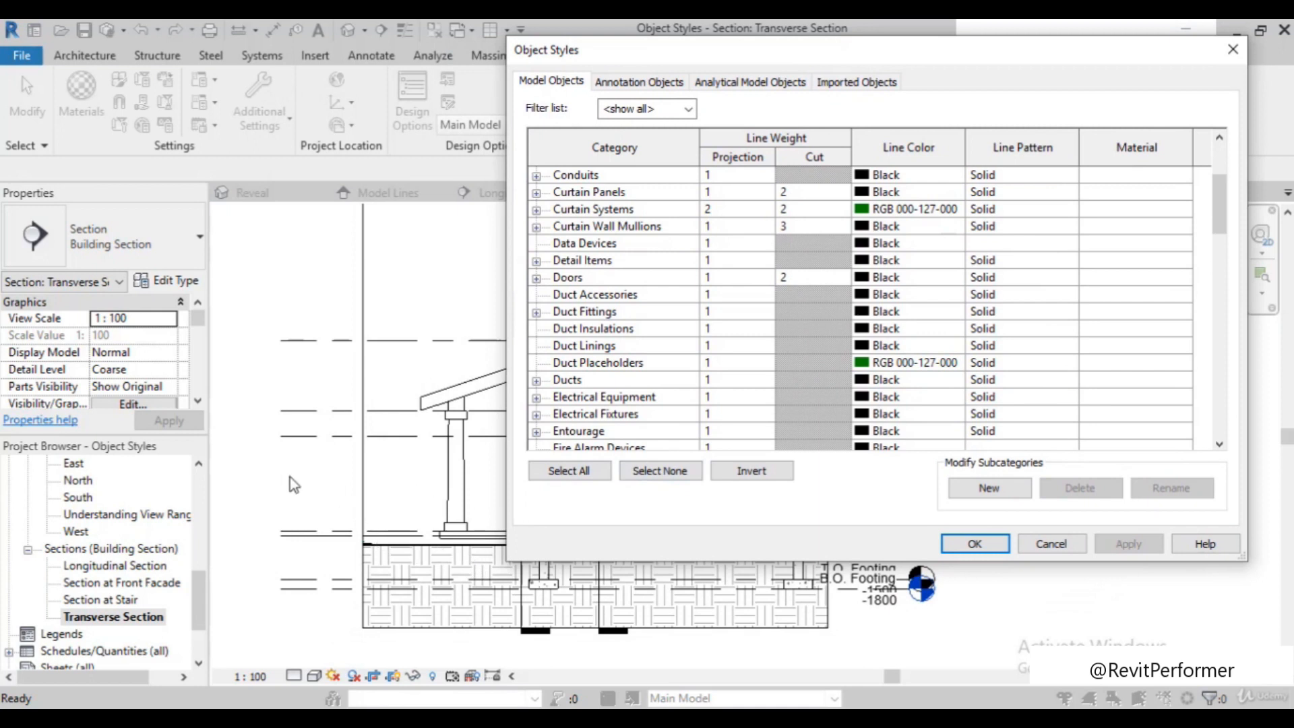
click(1051, 543)
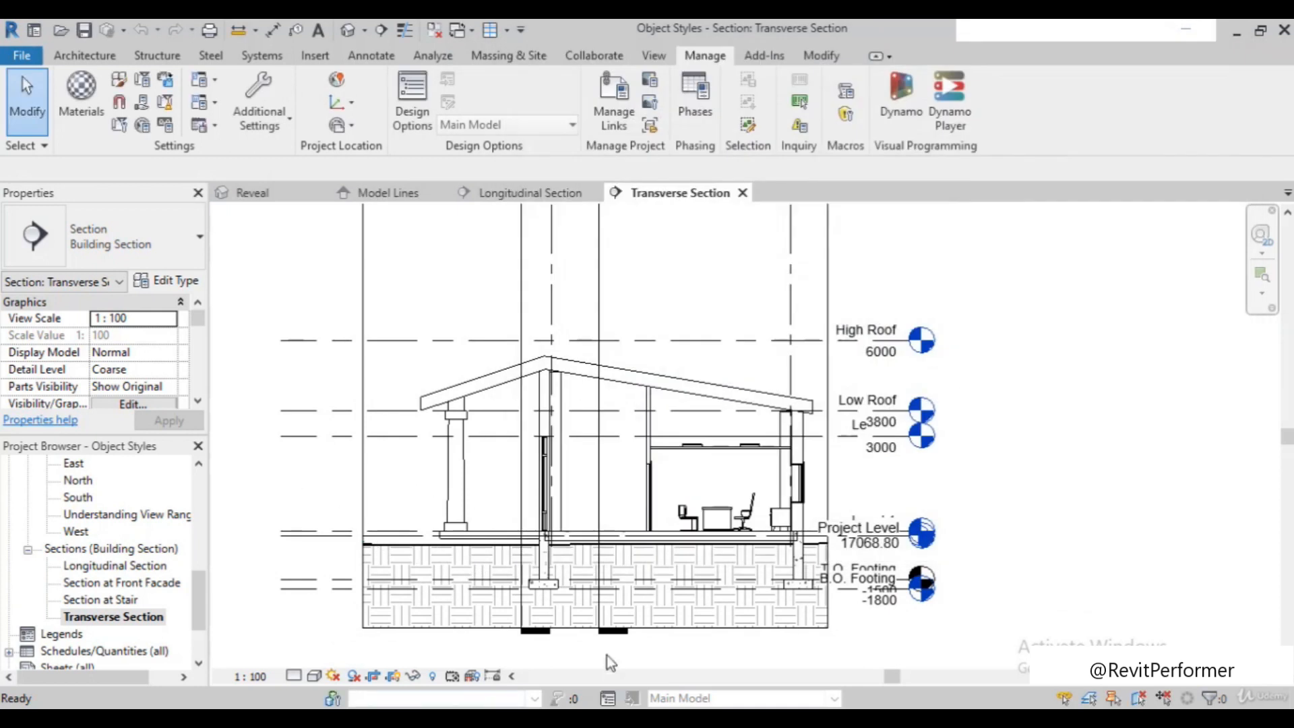
Examine the cut exterior wall and its sliding window in the Transverse Section, and return to the Longitudinal Section
scroll(611, 662, up, 2)
scroll(635, 621, down, 2)
scroll(701, 640, up, 3)
scroll(583, 591, up, 1)
scroll(977, 420, up, 2)
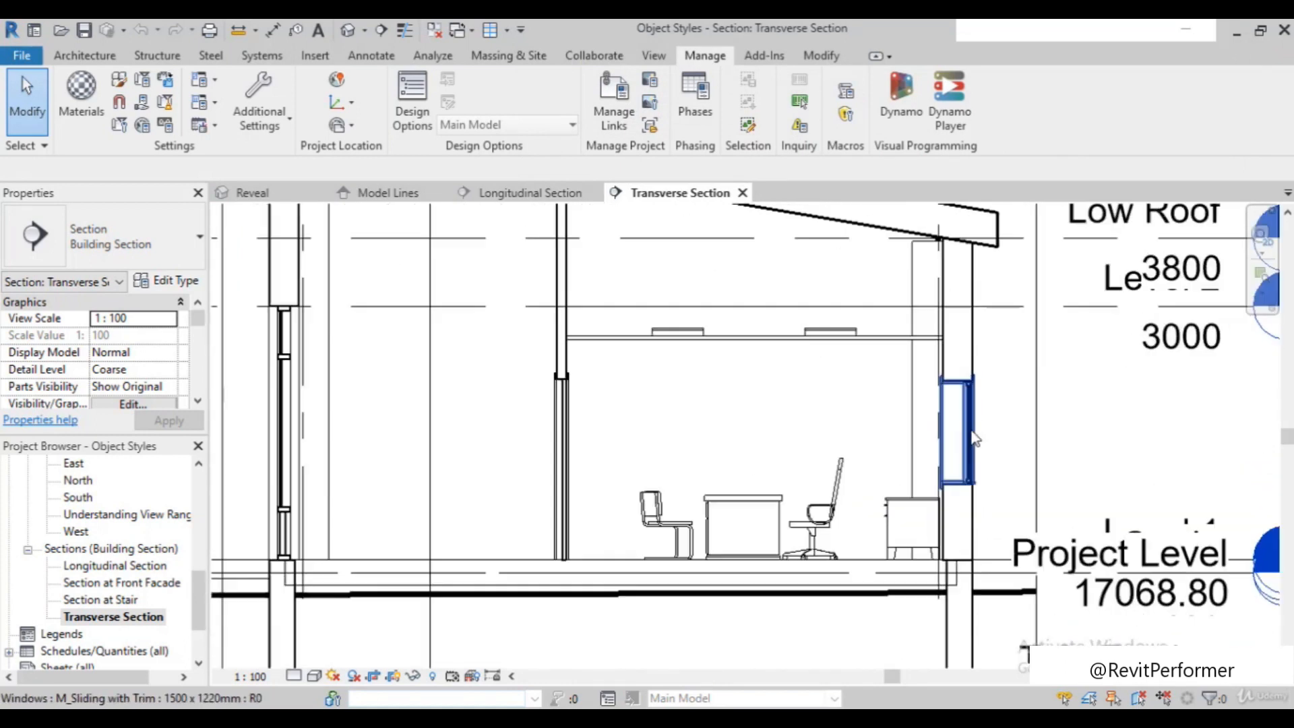
scroll(971, 418, up, 2)
scroll(936, 357, up, 1)
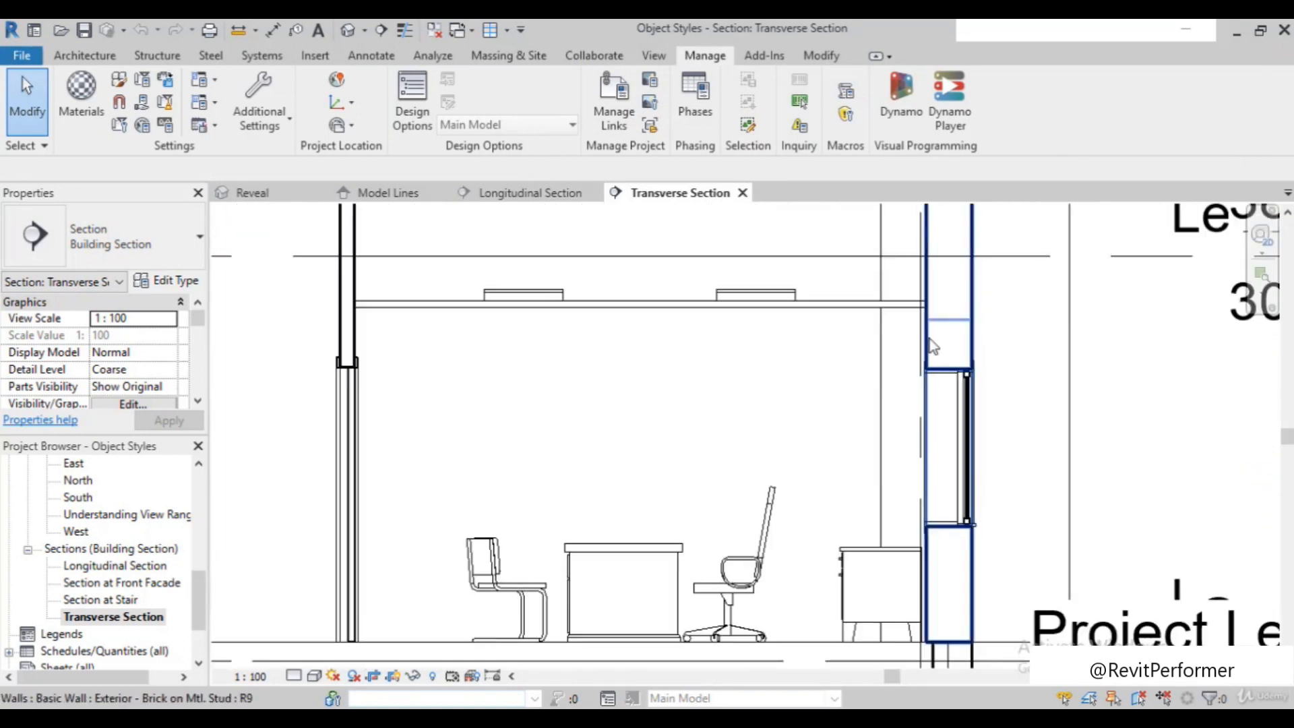
scroll(915, 419, down, 2)
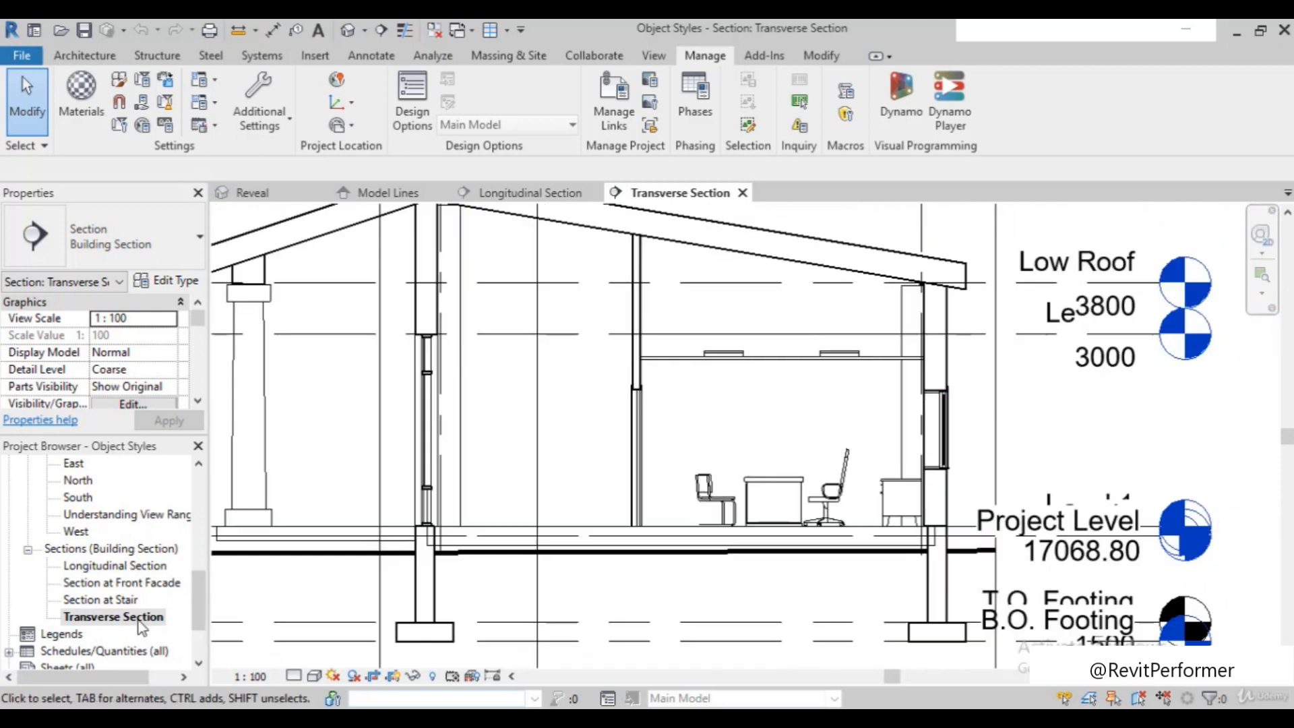
double_click(119, 568)
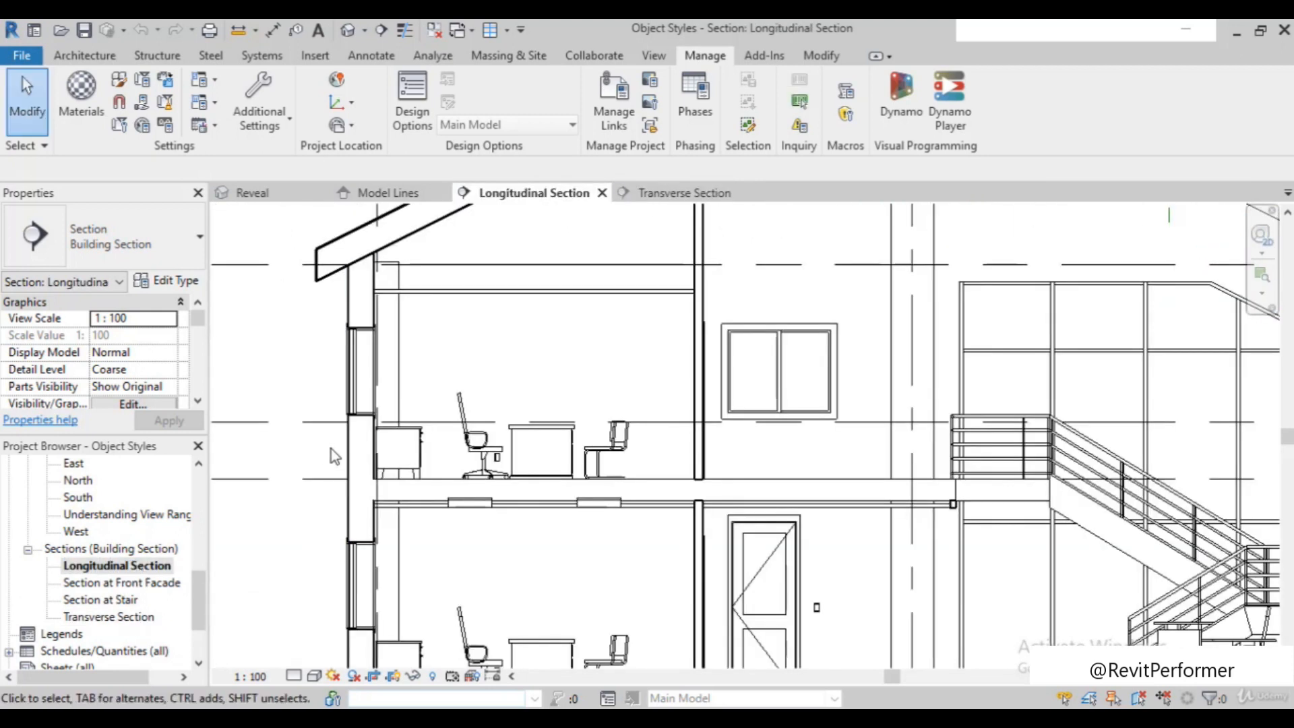
Examine the cut exterior wall, the floor slab between the storeys and the office furniture lines in the Longitudinal Section
scroll(388, 317, up, 3)
scroll(390, 483, down, 2)
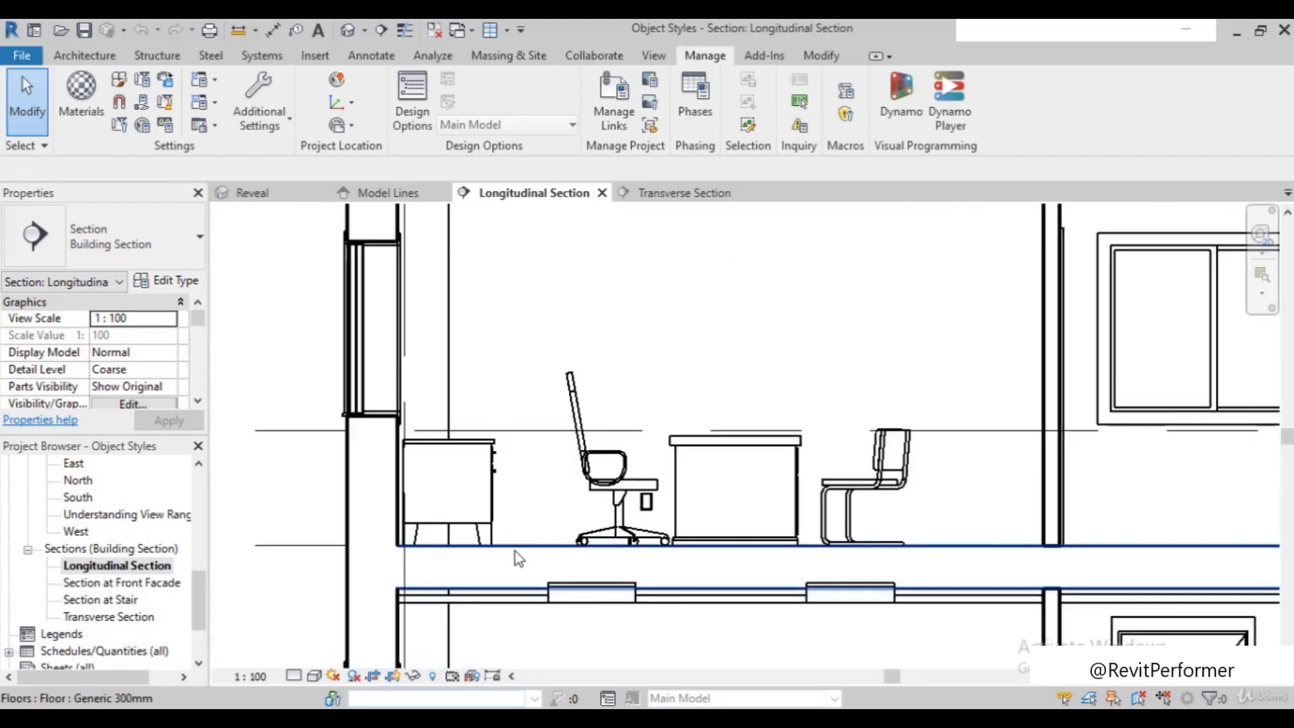
scroll(539, 577, up, 2)
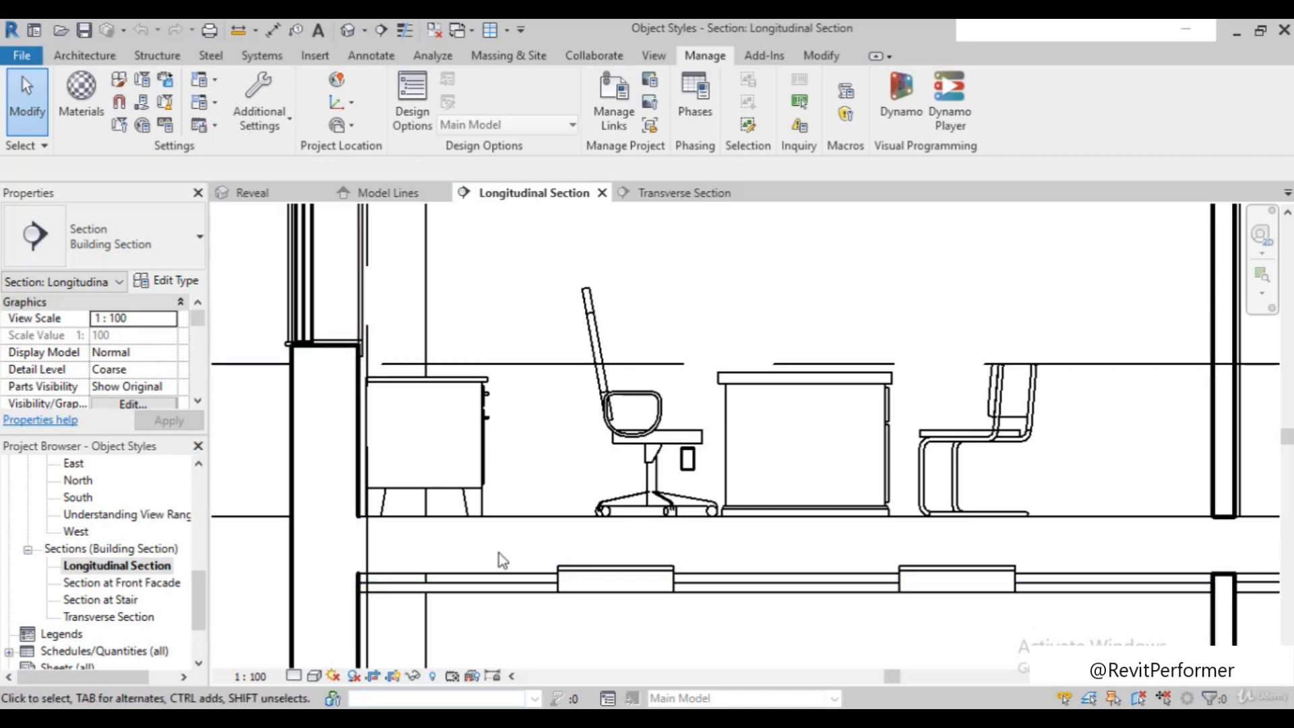
scroll(425, 442, down, 1)
scroll(422, 438, up, 1)
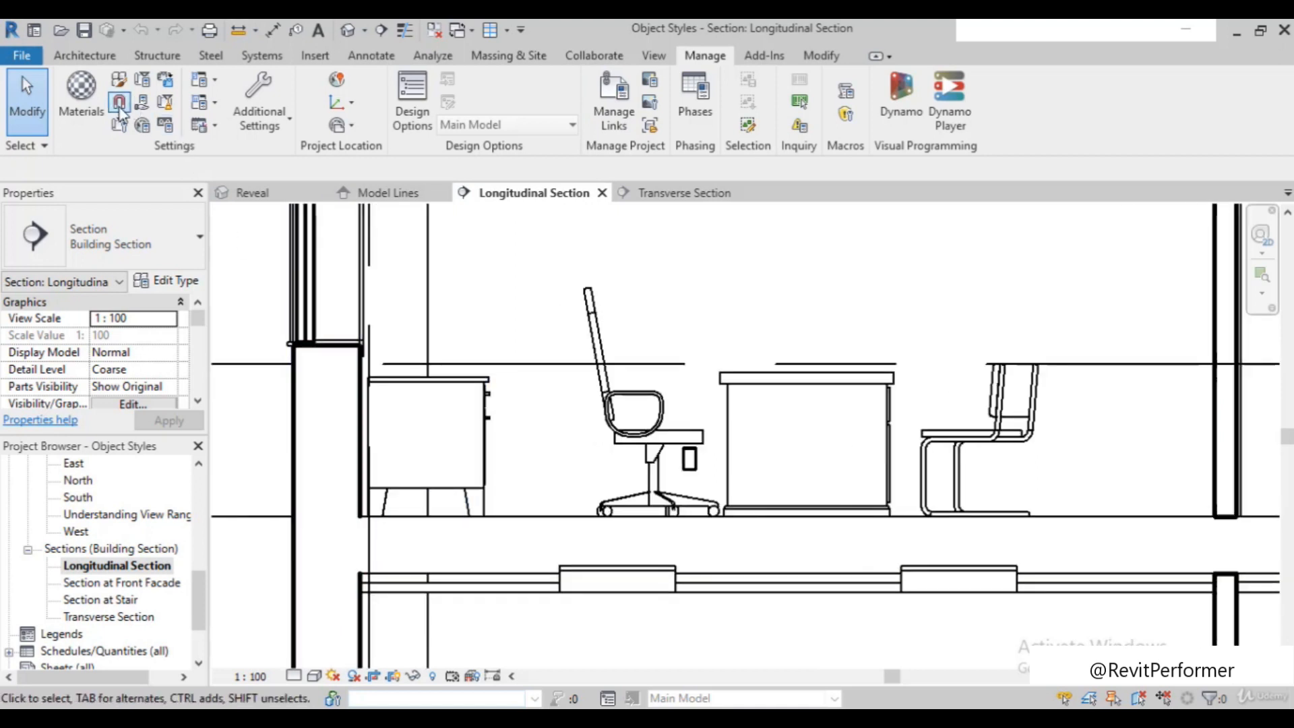
Open Object Styles, move it clear of the wall section, and review the projection line weights of the model categories
click(118, 82)
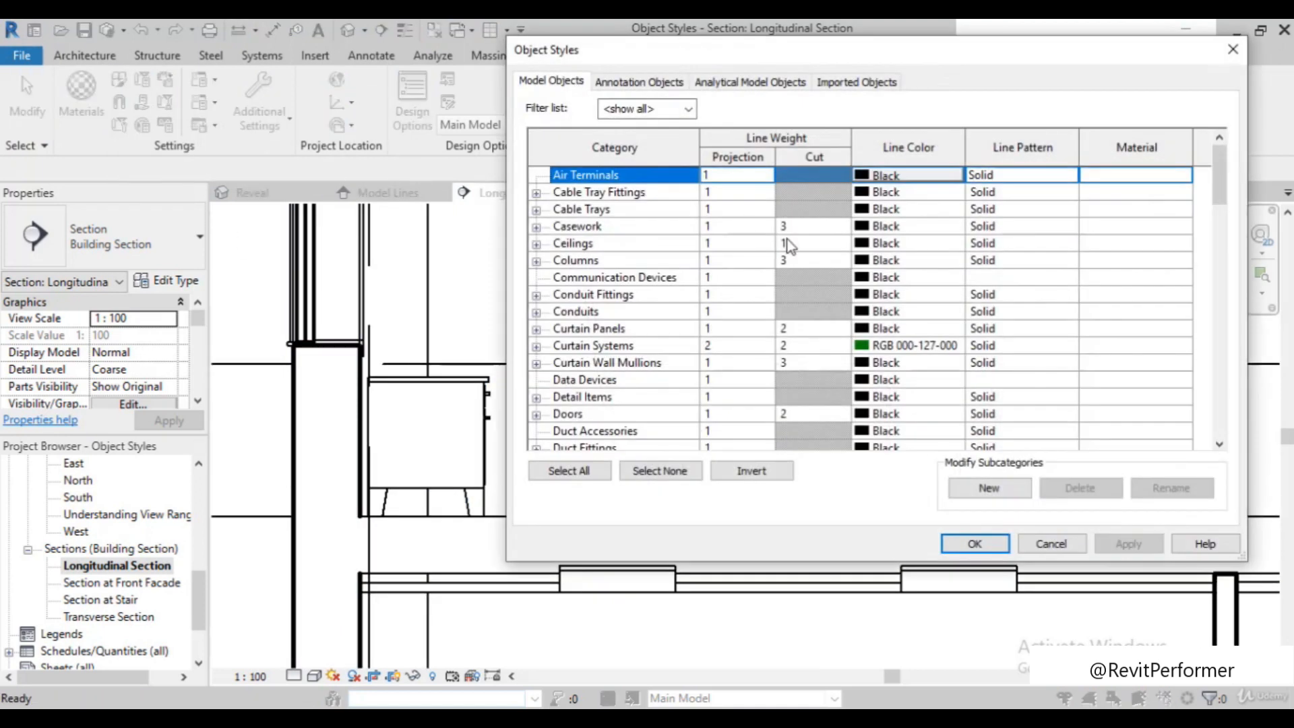
drag(1125, 54, 766, 163)
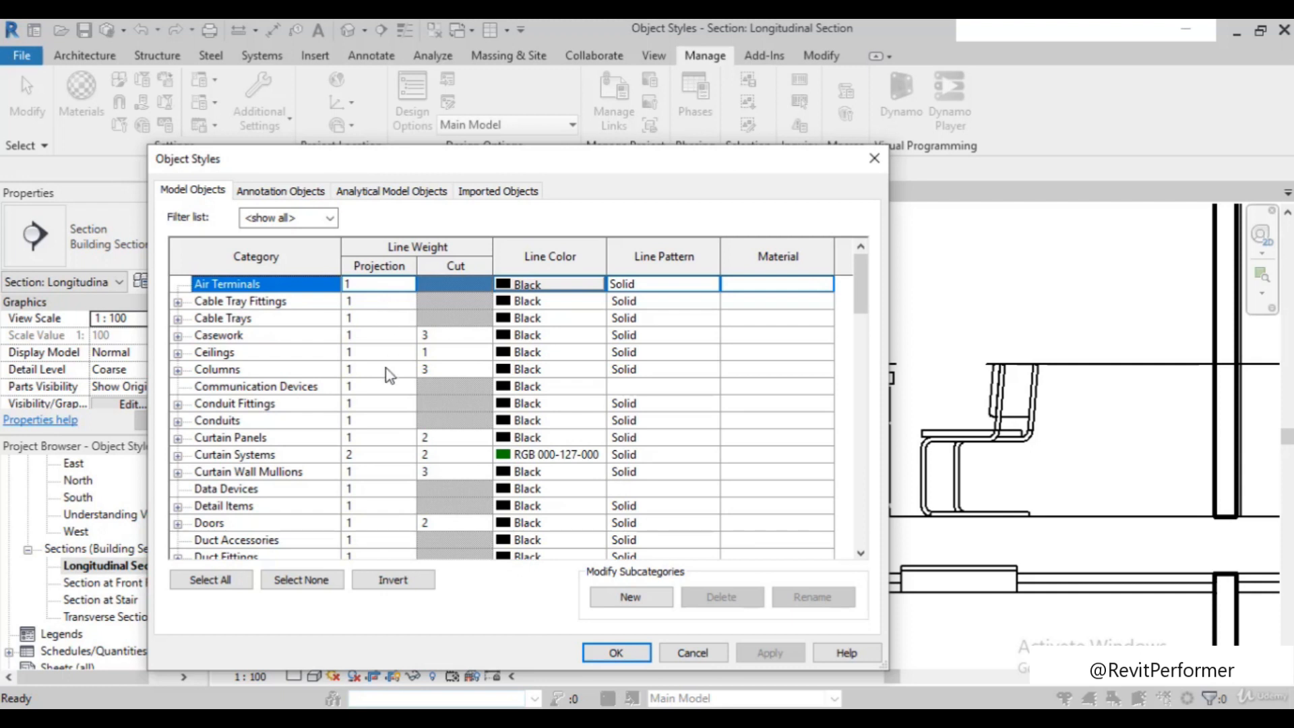
scroll(386, 373, down, 3)
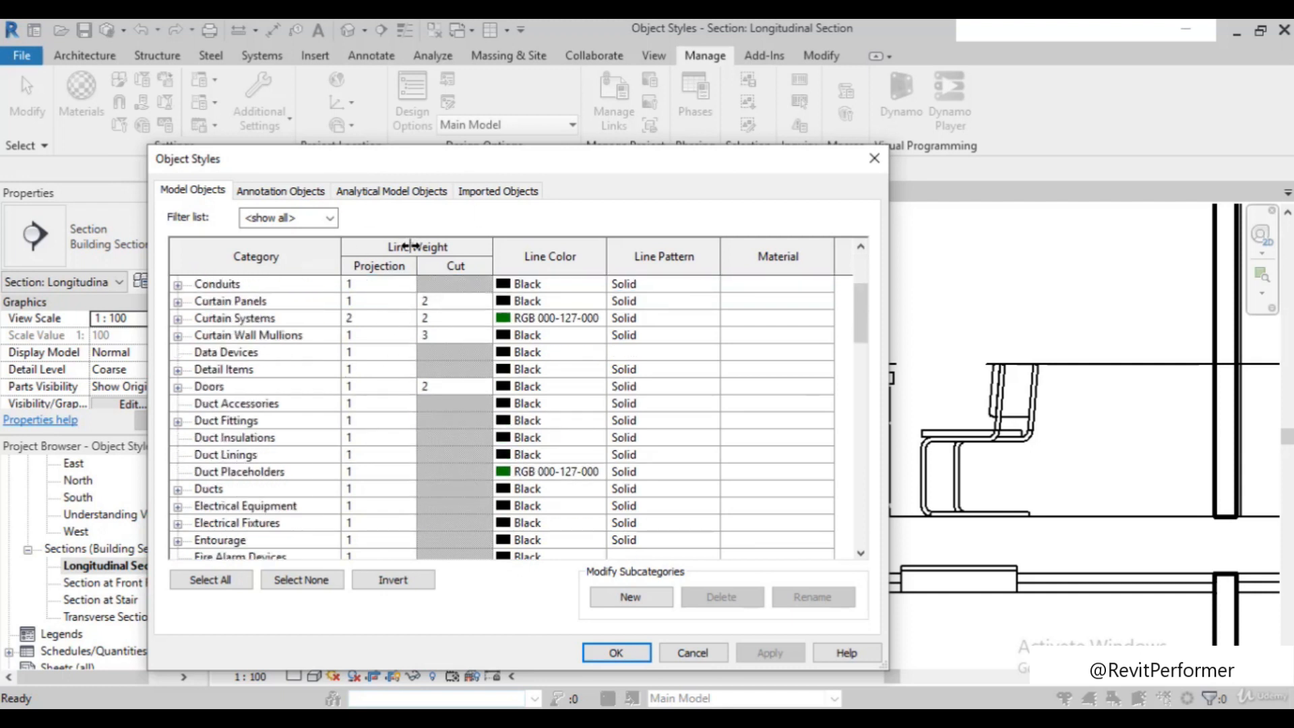
scroll(369, 347, up, 1)
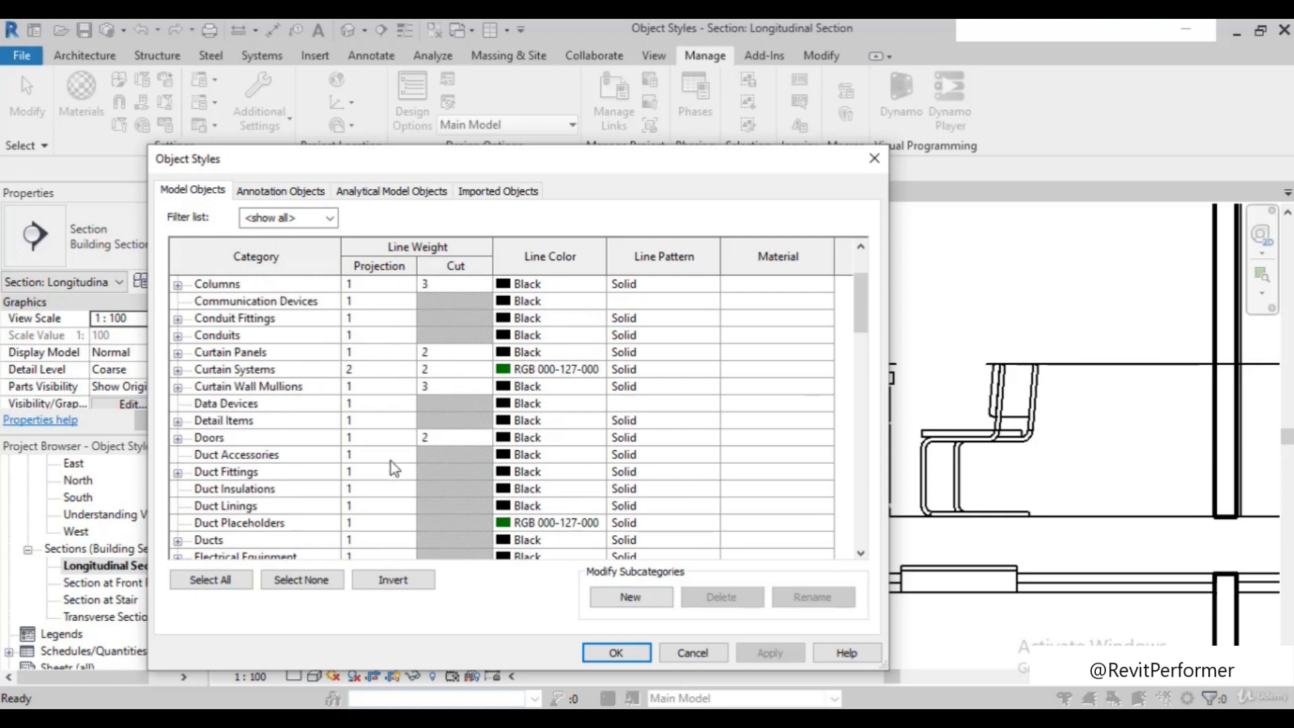
scroll(365, 389, down, 1)
scroll(397, 404, down, 3)
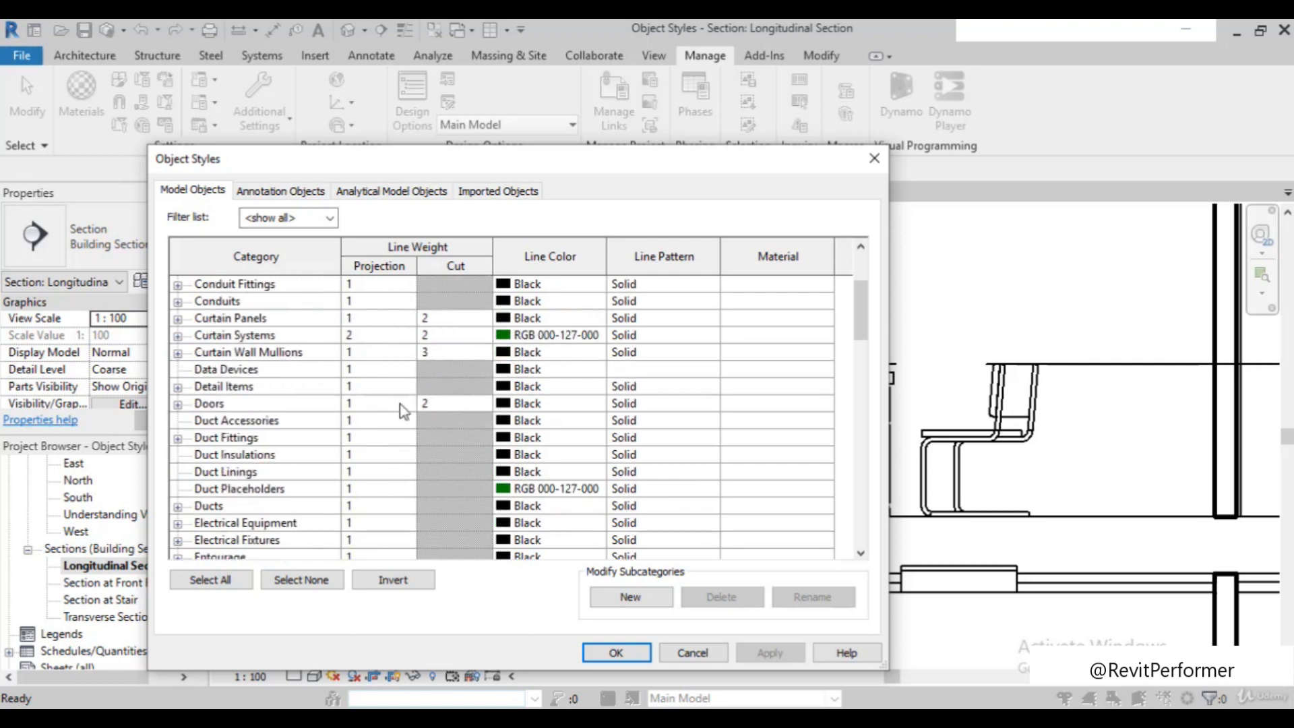
scroll(385, 396, down, 6)
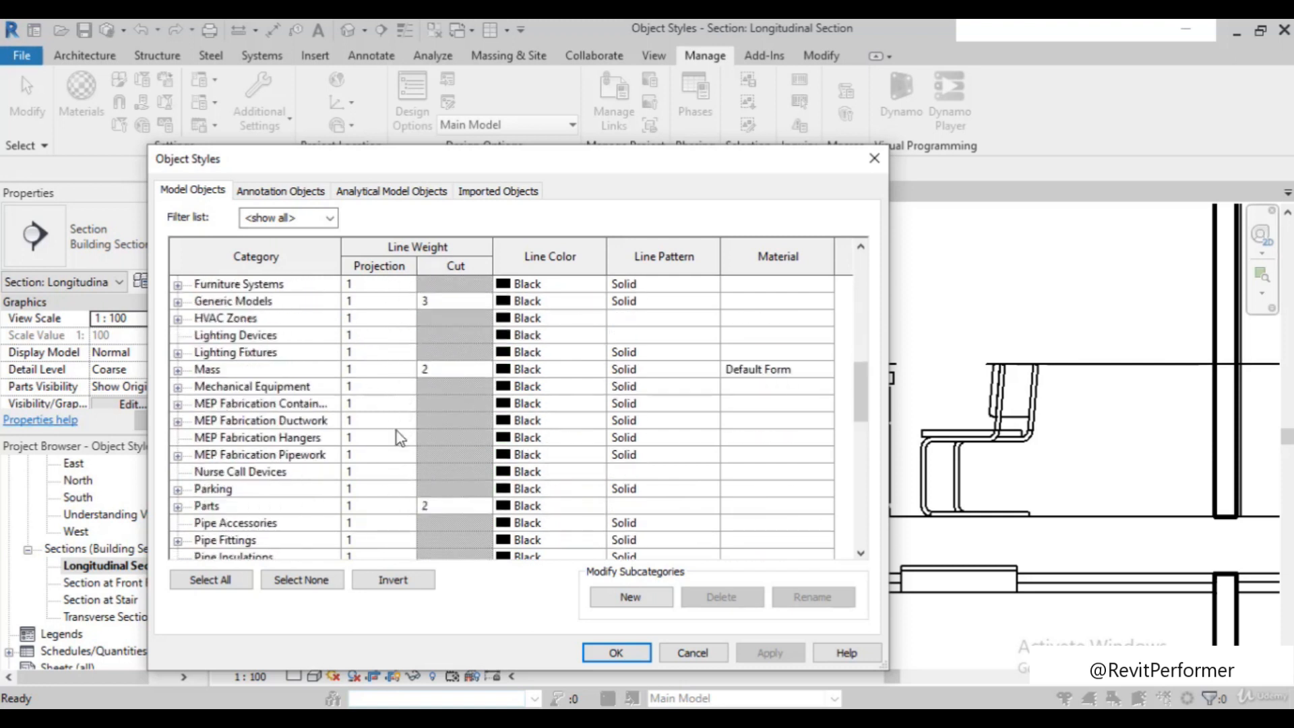
scroll(377, 520, down, 8)
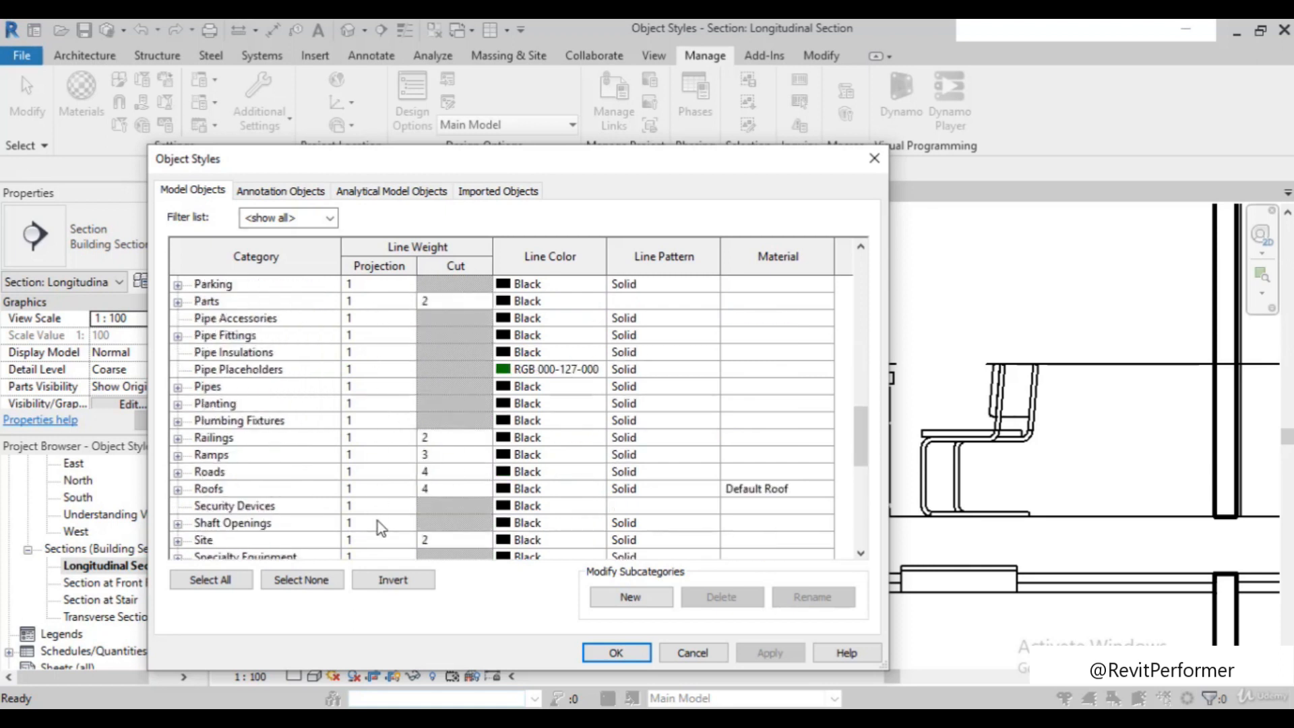
scroll(378, 520, down, 1)
scroll(377, 519, up, 8)
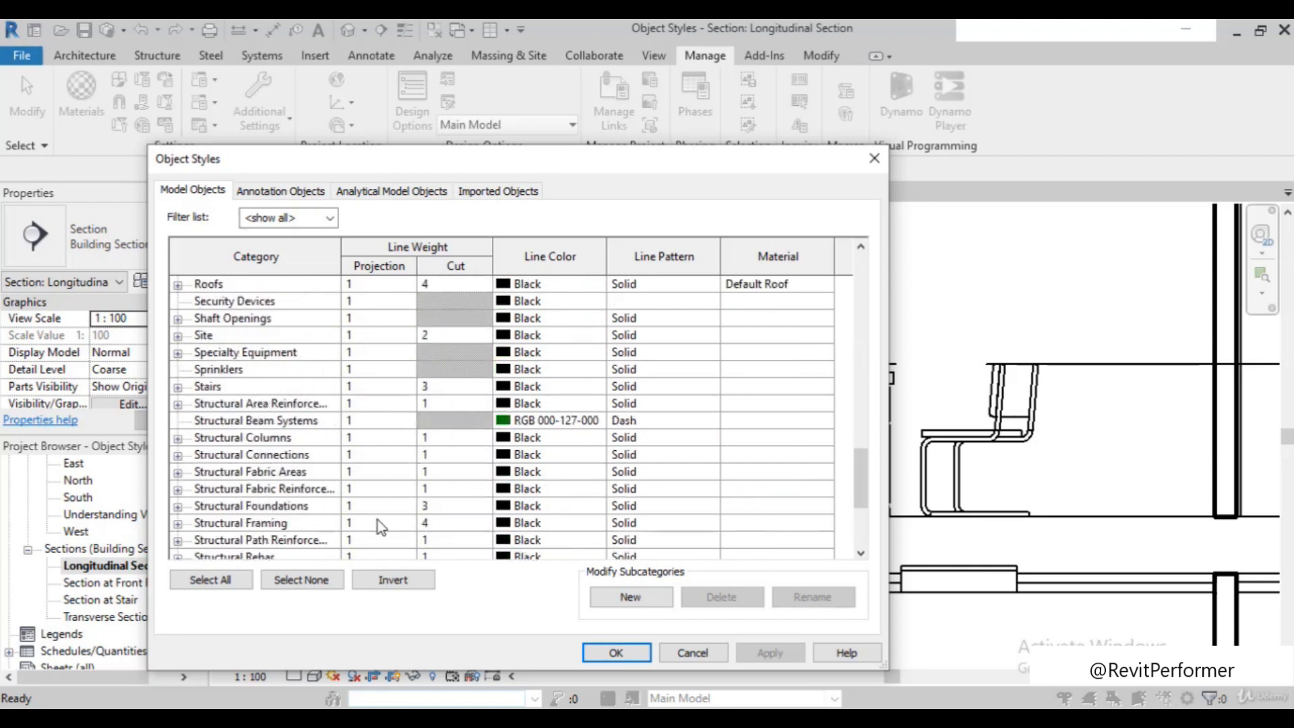
scroll(377, 519, up, 10)
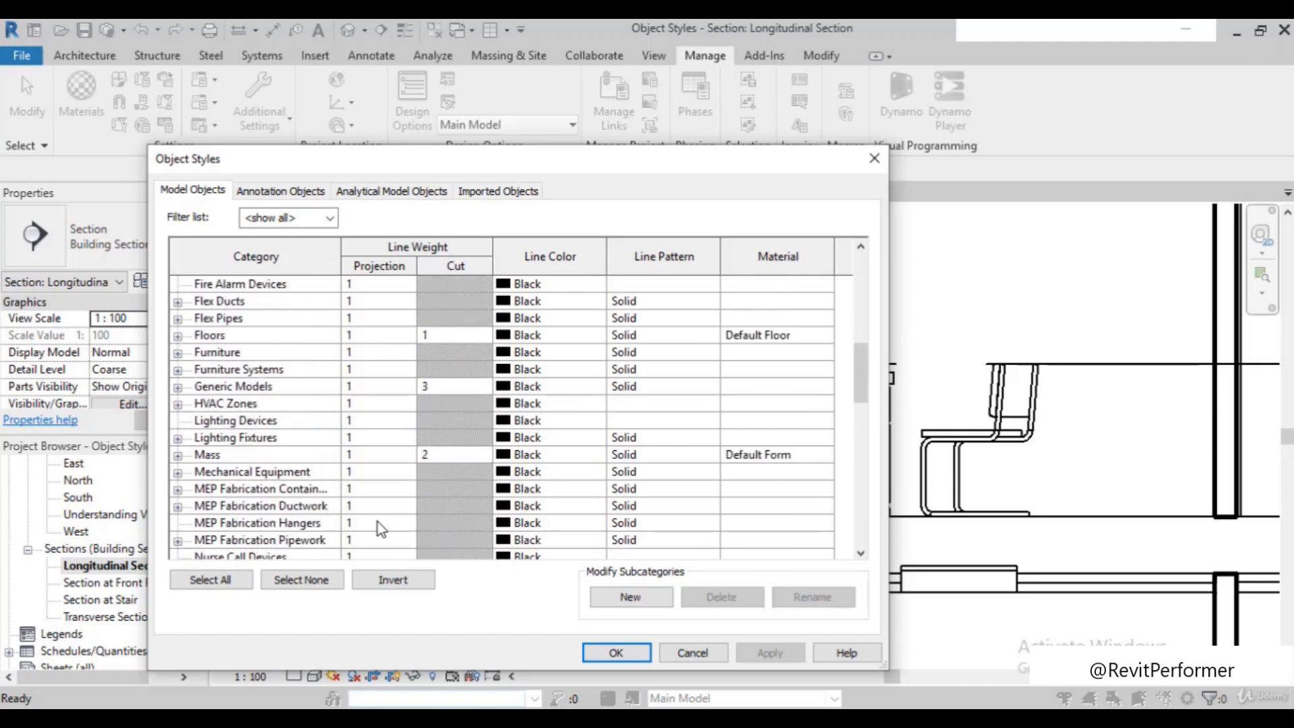
scroll(374, 524, up, 3)
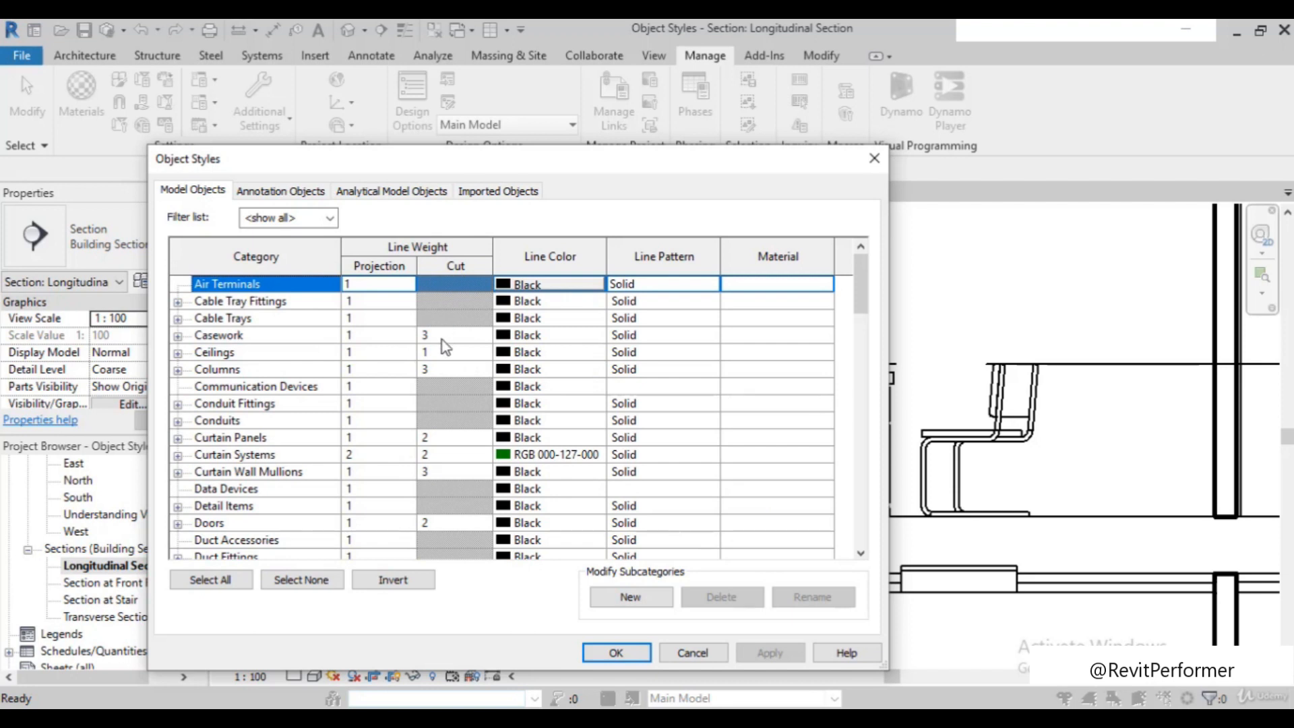
Check which model categories offer a cut line weight, and widen the Object Styles dialog
scroll(442, 340, down, 6)
scroll(444, 350, down, 5)
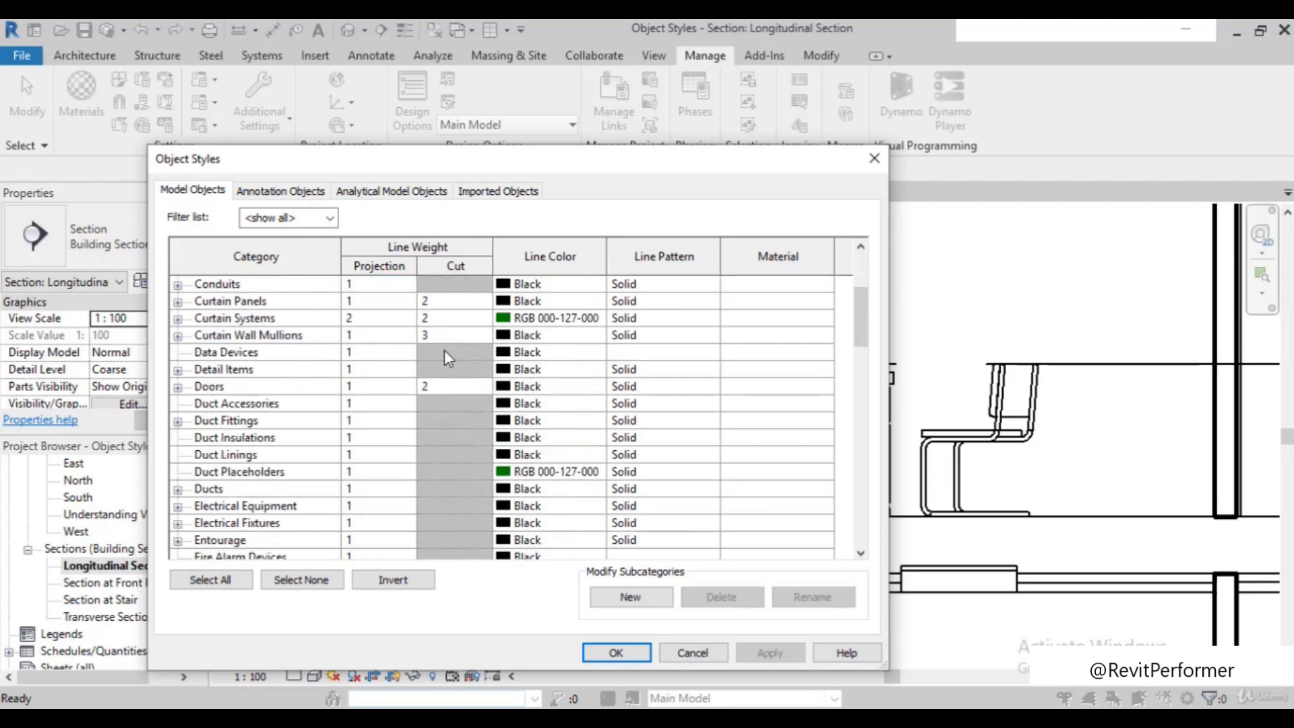
scroll(446, 386, down, 2)
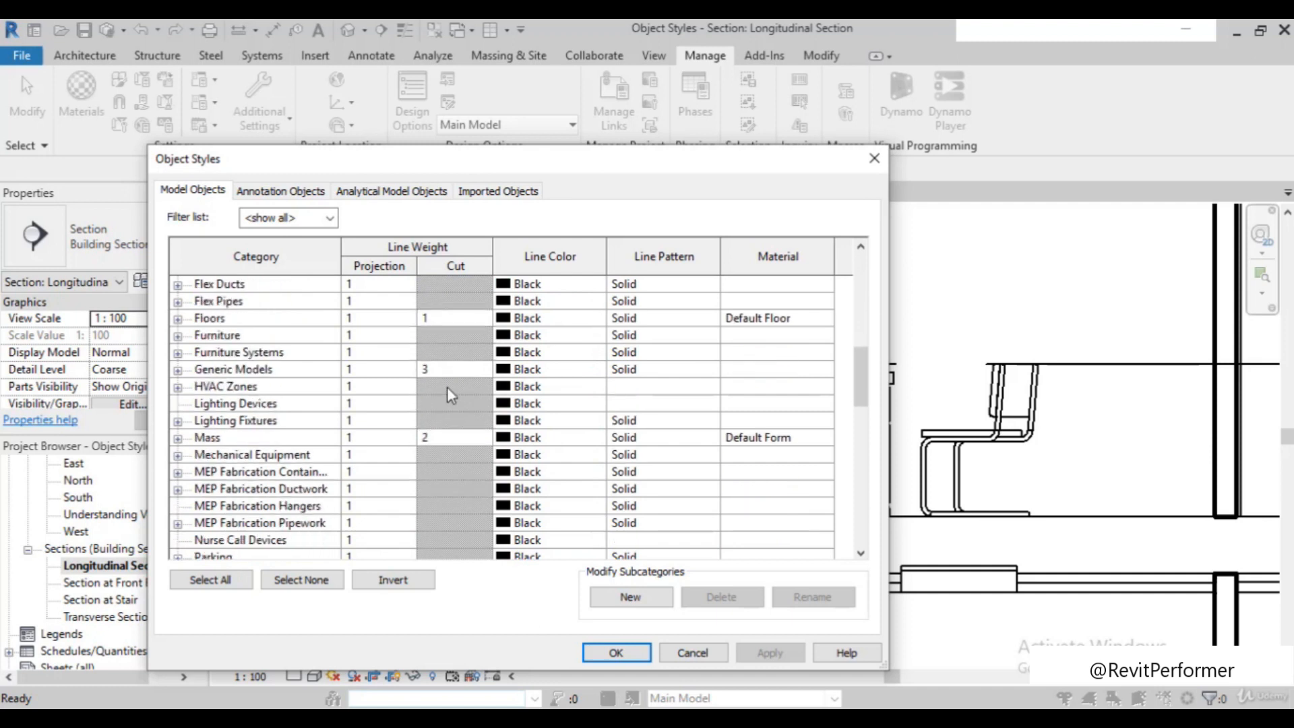
scroll(386, 476, up, 3)
scroll(378, 473, up, 7)
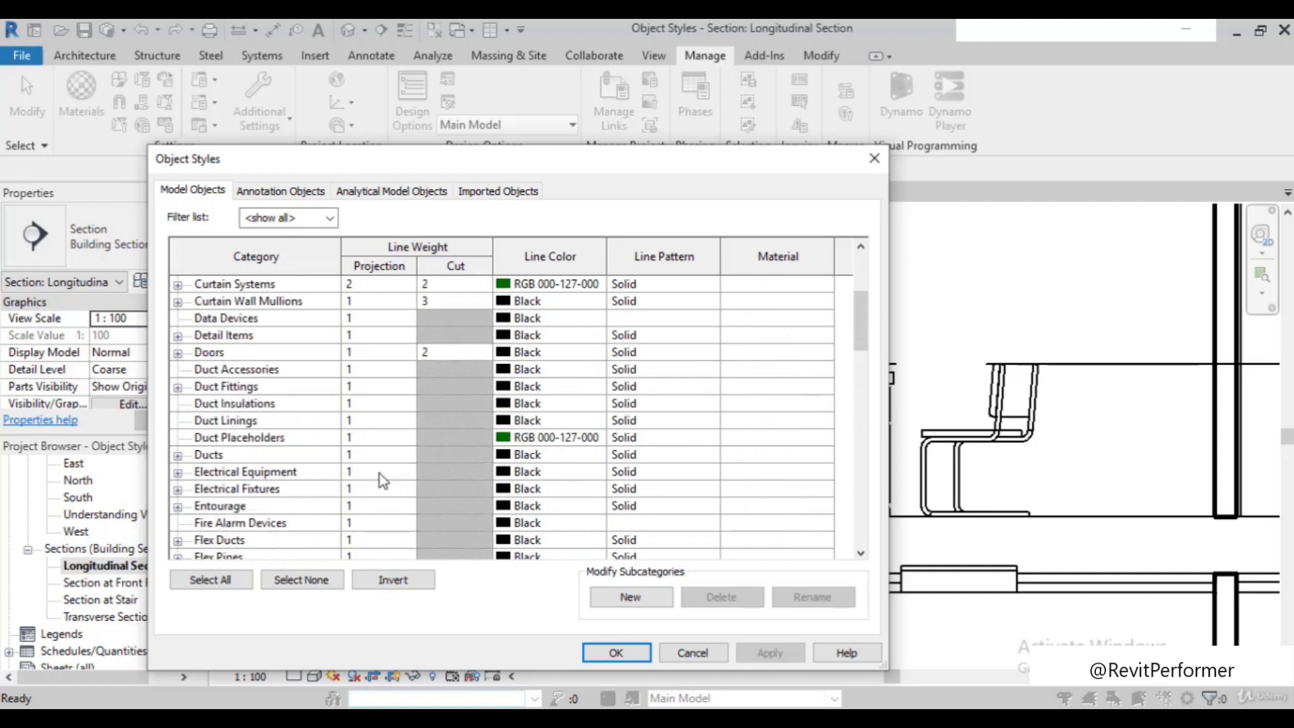
click(401, 321)
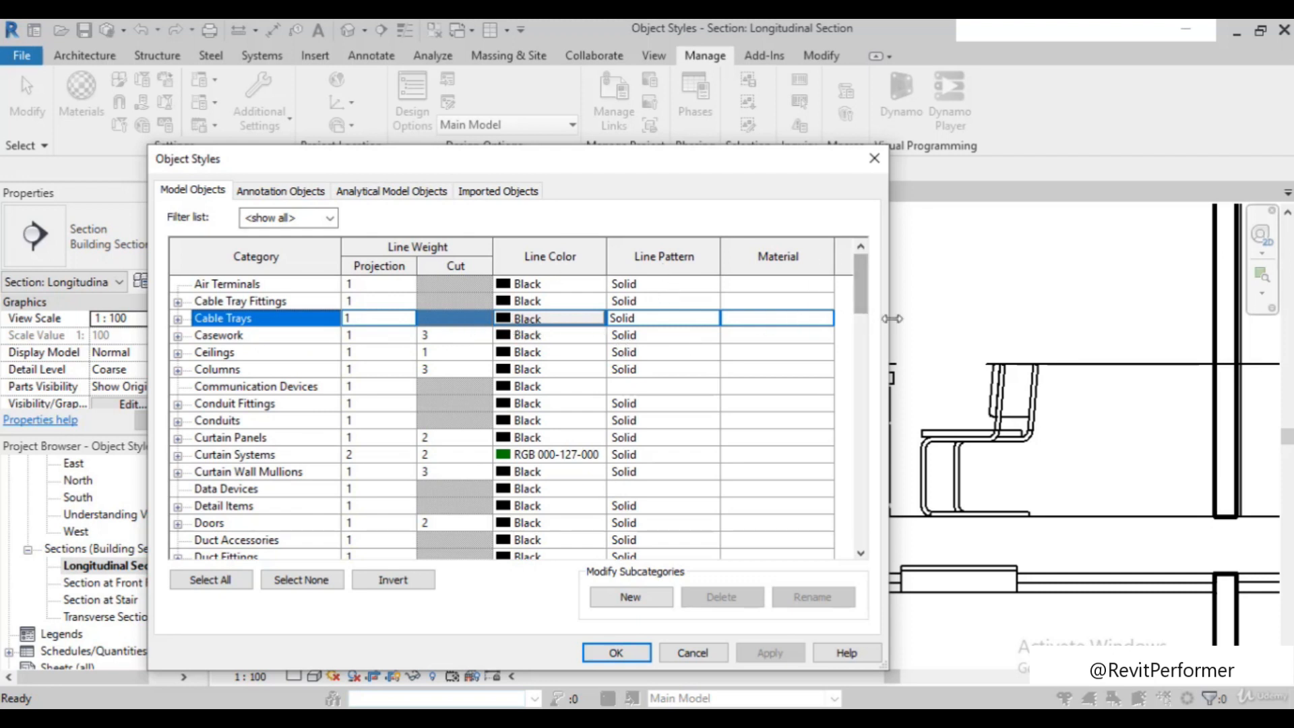
drag(885, 314, 1023, 314)
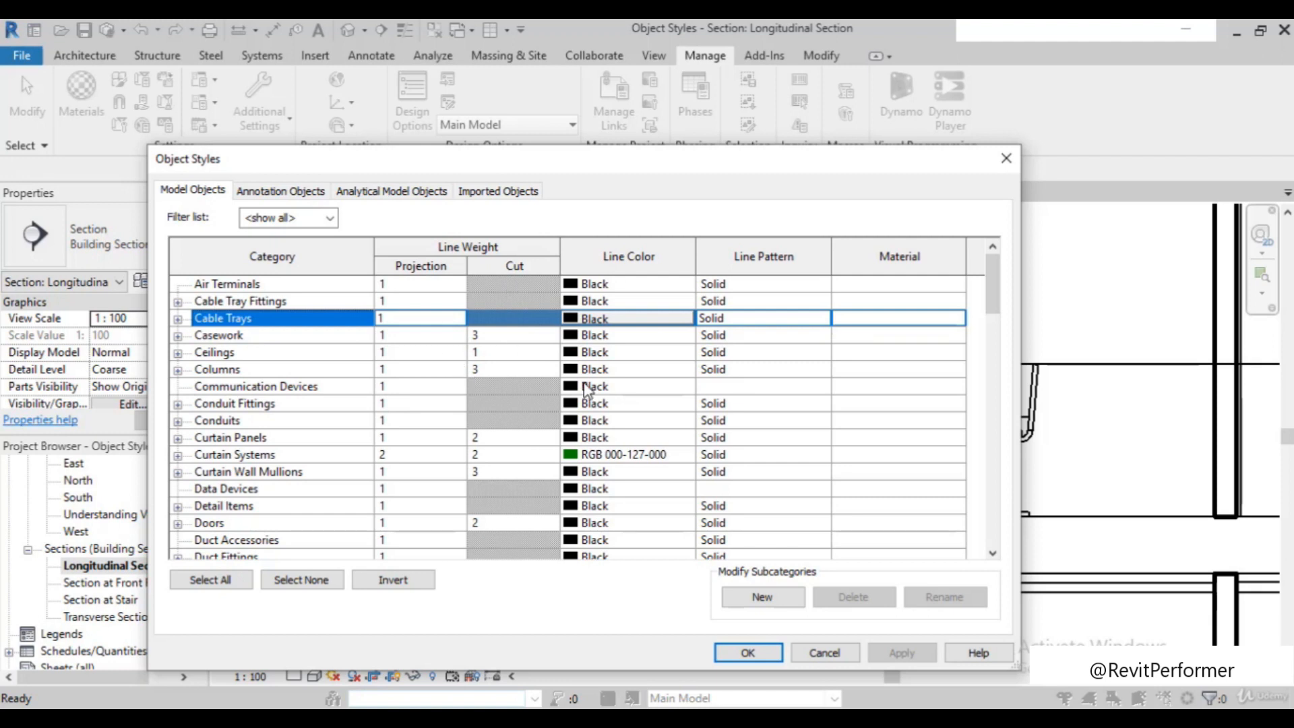
Review the line weights of all model categories down to Walls, Windows and Wires, and return to the start of the list
scroll(365, 418, down, 7)
scroll(365, 419, down, 9)
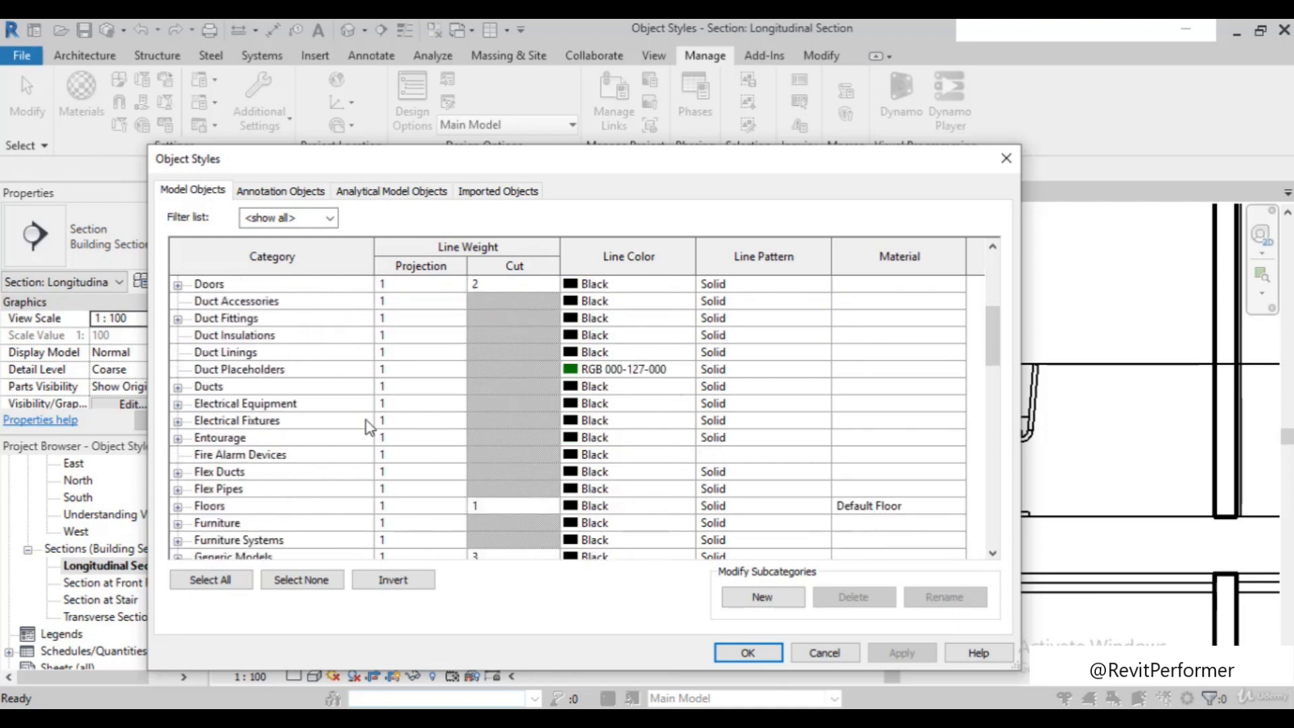
scroll(368, 426, down, 3)
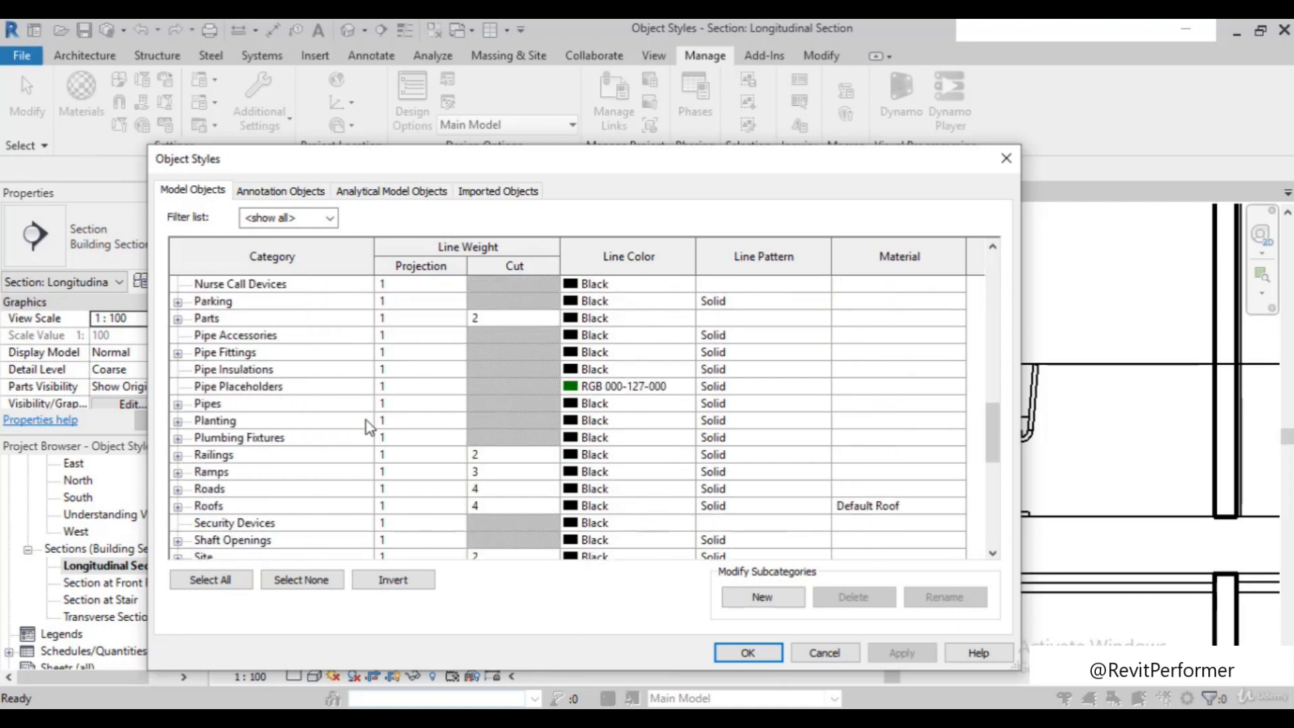
scroll(472, 494, down, 1)
scroll(477, 488, down, 7)
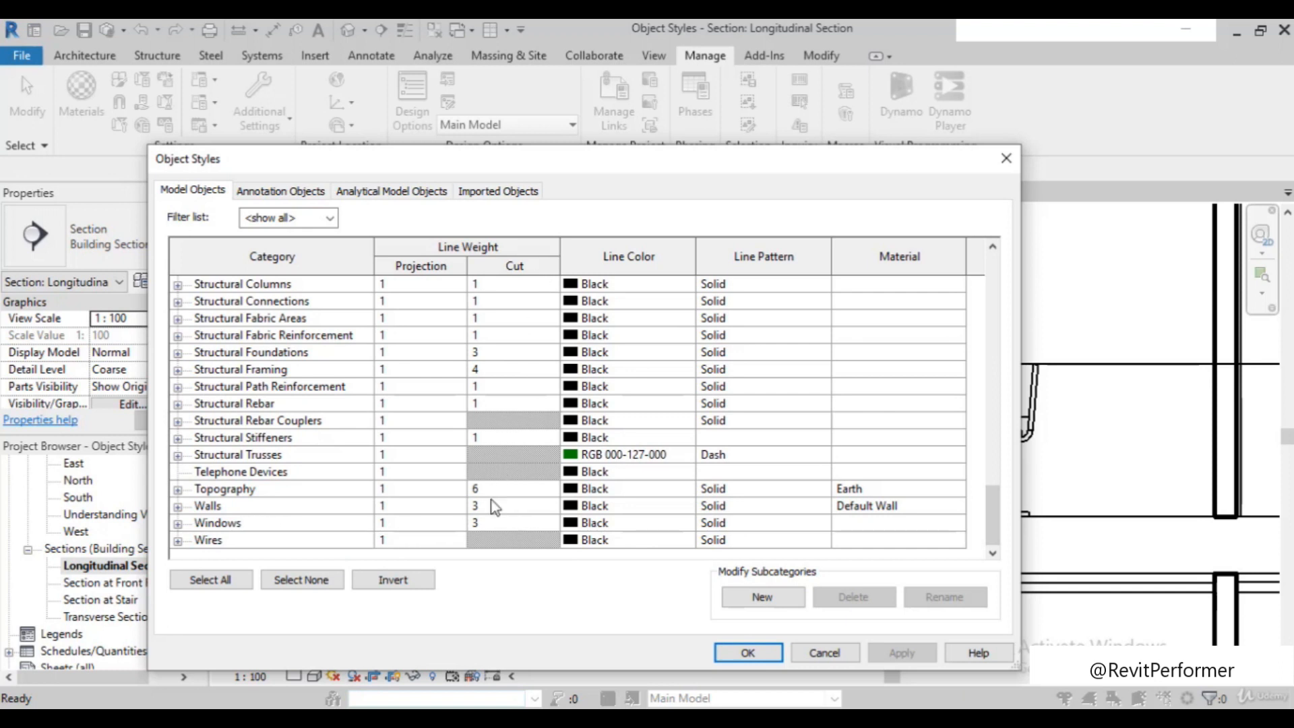
scroll(486, 513, up, 5)
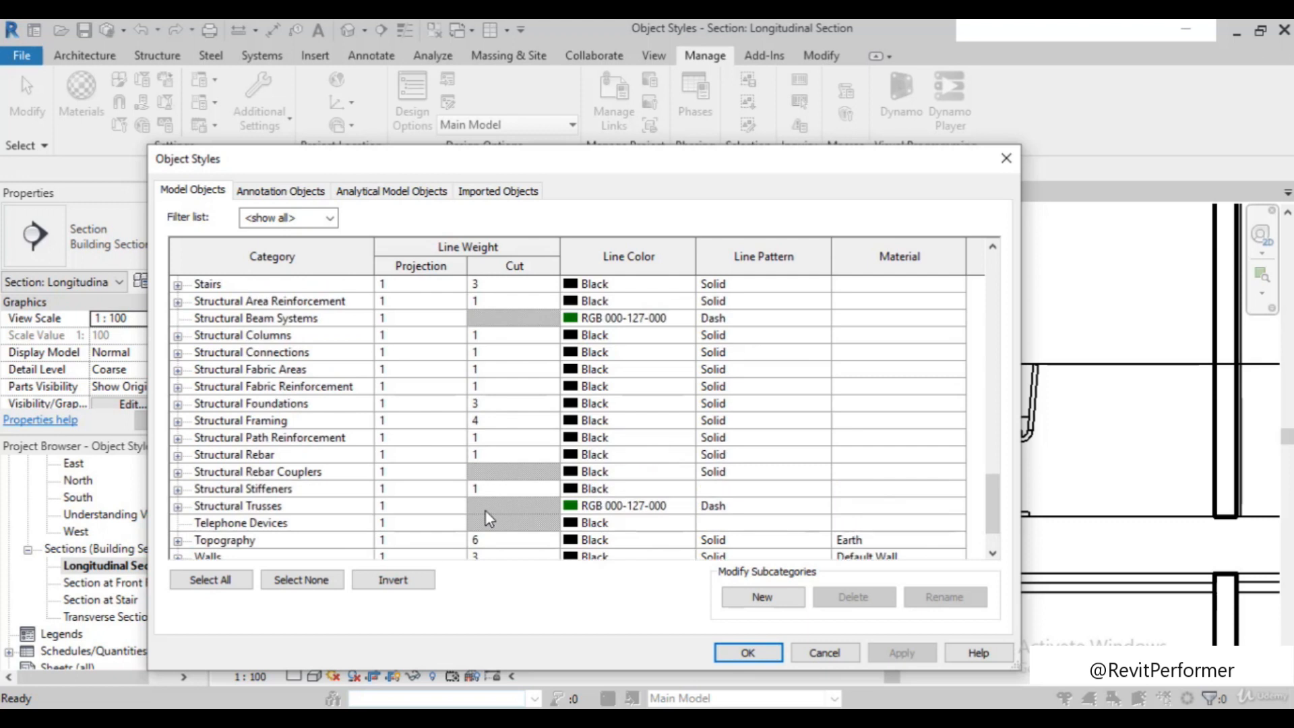
scroll(249, 452, up, 7)
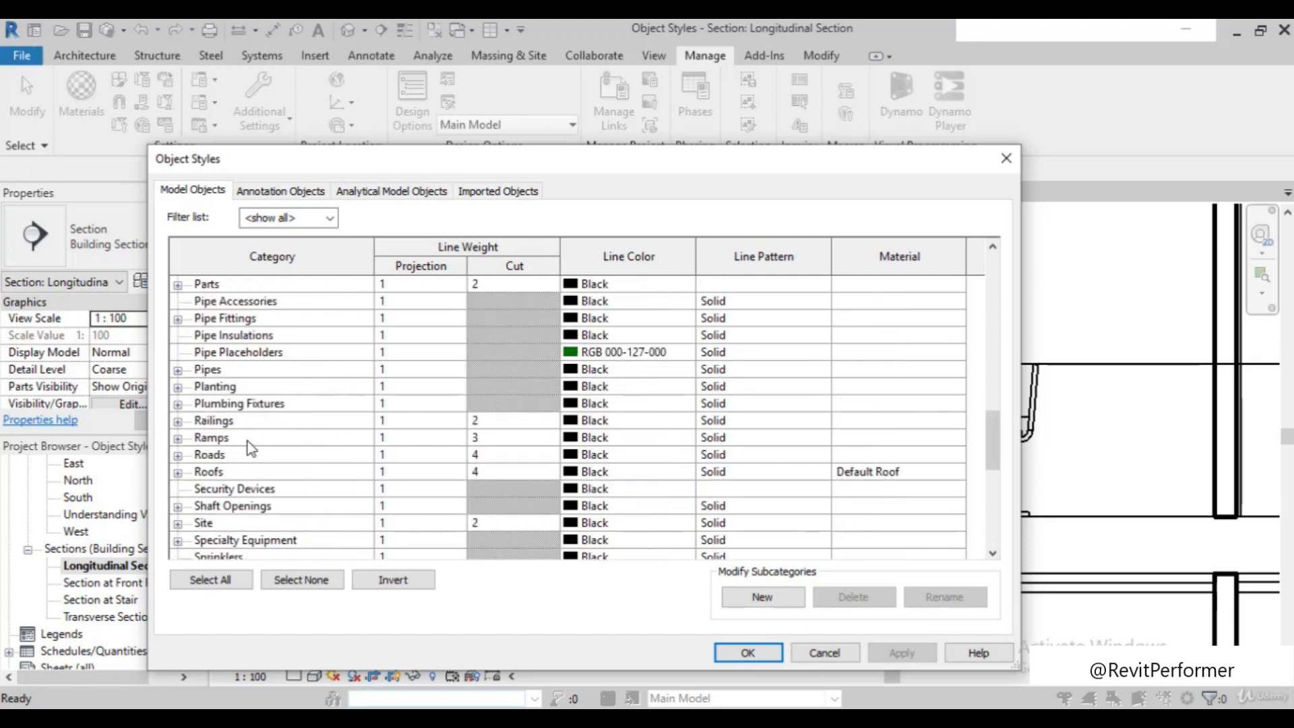
scroll(247, 439, up, 5)
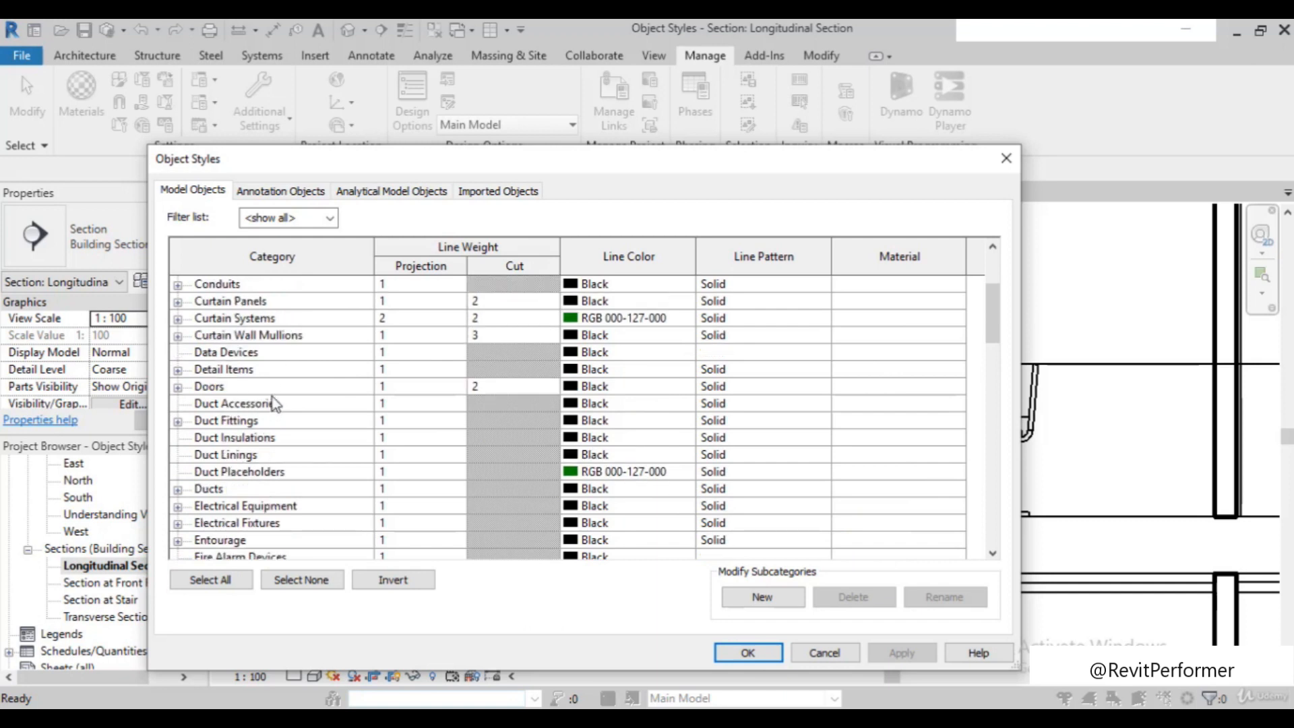
scroll(263, 370, up, 1)
scroll(262, 367, up, 2)
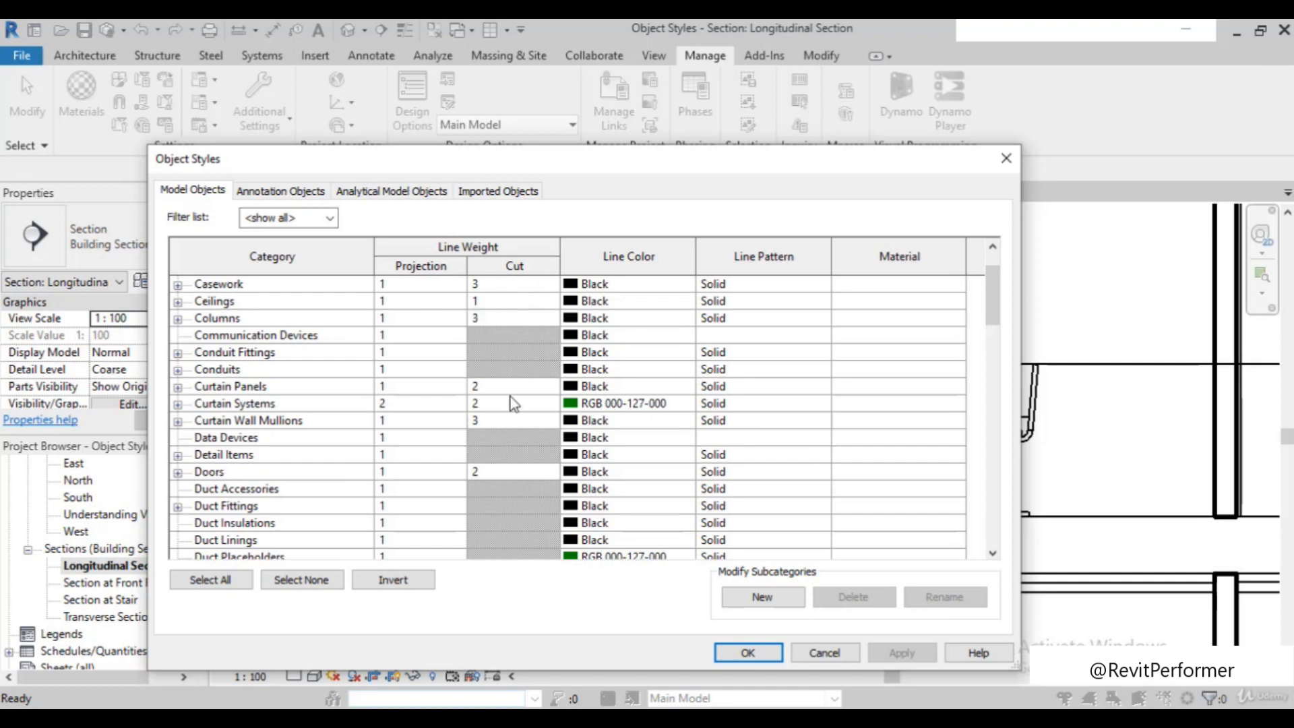
scroll(510, 398, up, 1)
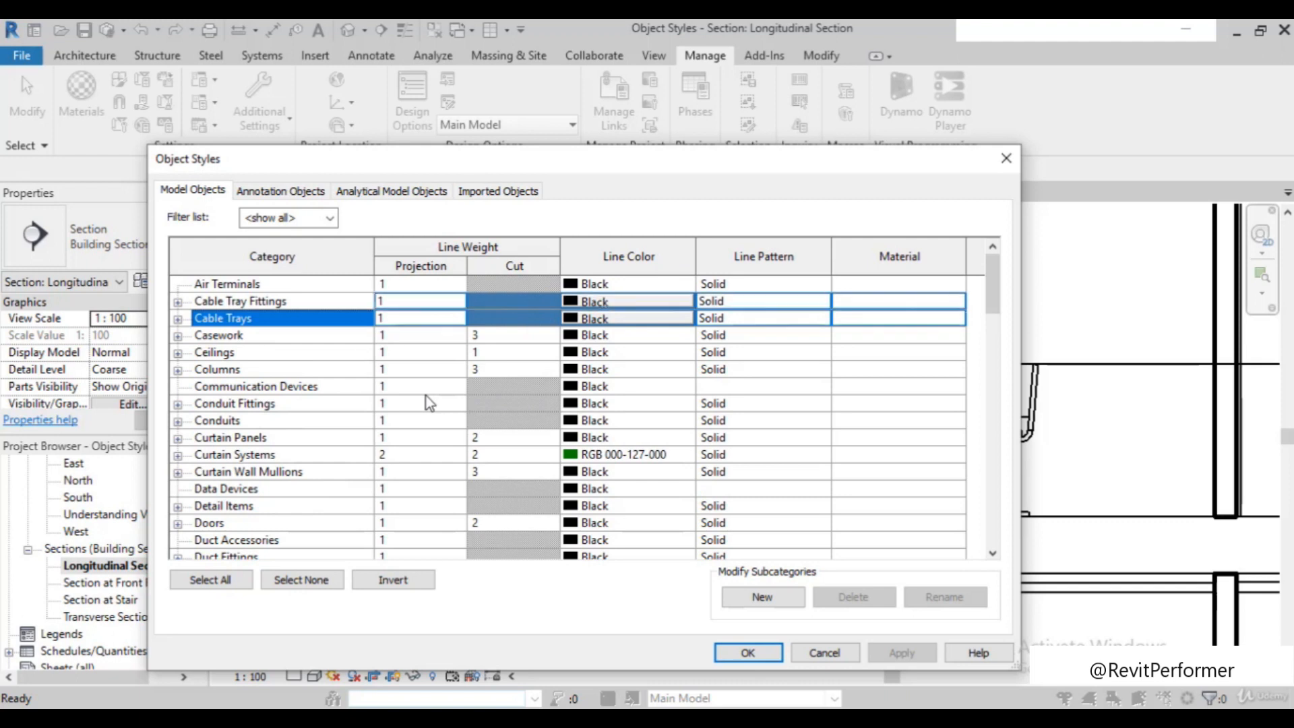
Look up the cut line weight of the Floors category and compare it with the one for Walls
scroll(425, 396, down, 3)
scroll(426, 398, down, 4)
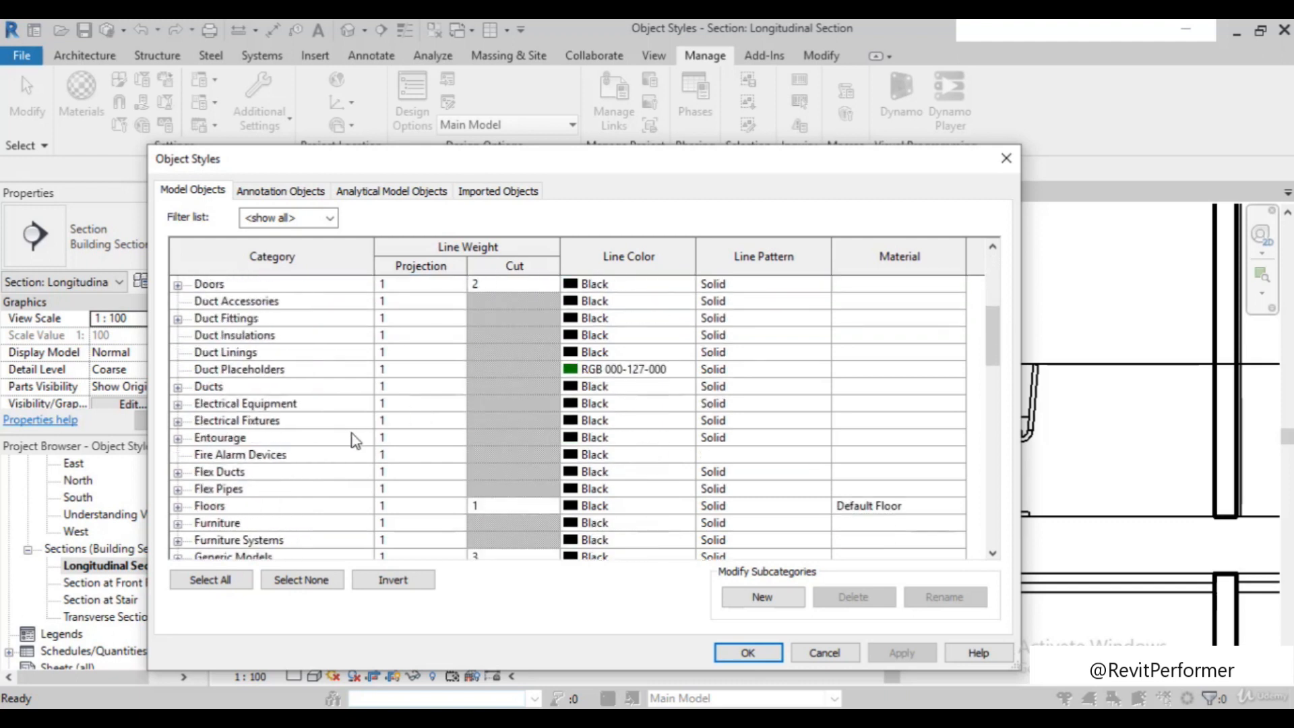
scroll(243, 473, down, 1)
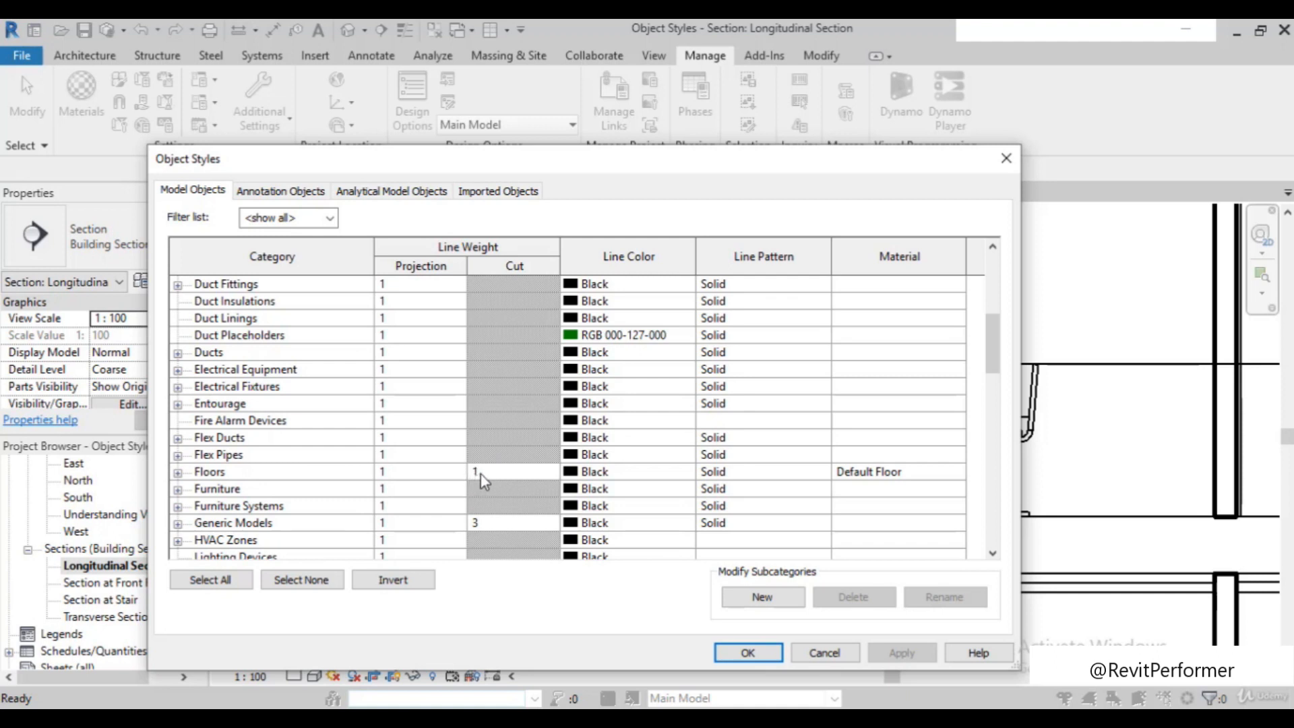
scroll(480, 473, up, 4)
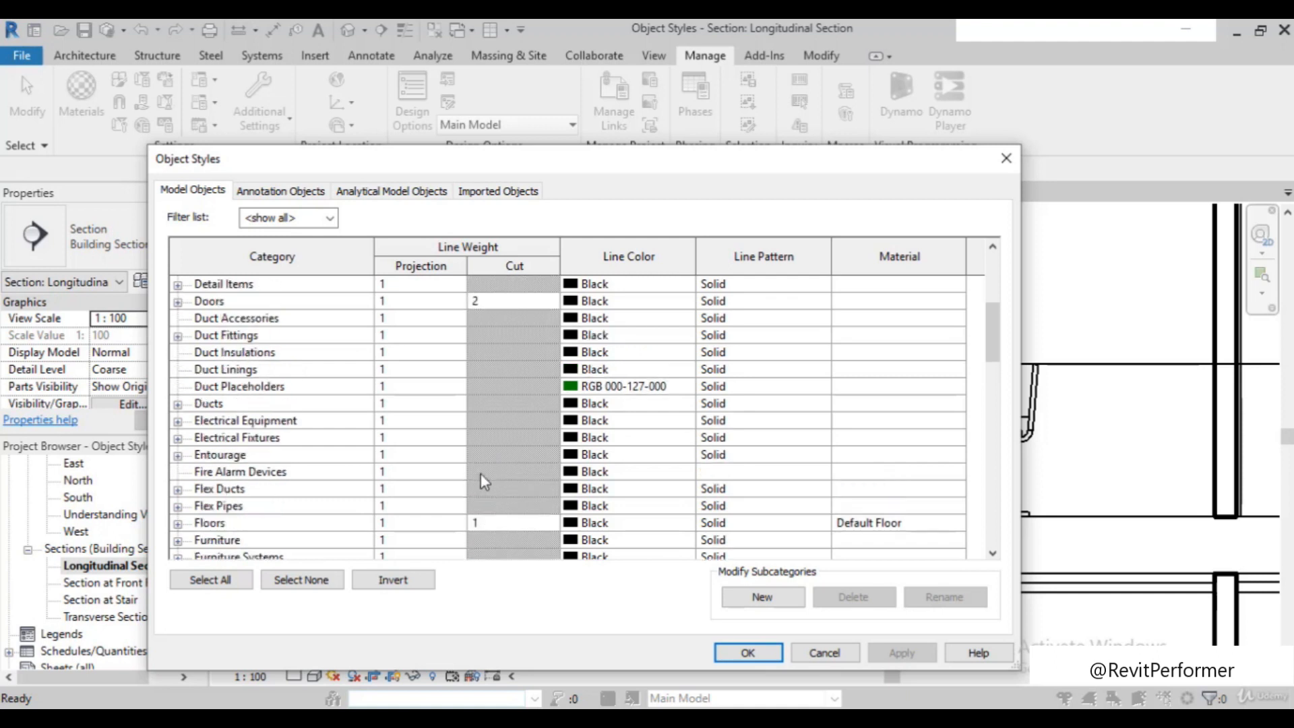
scroll(507, 314, down, 3)
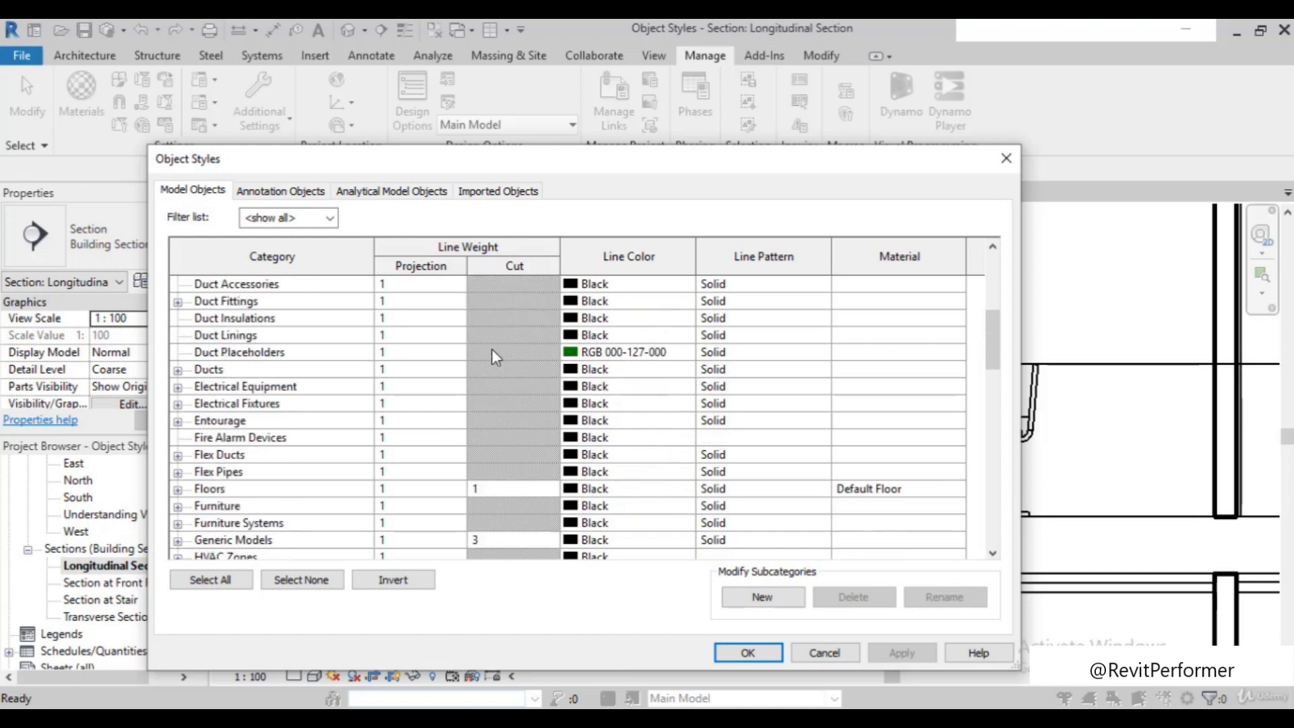
scroll(476, 384, down, 13)
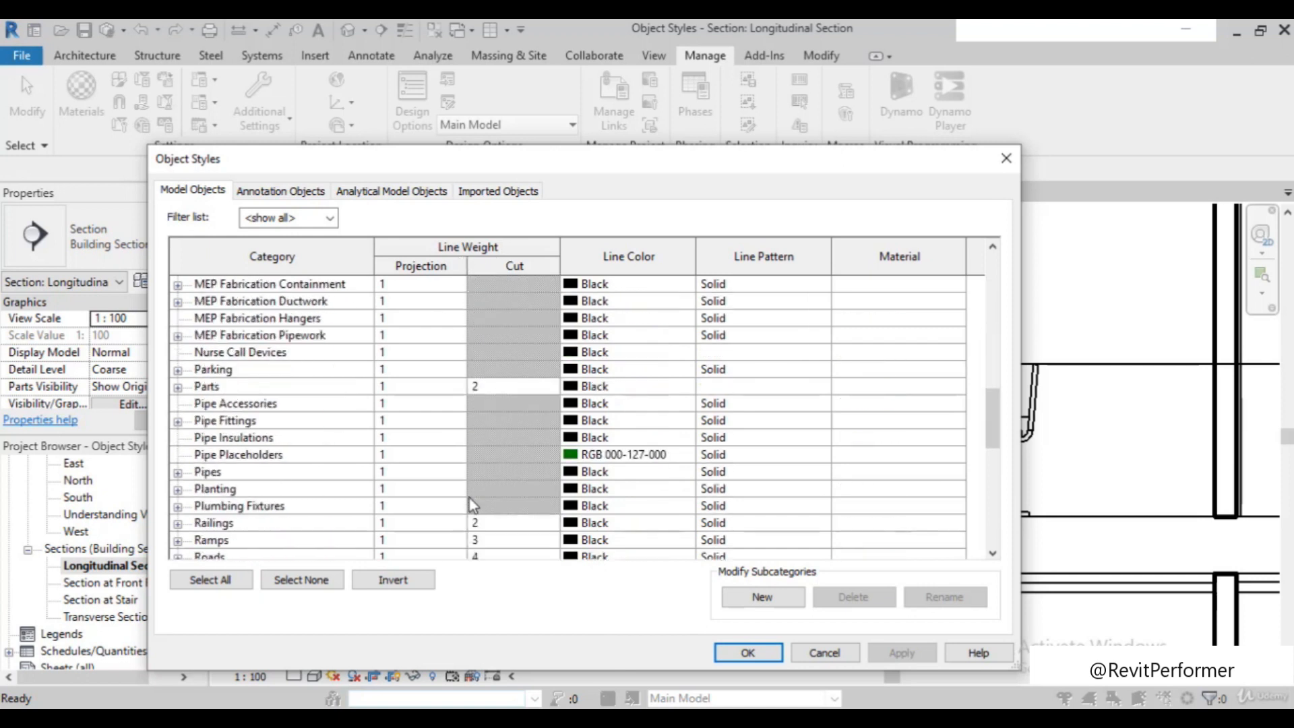
scroll(478, 506, down, 3)
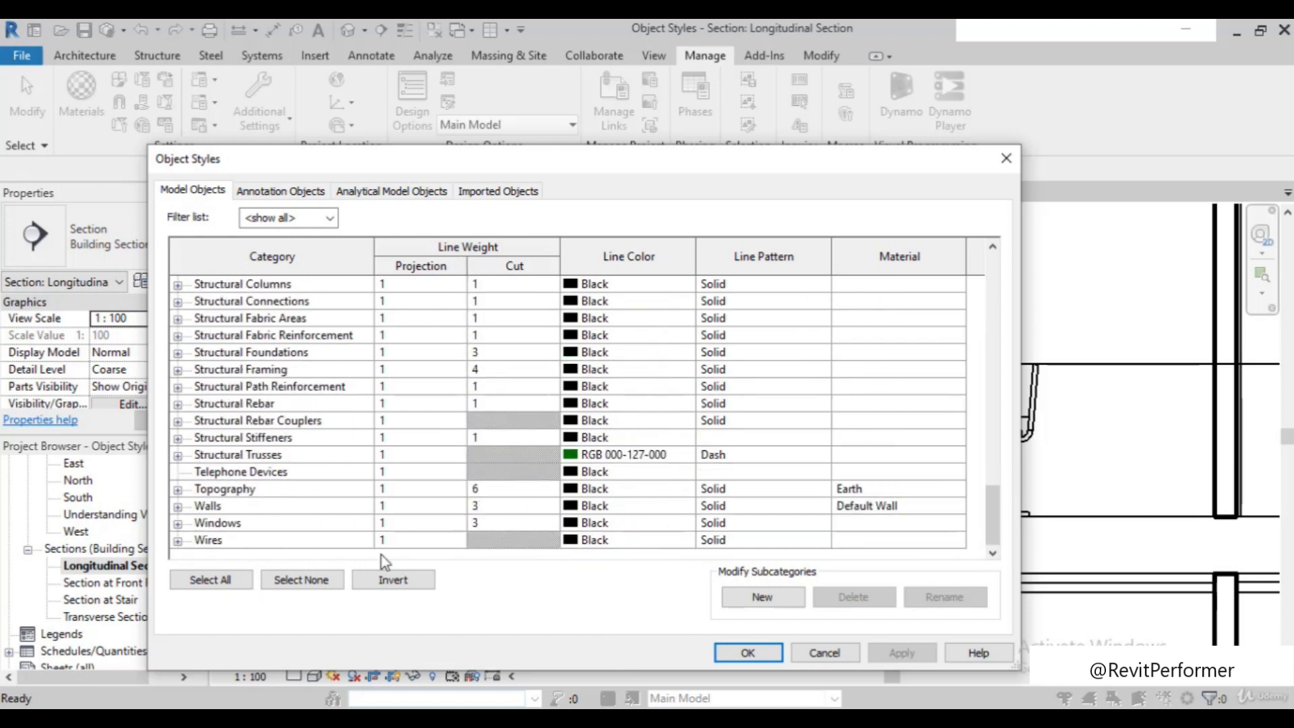
Review the range of line weights available for the cut line weight of the Walls category
click(477, 506)
click(487, 506)
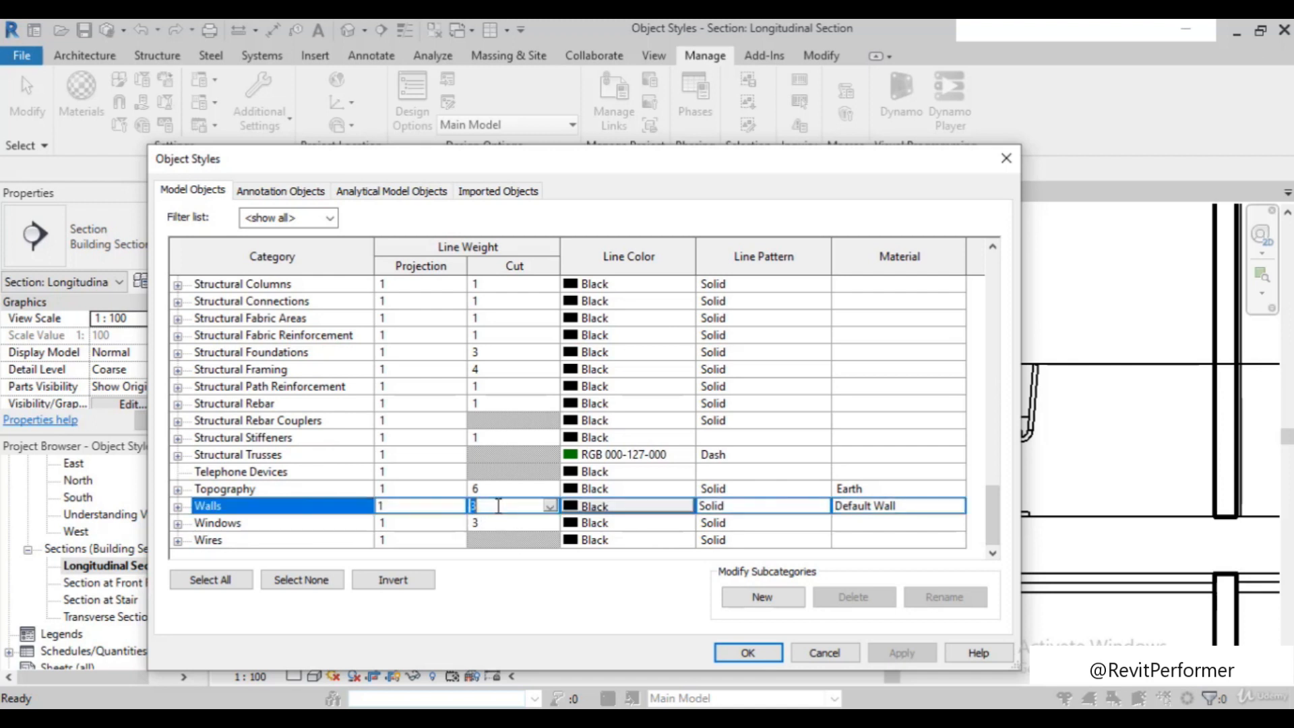
click(551, 506)
scroll(532, 551, down, 3)
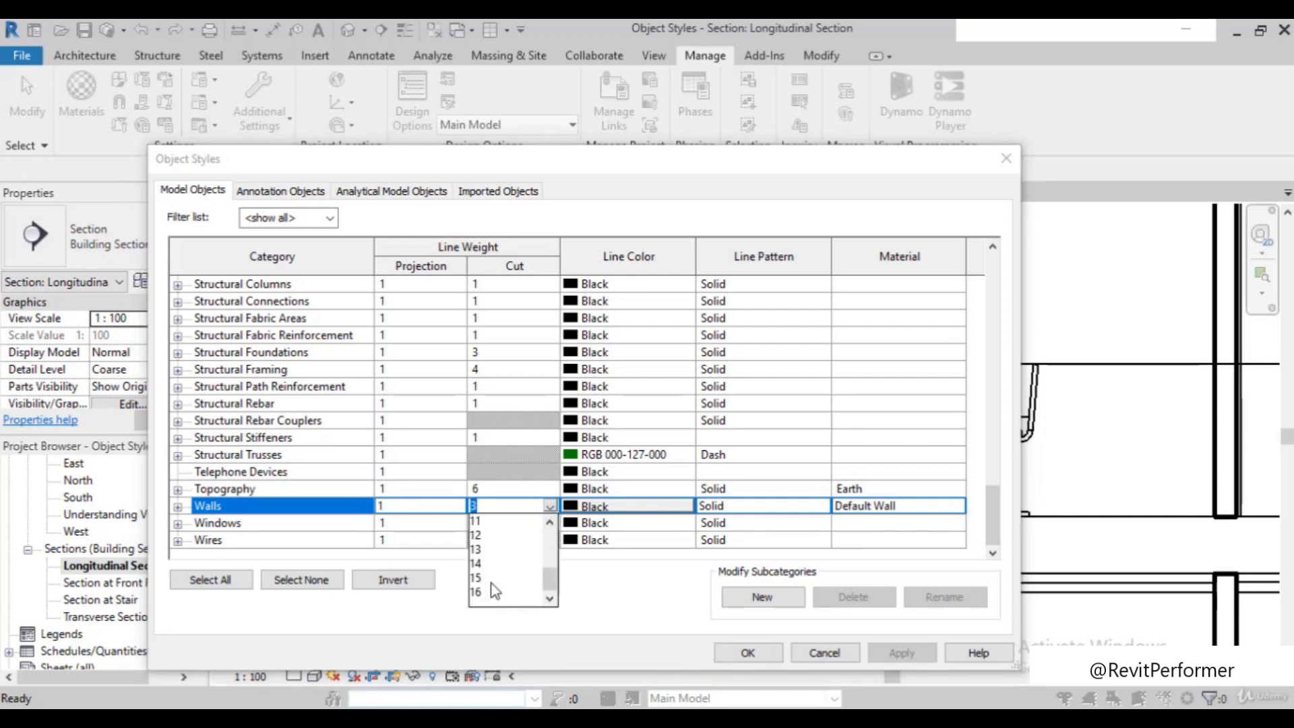
scroll(495, 591, up, 4)
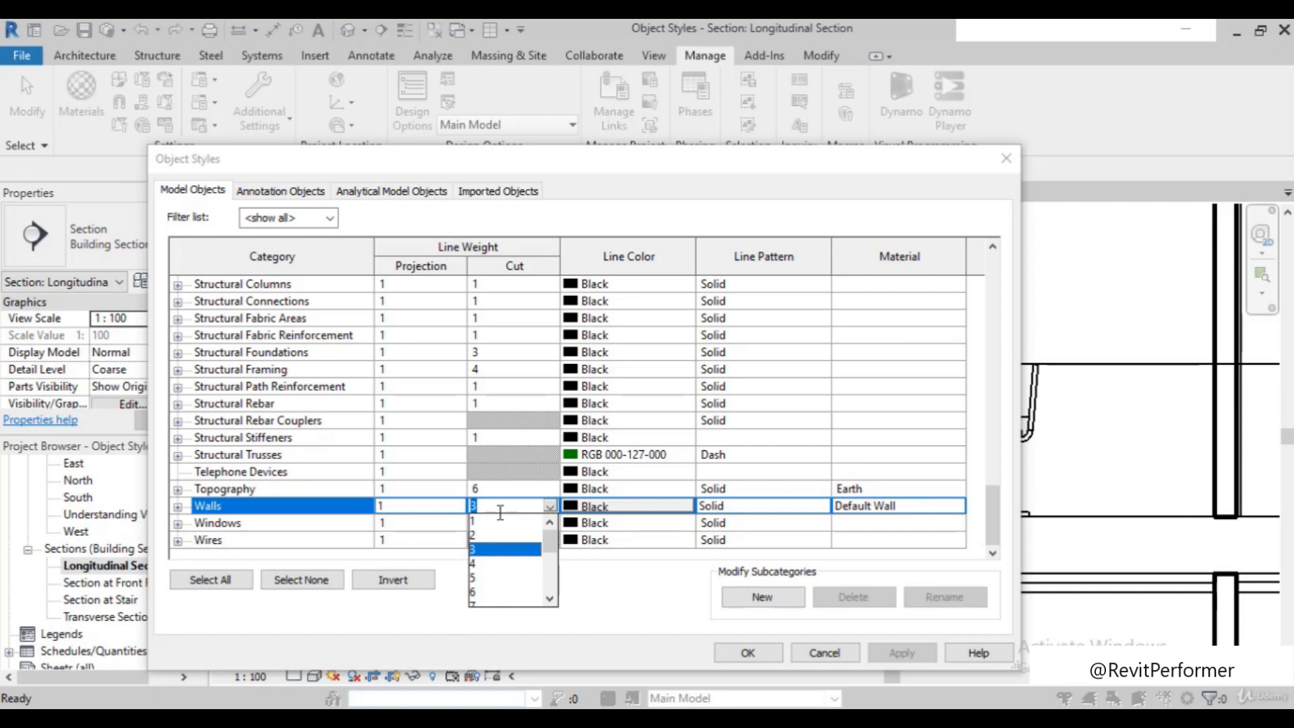
scroll(488, 559, down, 4)
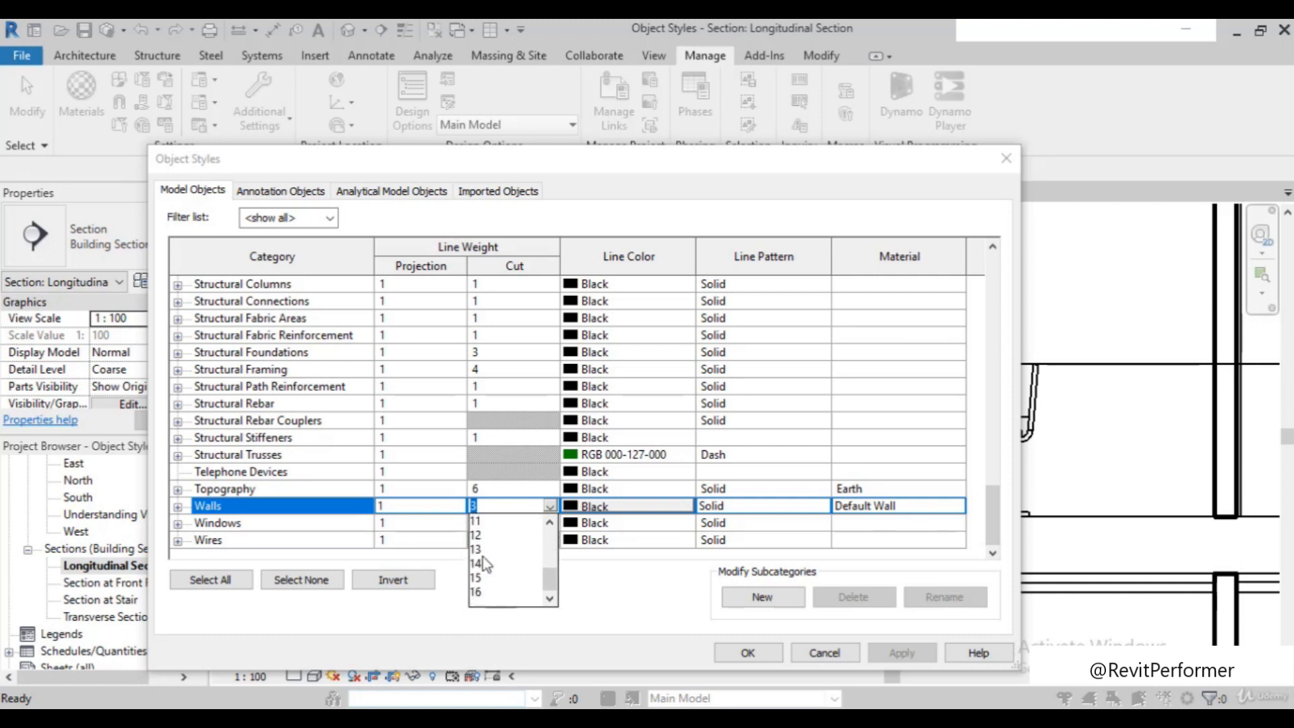
scroll(478, 579, up, 2)
scroll(479, 565, up, 1)
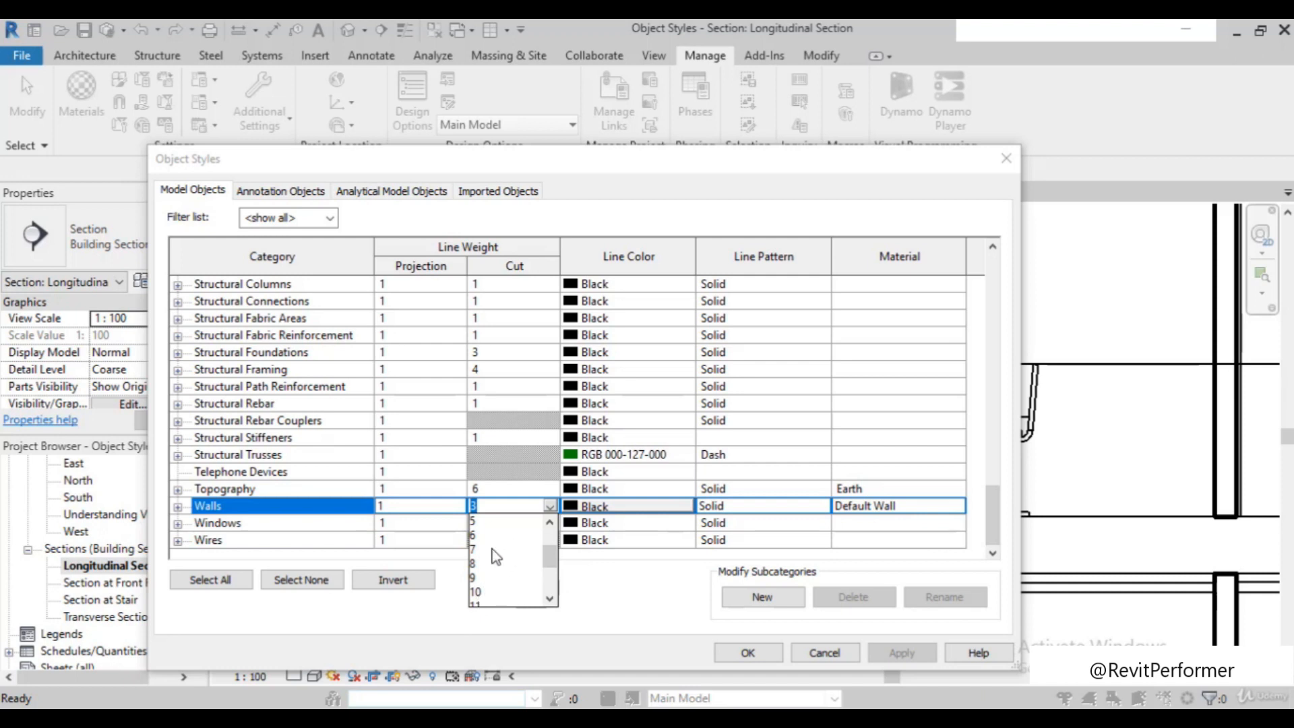
scroll(502, 565, up, 2)
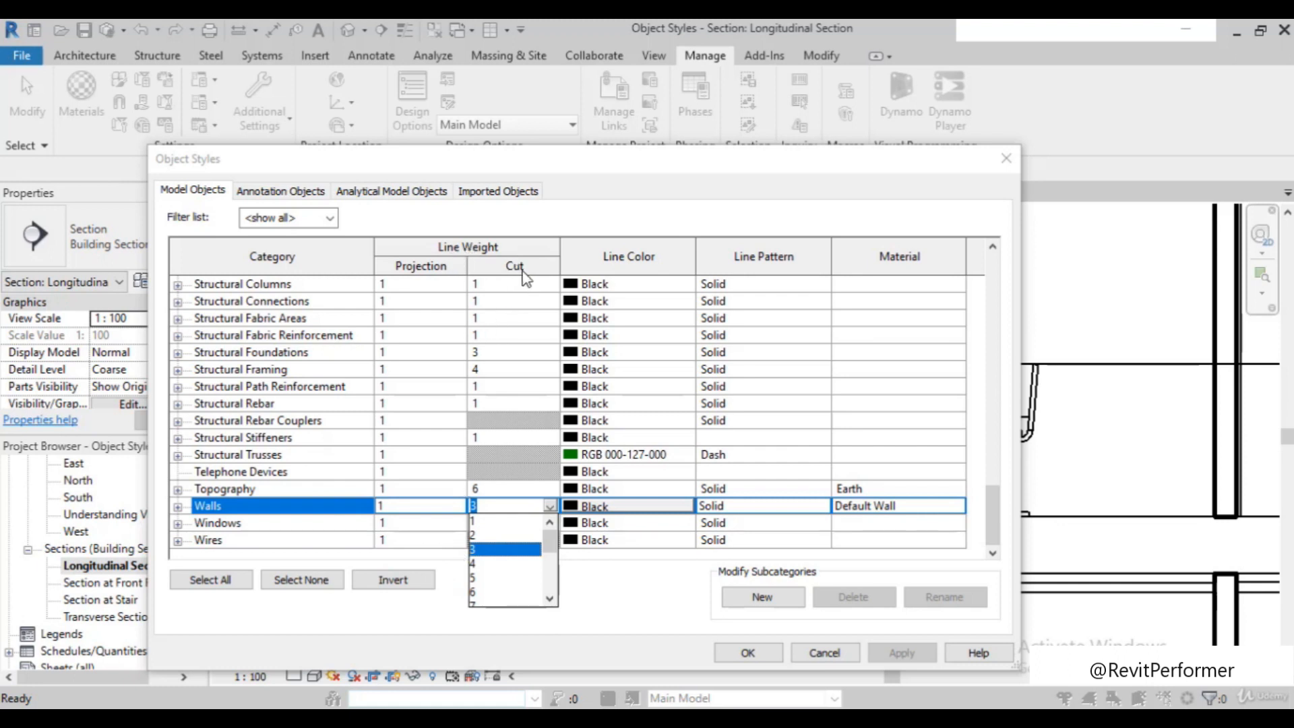
click(551, 512)
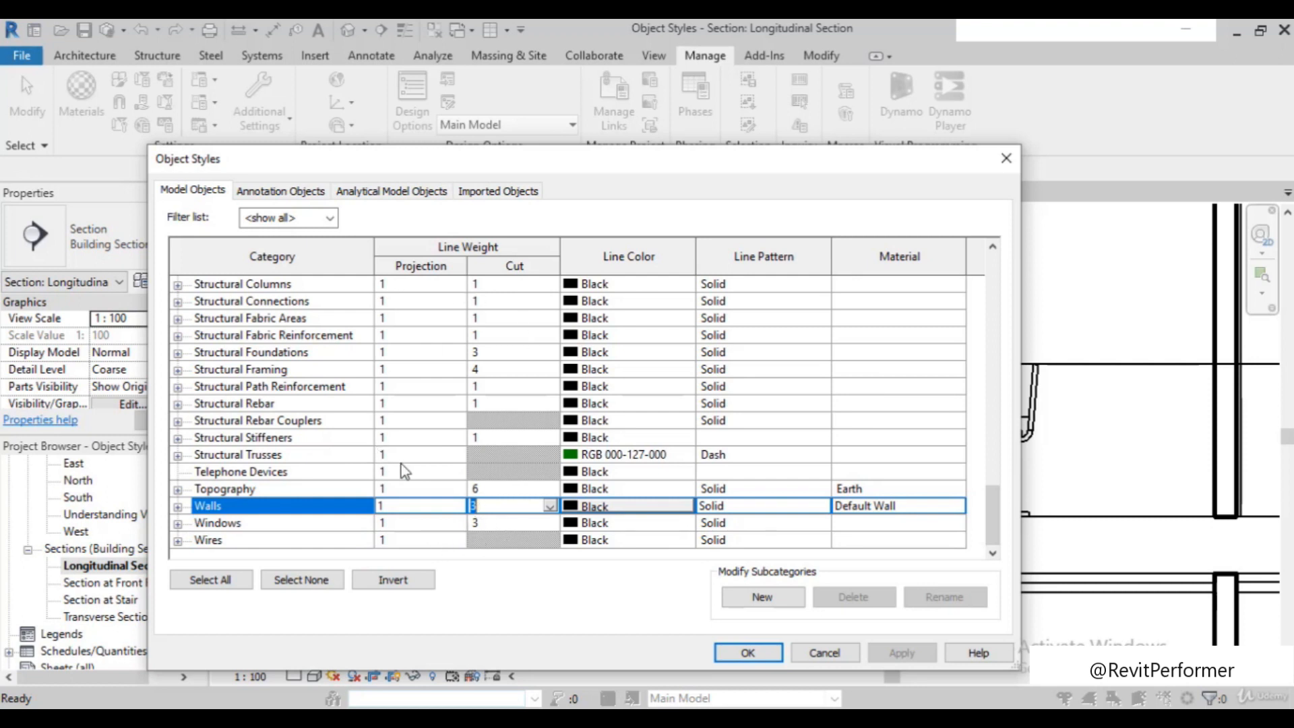
Set the cut line weight of the Ceilings category to 3
scroll(482, 360, up, 1)
scroll(482, 358, up, 8)
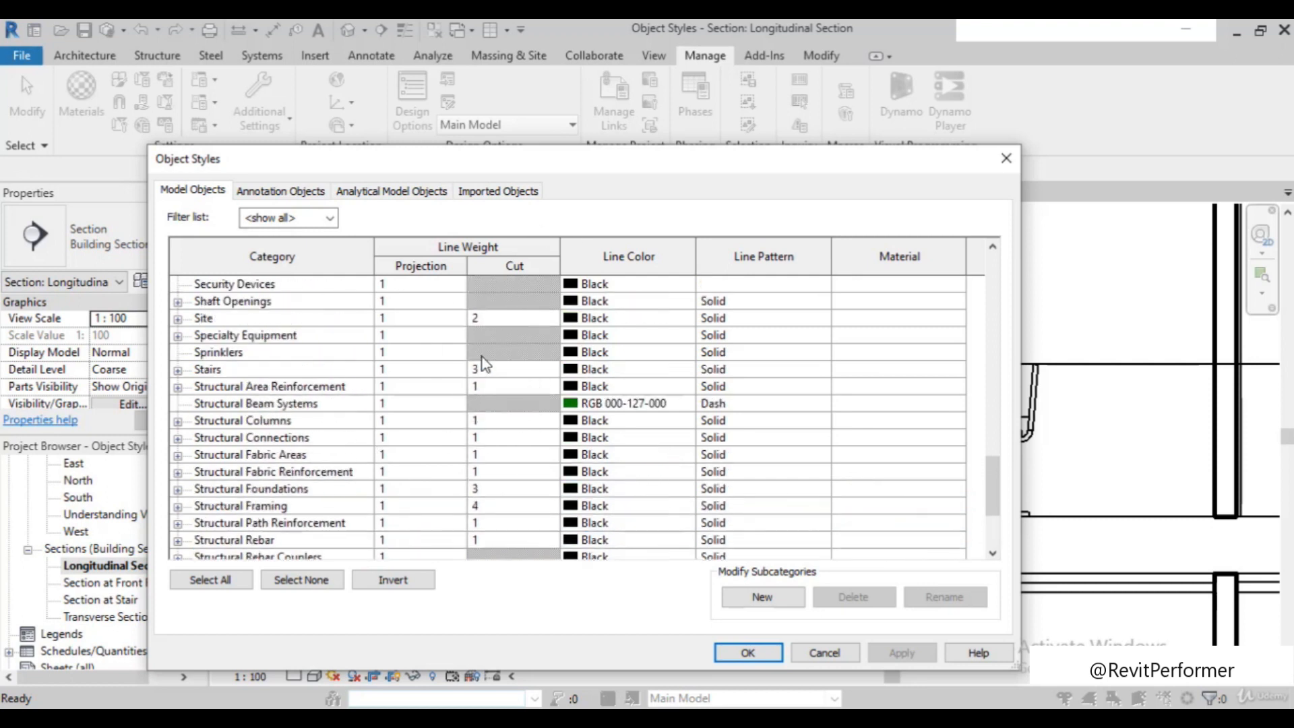
scroll(481, 357, up, 10)
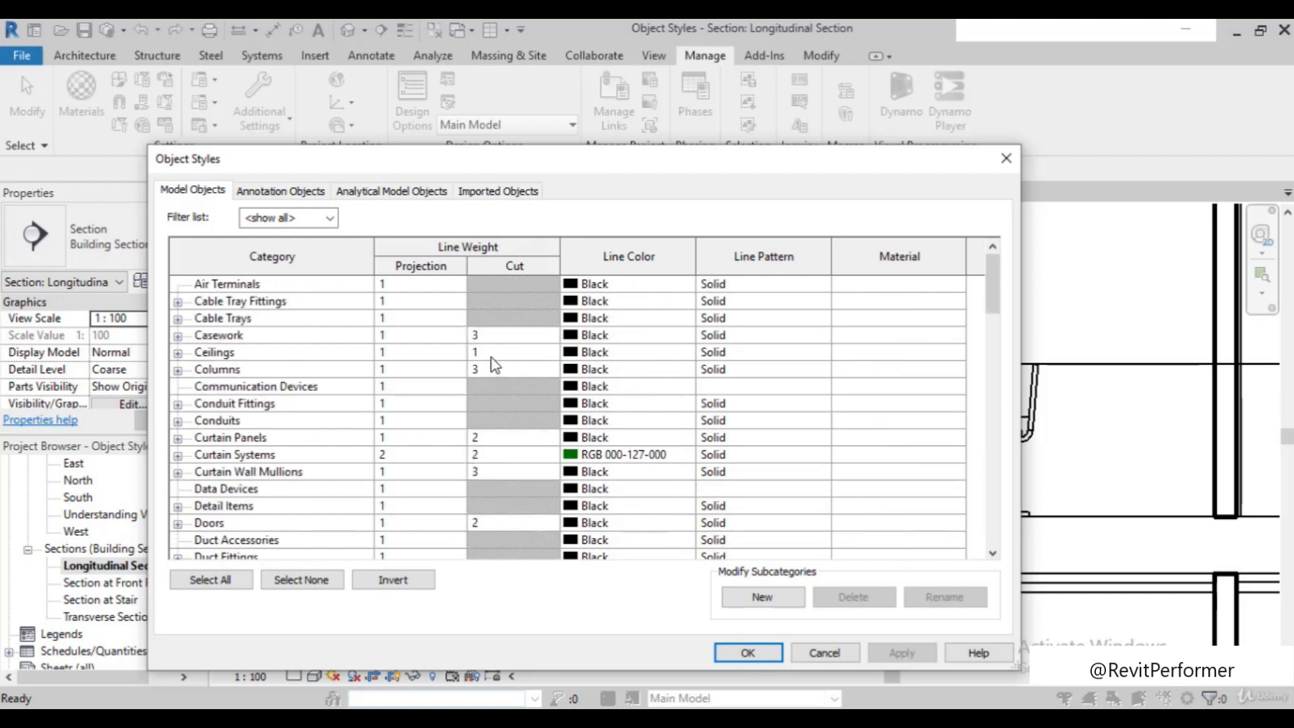
click(486, 354)
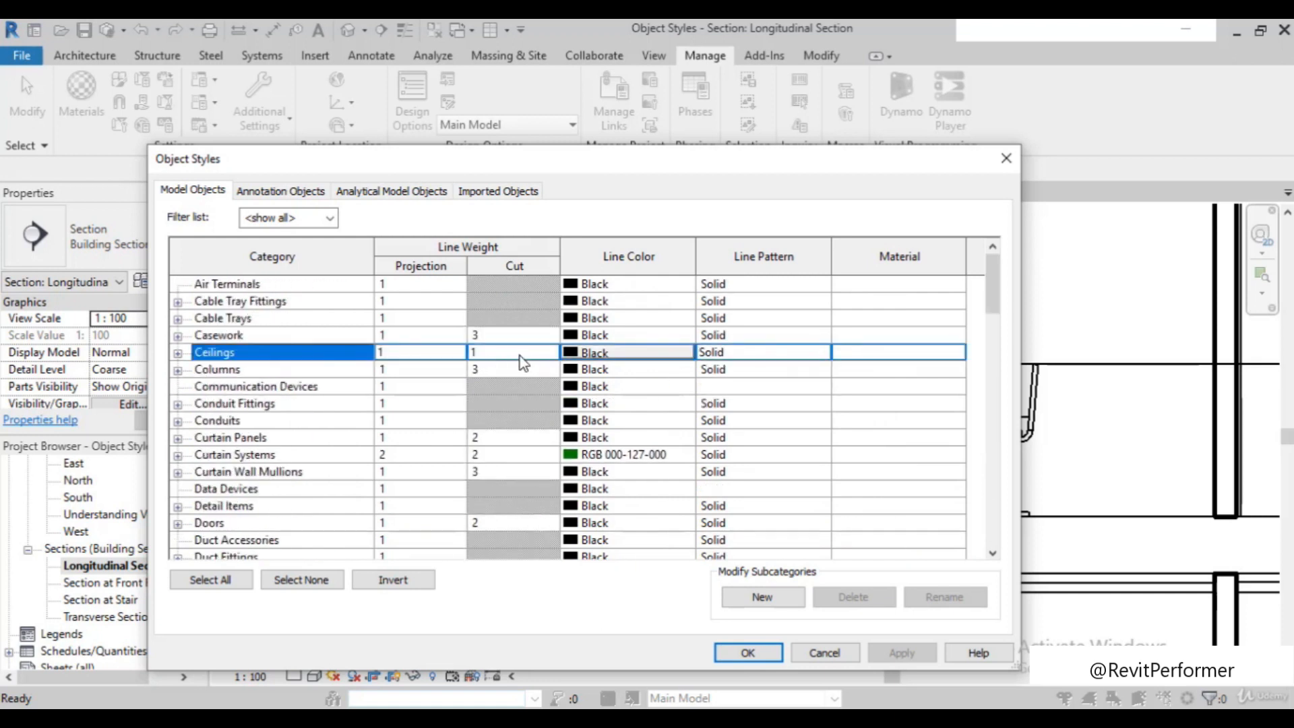
click(520, 357)
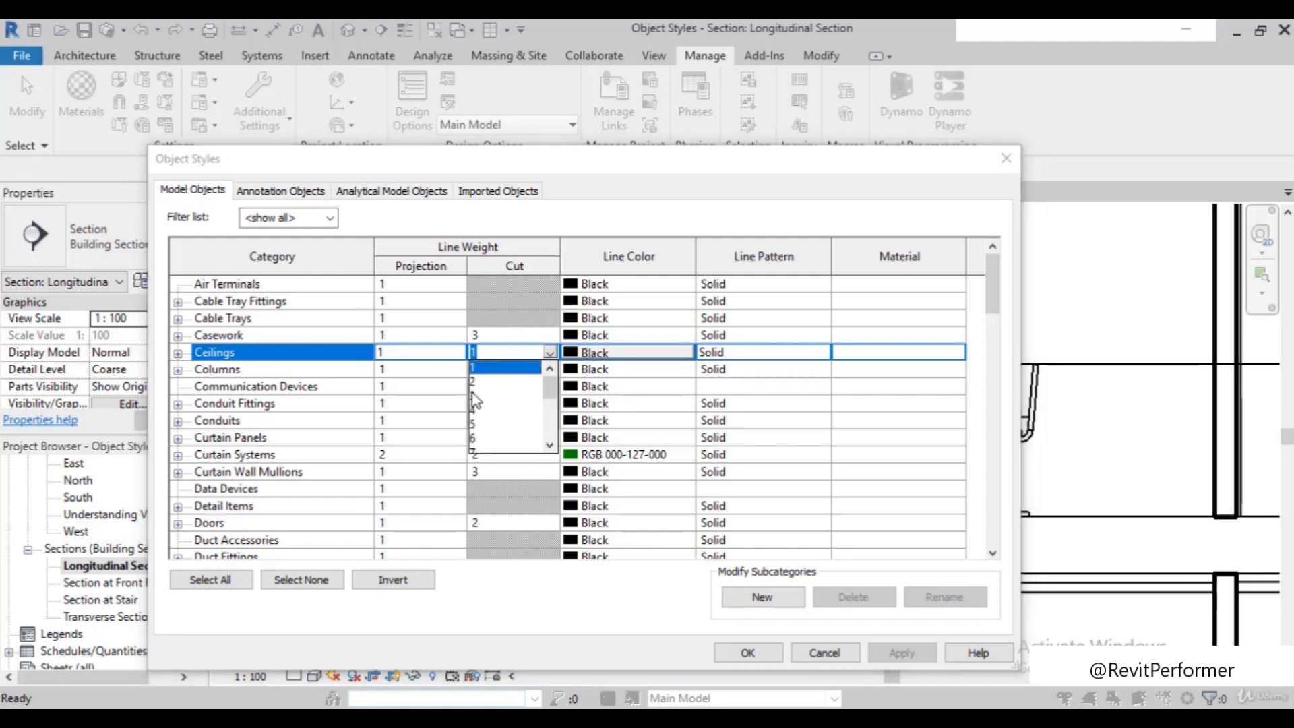
text(3)
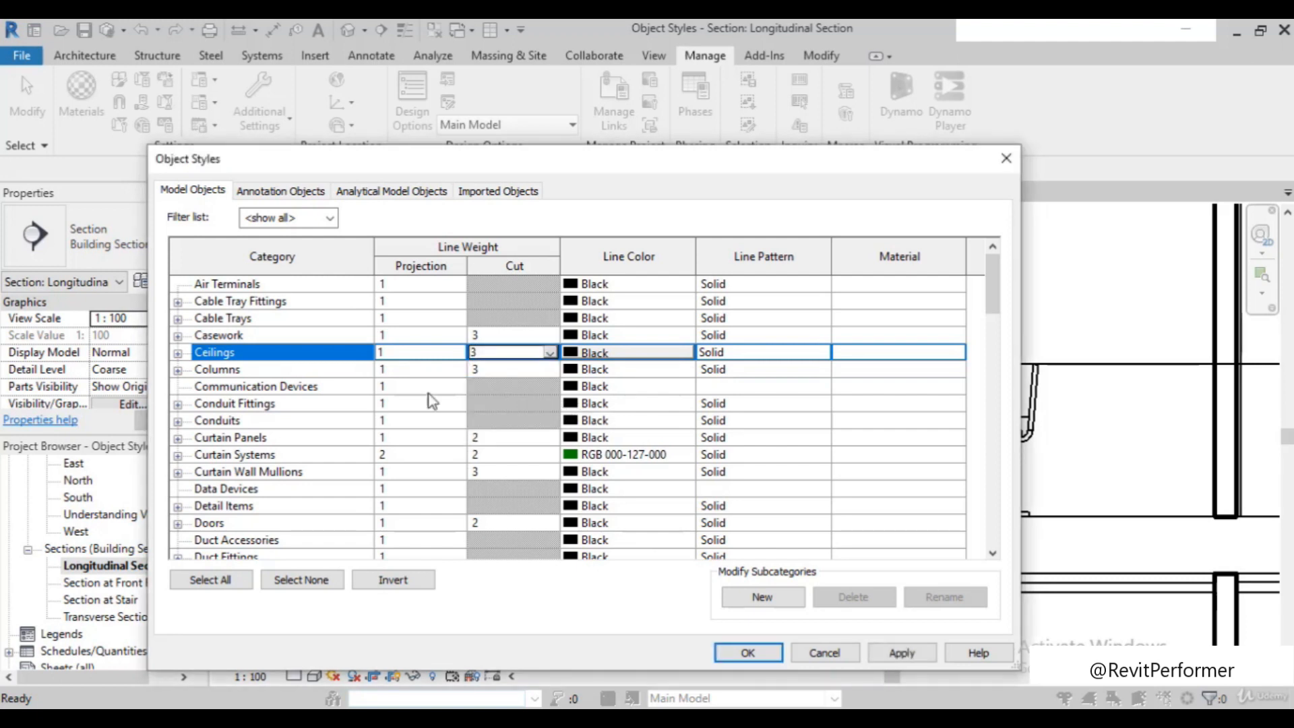
Set the cut line weight of the Floors category to 3
scroll(293, 430, down, 7)
scroll(294, 430, down, 4)
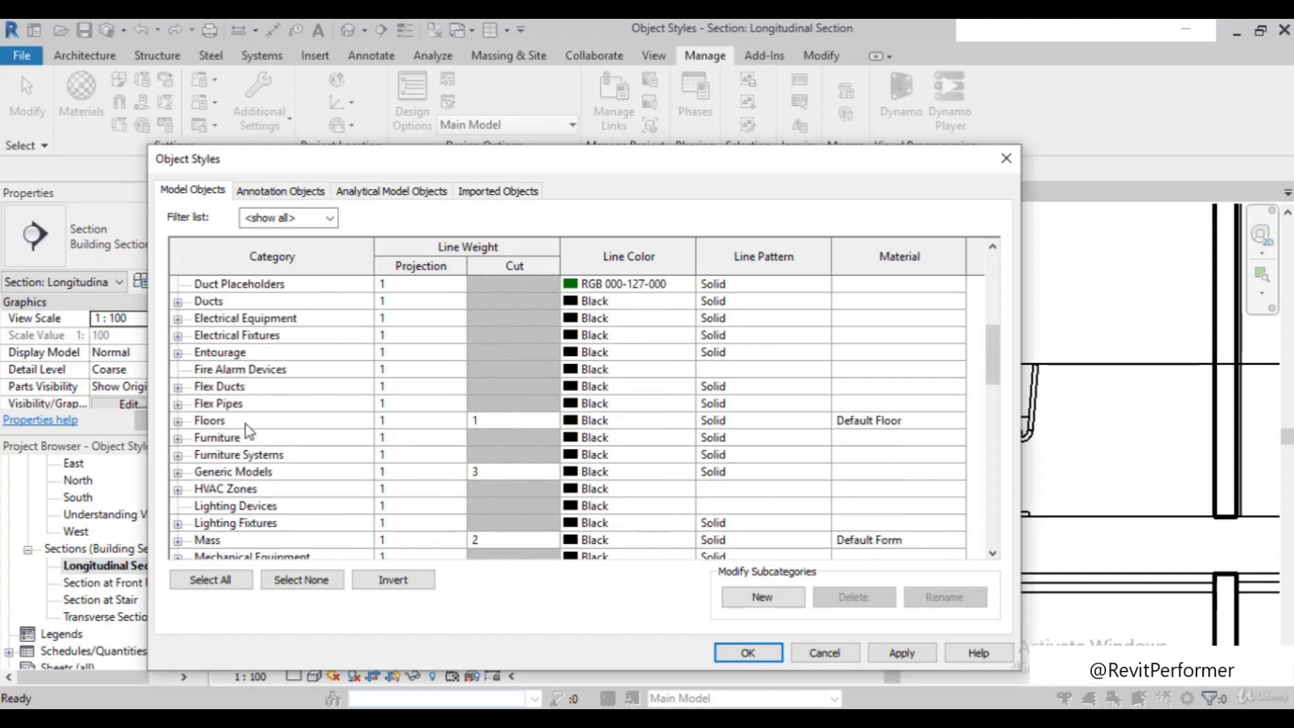
click(510, 419)
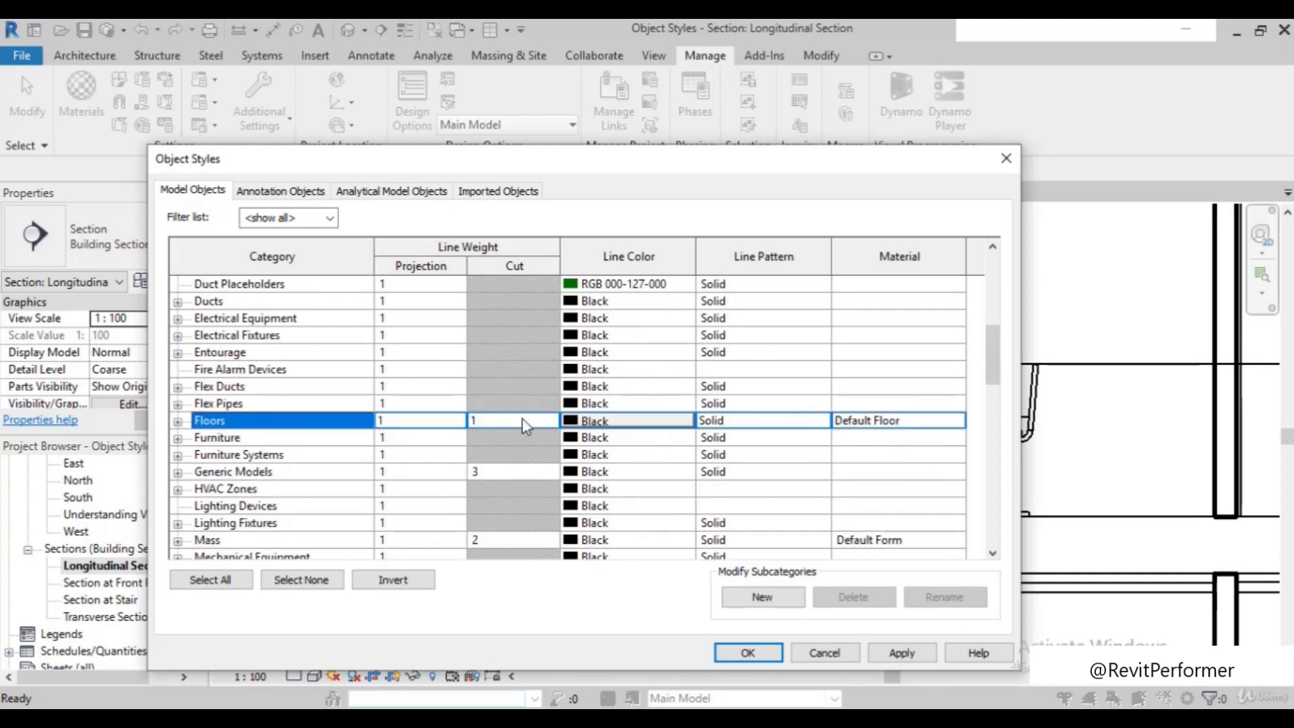
click(550, 420)
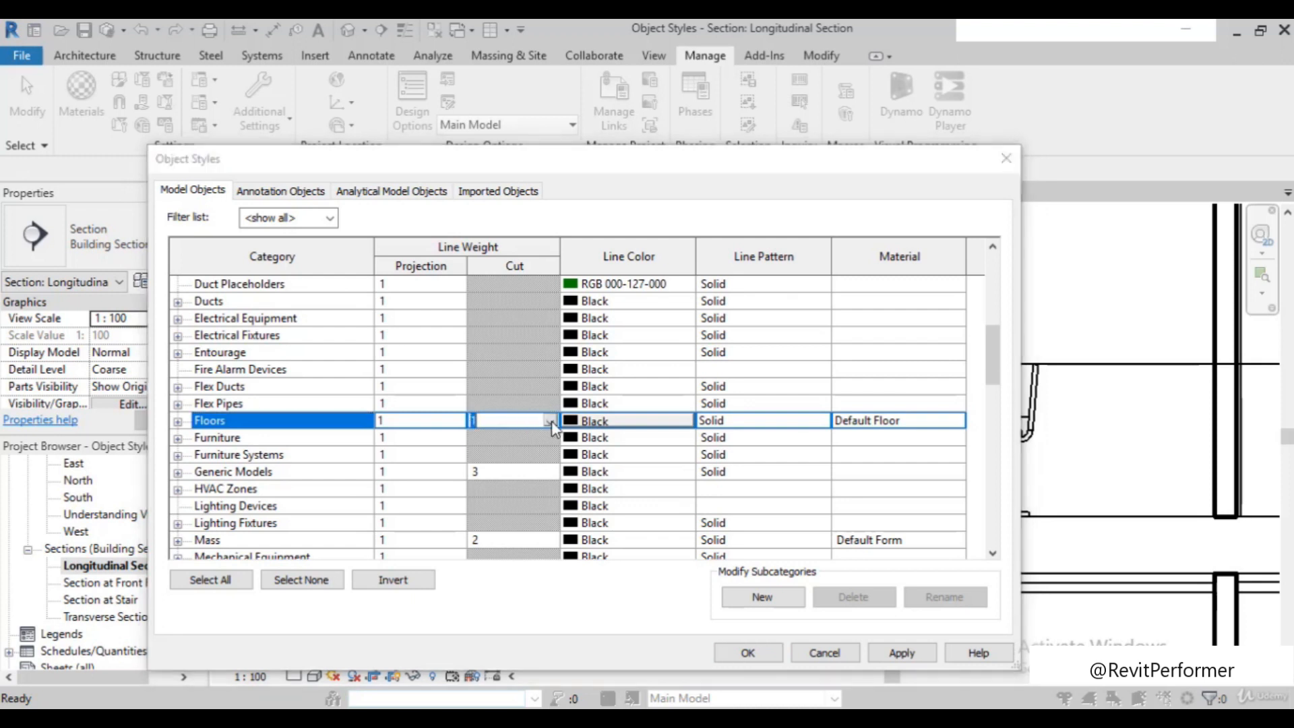
click(481, 465)
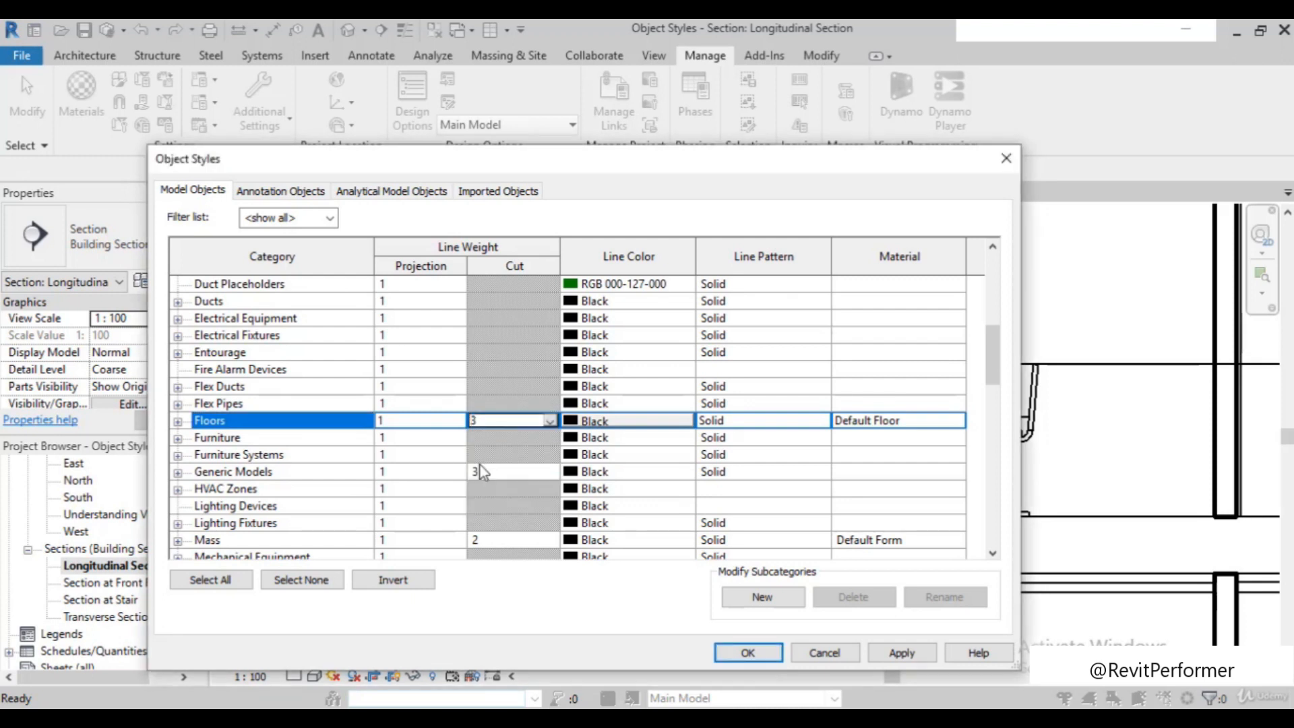
Check the cut line weights of the categories below Floors, then apply the changes and close Object Styles
scroll(465, 482, down, 1)
scroll(457, 480, up, 2)
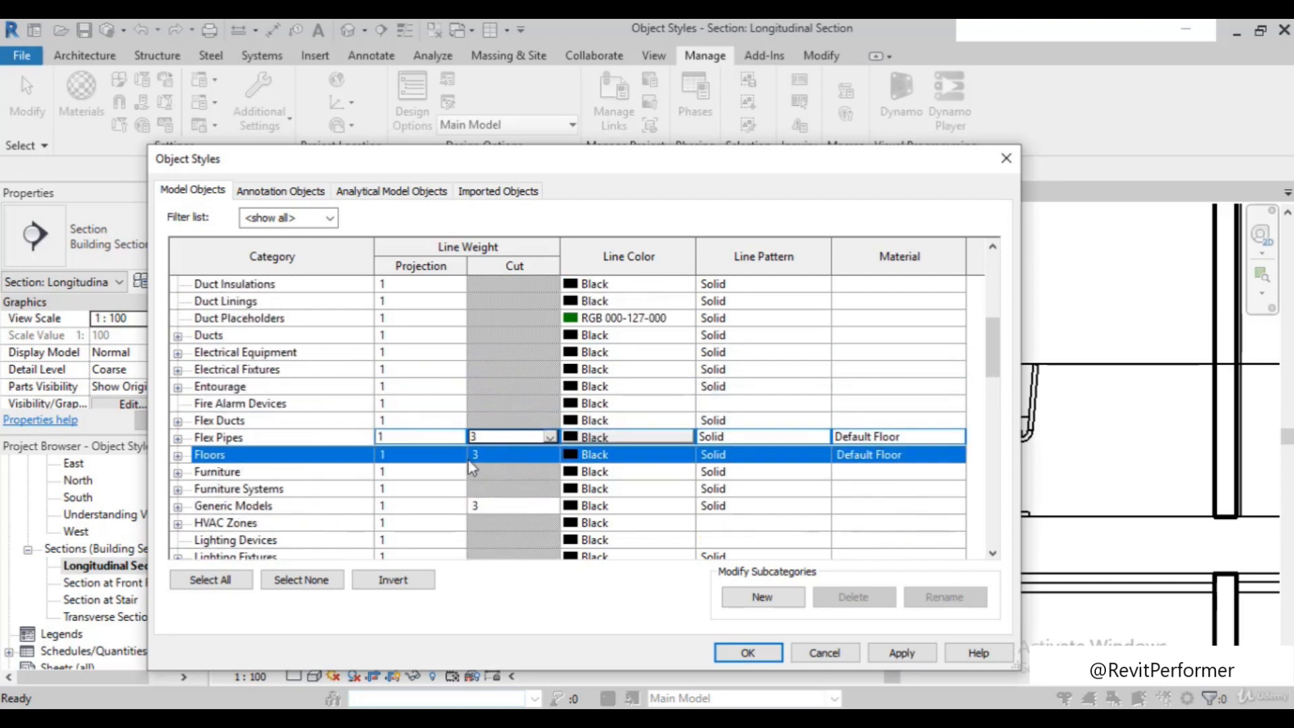
scroll(489, 482, down, 4)
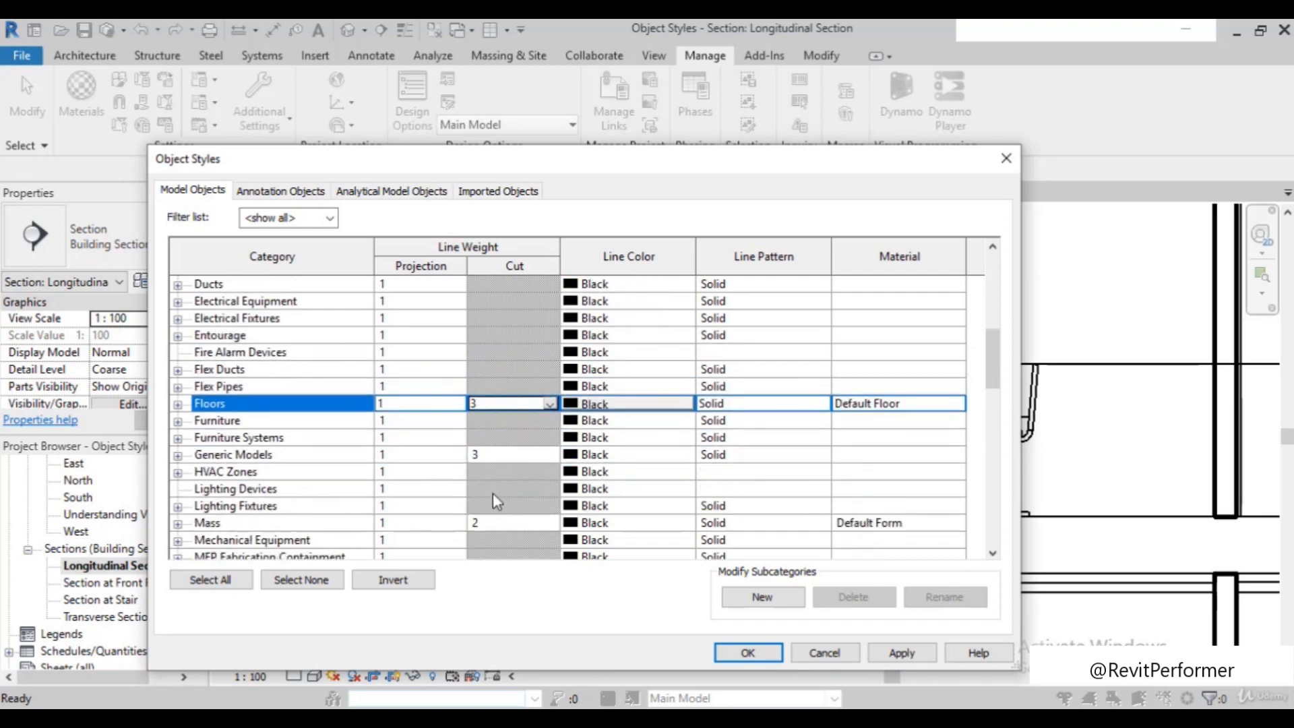
scroll(500, 492, down, 9)
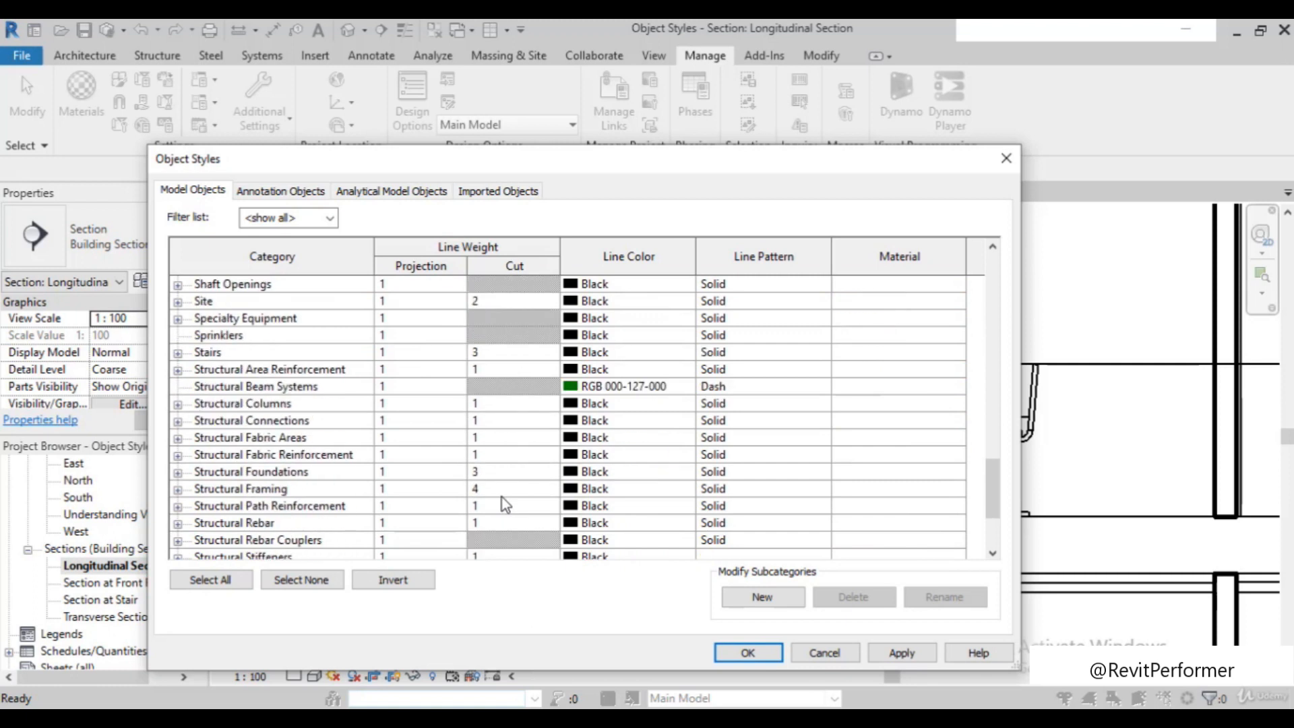
click(902, 653)
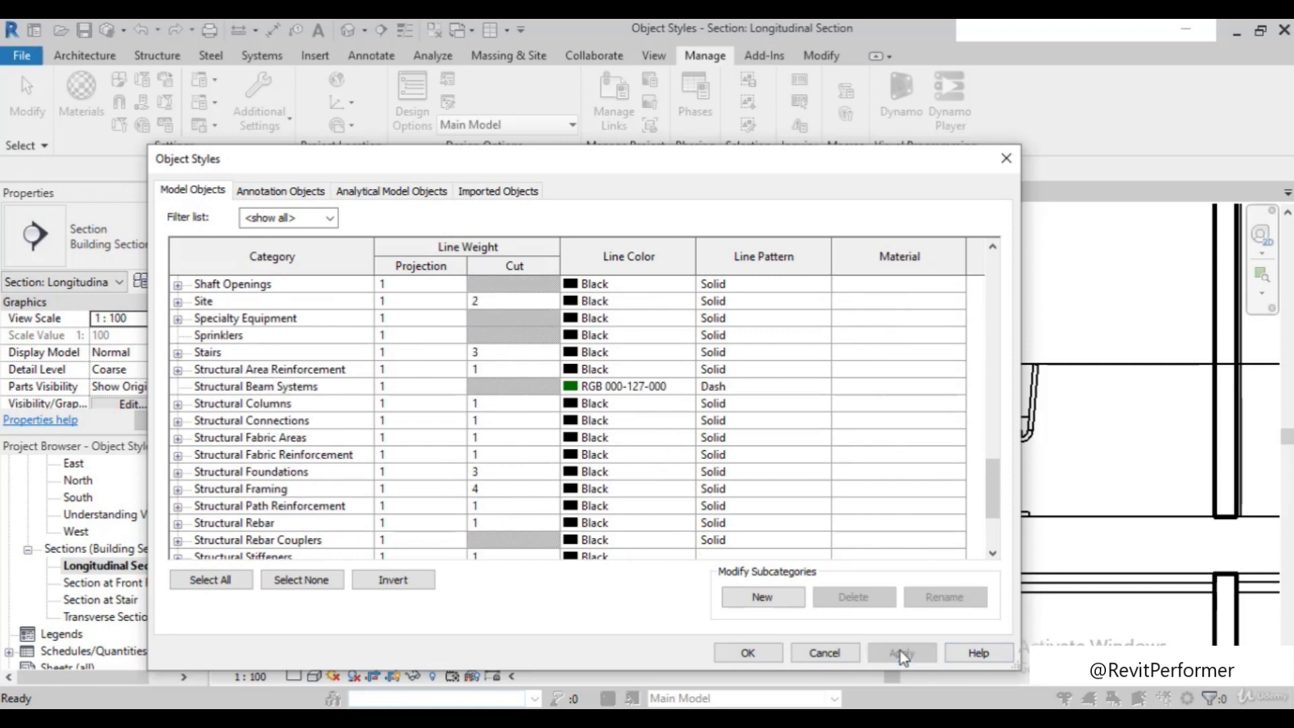
click(746, 653)
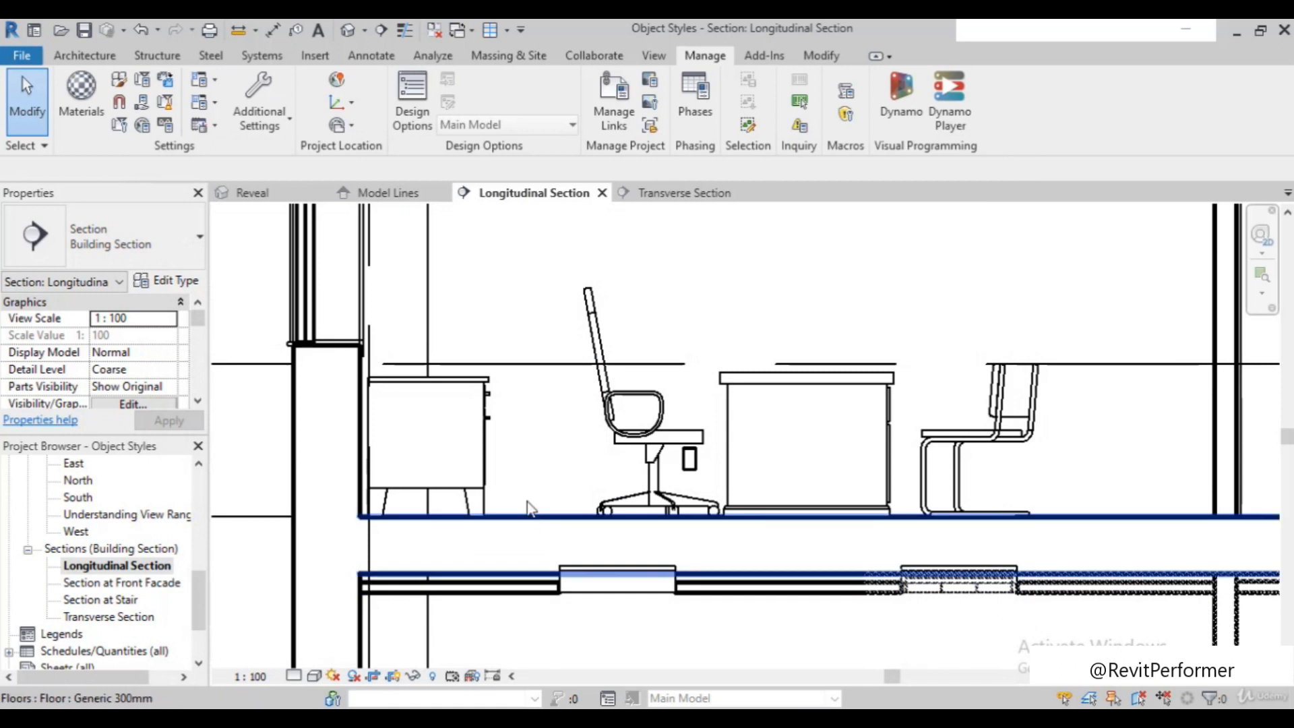
Inspect the cut lines of the upper floor and its ceiling in the Longitudinal Section
scroll(528, 512, down, 2)
scroll(529, 528, down, 2)
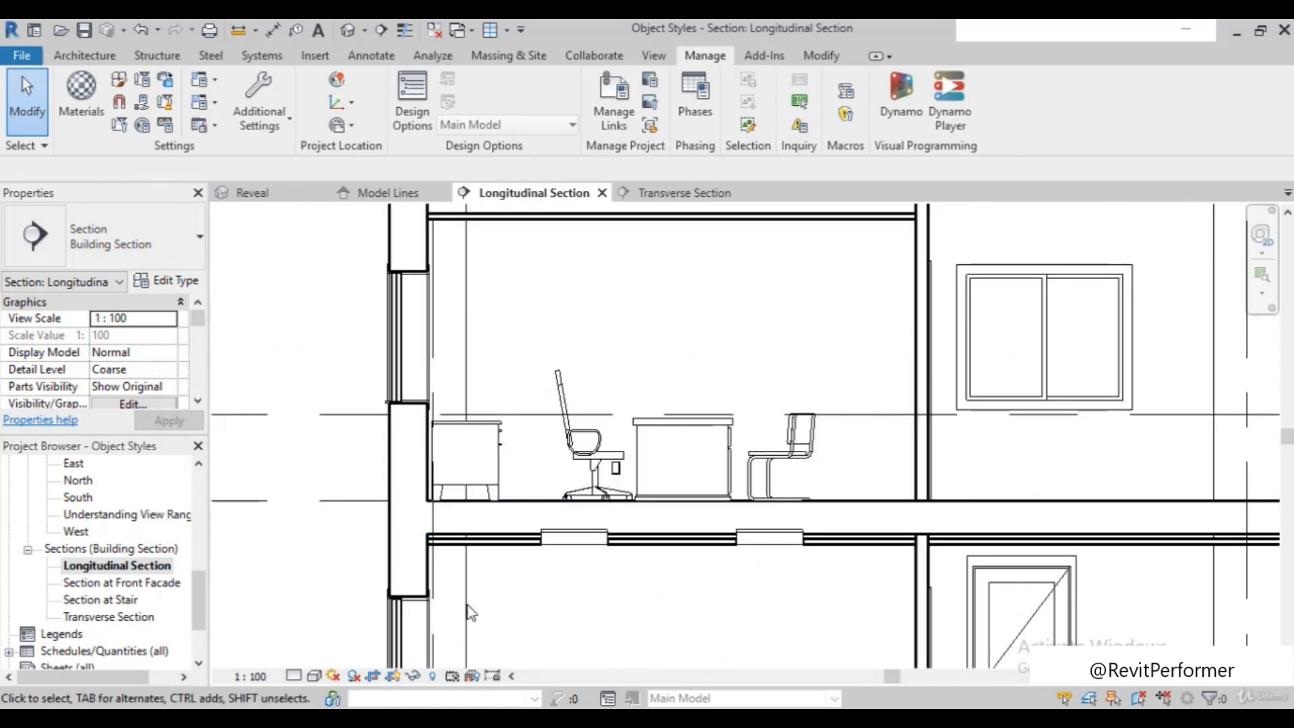
scroll(469, 612, up, 2)
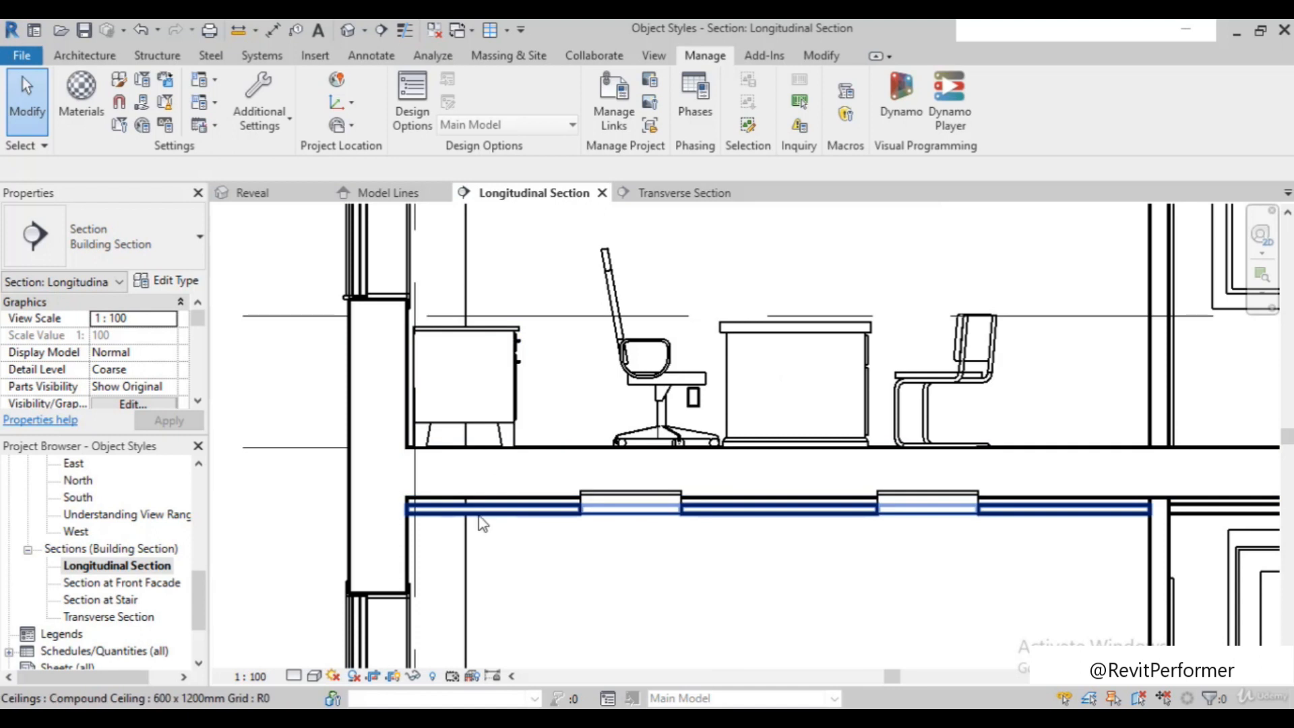
scroll(482, 524, down, 5)
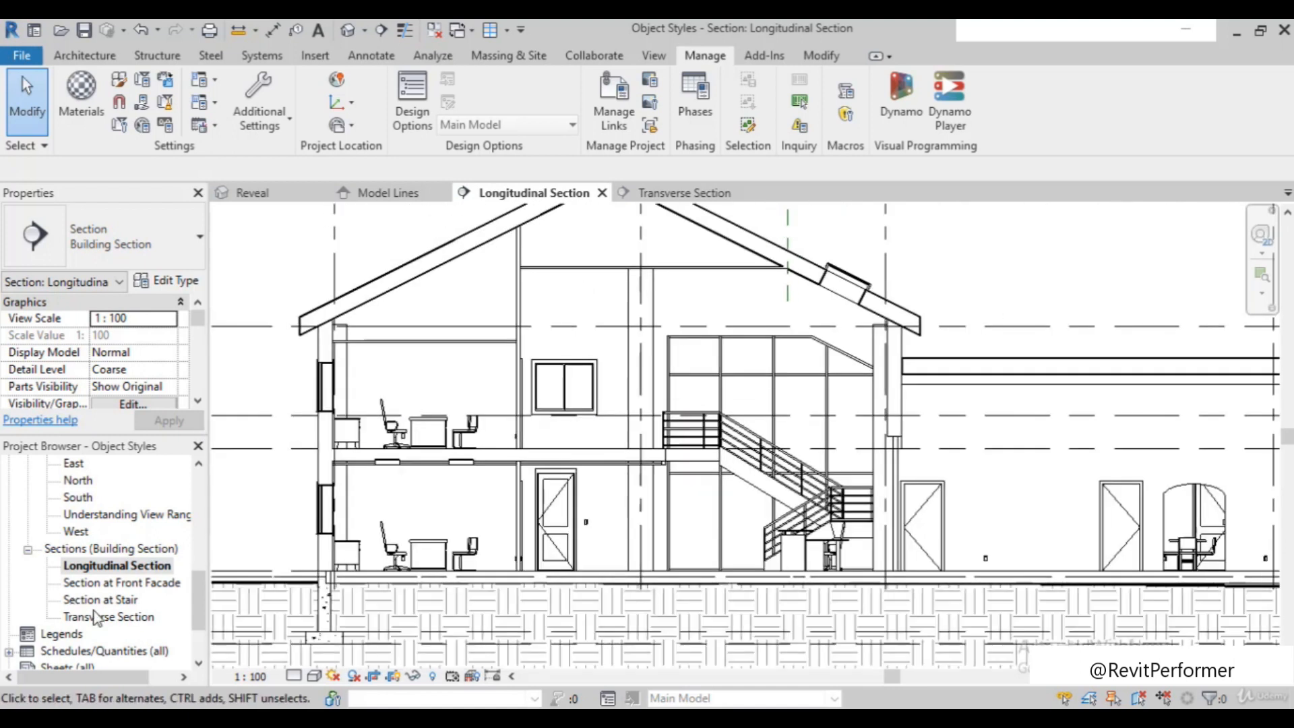
Open the Transverse Section view and compare the cut lines of the ceiling, walls, floor and ground
double_click(99, 621)
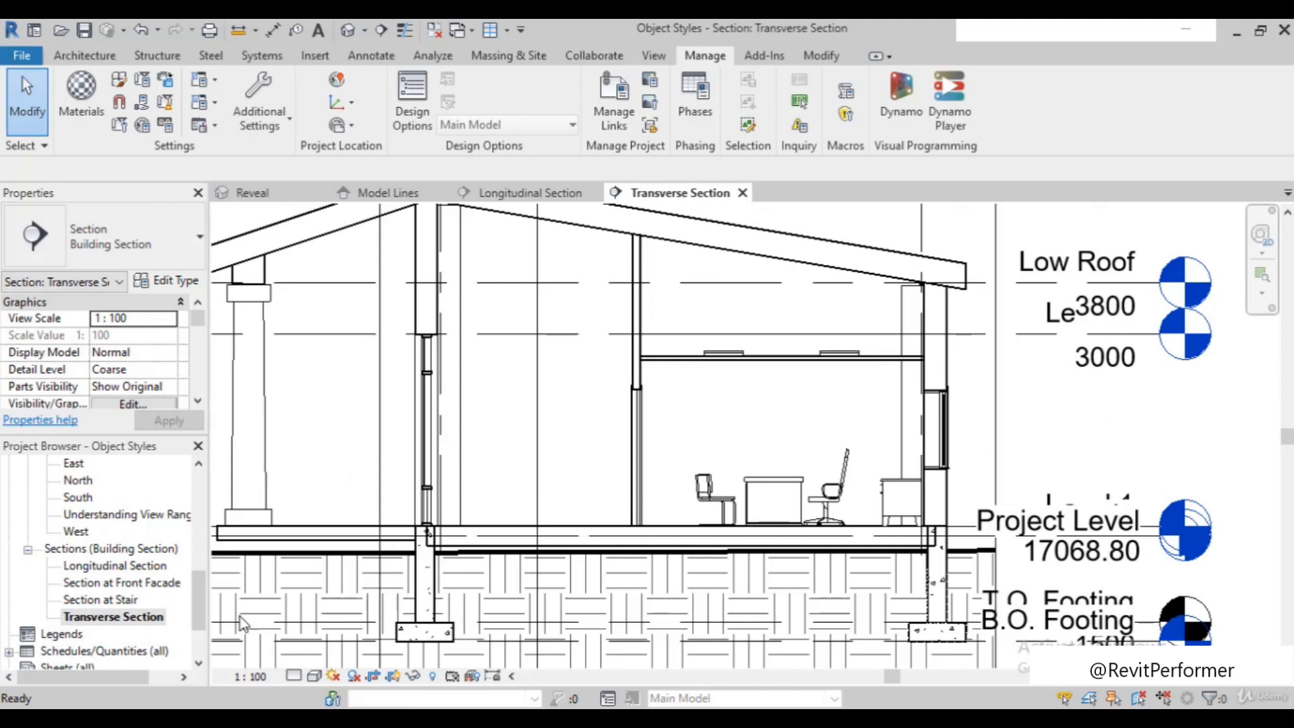
scroll(940, 370, up, 5)
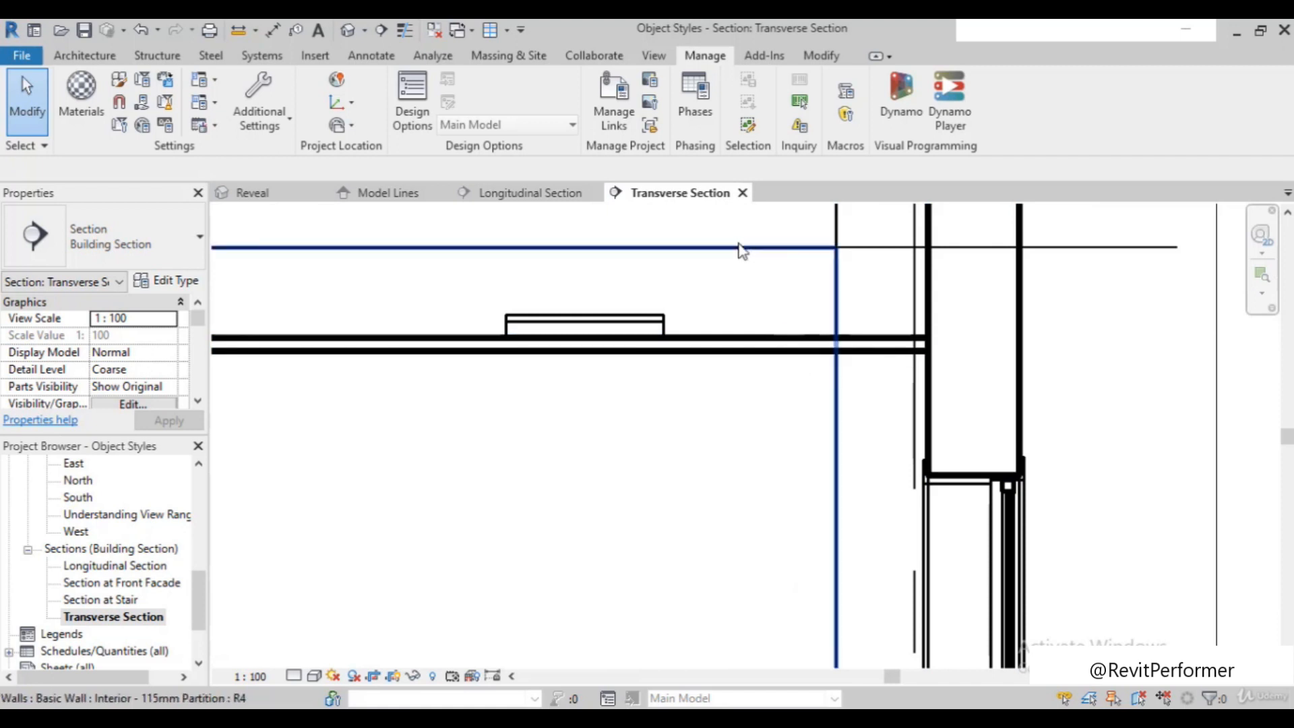
scroll(779, 365, down, 2)
scroll(804, 362, down, 5)
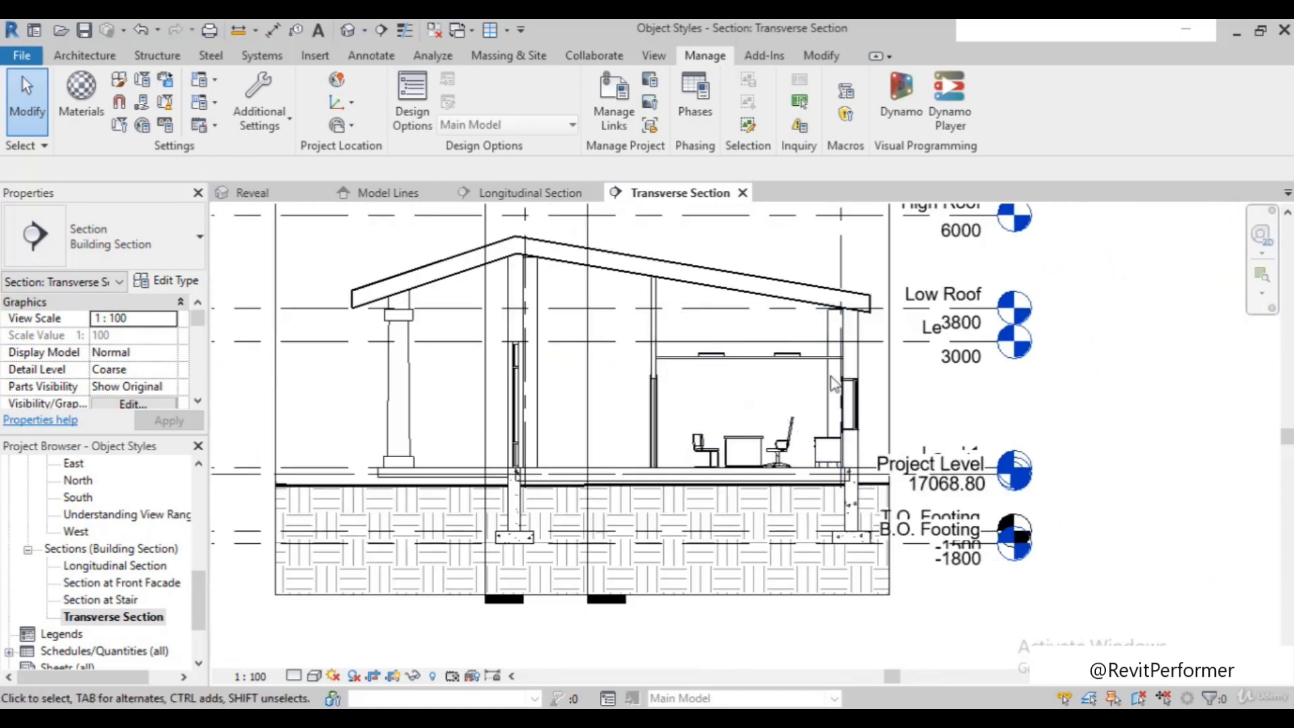
scroll(835, 384, up, 4)
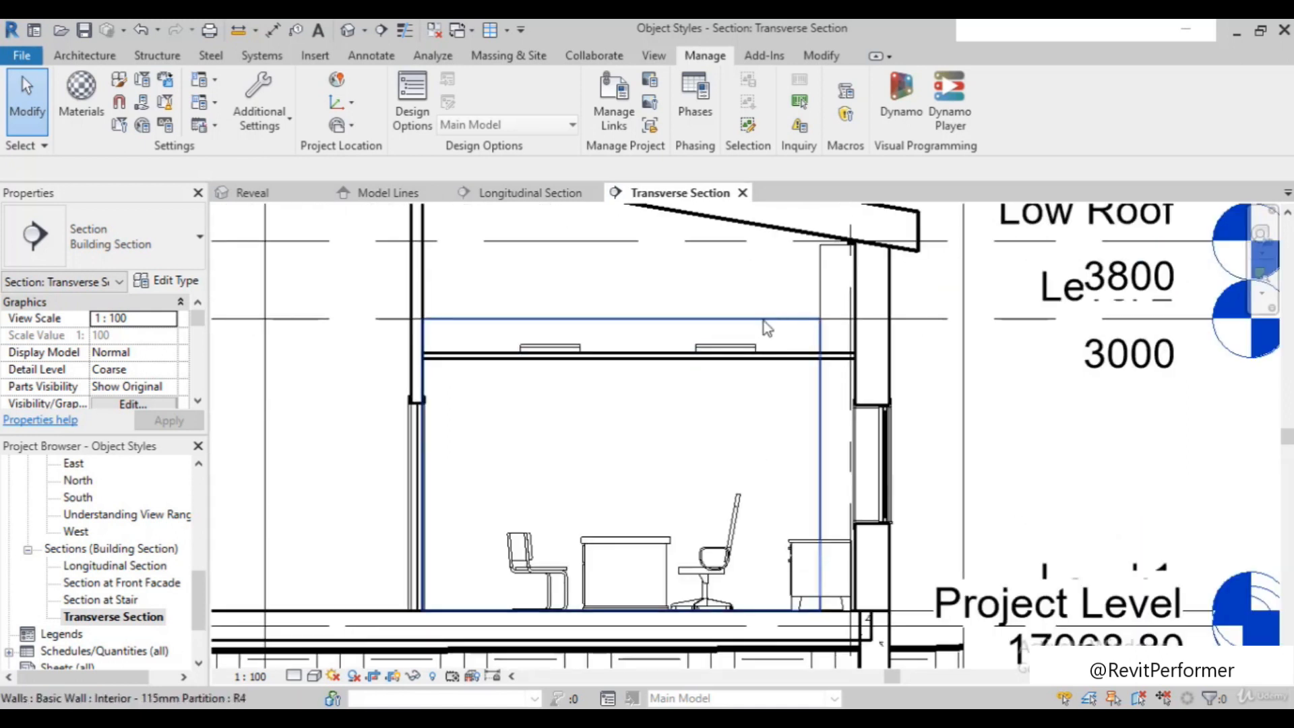
scroll(865, 361, up, 2)
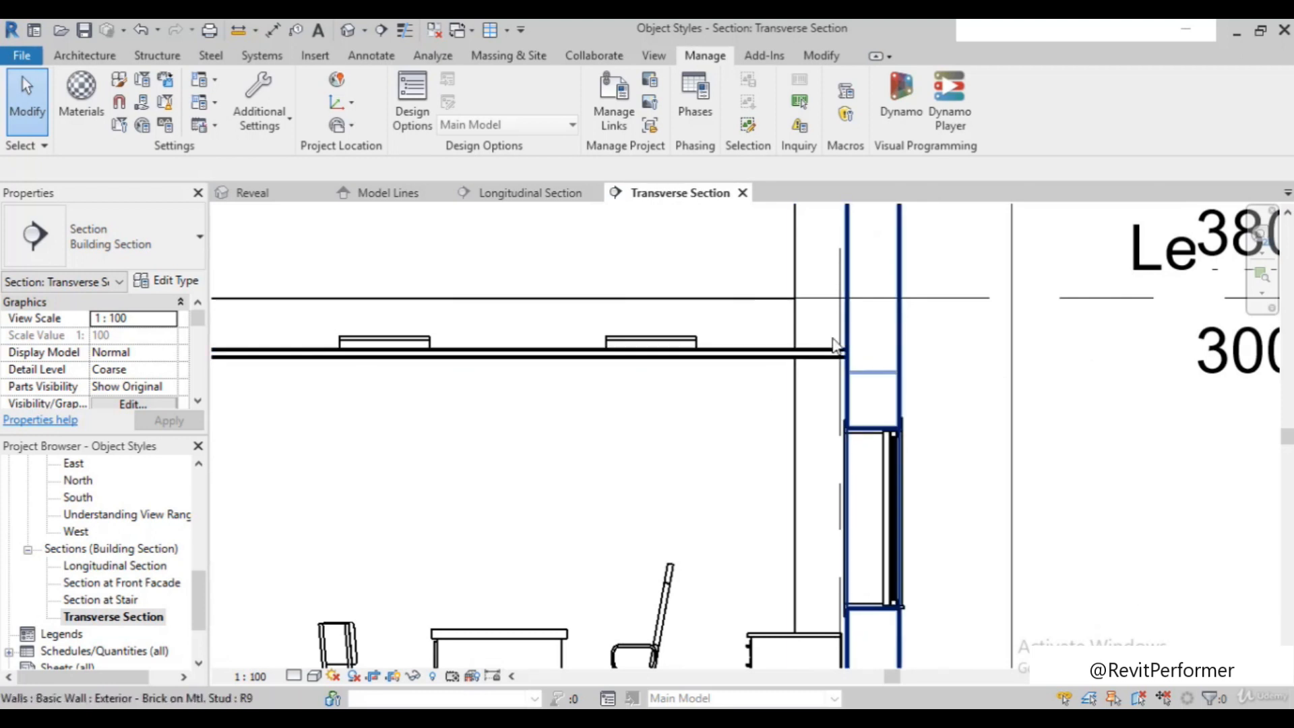
scroll(834, 345, down, 4)
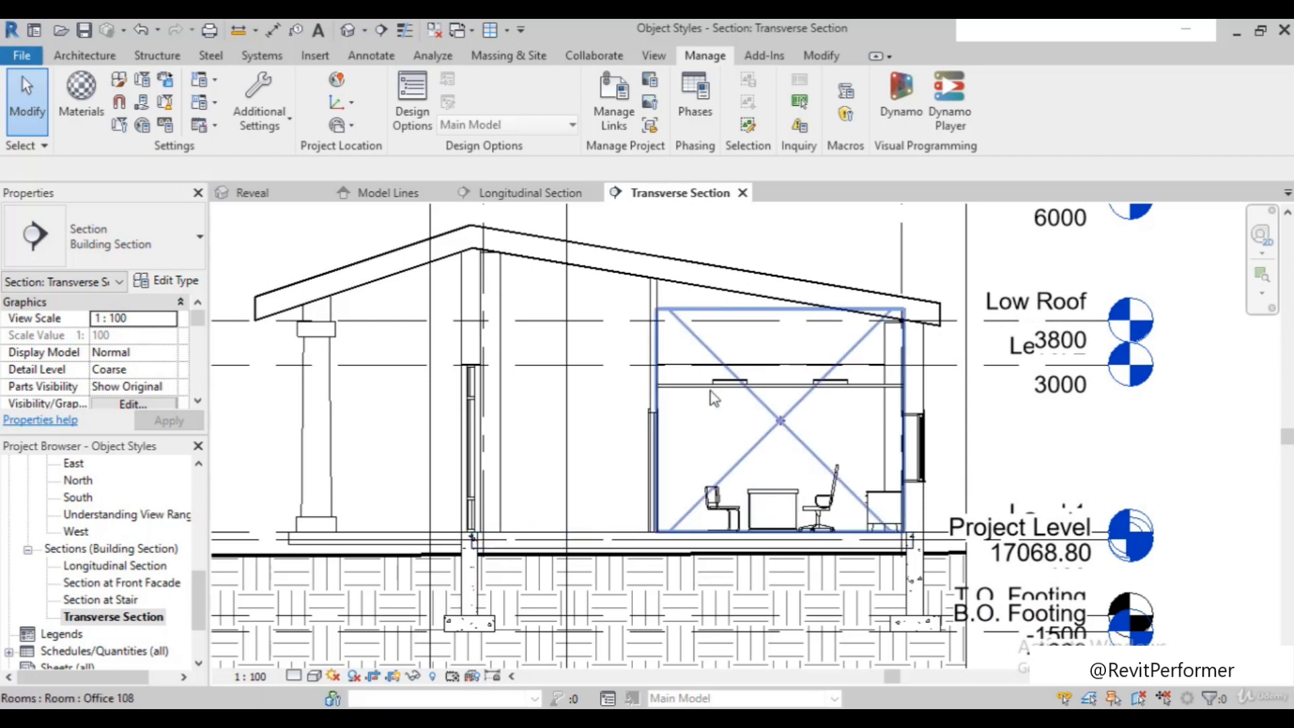
scroll(668, 589, up, 2)
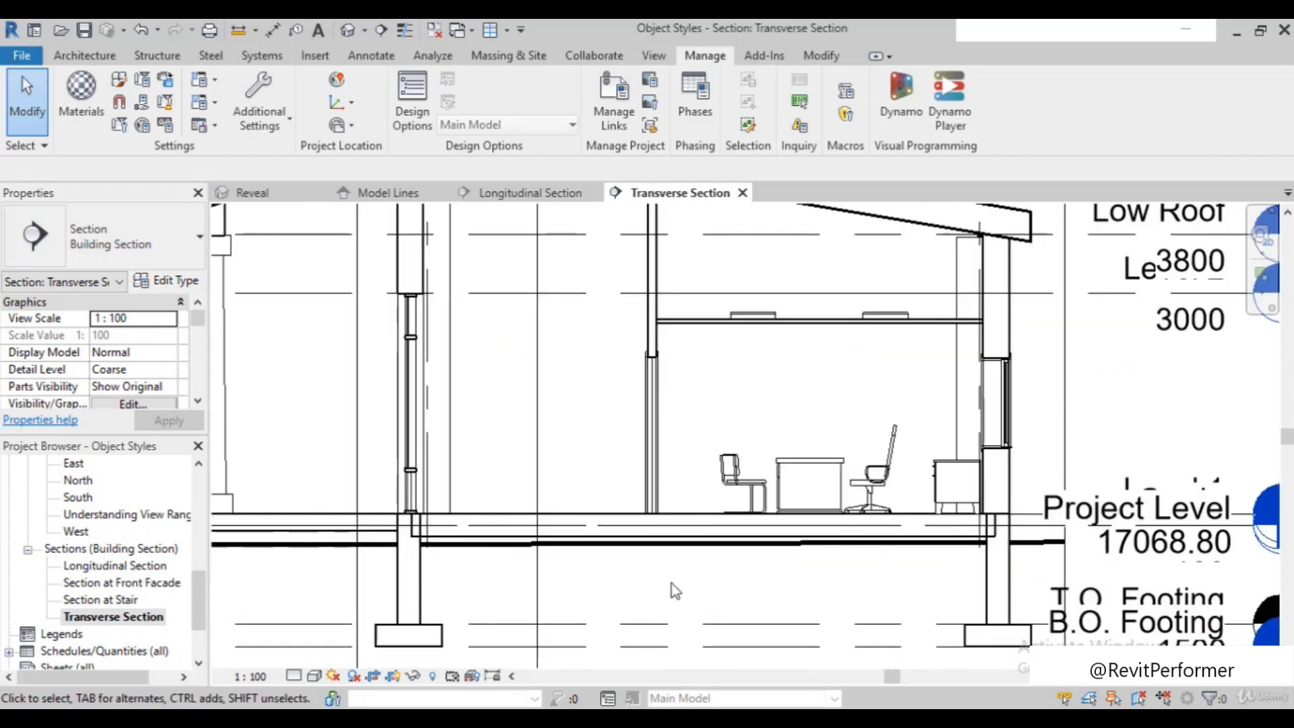
scroll(676, 580, down, 3)
scroll(543, 573, up, 2)
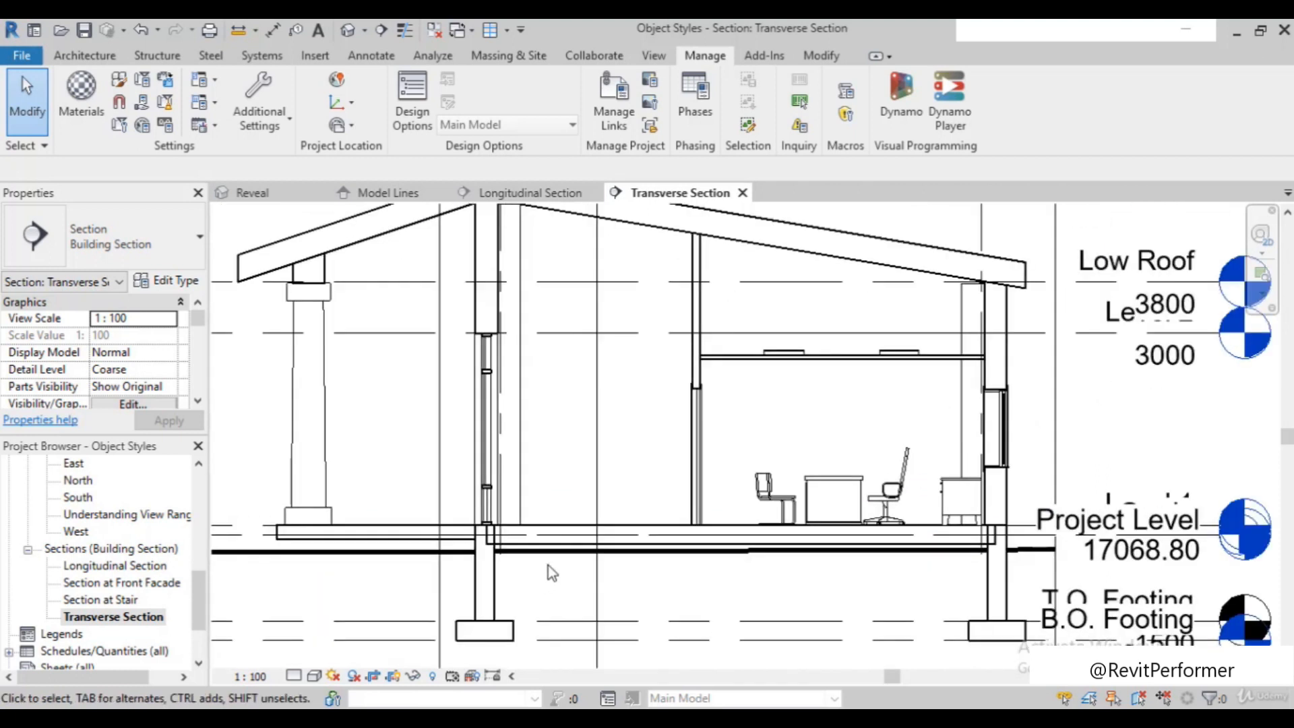
Reopen Object Styles, look up the Topography cut line weight, and move the dialog clear of the ground line in the section
click(117, 83)
scroll(480, 458, down, 12)
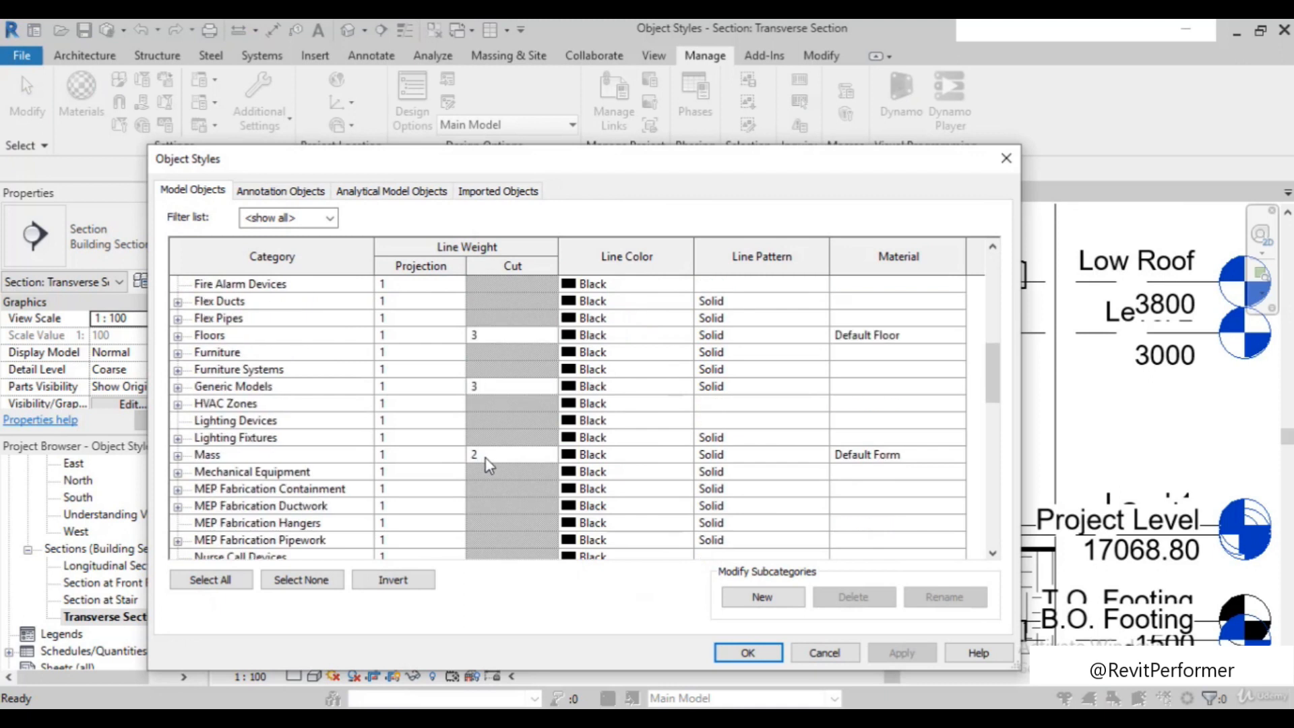
scroll(495, 498, down, 9)
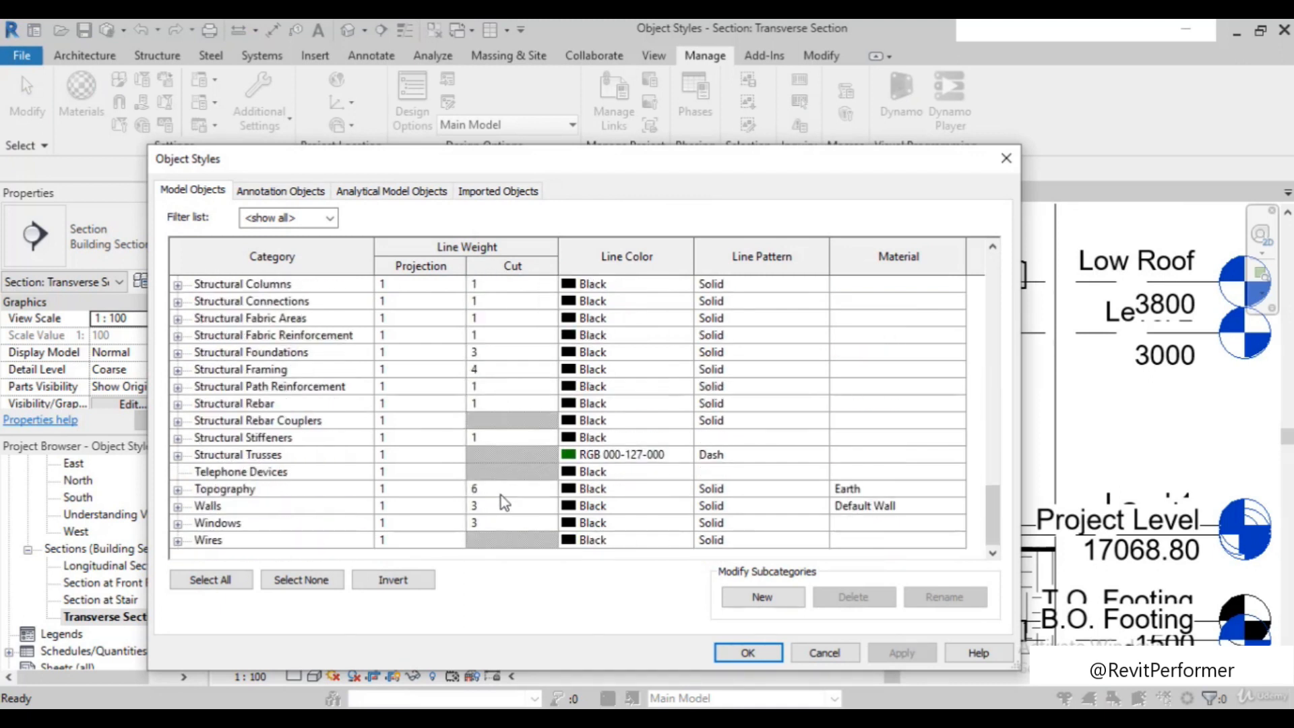
drag(548, 169, 746, 44)
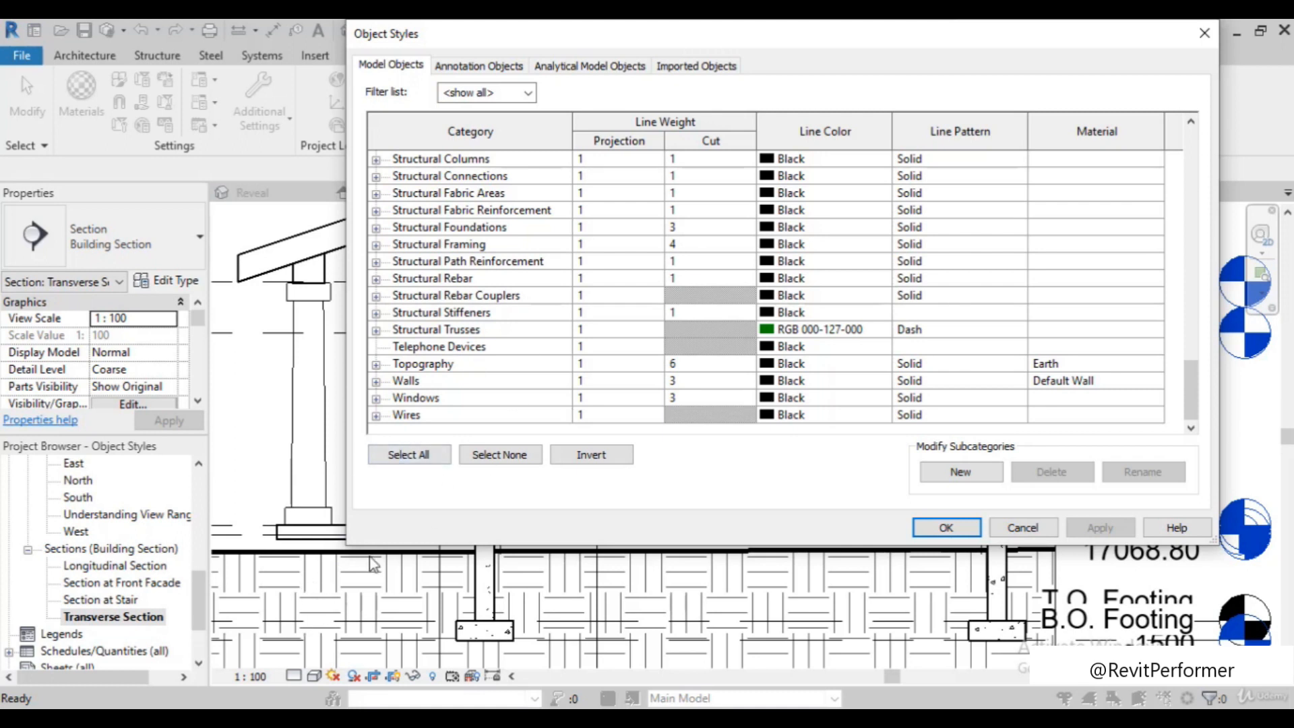
Set the line color of the Walls category to red in Object Styles and confirm the change
scroll(848, 341, up, 2)
scroll(848, 340, up, 8)
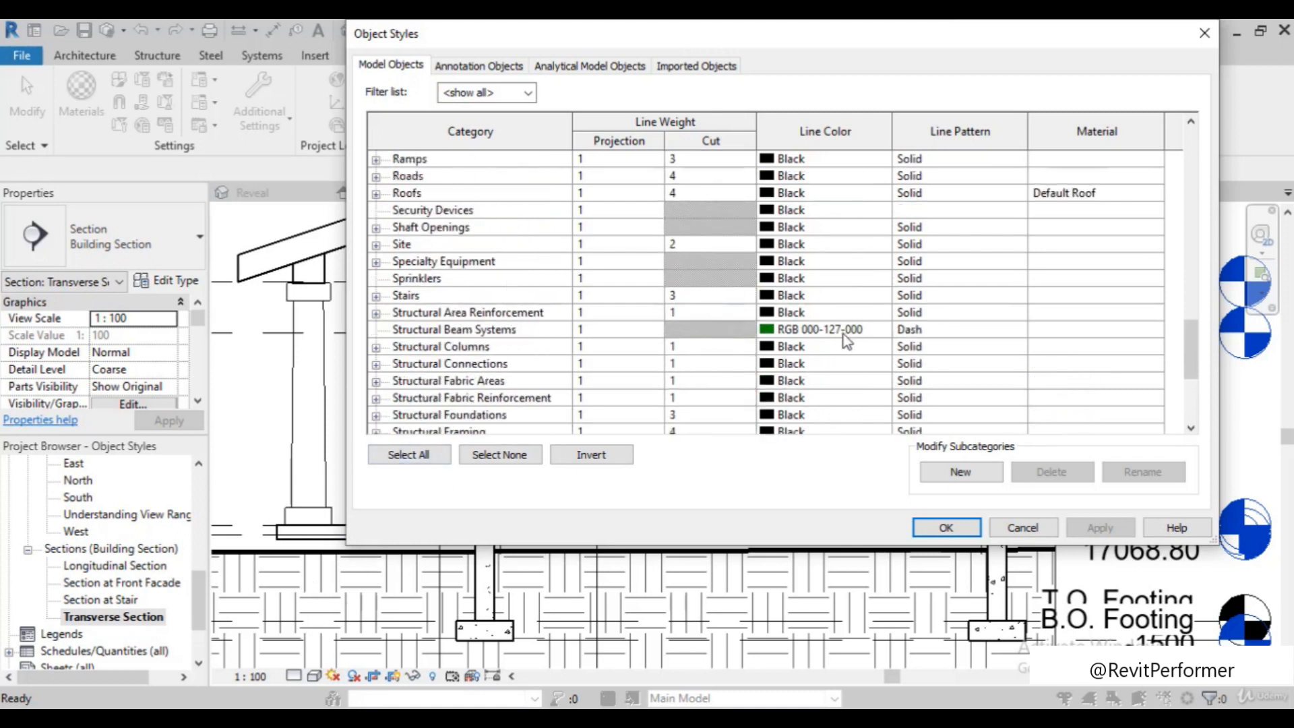
scroll(825, 322, up, 10)
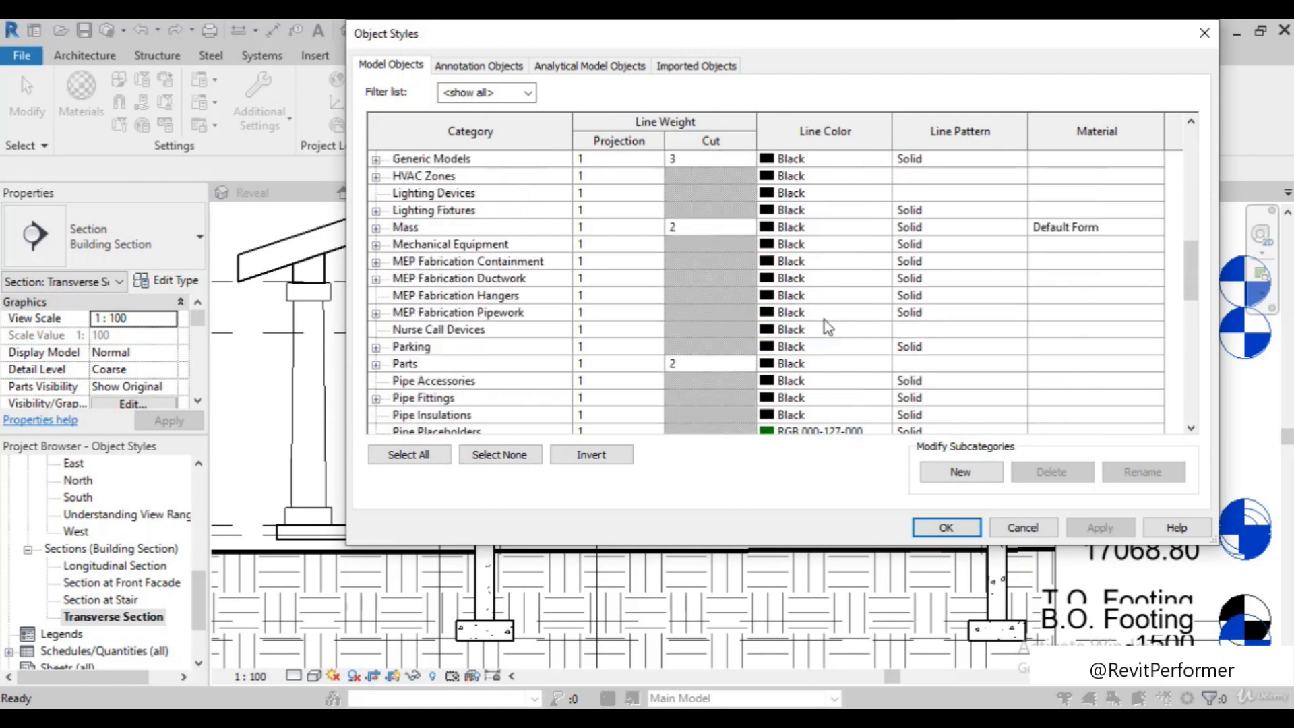
scroll(828, 326, up, 3)
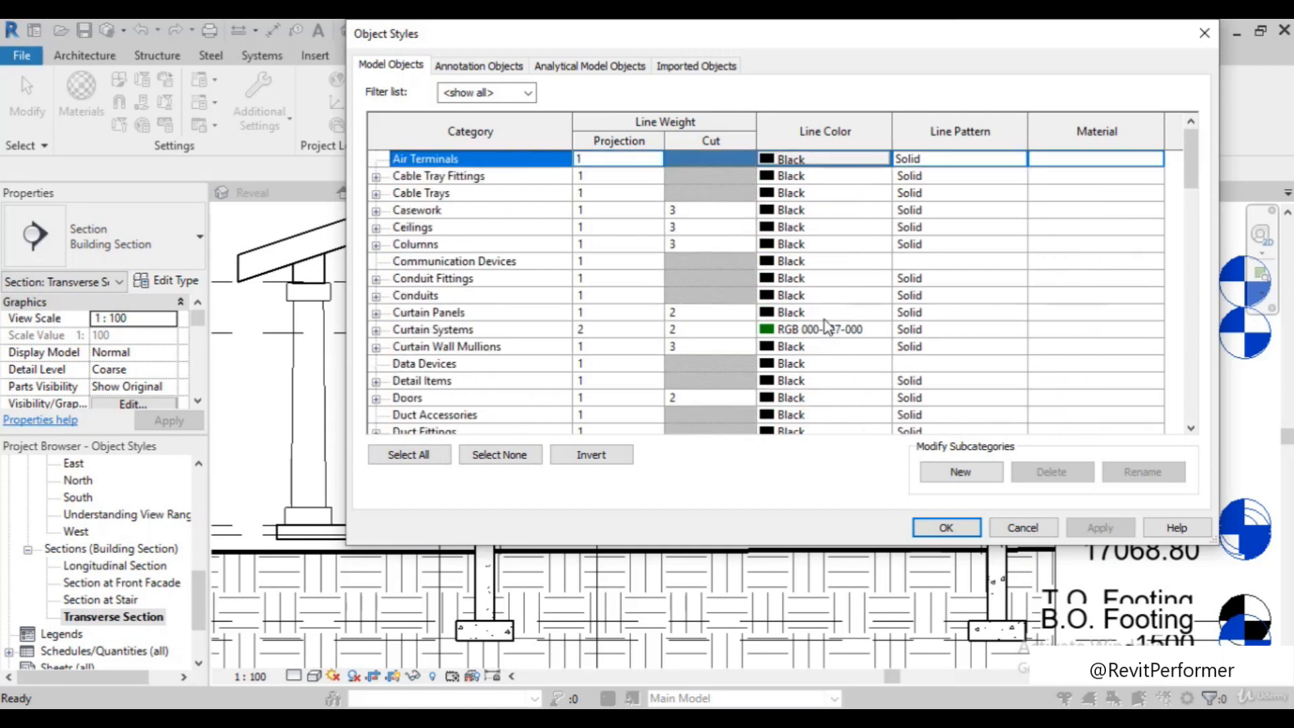
scroll(576, 303, down, 8)
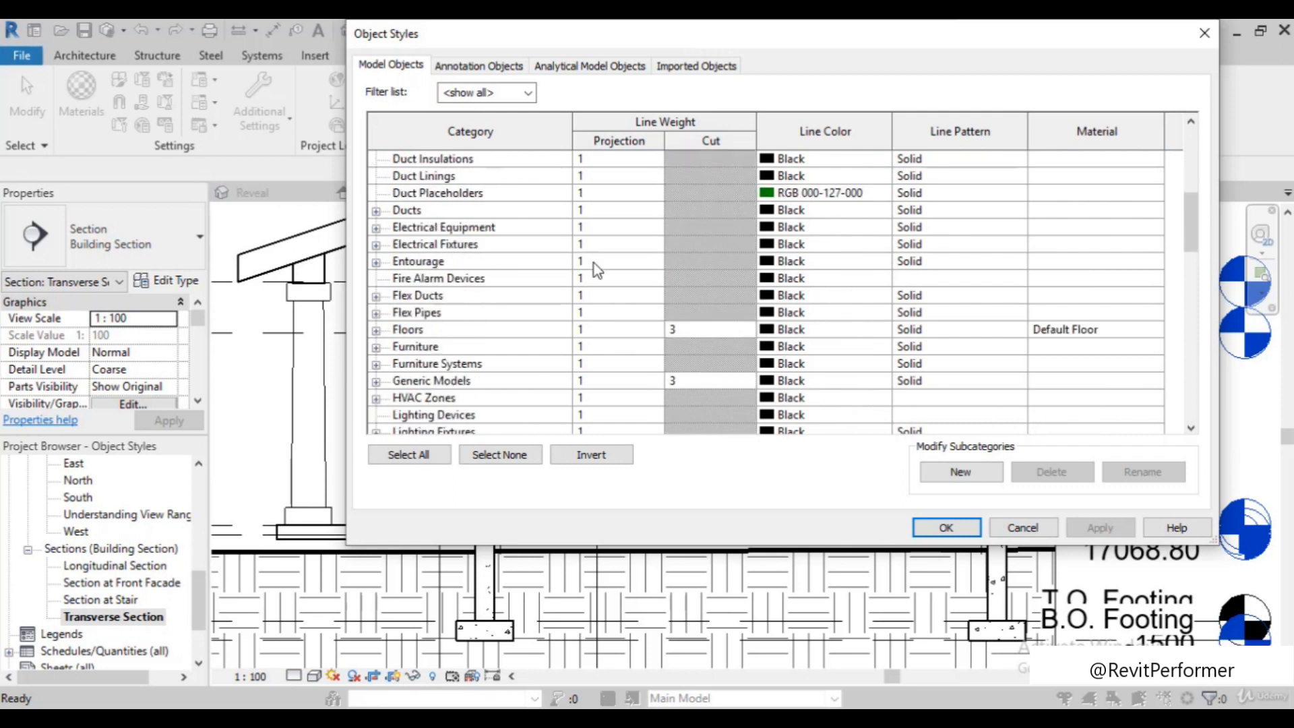
scroll(628, 287, down, 12)
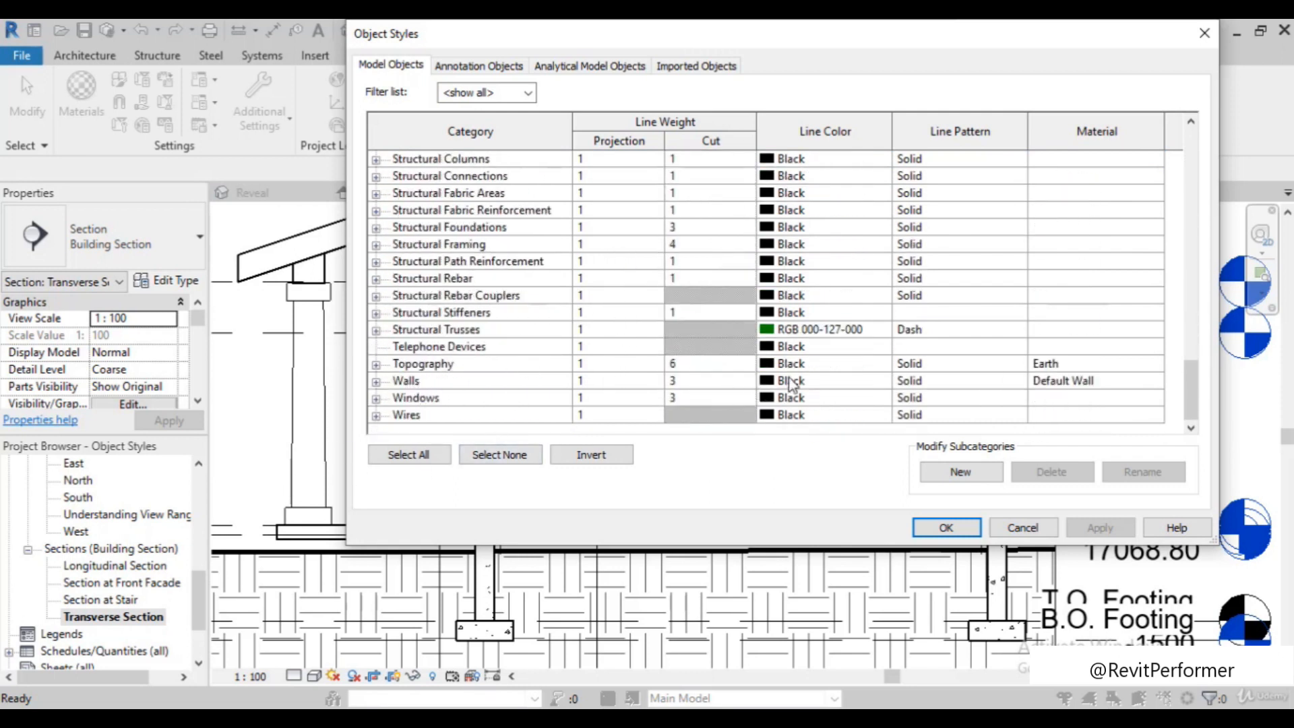
click(770, 386)
click(770, 384)
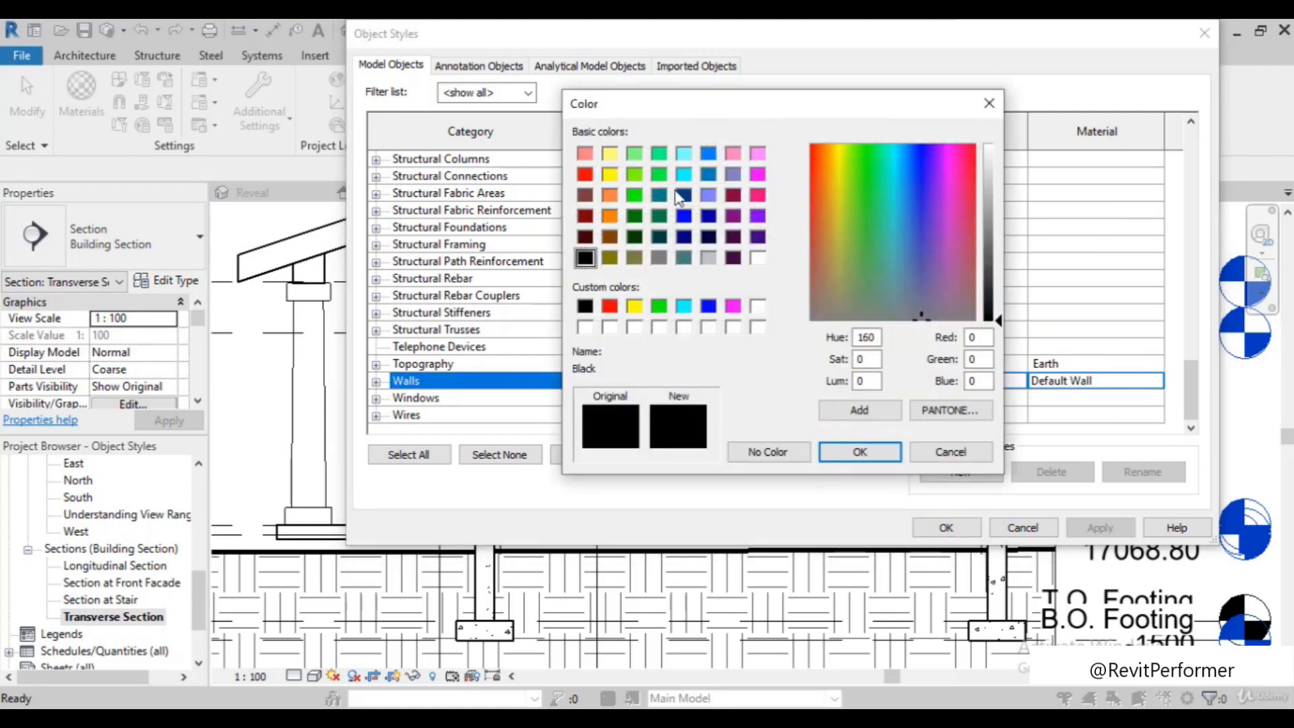
click(585, 175)
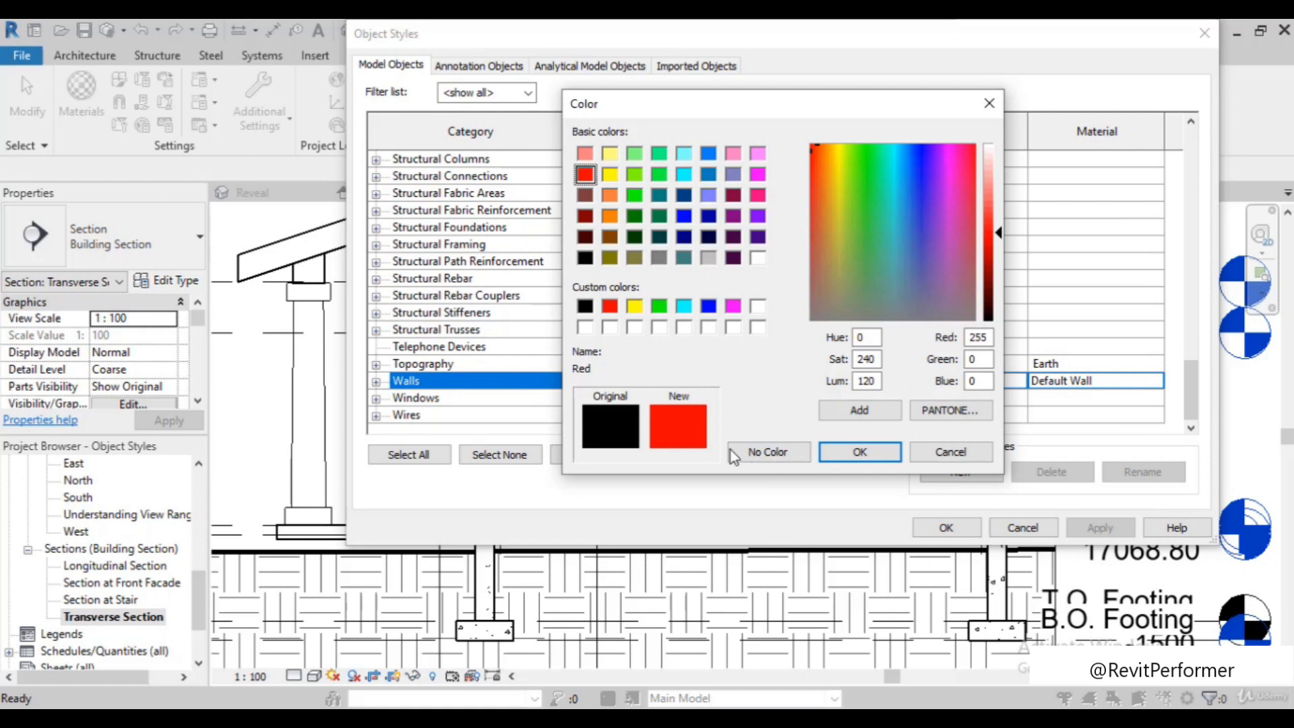
click(859, 452)
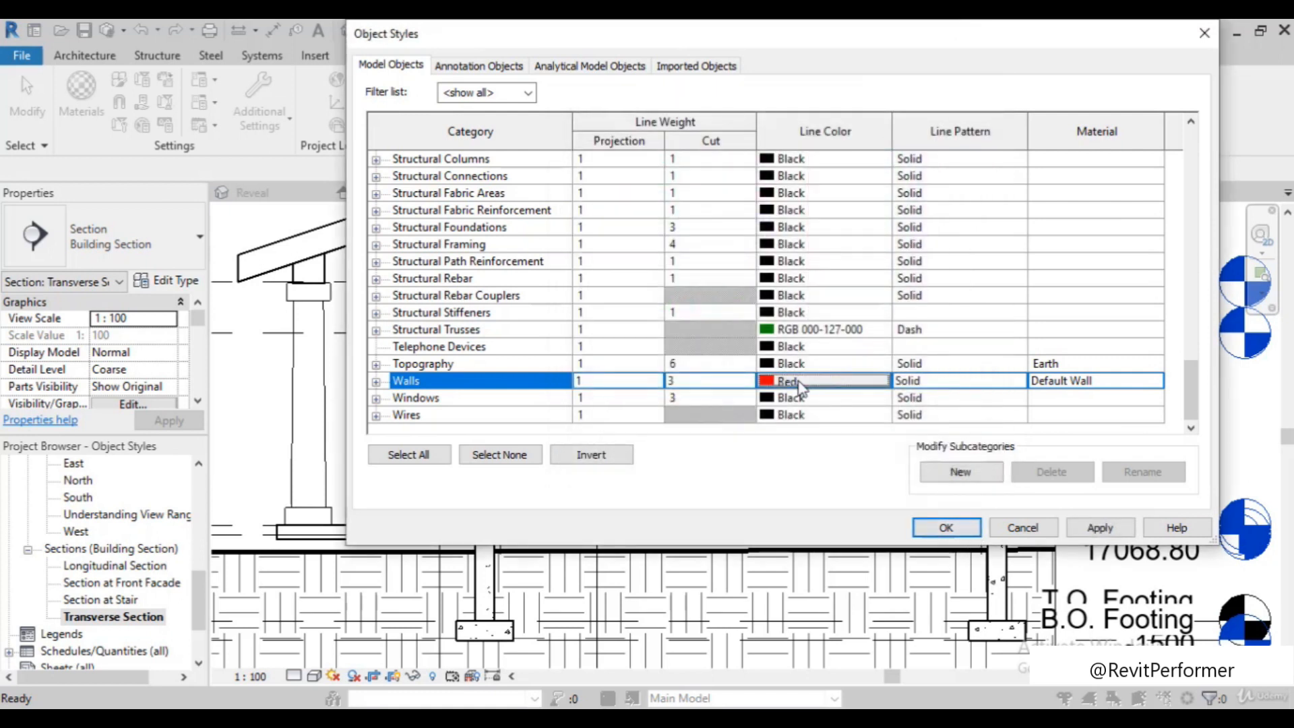
click(945, 527)
Inspect the line color of the walls against the windows, ceiling, floor and footings throughout the Transverse Section
scroll(623, 463, down, 3)
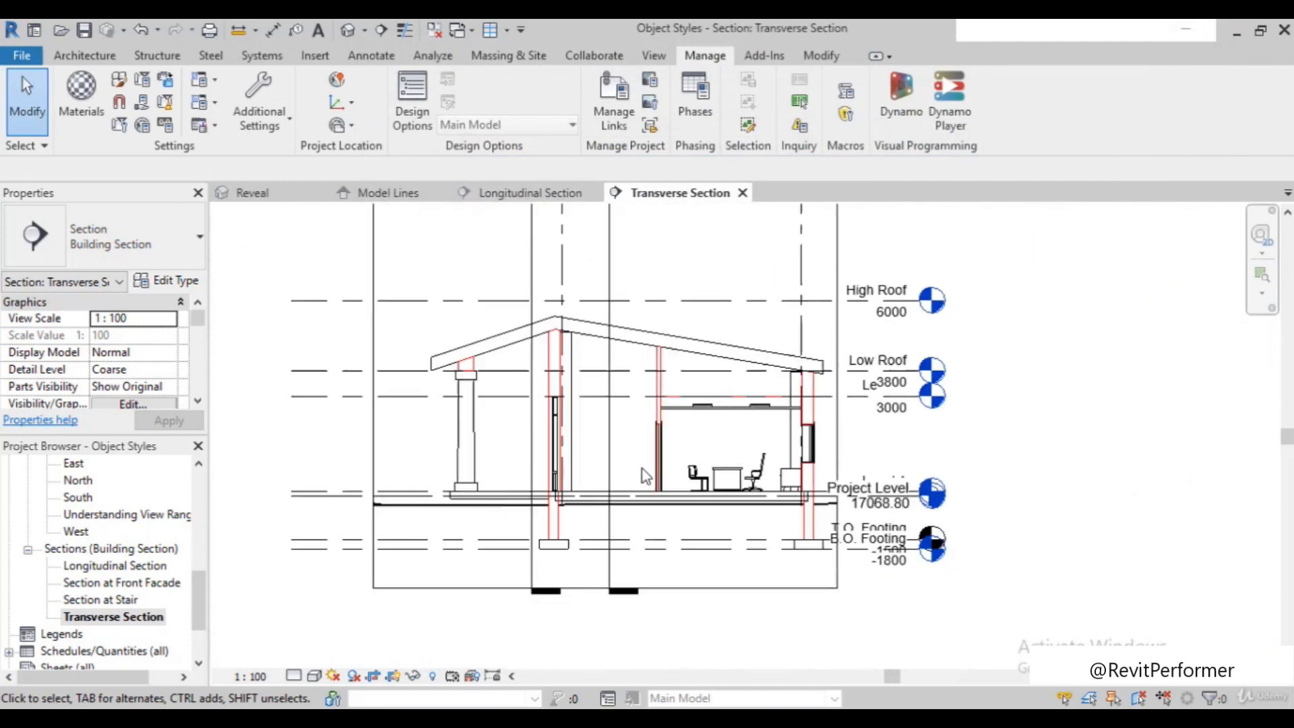
scroll(763, 436, up, 3)
scroll(775, 391, up, 2)
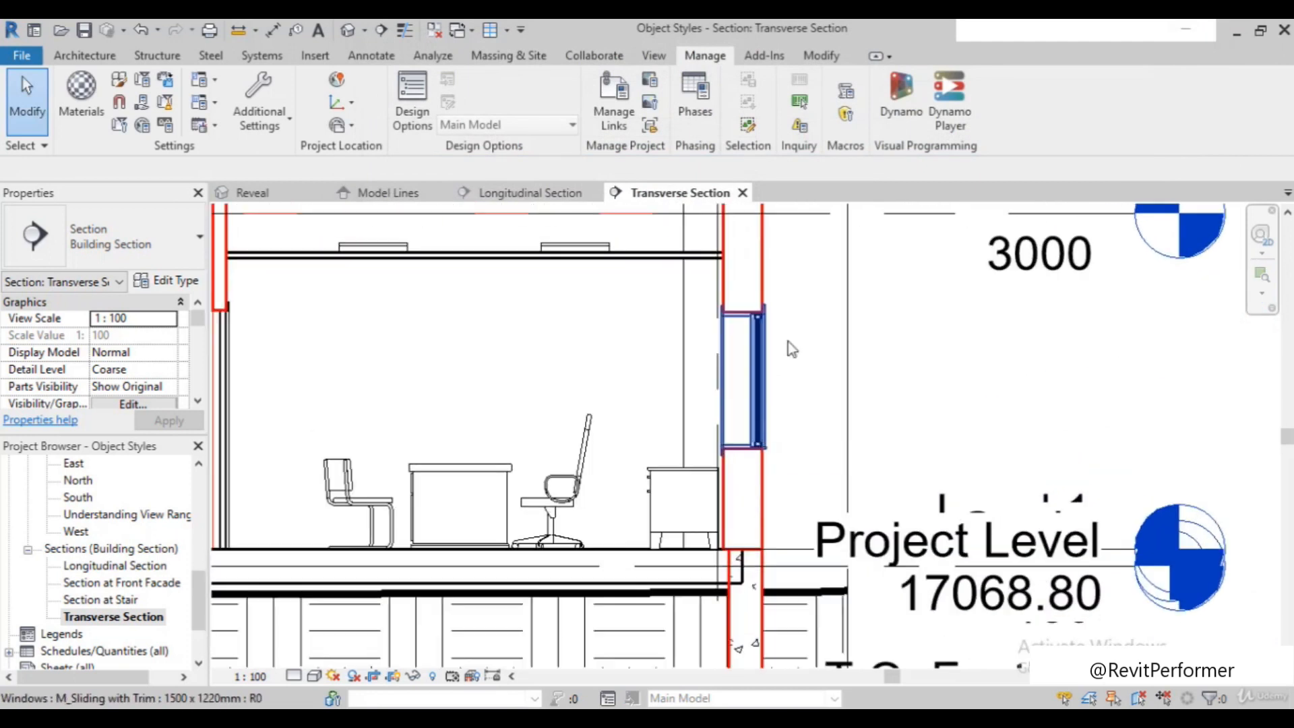
scroll(779, 448, down, 4)
scroll(636, 533, down, 2)
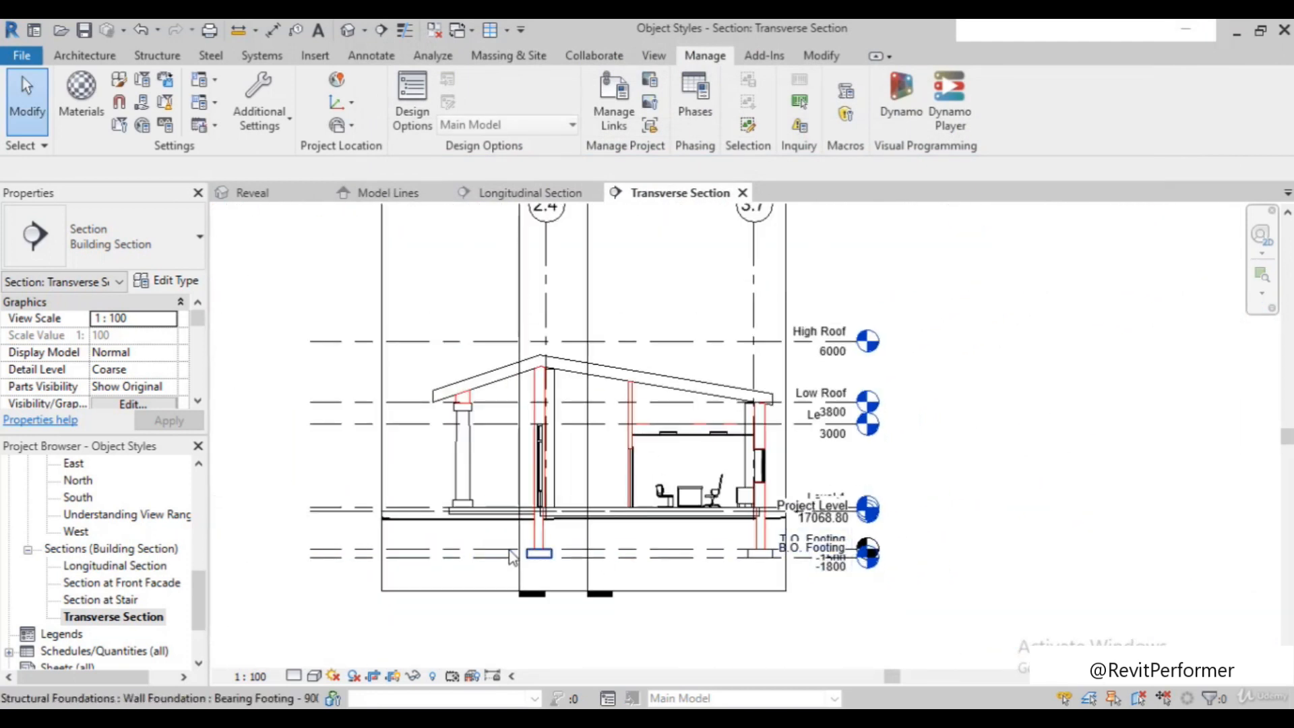
scroll(498, 544, up, 2)
scroll(499, 544, down, 1)
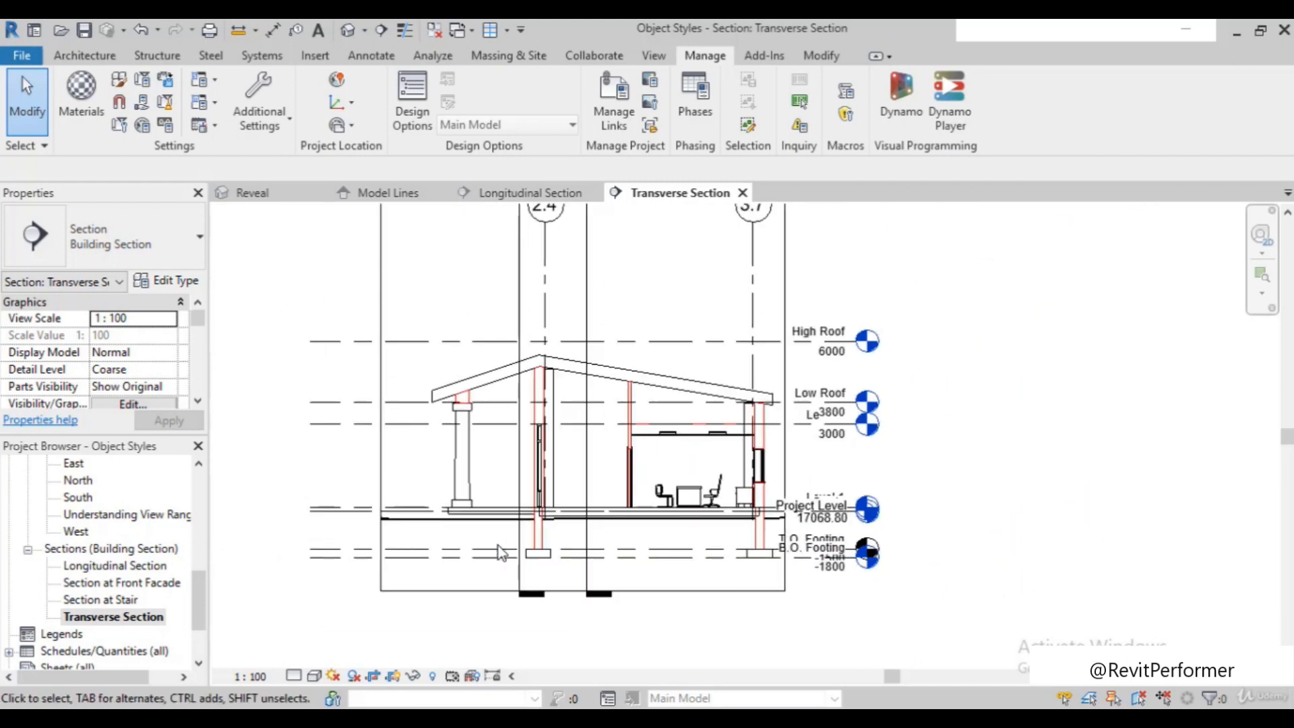
scroll(499, 545, down, 2)
scroll(688, 465, up, 2)
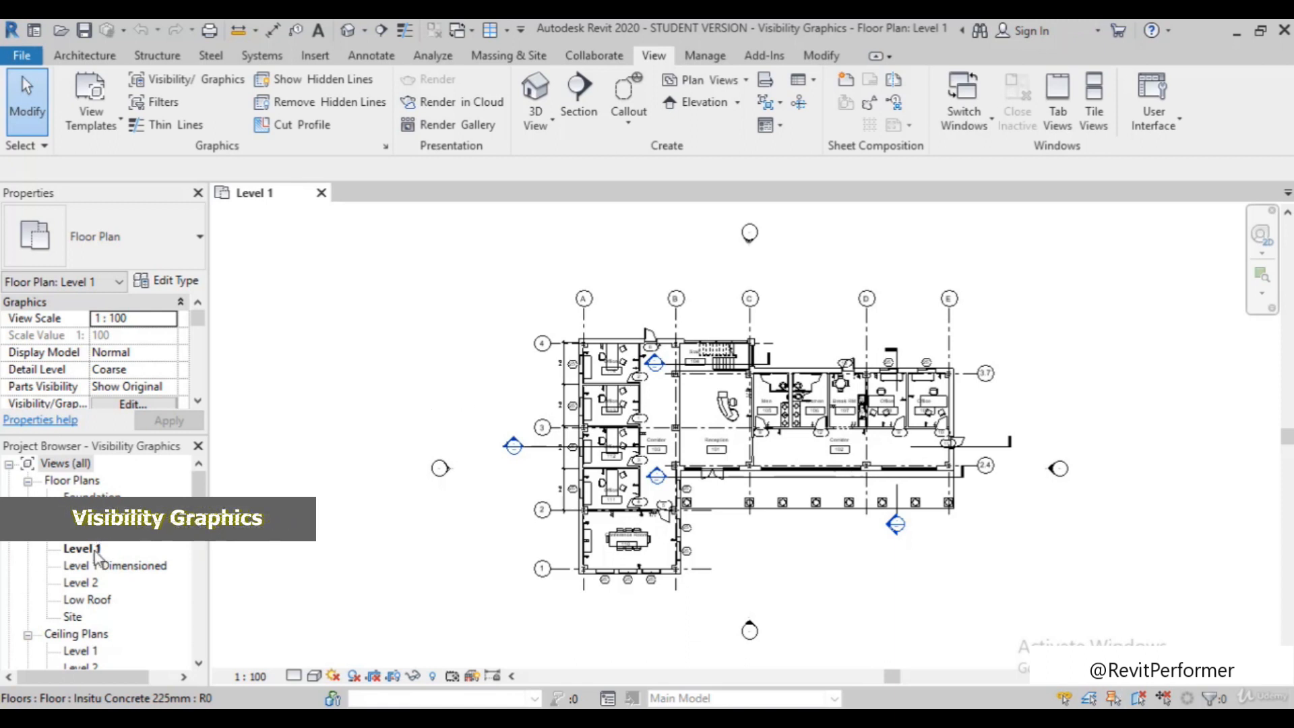
Open the Level 2 floor plan, tile it beside Level 1, and bring both plans fully into view
double_click(82, 583)
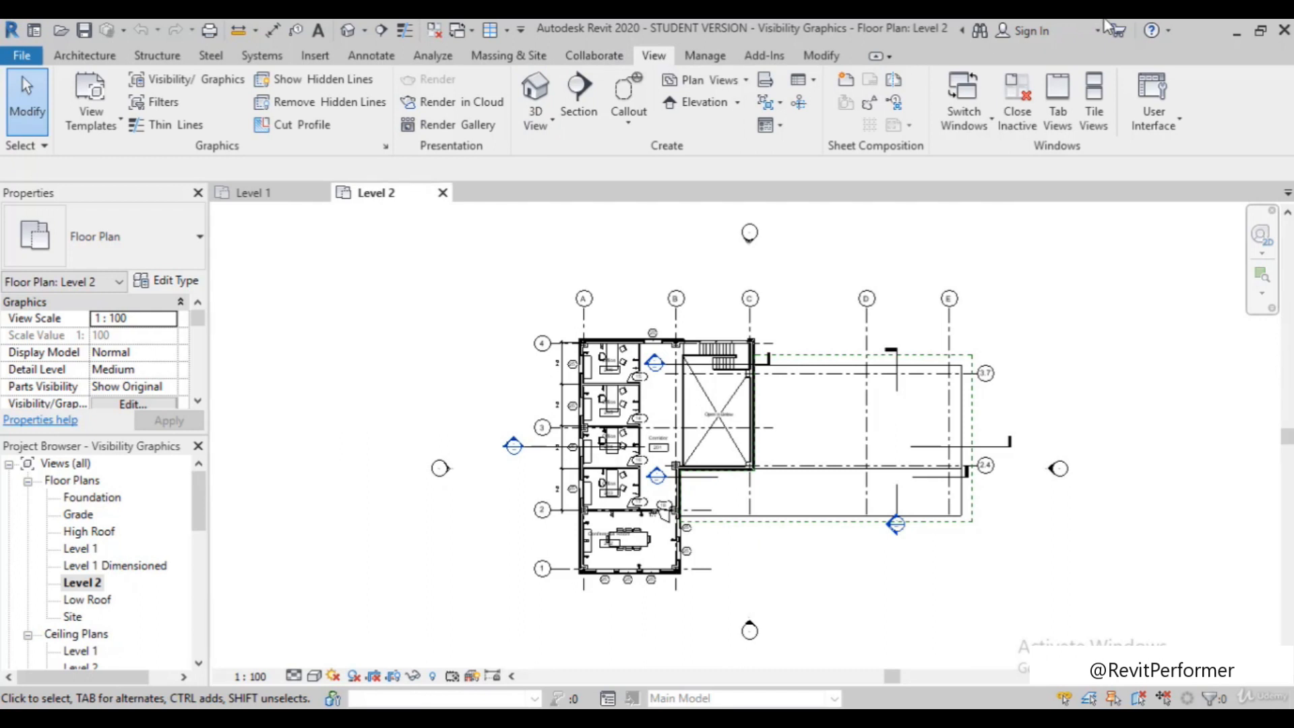
click(1093, 128)
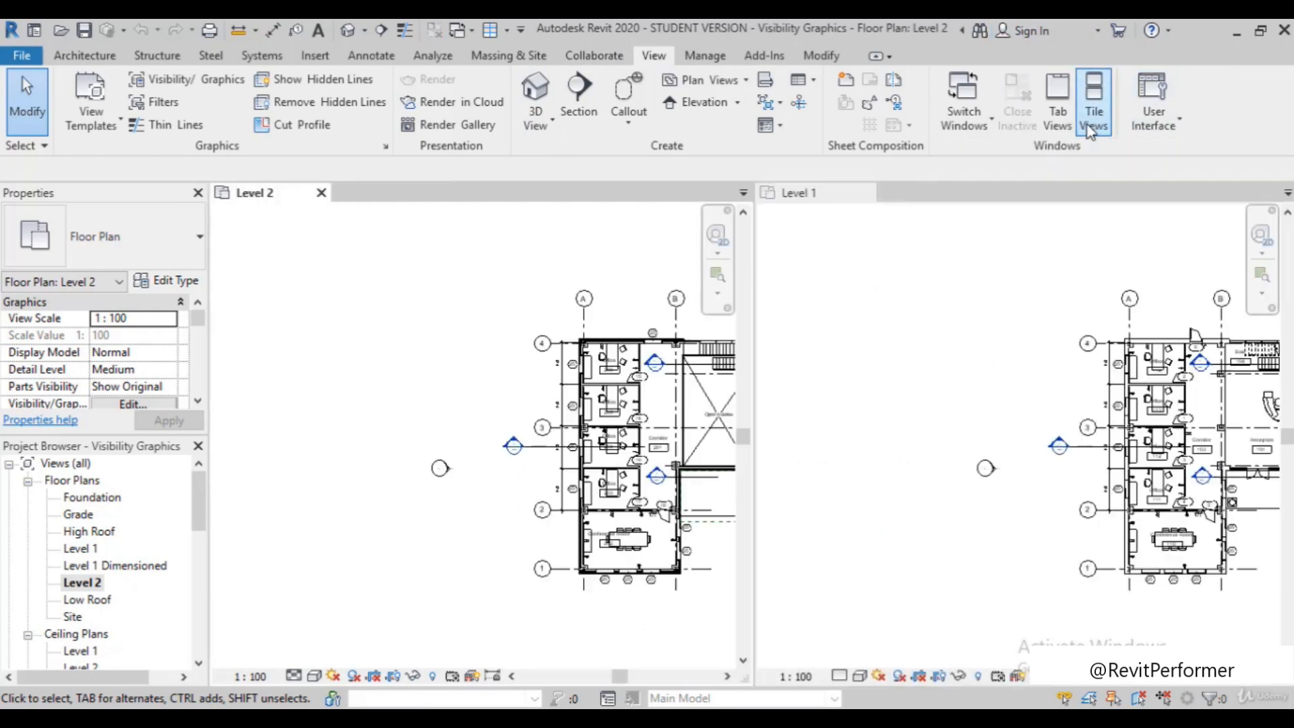
scroll(434, 324, down, 5)
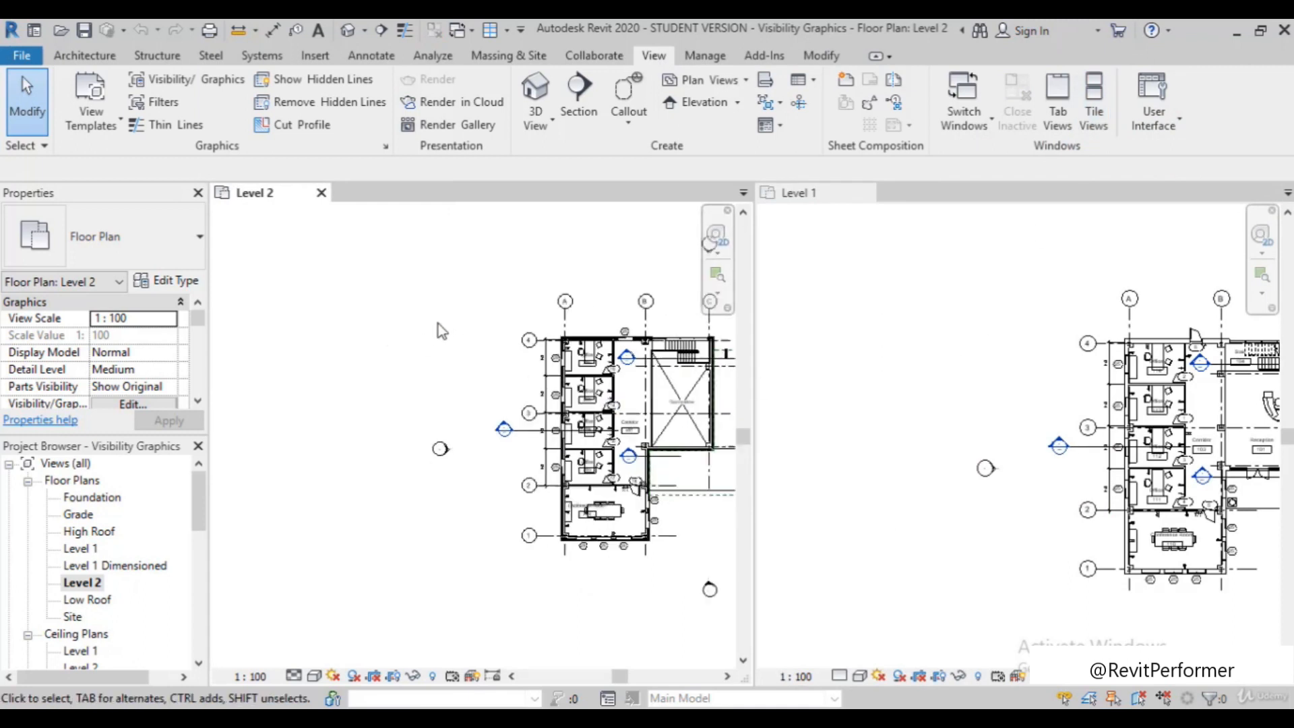
scroll(476, 381, up, 3)
scroll(605, 285, up, 1)
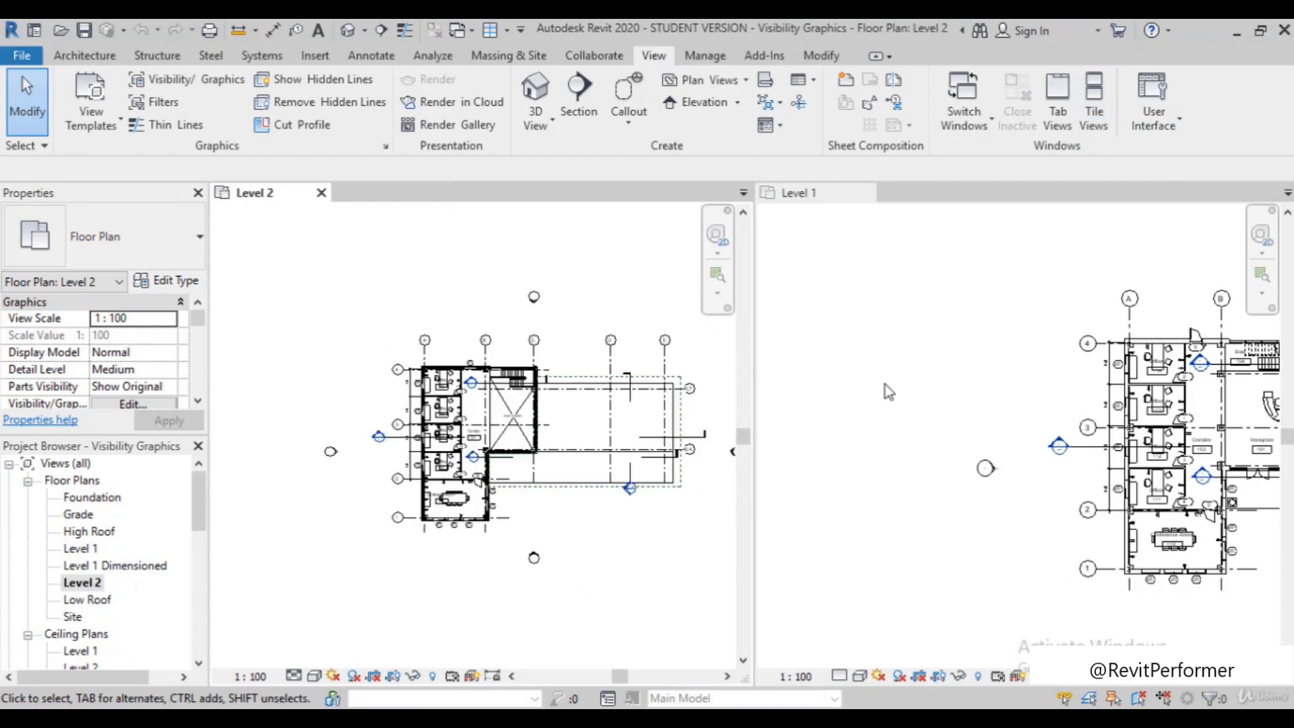
scroll(927, 379, down, 3)
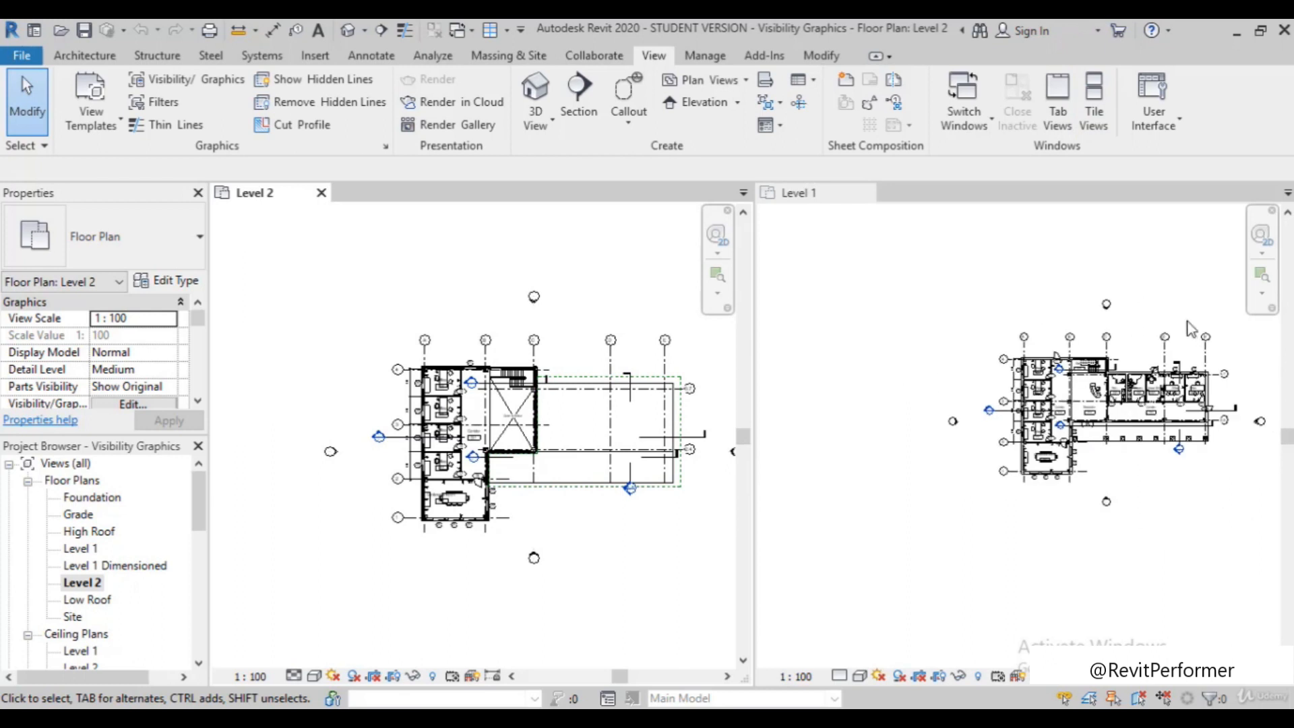
scroll(1174, 310, up, 1)
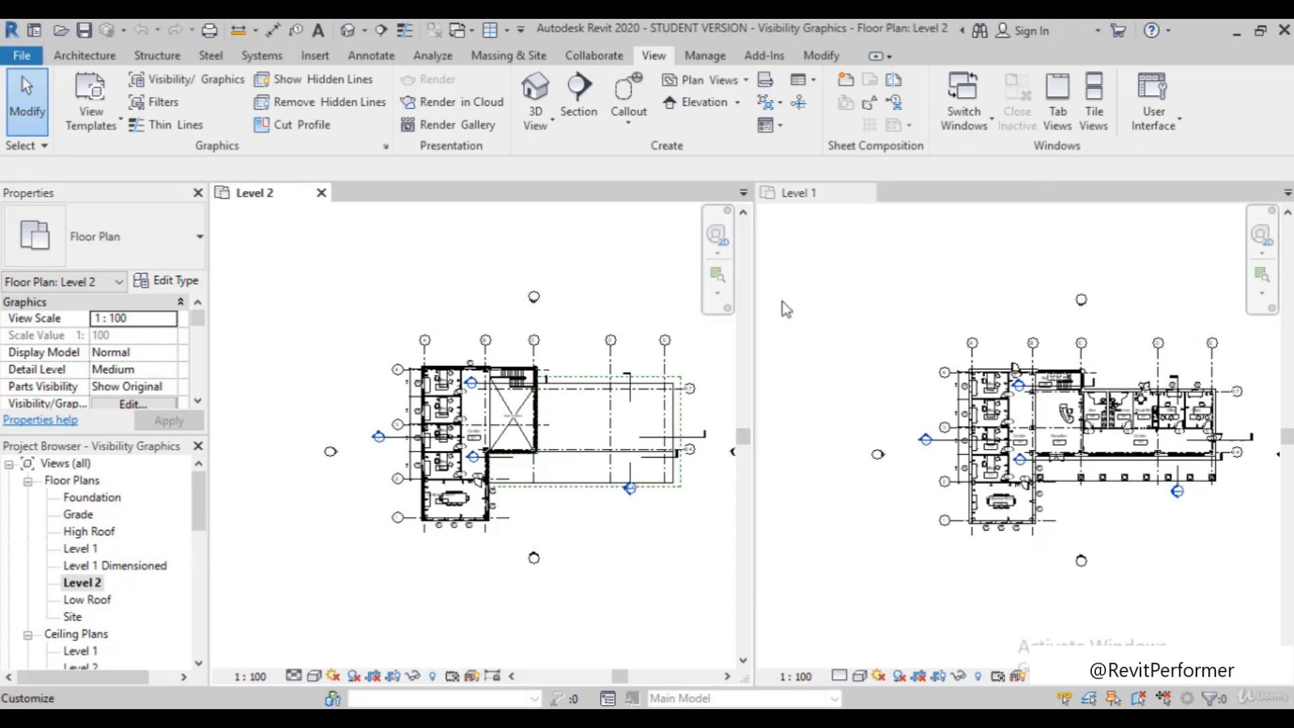
Make the Level 1 plan active, open its Visibility/Graphic Overrides, and look through the model categories
click(837, 282)
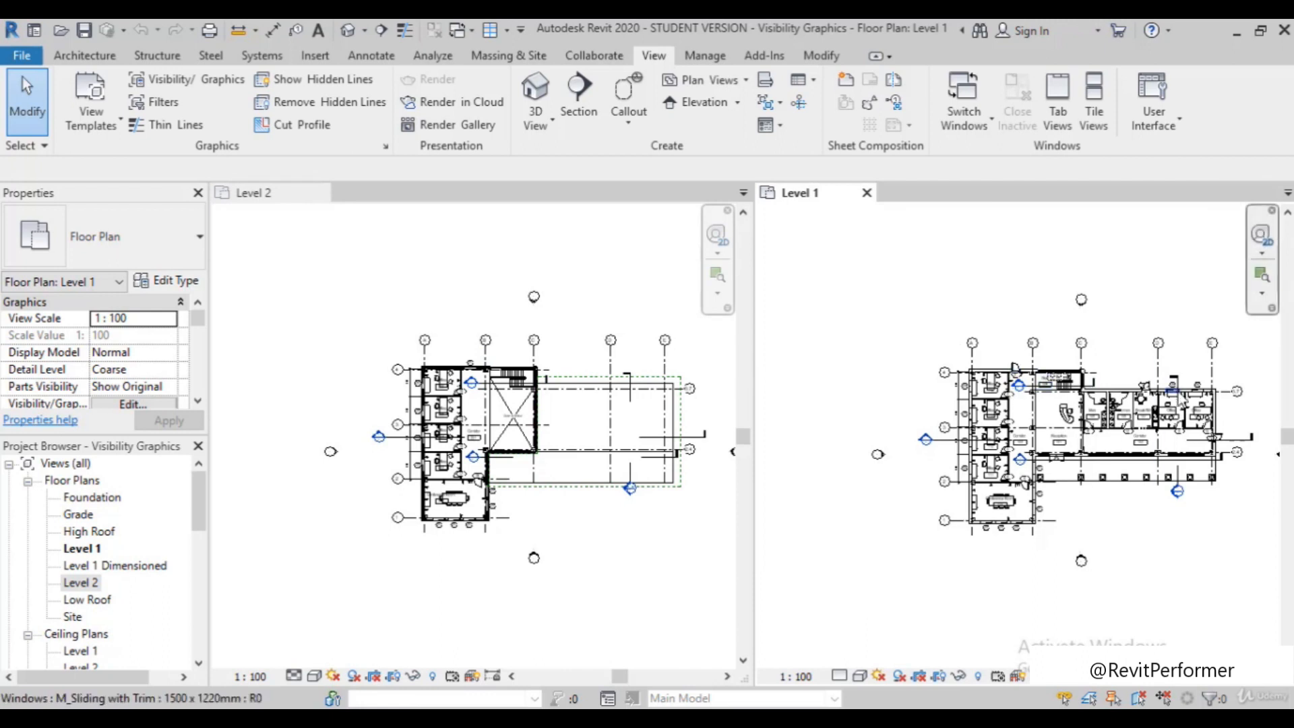
scroll(1171, 390, up, 2)
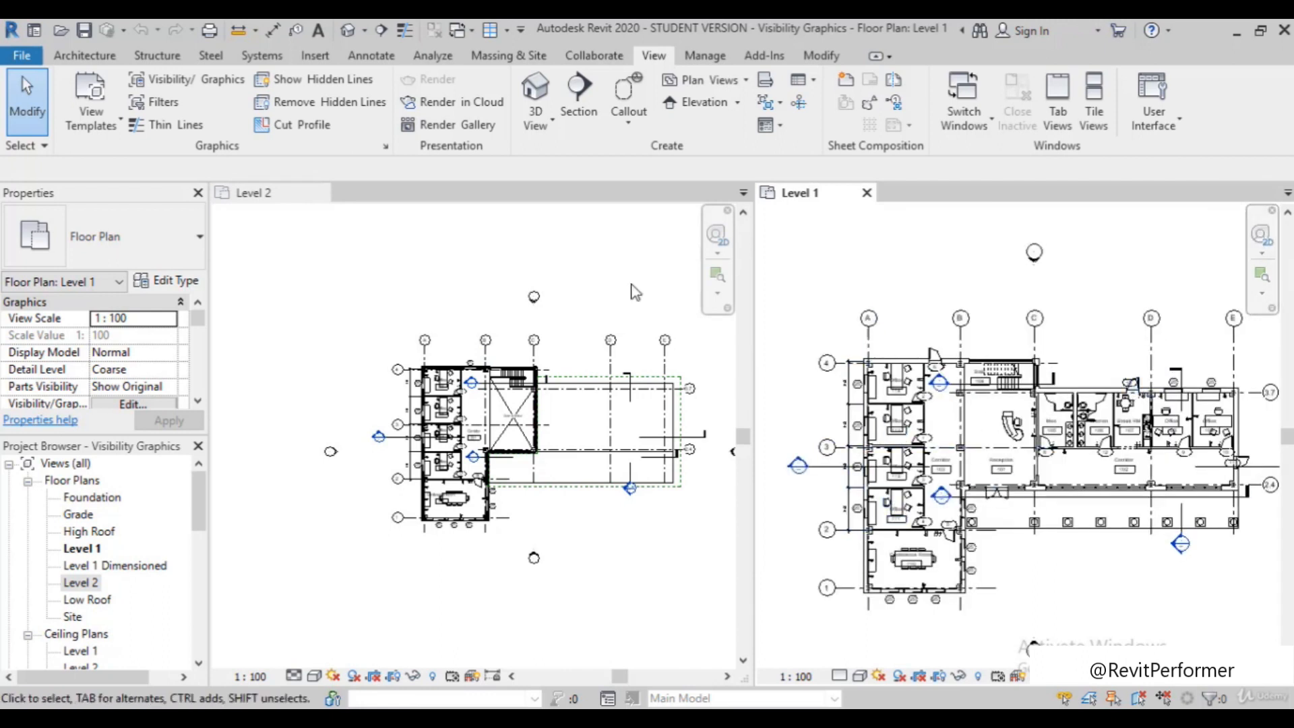
click(180, 90)
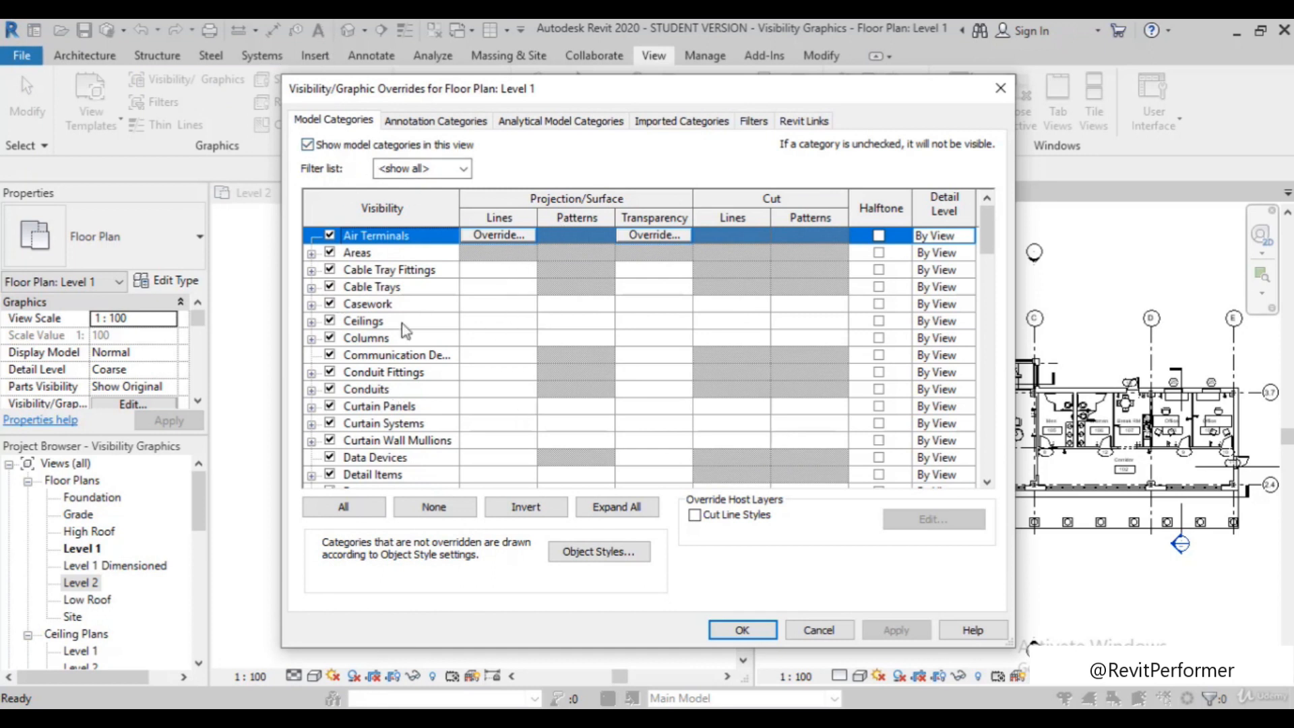
scroll(404, 336, down, 9)
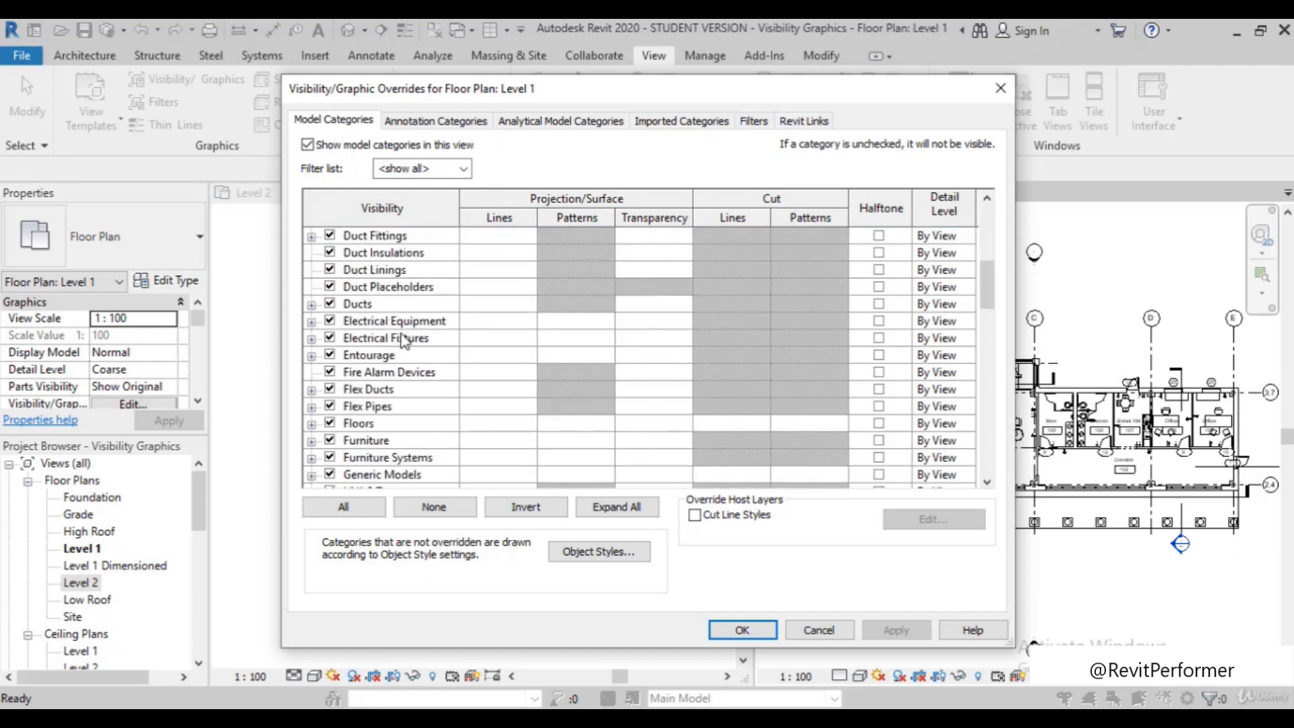
scroll(402, 345, down, 7)
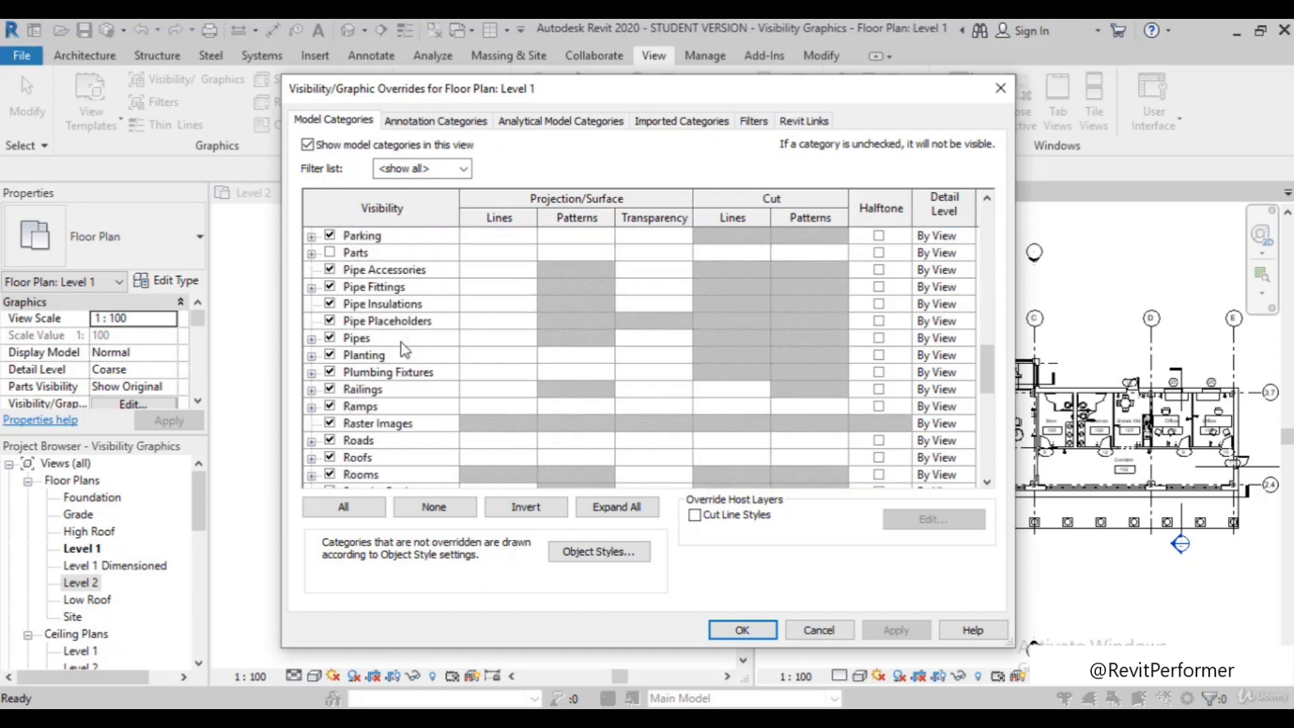
scroll(404, 356, down, 3)
scroll(404, 355, up, 6)
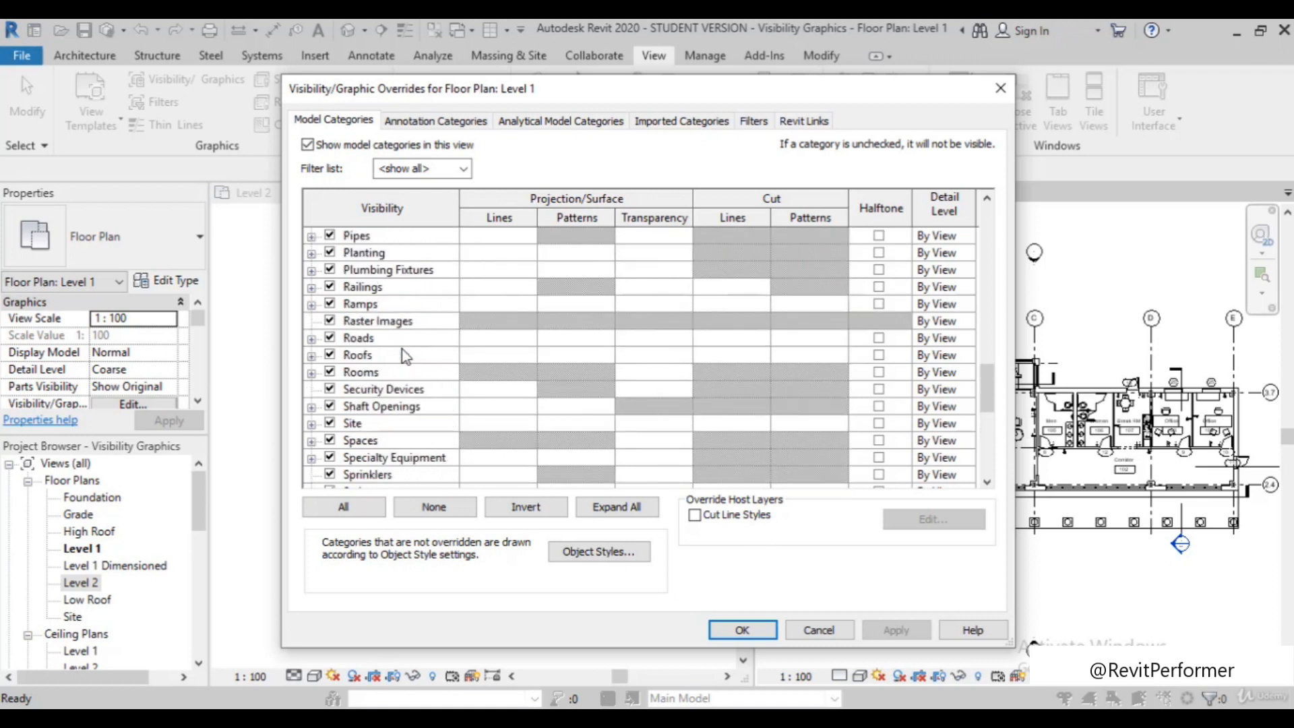
scroll(404, 355, up, 12)
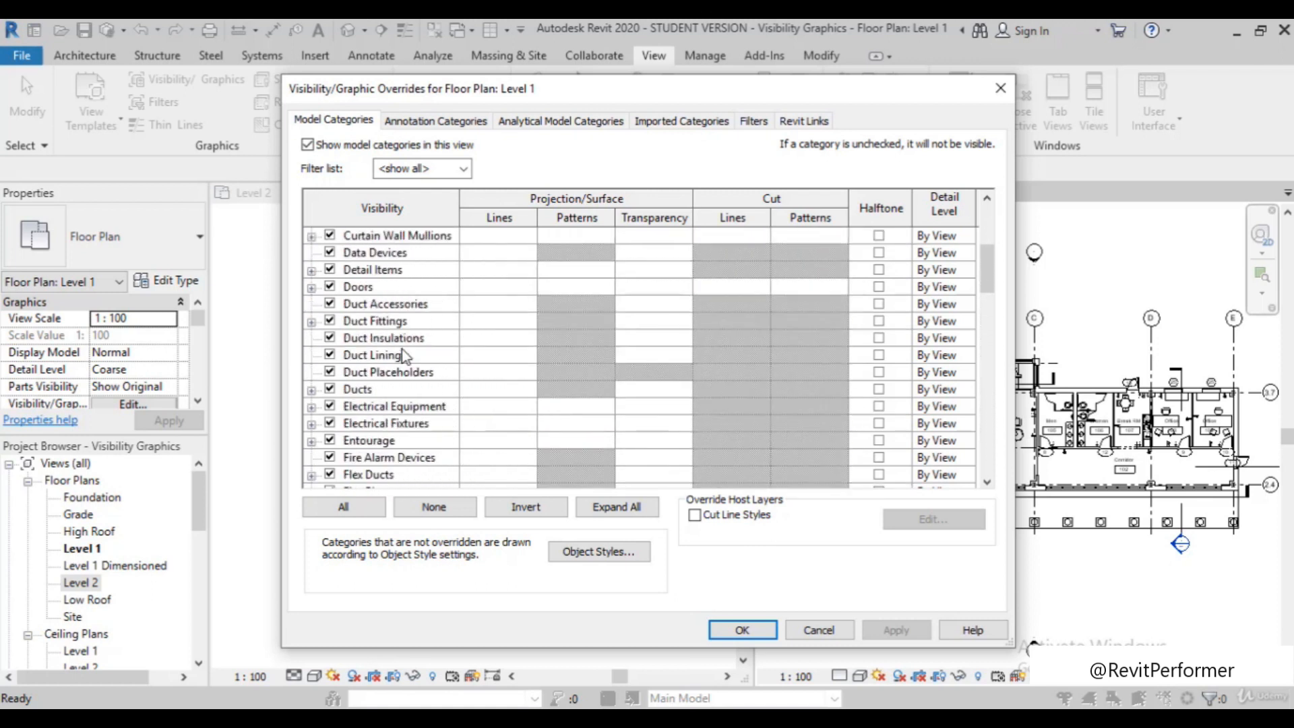
scroll(391, 361, up, 2)
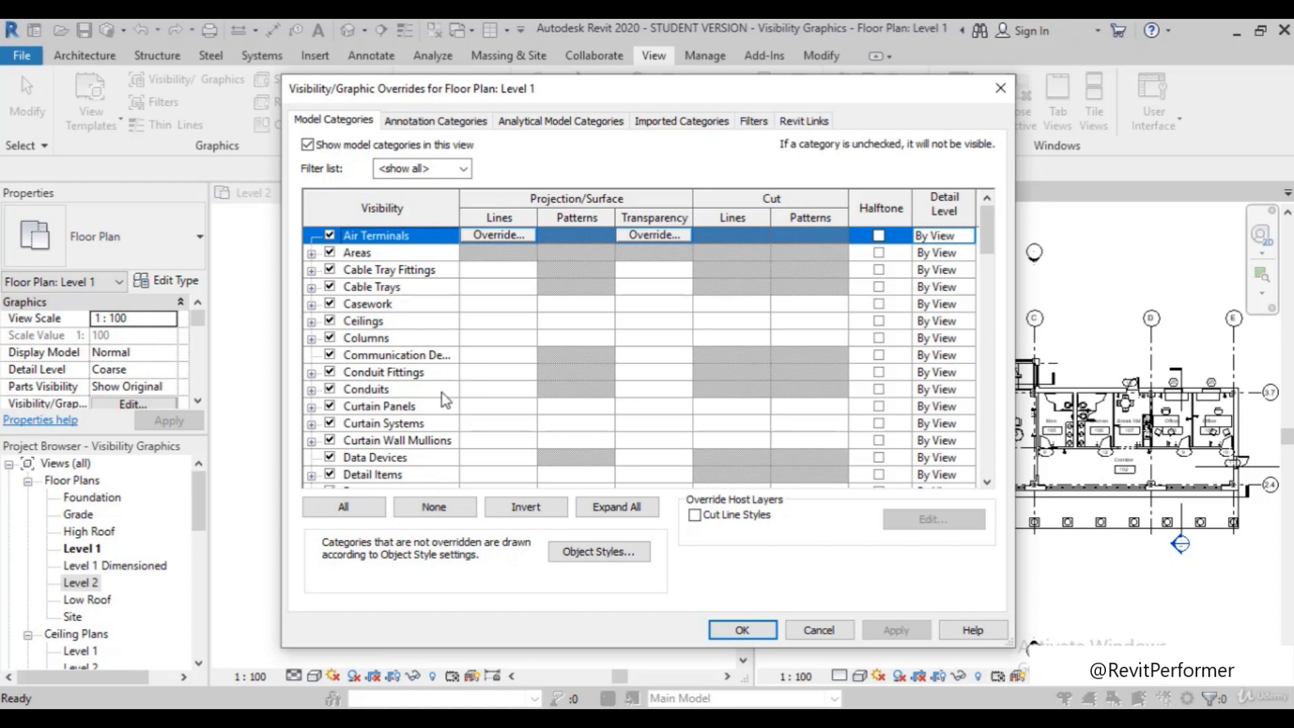
Turn off the visibility of the Doors category in the Level 1 plan and apply the overrides
scroll(465, 394, down, 3)
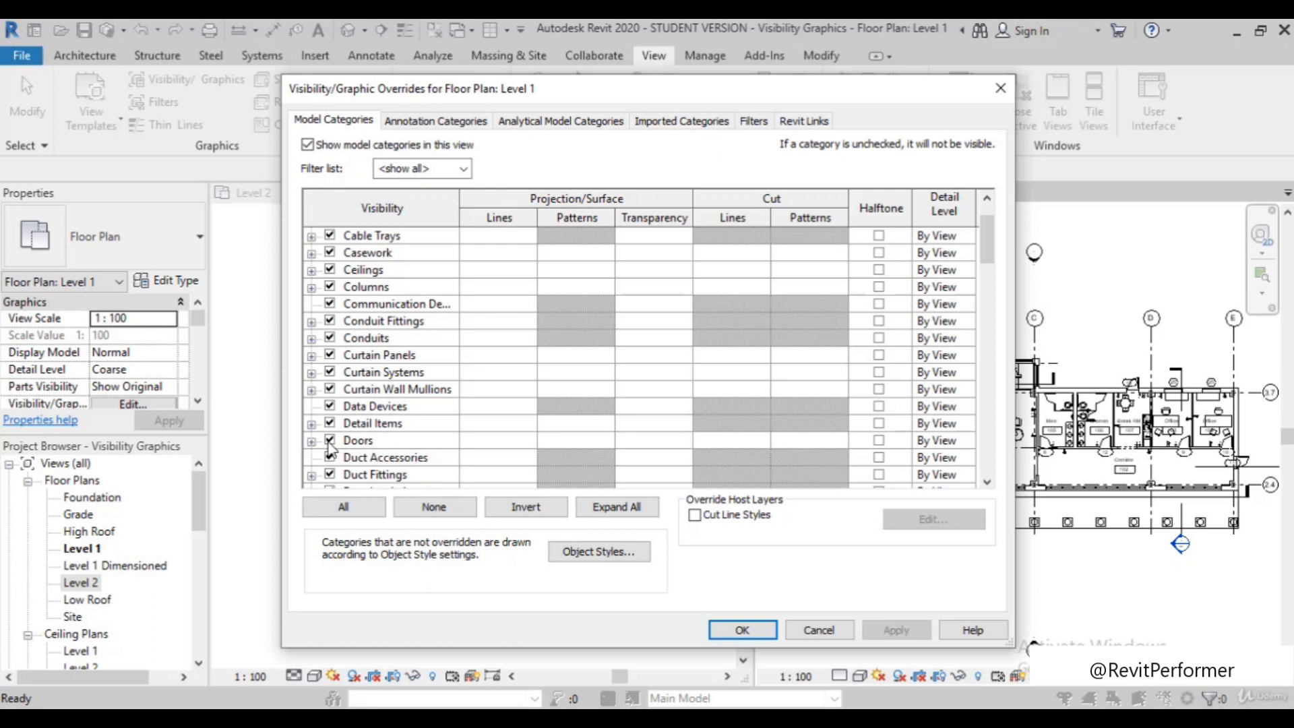
click(329, 440)
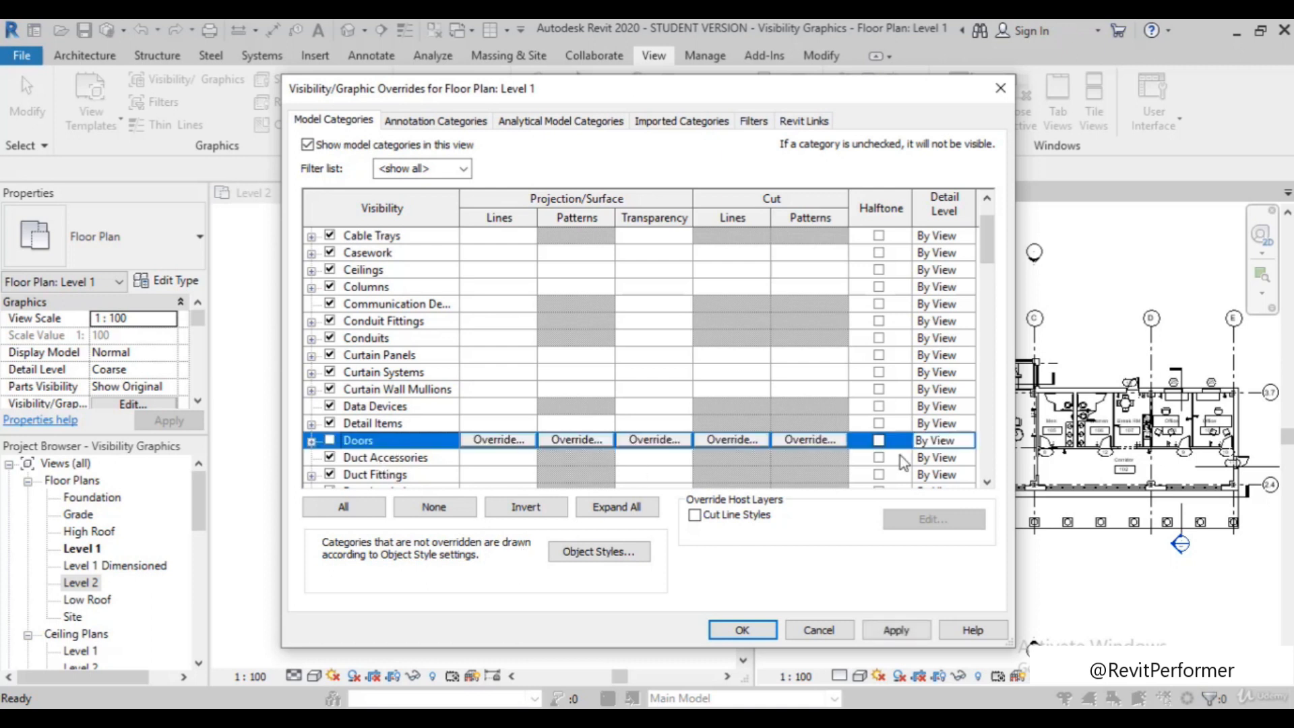
click(903, 630)
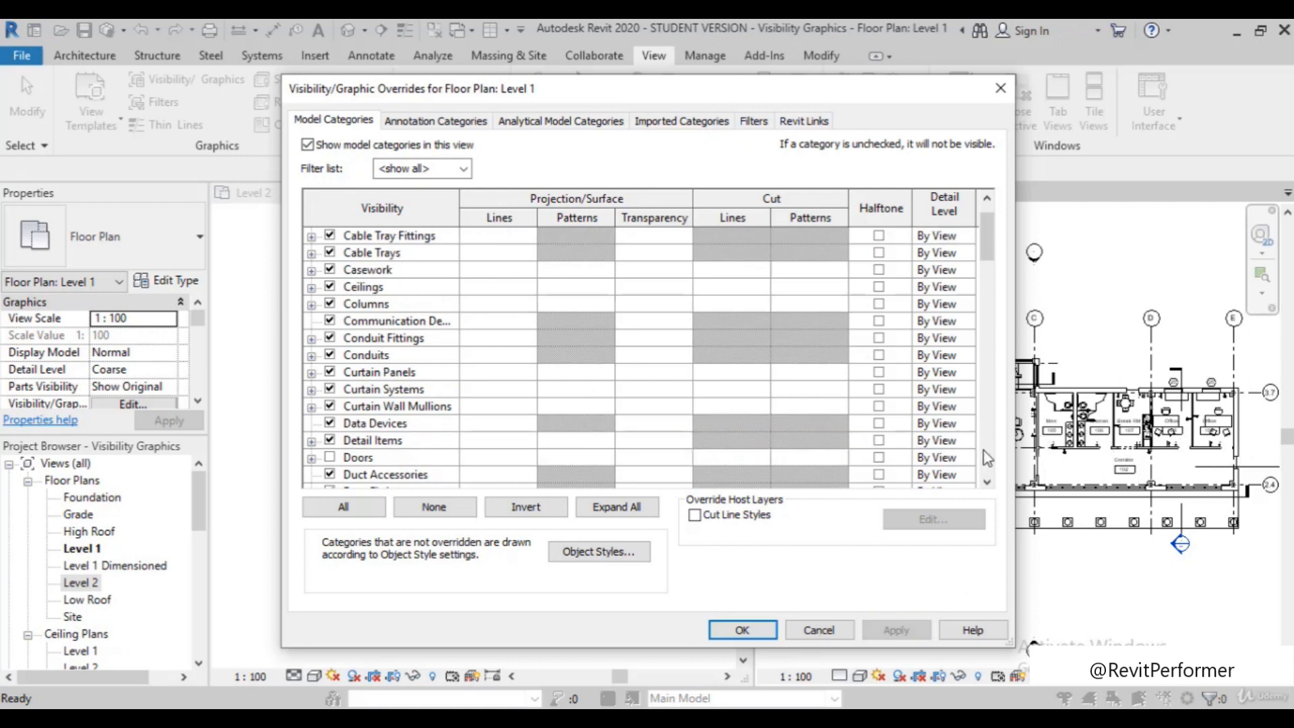
drag(856, 99, 576, 80)
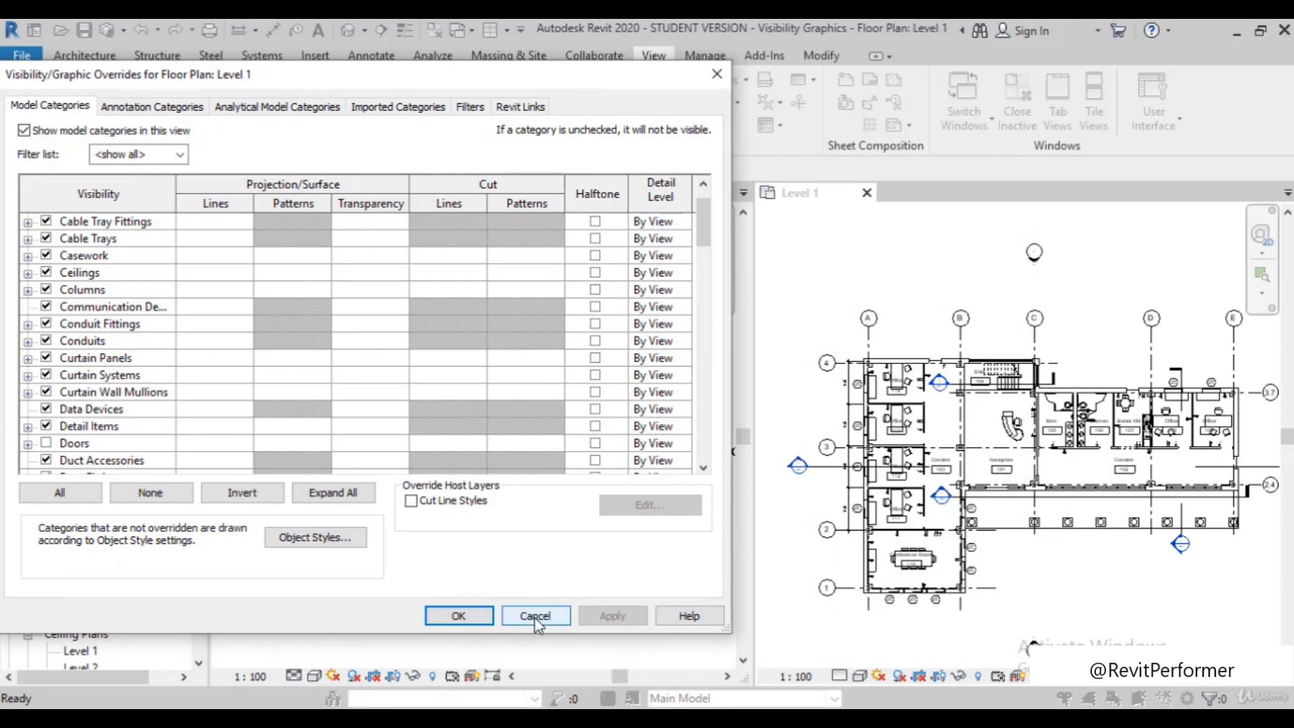
click(458, 615)
Compare the display of doors in the Level 1 plan with the doors in the Level 2 plan
scroll(934, 537, up, 3)
scroll(1008, 532, down, 2)
scroll(1031, 425, up, 3)
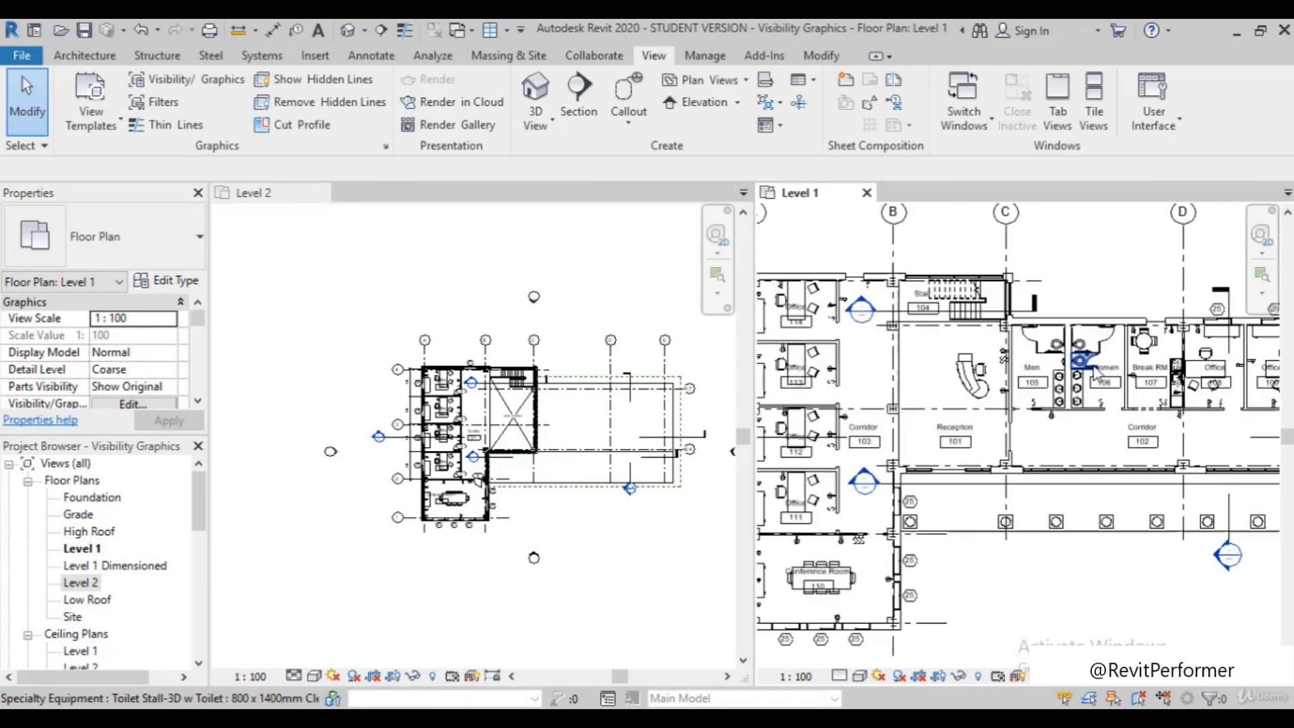
scroll(1020, 423, down, 3)
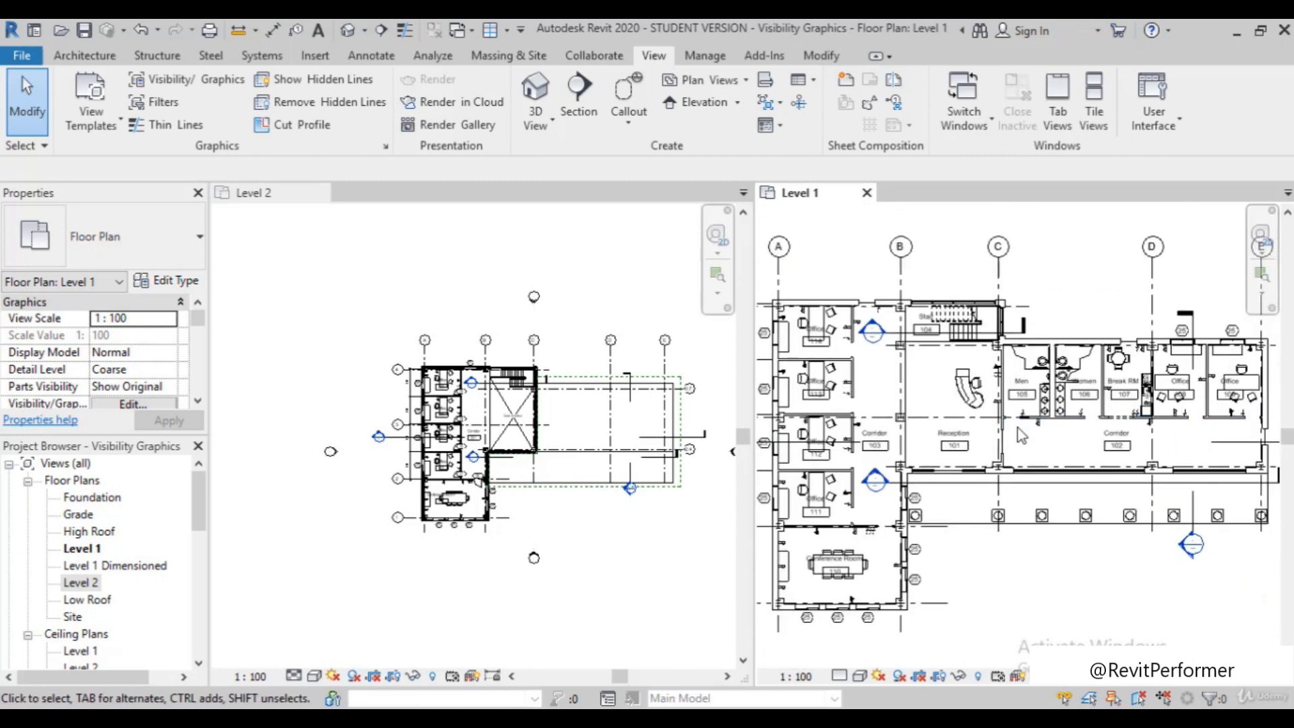
scroll(843, 250, up, 4)
scroll(866, 270, down, 1)
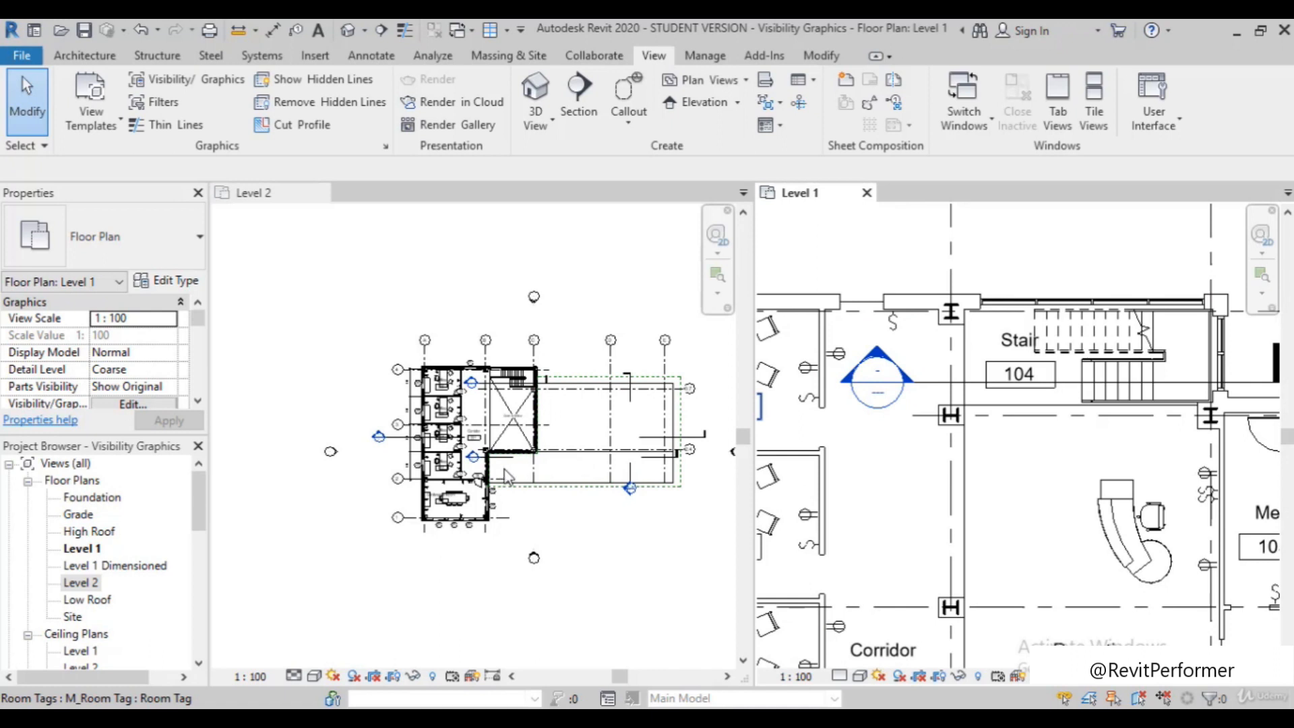
scroll(503, 458, up, 2)
scroll(504, 461, up, 2)
scroll(431, 539, down, 1)
scroll(402, 578, up, 1)
scroll(403, 578, up, 1)
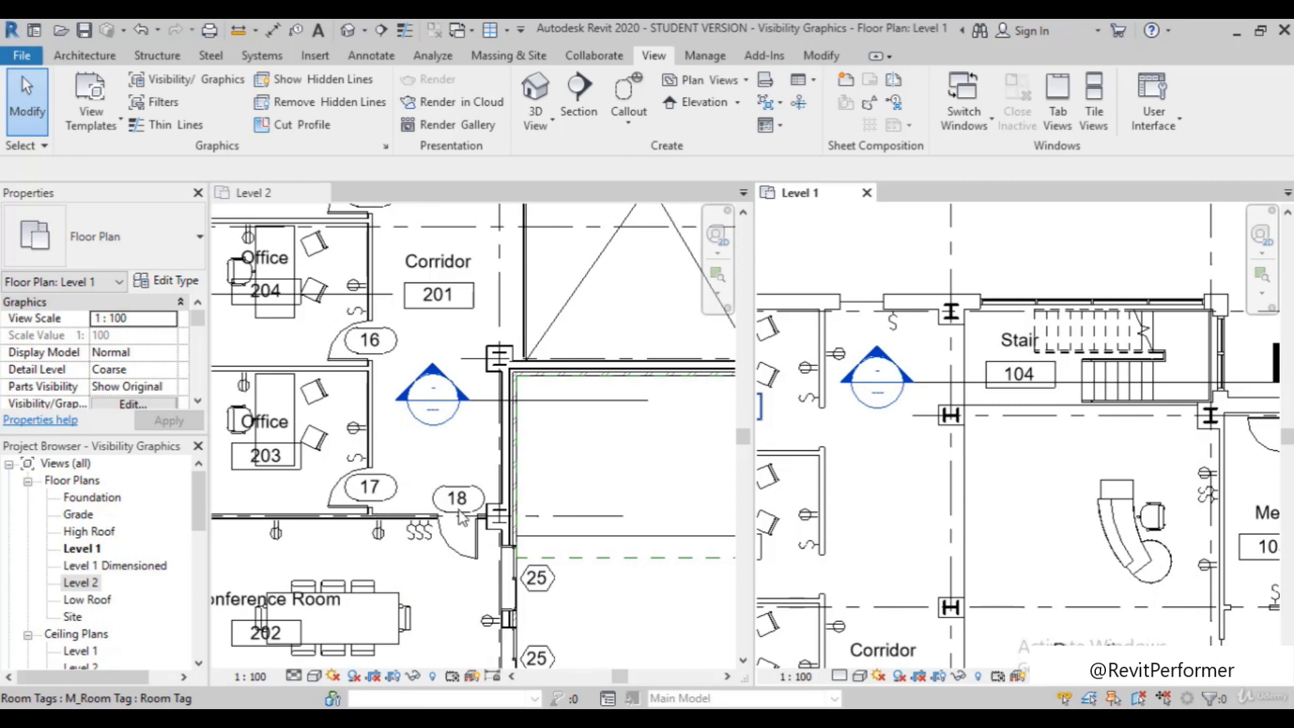
Compare the overall Level 2 and Level 1 floor plans side by side, with each whole building in view
scroll(461, 517, down, 5)
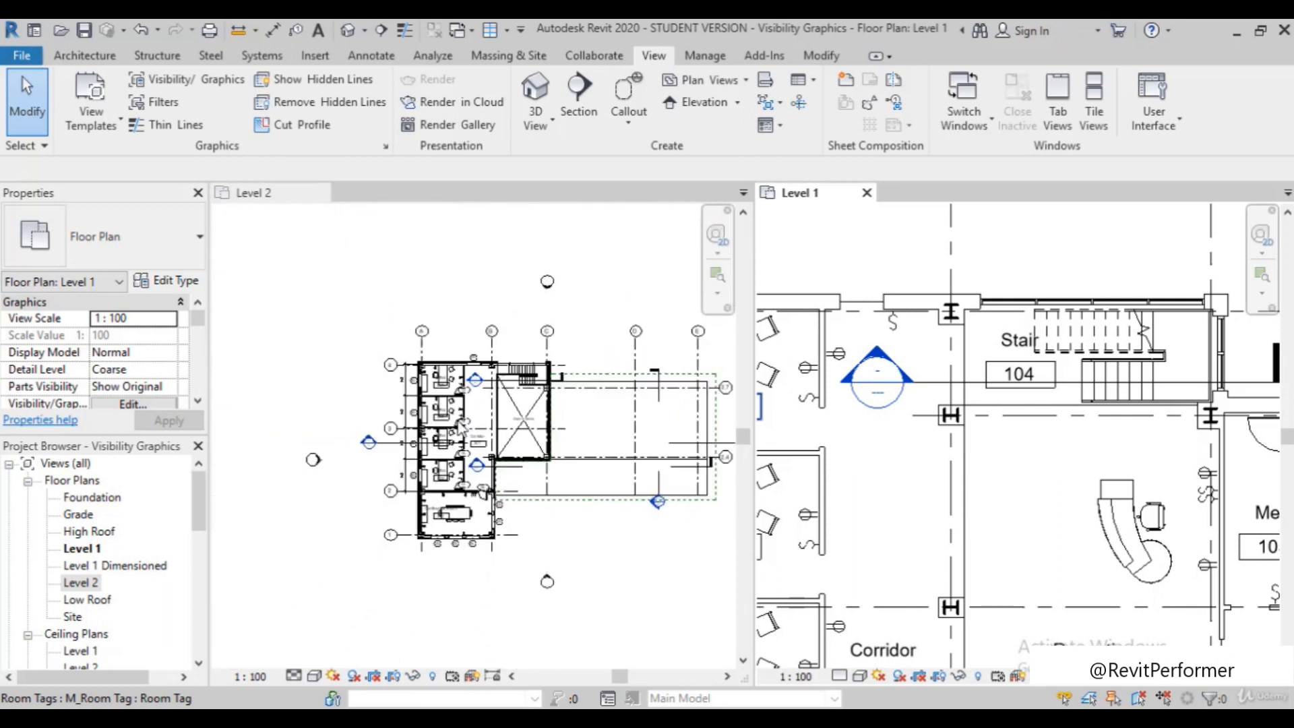
scroll(461, 424, up, 2)
scroll(988, 512, up, 2)
scroll(986, 511, down, 3)
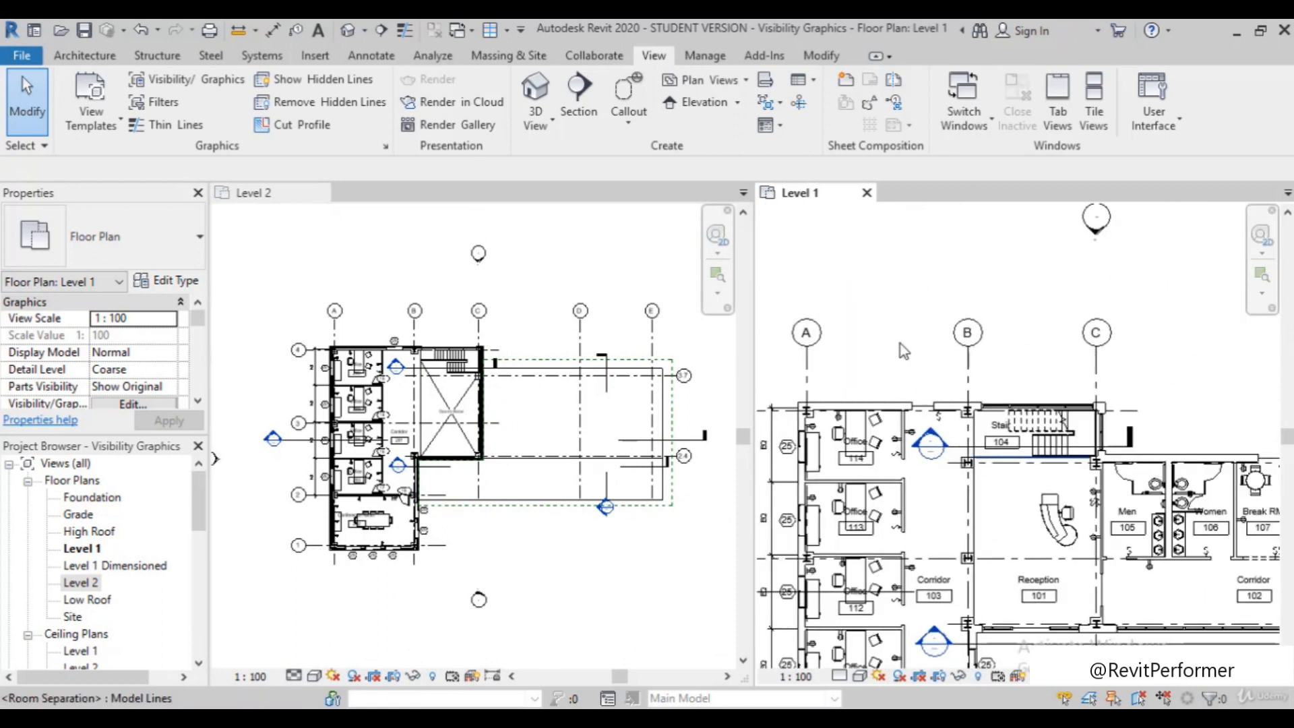
scroll(900, 345, down, 3)
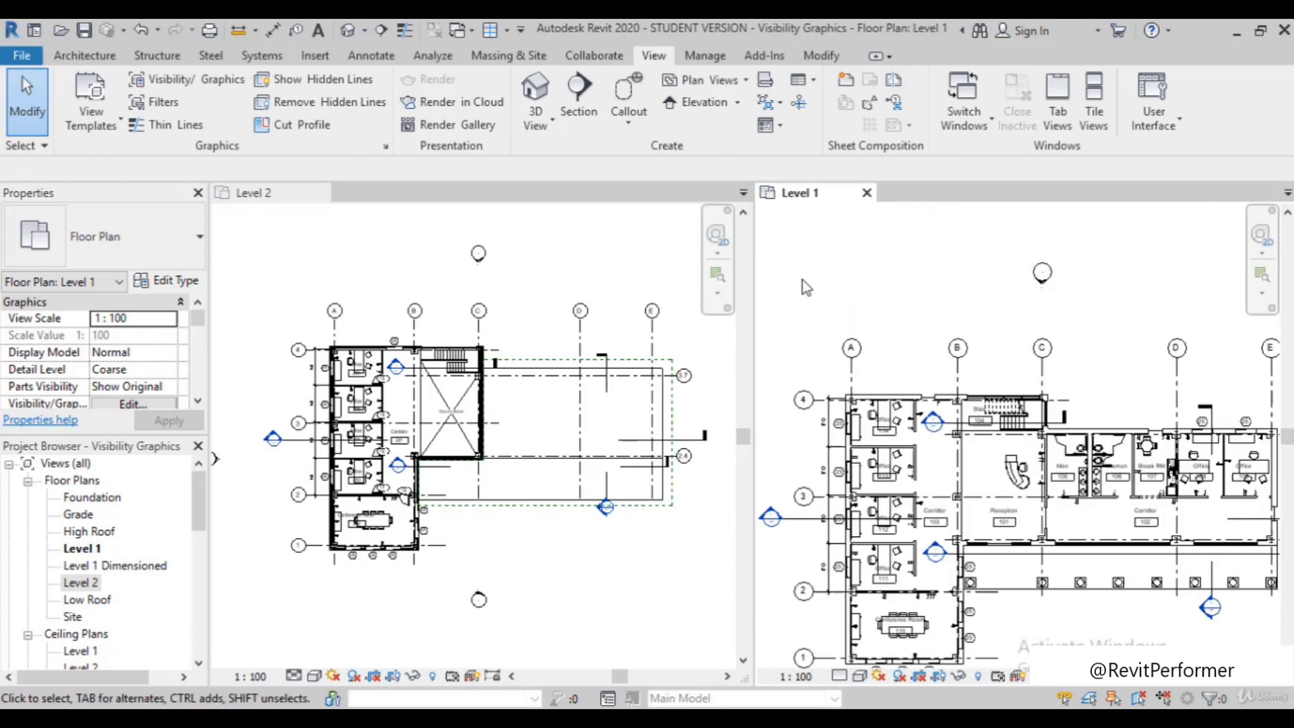
scroll(806, 286, down, 1)
scroll(962, 627, up, 1)
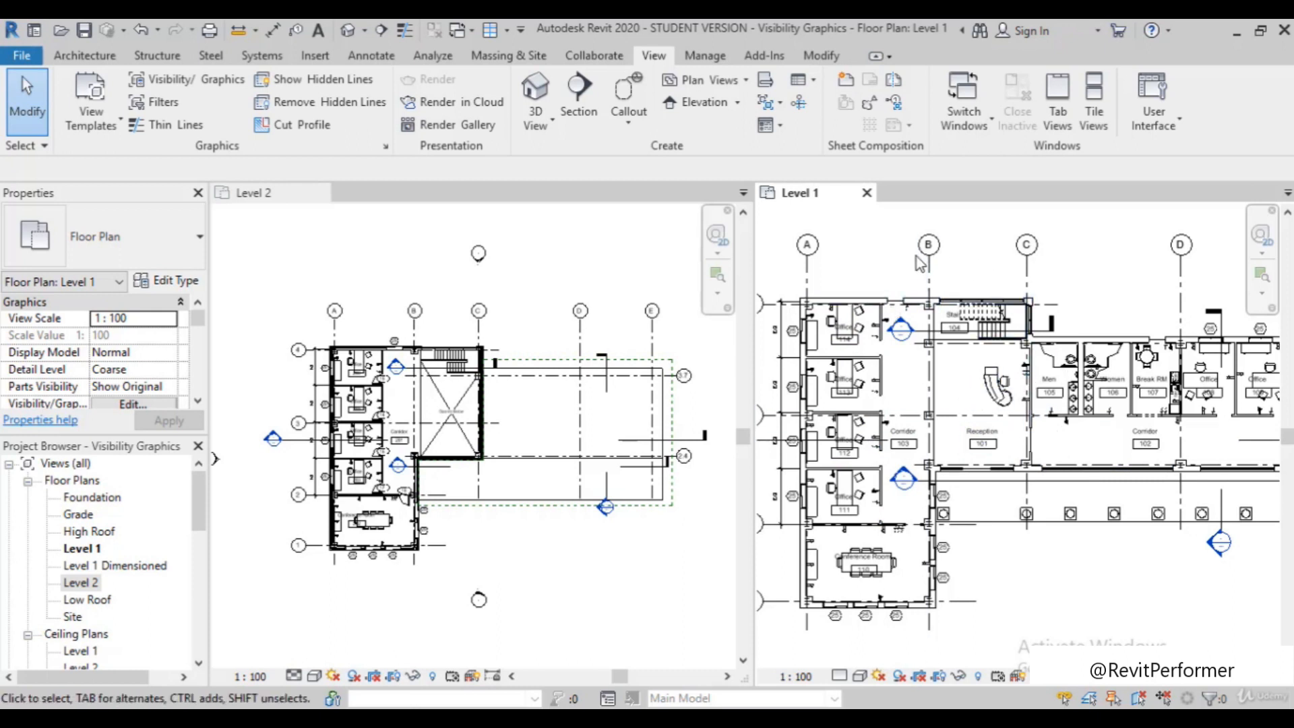
scroll(897, 395, down, 1)
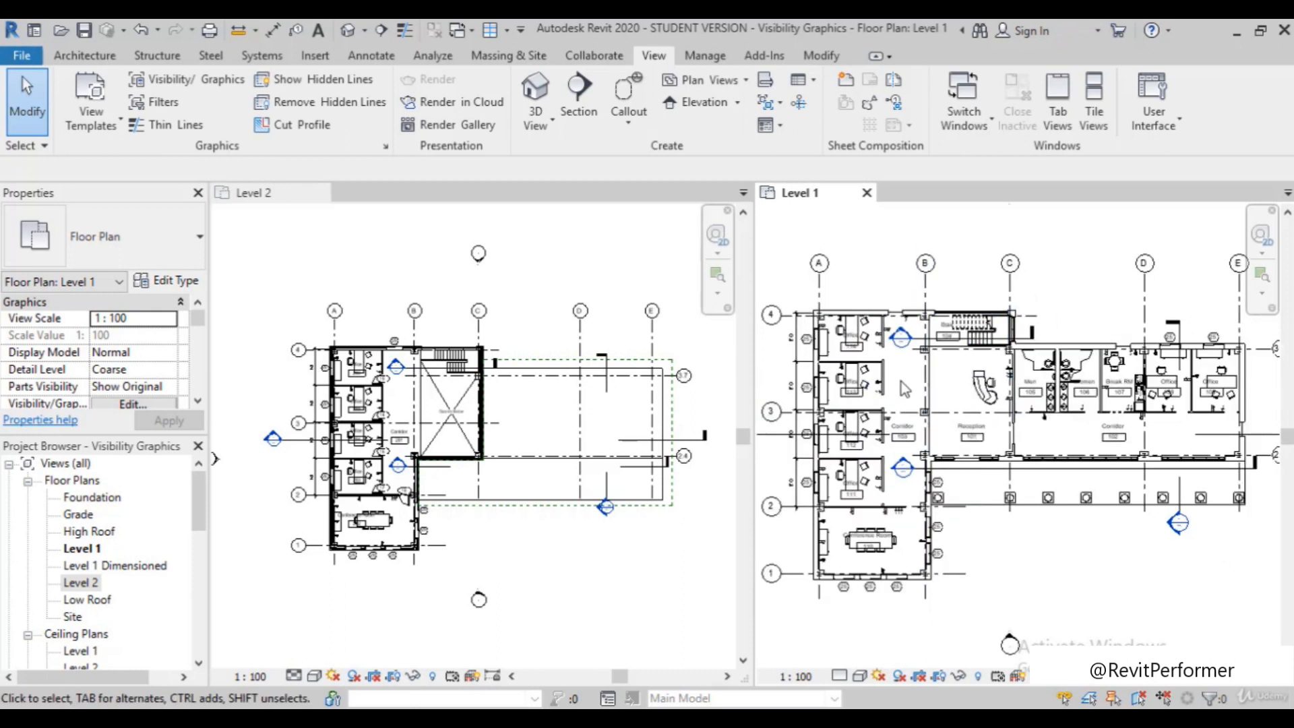
Turn the visibility of the Doors category back on in the Level 1 plan's Visibility/Graphic Overrides and apply it
key(v)
key(g)
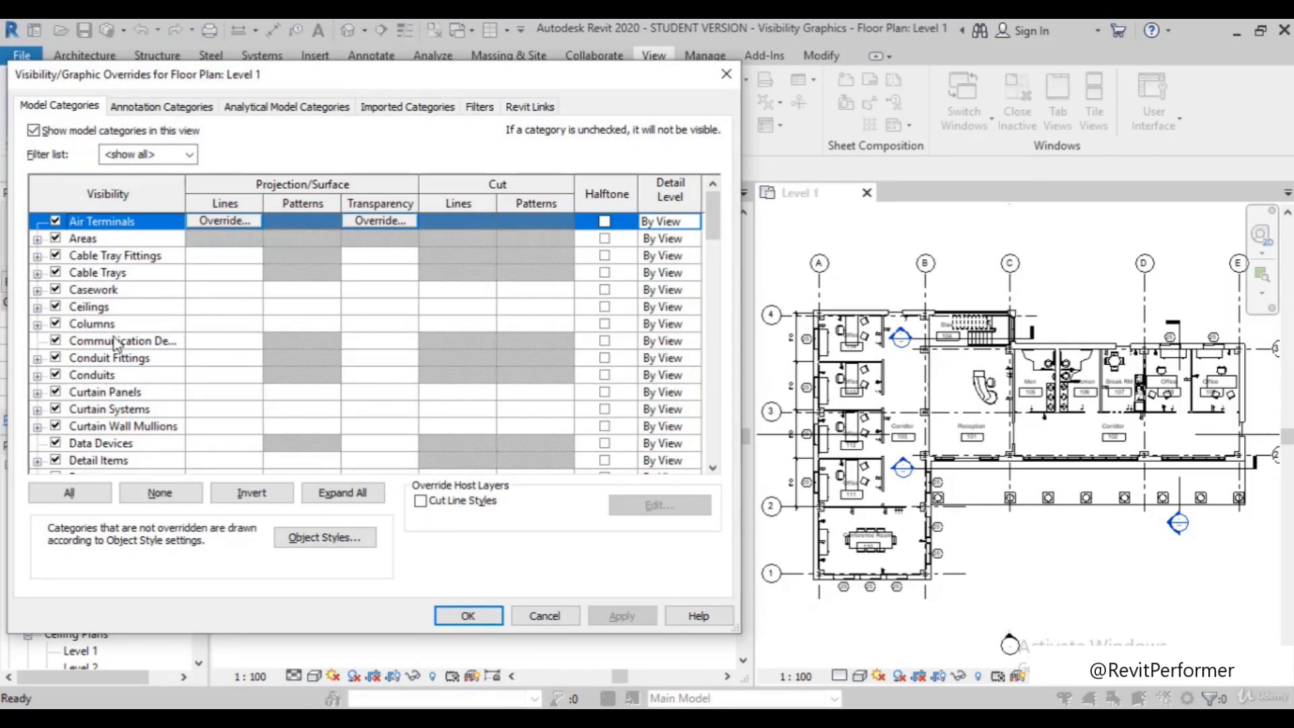
scroll(154, 367, down, 1)
scroll(106, 377, down, 1)
click(56, 443)
click(56, 445)
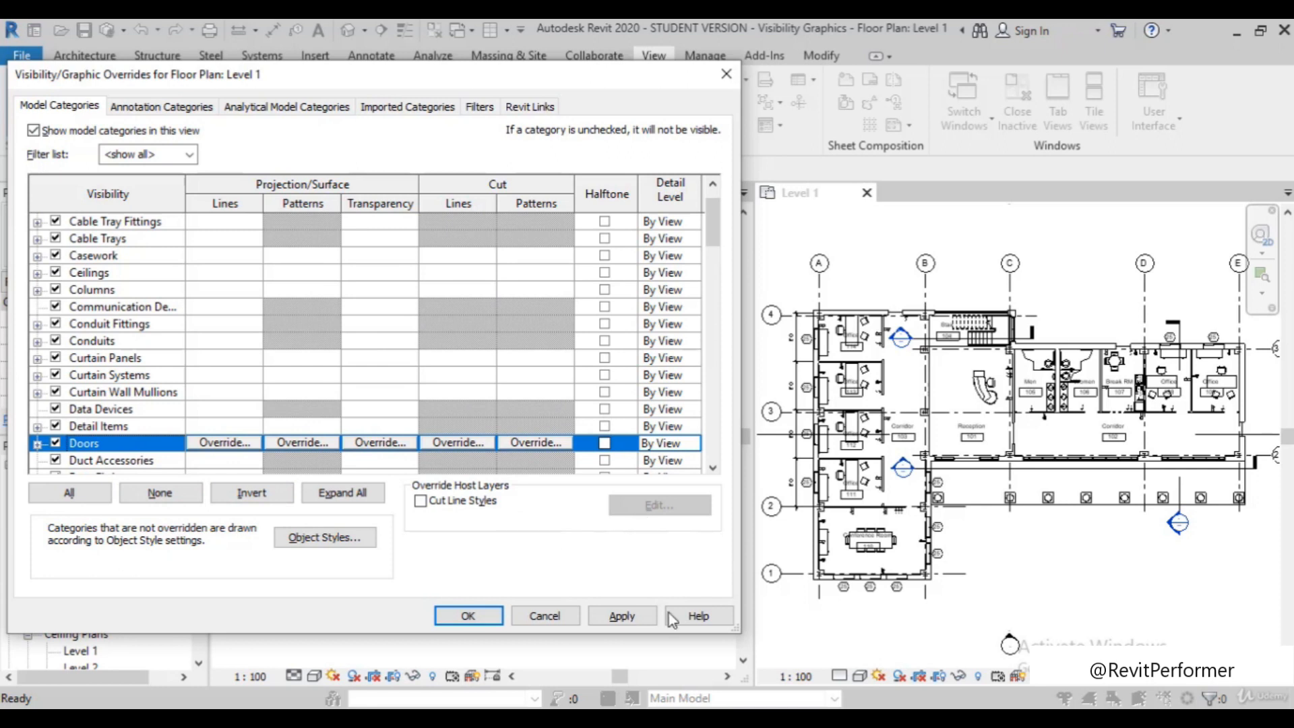
click(620, 615)
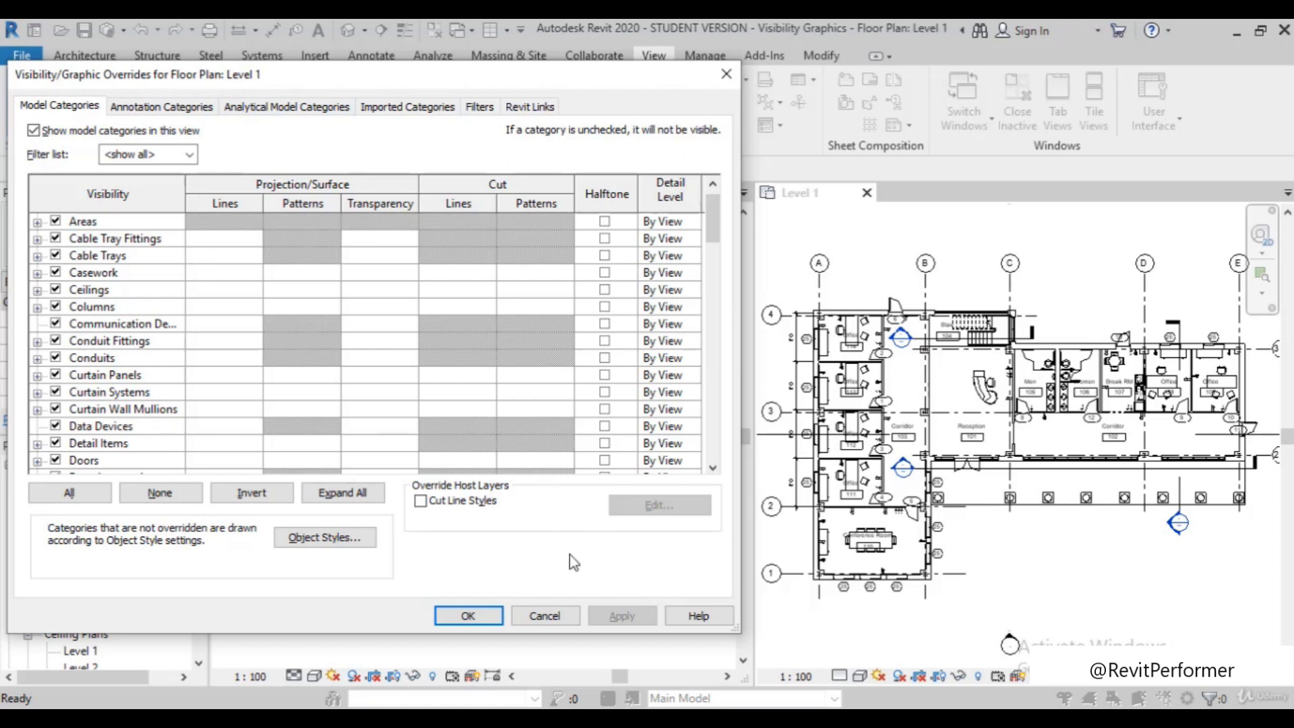
Examine the pattern, color and weight options of the projection line override for Ceilings, then cancel the Visibility/Graphic Overrides
scroll(450, 411, down, 1)
scroll(450, 410, up, 1)
click(87, 291)
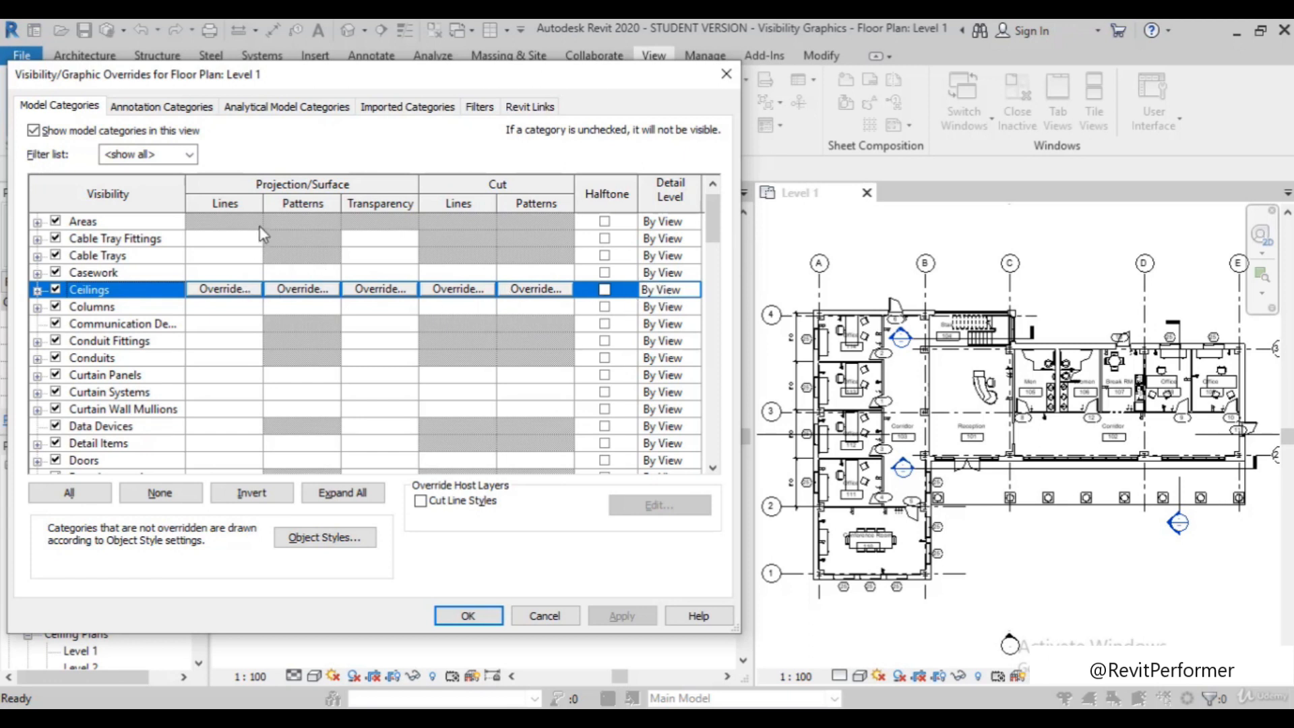
click(256, 290)
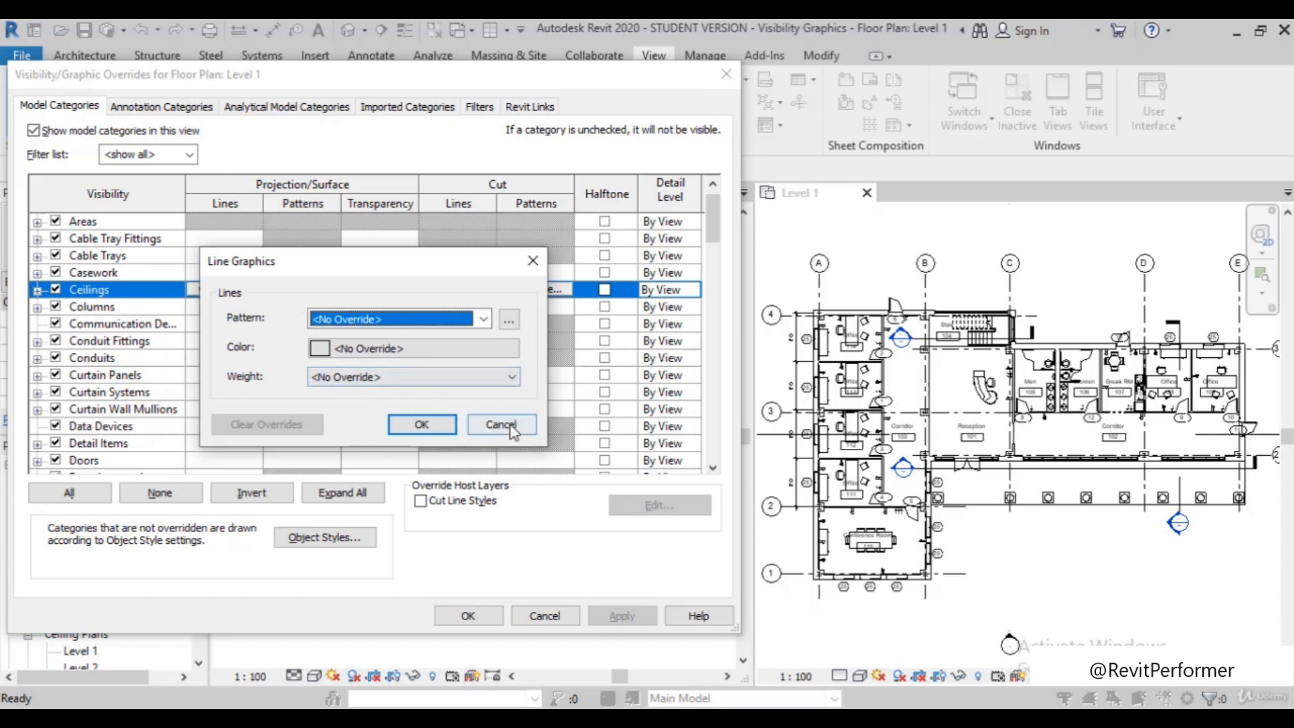
click(439, 423)
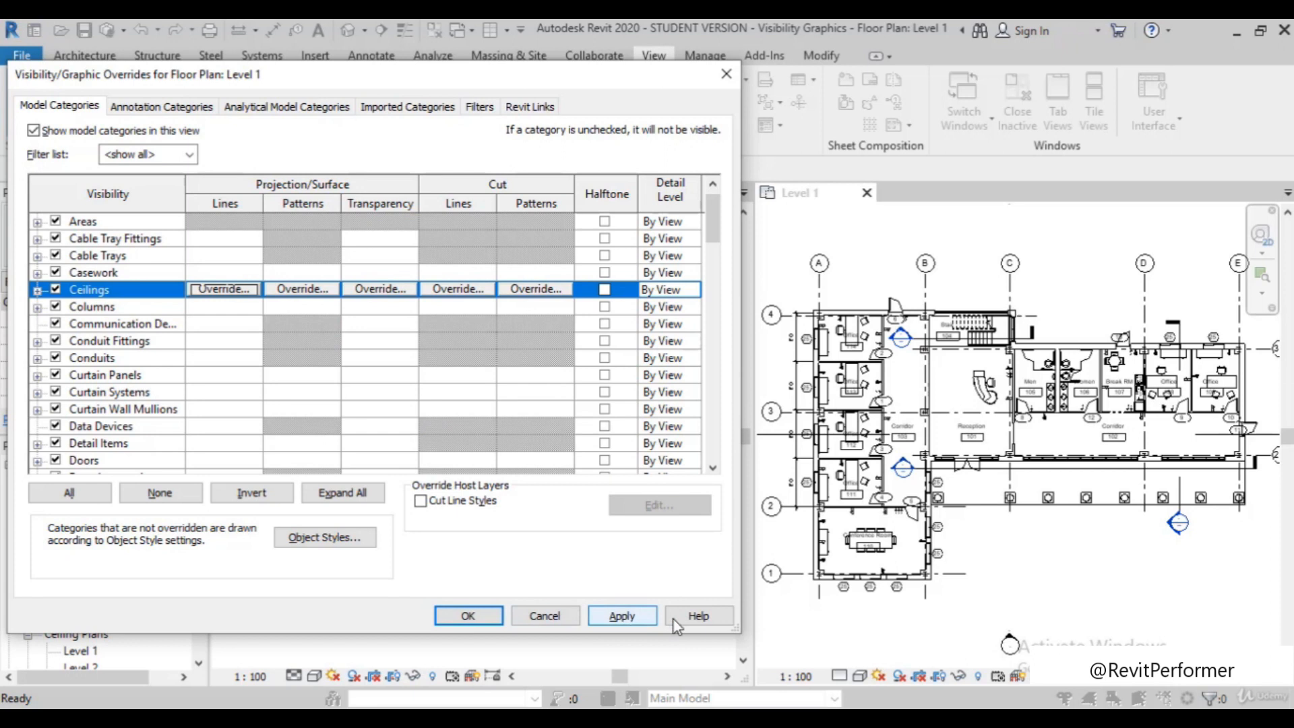
click(570, 616)
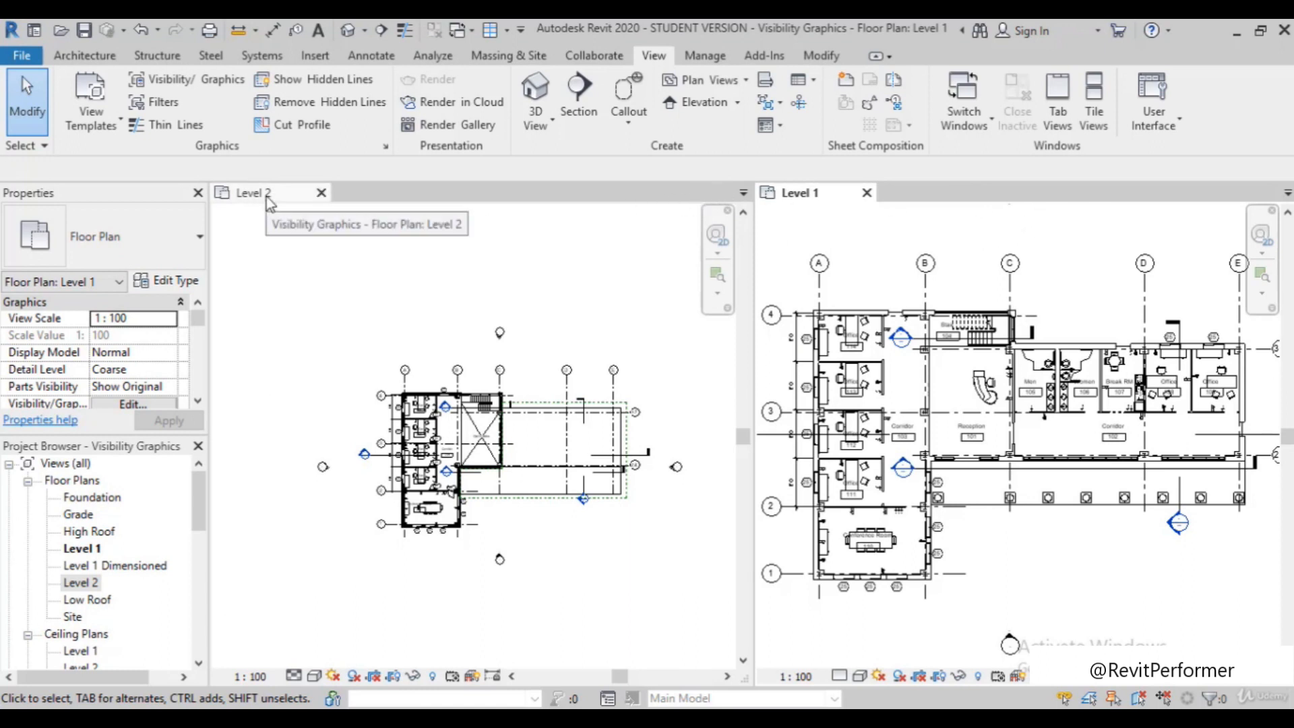
Close the Level 2 plan and bring the whole Level 1 floor plan into view
click(318, 194)
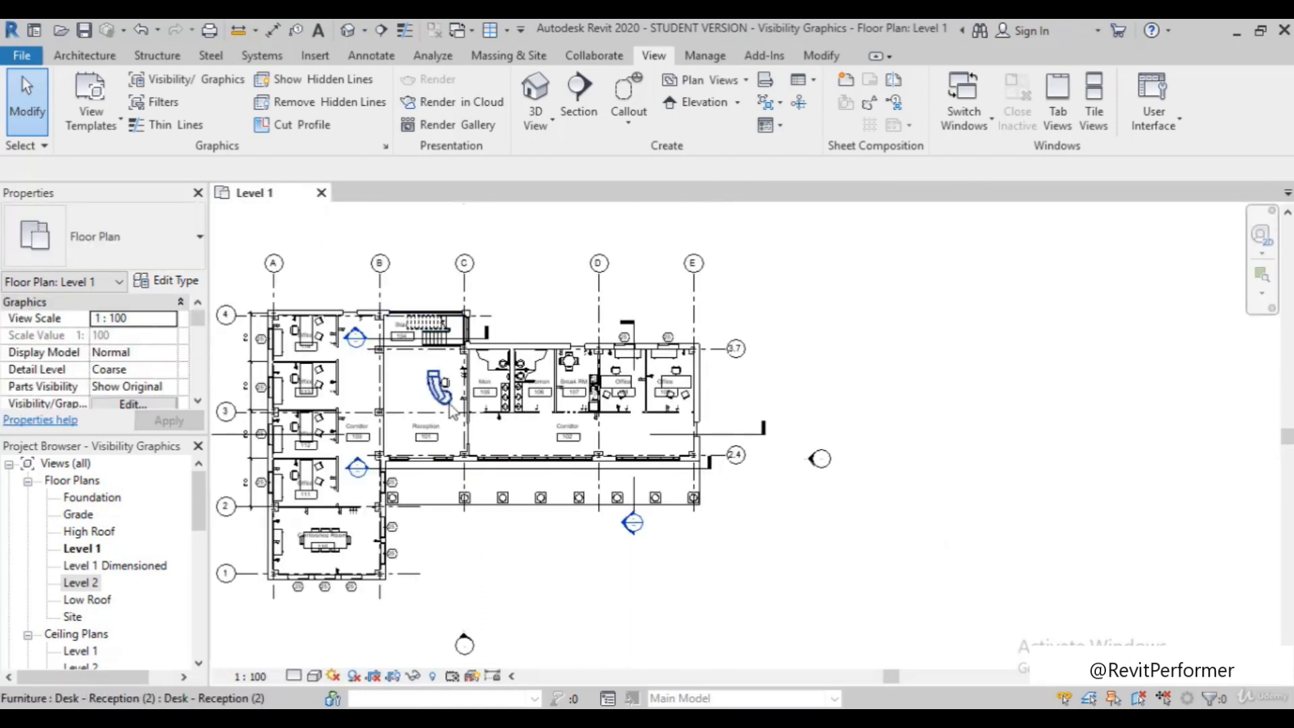
scroll(628, 420, down, 4)
scroll(378, 435, up, 3)
scroll(489, 432, up, 3)
scroll(307, 455, down, 2)
scroll(407, 442, up, 1)
scroll(472, 374, up, 1)
scroll(404, 371, down, 1)
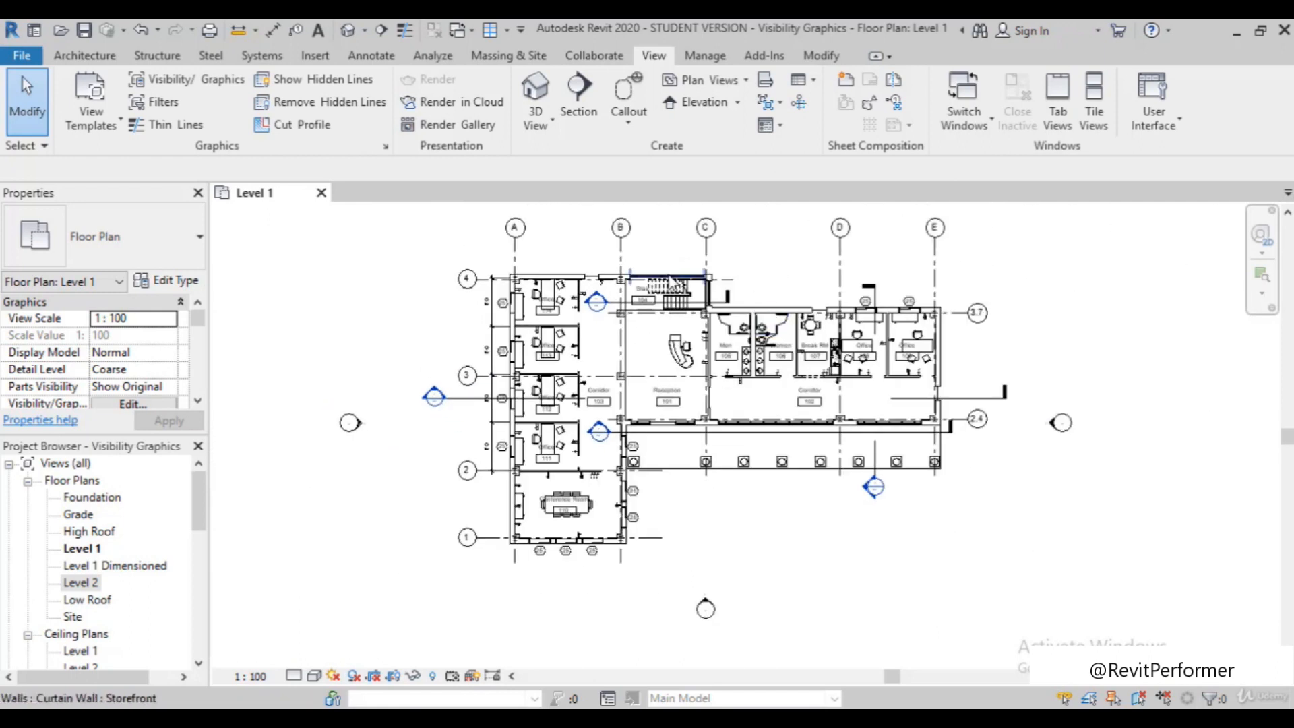
scroll(748, 274, up, 1)
scroll(741, 279, down, 1)
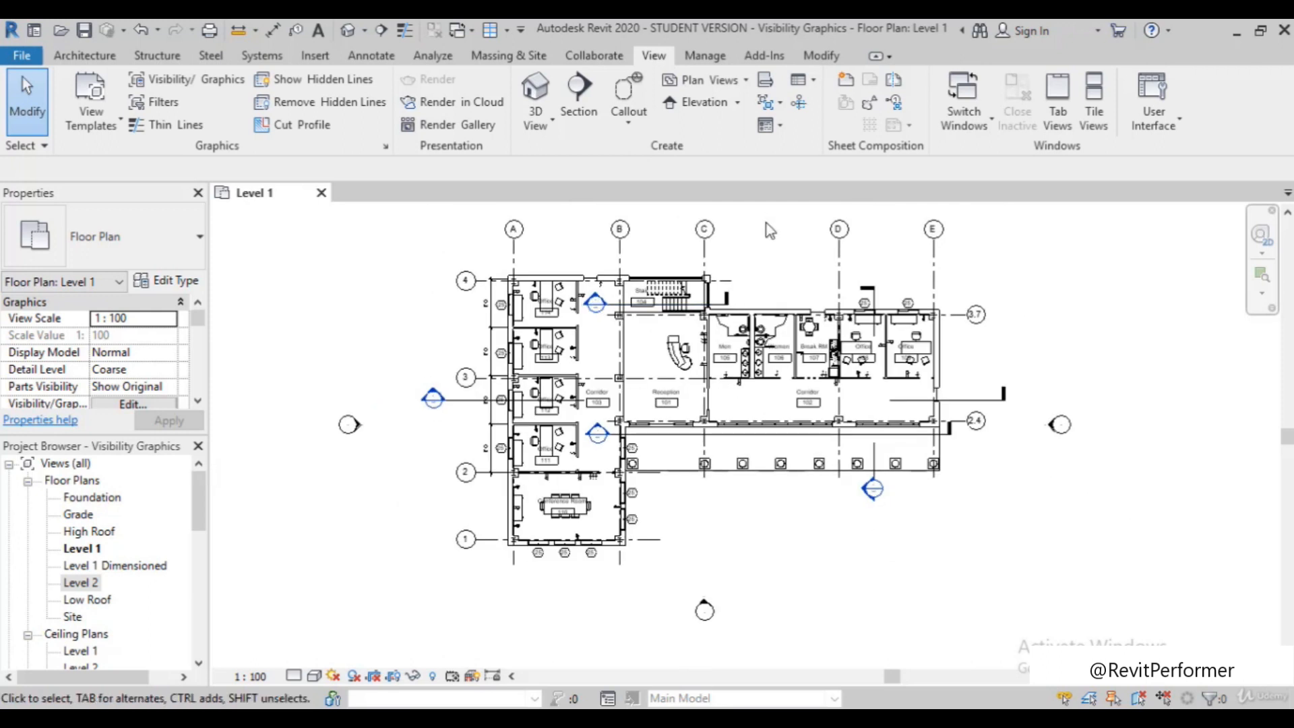
scroll(766, 224, up, 2)
scroll(735, 246, down, 1)
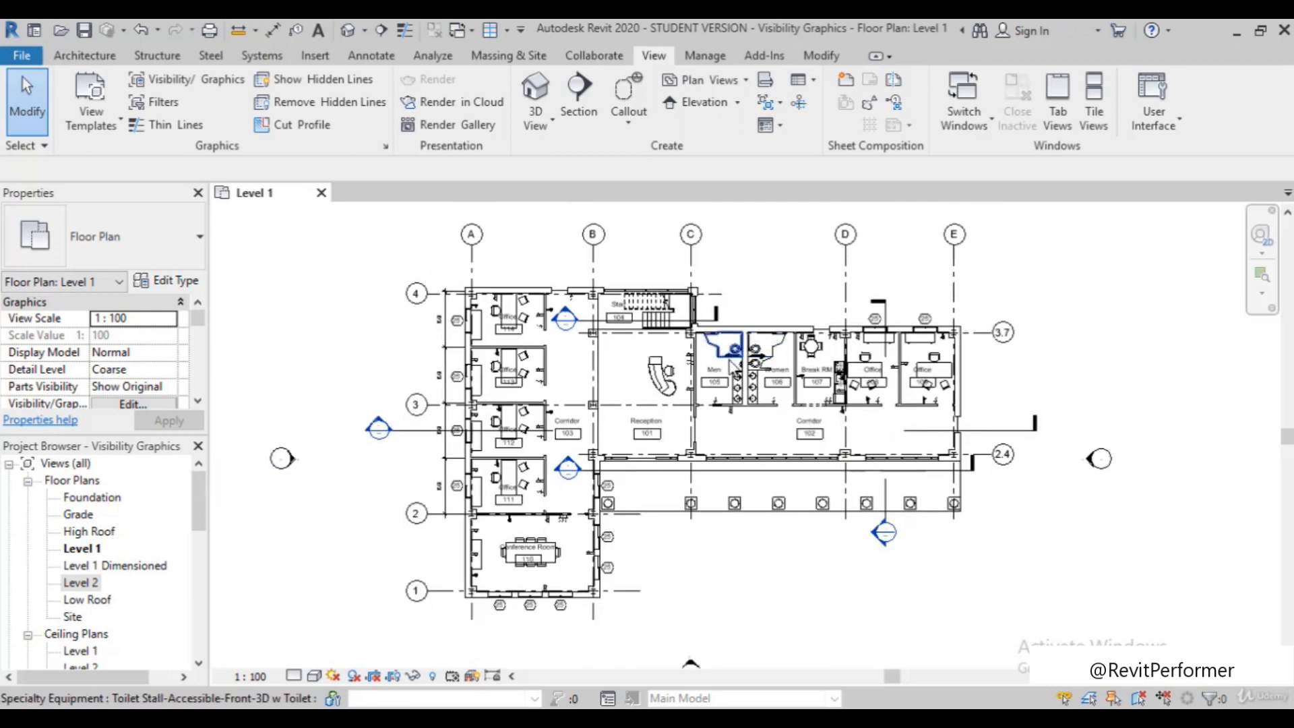
Duplicate the Level 1 floor plan as an independent view without its detailing
click(82, 549)
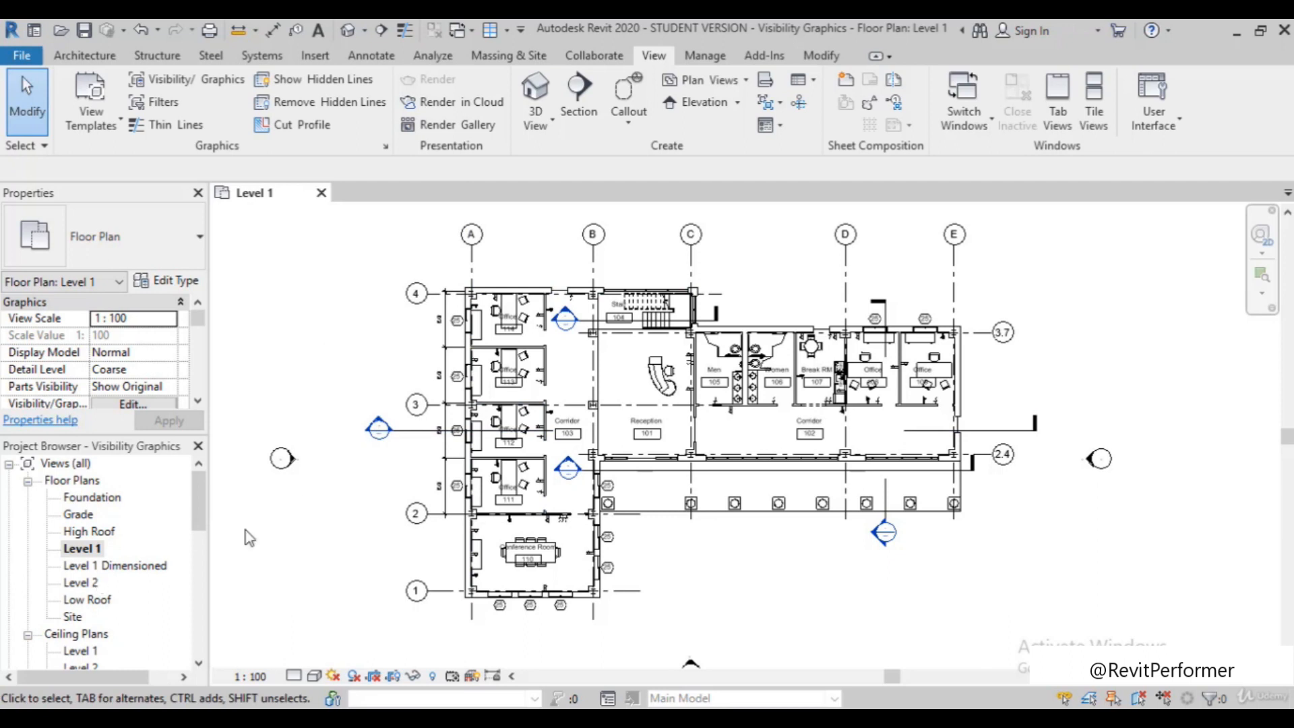
click(83, 549)
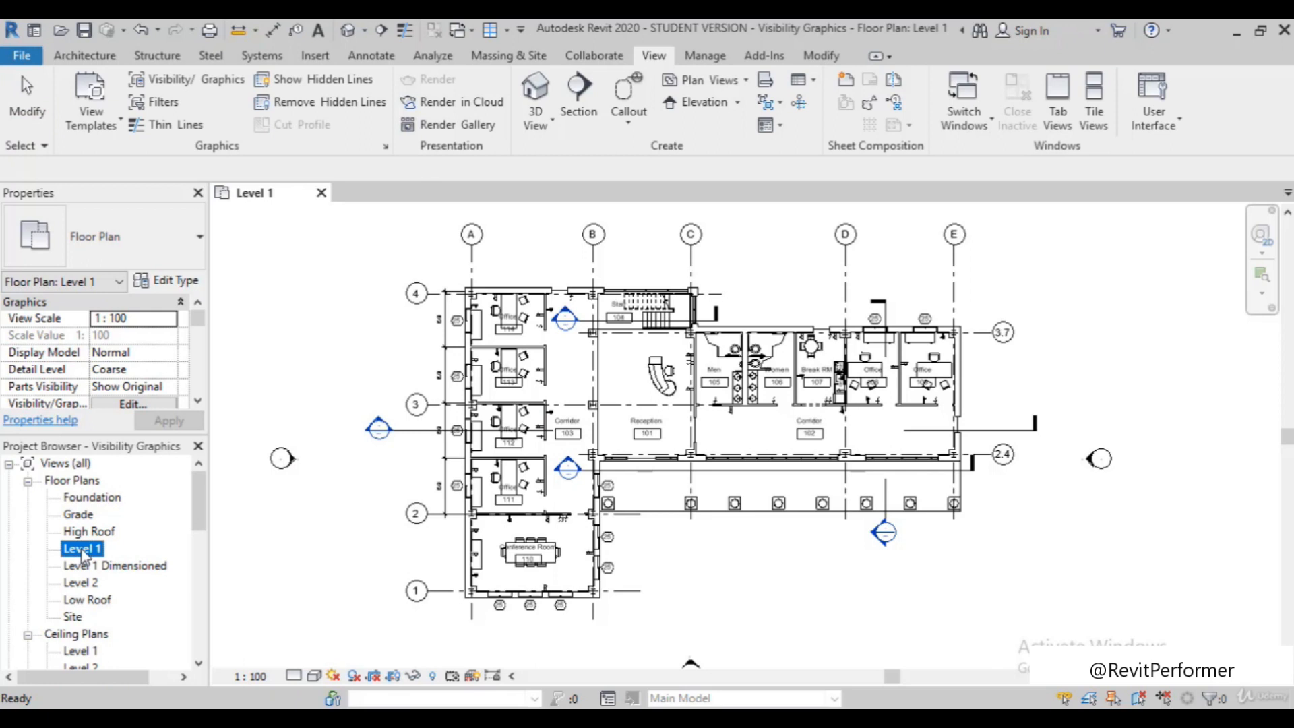
right_click(82, 549)
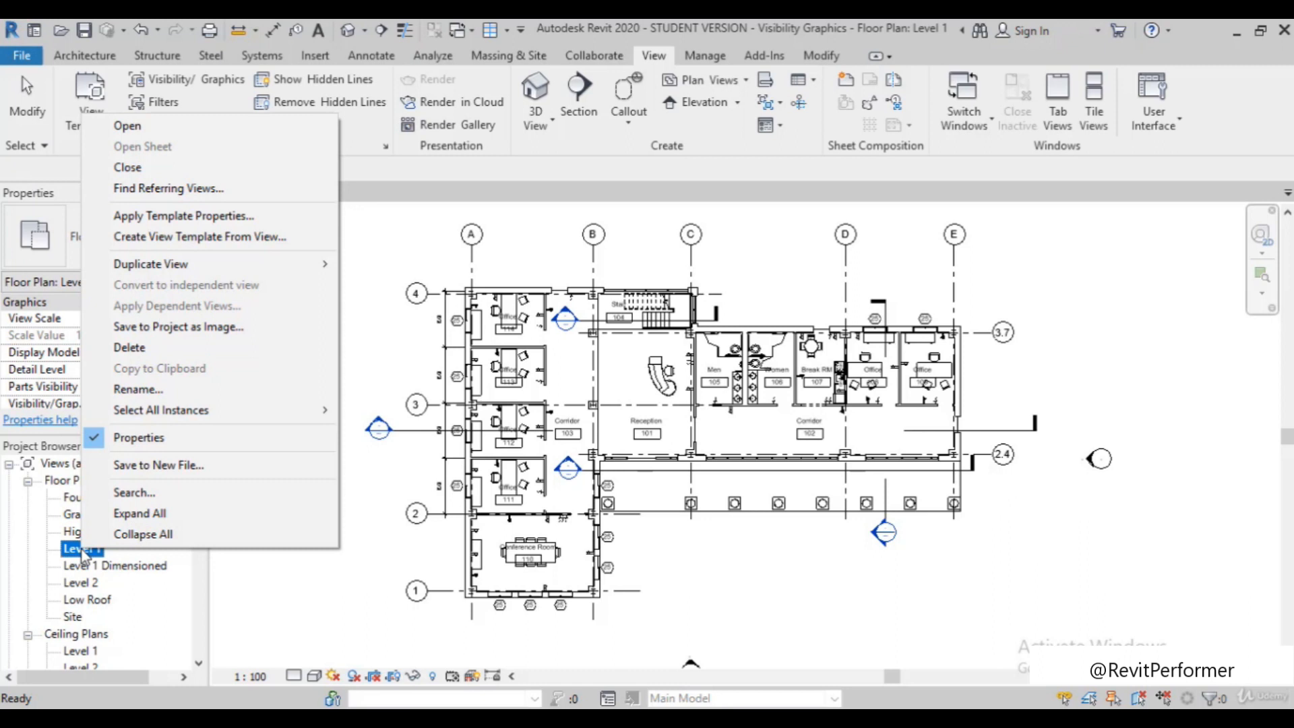
mouse_move(174, 265)
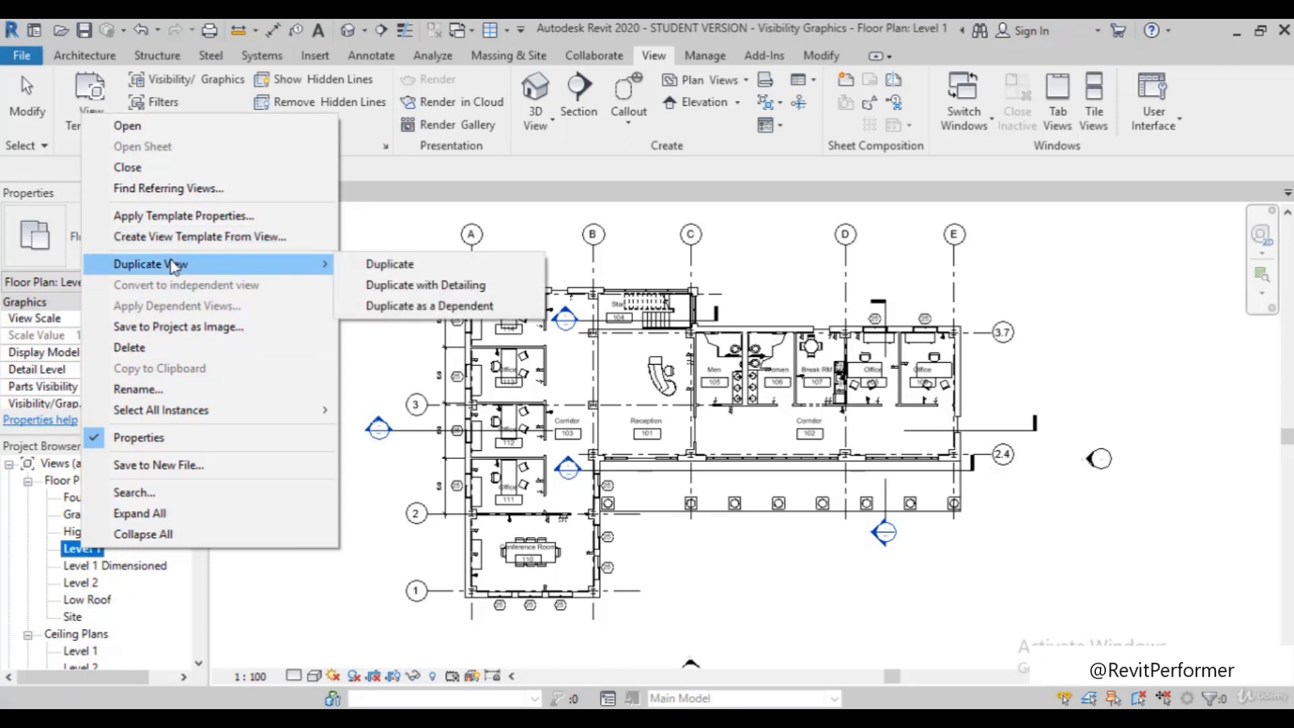
click(408, 267)
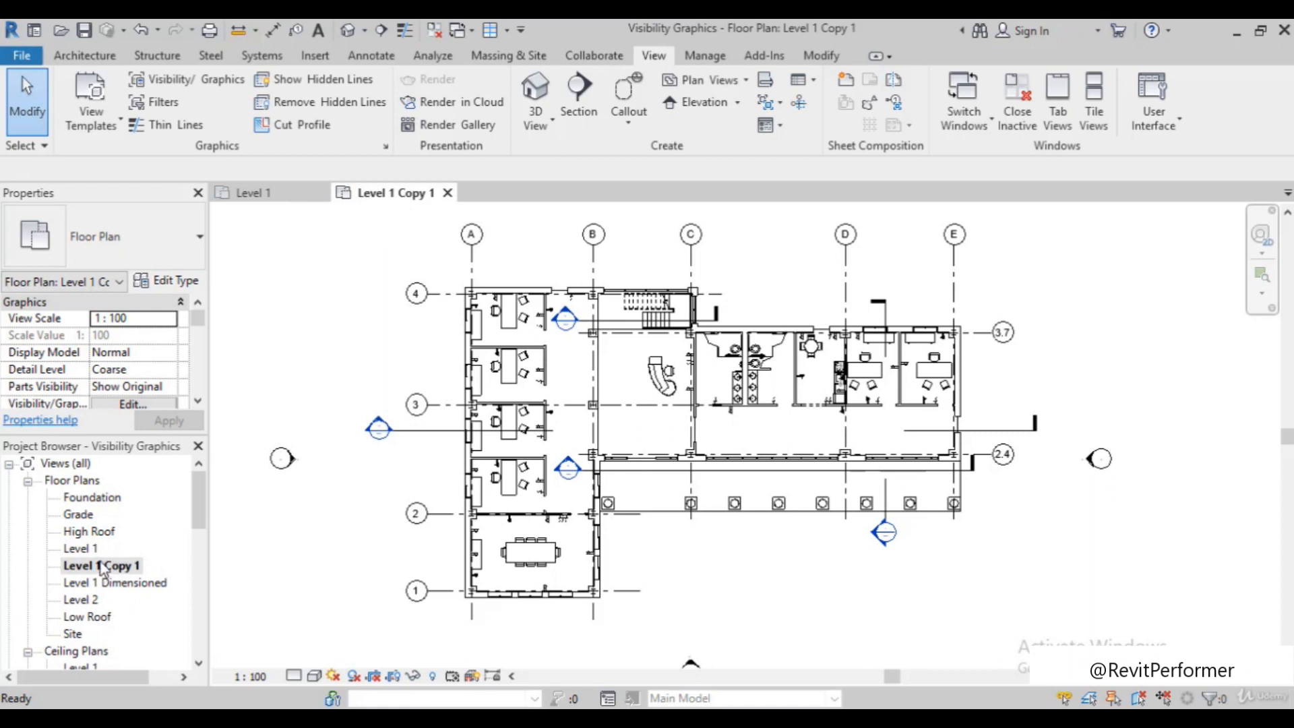
Return to the original Level 1 floor plan and duplicate it with detailing
double_click(81, 549)
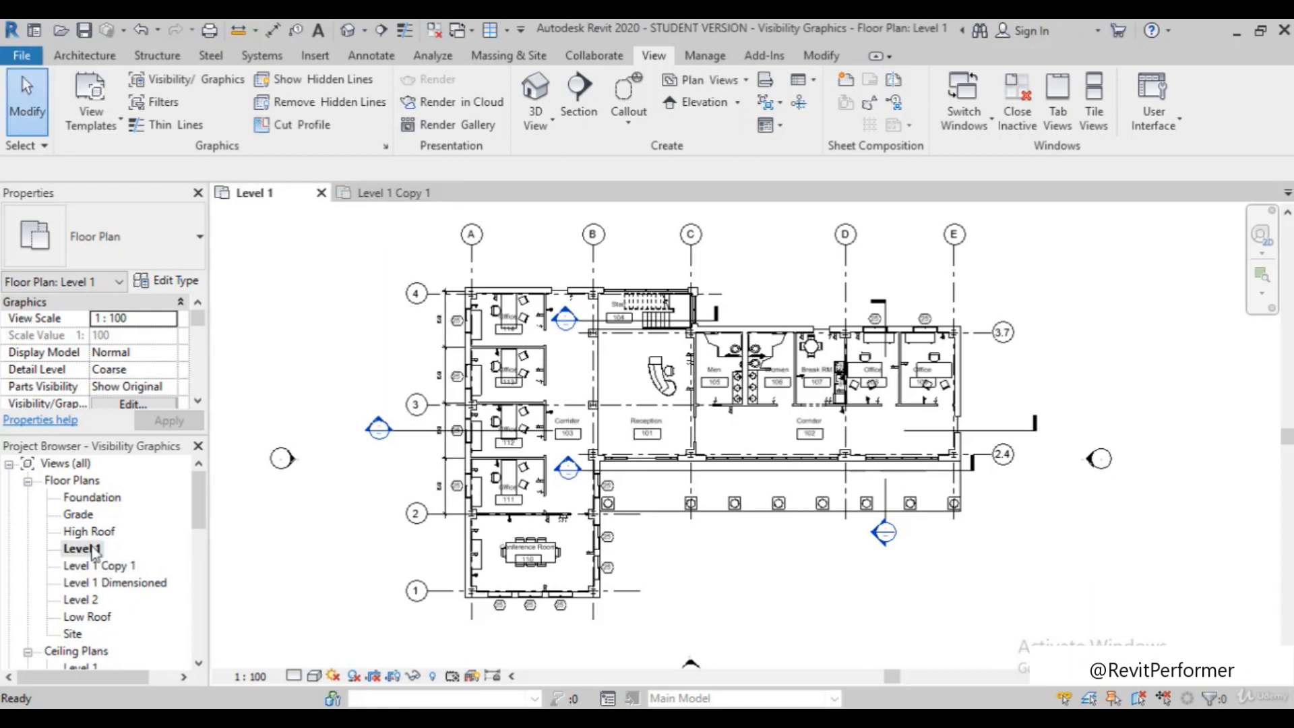
right_click(93, 553)
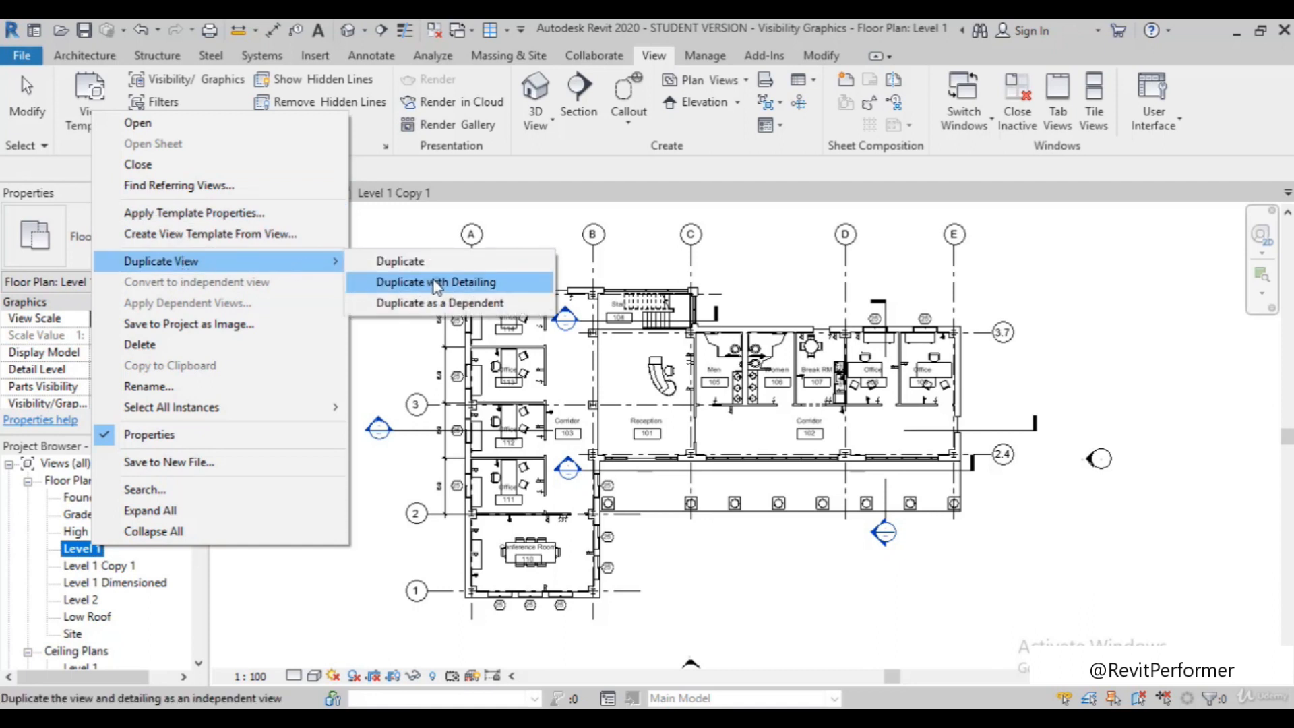
click(436, 283)
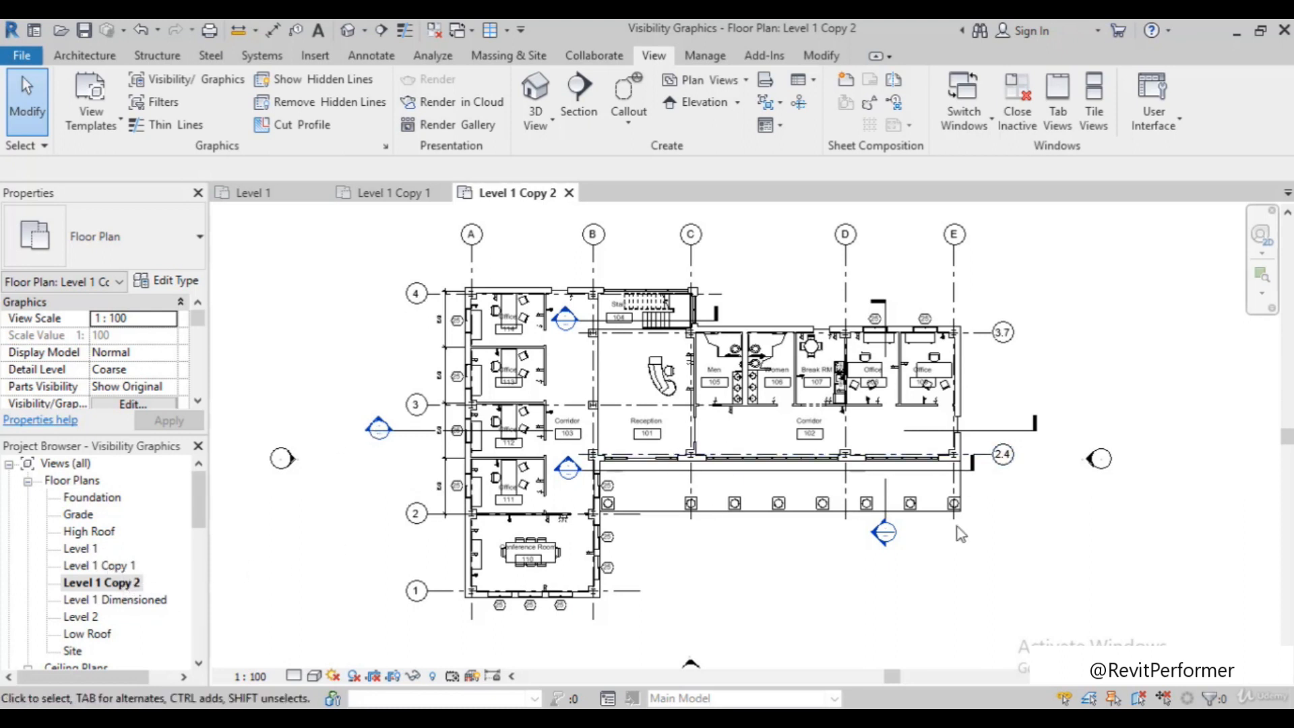
Compare the room tags and other annotations in the plain Level 1 duplicate with those in the duplicate with detailing
double_click(125, 566)
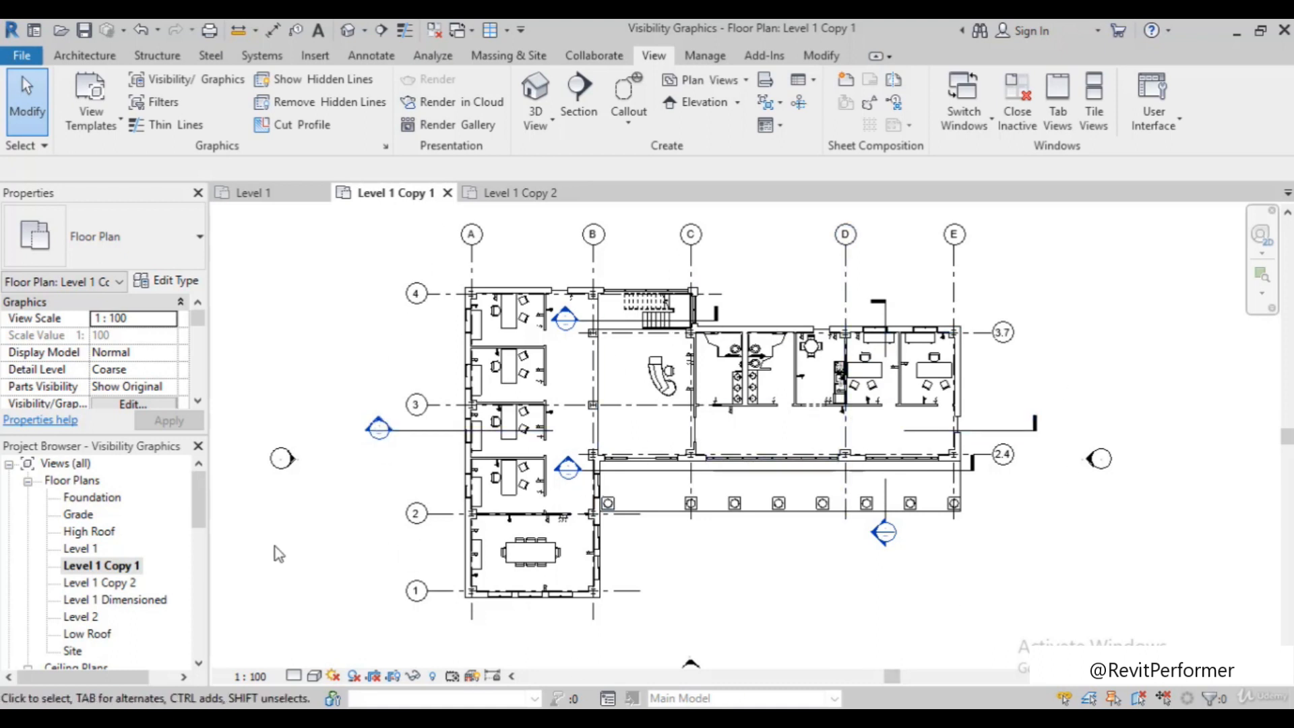
double_click(113, 583)
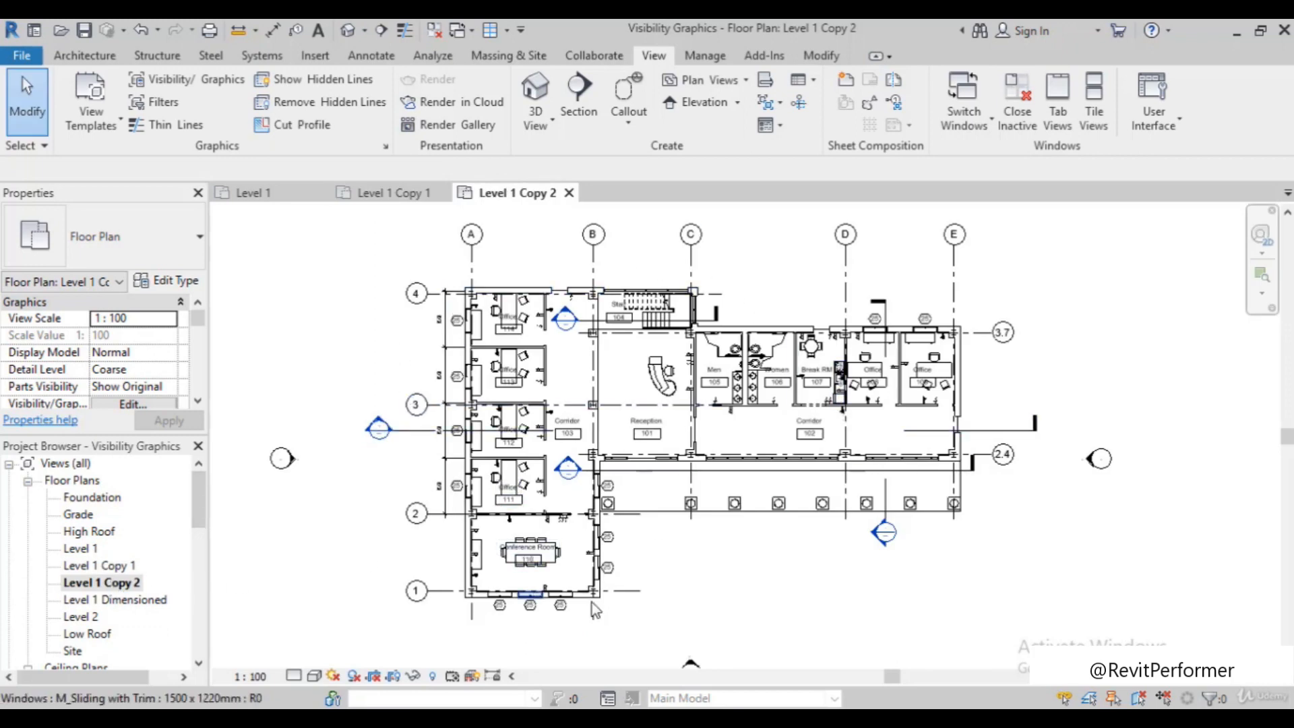
scroll(457, 377, up, 5)
scroll(450, 383, down, 5)
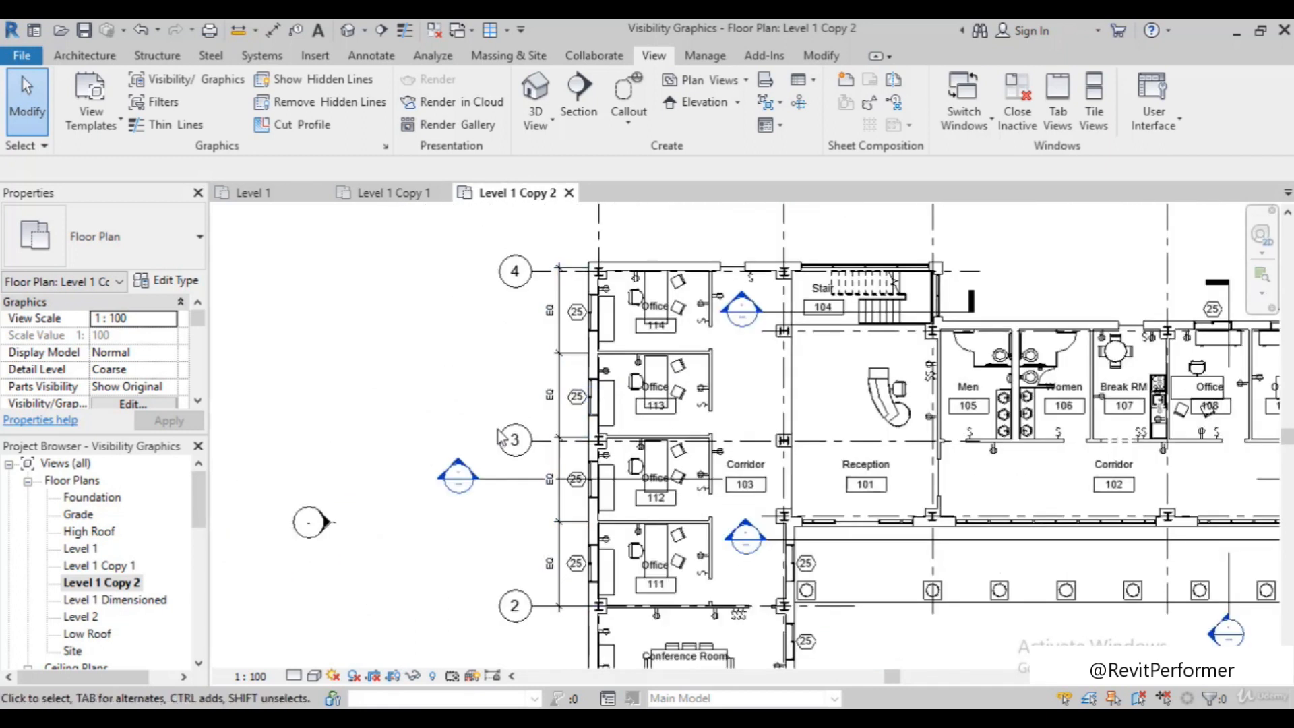
scroll(502, 436, down, 4)
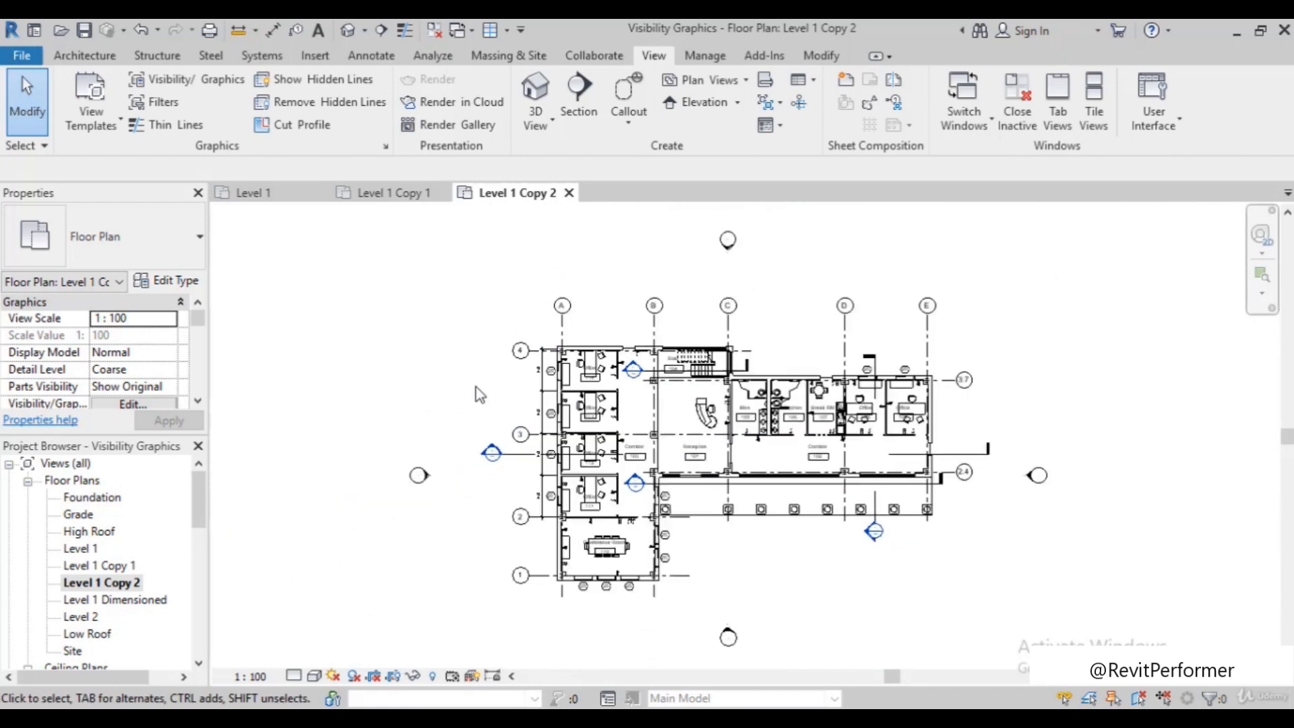
double_click(108, 566)
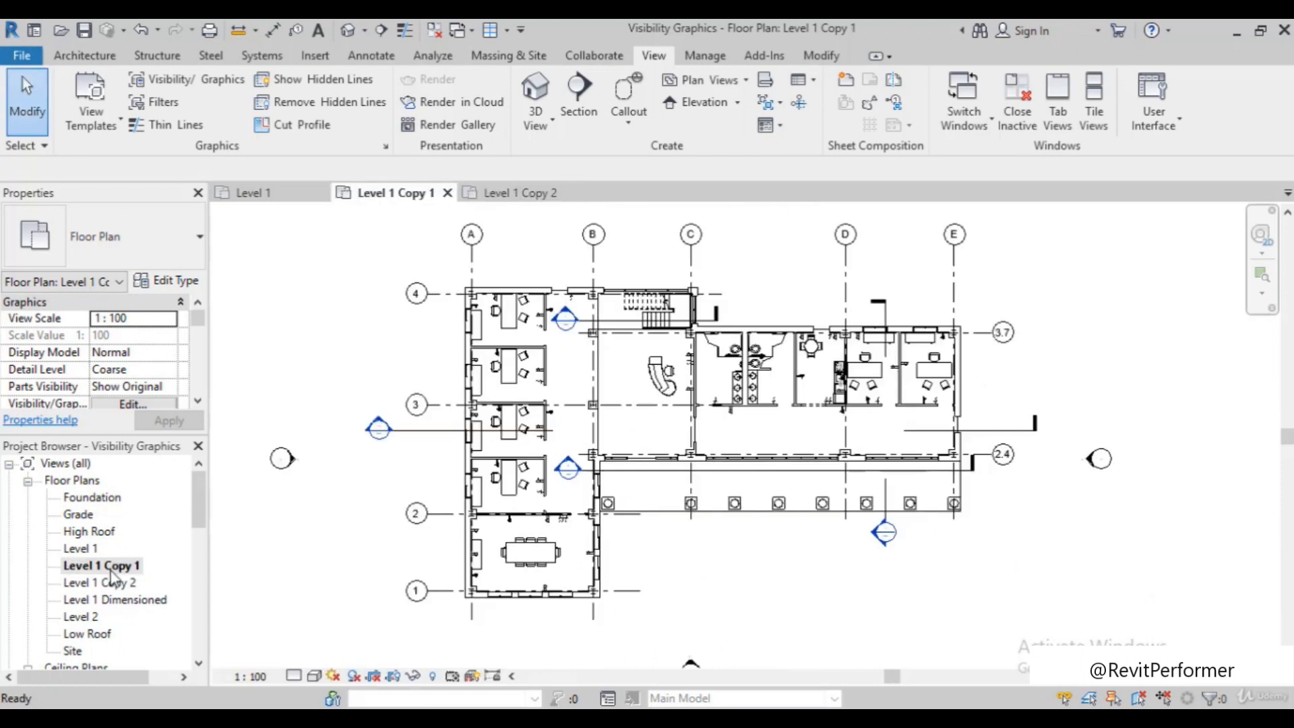
scroll(614, 246, up, 2)
scroll(608, 254, down, 2)
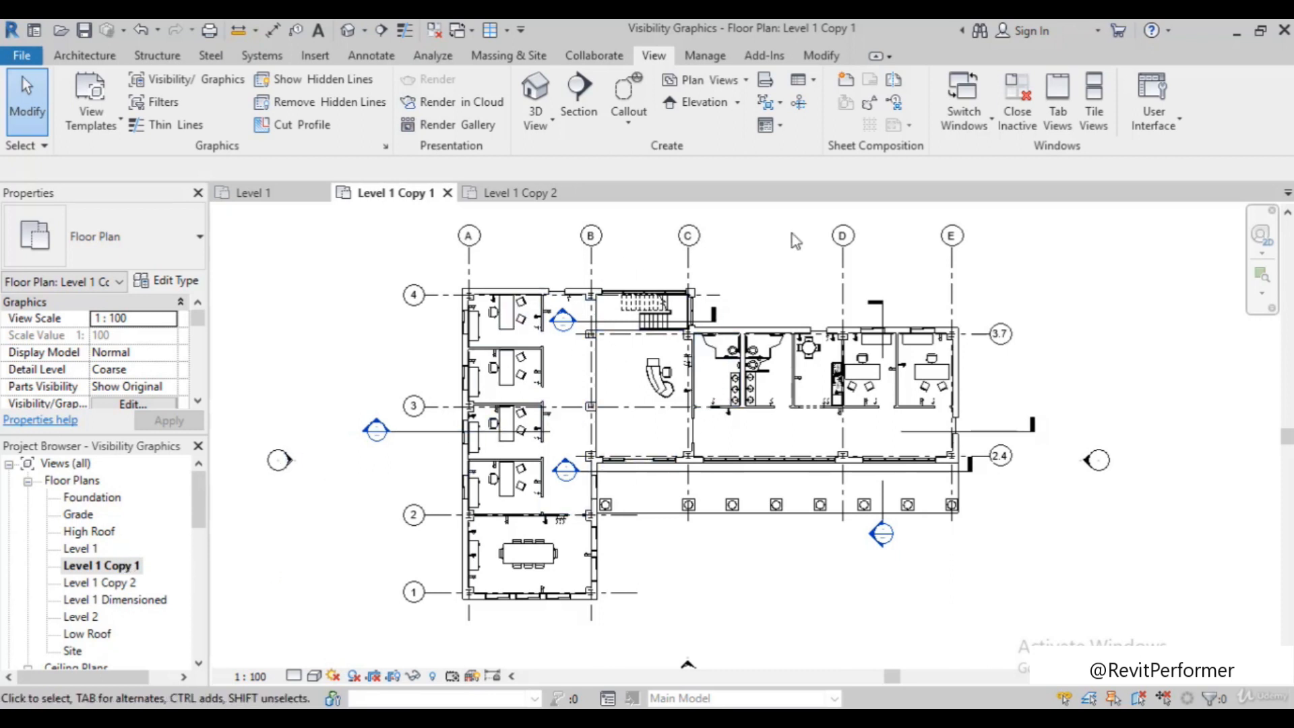
Rename the Level 1 Copy 1 floor plan to "Level 1 furniture"
click(118, 568)
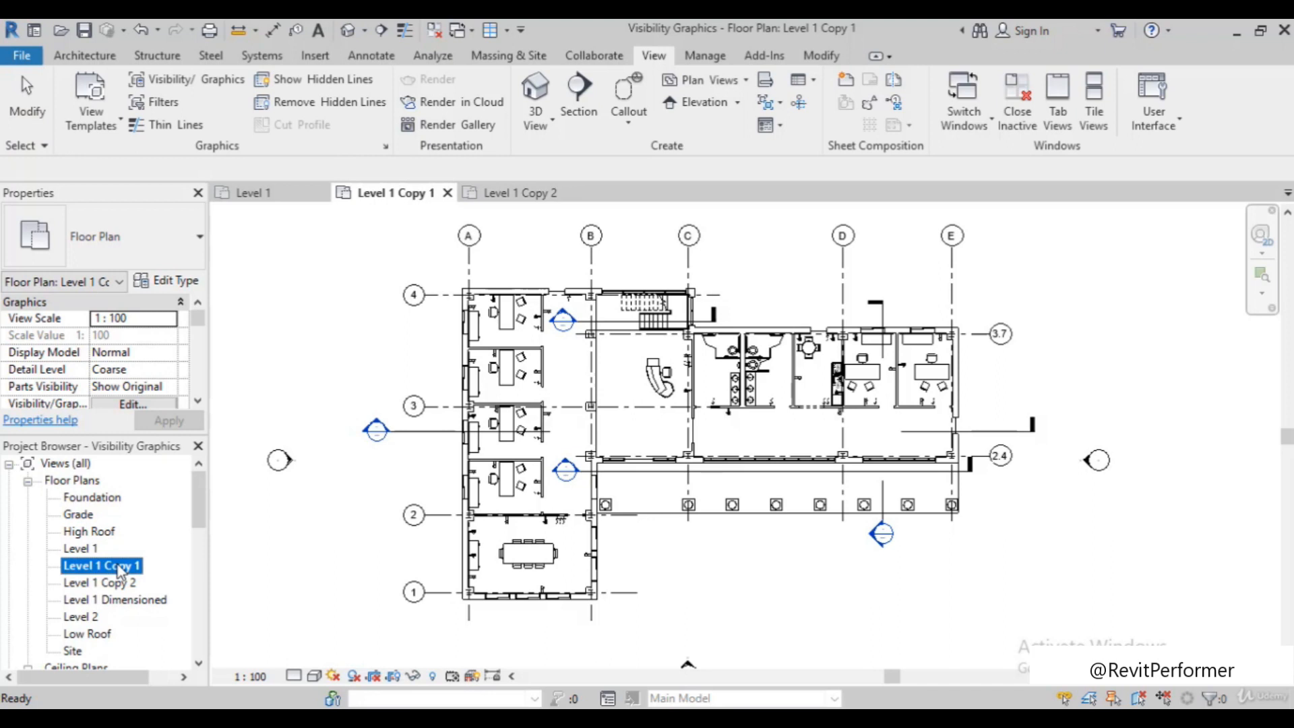
right_click(119, 568)
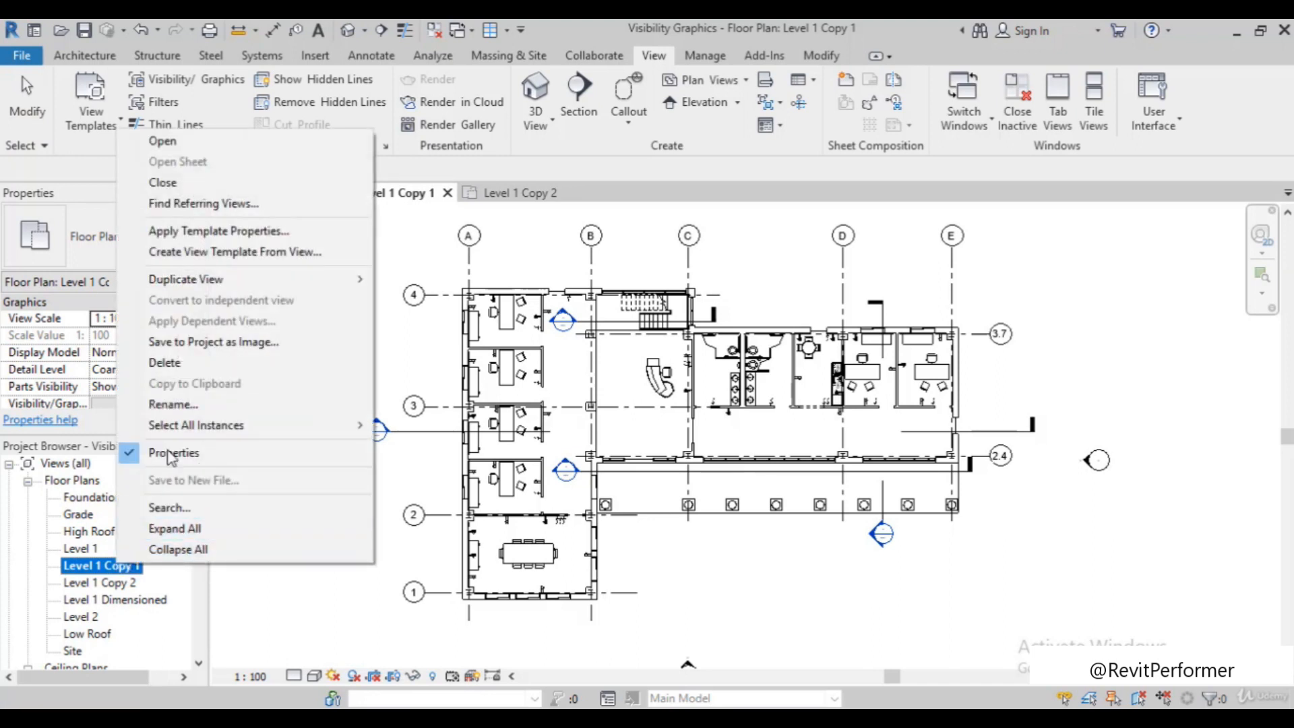
click(173, 405)
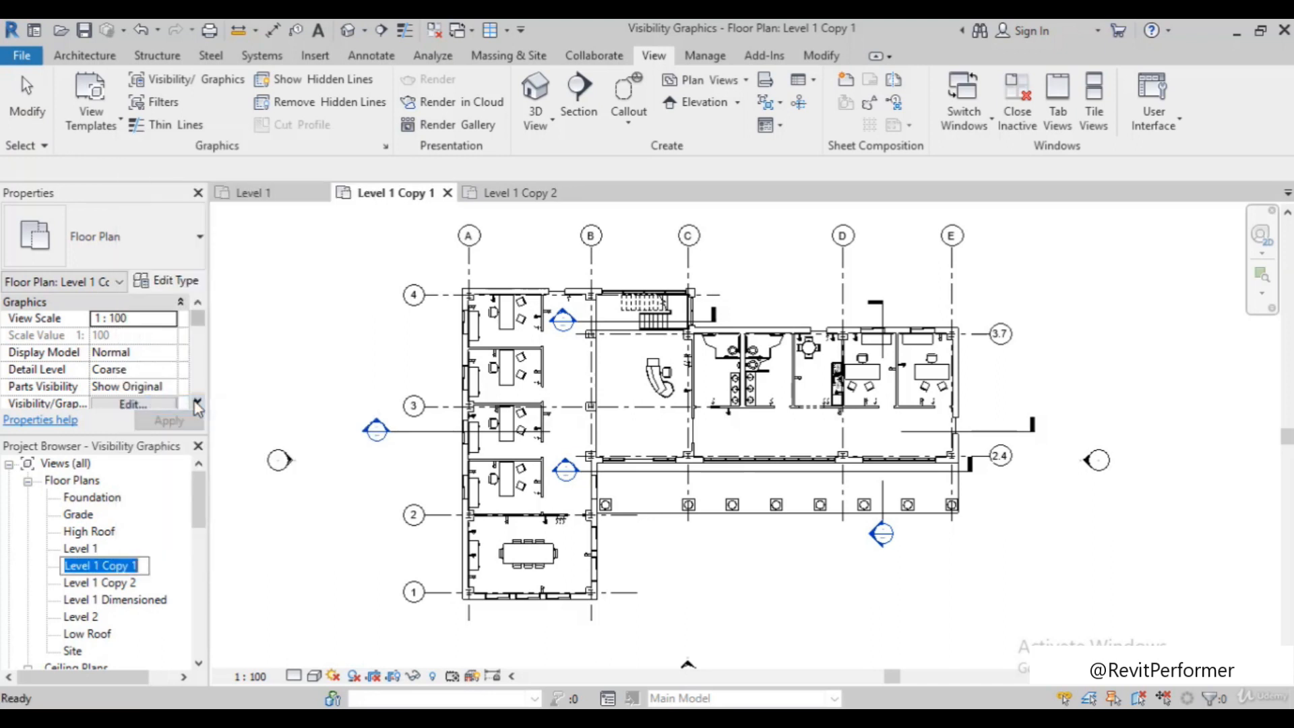
click(143, 565)
key(BackSpace)
key(BackSpace)
key(BackSpace)
key(BackSpace)
key(BackSpace)
key(BackSpace)
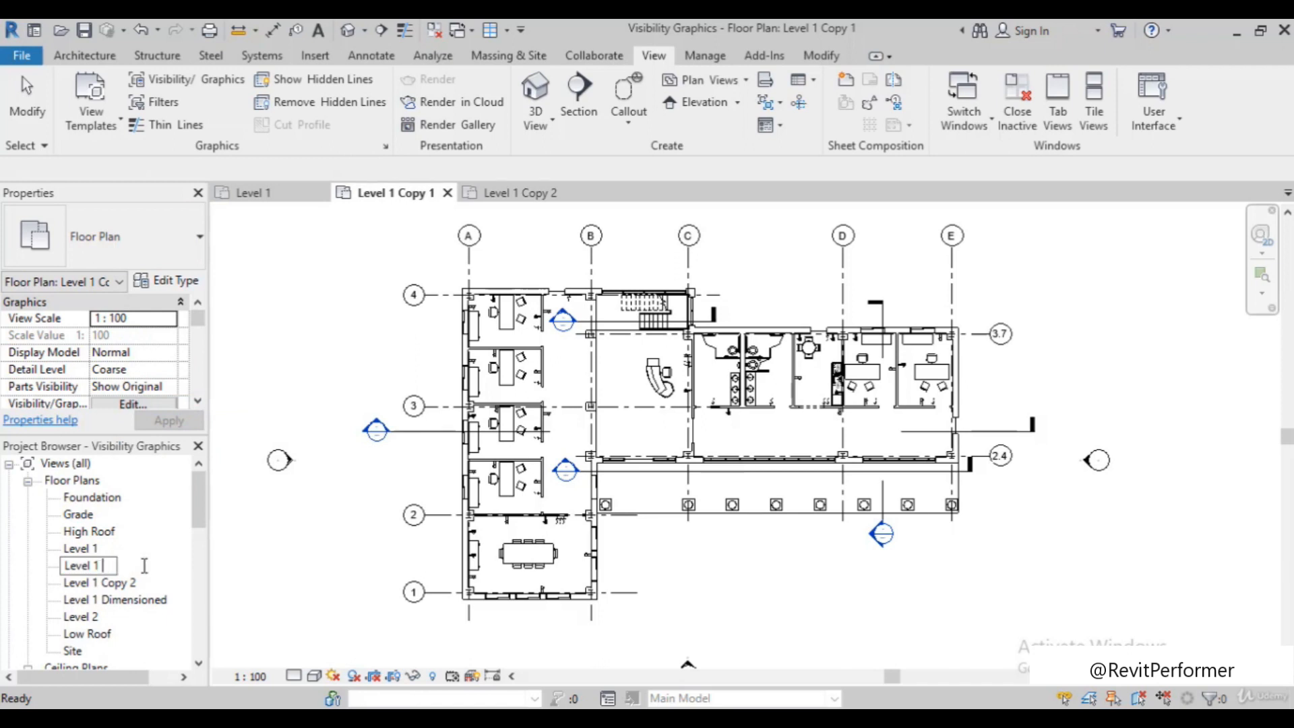
text(furniture)
click(251, 566)
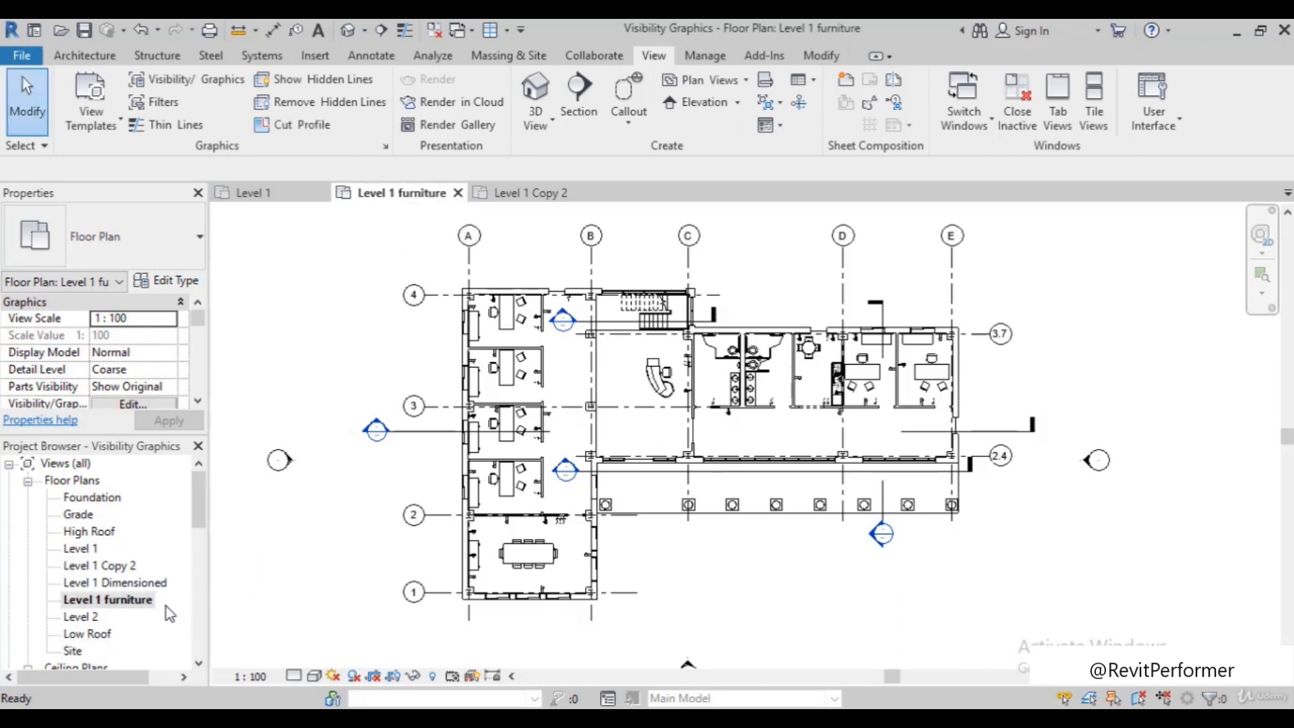
Rename the Level 1 Copy 2 floor plan to "Level 1 power"
click(107, 566)
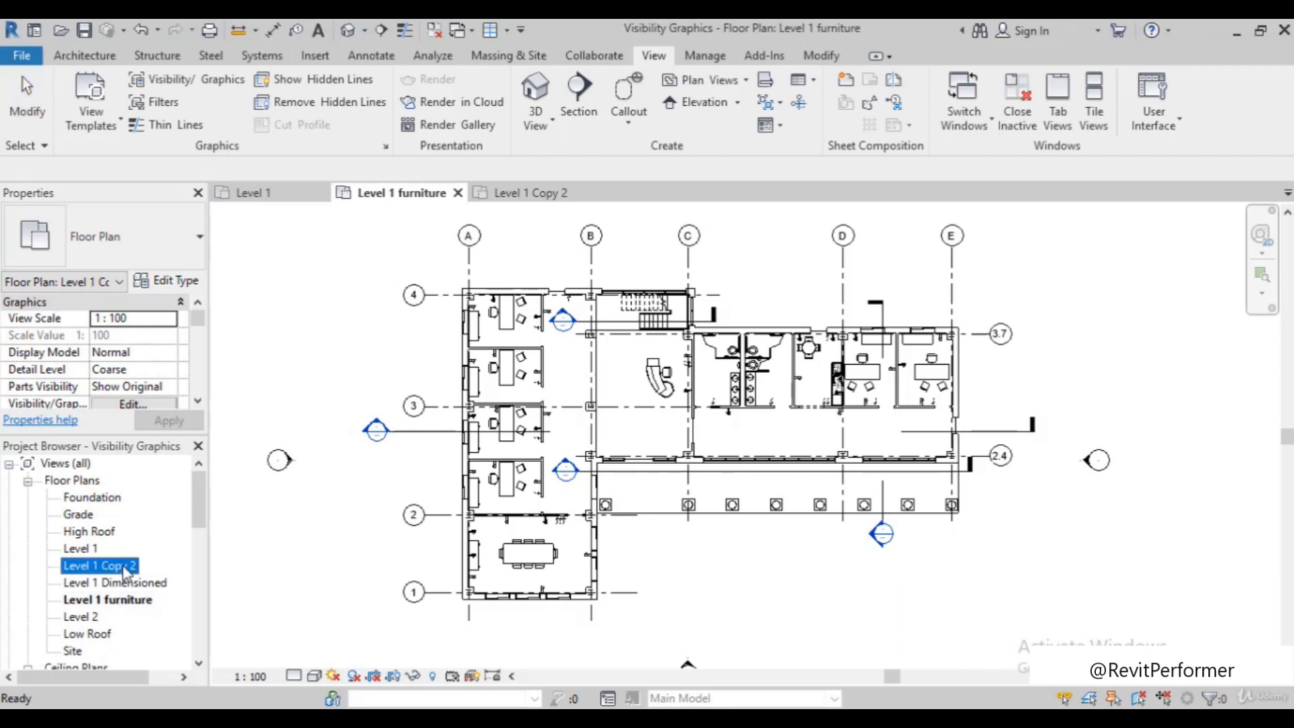
right_click(124, 570)
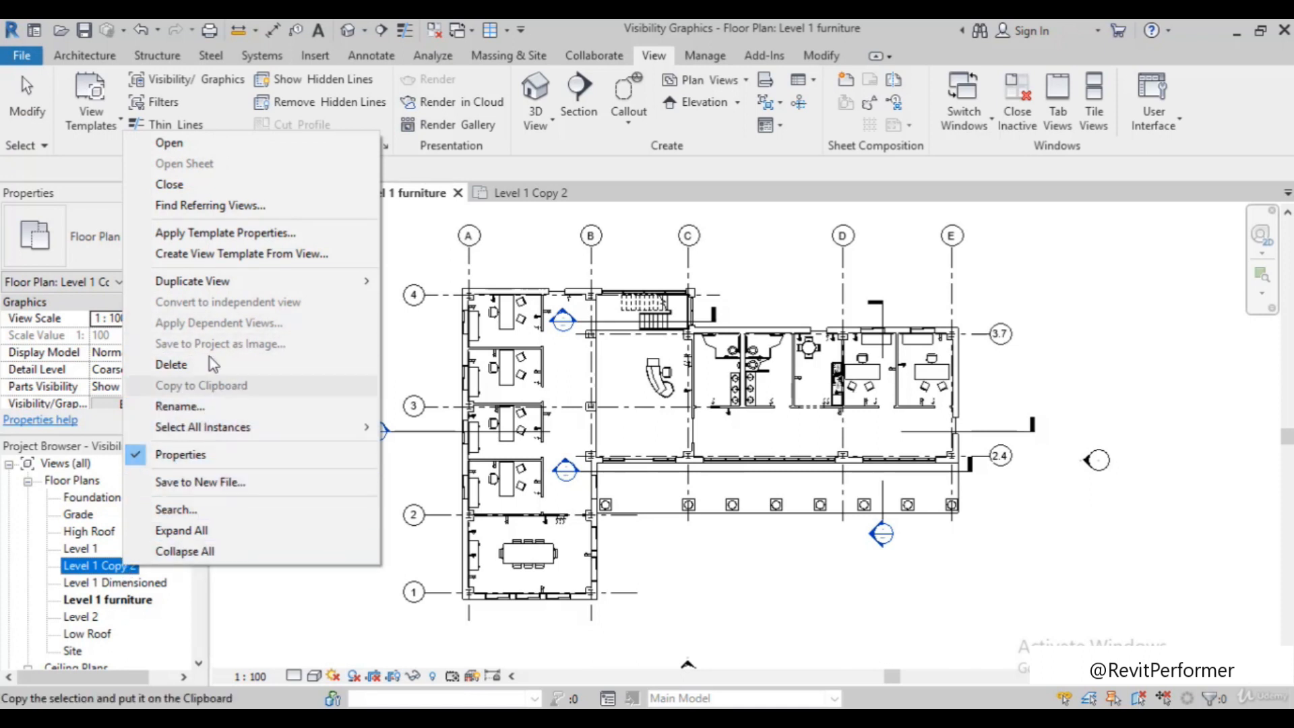
click(202, 406)
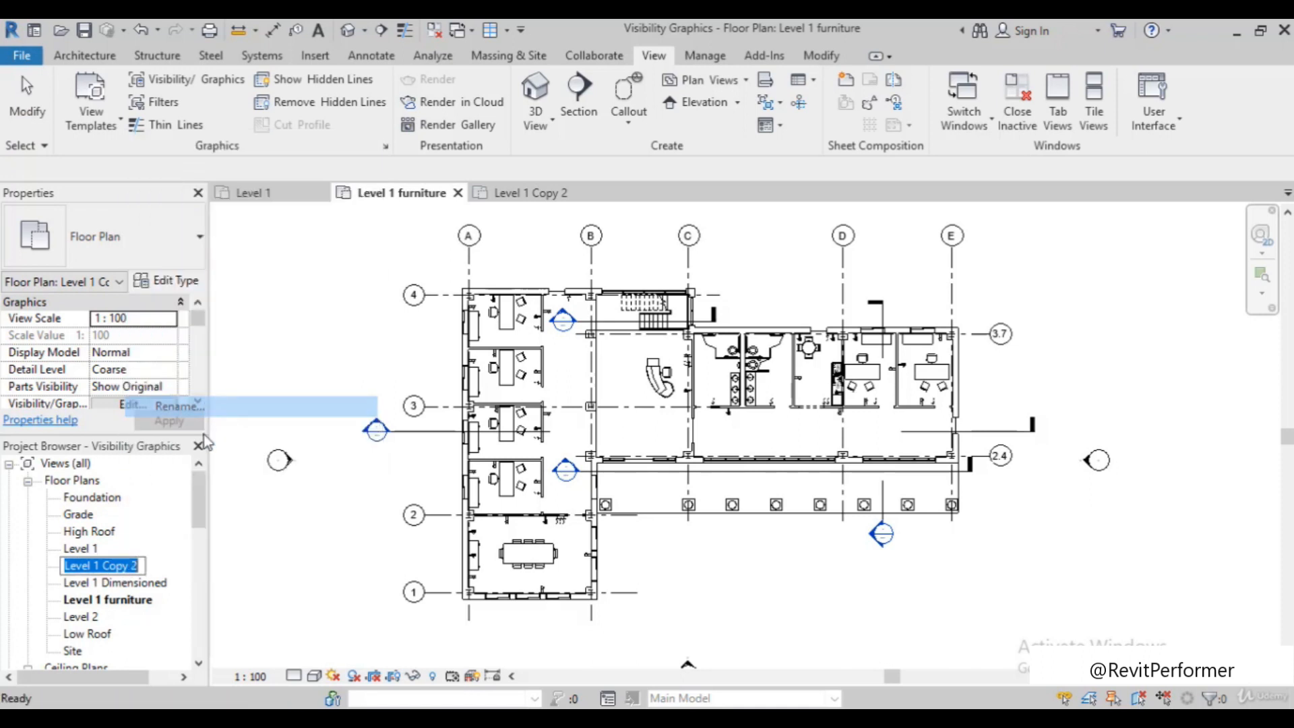
click(142, 565)
key(BackSpace)
key(BackSpace)
key(BackSpace)
key(BackSpace)
key(BackSpace)
key(BackSpace)
key(BackSpace)
text(power)
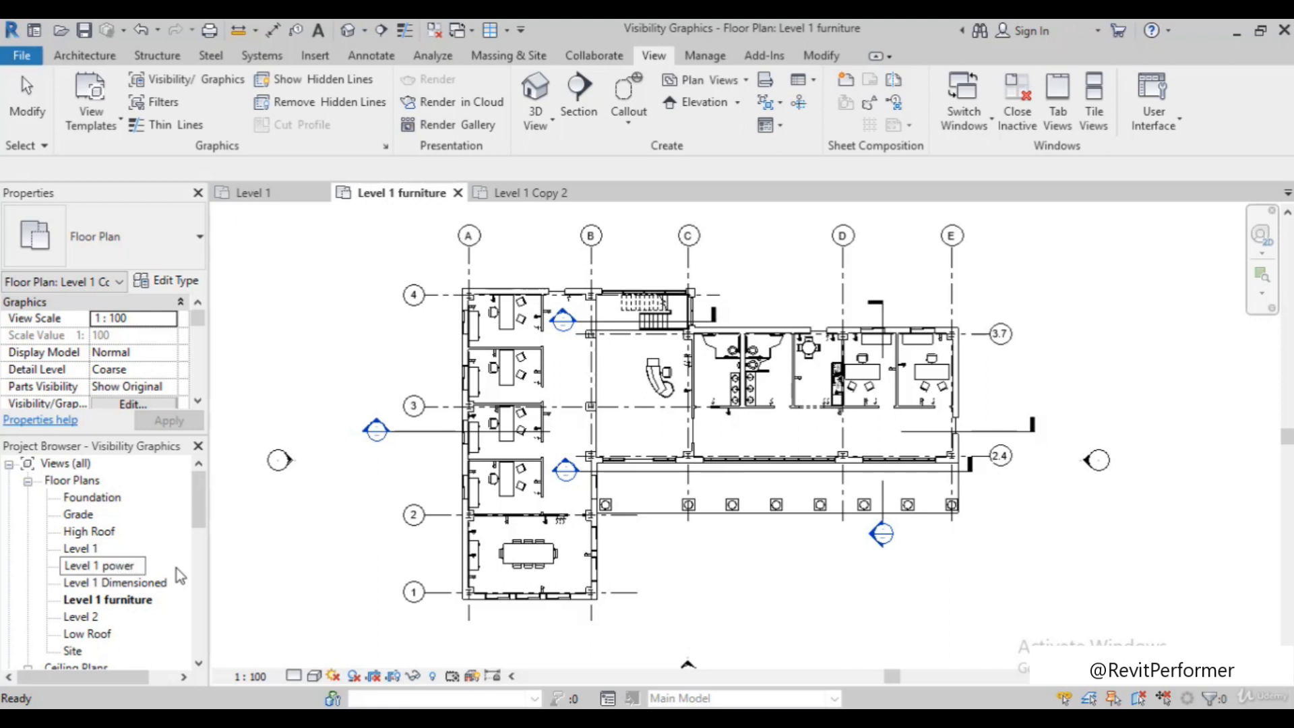
key(Return)
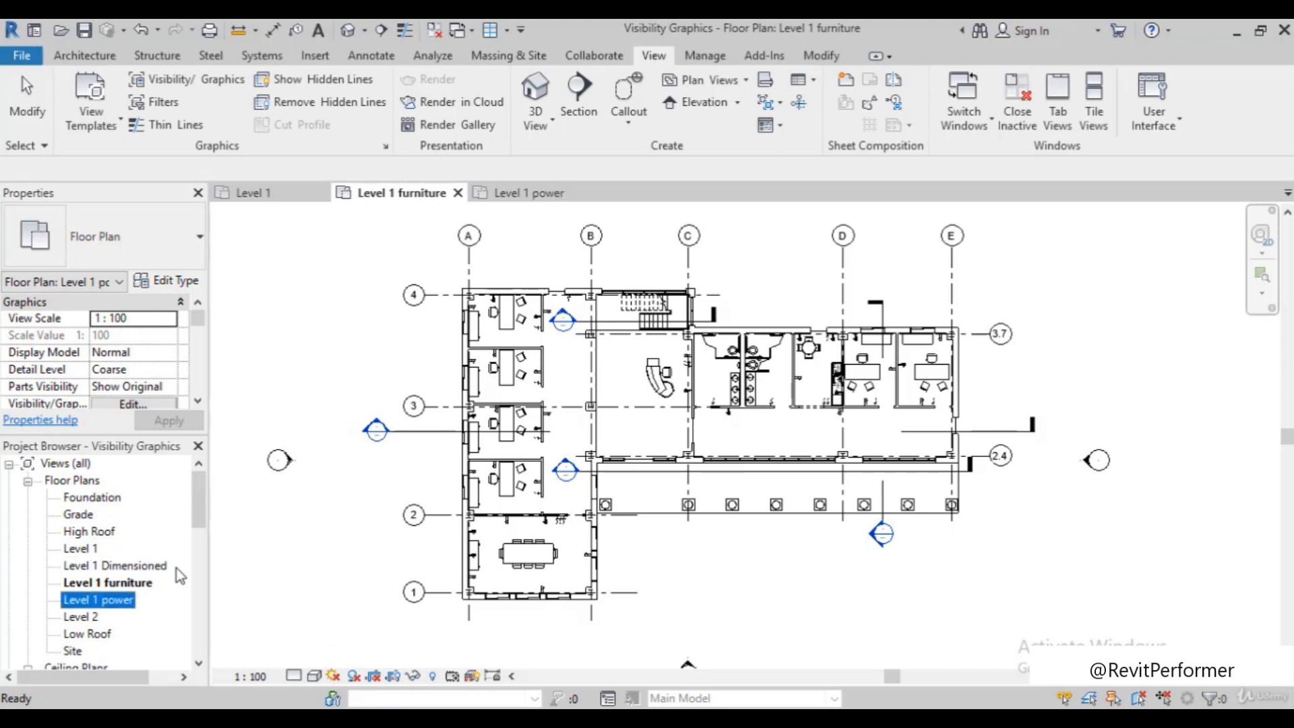
Compare the Level 1 furniture floor plan with the Level 1 power floor plan and its annotations
click(137, 584)
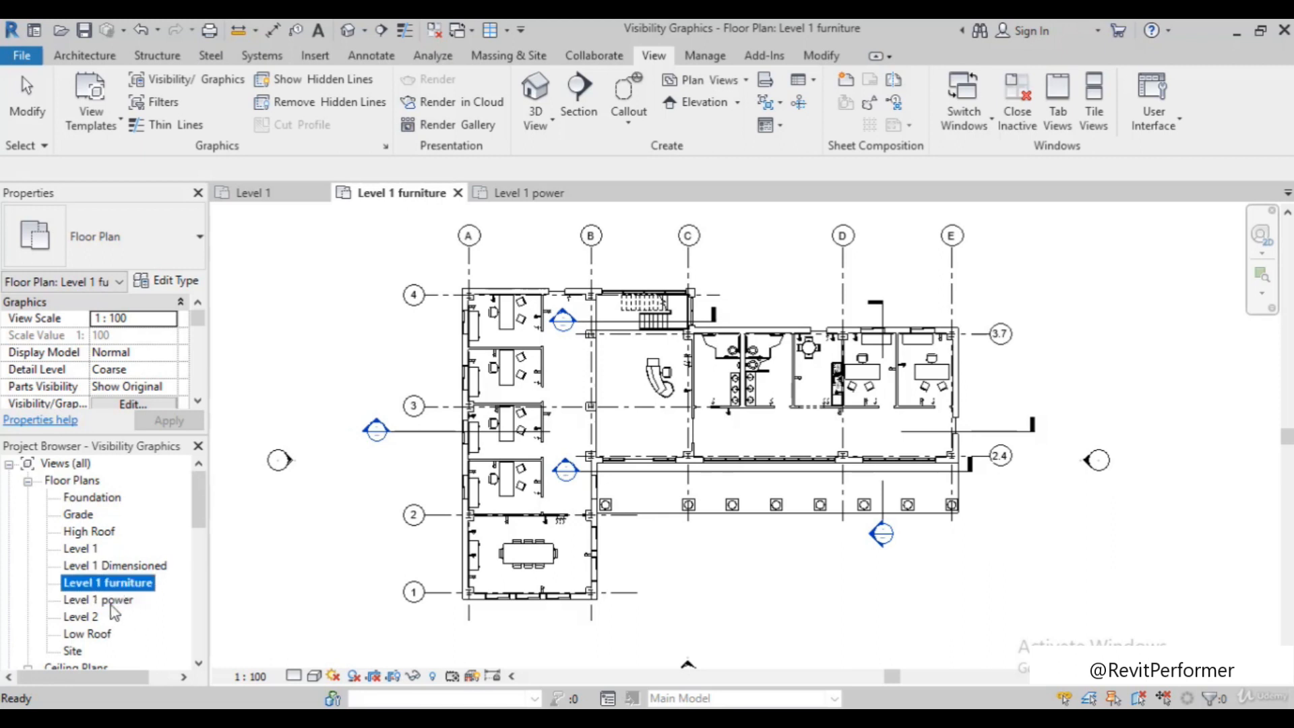
click(112, 605)
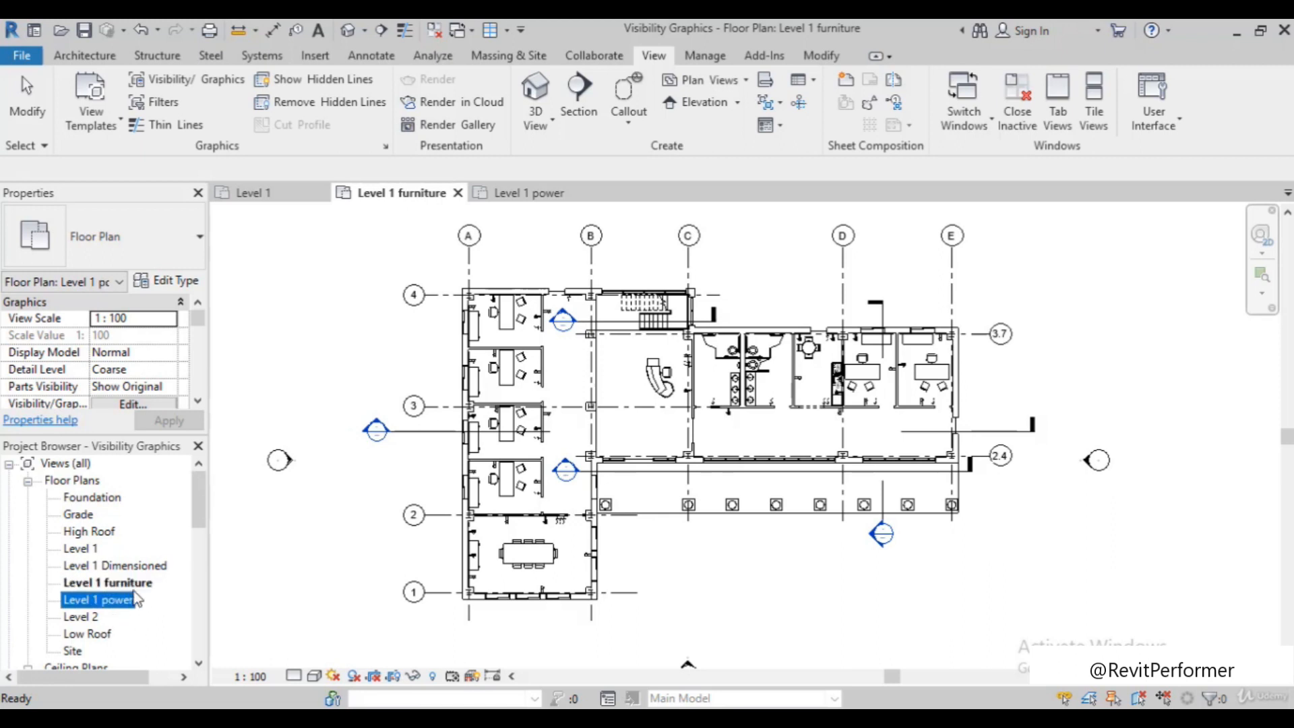
double_click(134, 583)
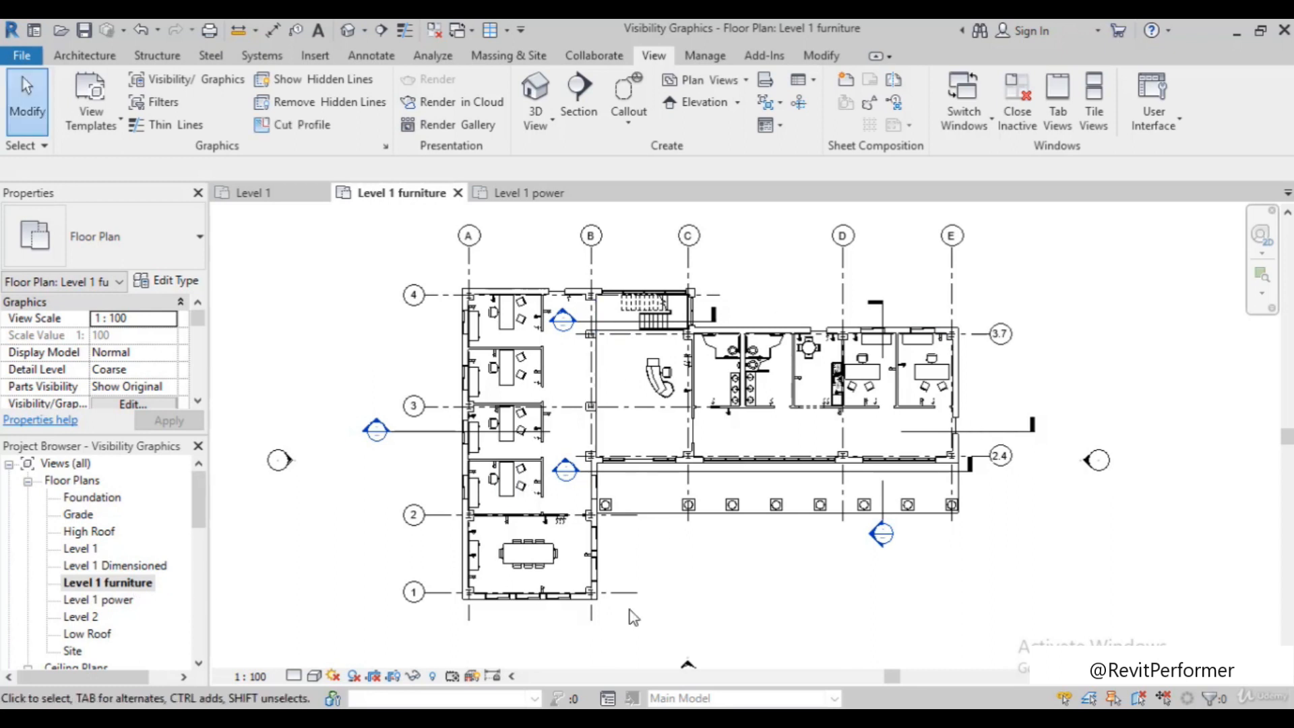
double_click(119, 601)
scroll(660, 487, up, 3)
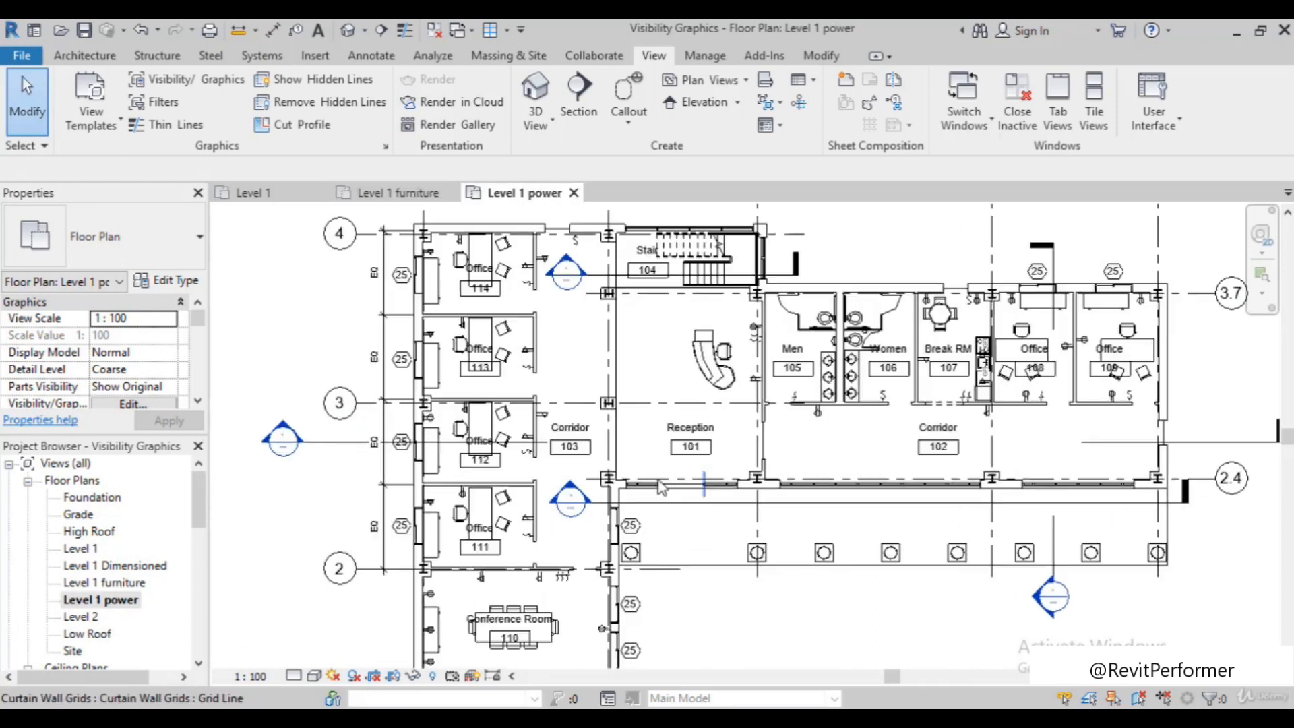
scroll(572, 349, down, 3)
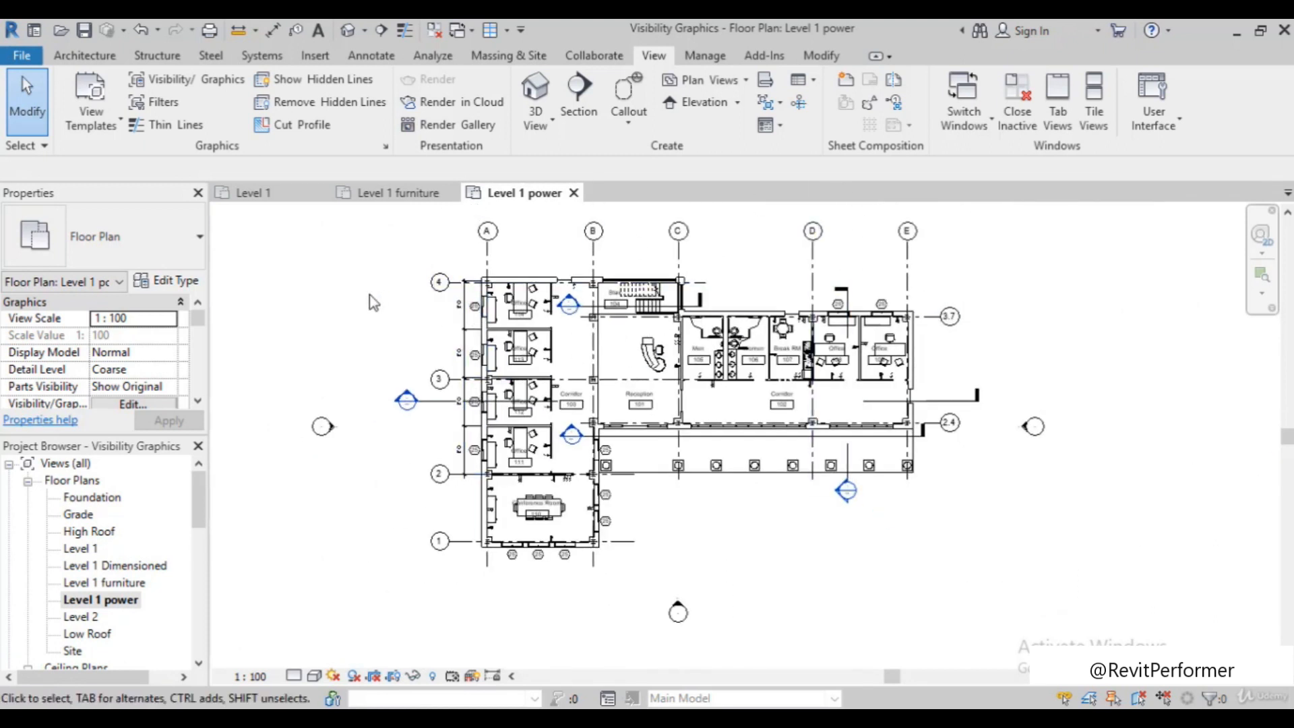
Return to the Level 1 furniture floor plan and examine the electrical symbols around the offices and other rooms
double_click(128, 584)
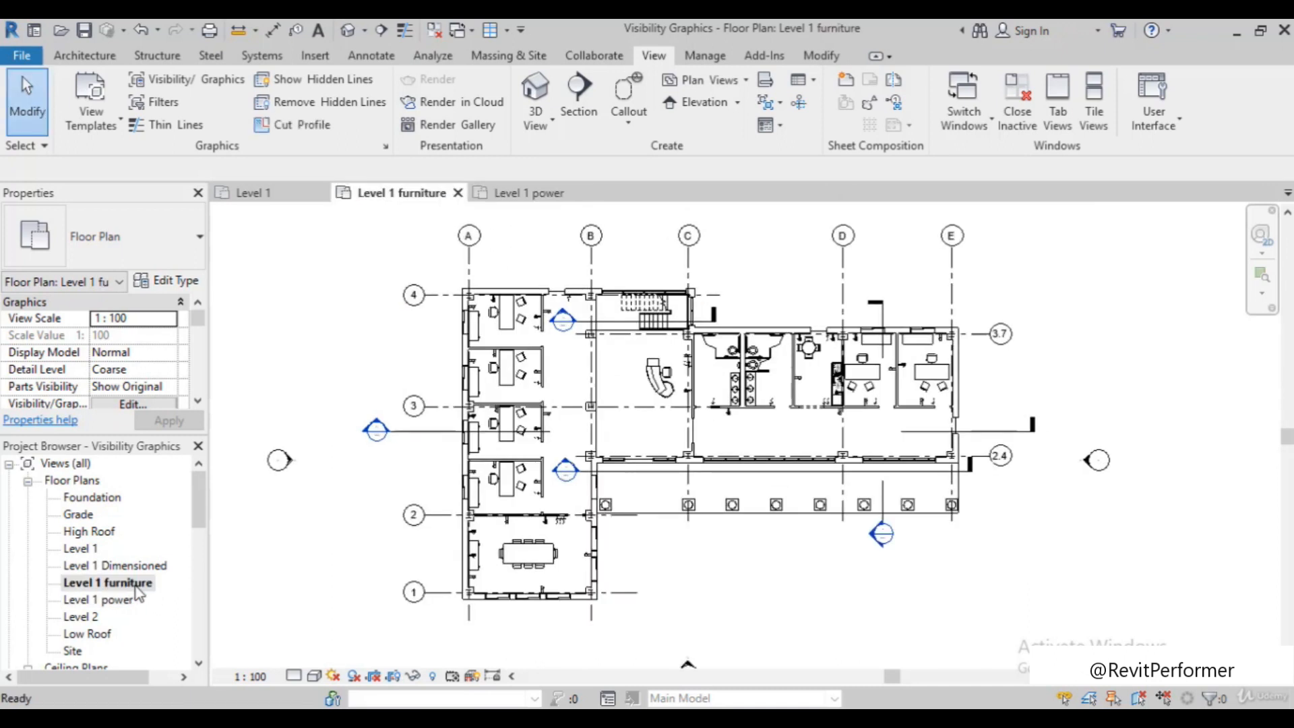
scroll(884, 316, up, 2)
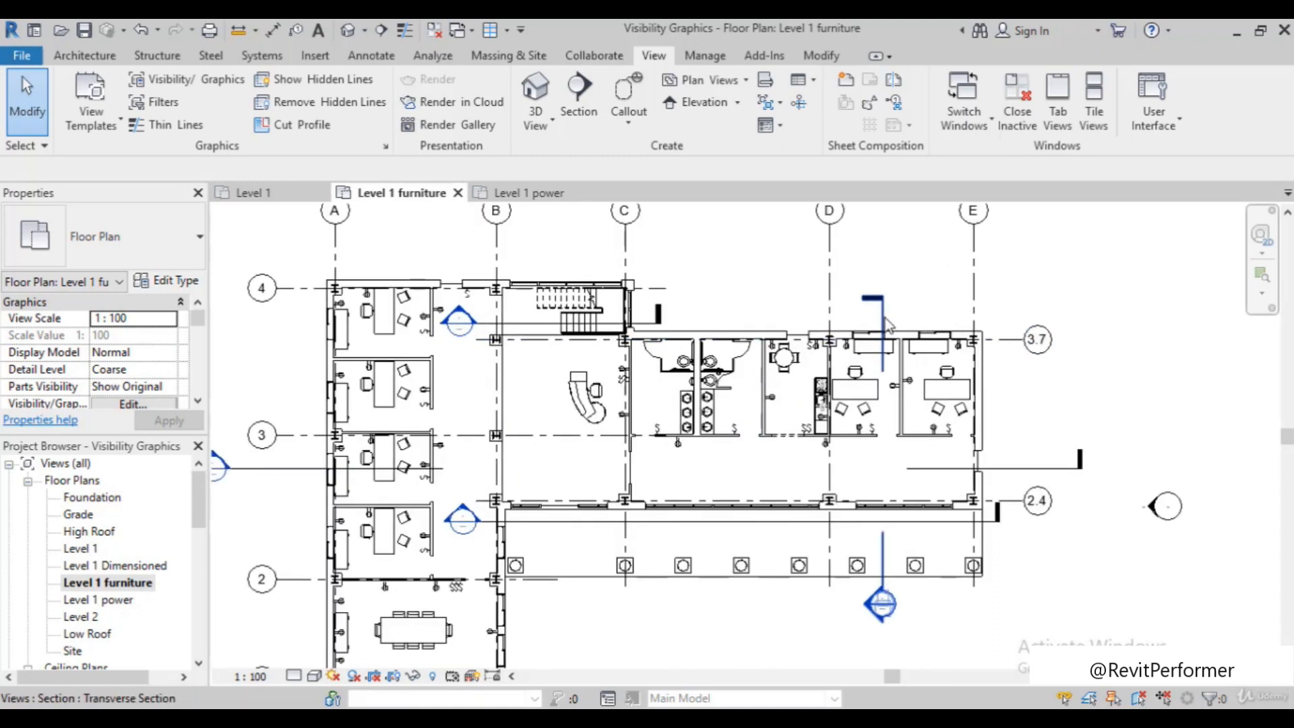
scroll(455, 398, down, 2)
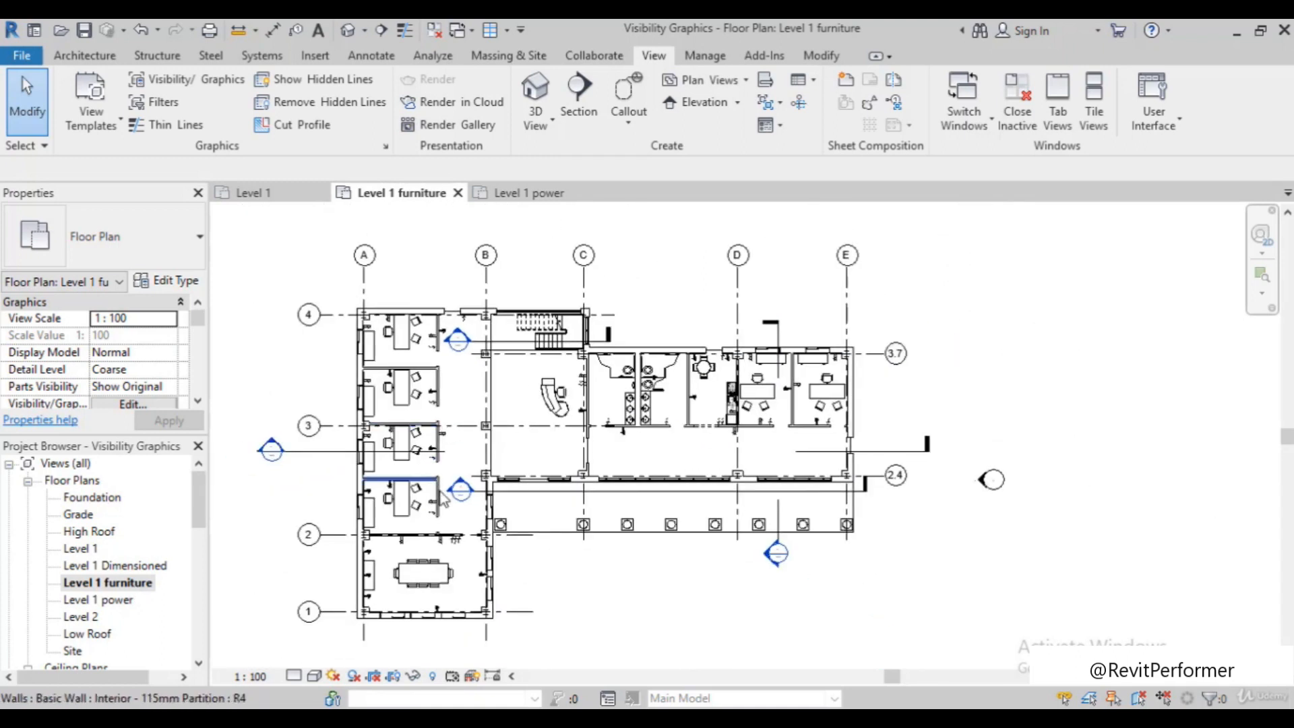
scroll(468, 580, up, 5)
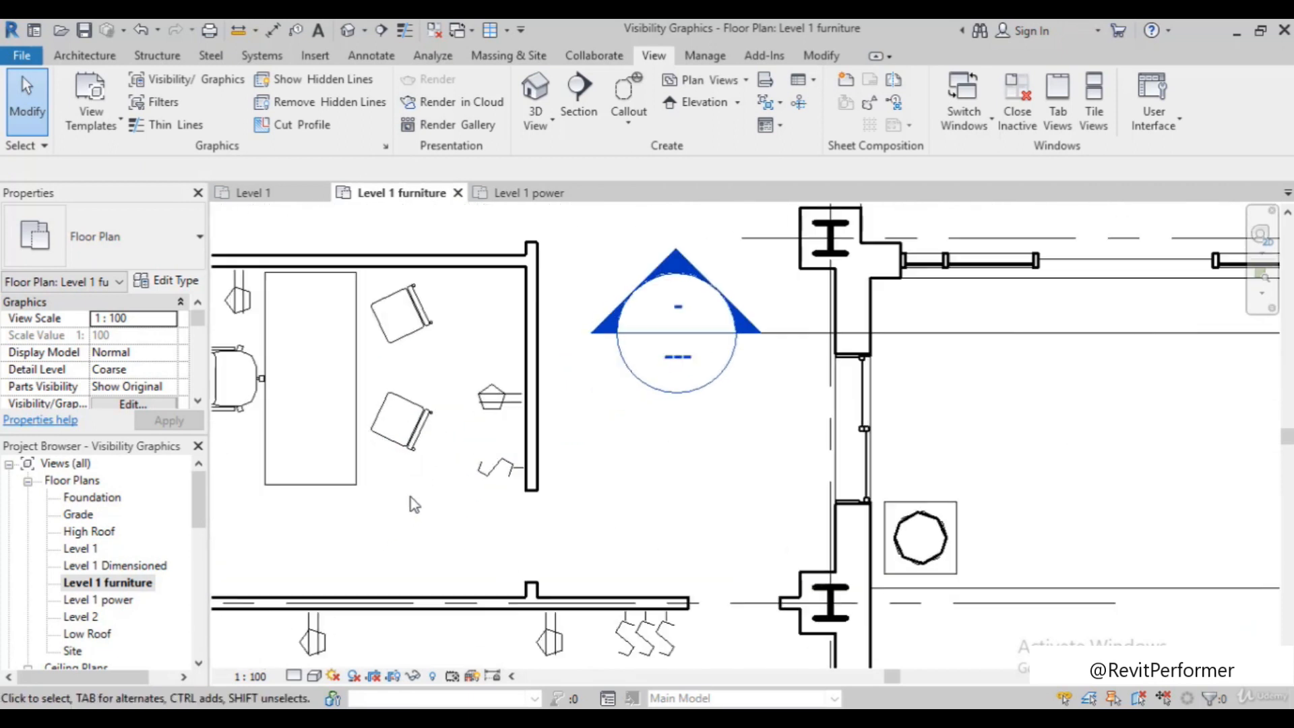
scroll(532, 465, down, 4)
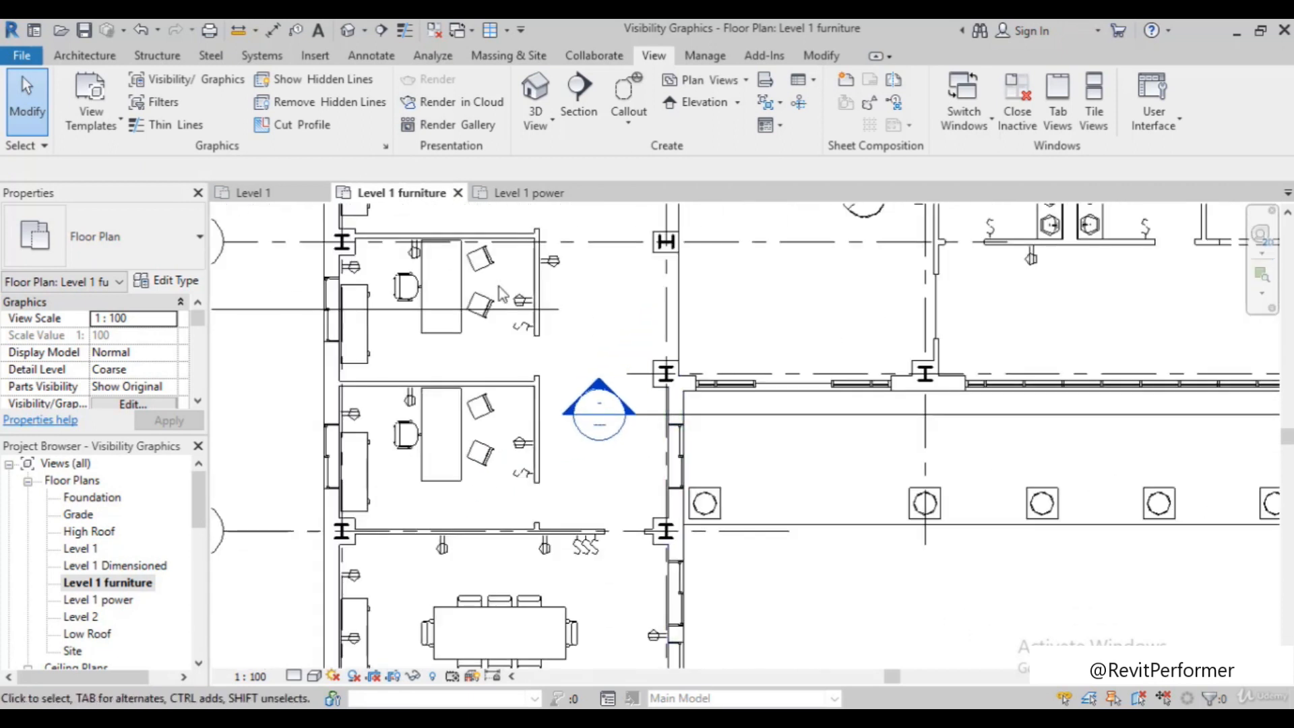
scroll(406, 431, down, 4)
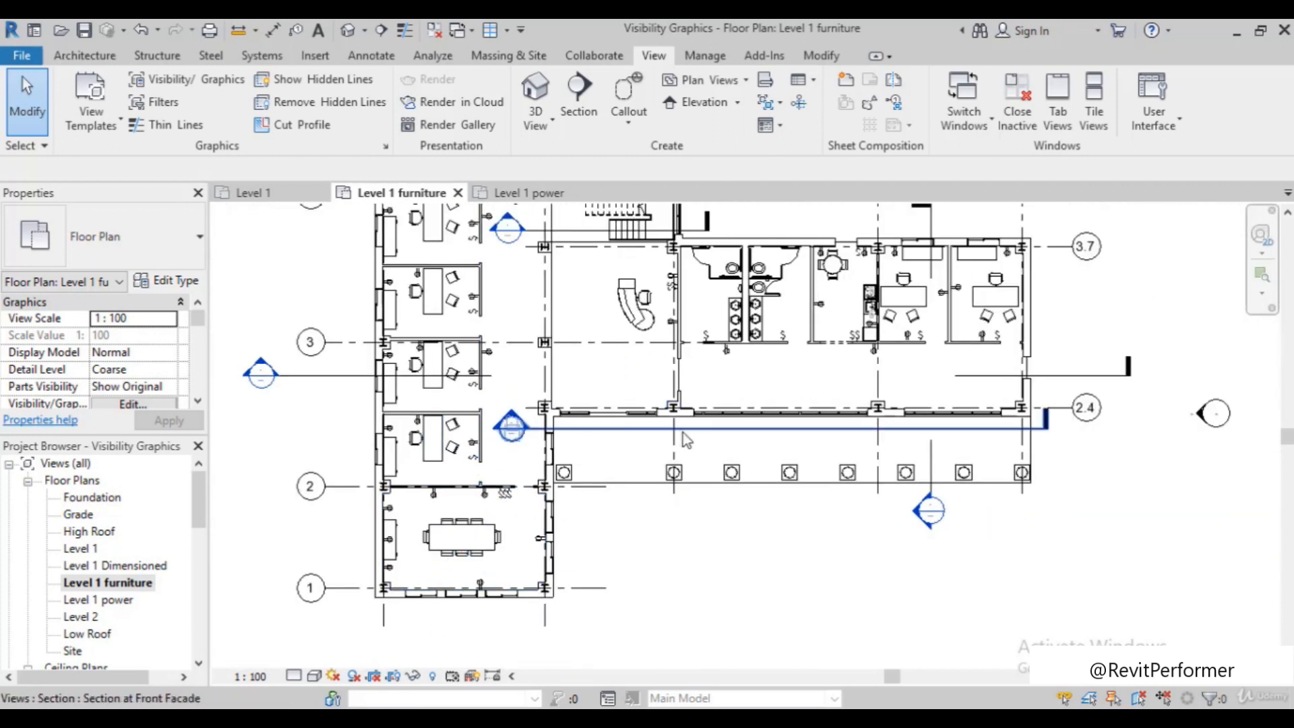
scroll(682, 433, up, 2)
scroll(607, 405, up, 2)
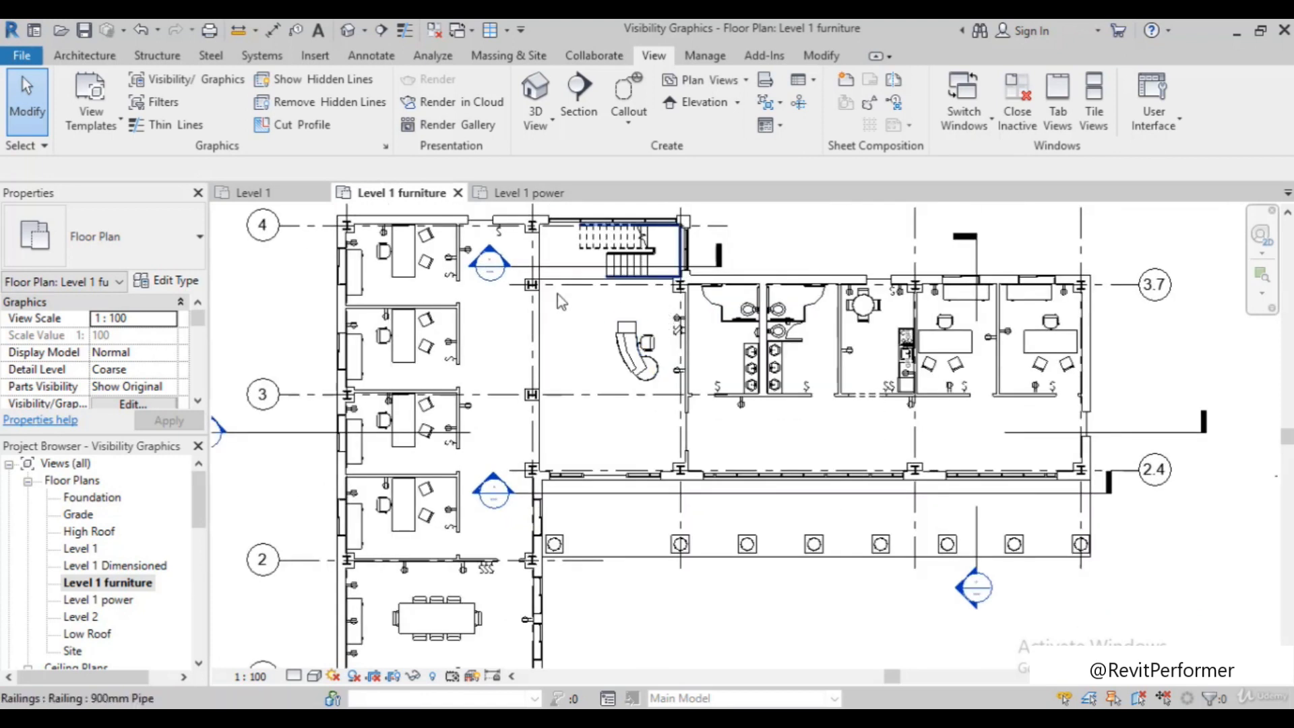
scroll(571, 378, down, 1)
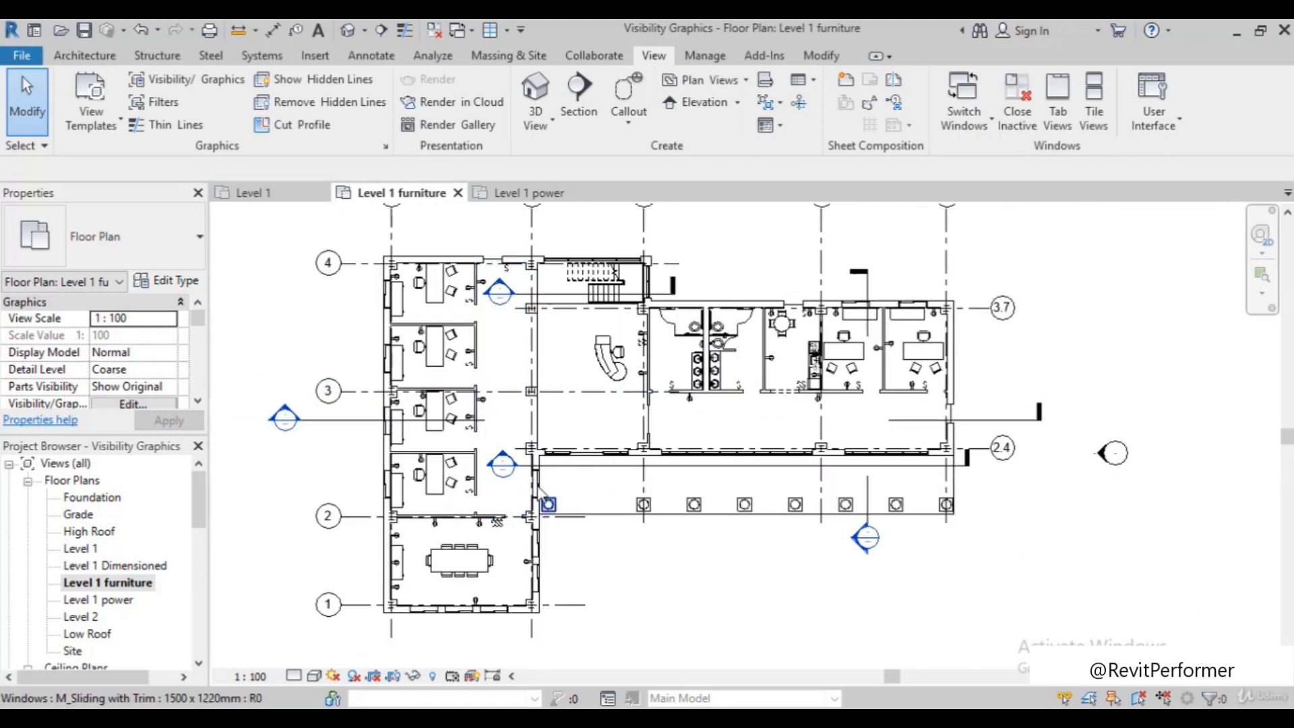
scroll(486, 538, up, 1)
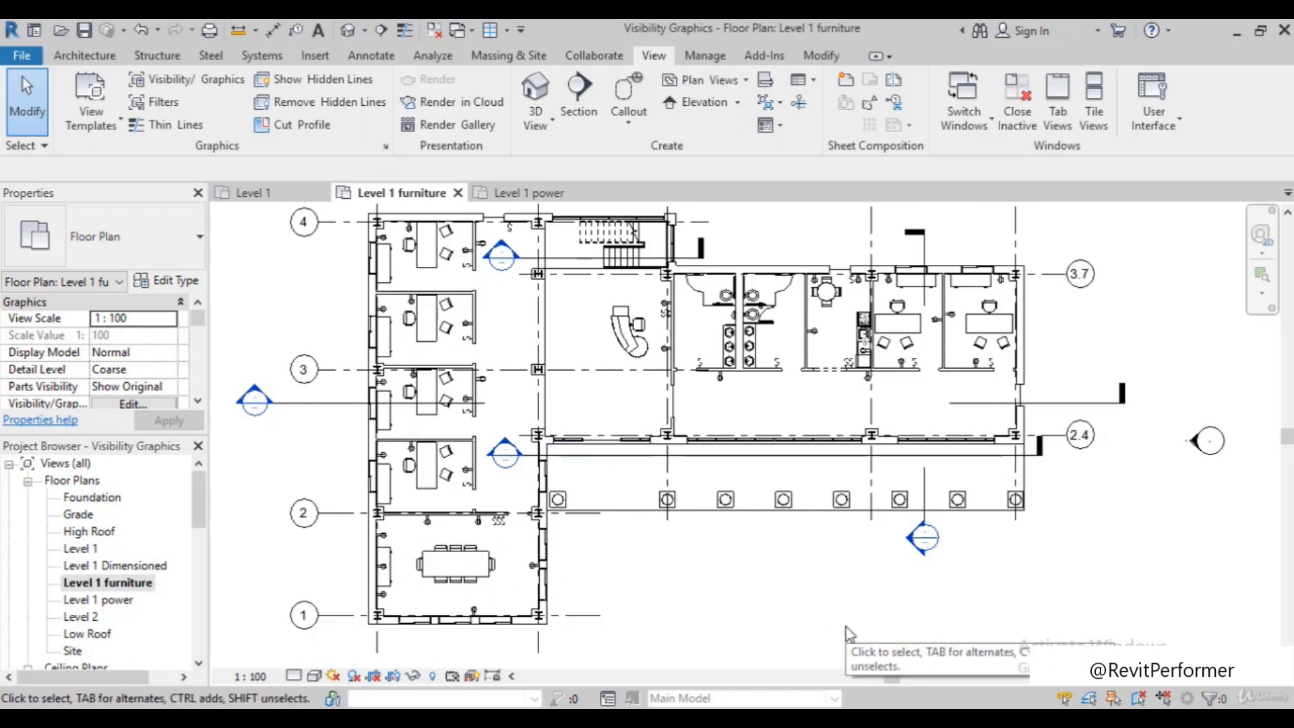
Hide the Electrical Fixtures and Electrical Equipment model categories in the Level 1 furniture plan's visibility overrides
key(v)
key(g)
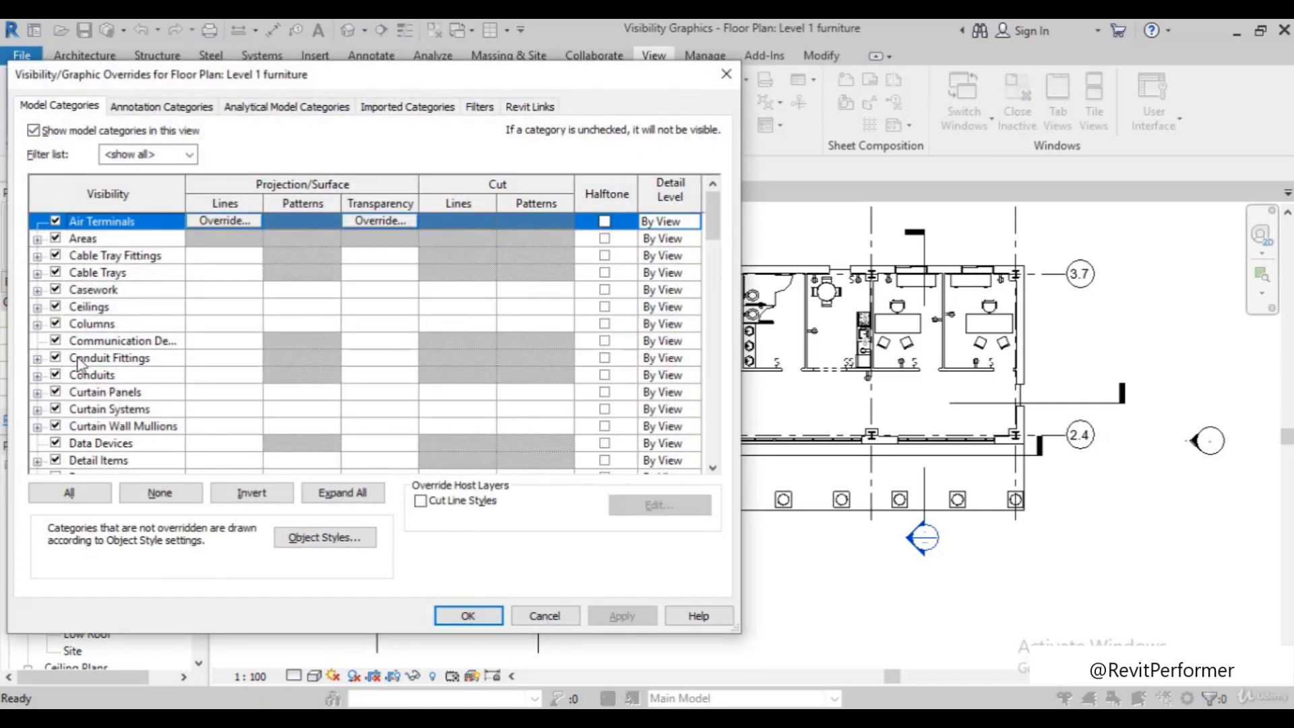
scroll(74, 367, down, 3)
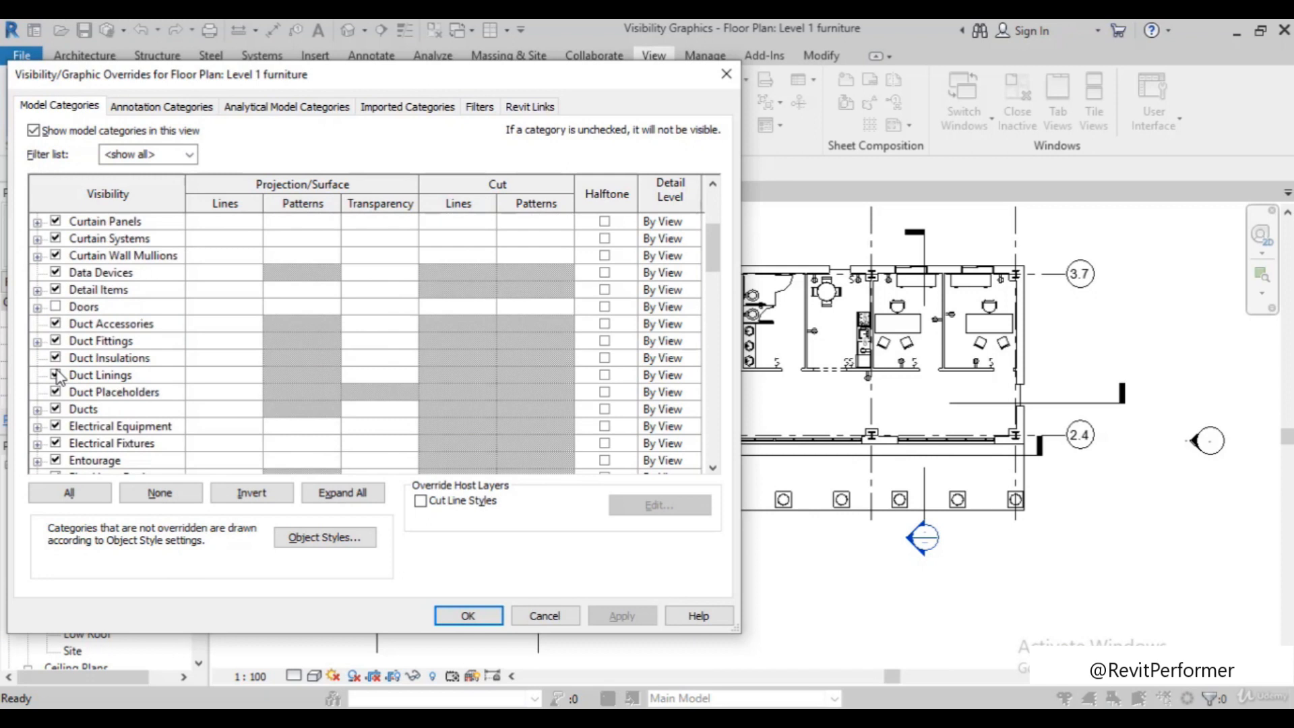
click(56, 444)
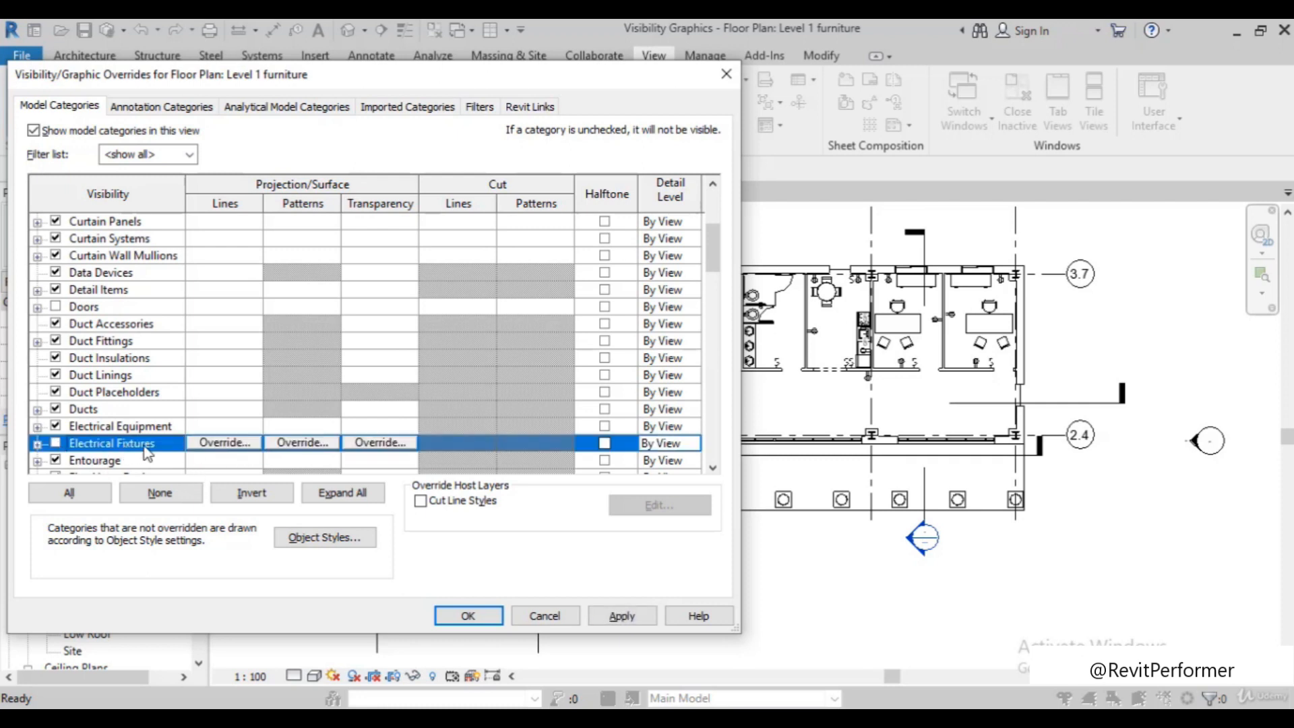
click(56, 427)
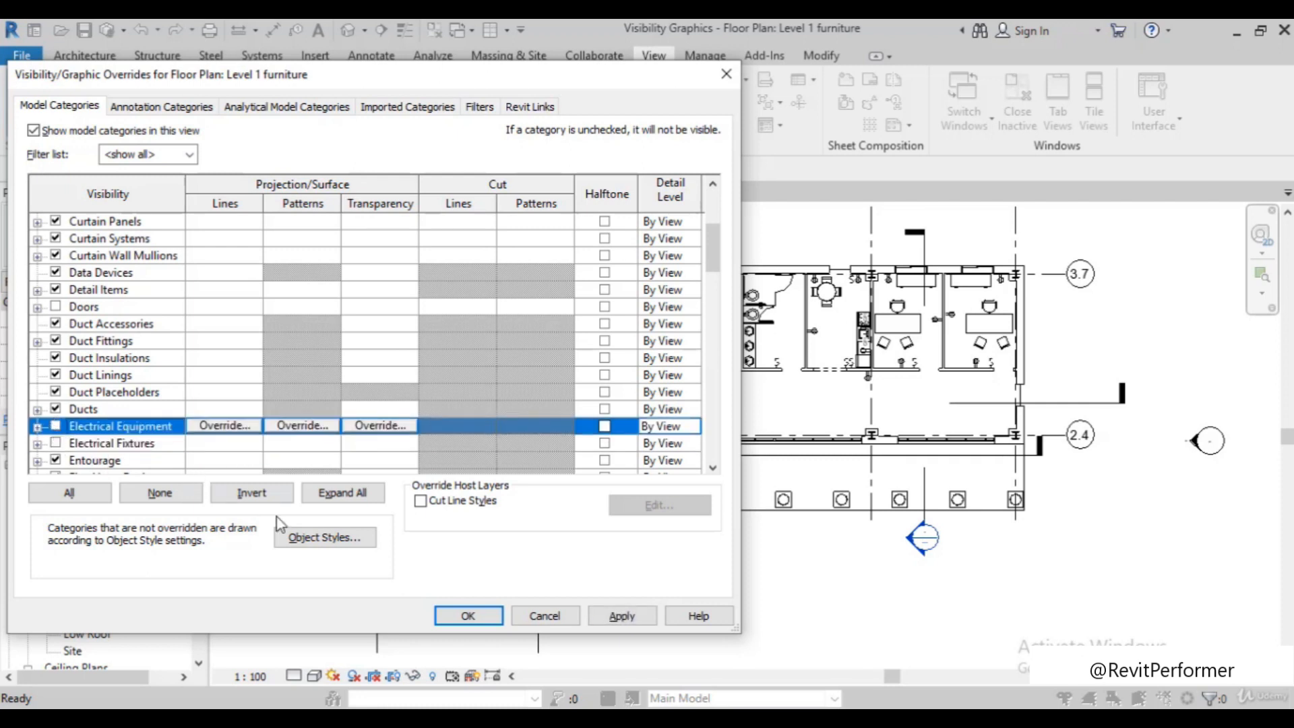
click(621, 616)
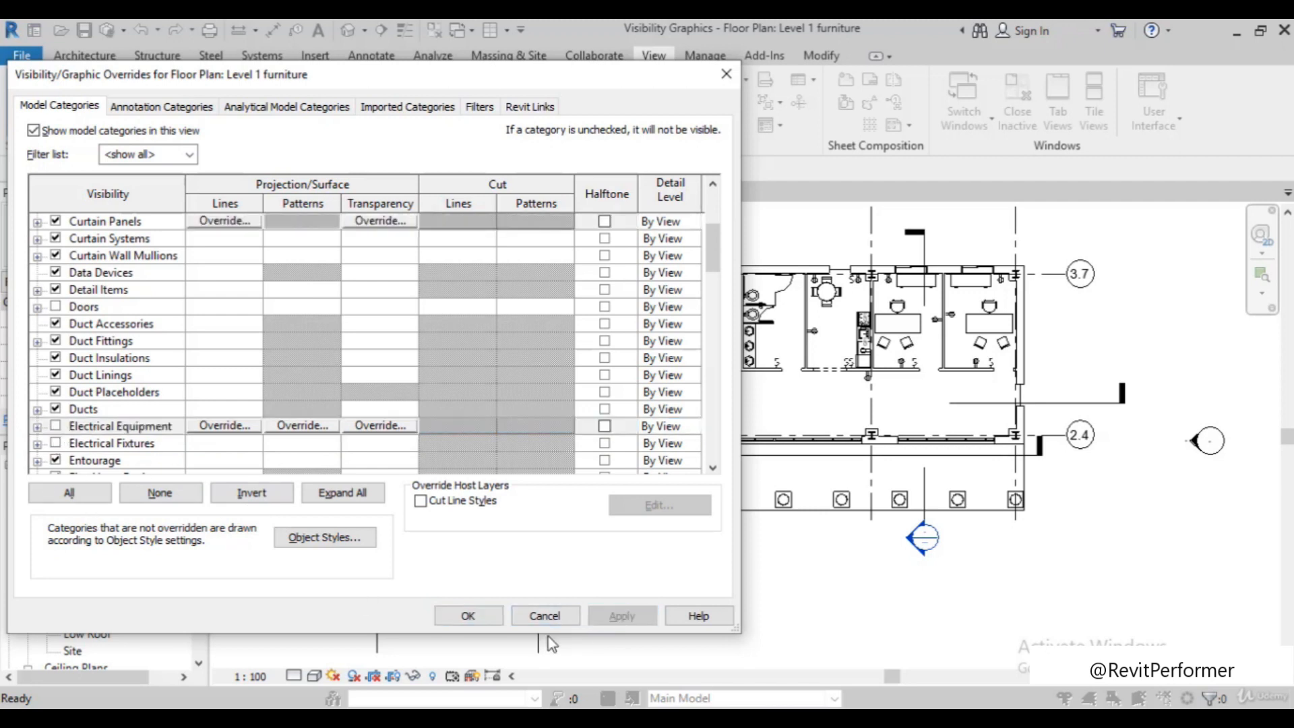
click(469, 617)
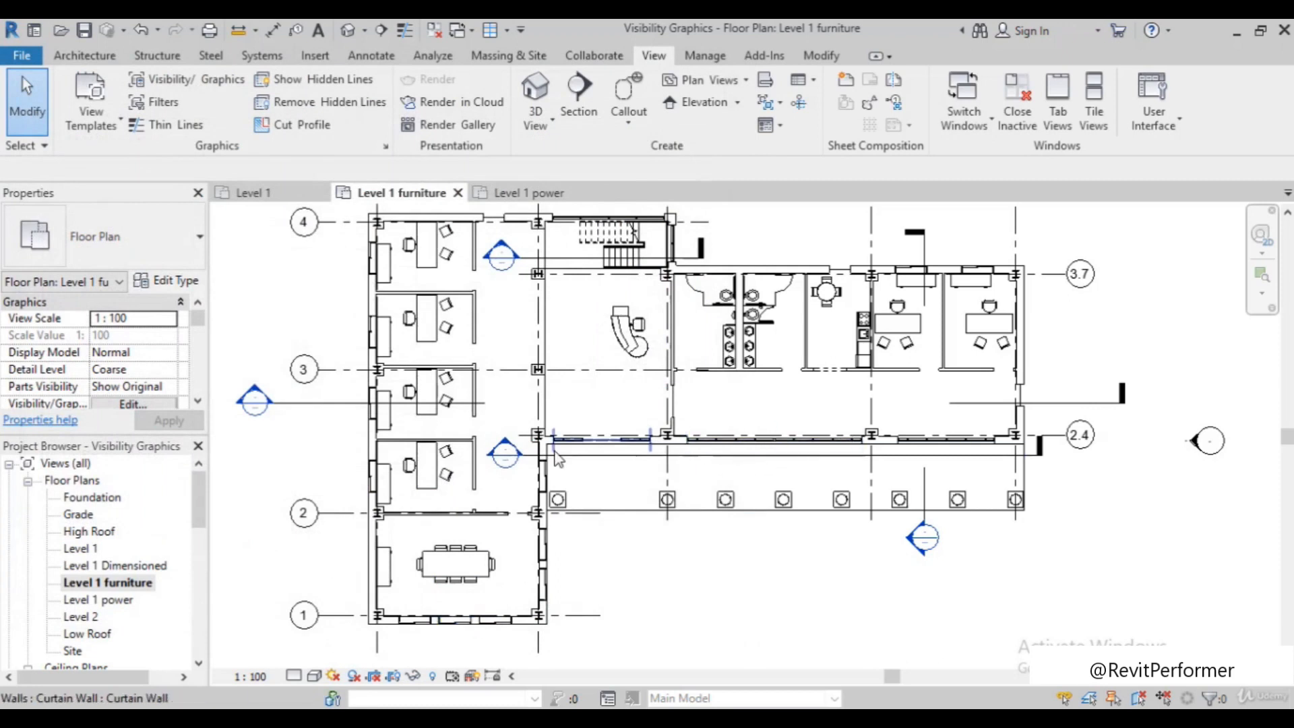
Inspect the offices and partition walls of the Level 1 furniture plan to check the electrical category overrides
scroll(499, 448, up, 3)
scroll(520, 593, down, 1)
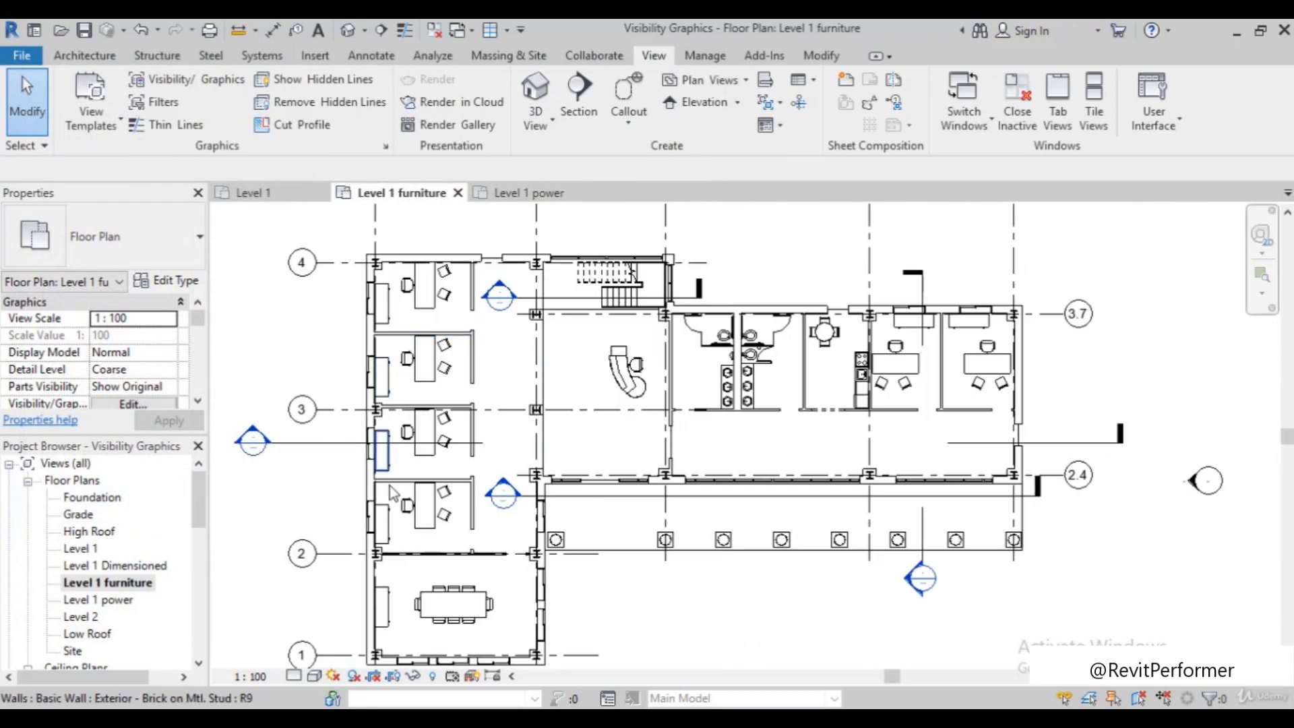
scroll(812, 461, up, 2)
scroll(809, 462, down, 3)
scroll(469, 465, up, 1)
scroll(384, 387, down, 2)
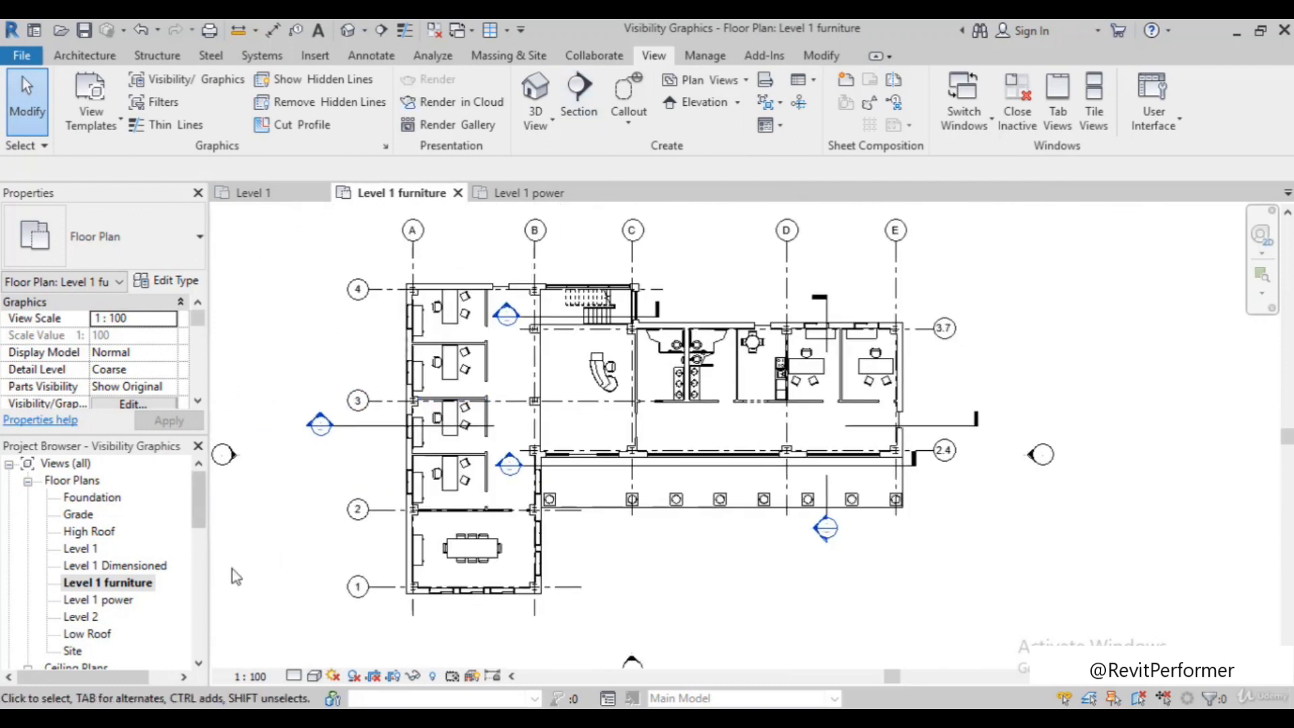
Open the Level 1 power floor plan and inspect the electrical symbols, furniture and room tags in the offices
double_click(116, 600)
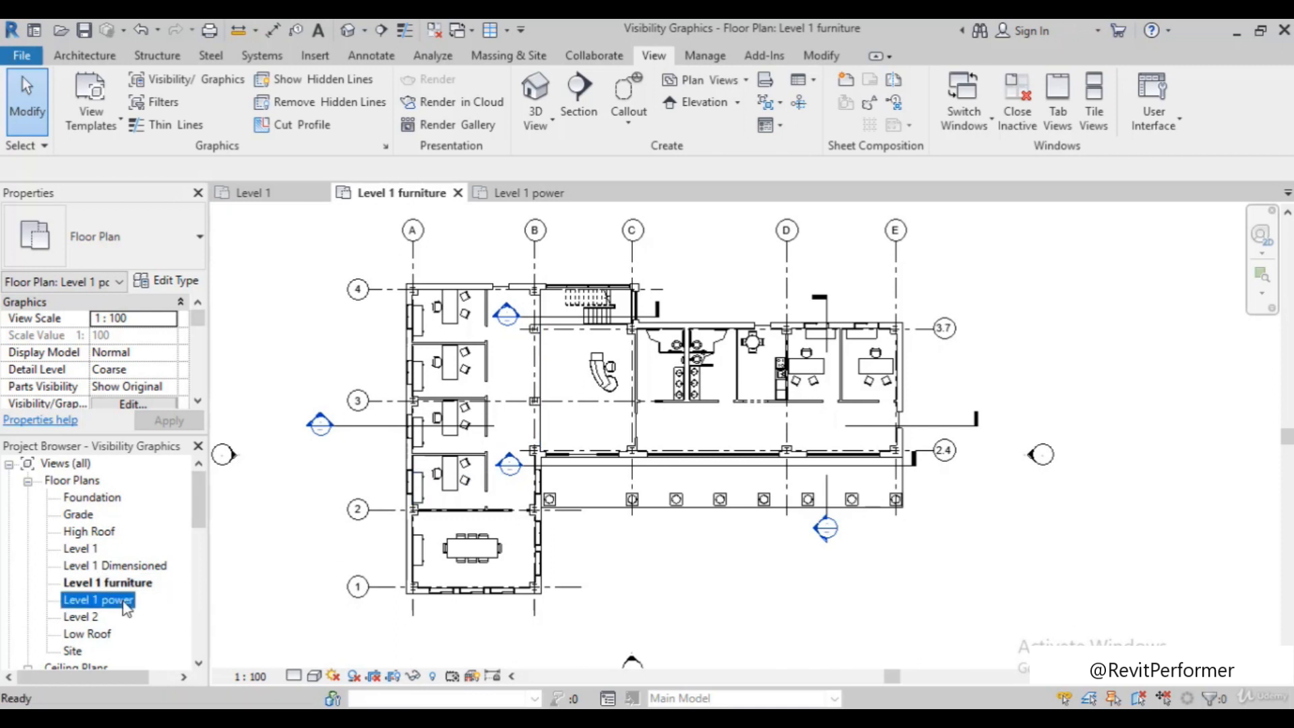
scroll(676, 282, up, 1)
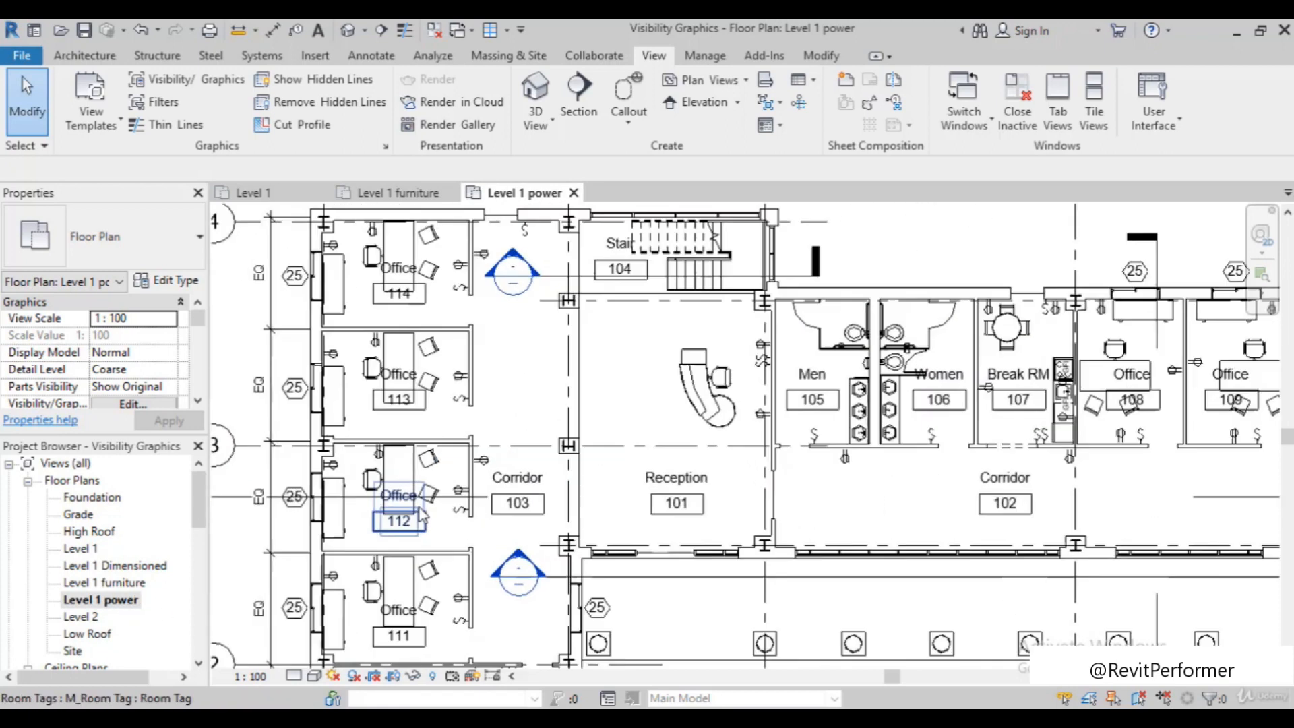
scroll(472, 499, up, 2)
scroll(445, 492, down, 1)
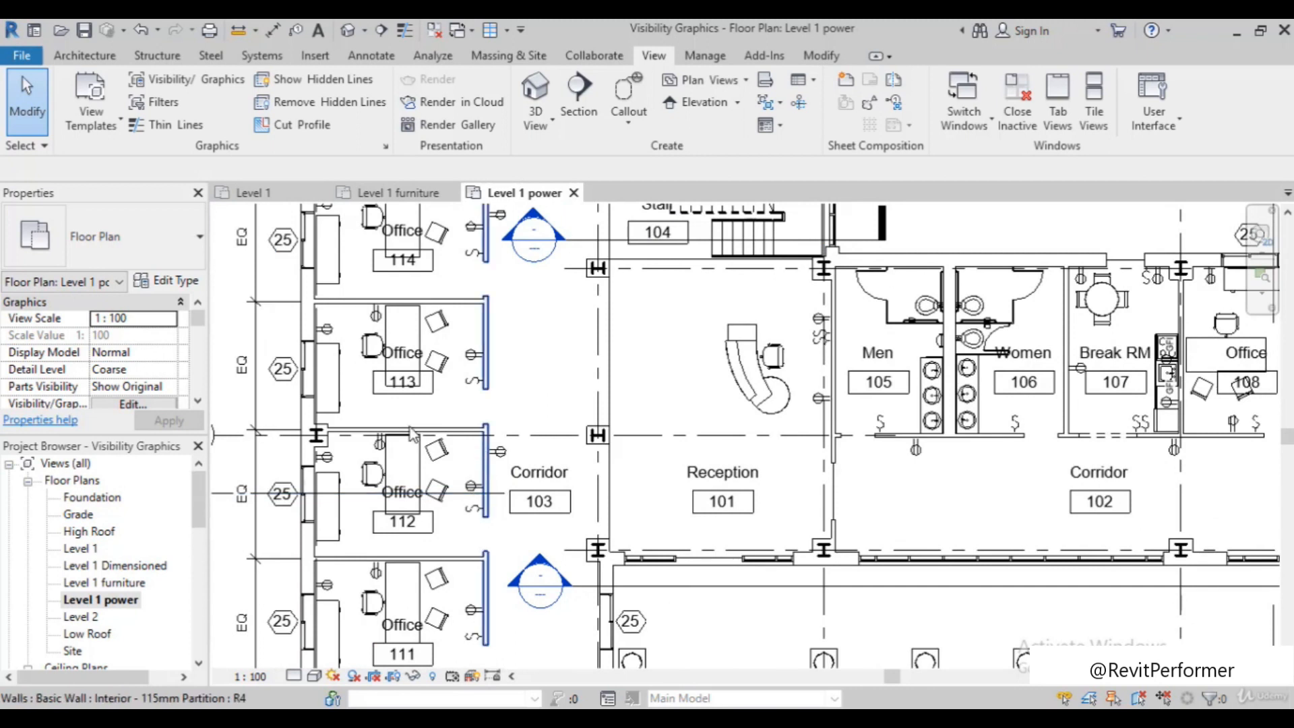
scroll(404, 472, down, 1)
scroll(390, 465, down, 1)
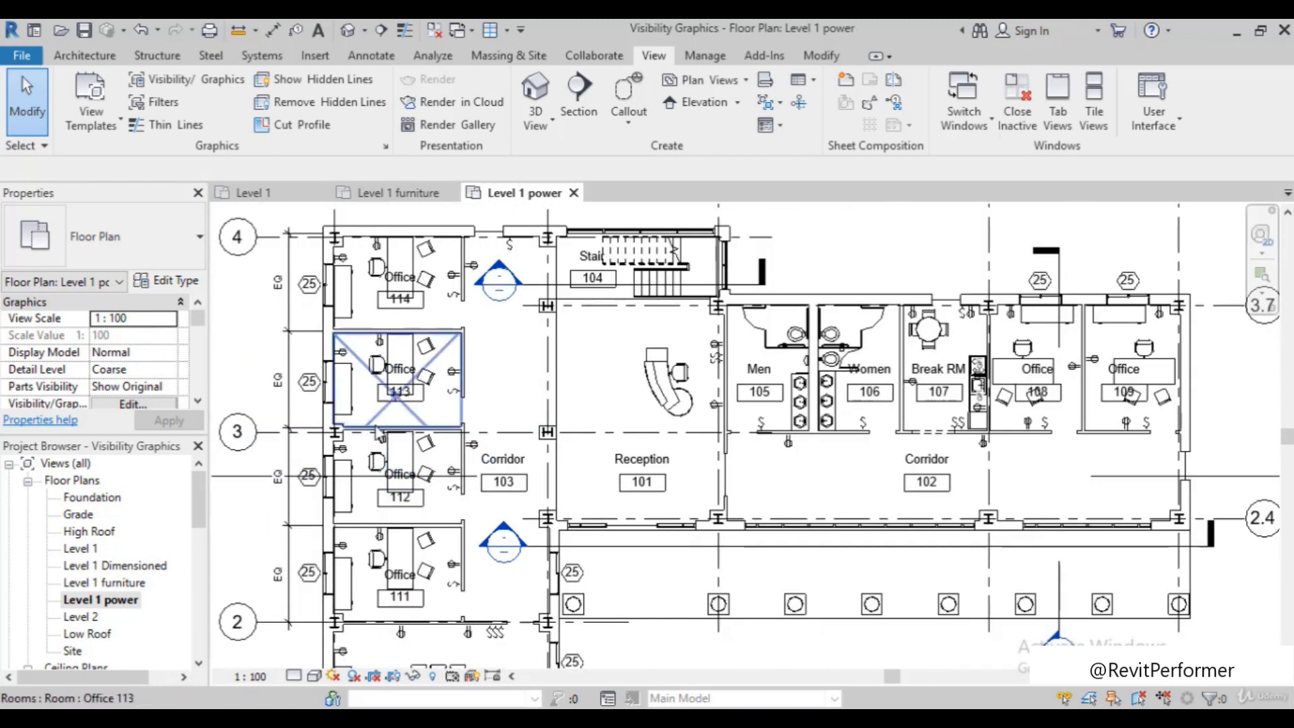
Review the model category visibility overrides of the Level 1 power plan and close them without making changes
key(v)
key(v)
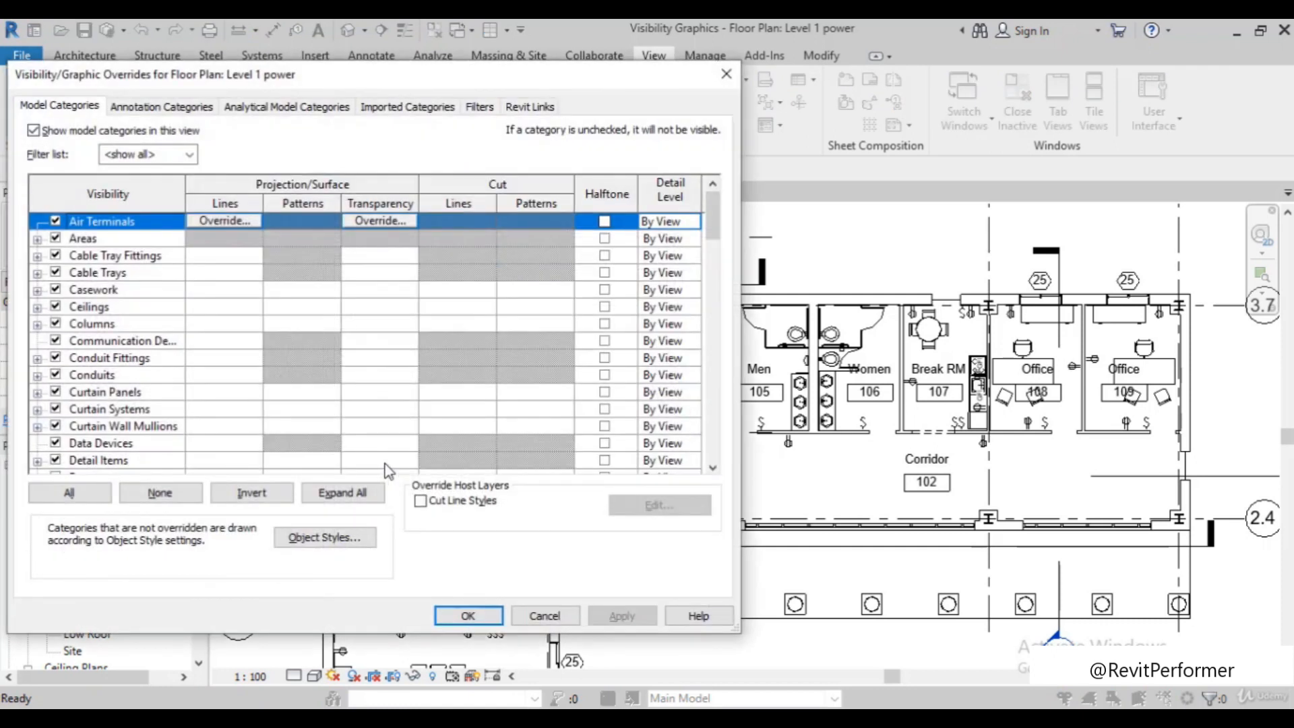
scroll(165, 410, down, 5)
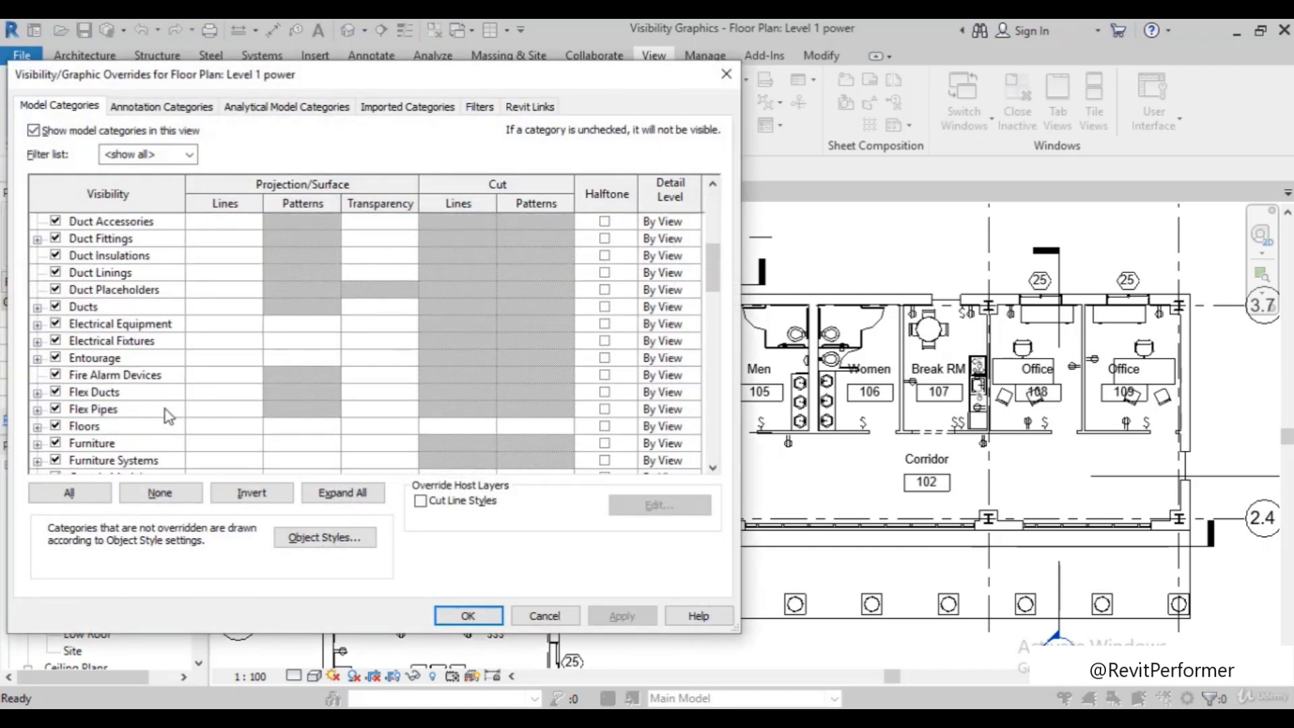
scroll(165, 410, up, 1)
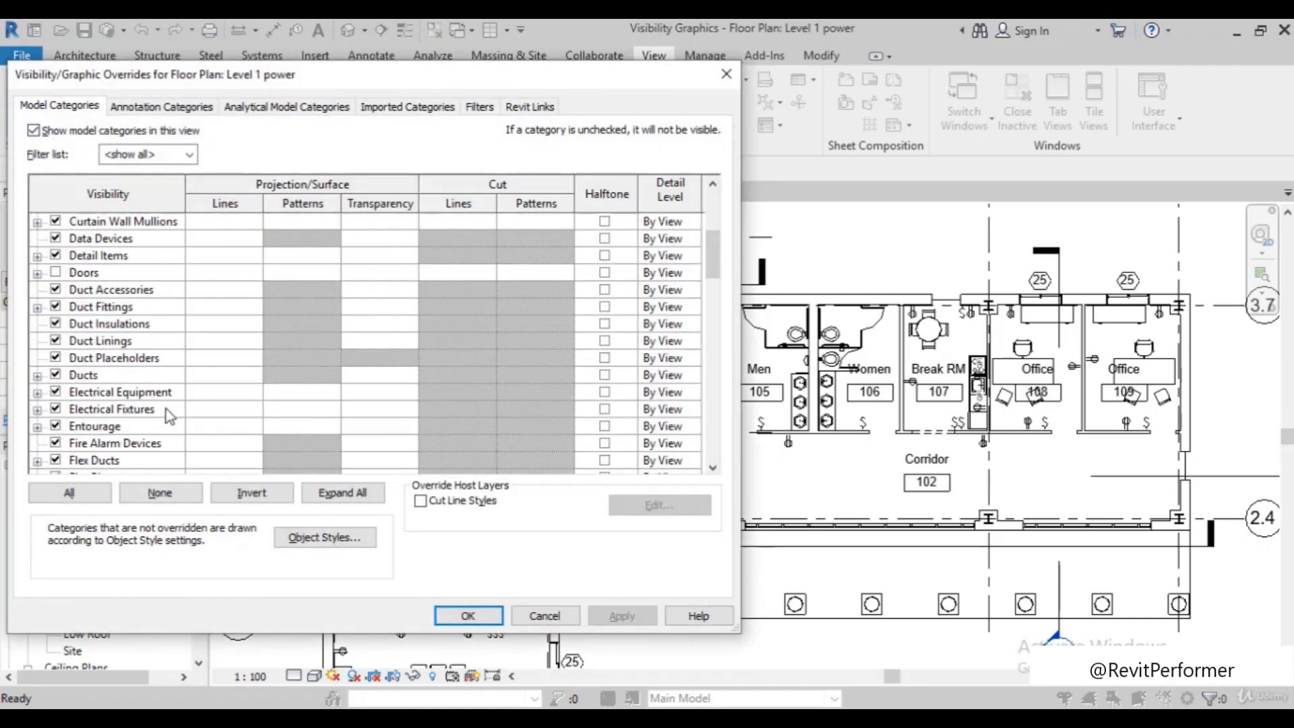
click(559, 614)
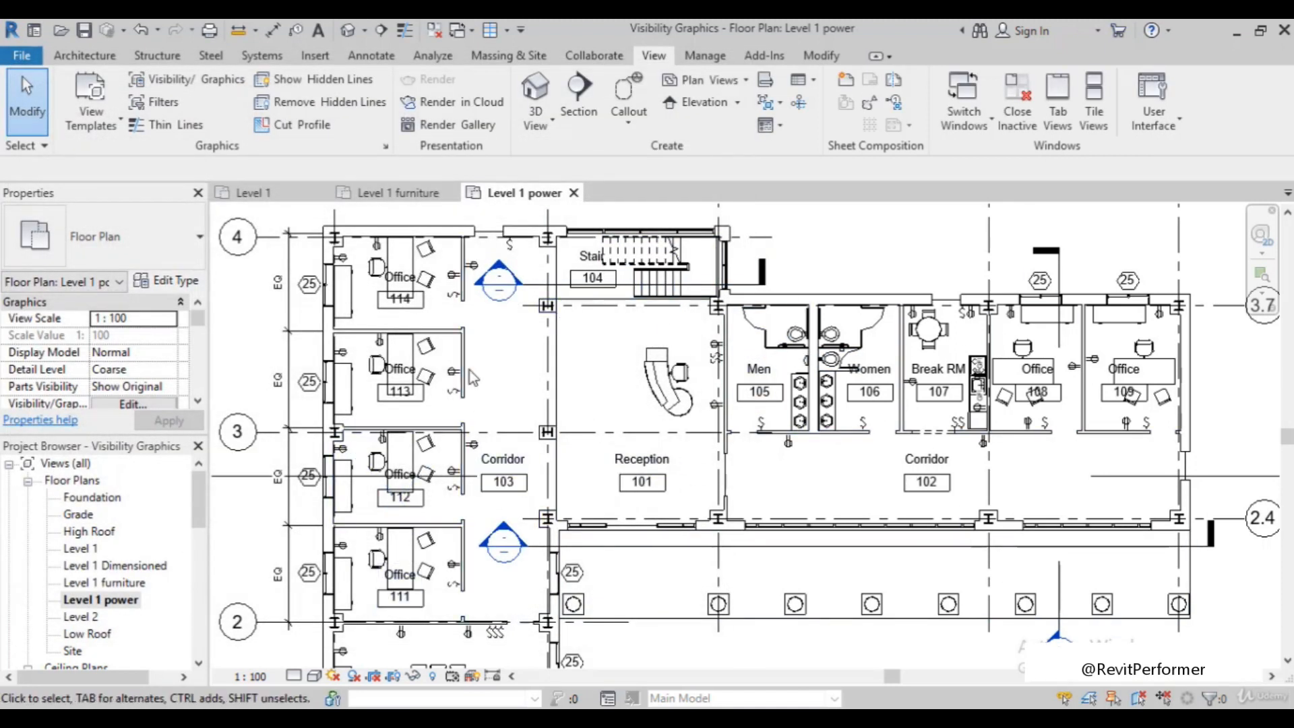
Hide the entire Furniture category in the Level 1 power plan, starting from the desk in Office 113
click(403, 357)
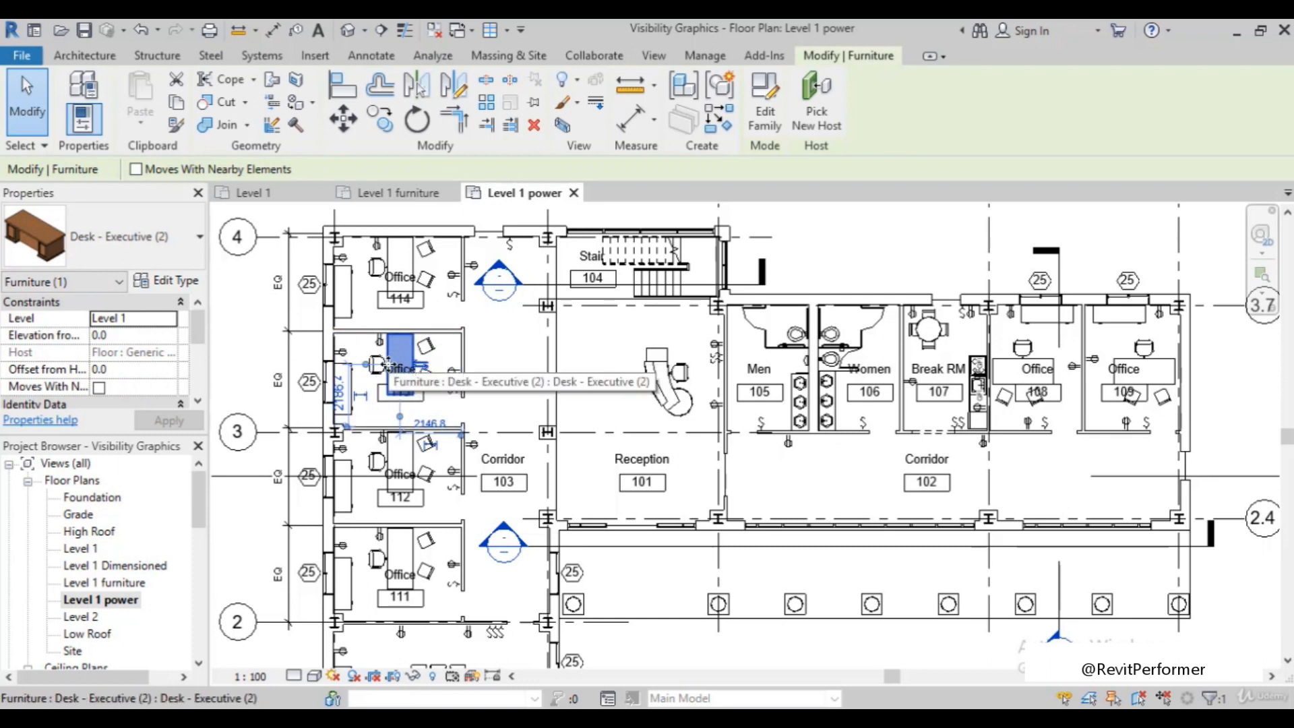
click(576, 81)
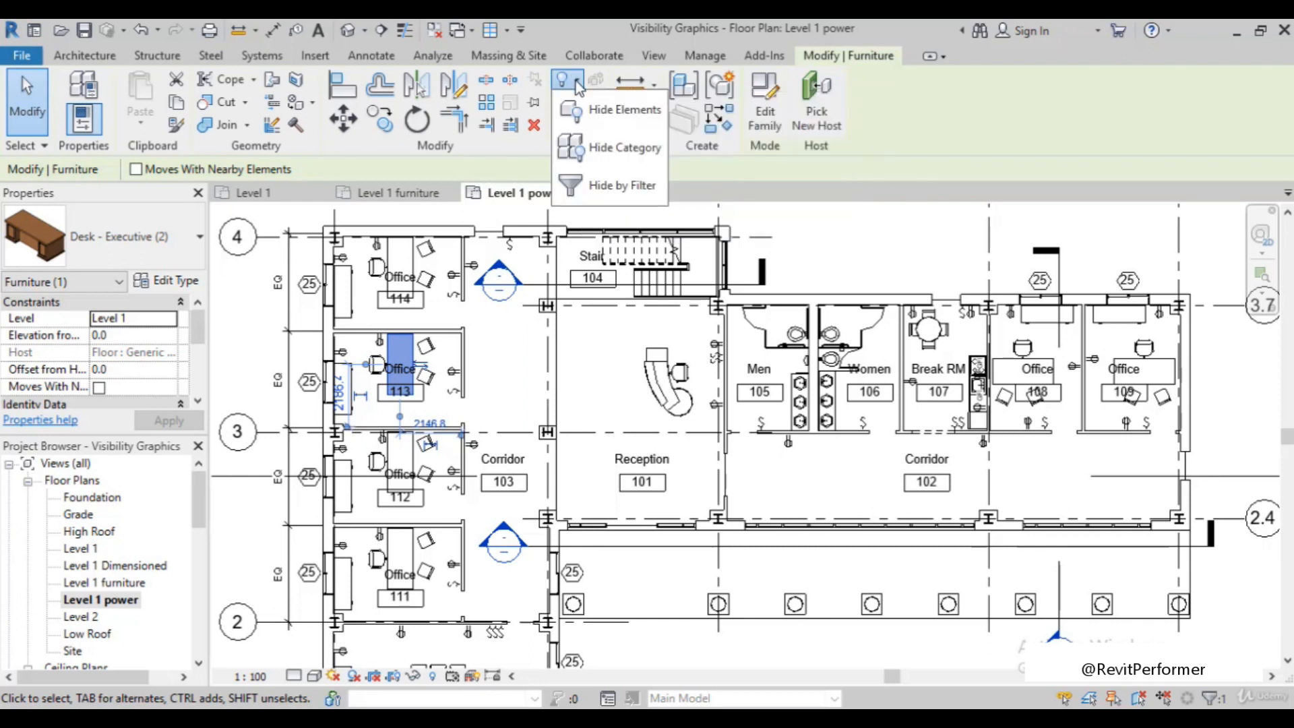
click(597, 154)
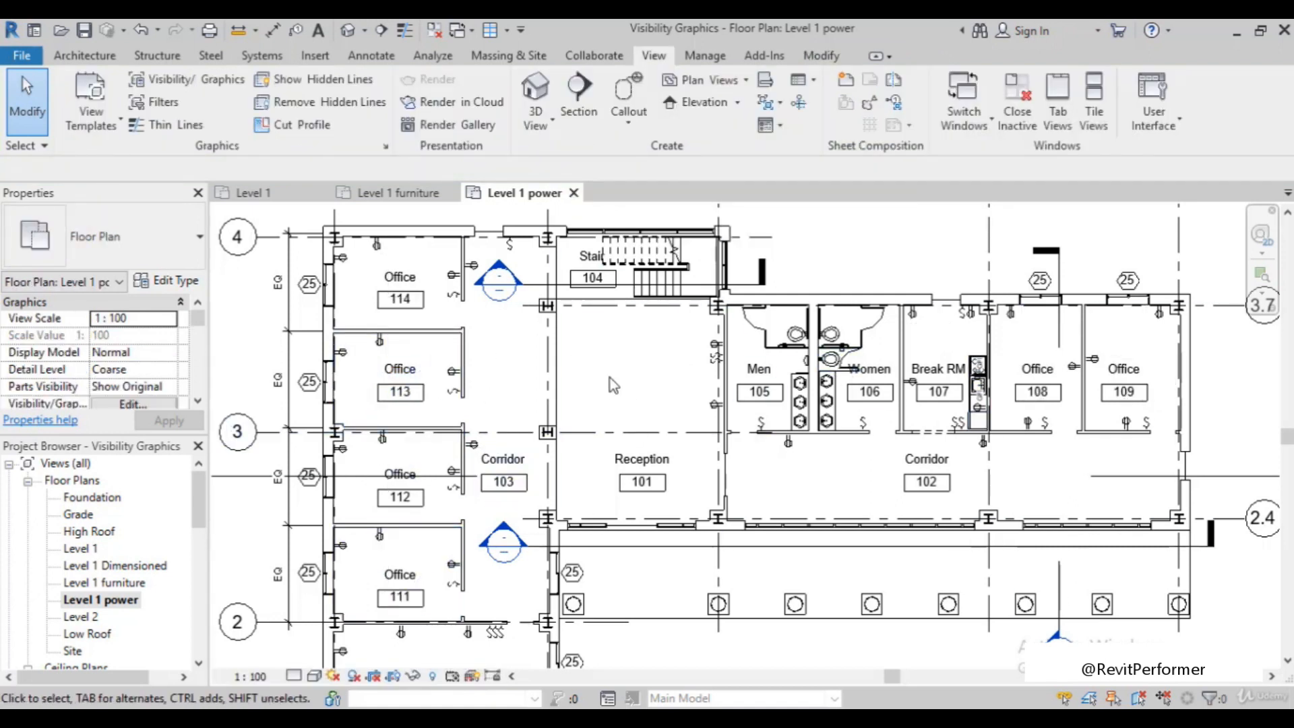
scroll(920, 483, up, 2)
scroll(918, 483, down, 3)
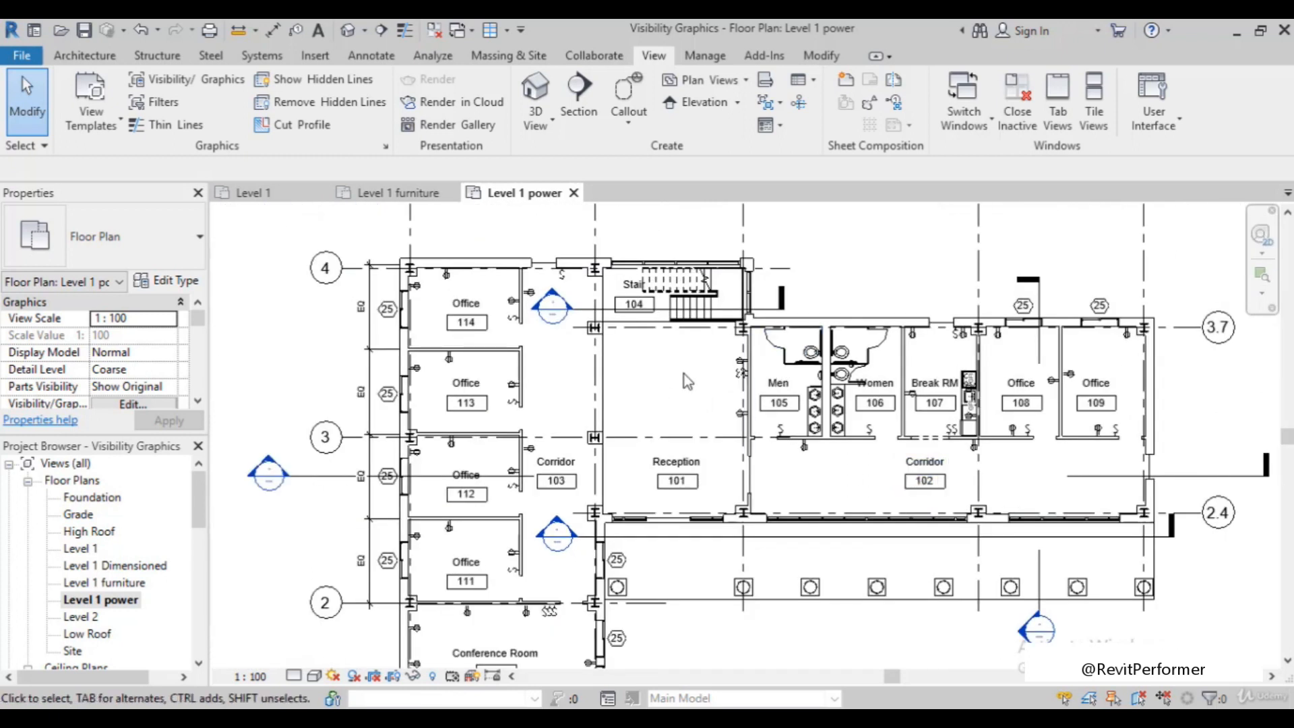
Check the Furniture and Doors entries in the Level 1 power plan's model category overrides and close them without changes
key(v)
key(g)
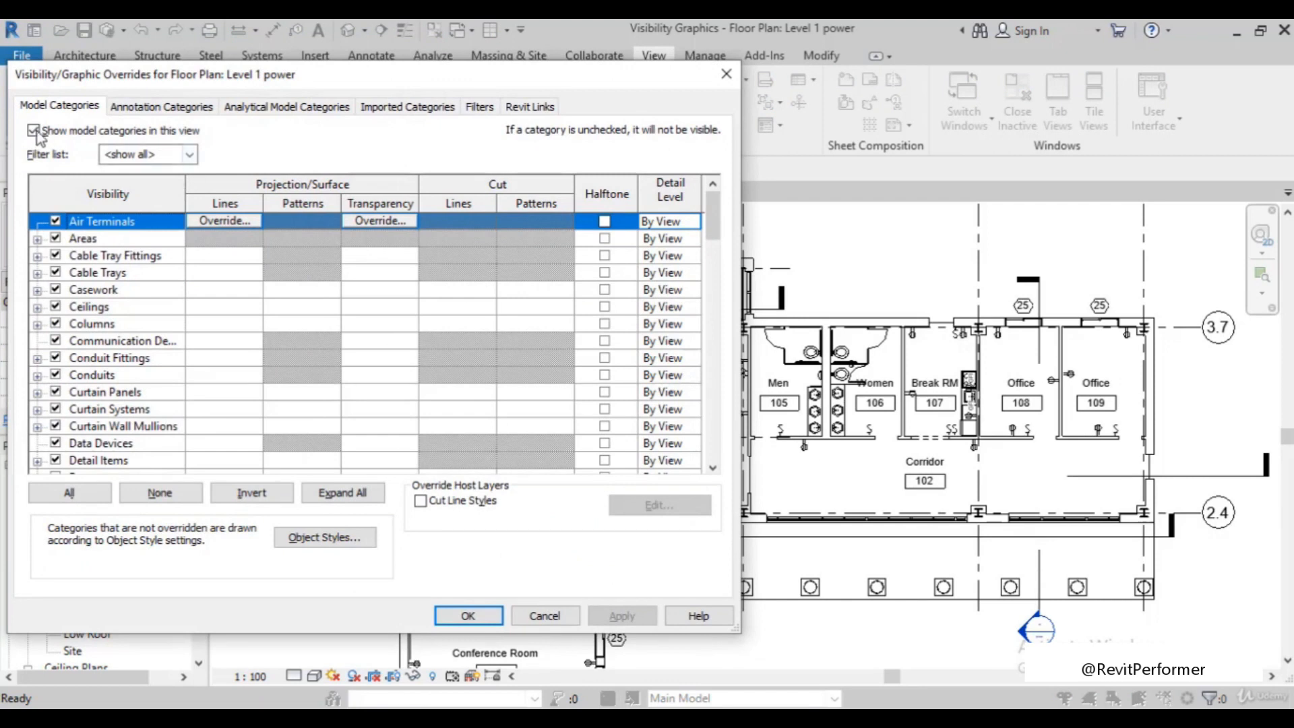
scroll(149, 398, down, 5)
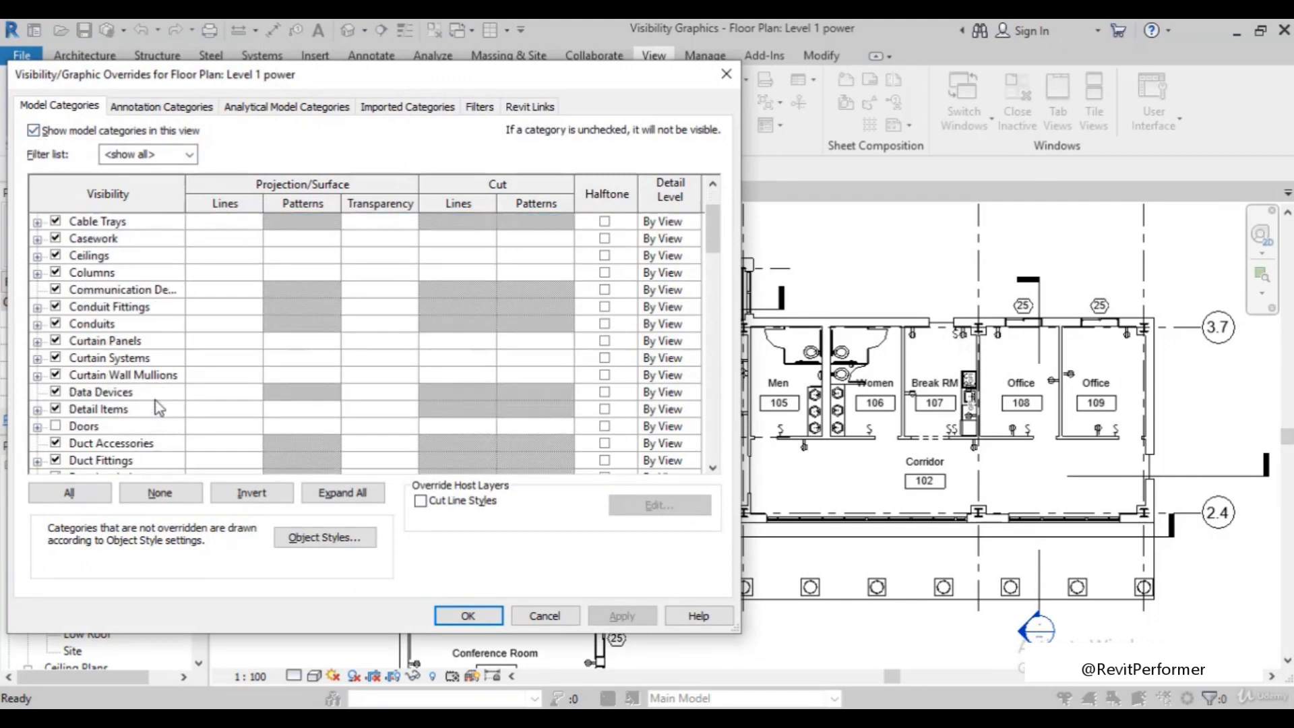
scroll(118, 412, down, 2)
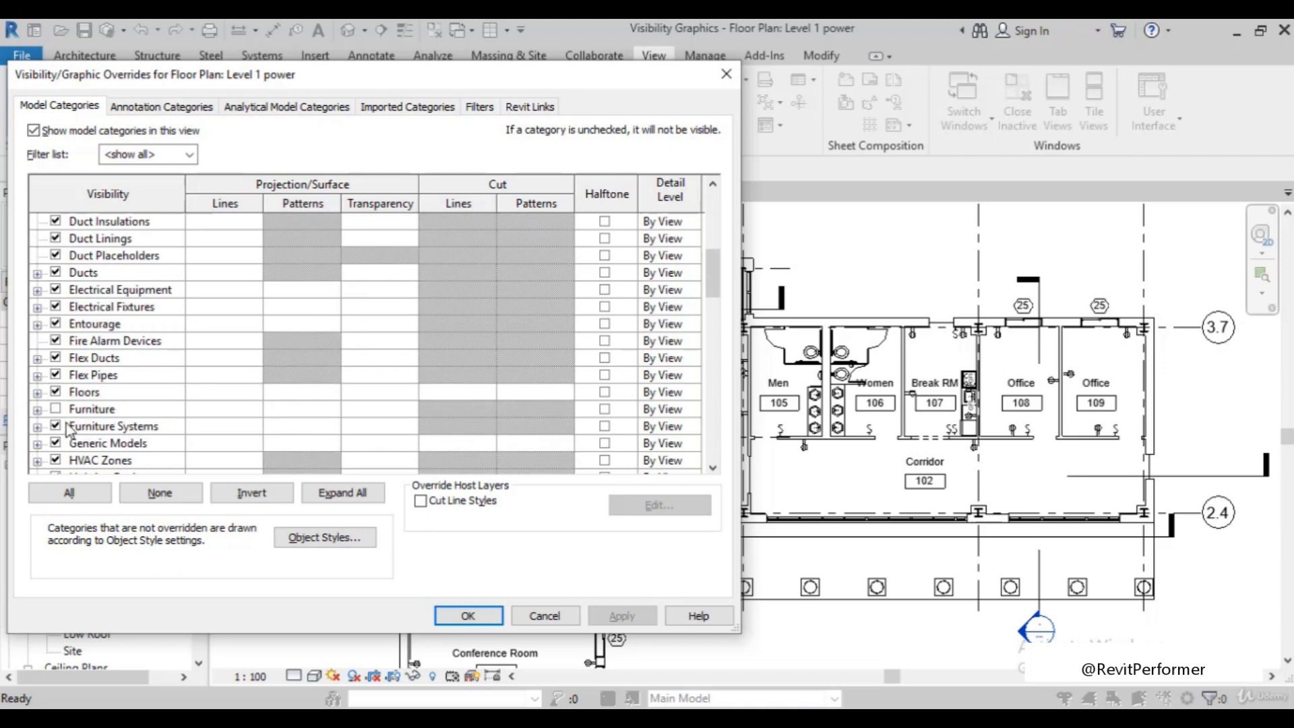
scroll(69, 431, down, 3)
scroll(260, 461, up, 5)
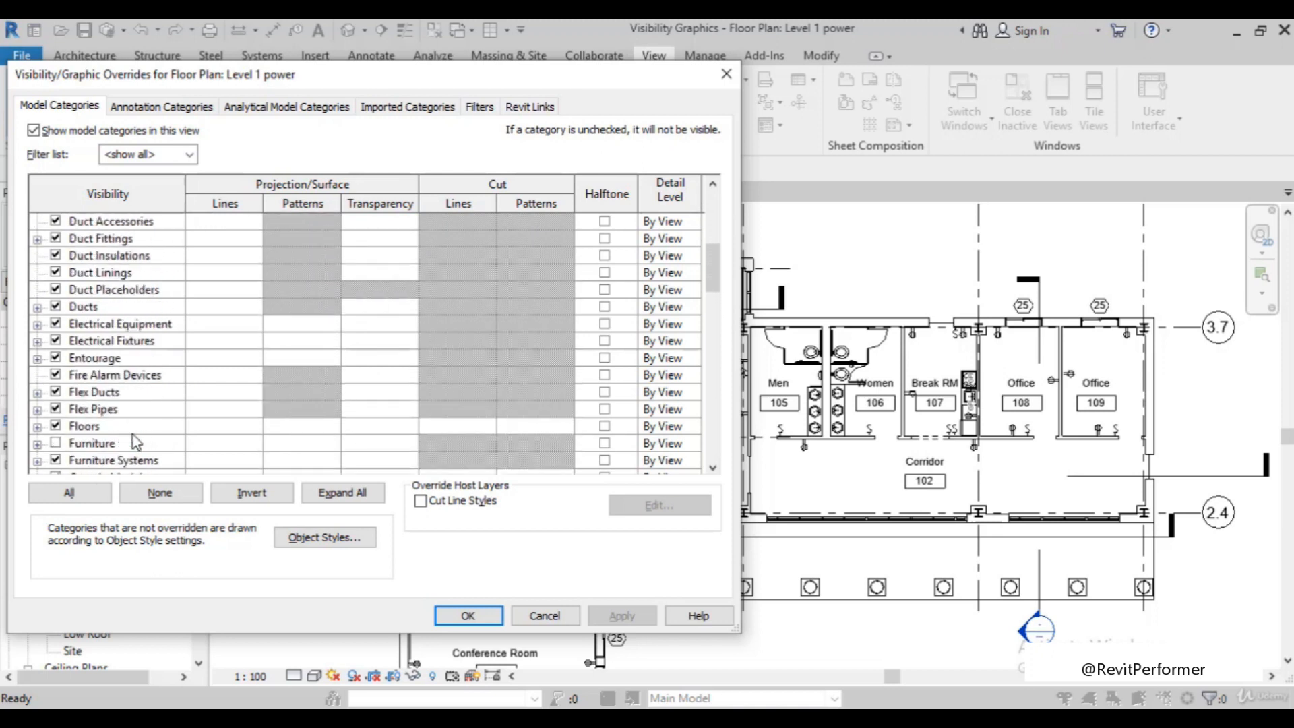
click(545, 615)
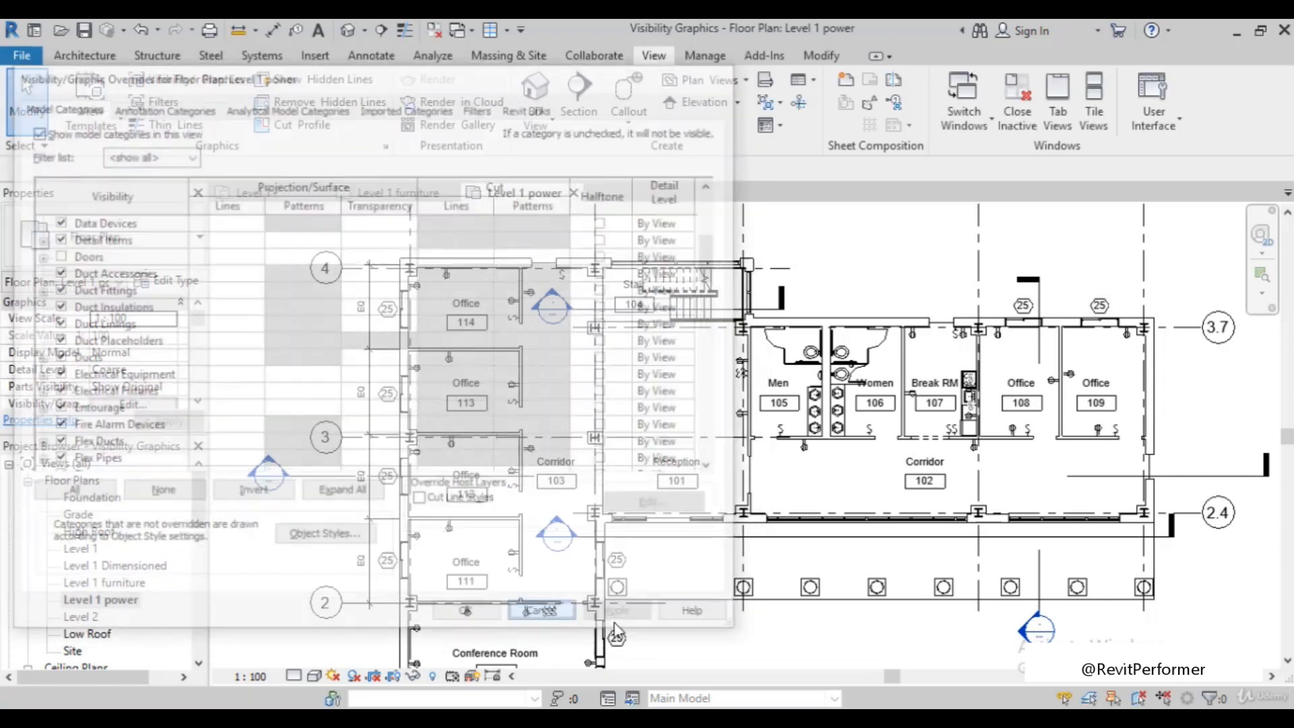
Compare the Level 1 furniture and Level 1 power floor plans by switching between the two views
scroll(480, 450, down, 2)
scroll(480, 451, down, 2)
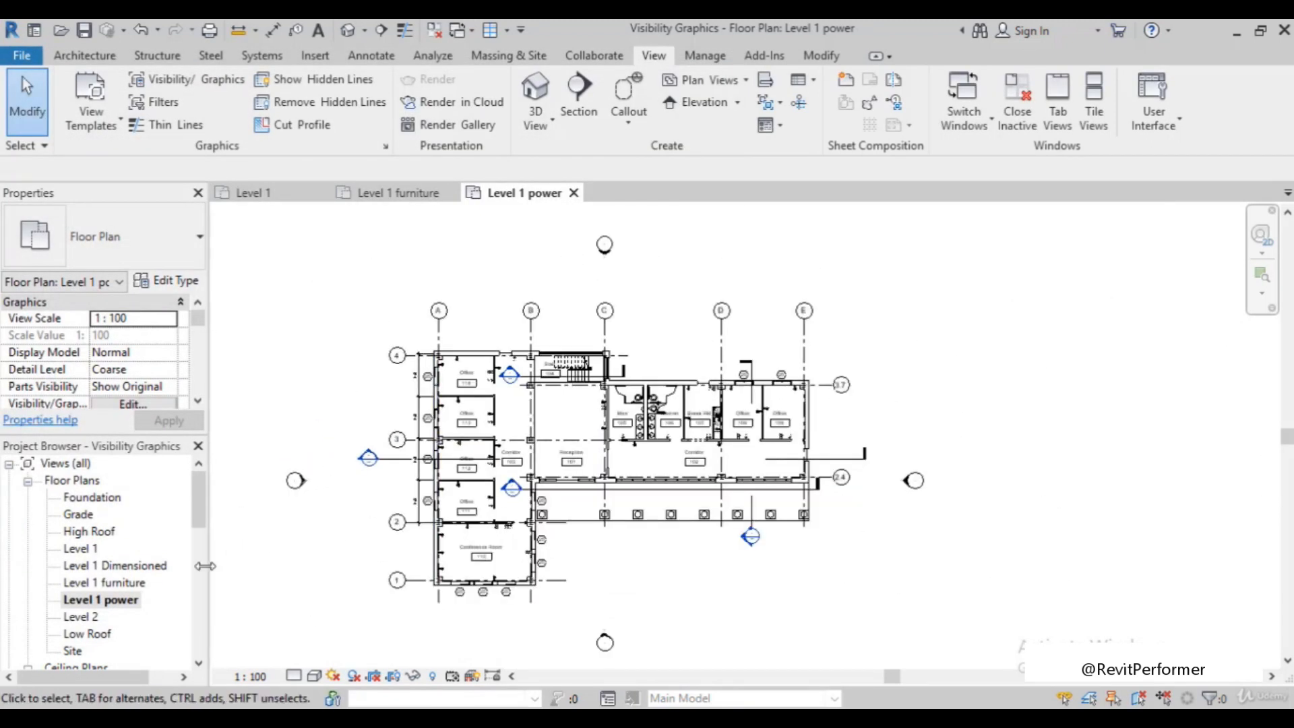
double_click(125, 584)
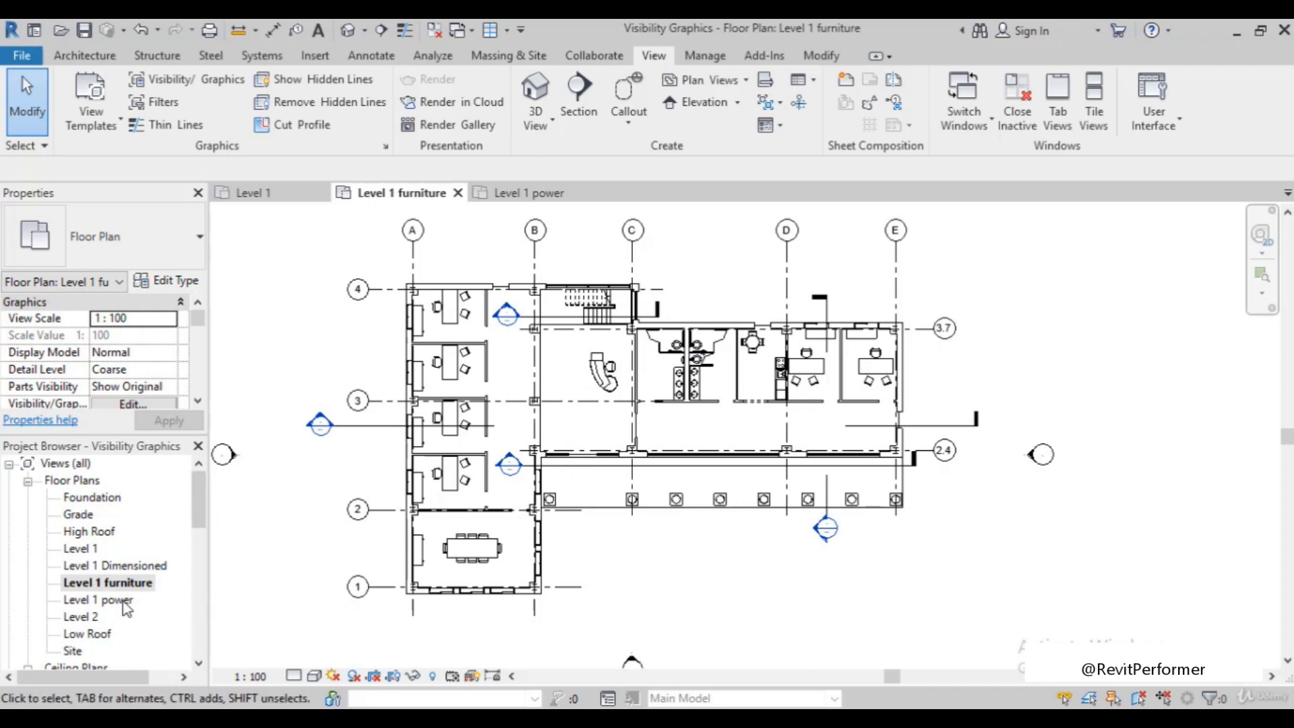
double_click(123, 601)
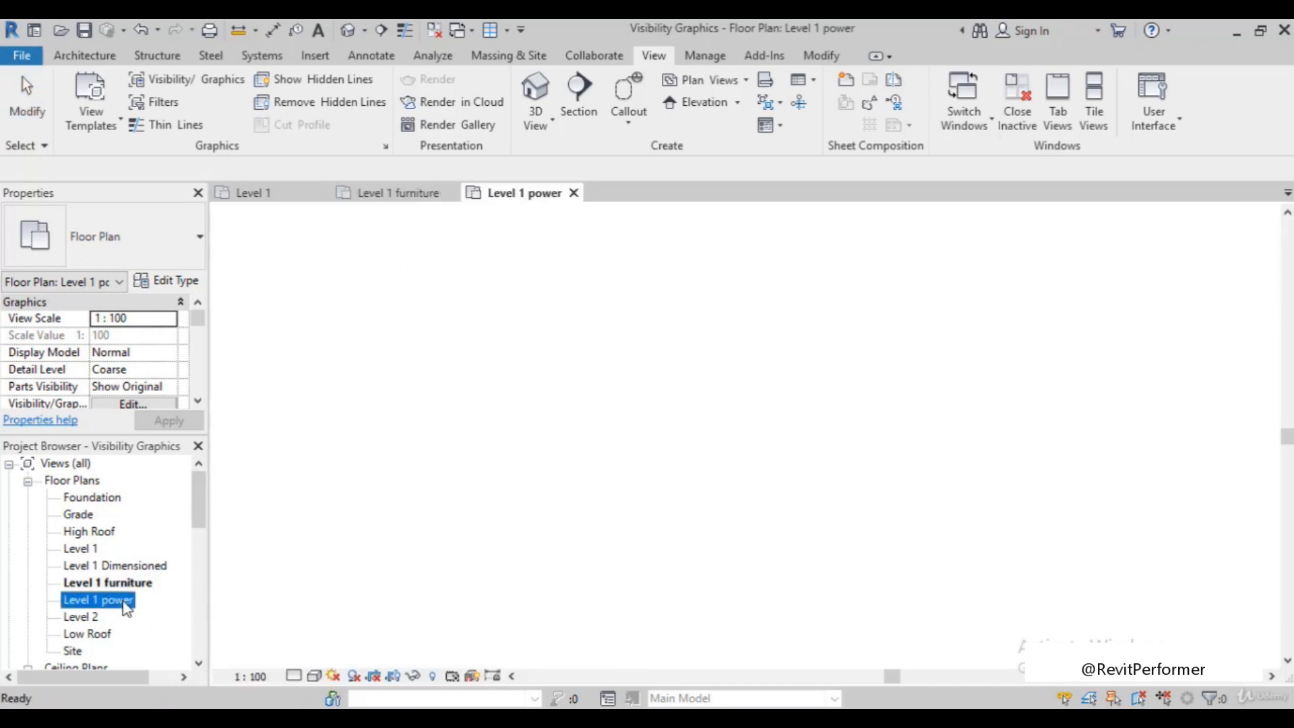
double_click(111, 583)
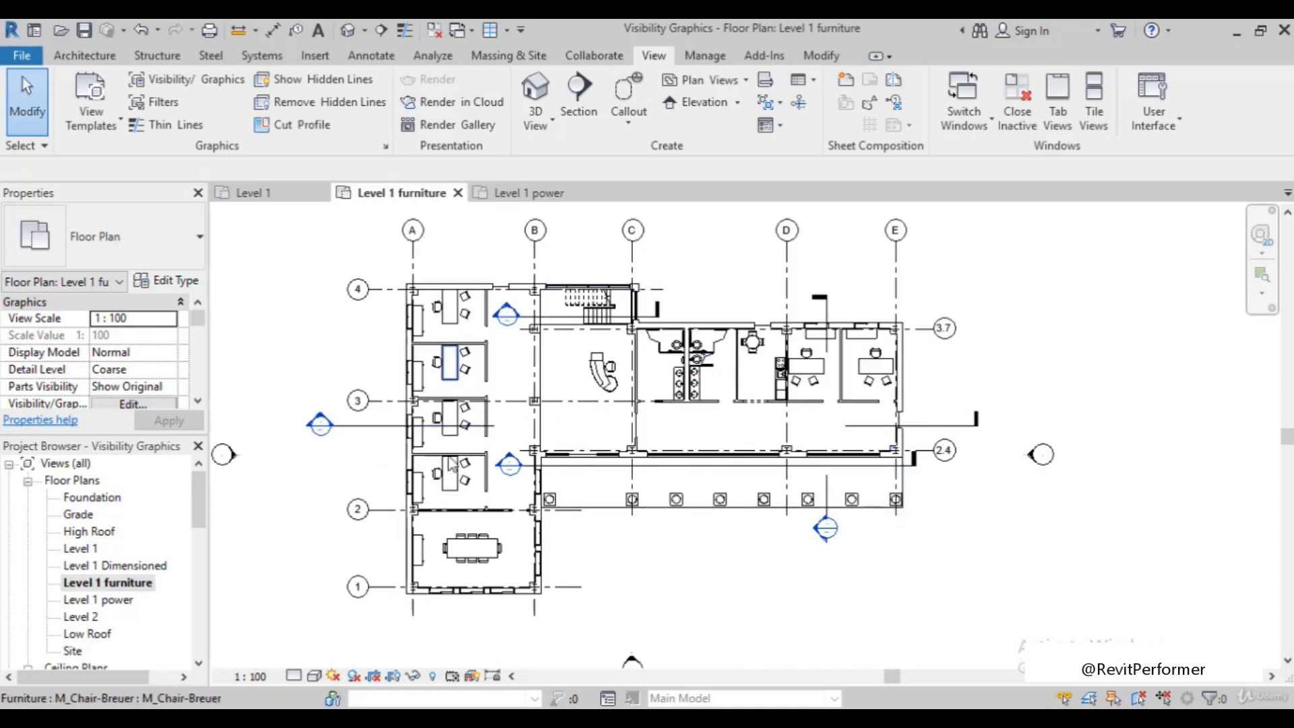
double_click(108, 600)
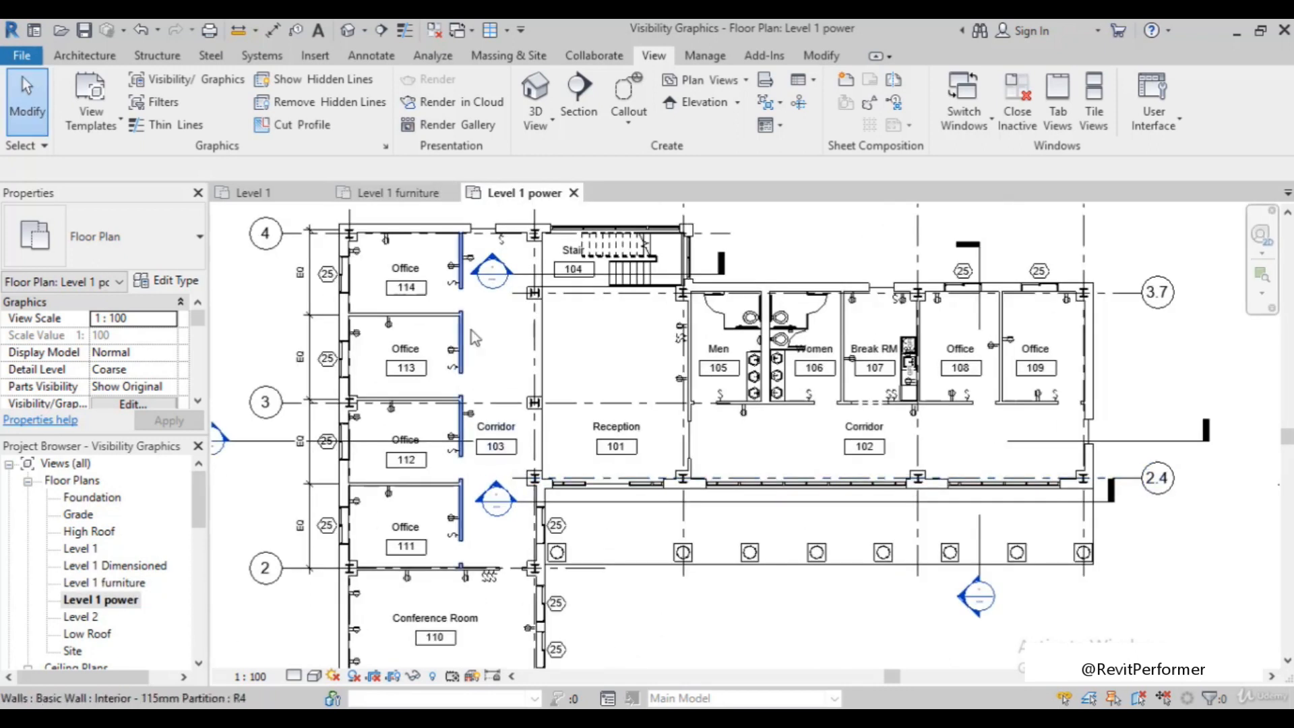
scroll(742, 378, down, 2)
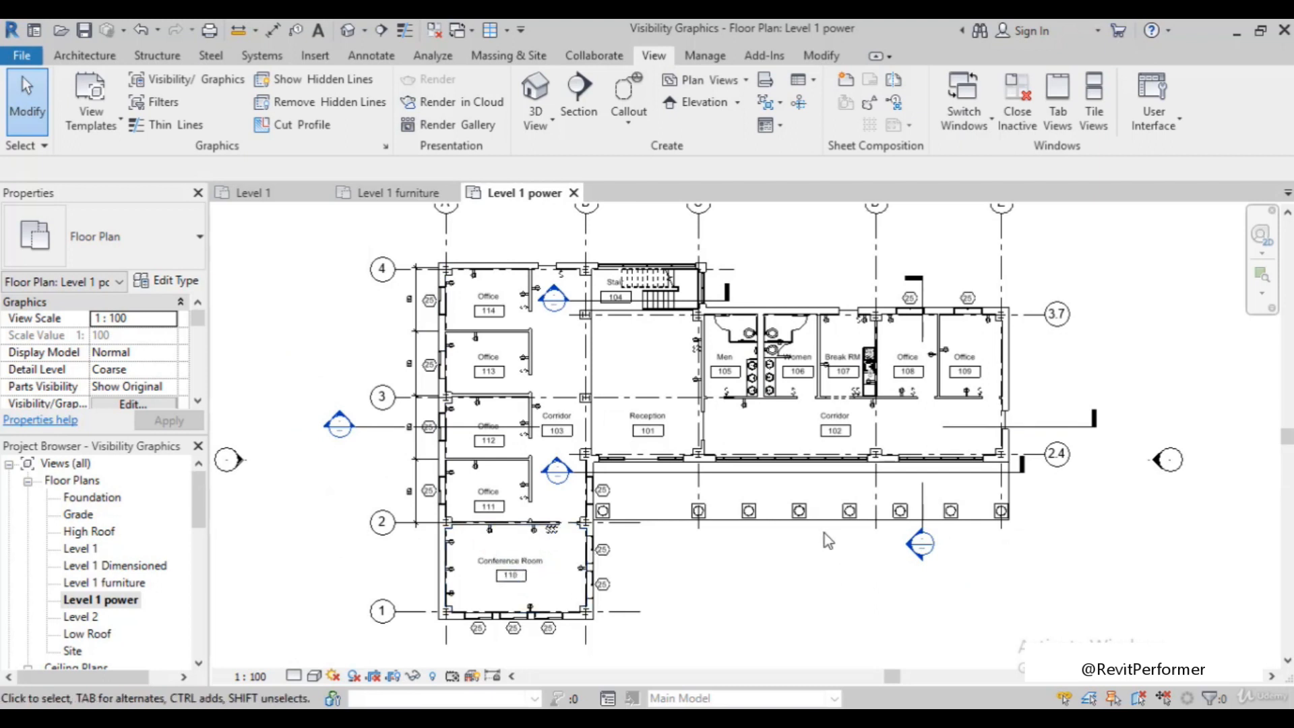
double_click(130, 583)
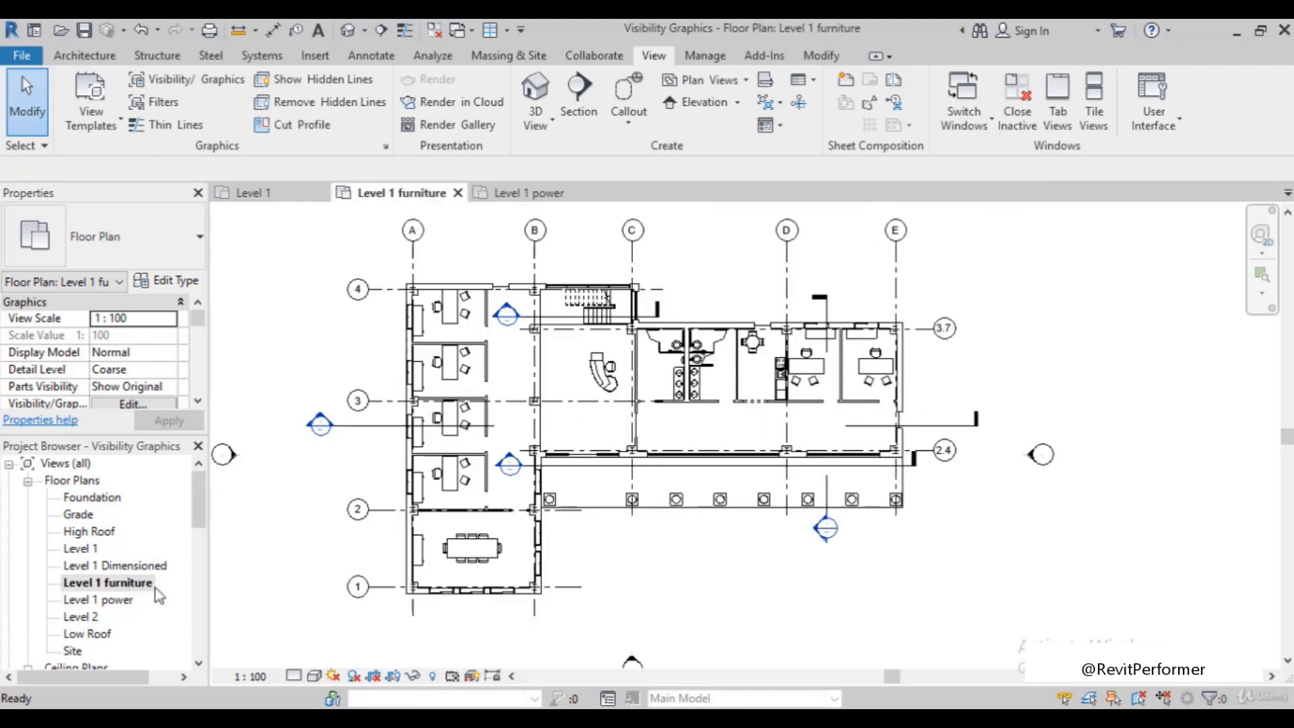
scroll(876, 453, up, 2)
scroll(876, 453, down, 2)
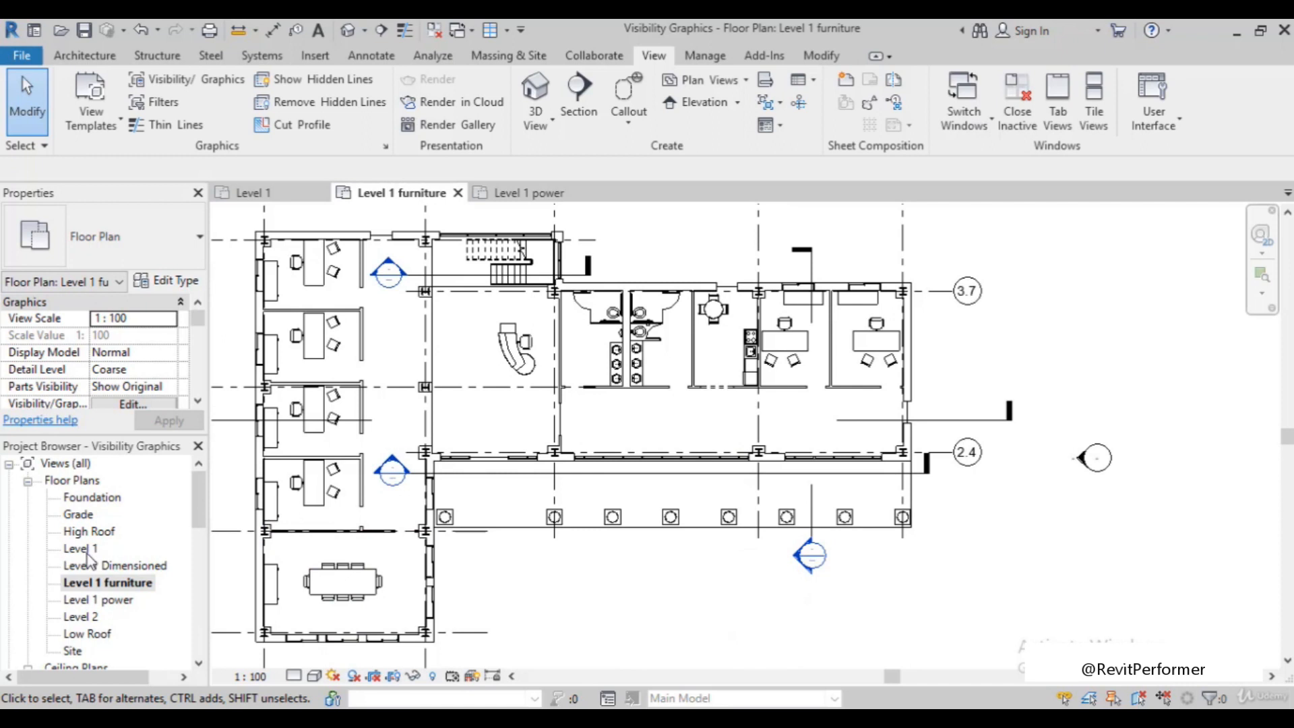
Turn on the Doors model category in the Level 1 power plan's visibility overrides and apply the change
double_click(102, 599)
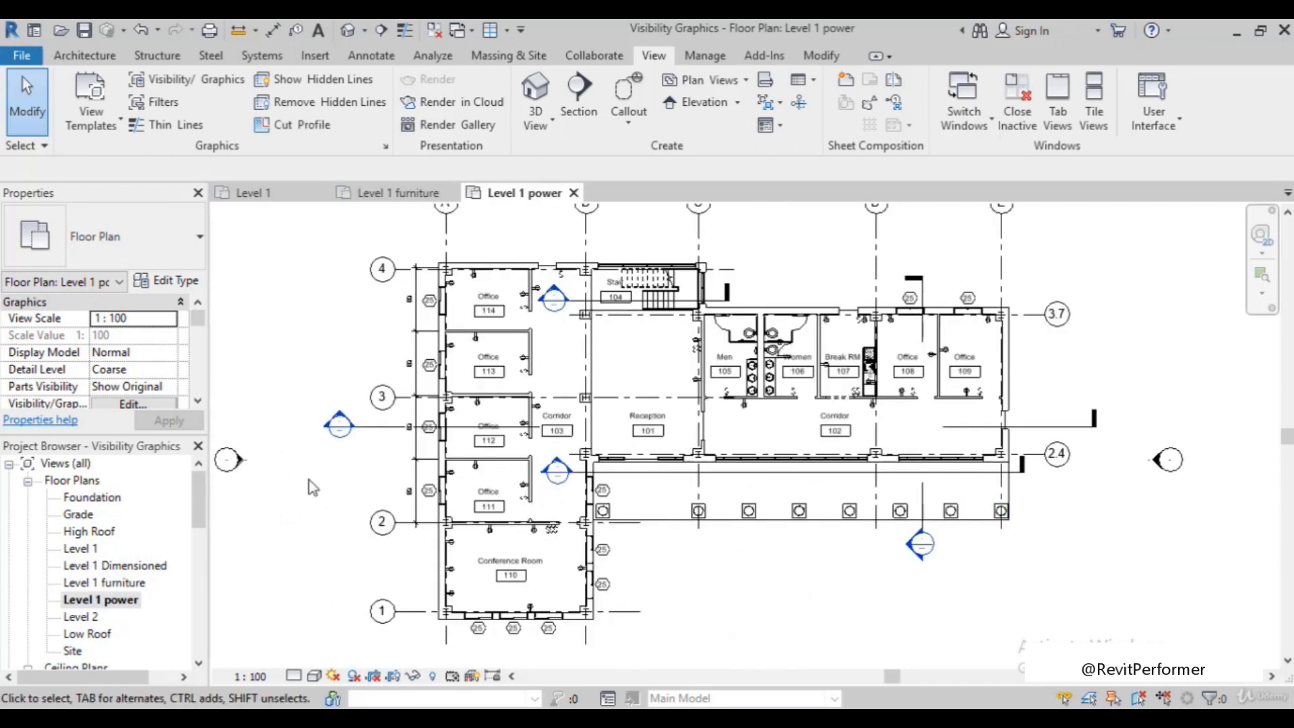
key(v)
key(g)
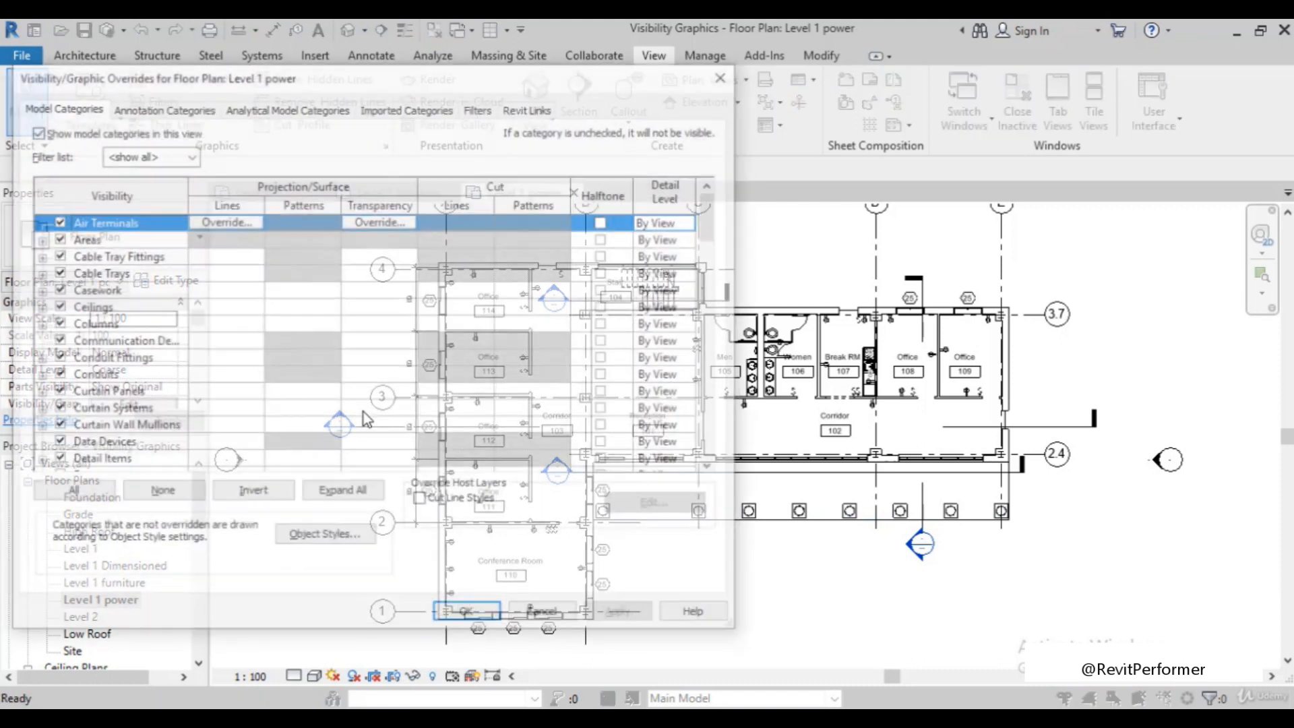
scroll(81, 403, down, 2)
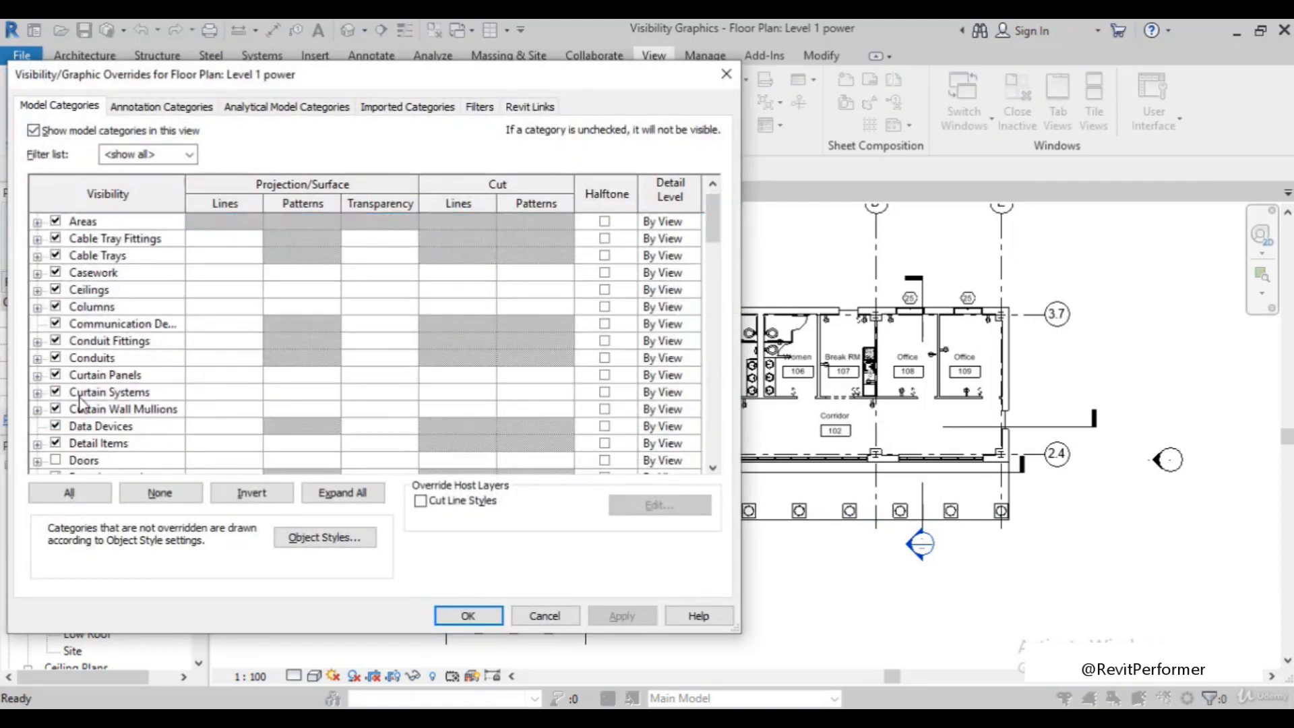
click(55, 408)
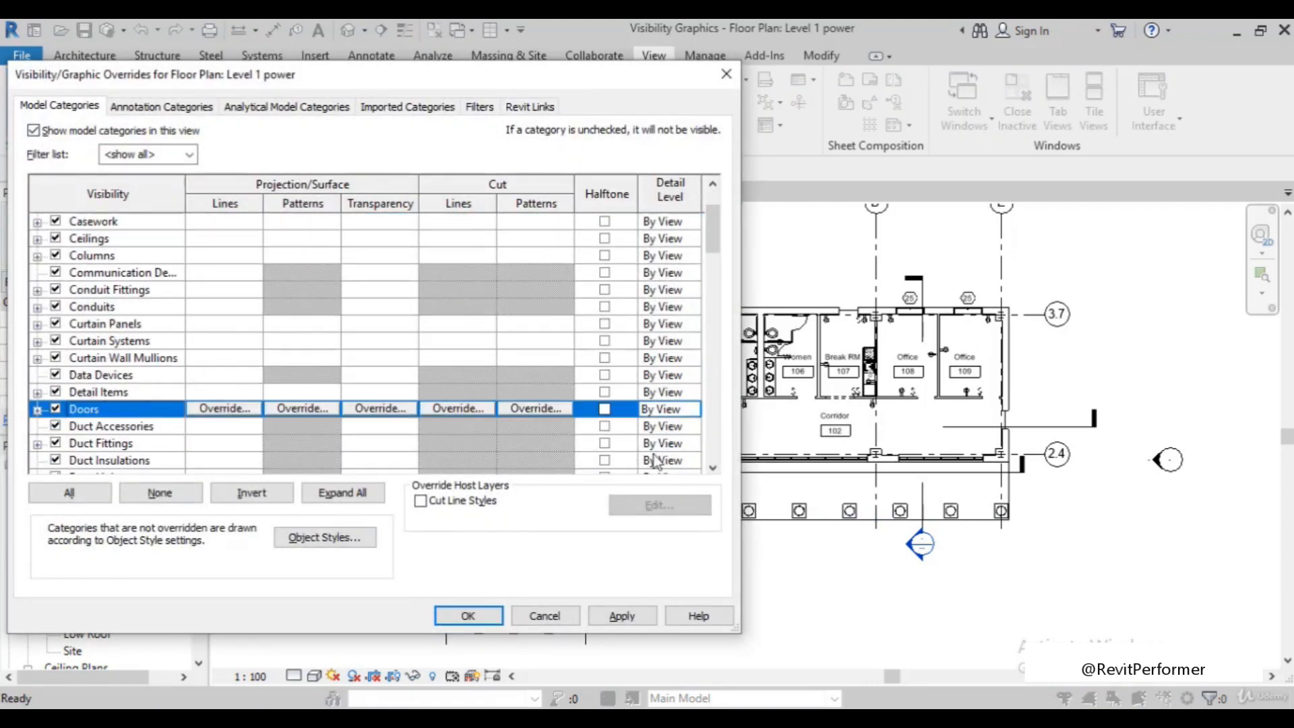
click(623, 616)
click(466, 615)
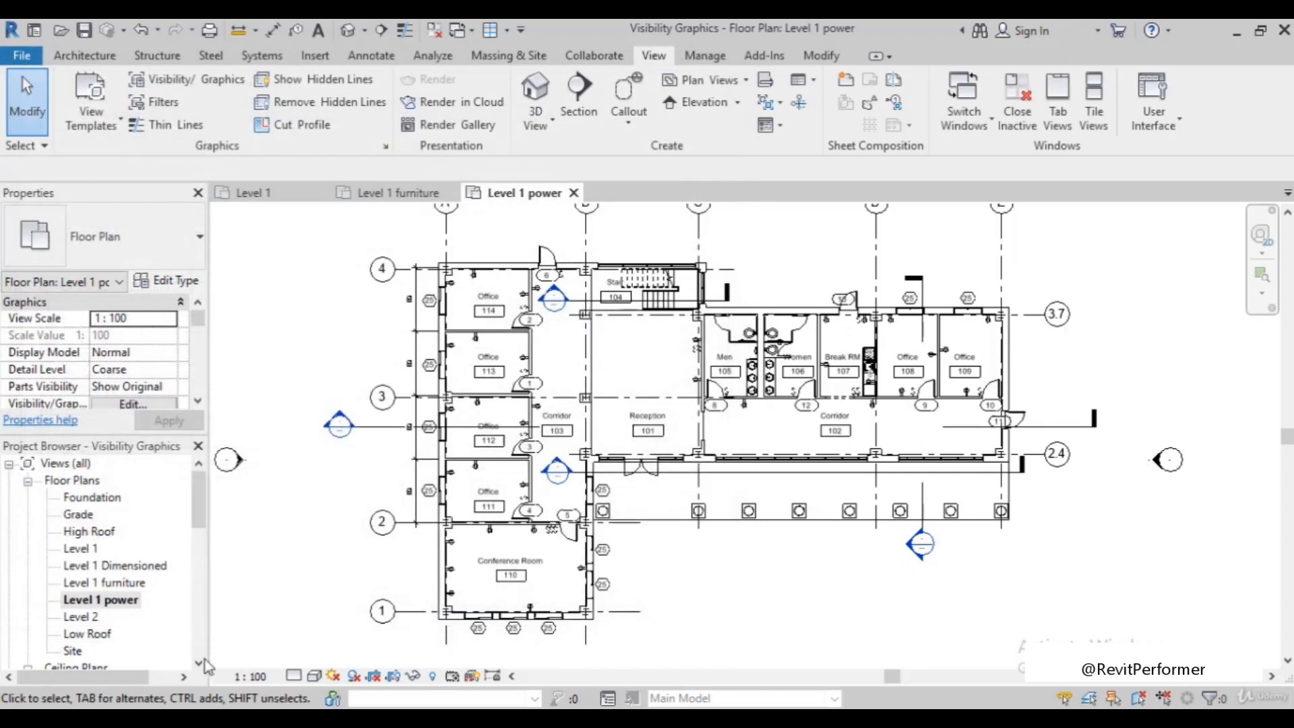
Move exterior door 11 at the end of Corridor 102 about 634 mm along its wall toward grid 2.4
scroll(782, 493, up, 2)
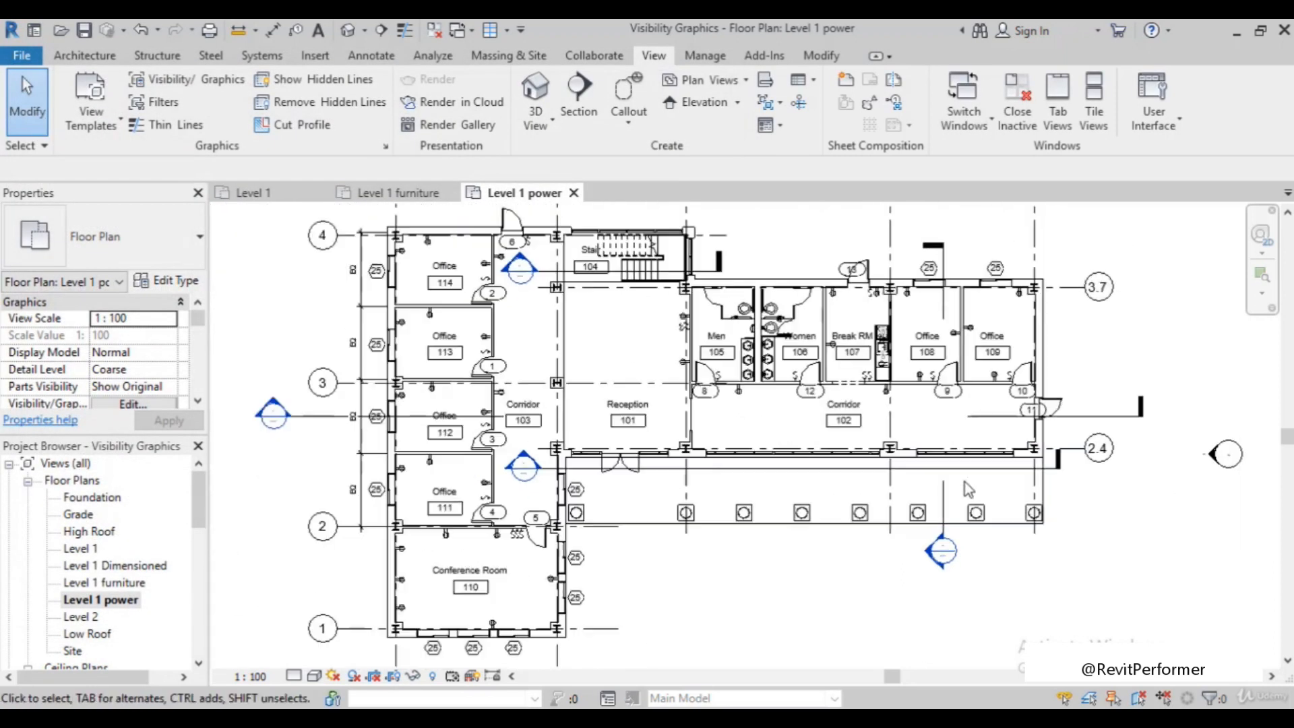
scroll(1056, 413, up, 4)
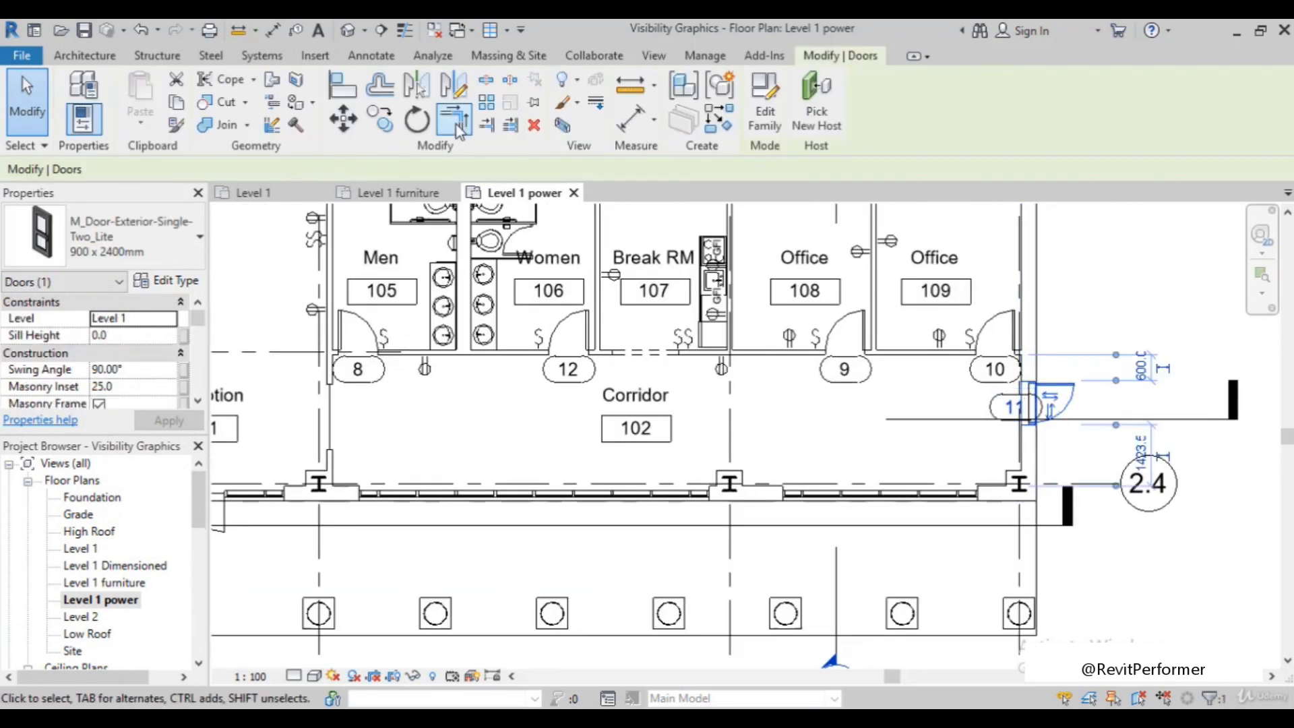
click(343, 119)
click(1022, 423)
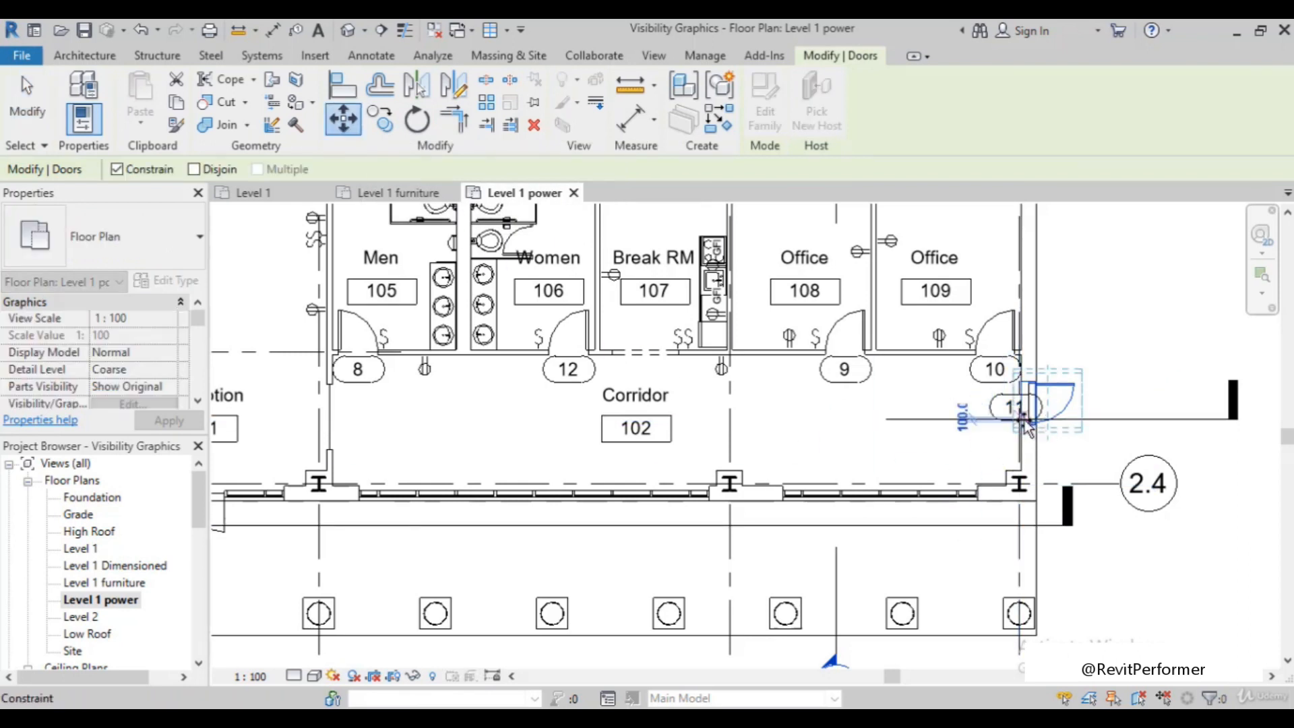
click(1026, 456)
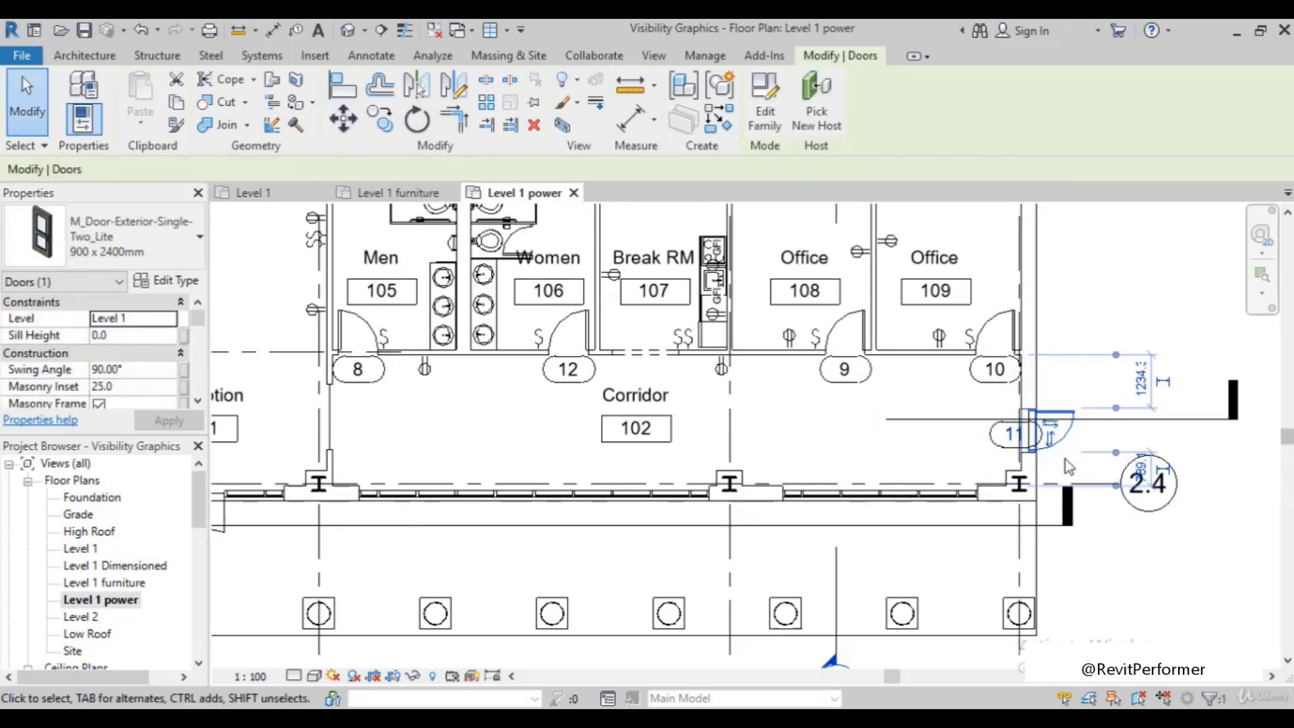
scroll(1038, 451, up, 2)
scroll(1078, 425, down, 1)
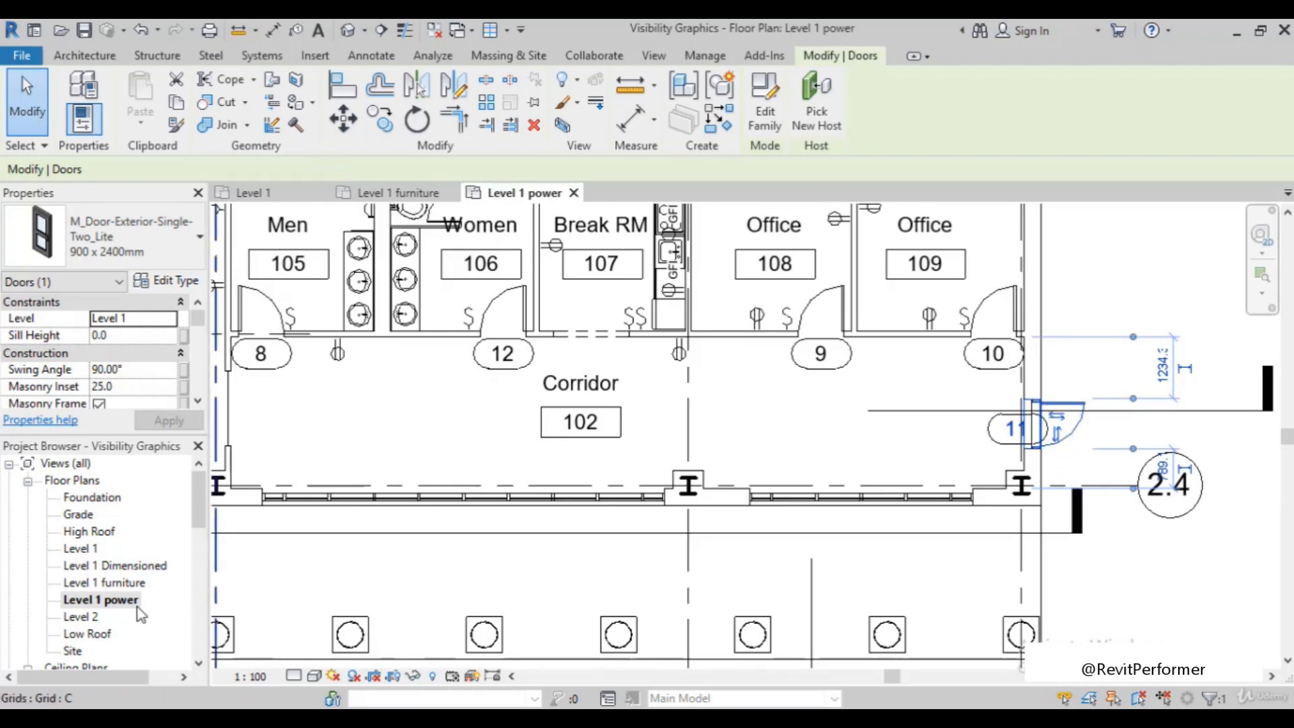
Check the door opening in the Level 1 furniture plan, and turn on the Doors model category in the Level 1 plan's visibility overrides
double_click(128, 584)
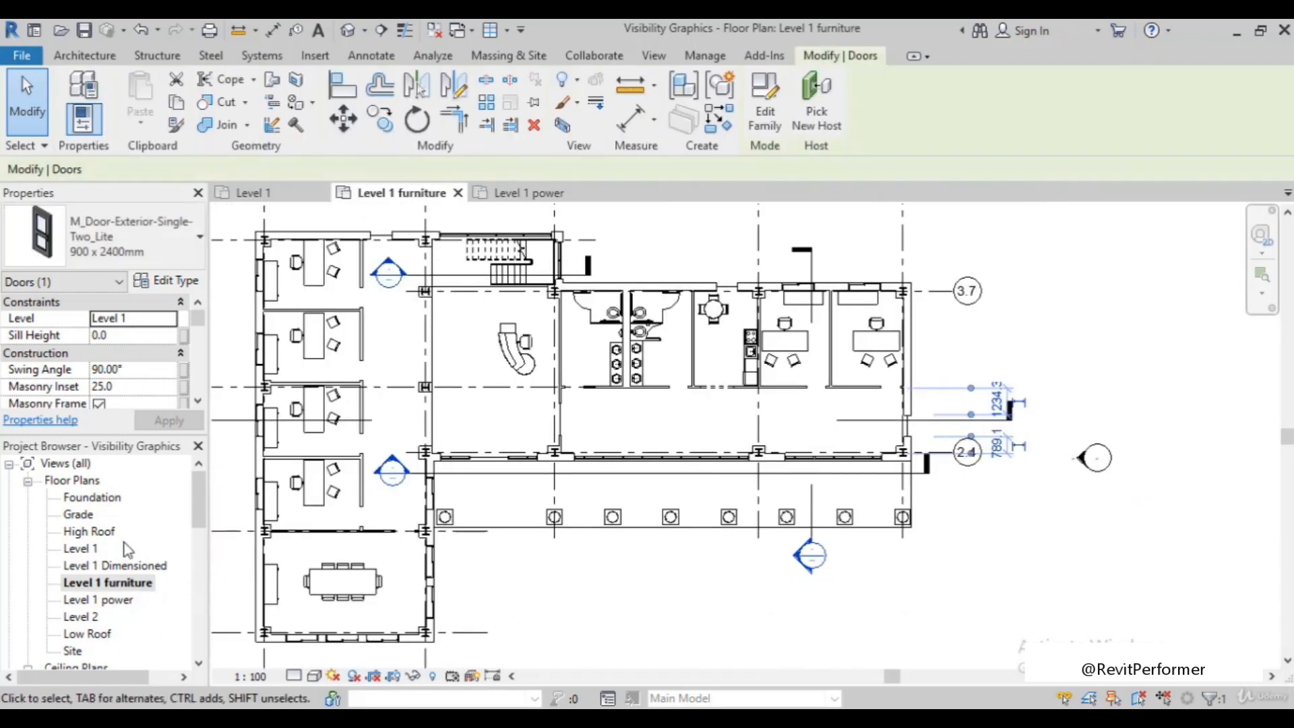
double_click(83, 548)
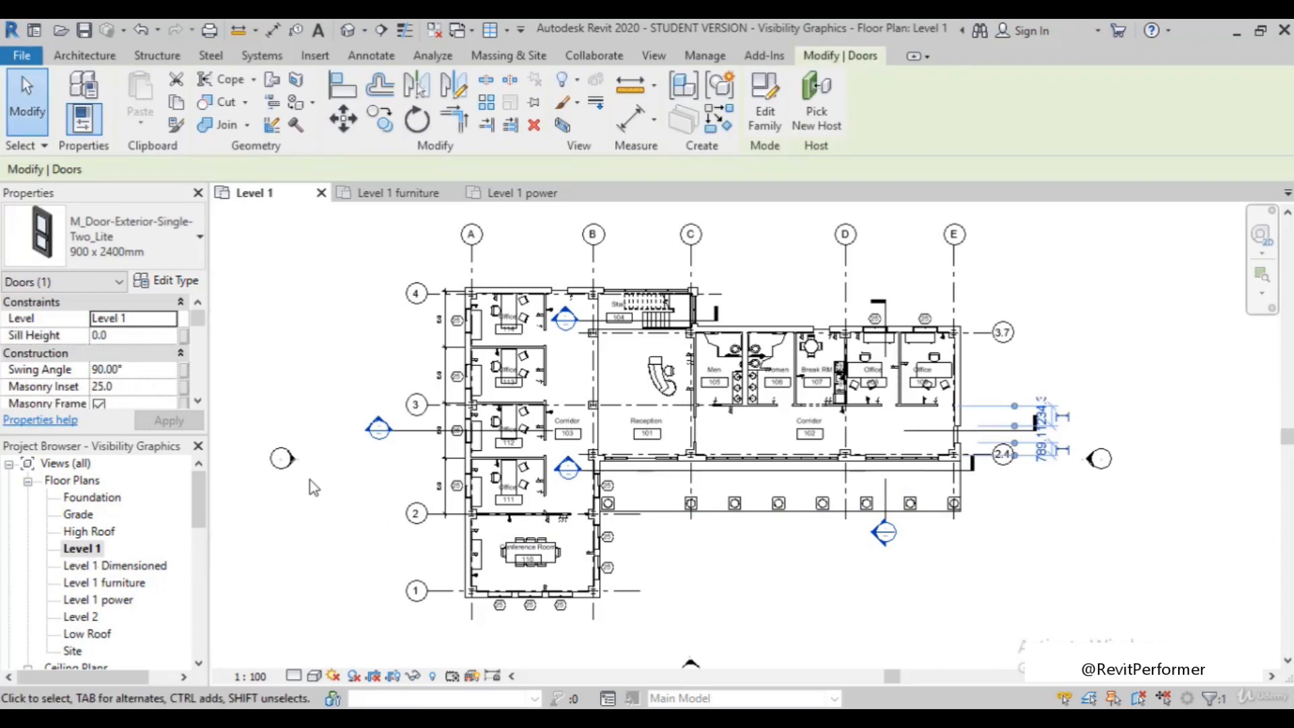
key(v)
key(g)
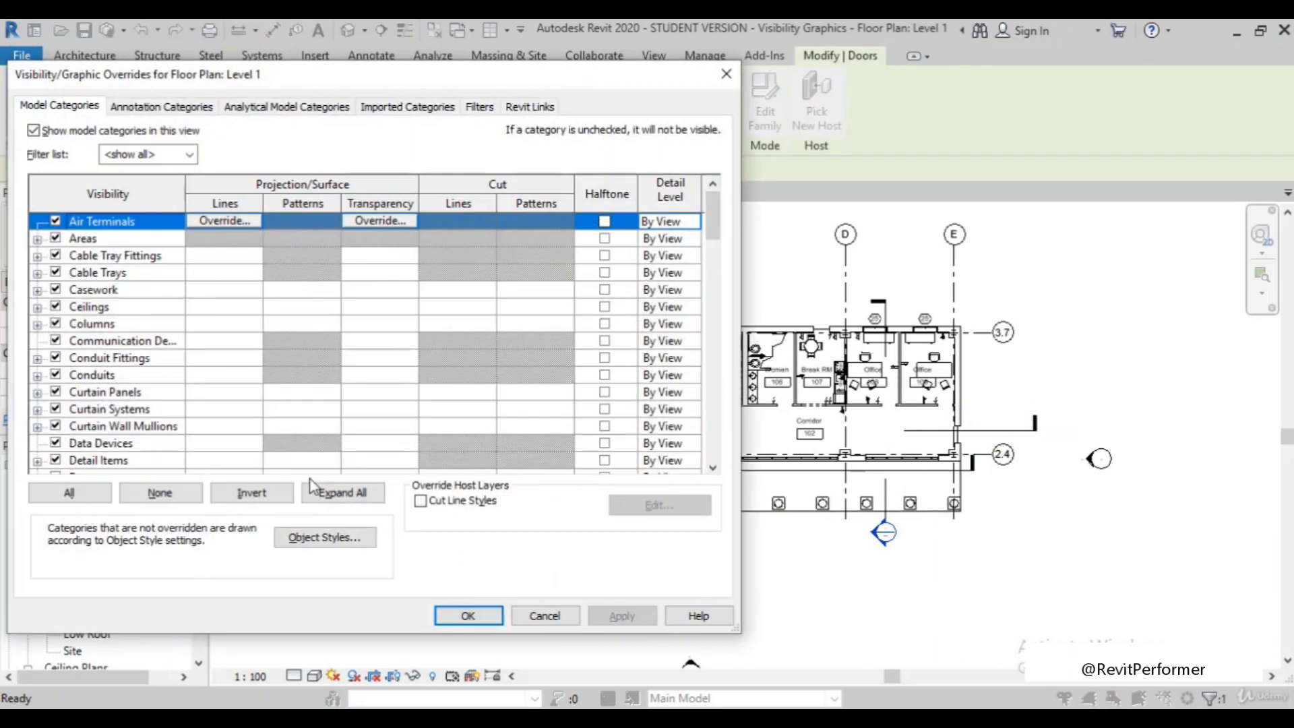
scroll(173, 443, down, 1)
click(56, 426)
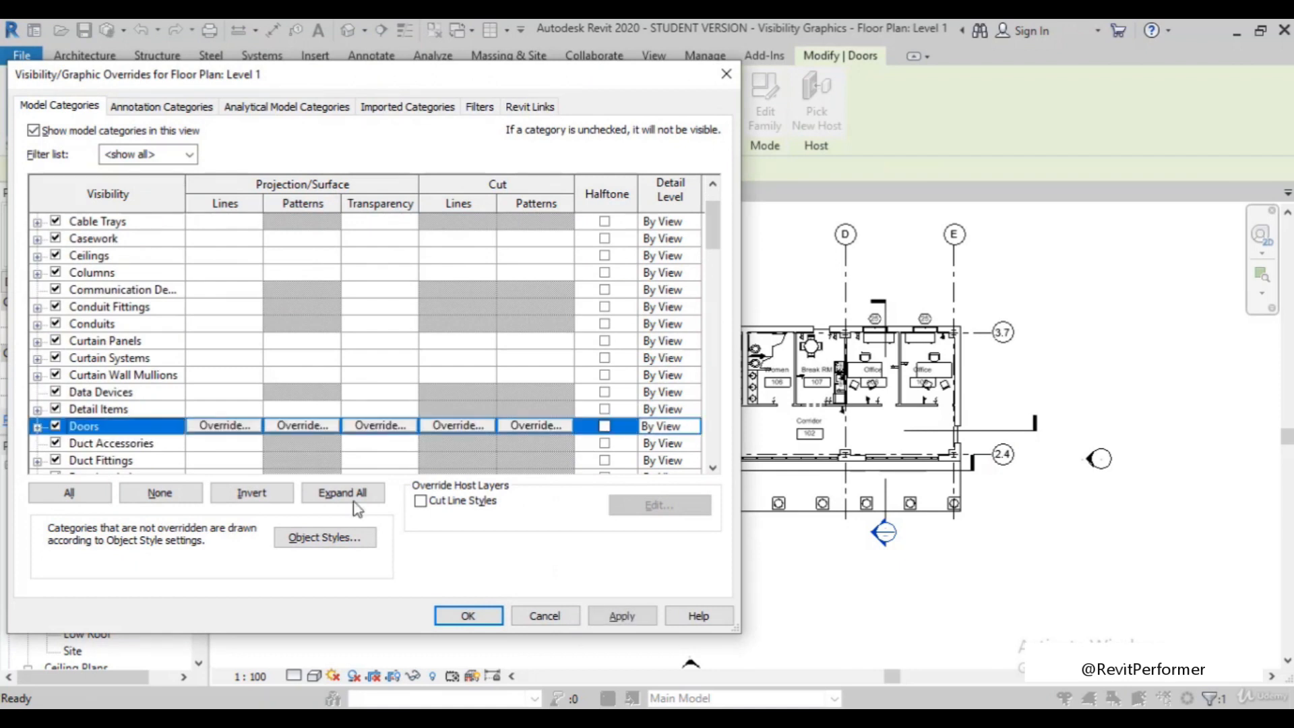
click(618, 622)
click(463, 621)
click(797, 610)
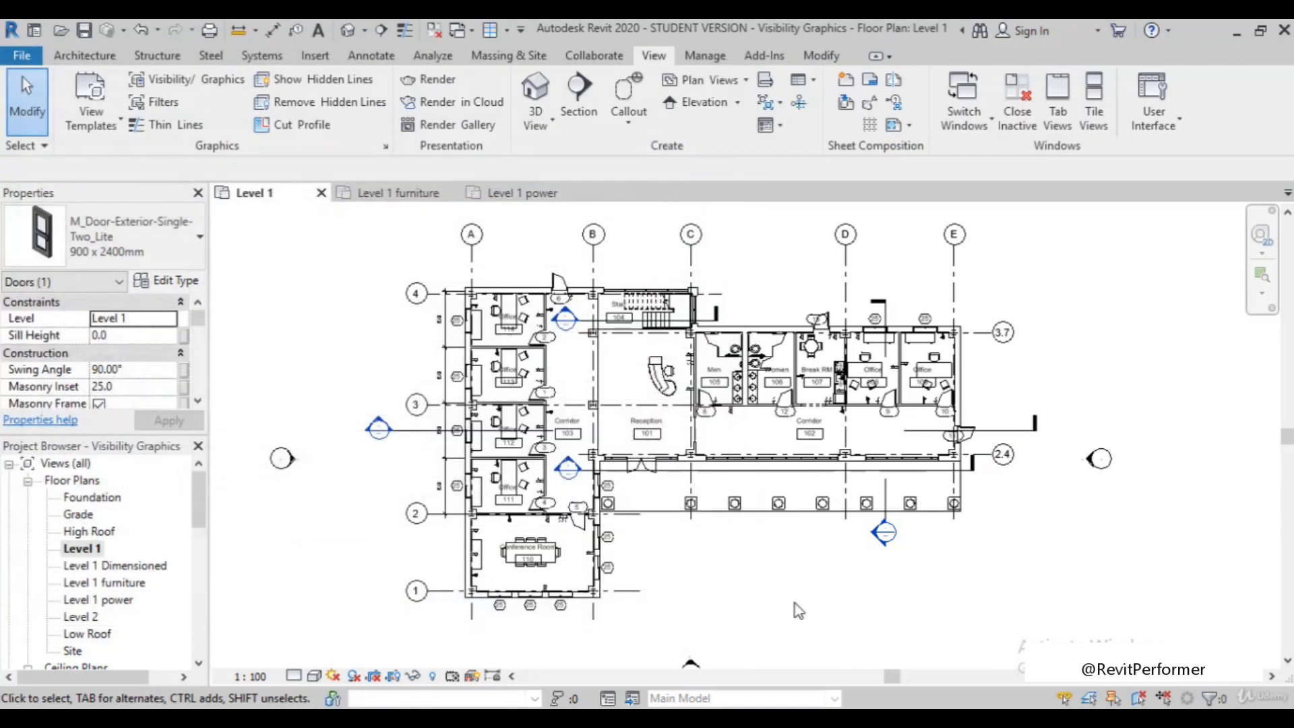
scroll(986, 441, up, 2)
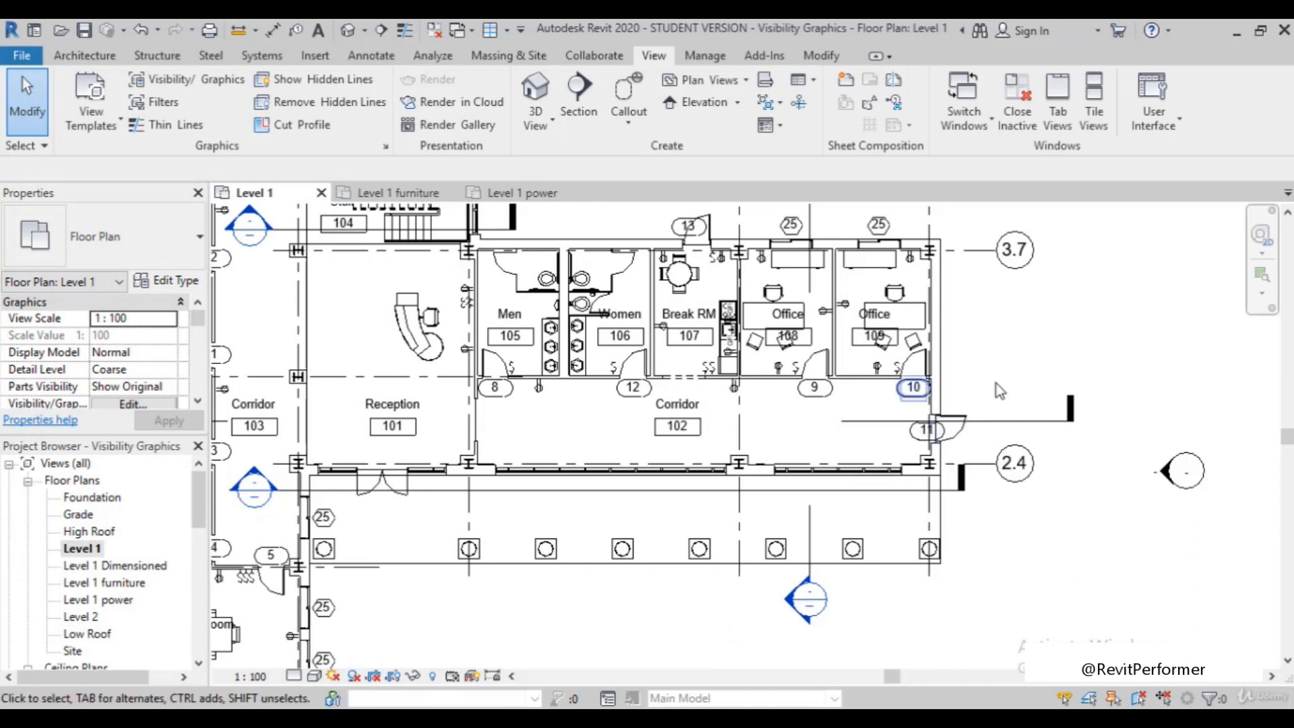
In the Level 1 power plan, move the tag of exterior door 11 outside the building, beyond the end wall of Corridor 102
double_click(99, 601)
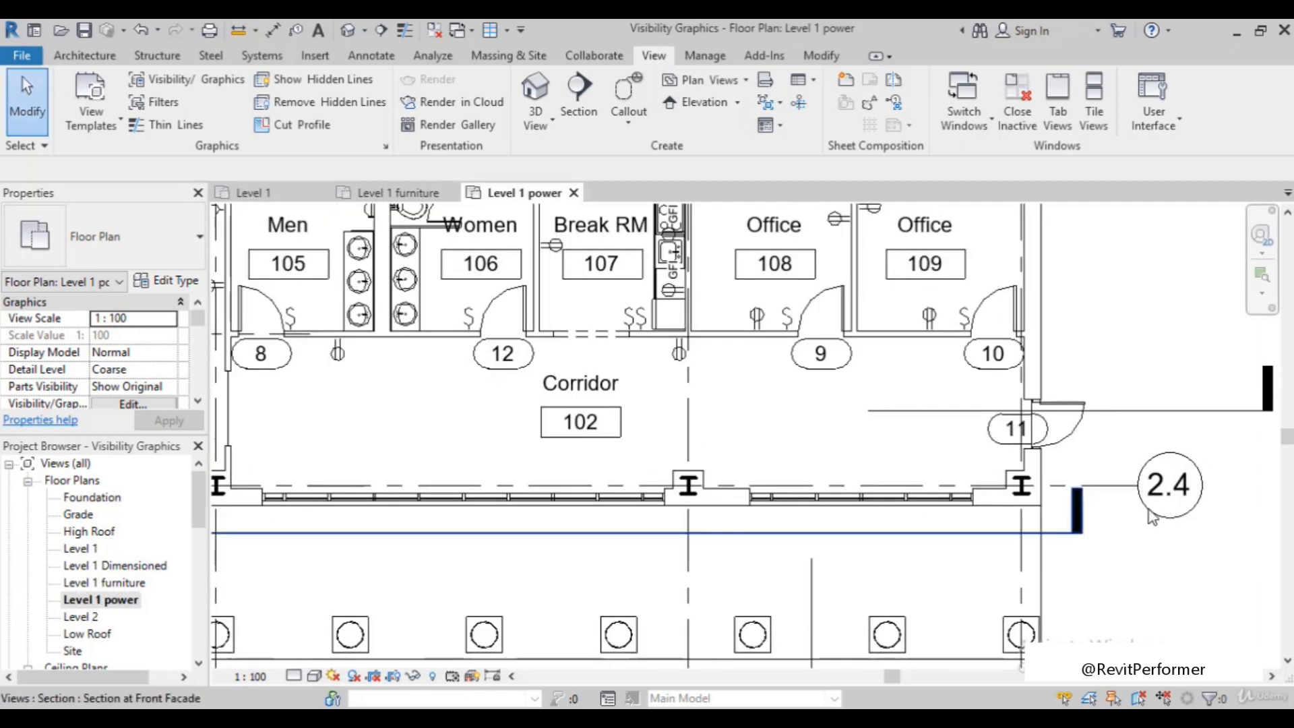
scroll(984, 453, up, 2)
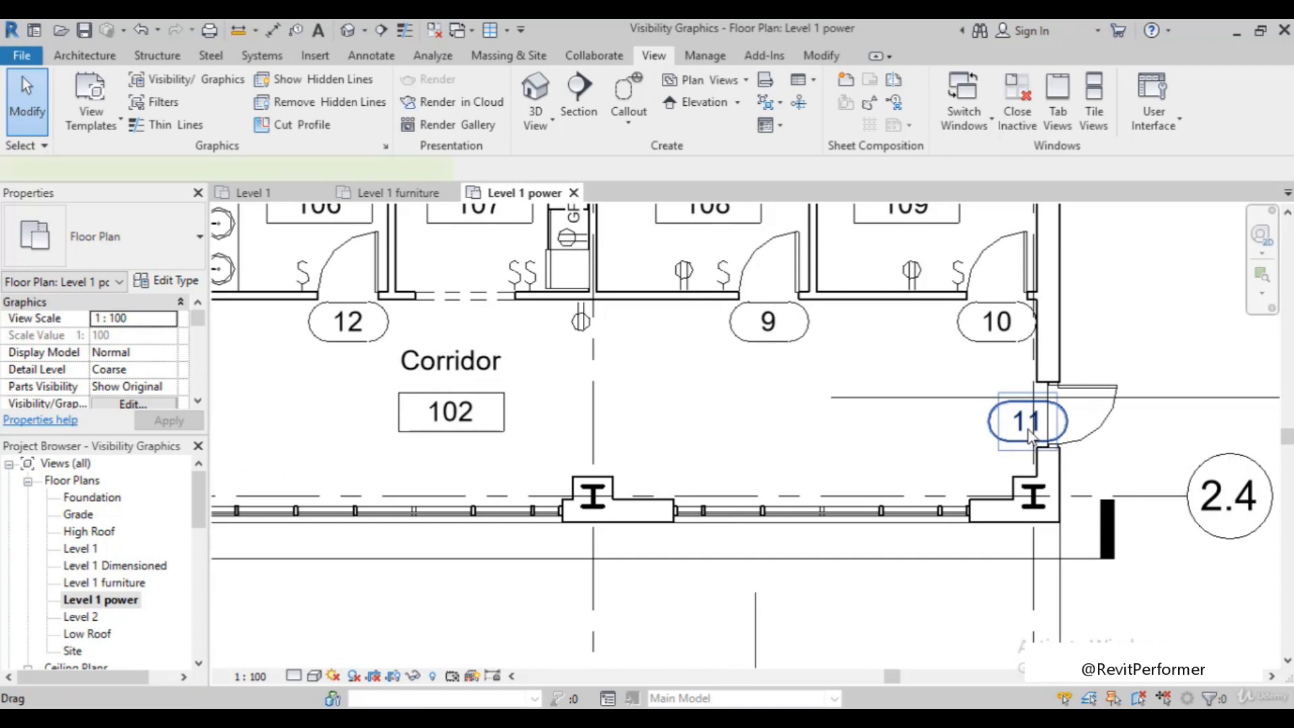
click(1029, 432)
click(1027, 422)
click(923, 438)
drag(990, 408, 1155, 300)
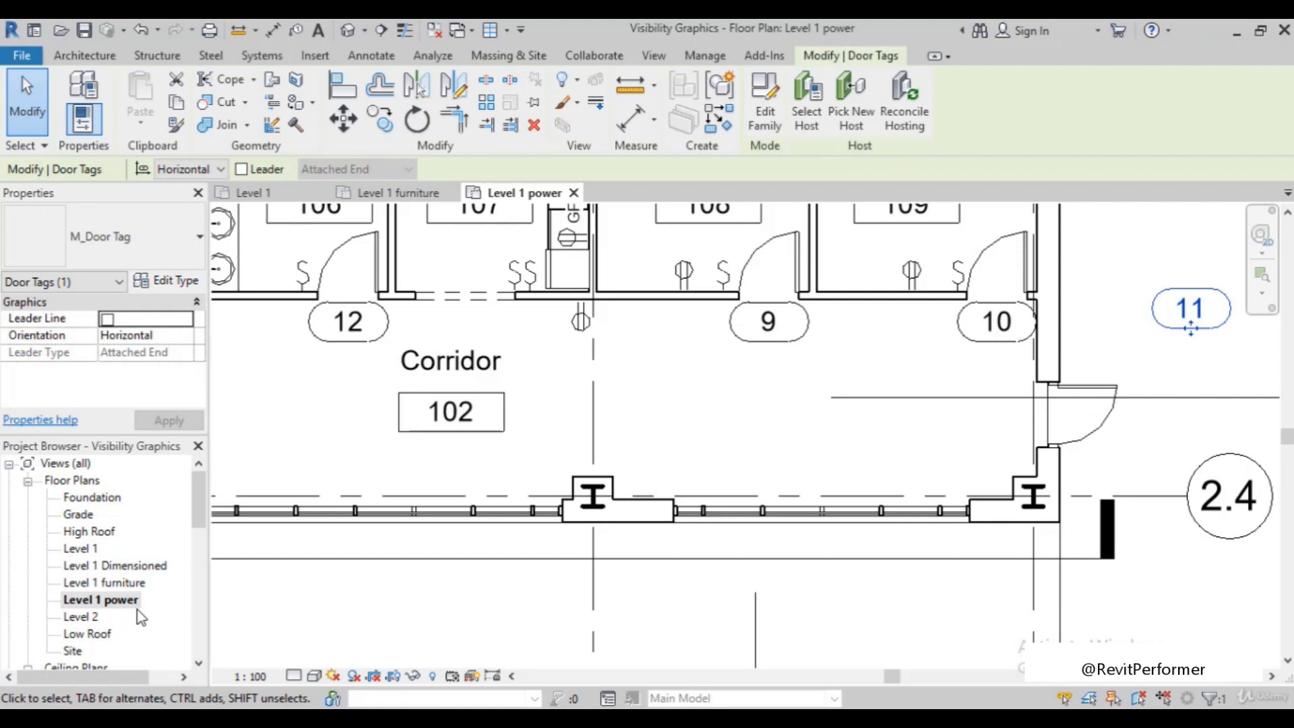
In the Level 1 plan, move exterior door 11 along its wall toward Office 109, to about 2600 mm from grid 2.4
double_click(81, 549)
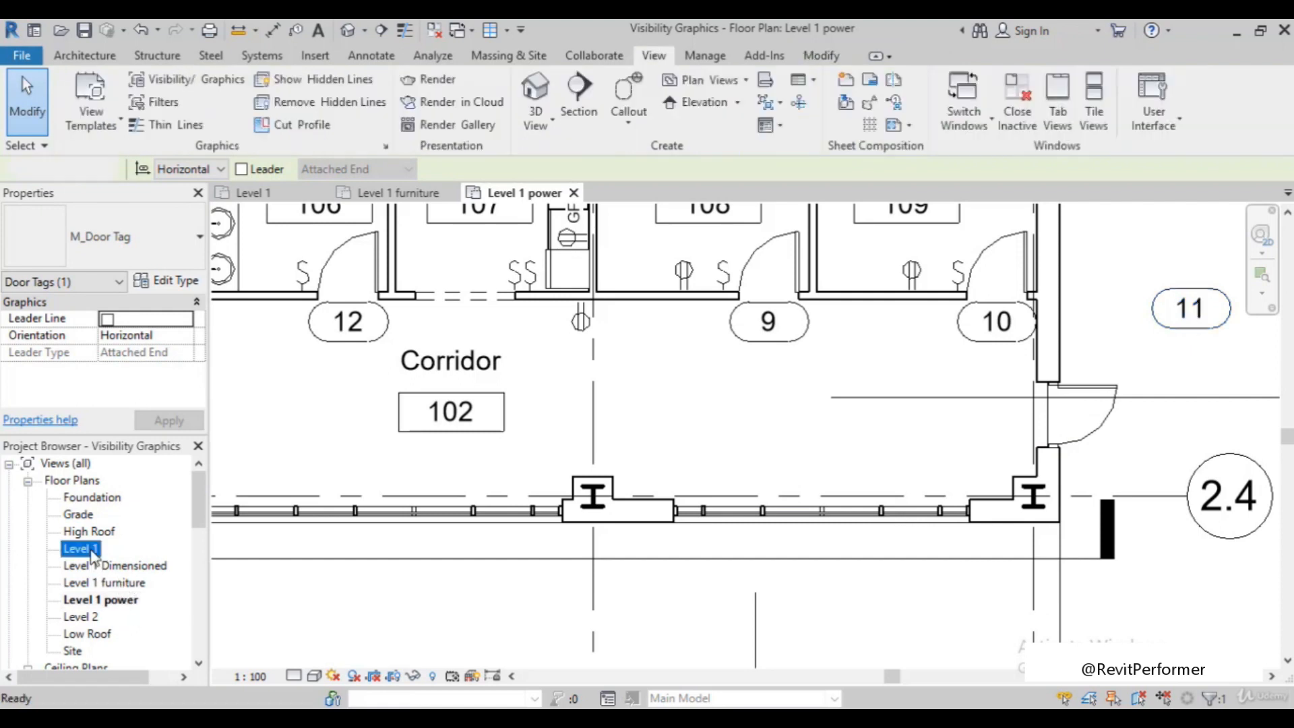
scroll(944, 451, up, 2)
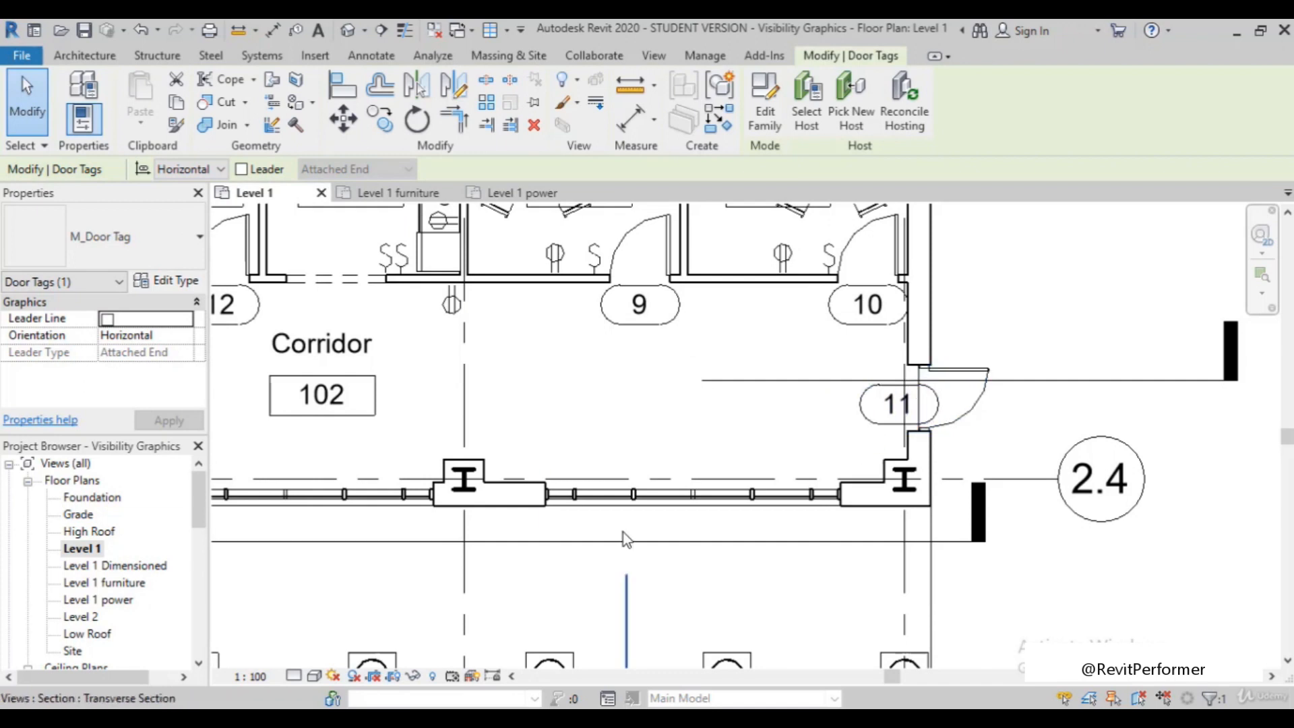
click(952, 371)
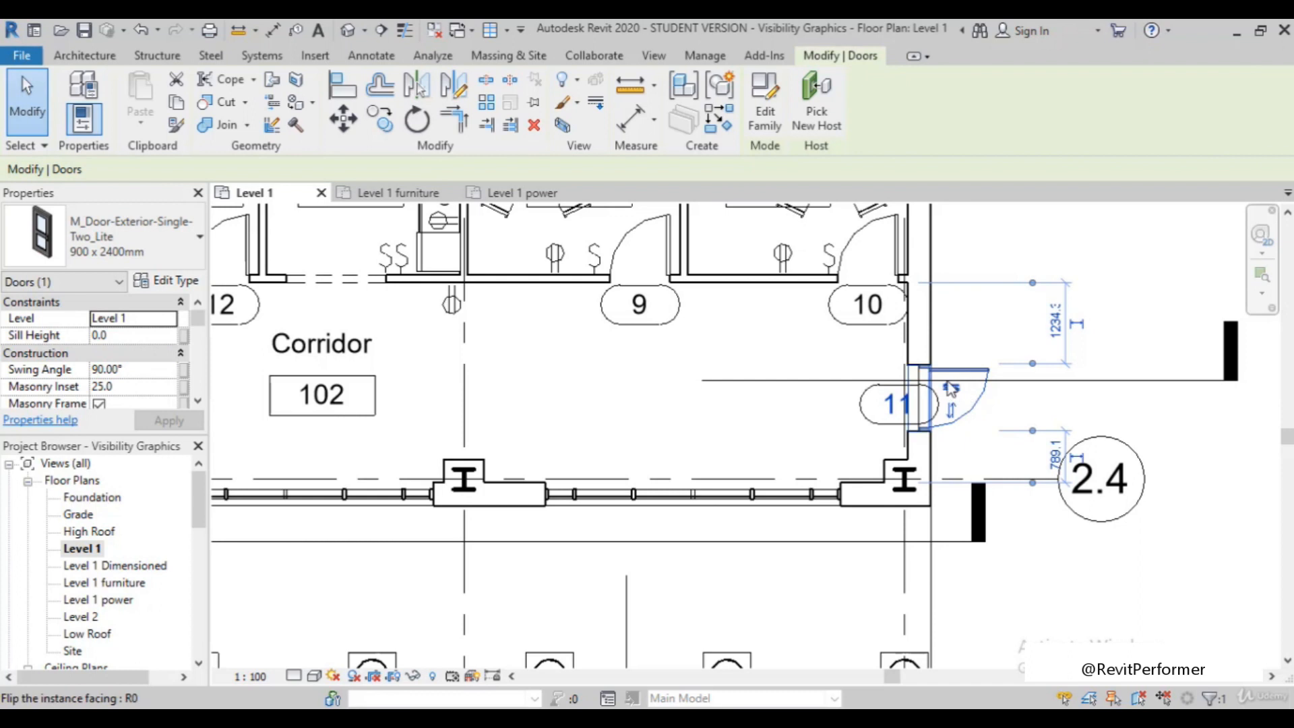
drag(928, 354, 928, 260)
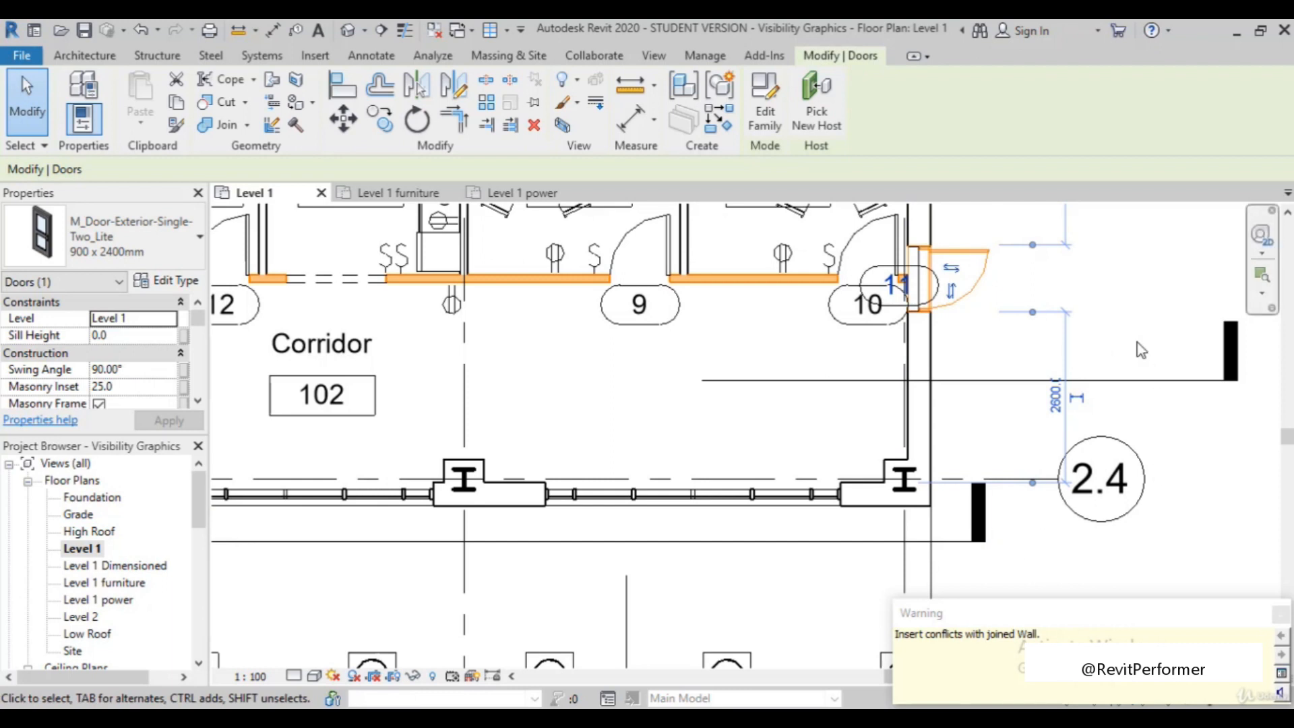
click(1120, 328)
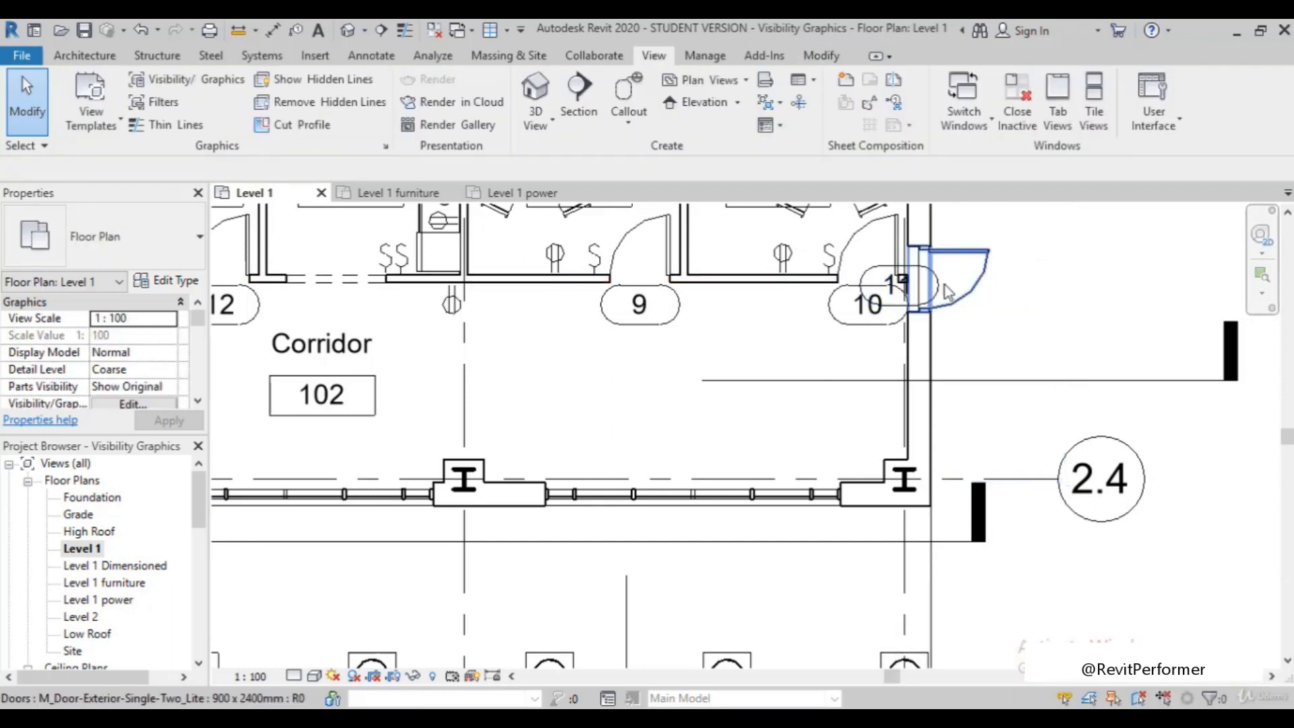
In the Level 1 power plan, move exterior door 11 toward grid 2.4, to about 1123 mm from the Office 109 corridor wall
double_click(112, 599)
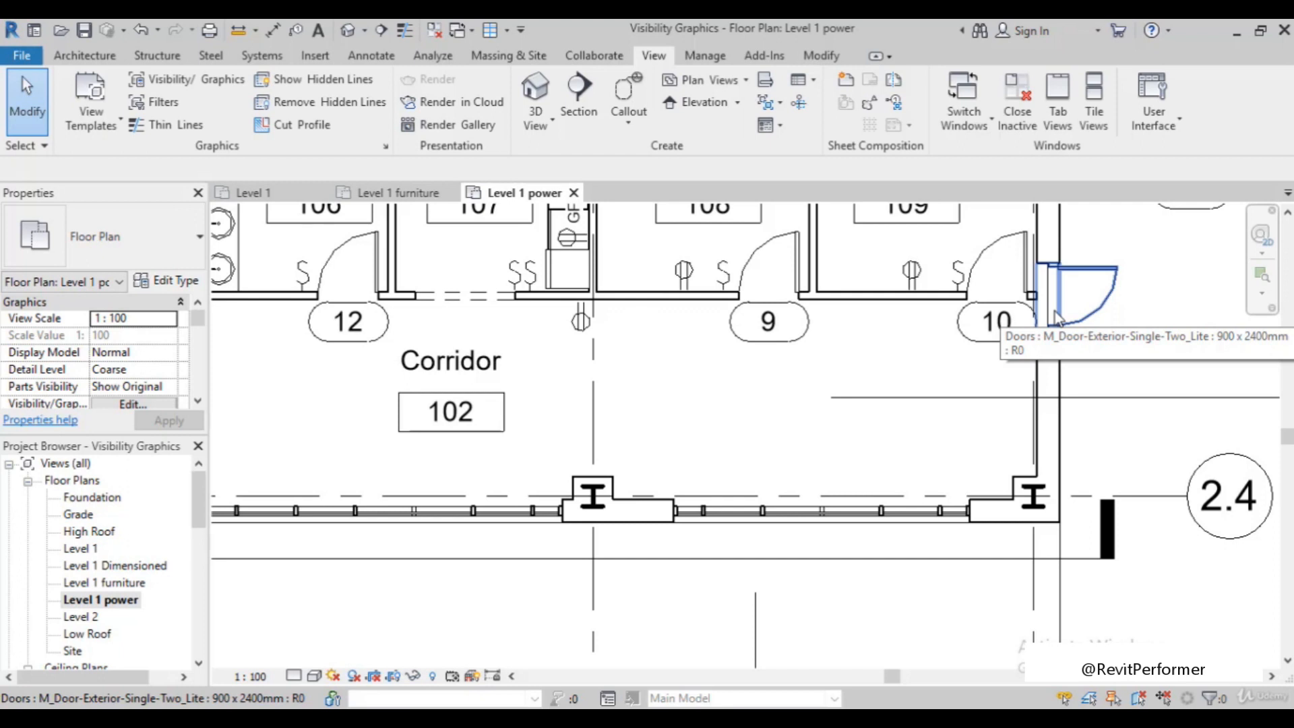
scroll(1056, 316, down, 2)
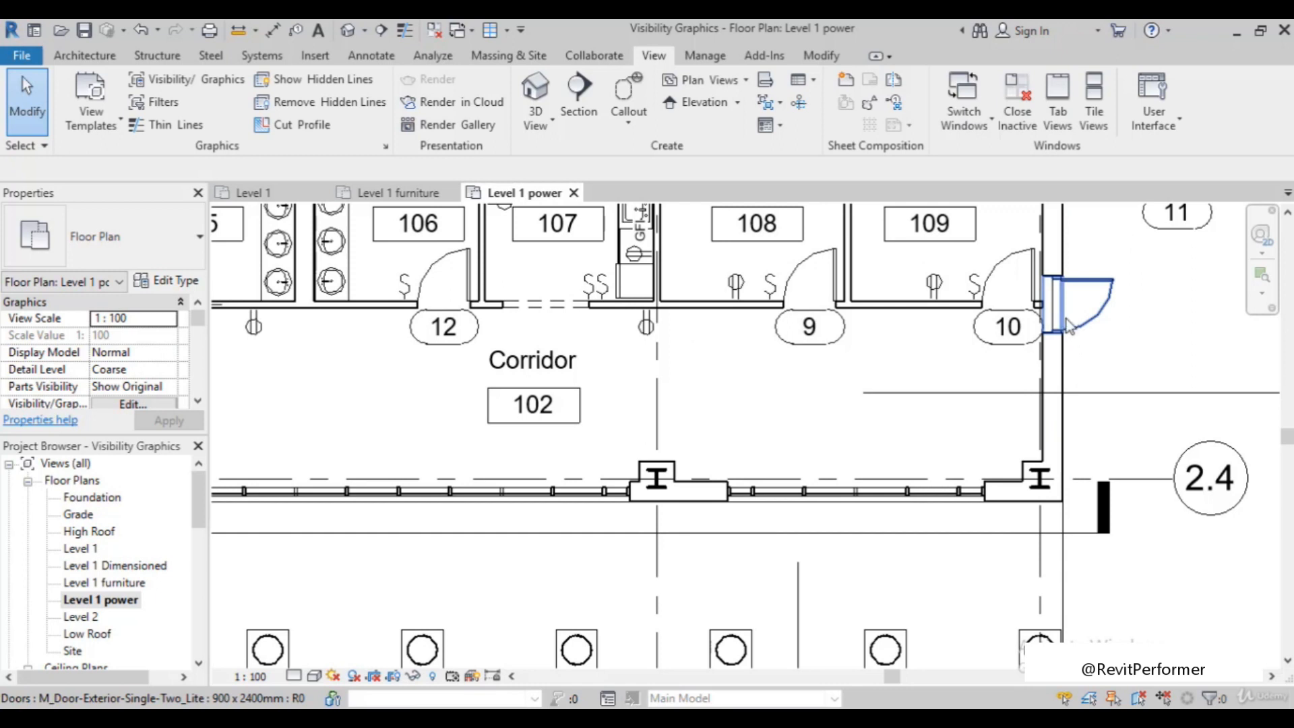
click(1066, 318)
drag(1063, 376, 1061, 474)
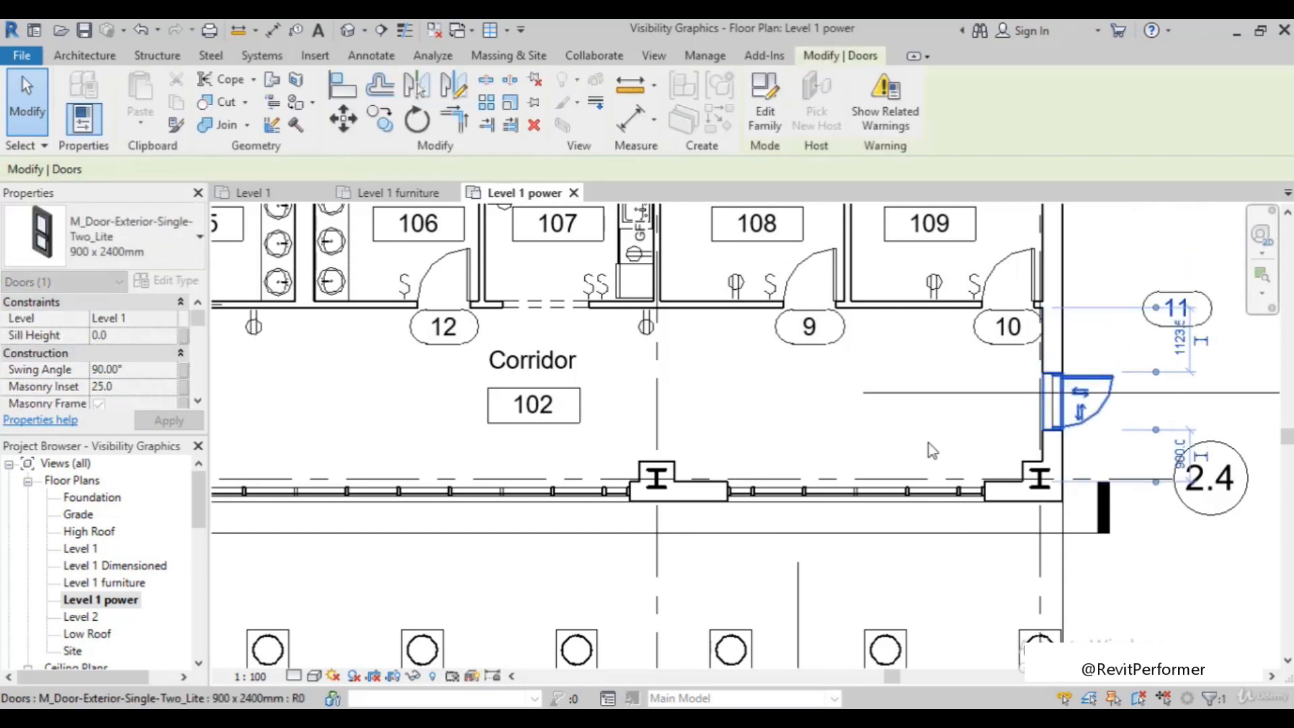
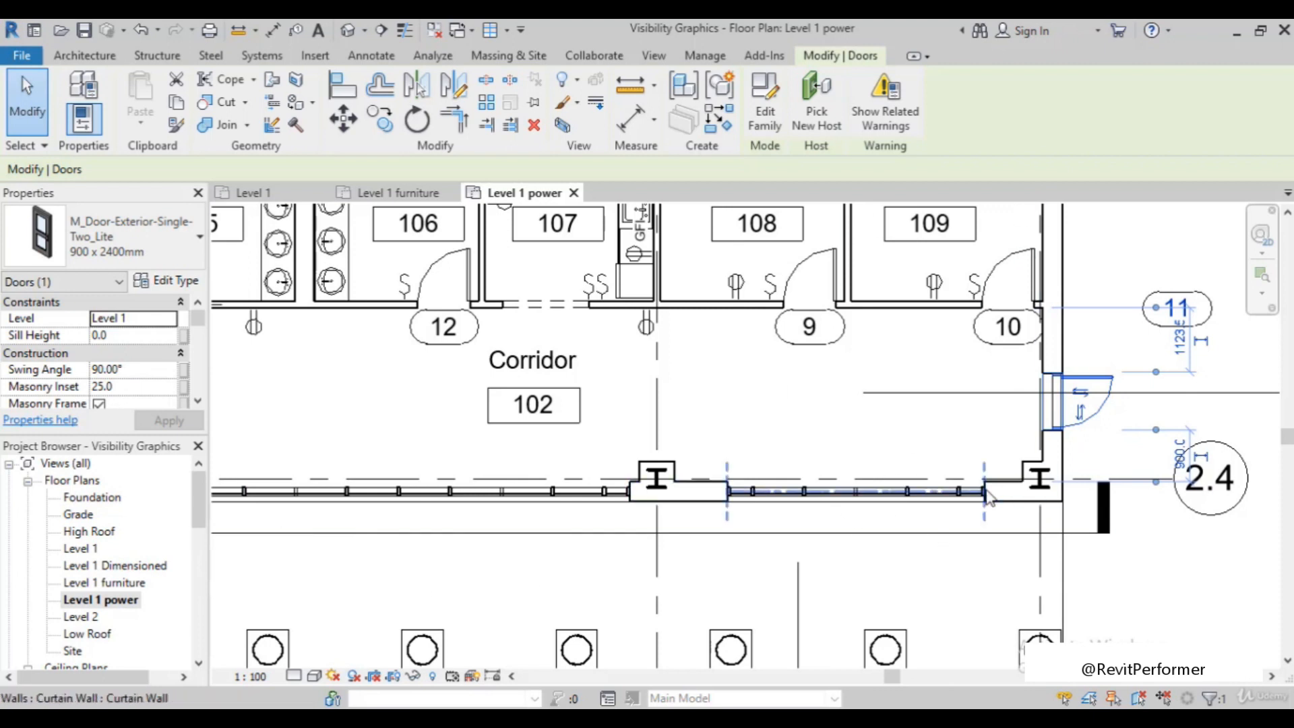
click(1173, 307)
click(1173, 267)
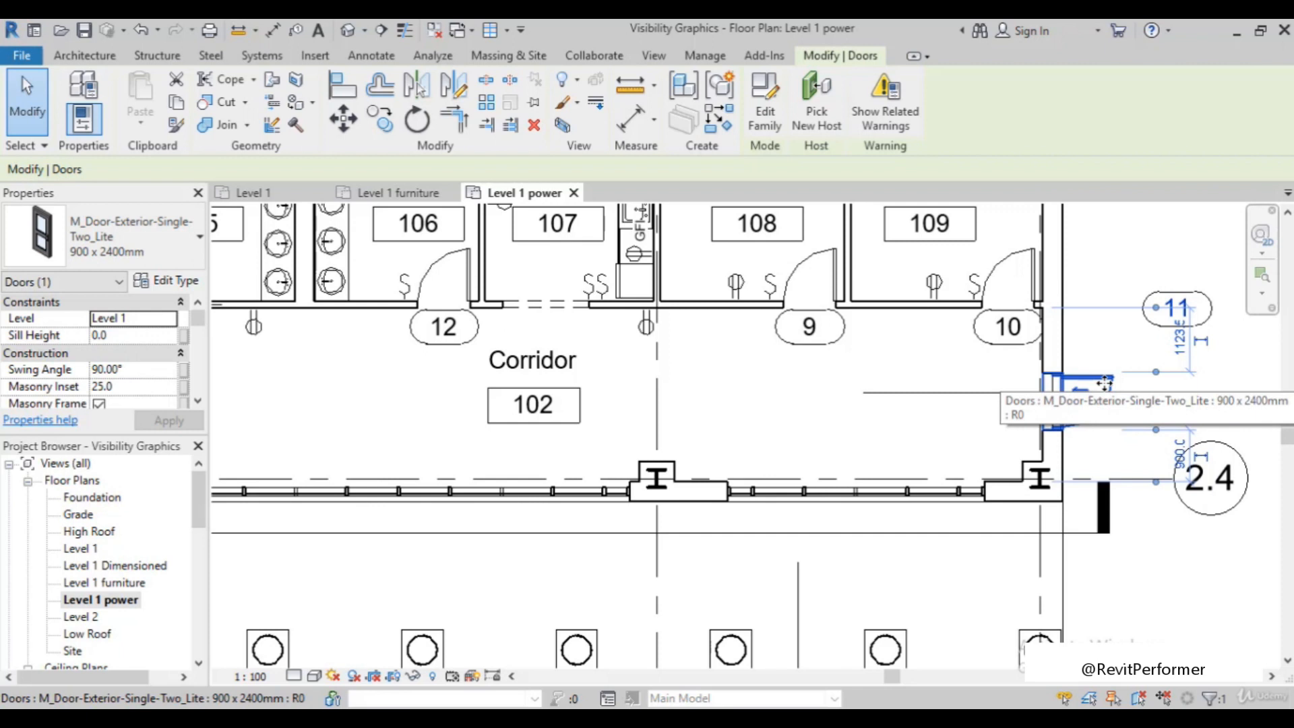
scroll(1104, 383, down, 4)
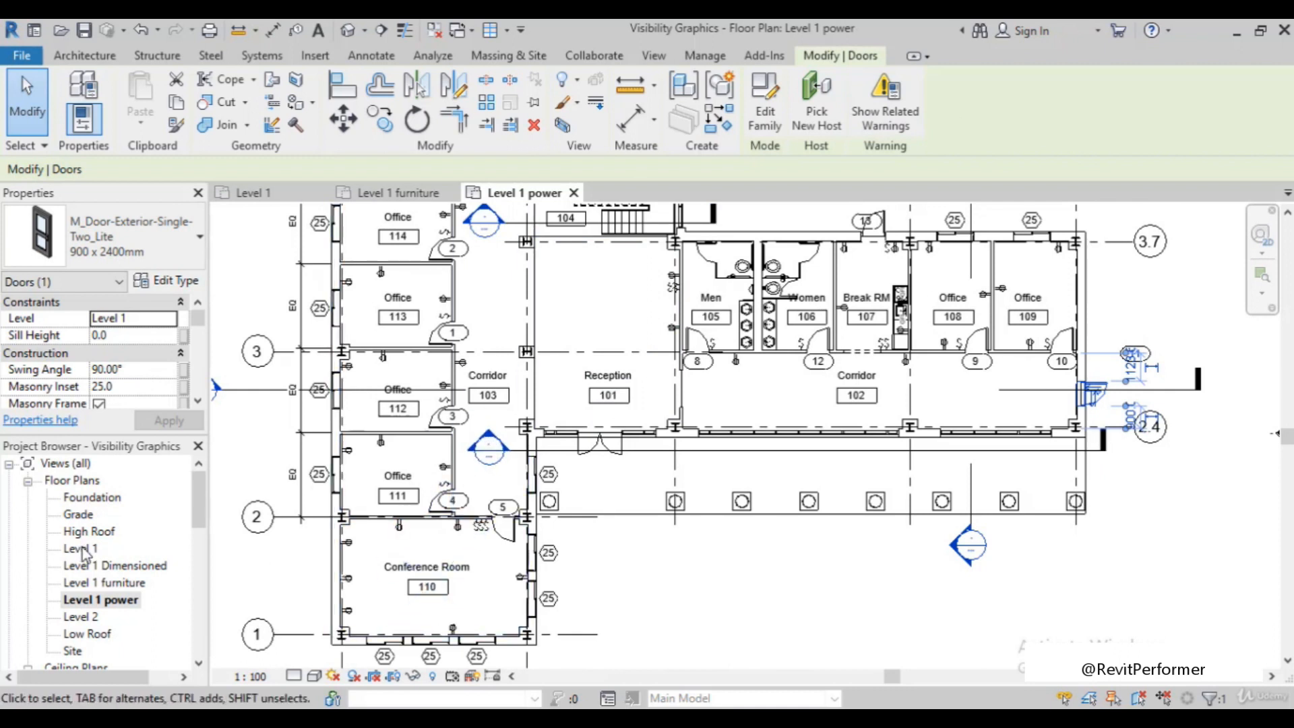
scroll(813, 535, down, 5)
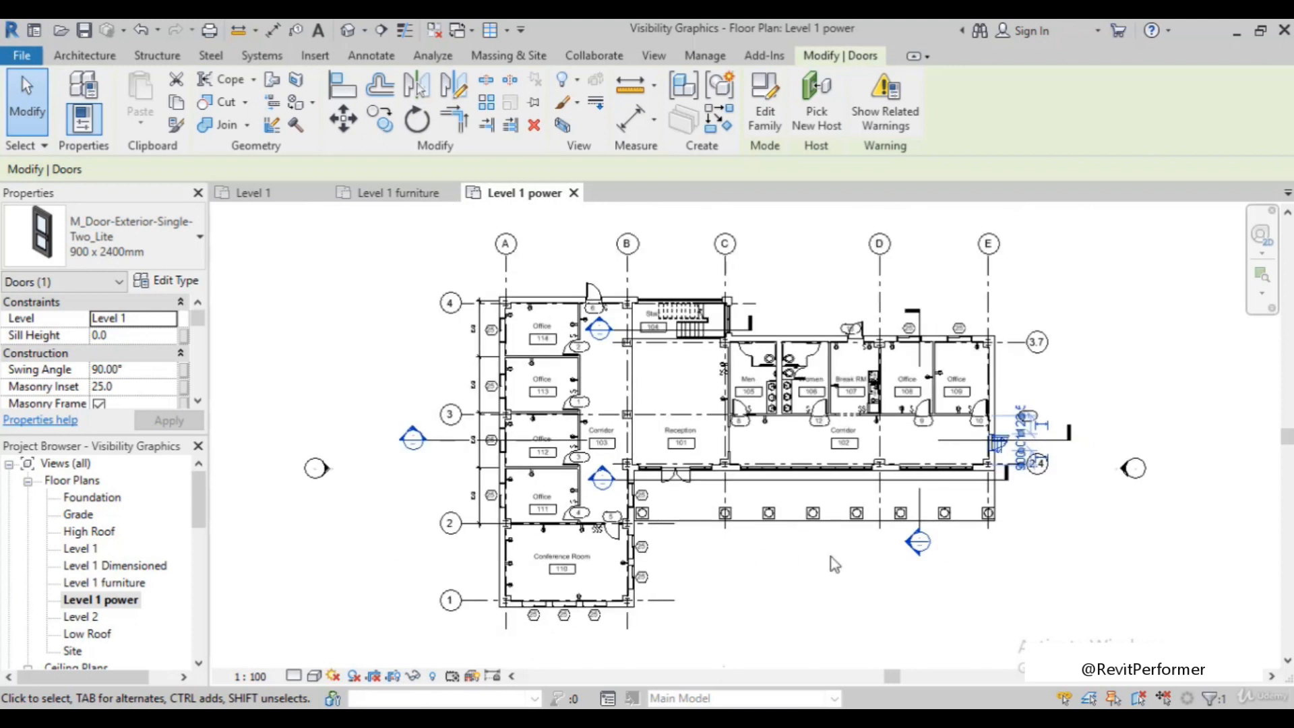
click(802, 596)
scroll(903, 558, up, 1)
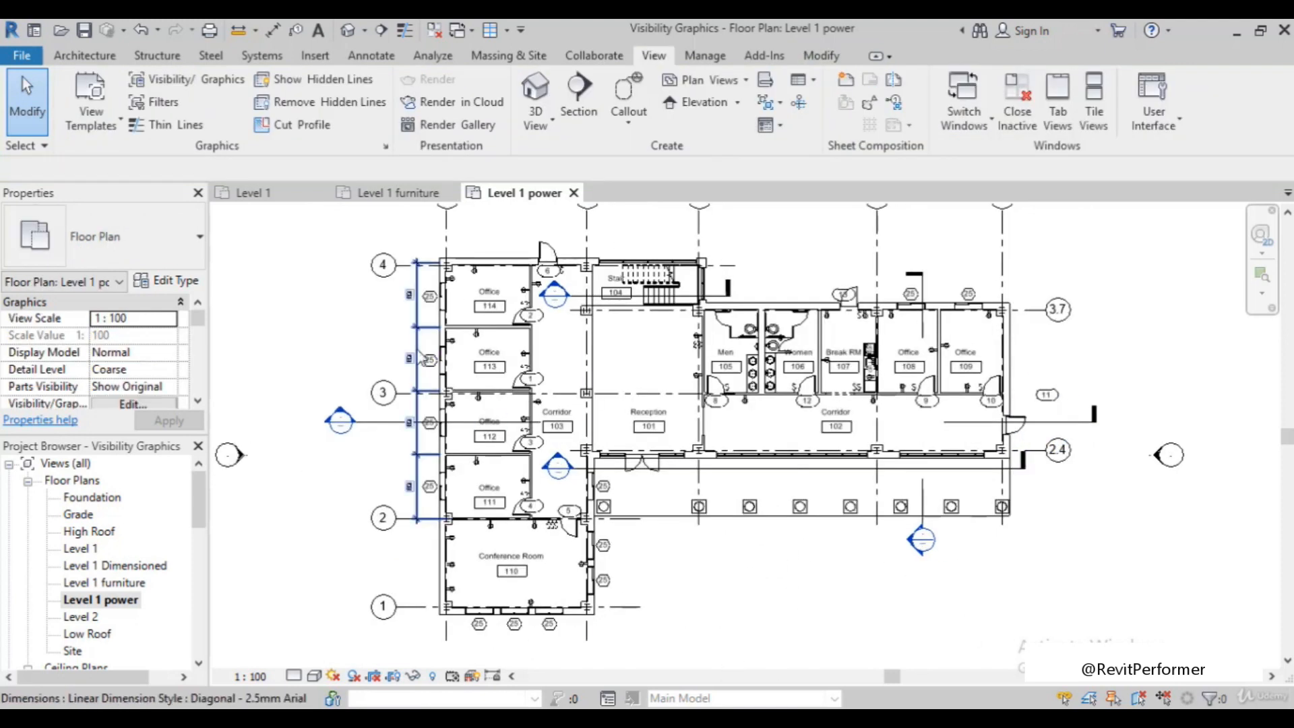
scroll(421, 331, down, 2)
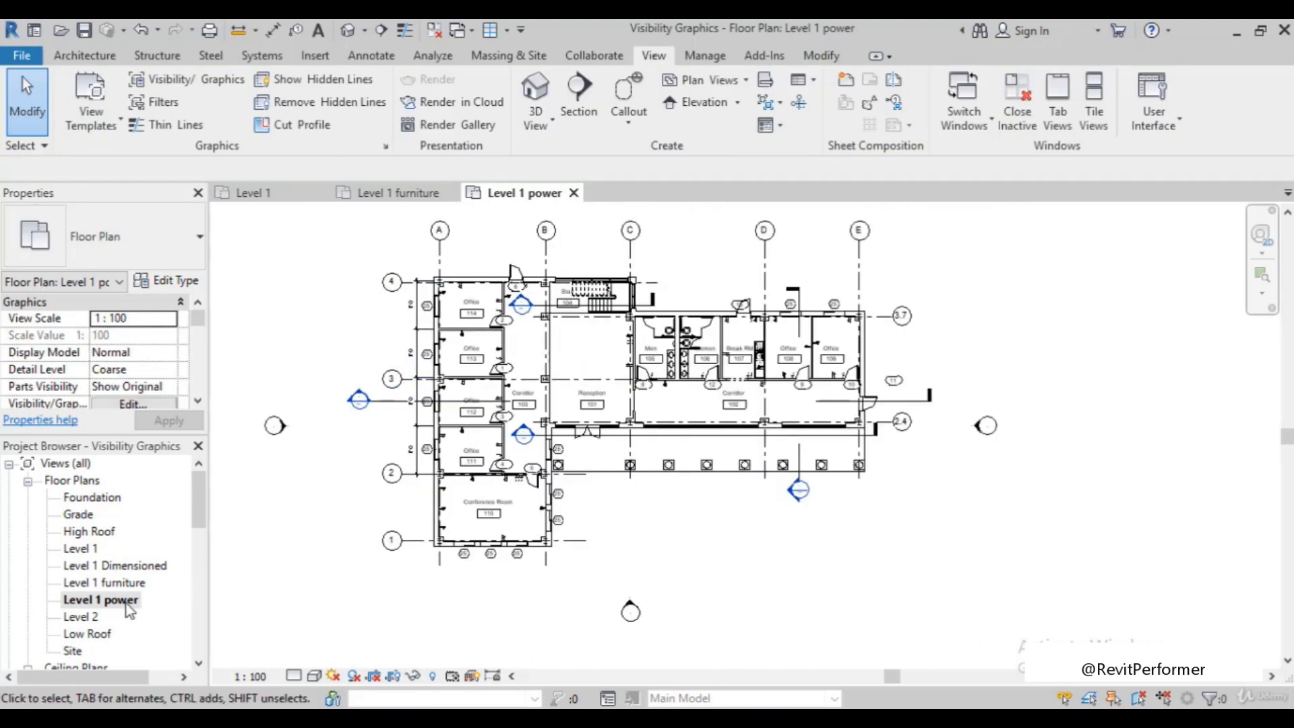
scroll(373, 513, up, 1)
scroll(372, 515, down, 2)
scroll(390, 337, up, 2)
scroll(458, 393, down, 2)
Select the whole Level 1 power plan, filter the selection to only Window Tags and Door Tags, and delete those tags
drag(342, 241, 1012, 593)
click(843, 109)
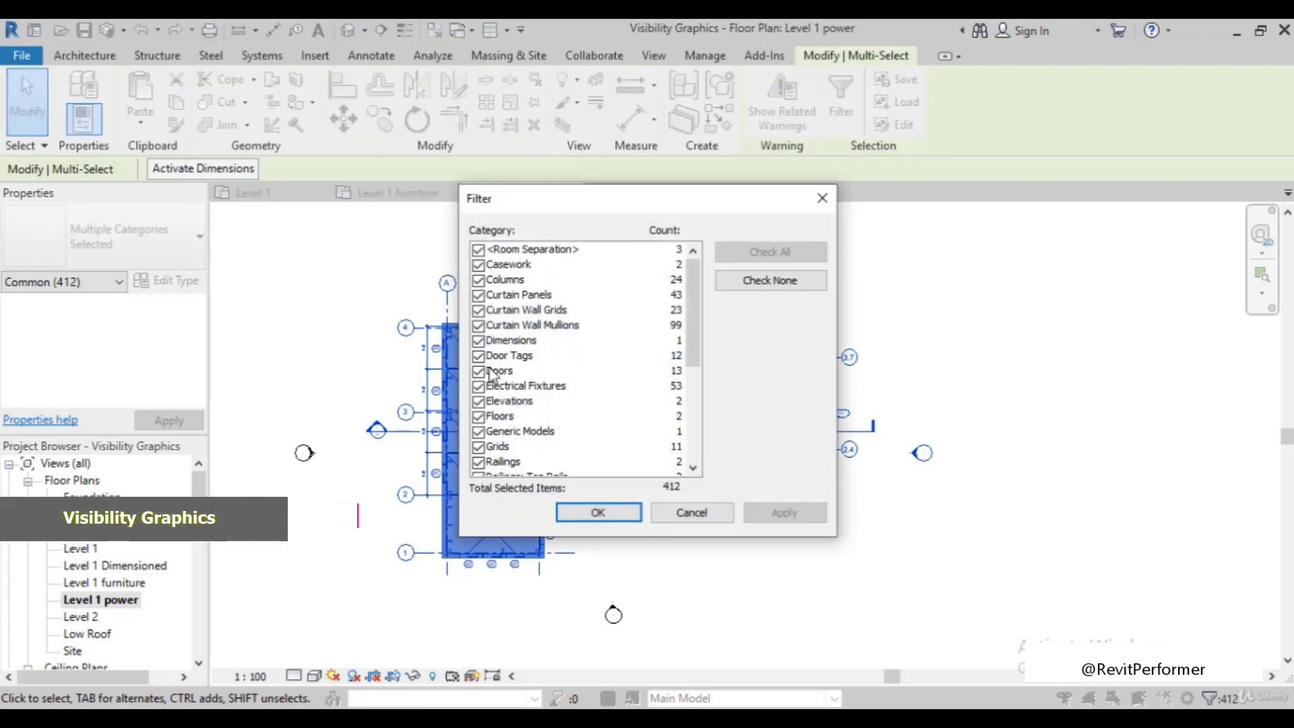
click(479, 356)
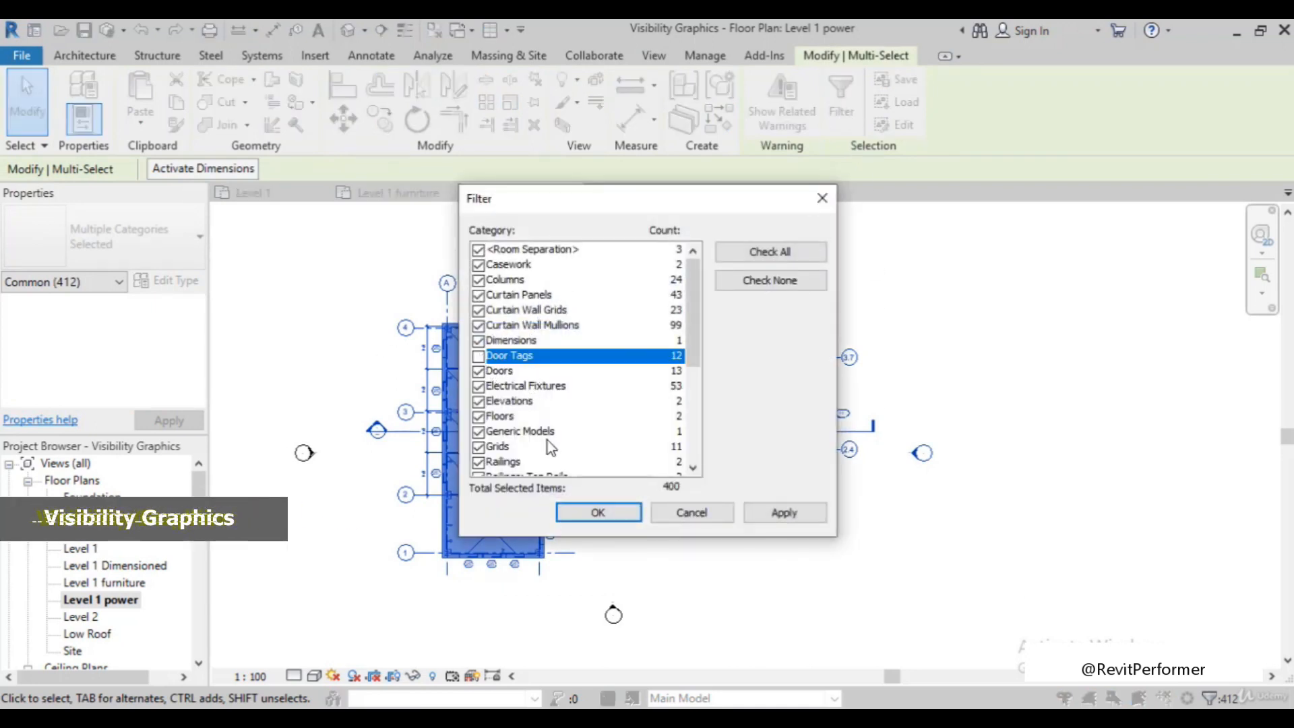
scroll(547, 439, down, 4)
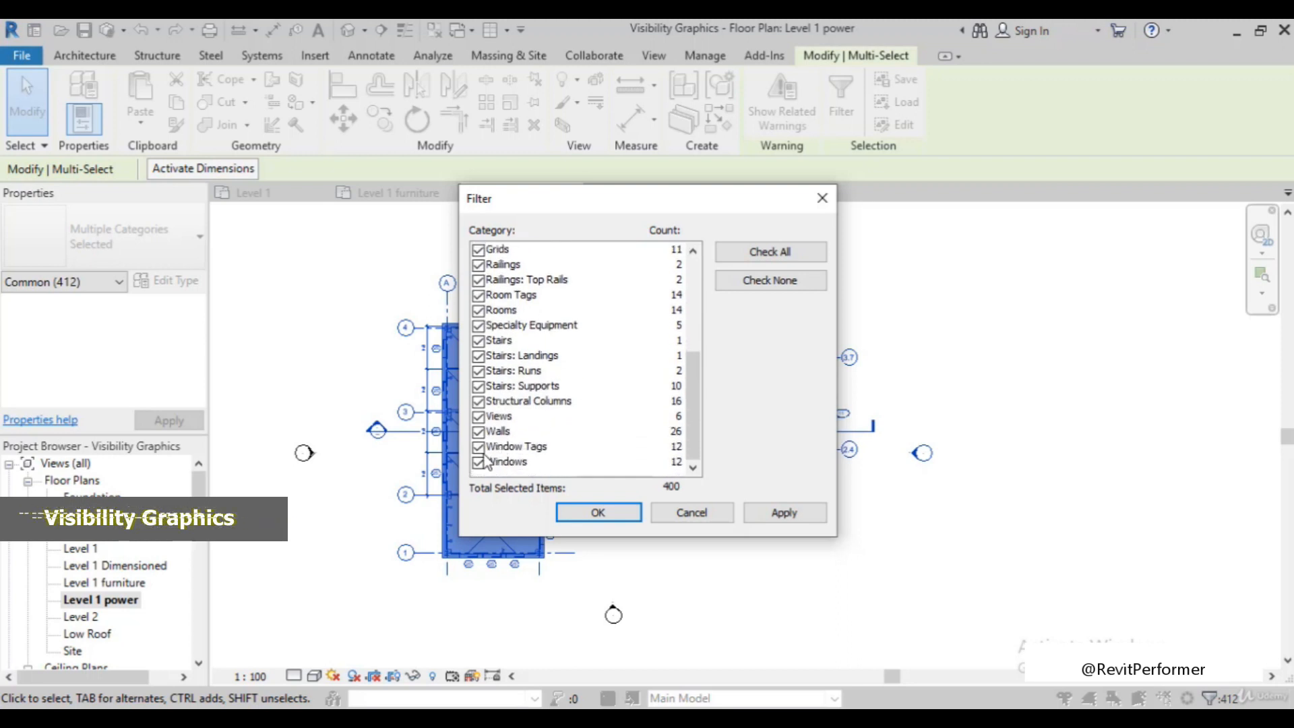
click(479, 447)
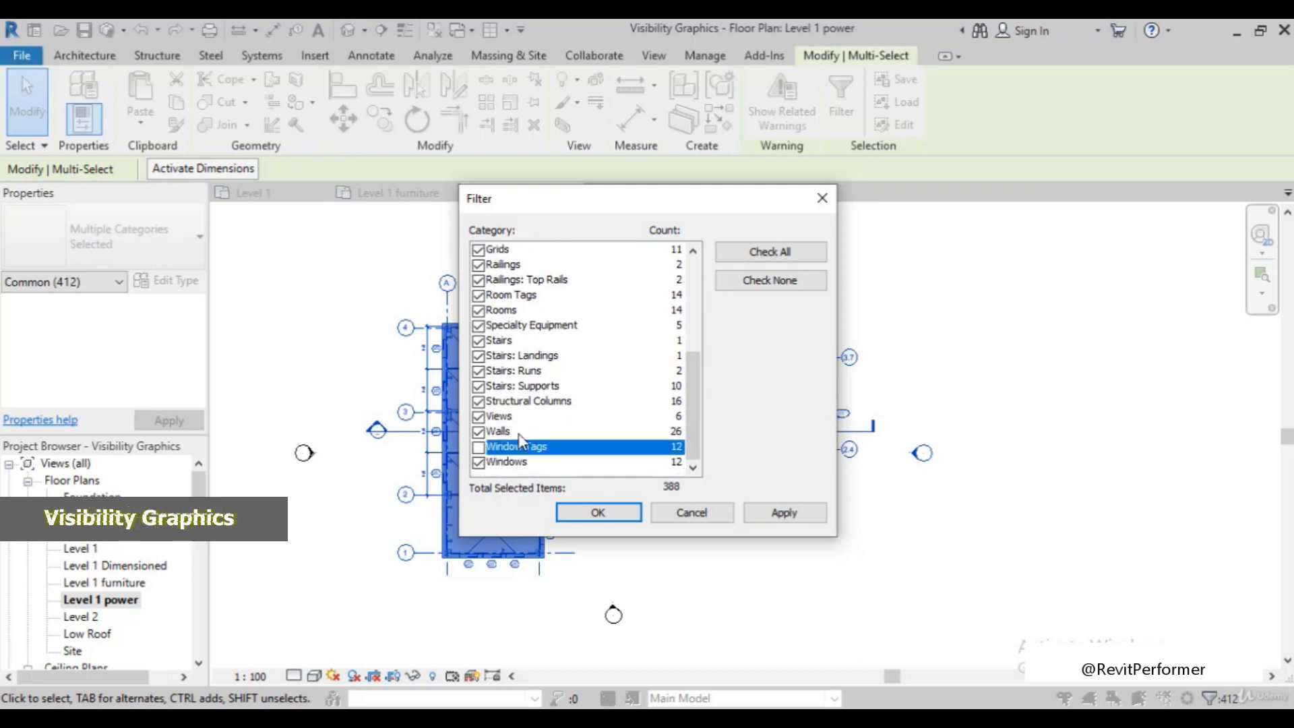
click(769, 281)
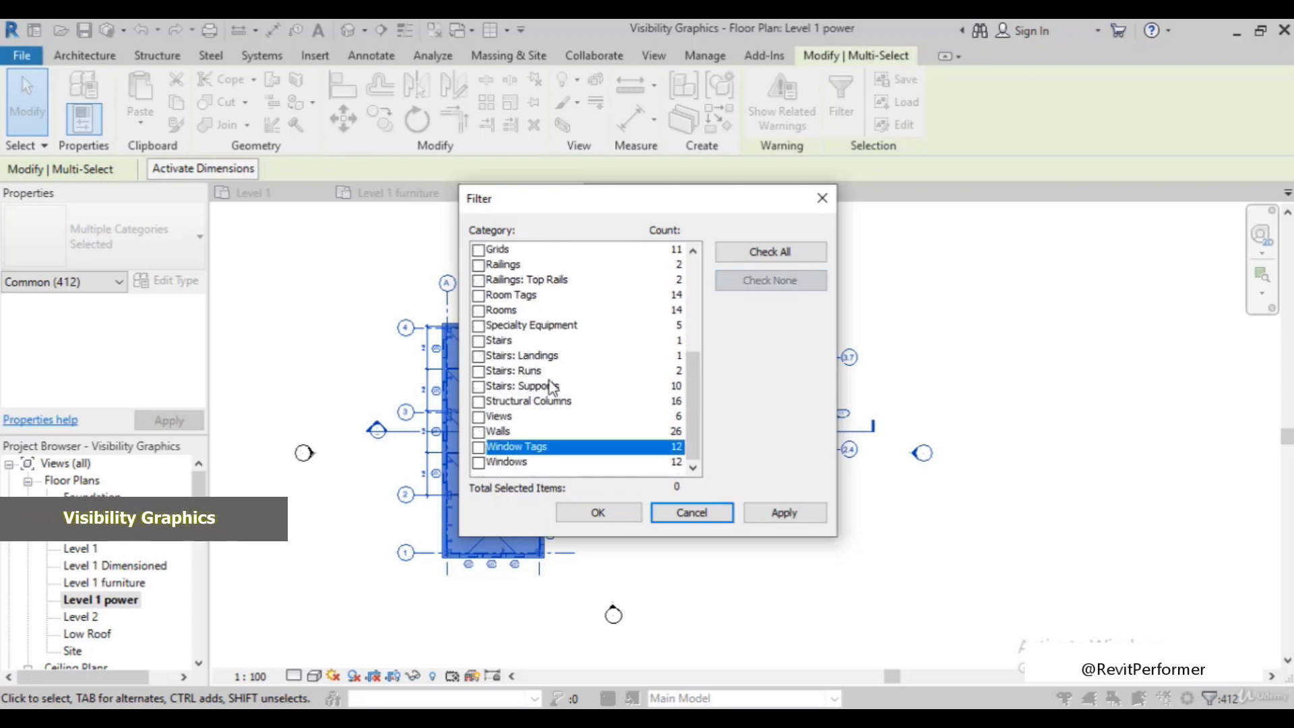
click(479, 447)
scroll(529, 421, up, 3)
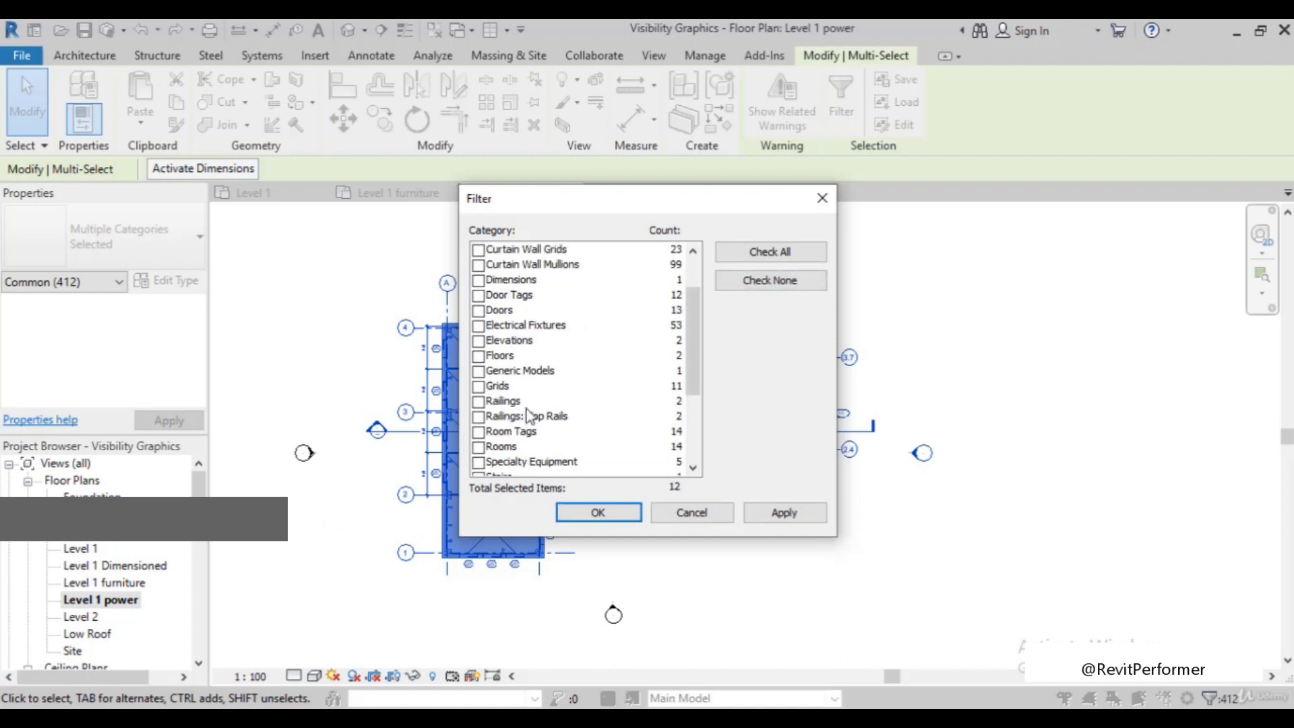
click(481, 296)
click(785, 511)
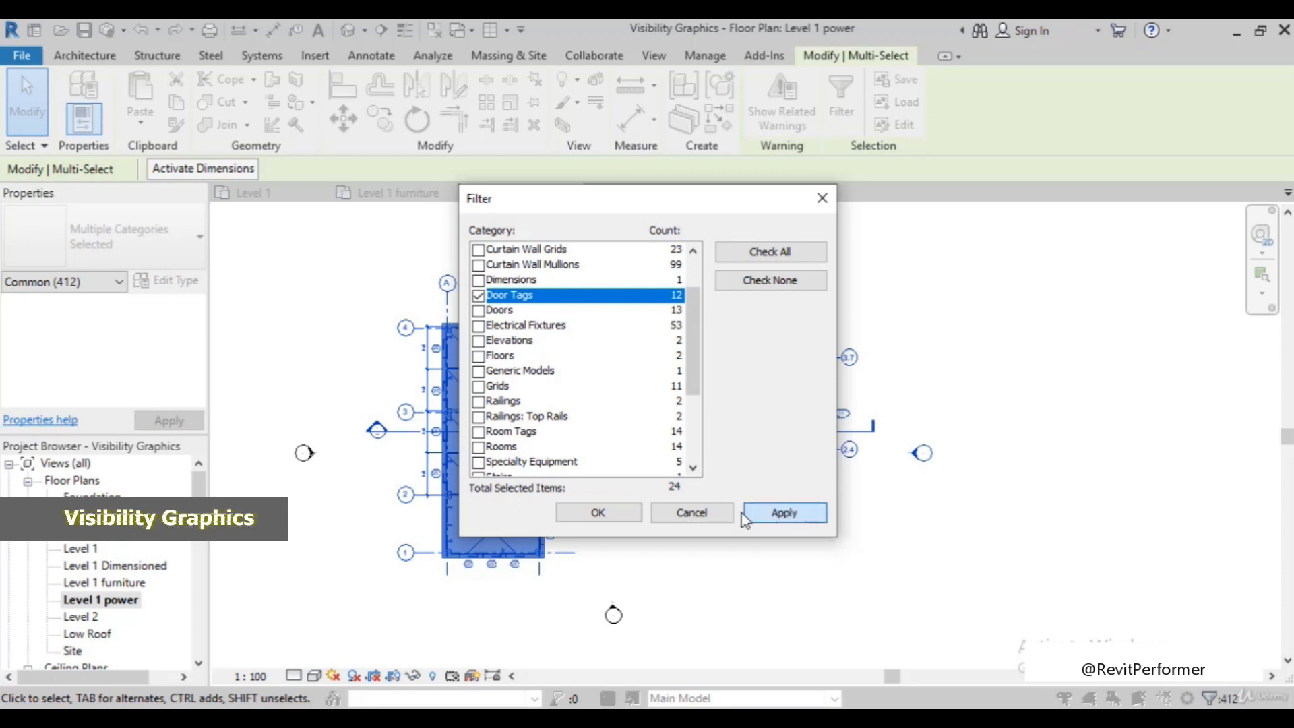
click(598, 513)
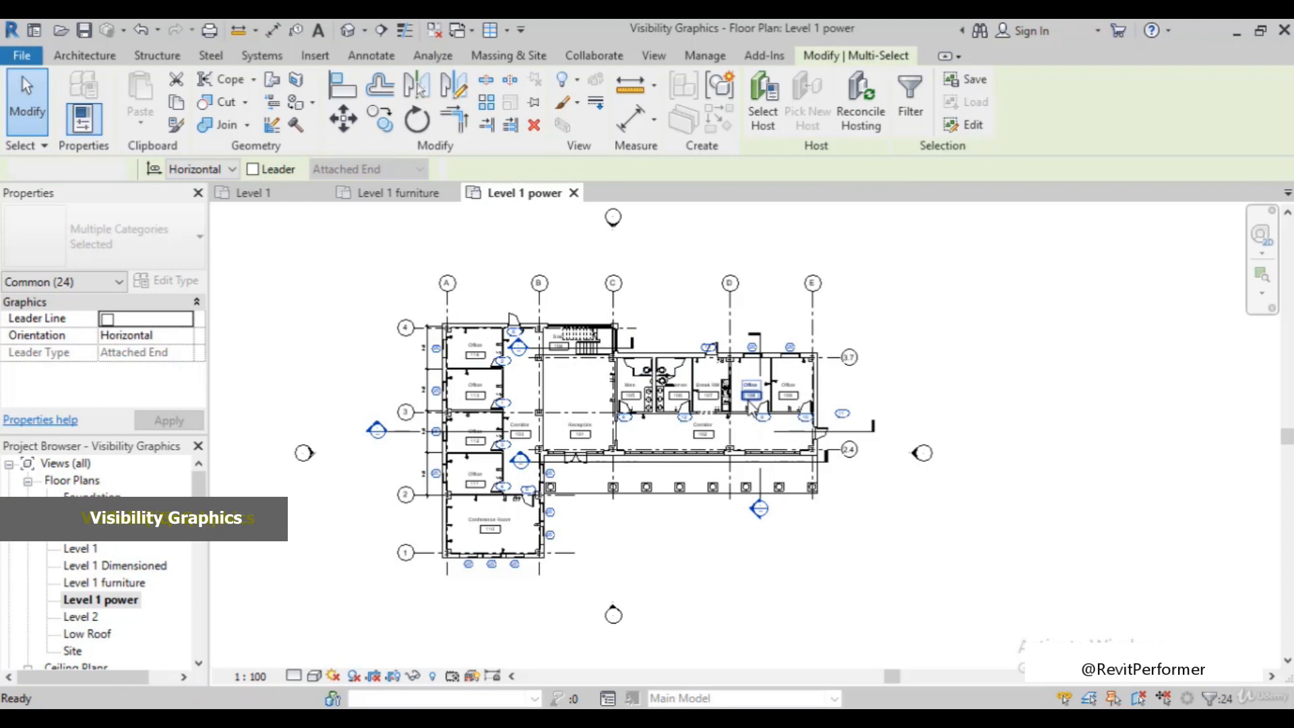
click(936, 423)
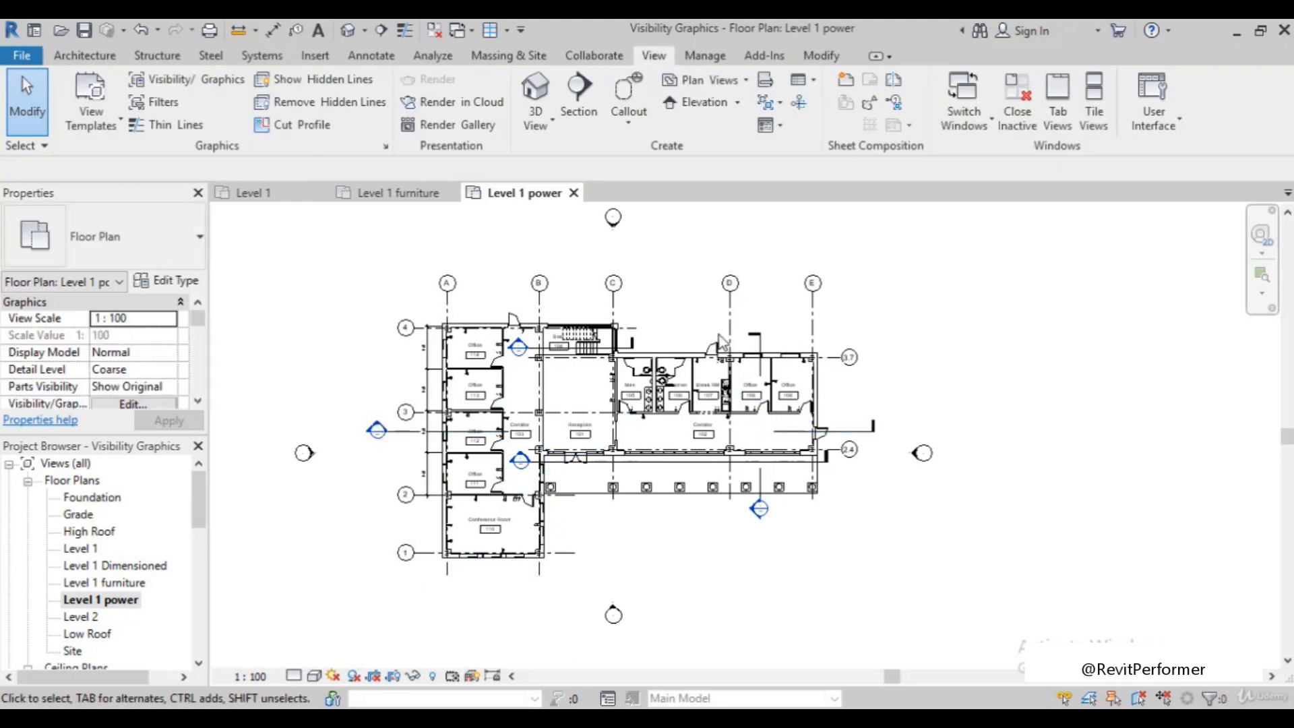
Inspect the doors and windows across the Level 1 power plan to check whether any tags remain
scroll(611, 346, up, 3)
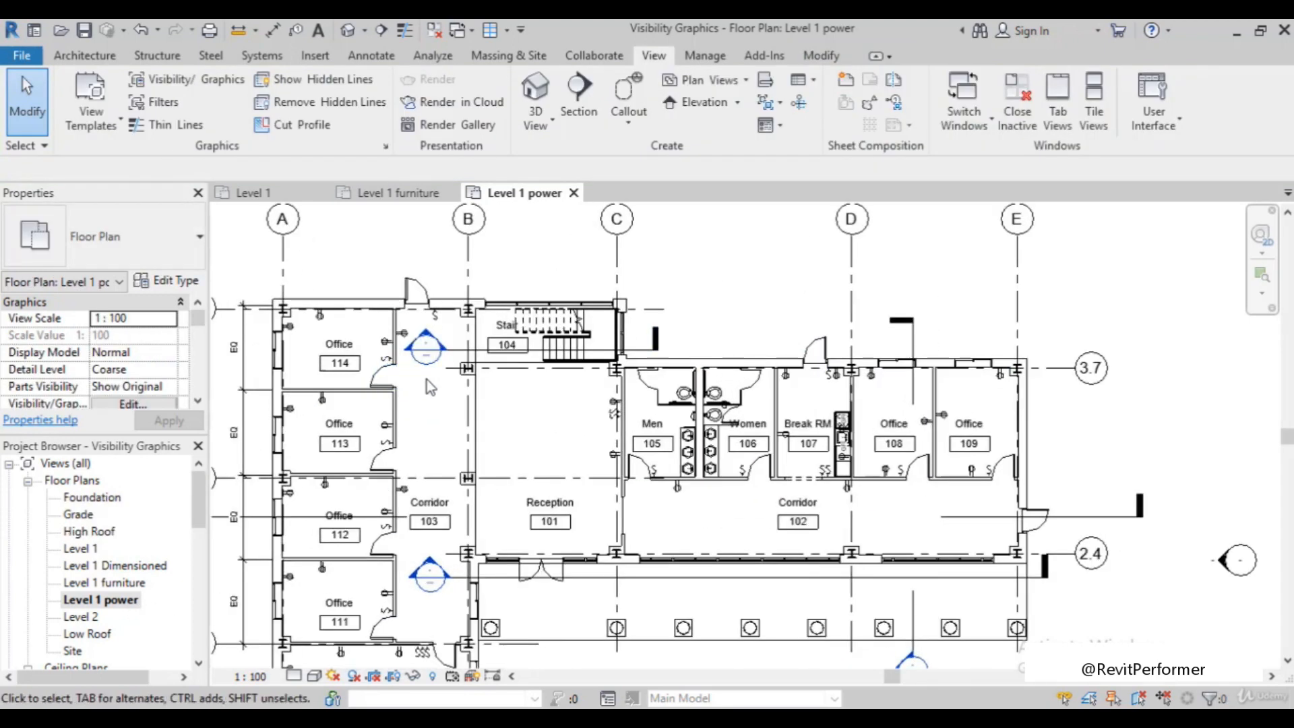
scroll(426, 379, down, 2)
scroll(499, 432, down, 2)
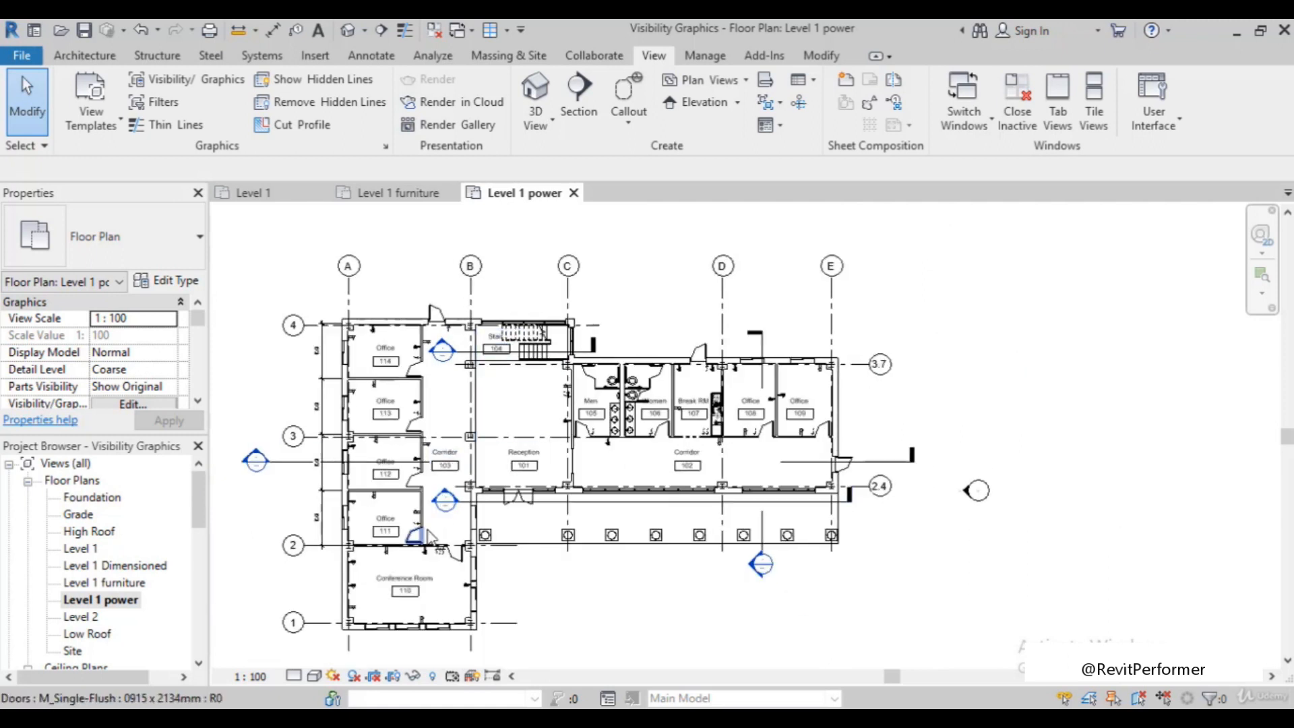
scroll(423, 532, up, 3)
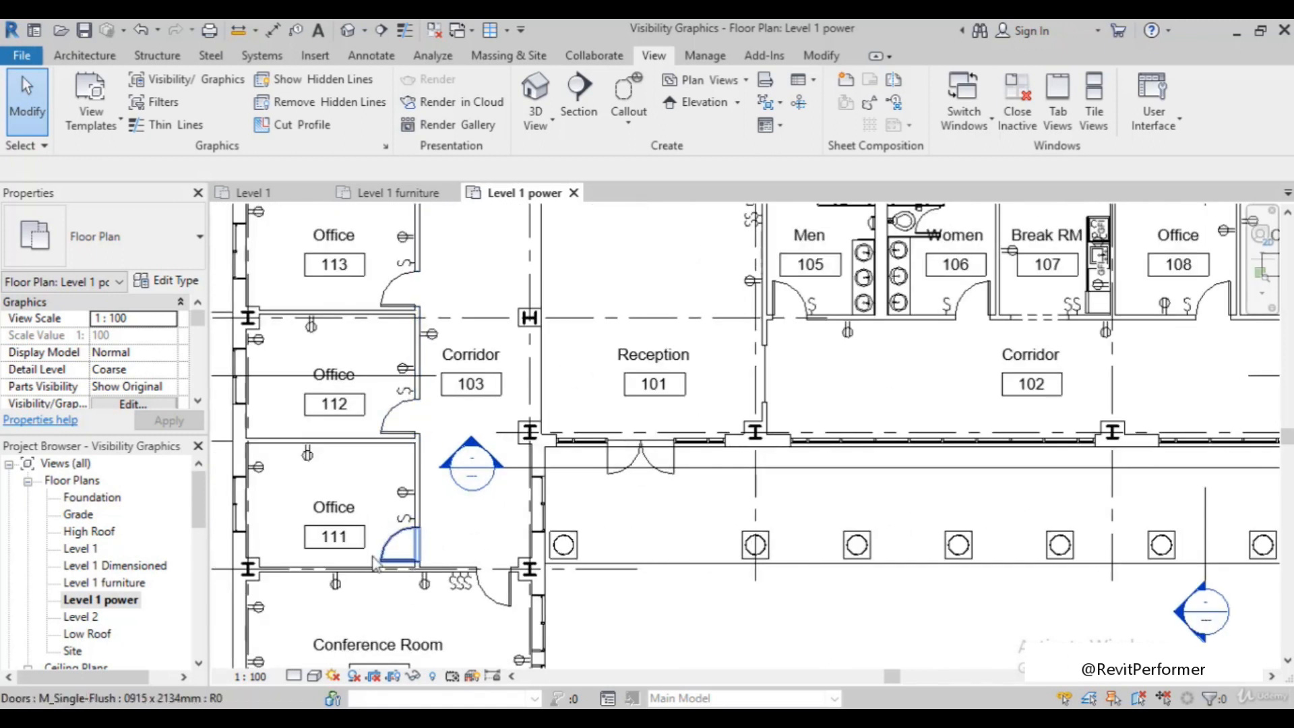
scroll(374, 563, down, 2)
scroll(374, 553, down, 2)
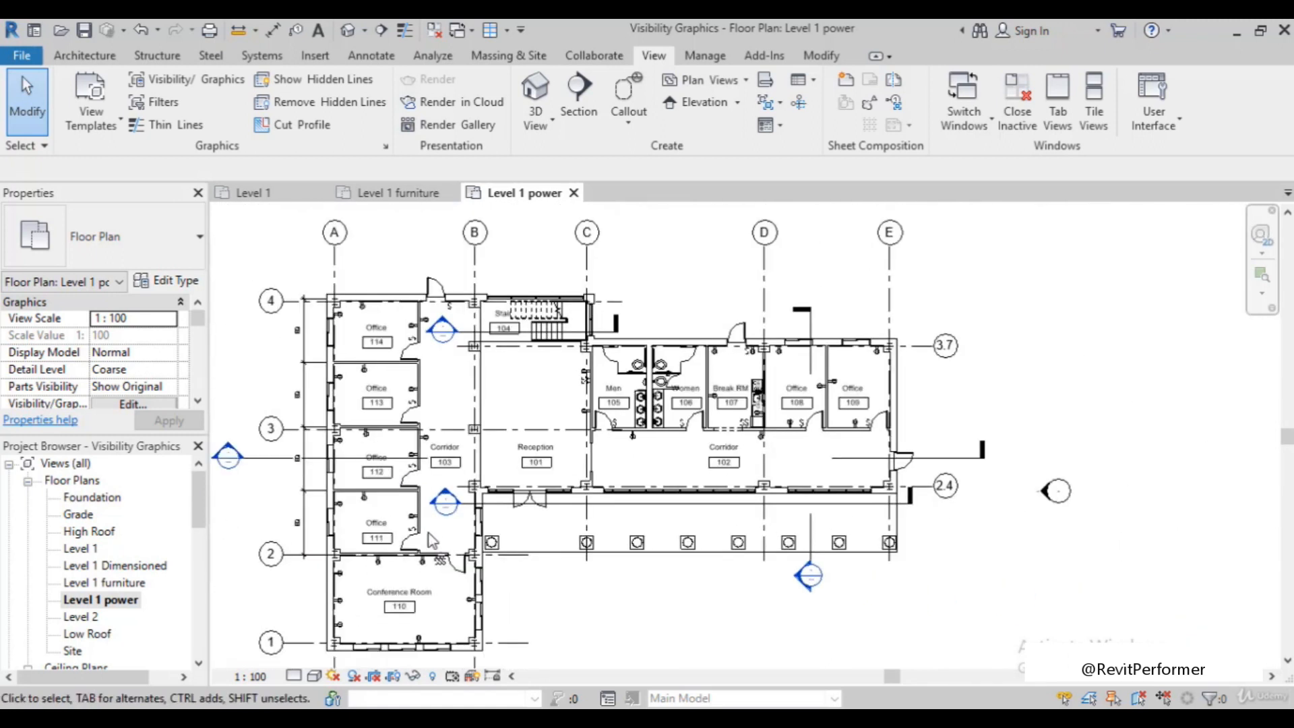
scroll(349, 520, up, 4)
scroll(354, 527, down, 6)
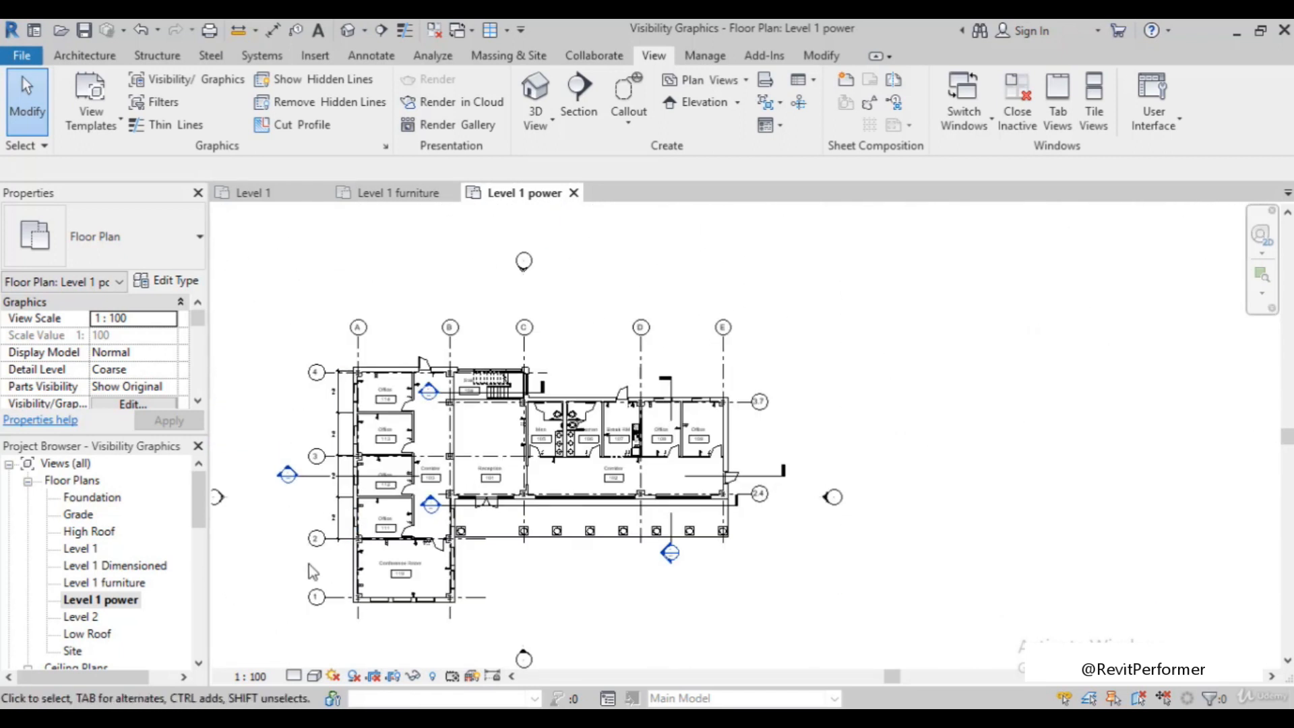
Open the Level 1 plan and check the door and window tags around the offices, stair and corridors
double_click(80, 550)
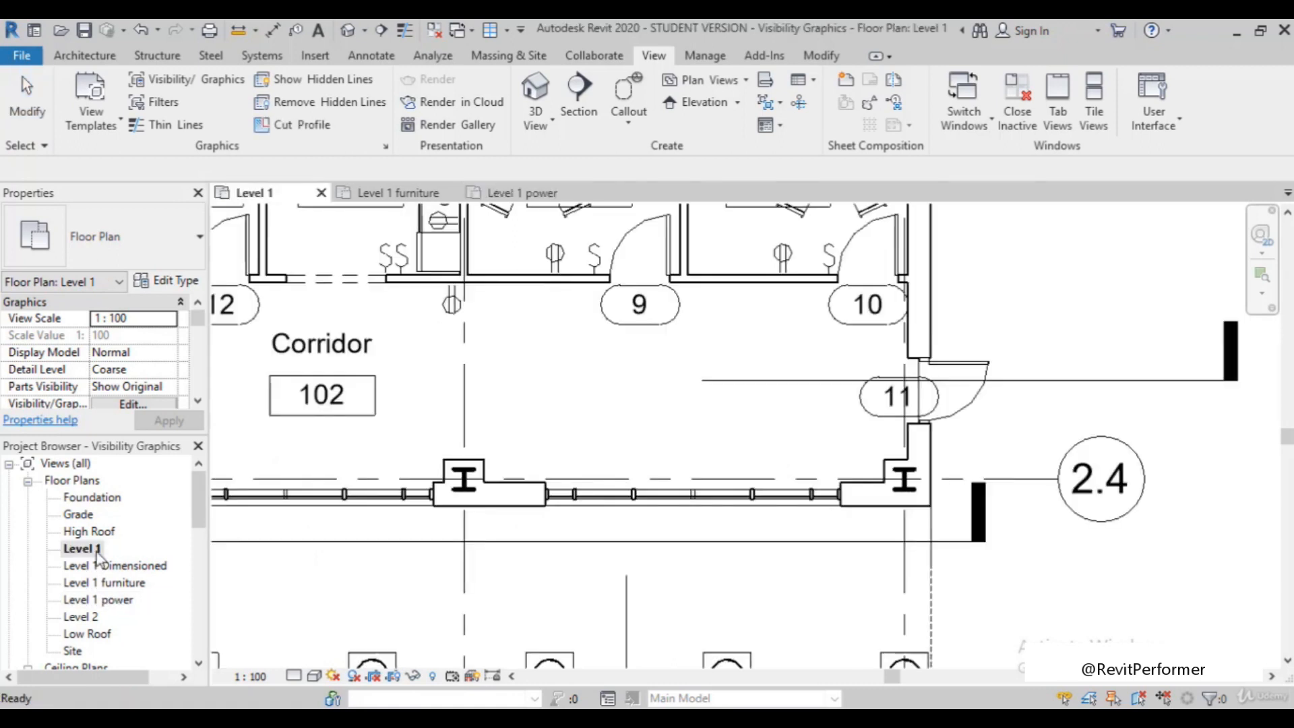
scroll(674, 438, down, 2)
scroll(971, 627, down, 4)
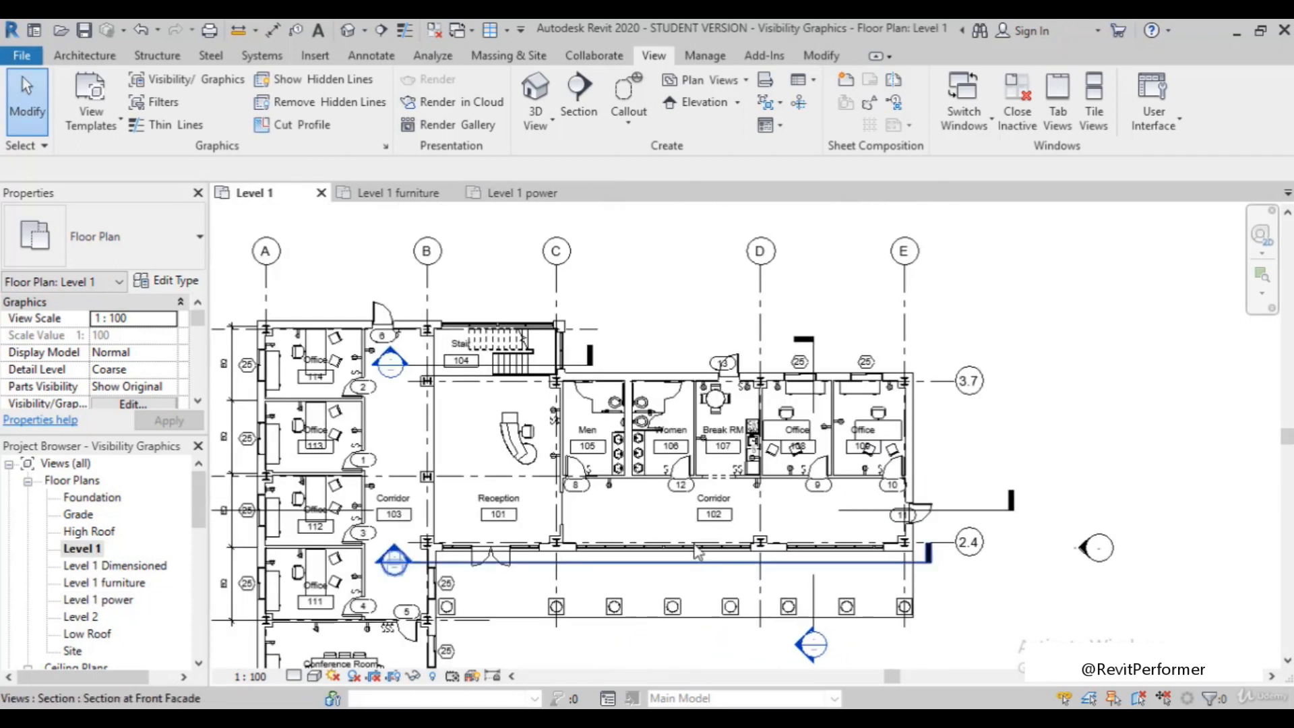
scroll(539, 448, down, 2)
scroll(372, 522, up, 1)
scroll(375, 542, up, 2)
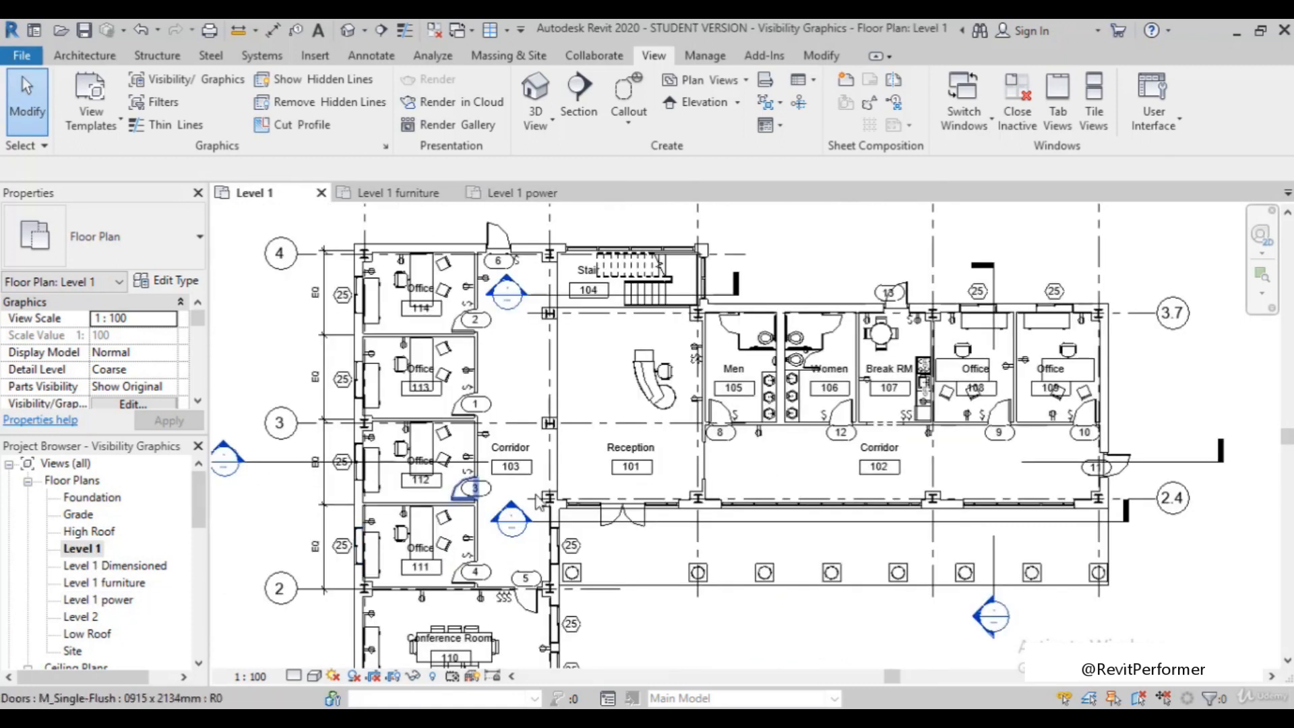
scroll(501, 249, up, 2)
scroll(500, 250, up, 1)
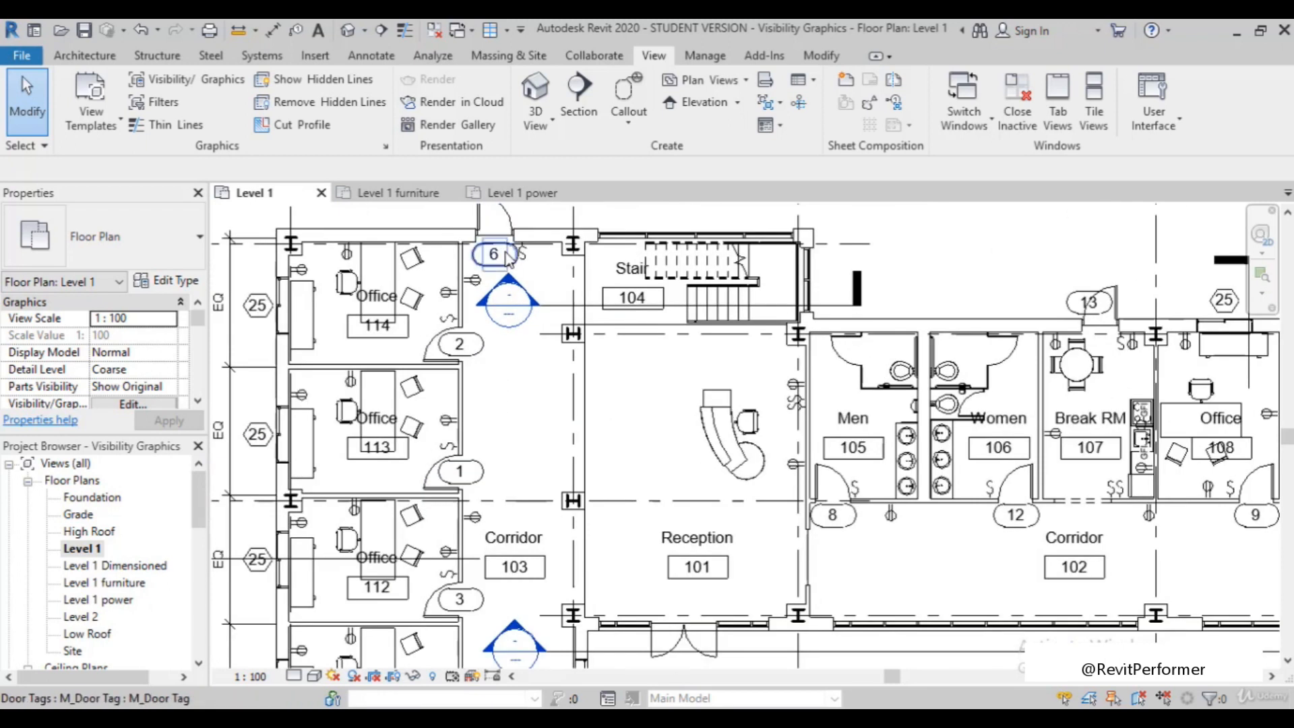
scroll(500, 277, down, 1)
scroll(384, 318, up, 1)
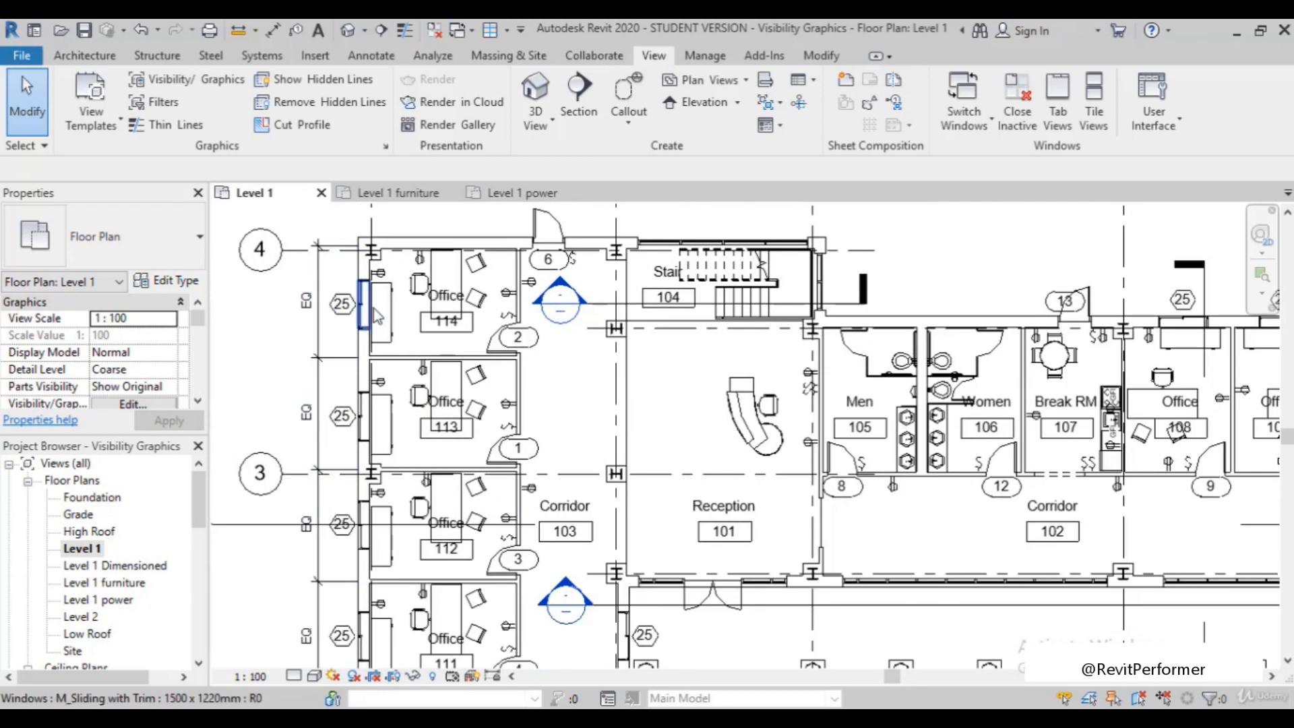
scroll(380, 318, down, 2)
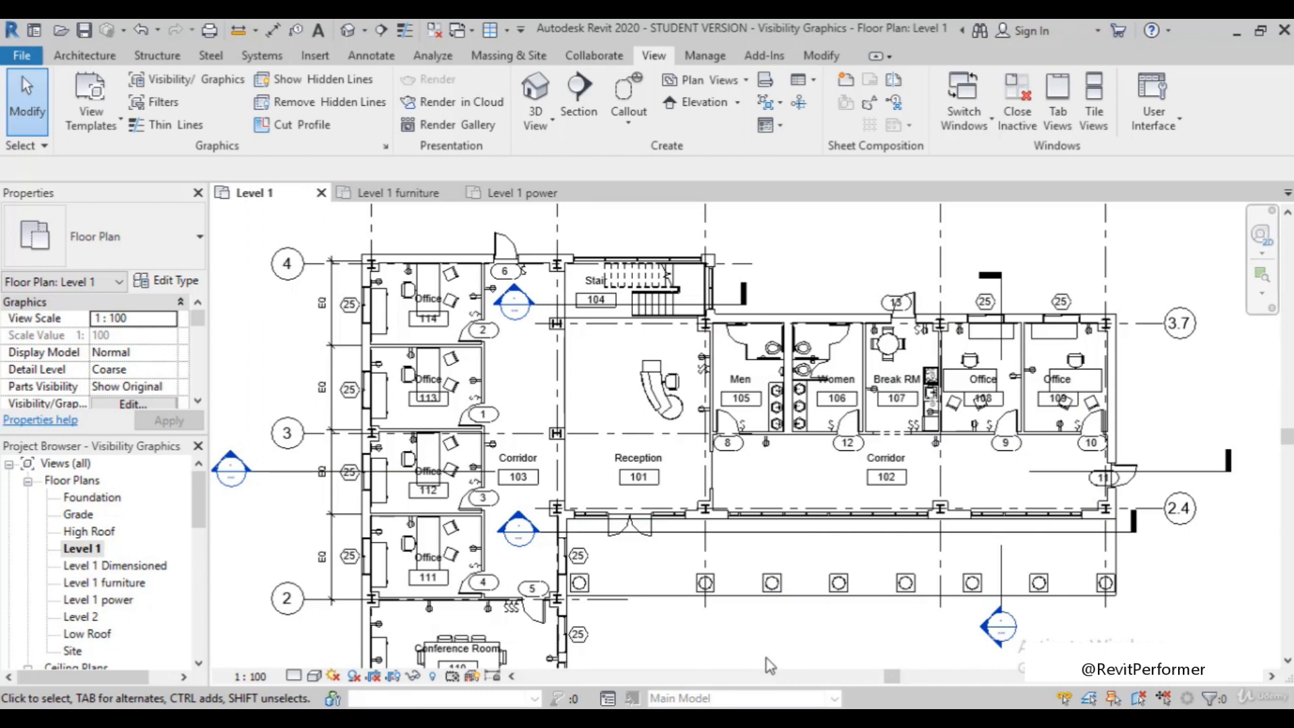
scroll(375, 489, up, 1)
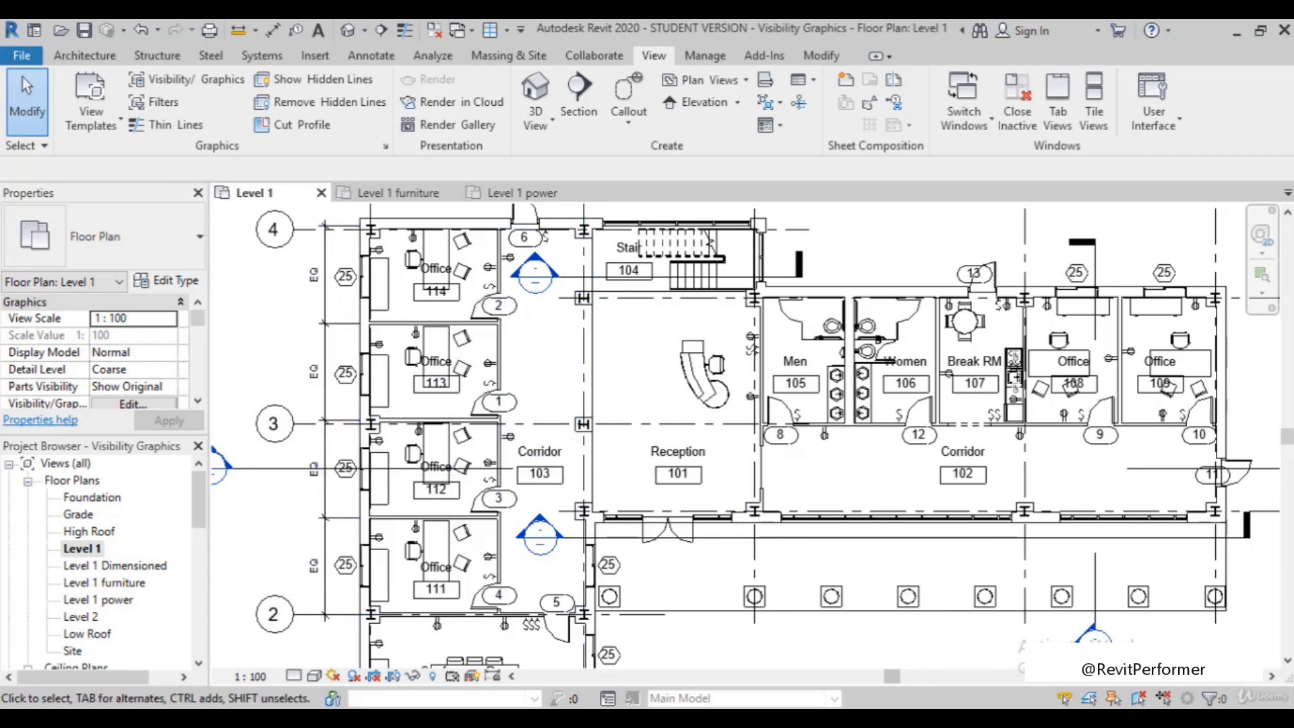
scroll(604, 460, down, 3)
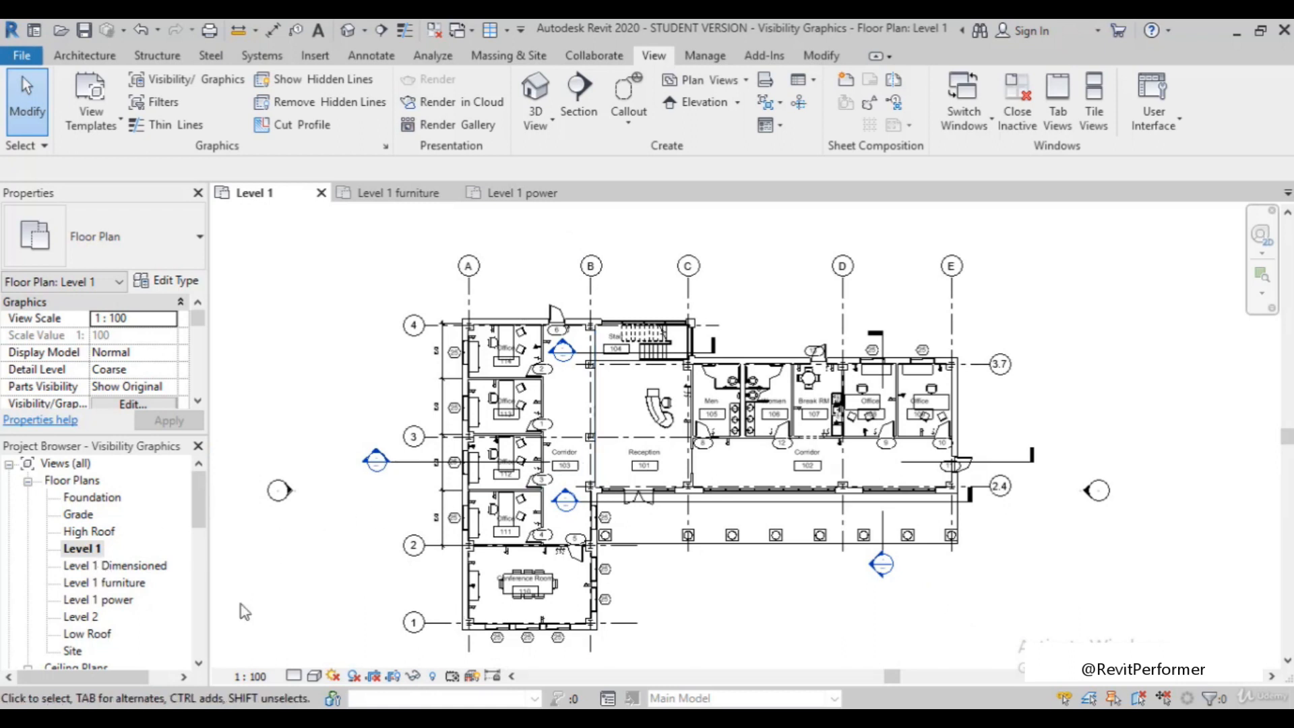
scroll(557, 636, down, 1)
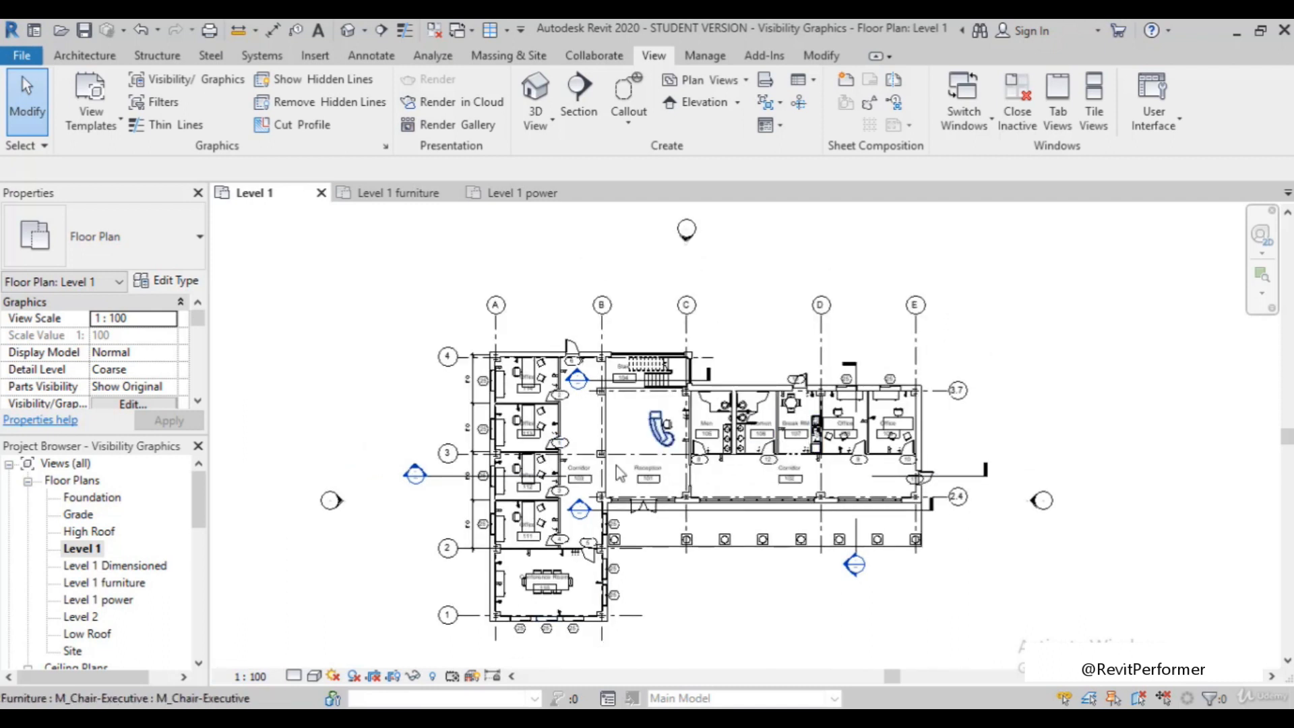
scroll(612, 556, up, 2)
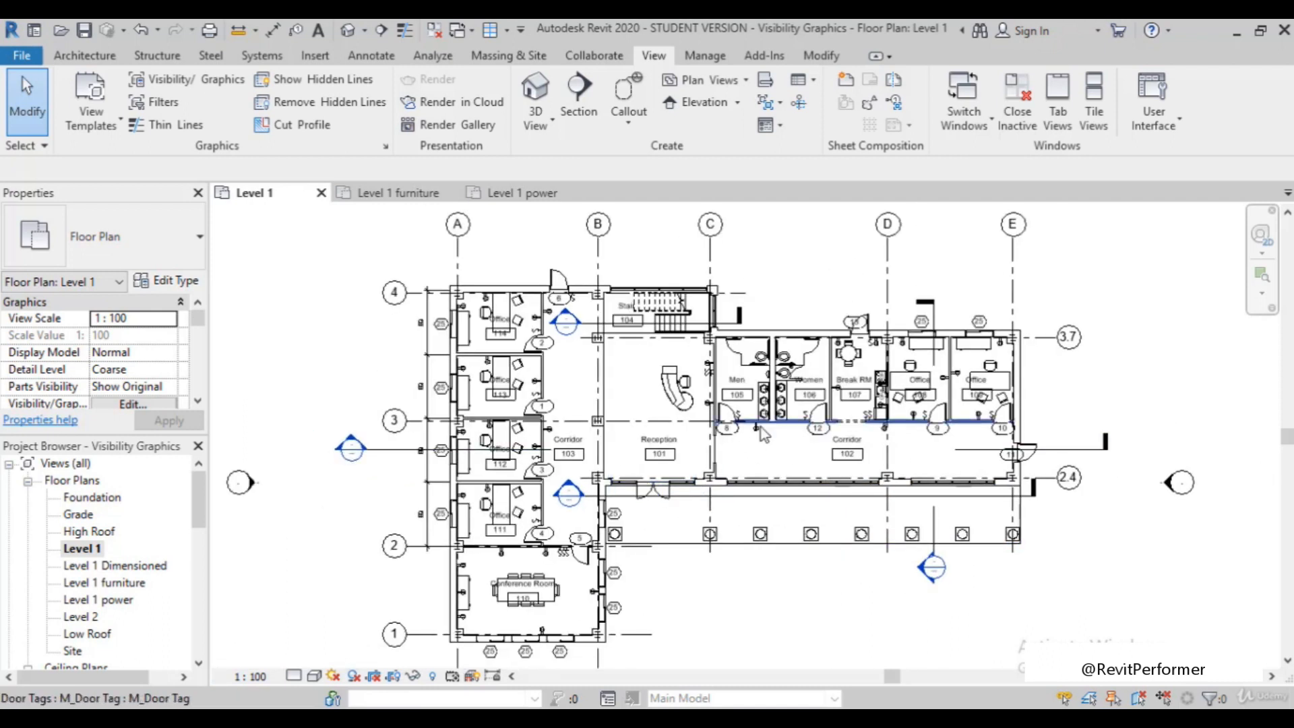
scroll(777, 507, up, 1)
scroll(715, 478, down, 2)
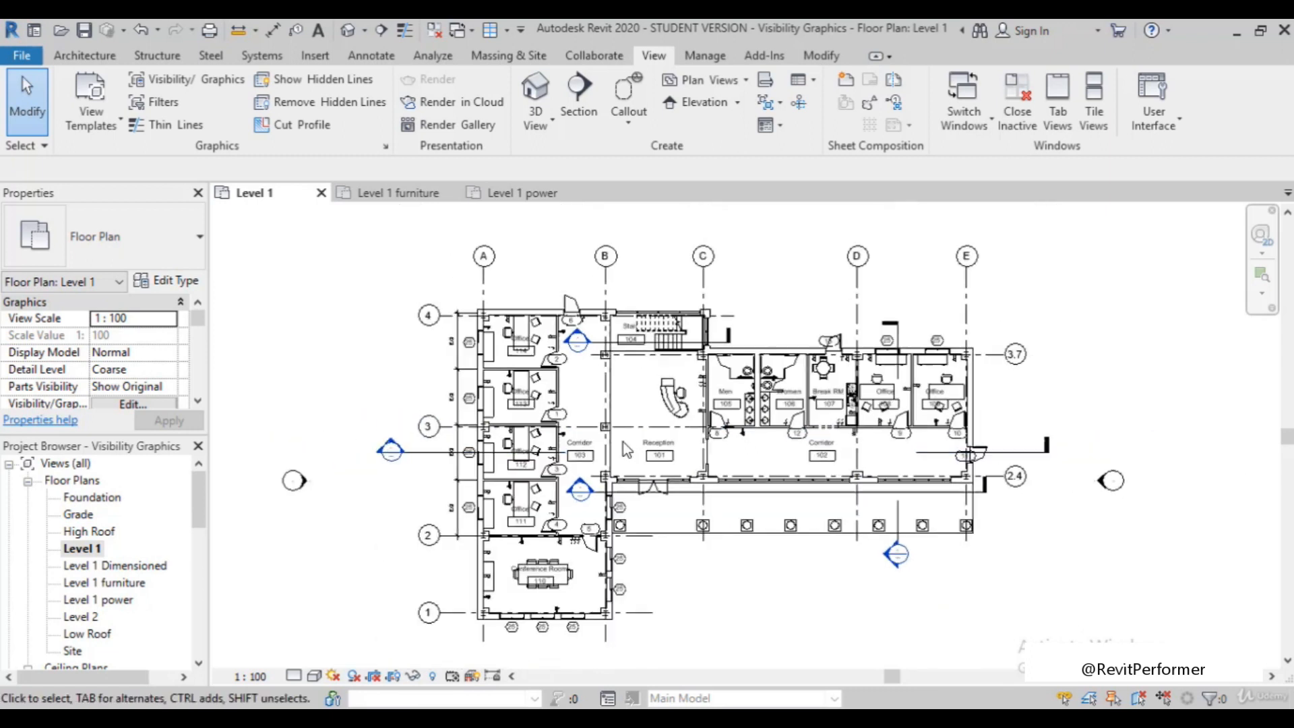
Return to the Level 1 power plan and compare its door and window tagging with the Level 1 plan
double_click(111, 603)
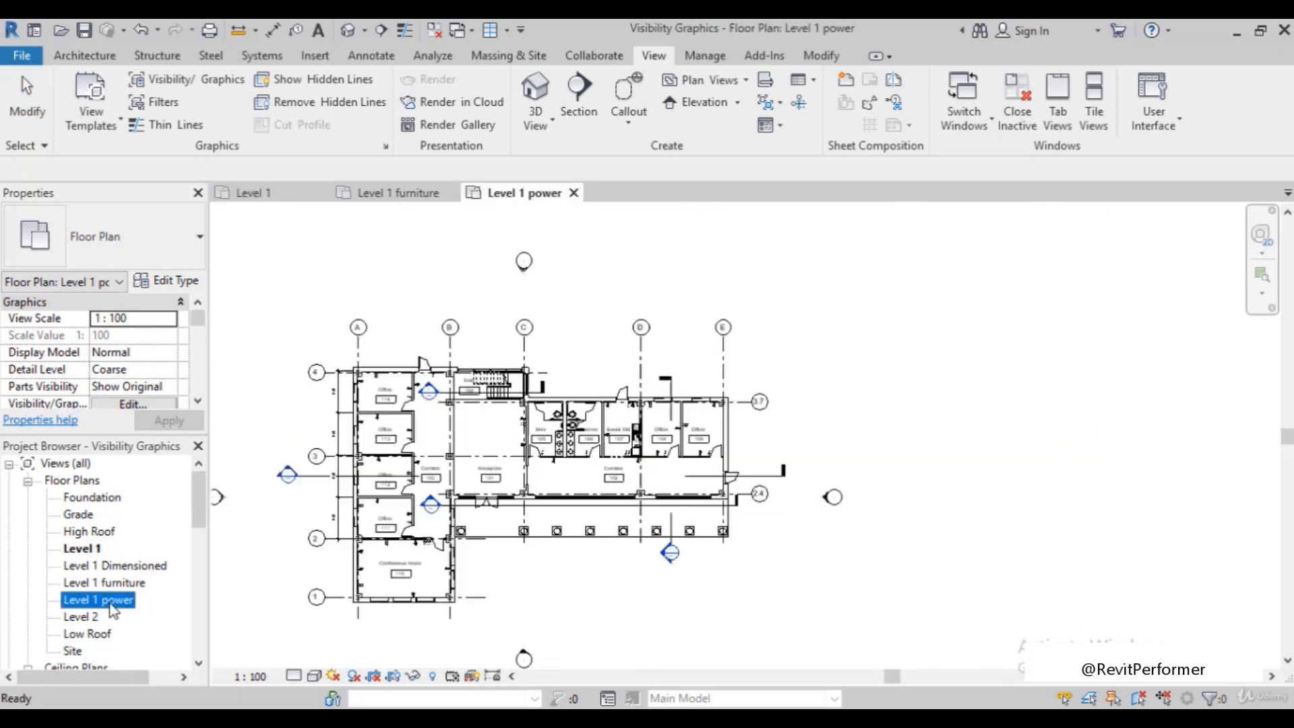
scroll(411, 486, up, 2)
scroll(412, 489, down, 2)
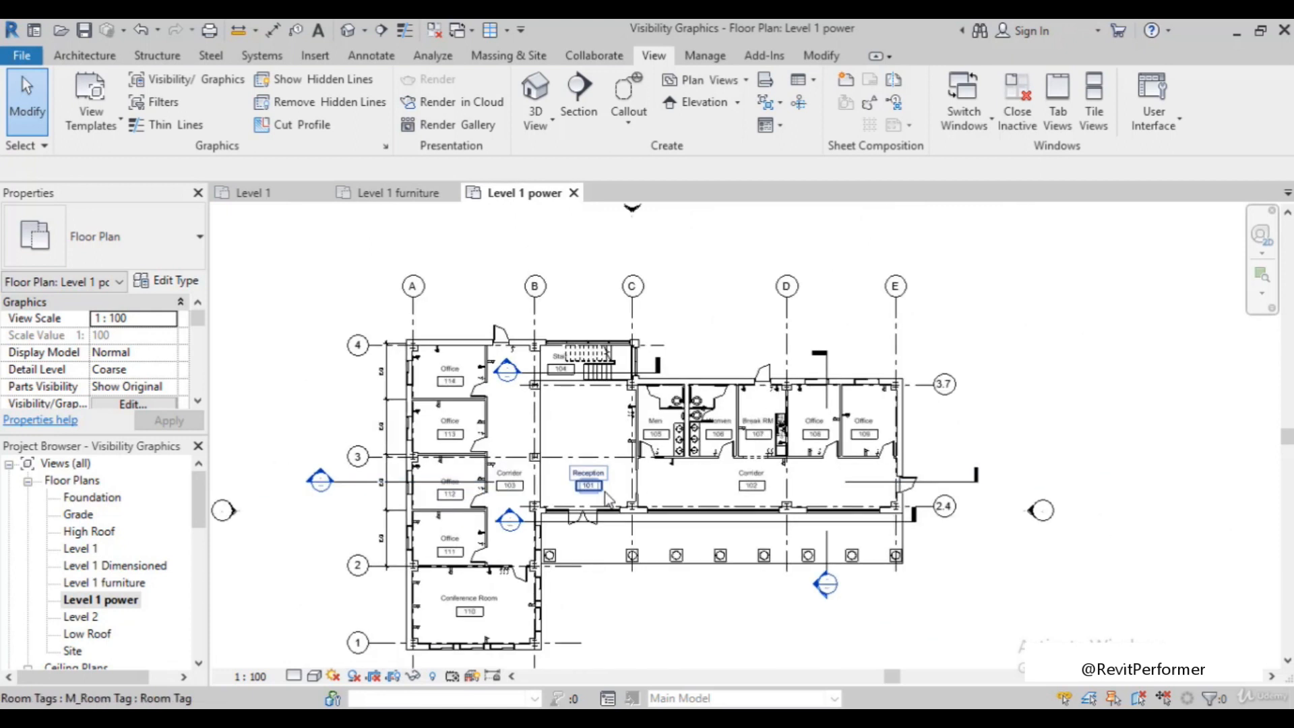
scroll(522, 551, up, 1)
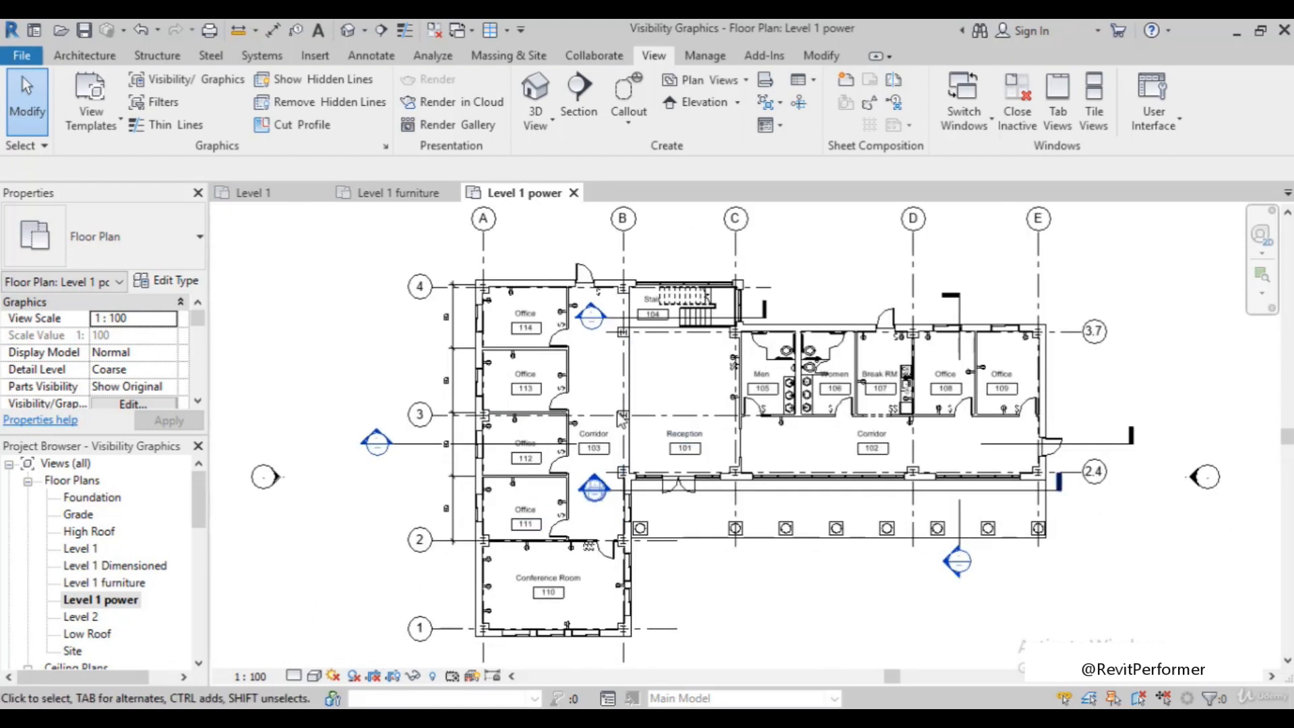
scroll(490, 432, up, 1)
scroll(556, 299, down, 1)
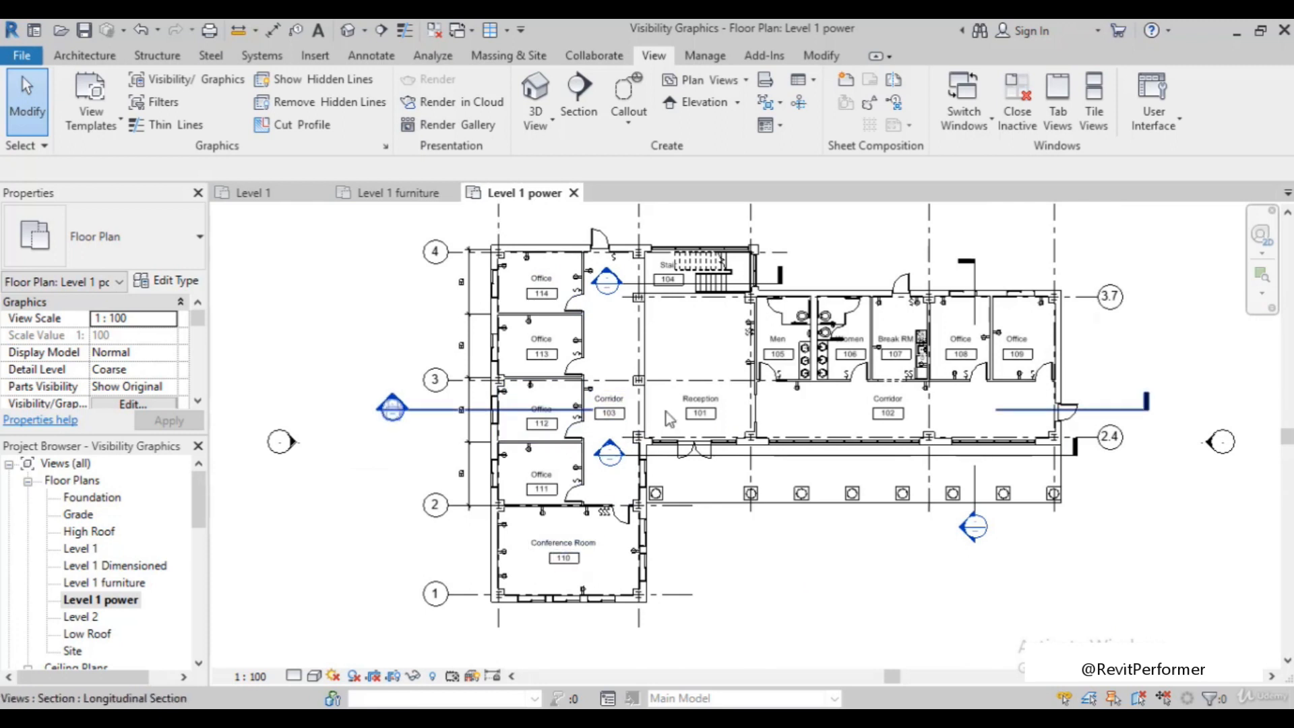
scroll(666, 411, up, 1)
scroll(630, 448, down, 1)
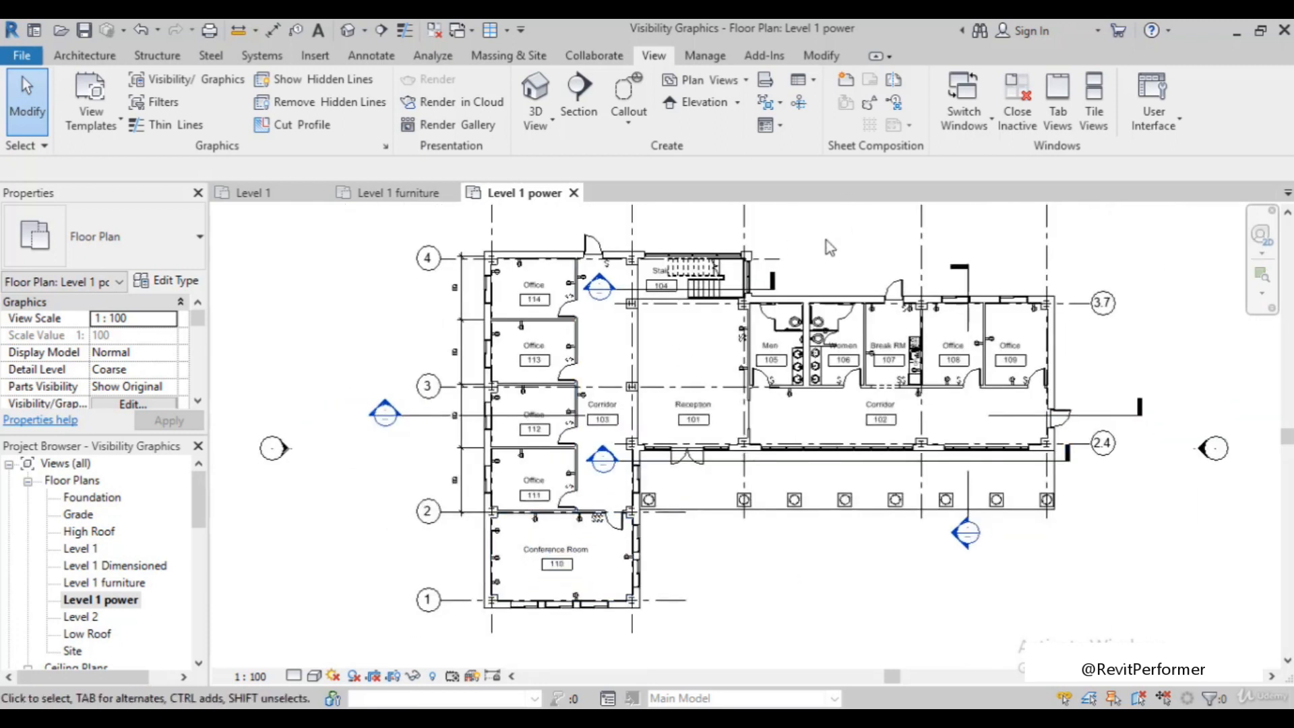
Turn the Furniture model category back on in the Level 1 power plan's visibility/graphic overrides
scroll(809, 279, down, 1)
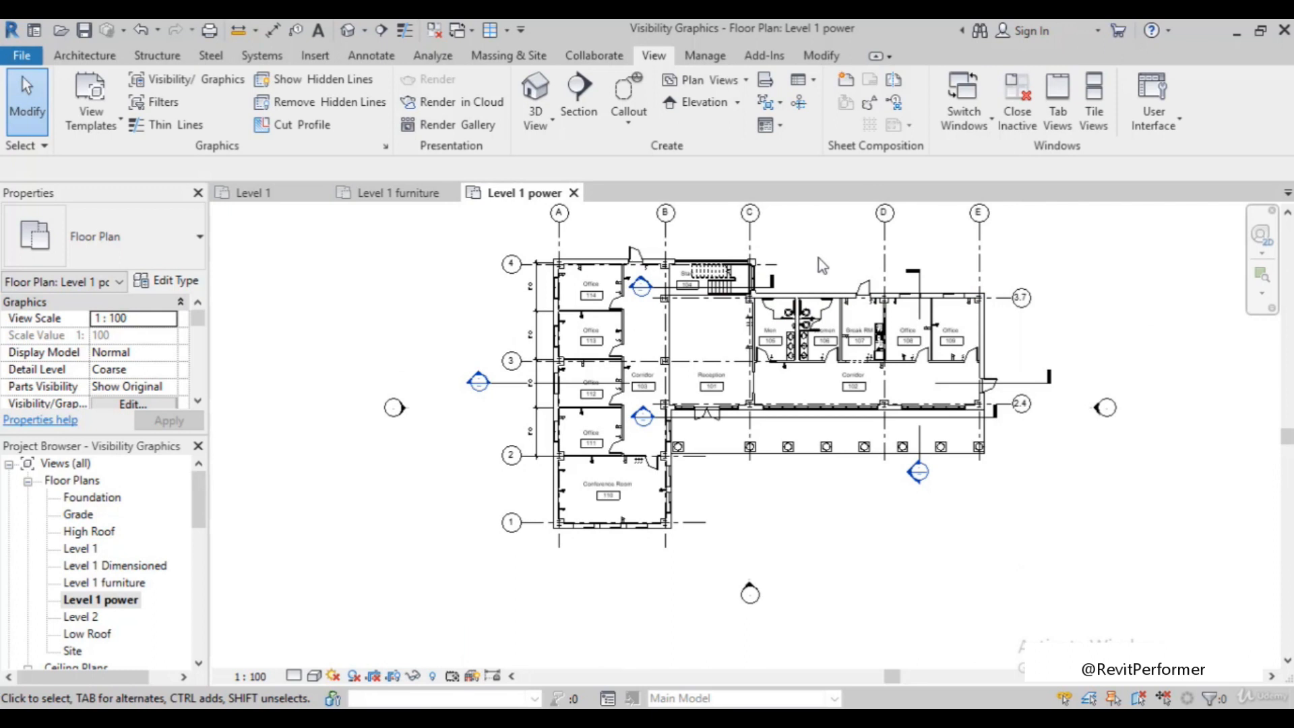
scroll(807, 261, up, 1)
scroll(836, 225, up, 1)
scroll(826, 232, down, 1)
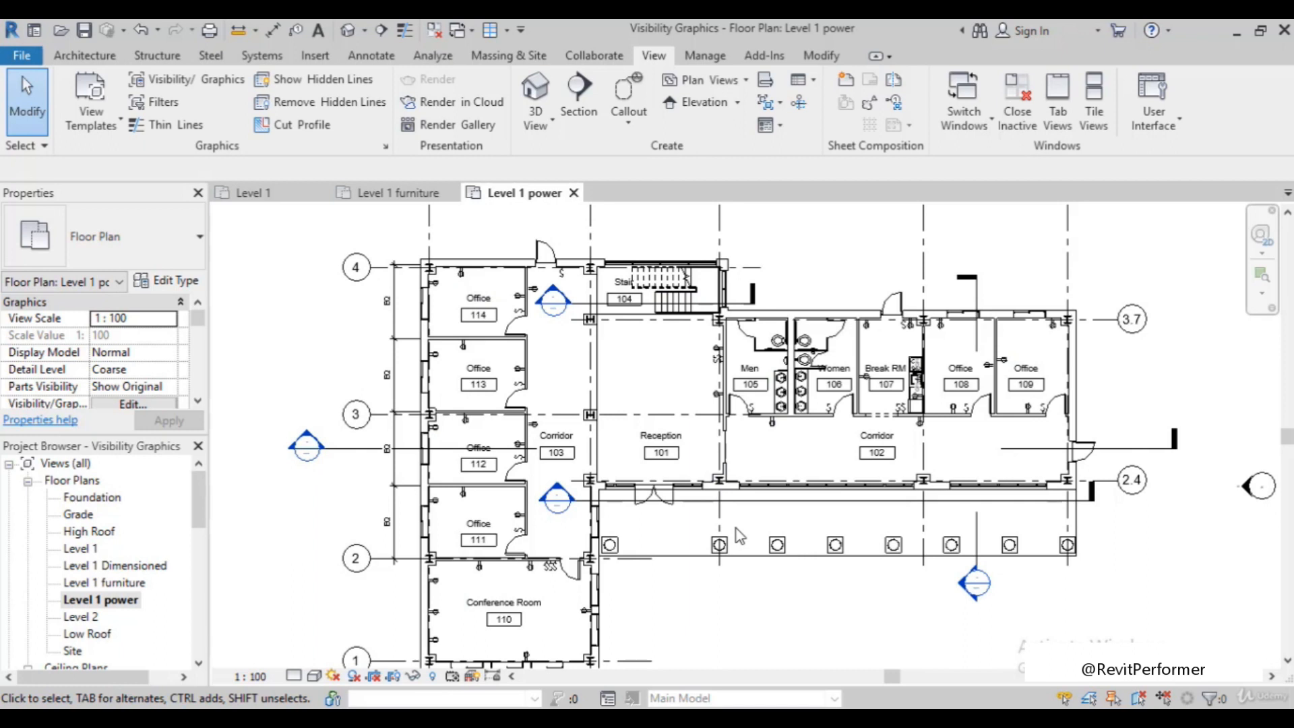
key(v)
key(g)
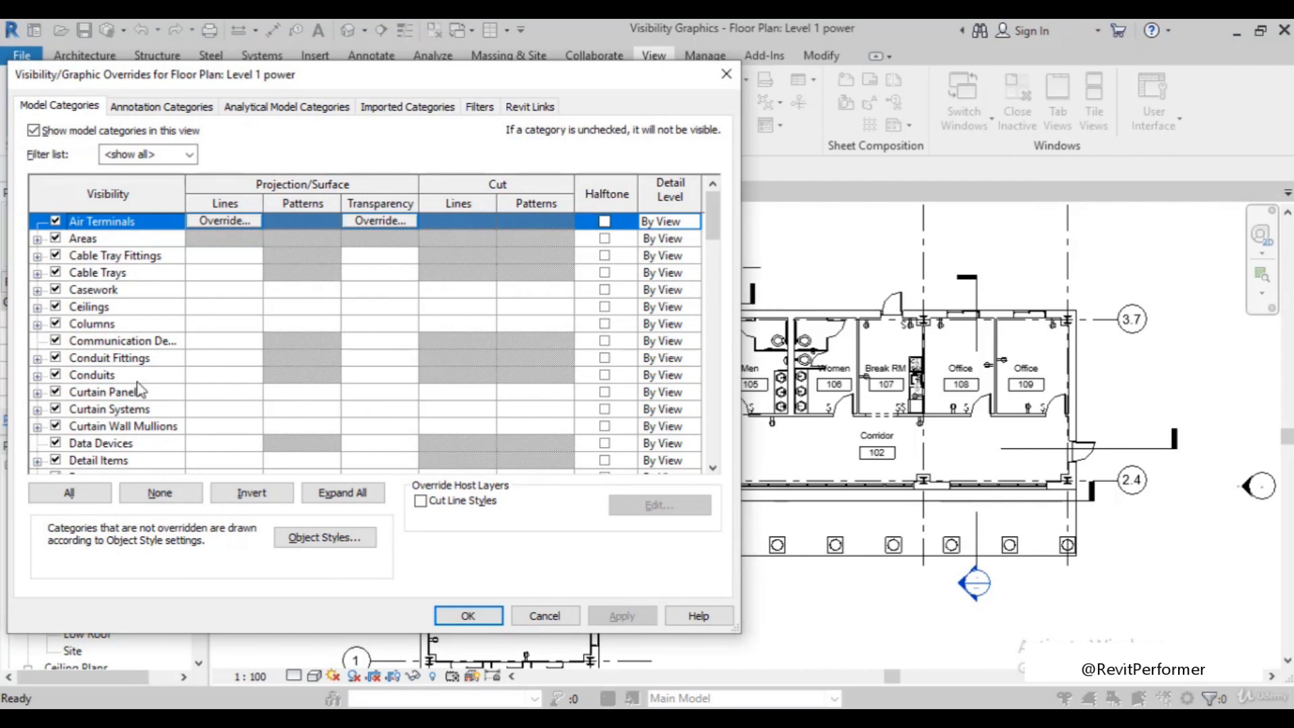
scroll(139, 390, down, 5)
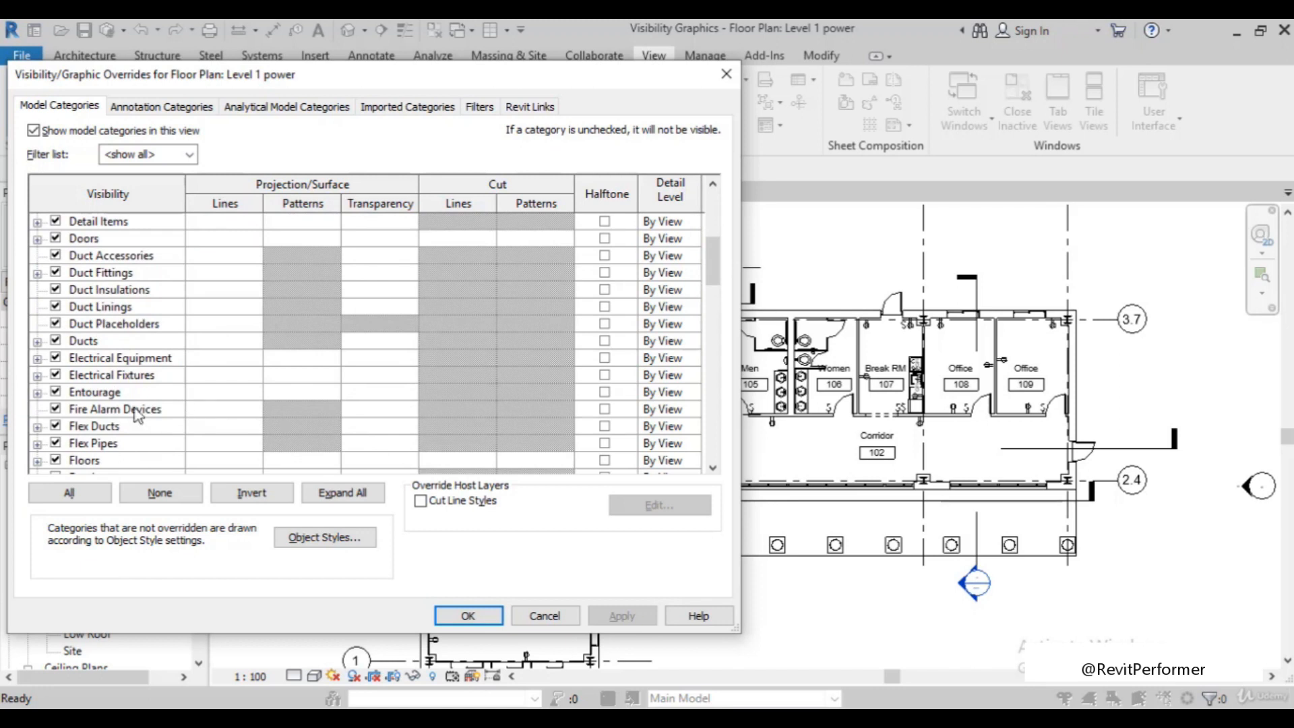
scroll(138, 415, down, 1)
scroll(81, 438, down, 1)
click(57, 427)
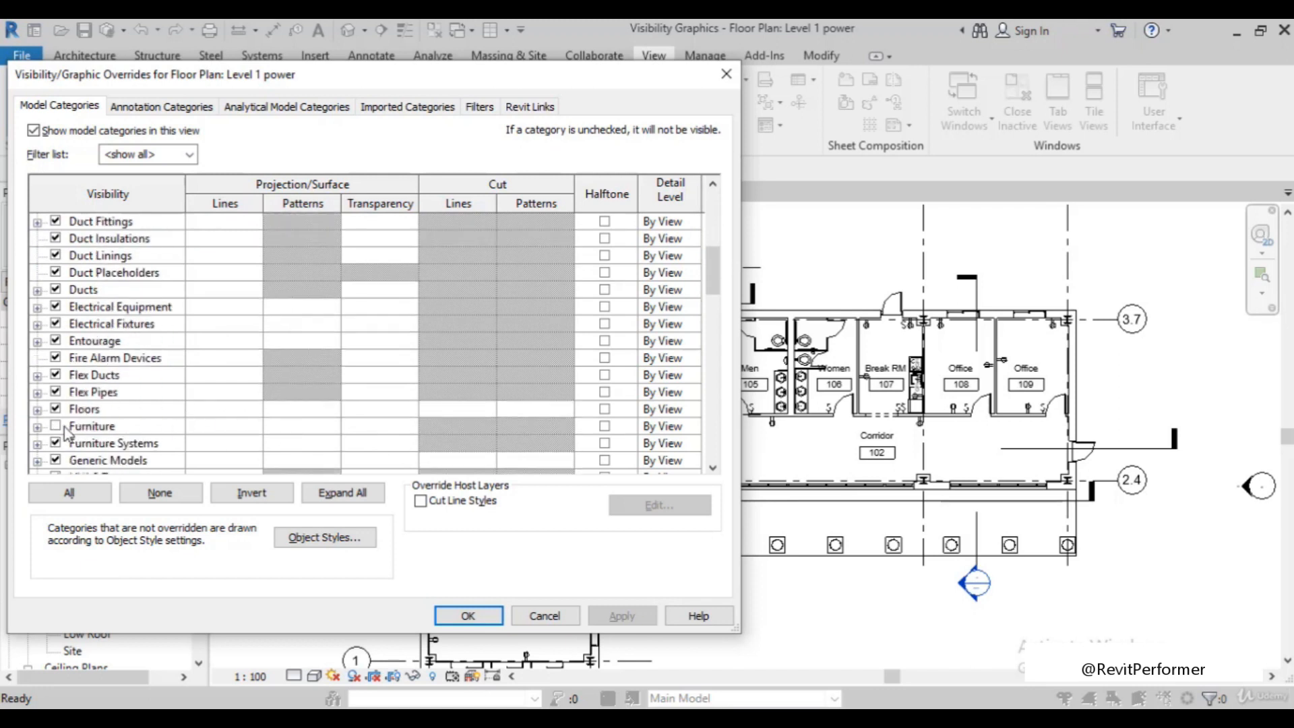
click(56, 426)
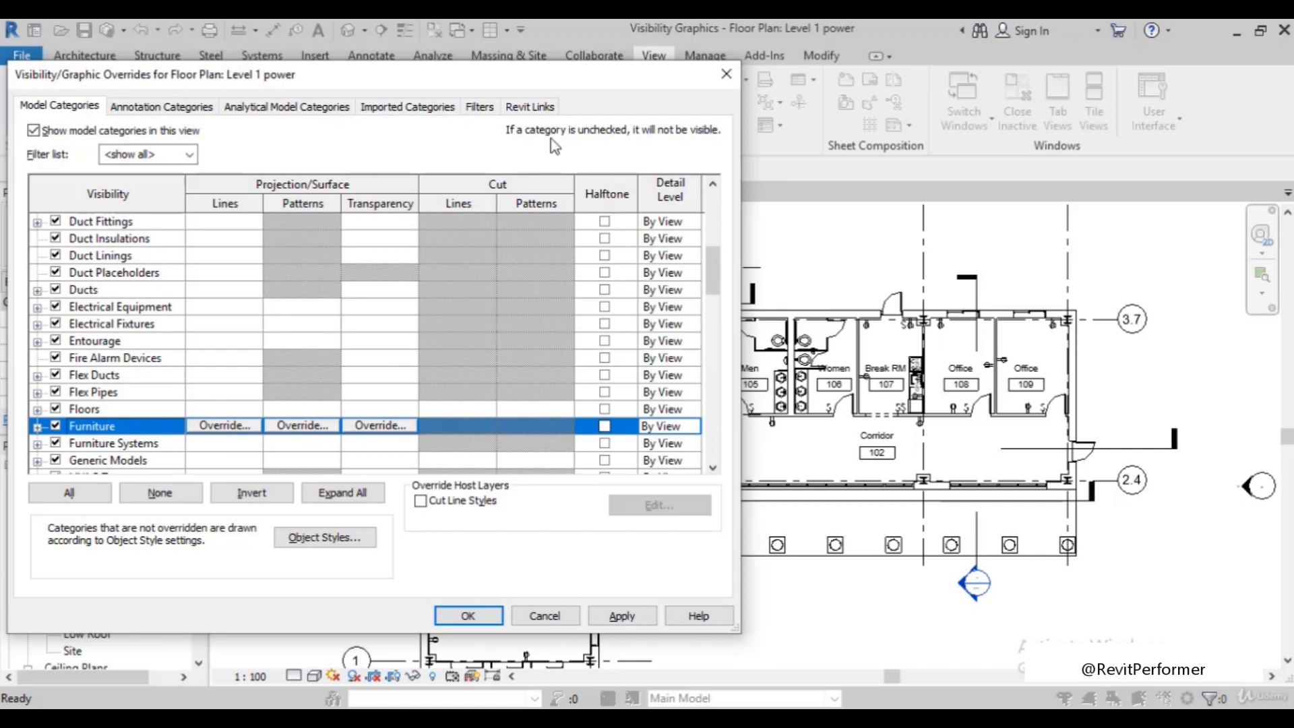
Set the Furniture category to halftone and apply the overrides to the Level 1 power plan
click(604, 425)
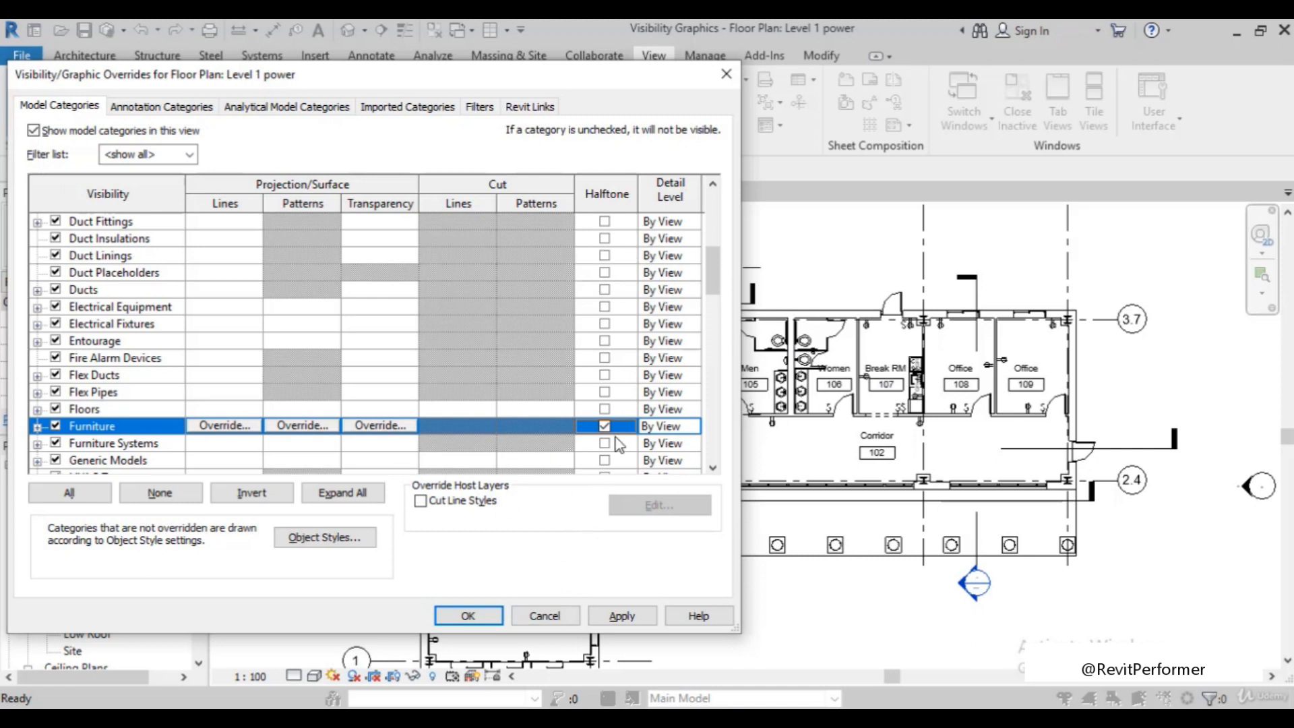
click(620, 615)
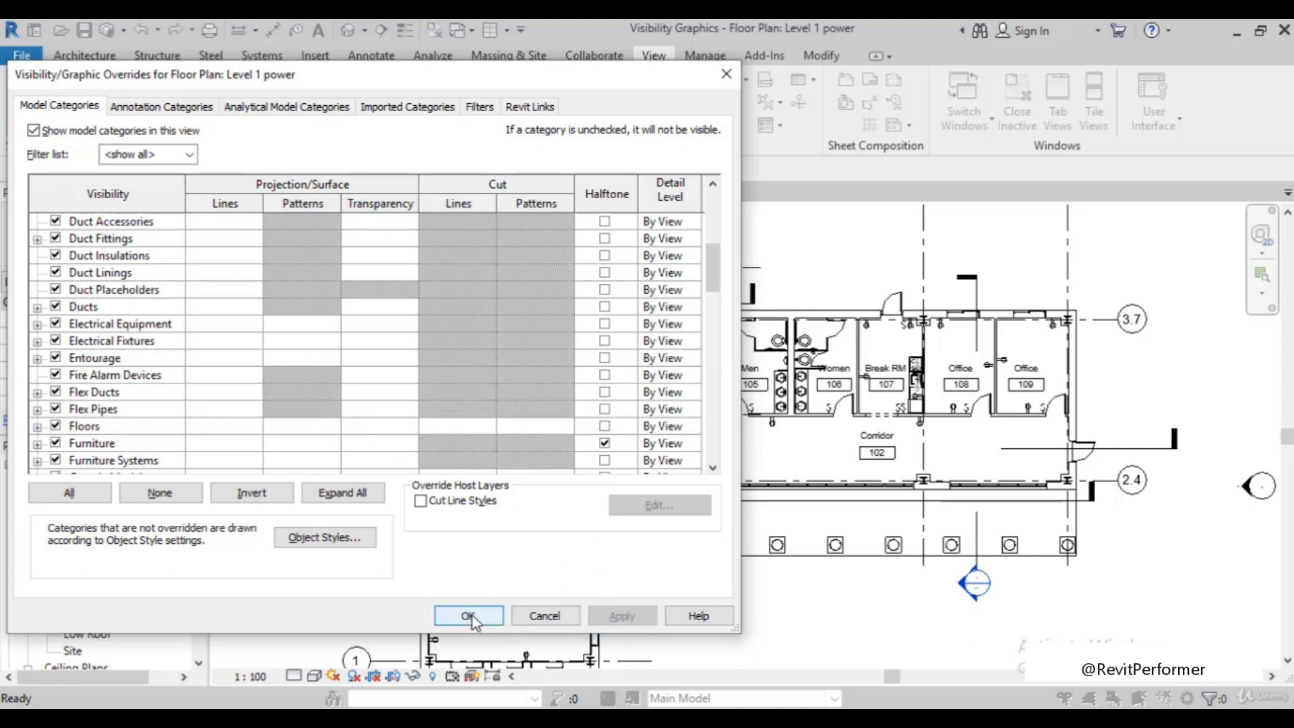
key(Return)
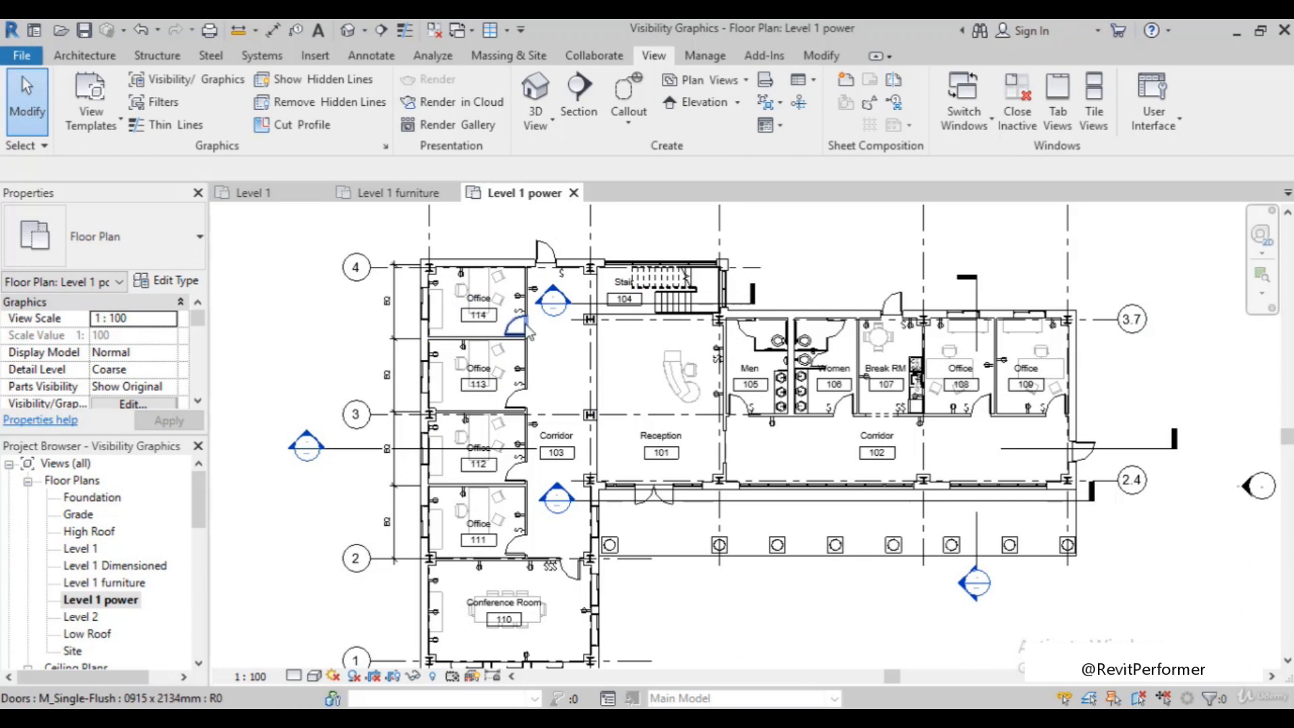
Examine how the furniture displays in the offices, reception, break room and conference room of the Level 1 power plan
scroll(487, 291, up, 2)
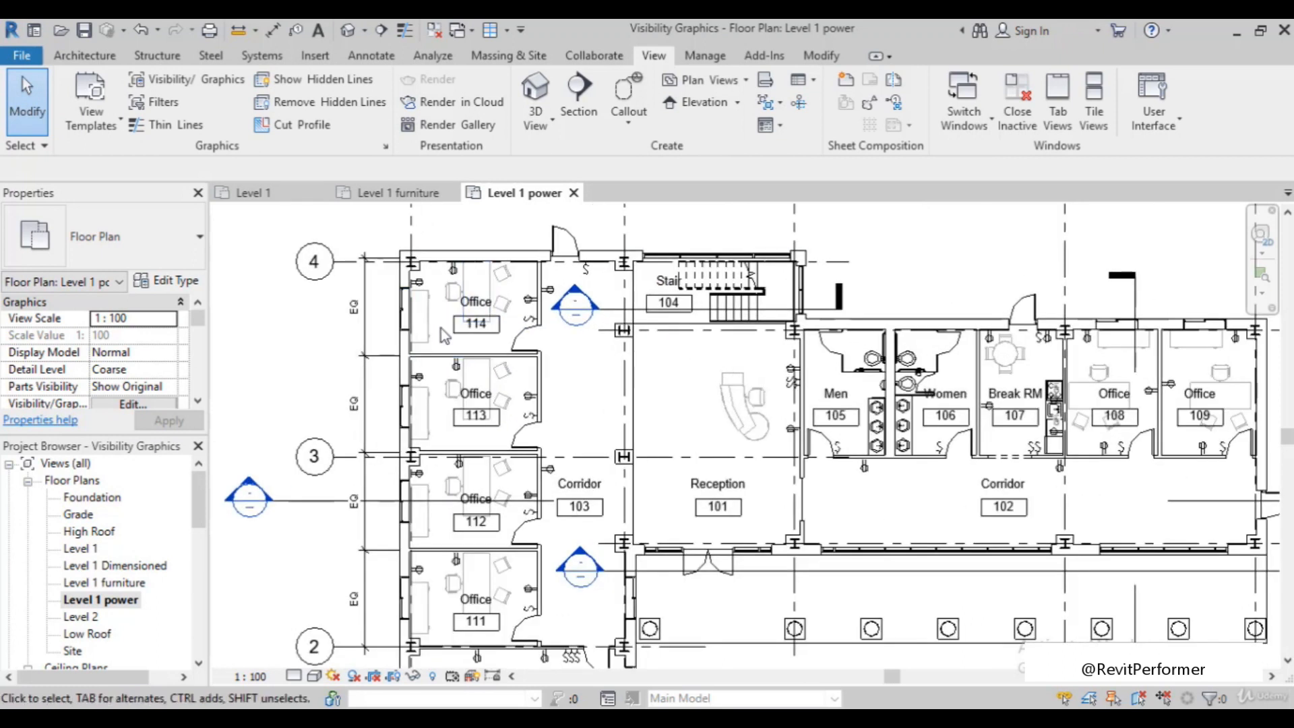
scroll(441, 329, down, 2)
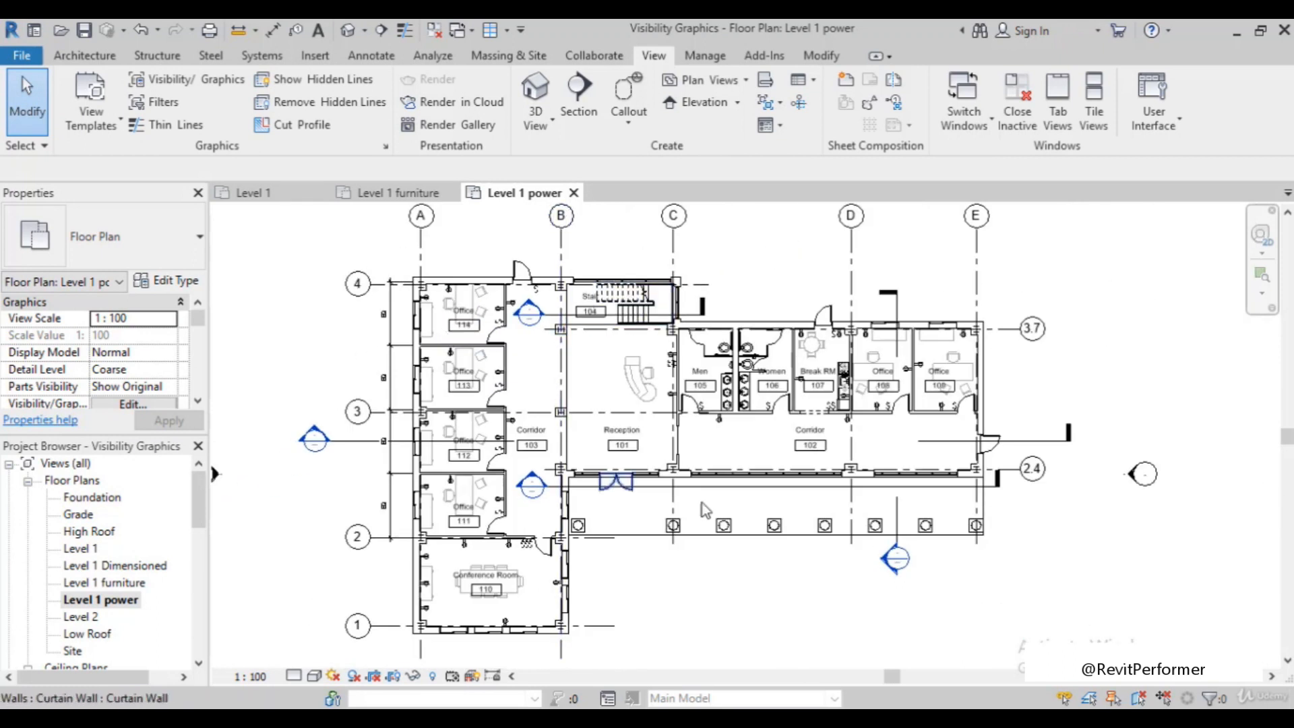
scroll(803, 327, up, 3)
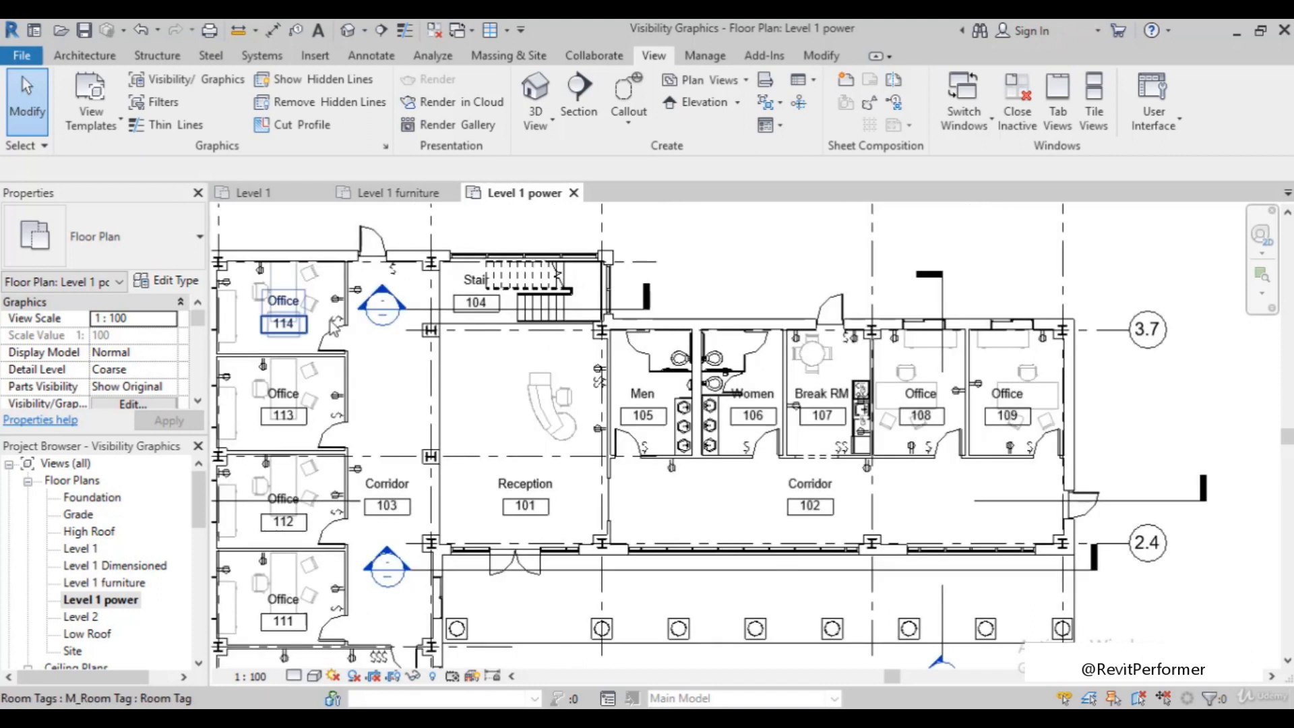
scroll(449, 336, down, 3)
scroll(446, 522, down, 1)
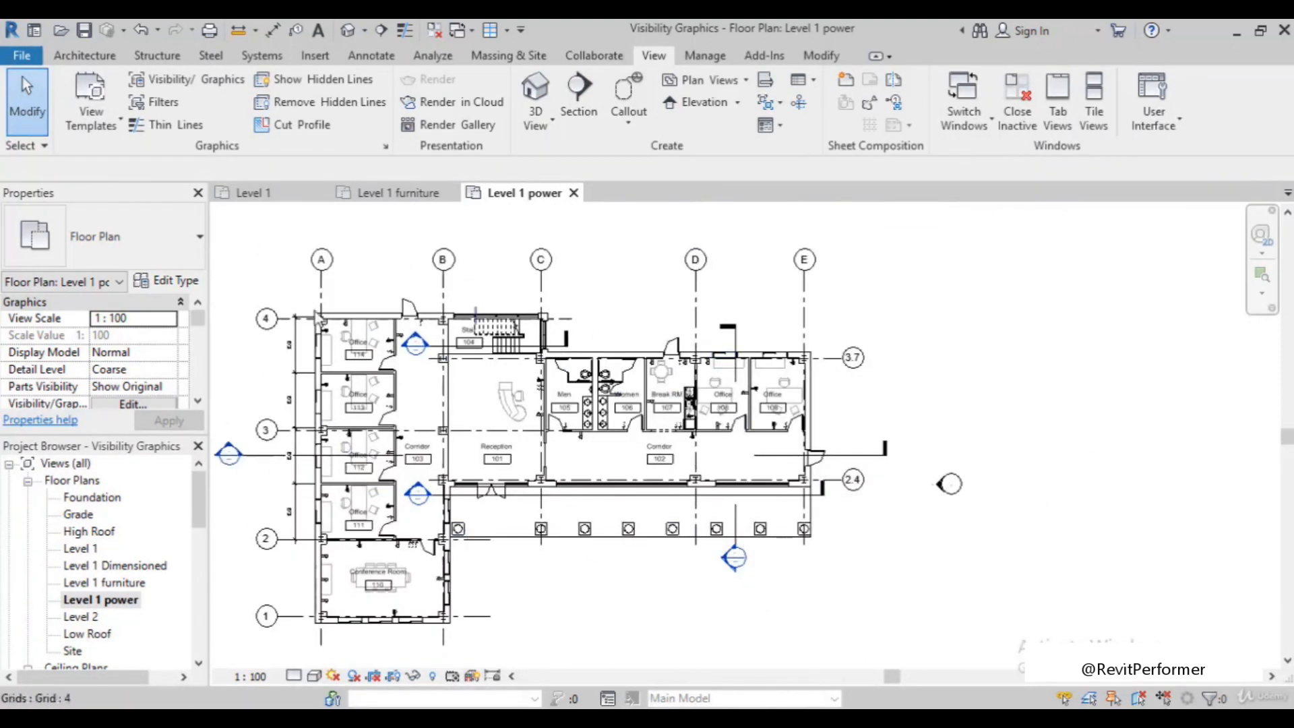
scroll(694, 510, down, 1)
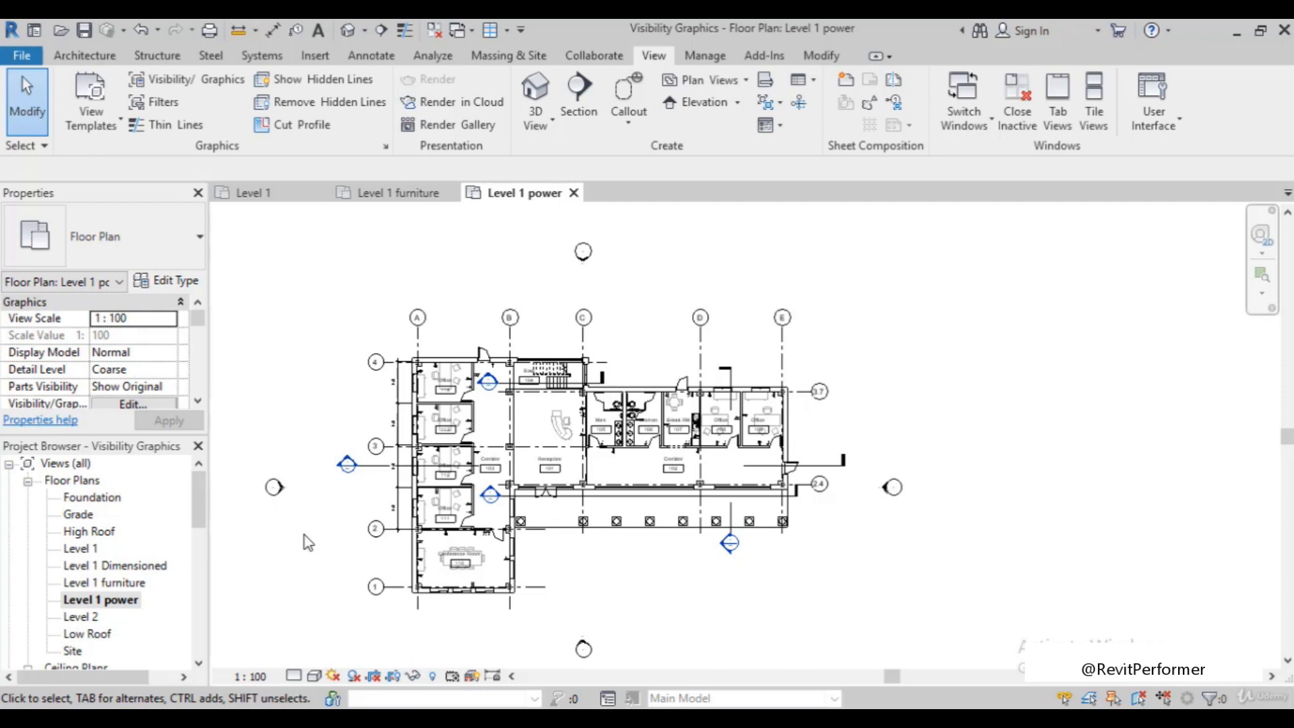
scroll(270, 451, up, 3)
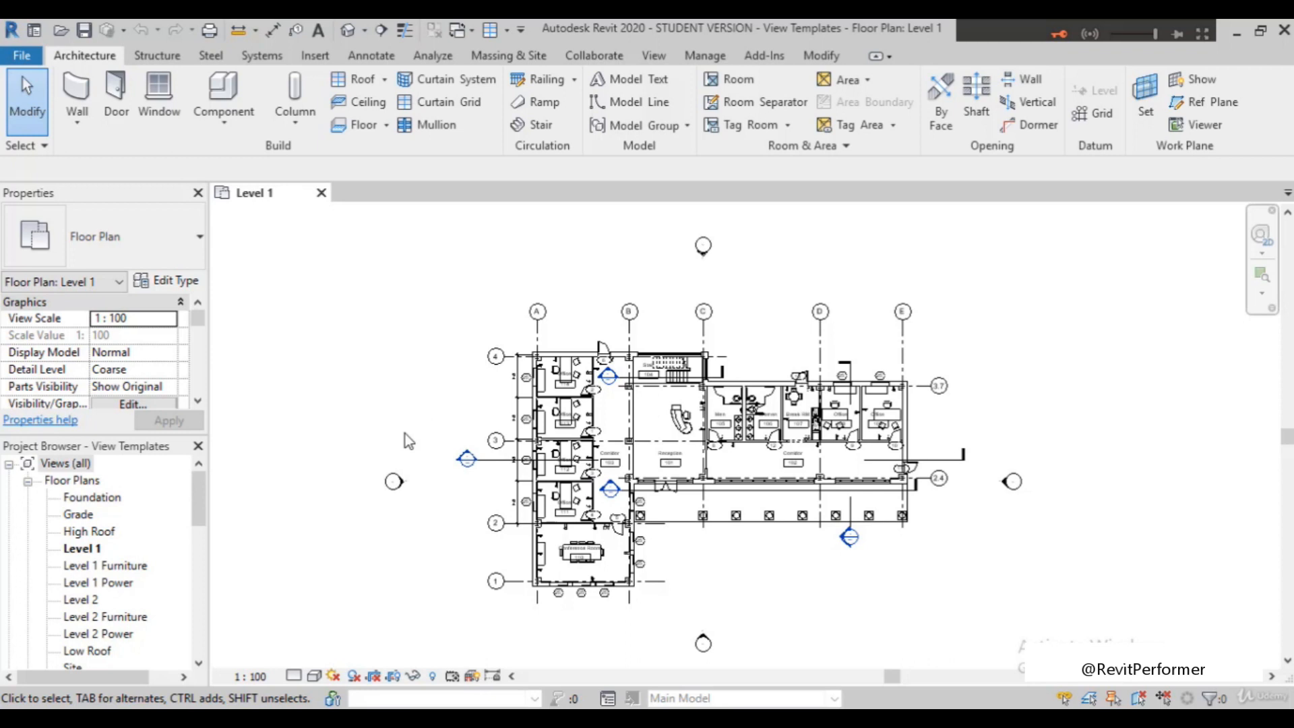
Look over the Level 1 plan in the View Templates project and open the Level 1 Furniture plan
scroll(593, 396, up, 1)
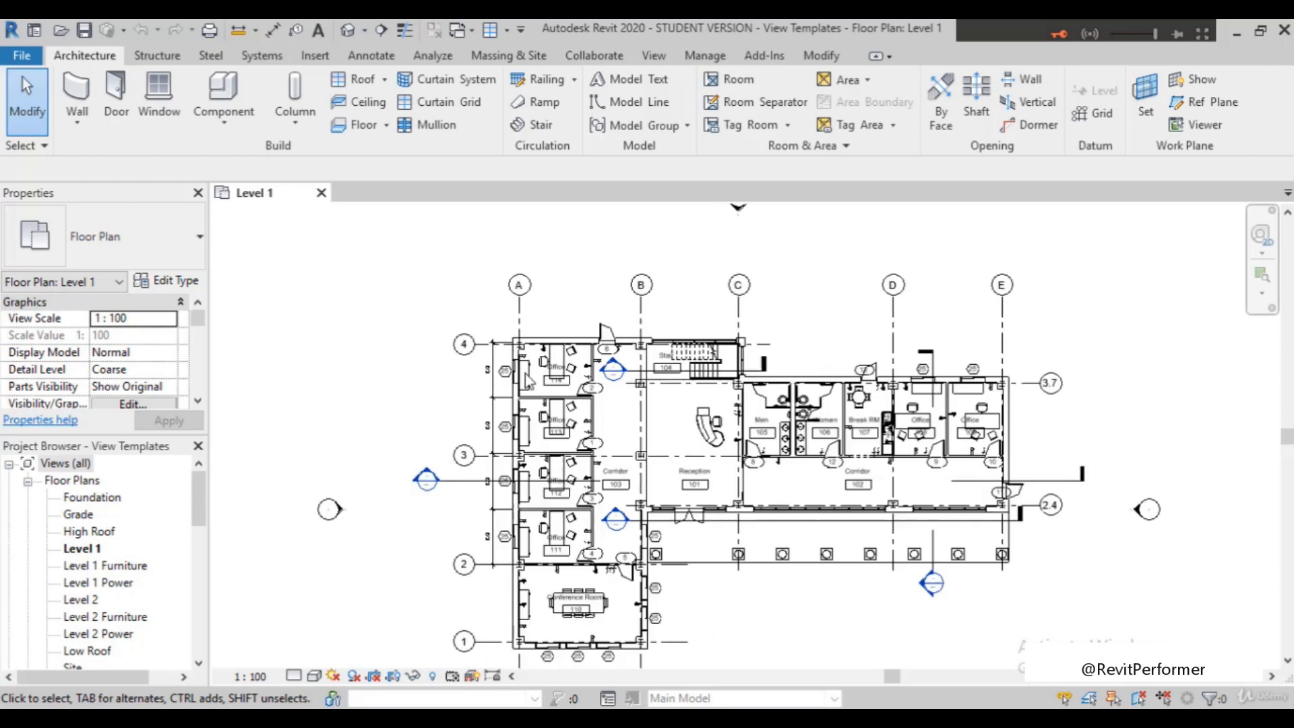
scroll(531, 374, down, 1)
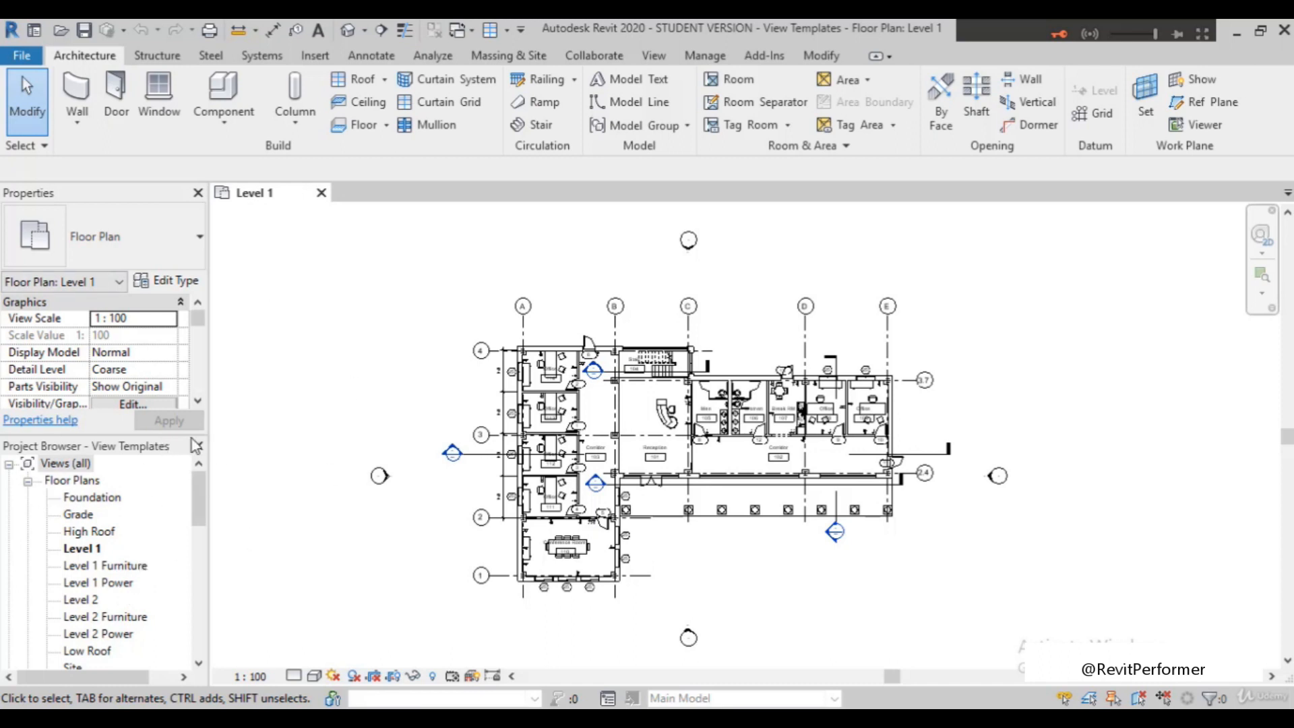
double_click(106, 569)
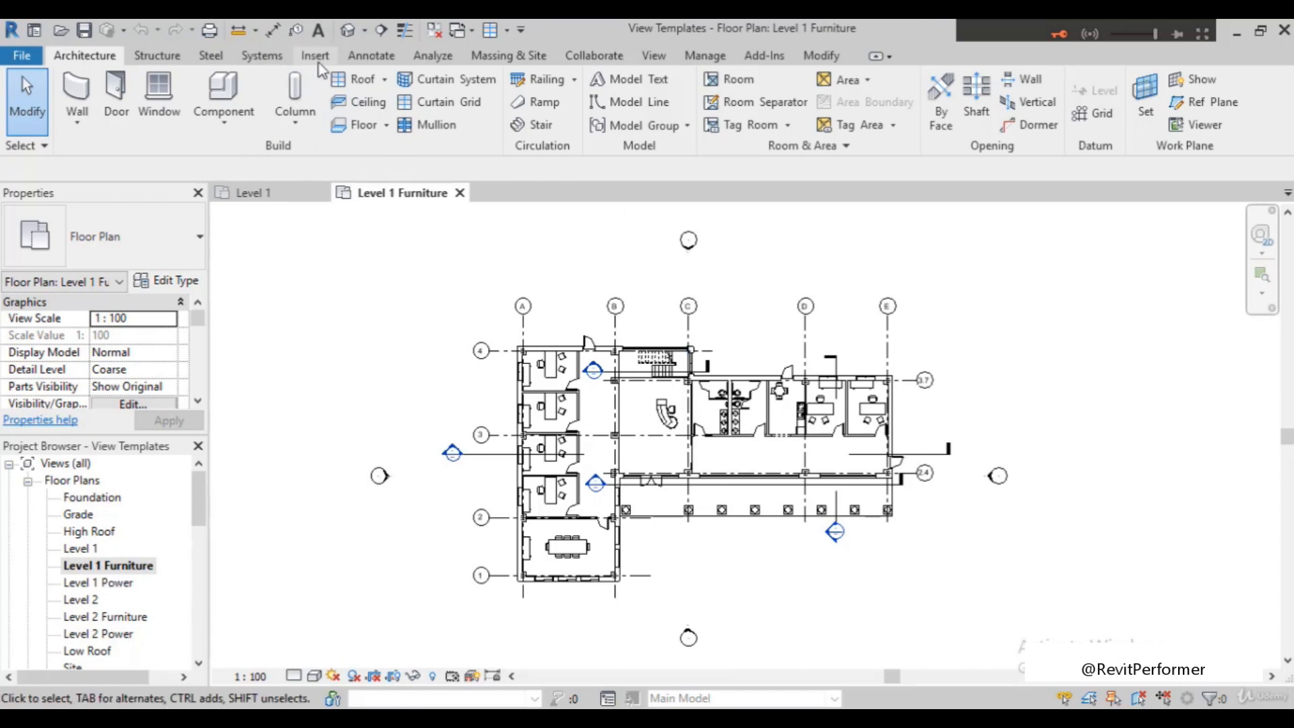
Create a view template from the Level 1 Furniture plan and name it "typical furniture plan"
click(653, 55)
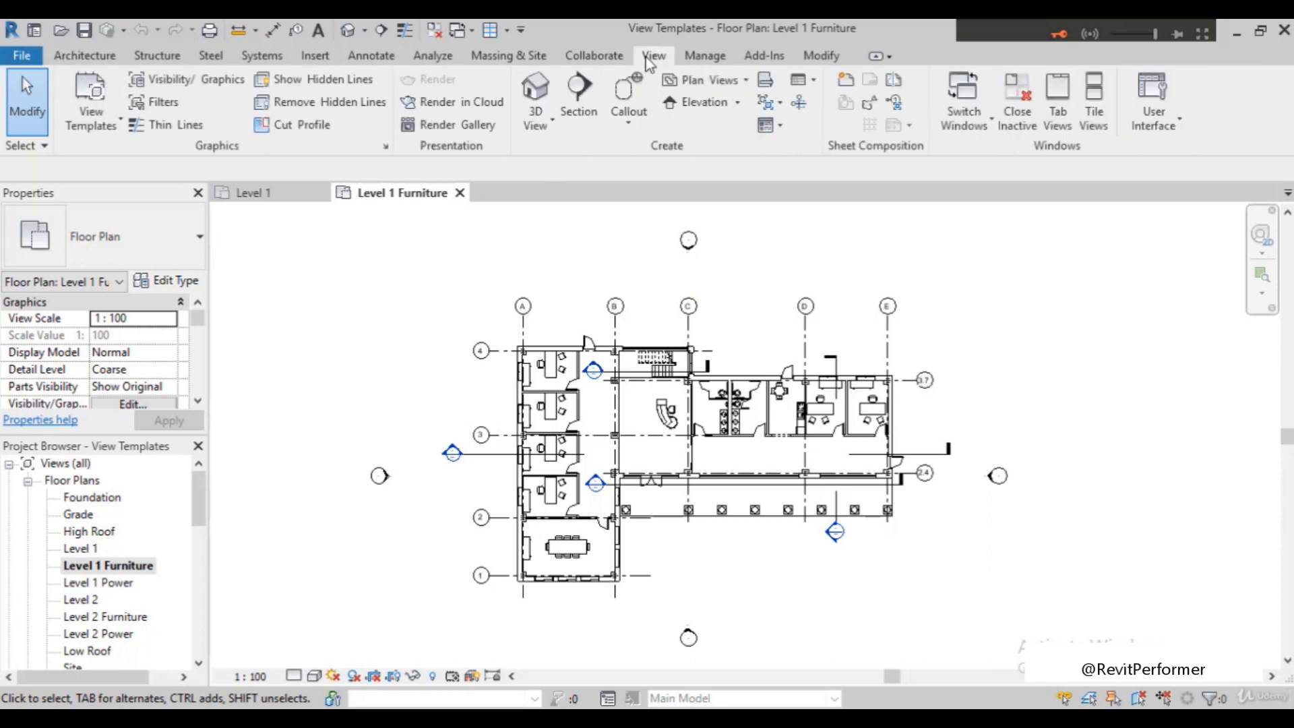
click(108, 121)
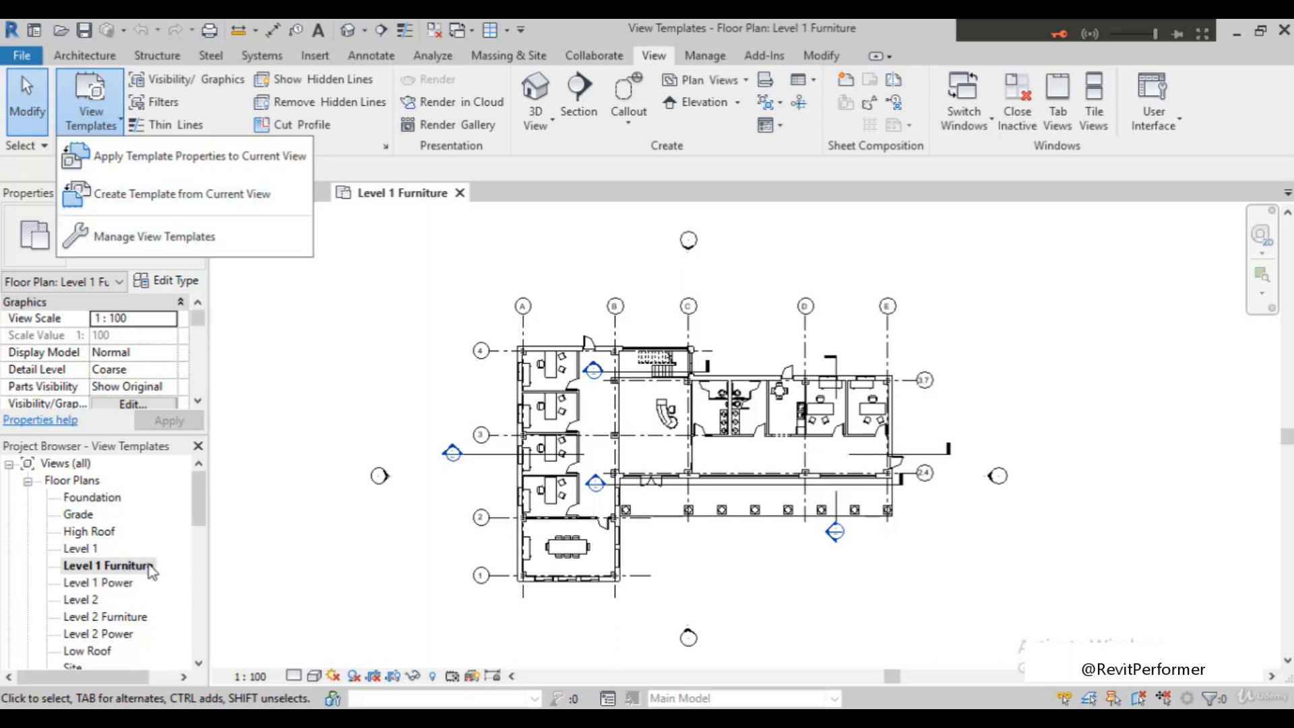
click(149, 195)
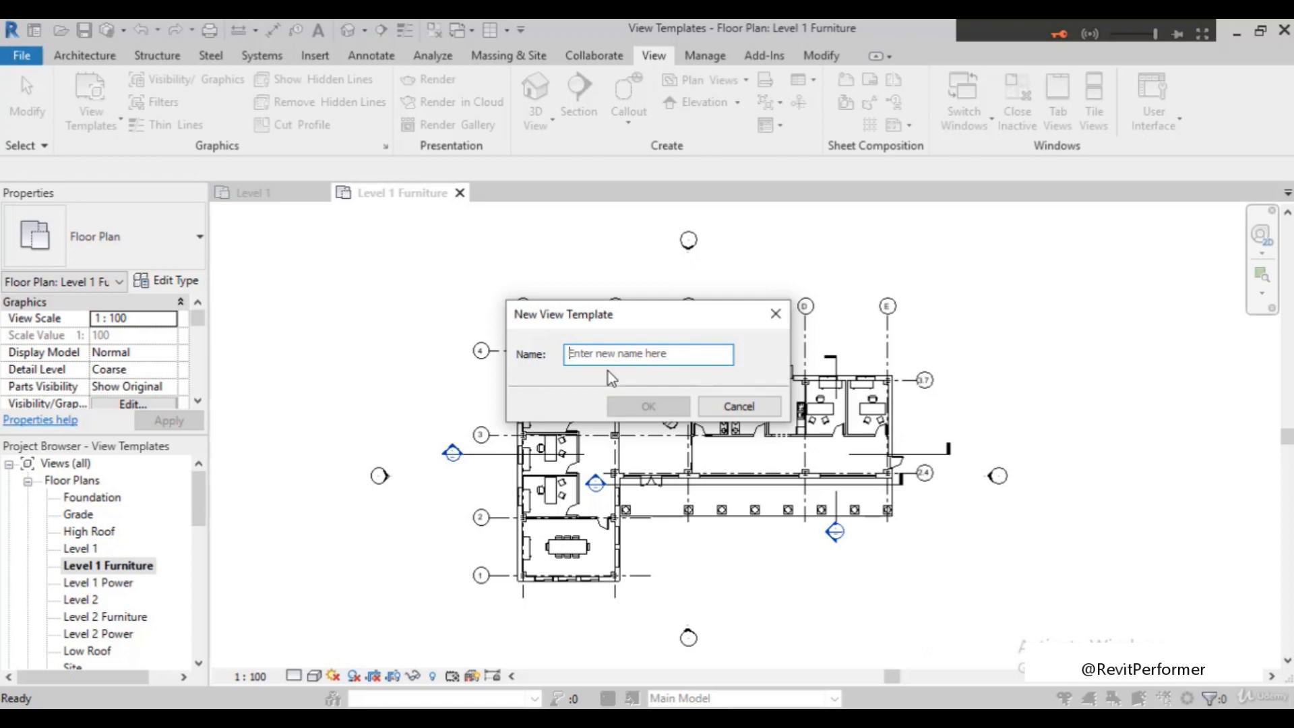
text(typical furnit)
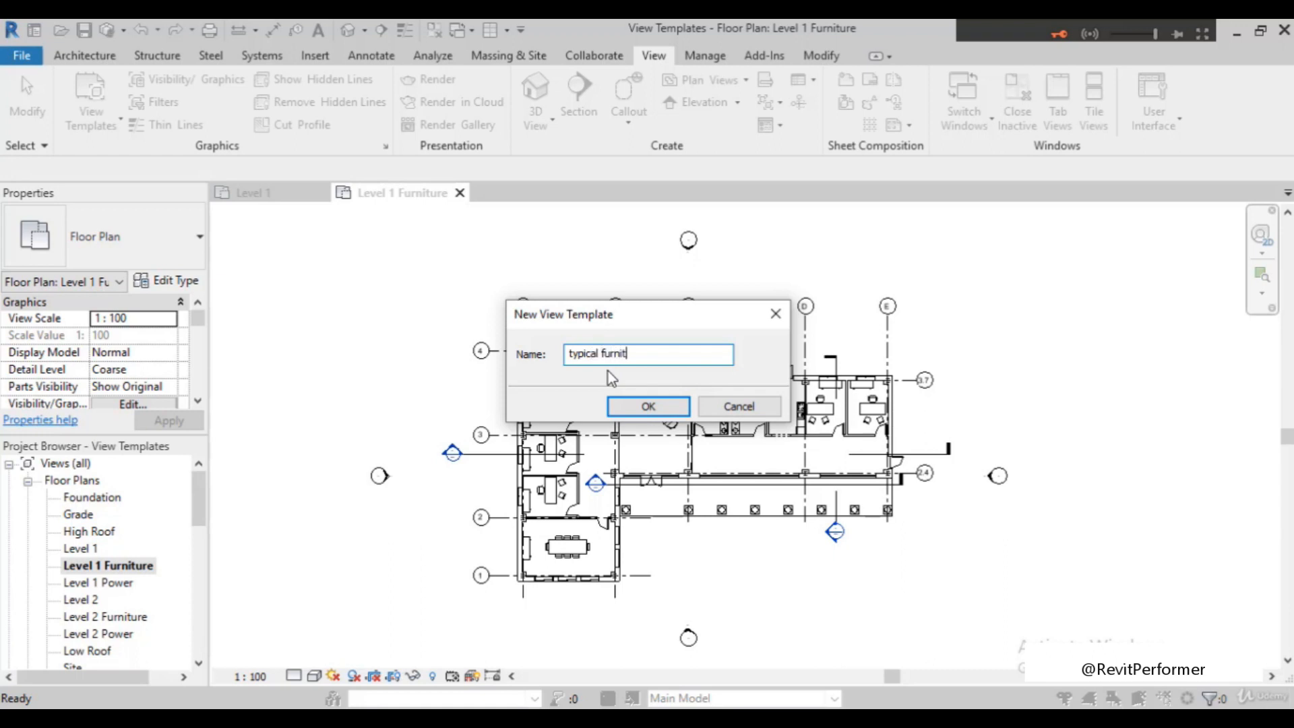
text(ure plan)
click(626, 409)
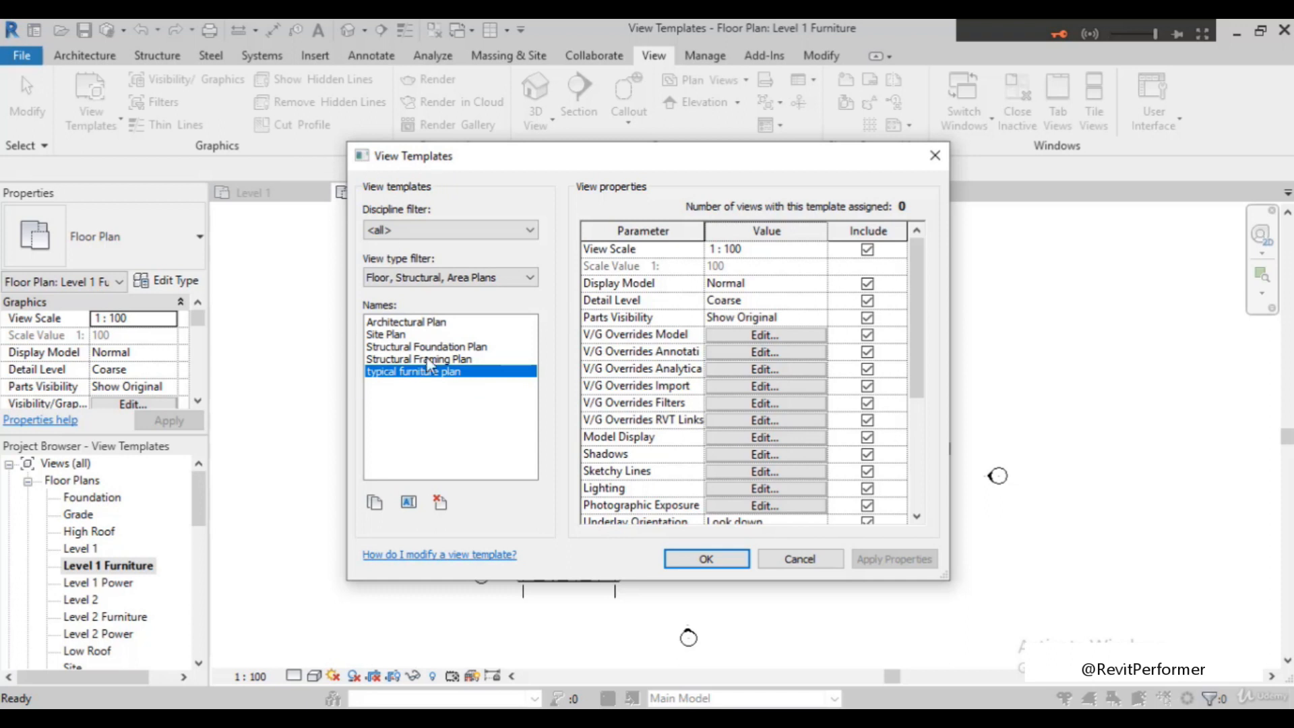
Review the full list of view properties included in the typical furniture plan template
scroll(842, 430, down, 4)
scroll(839, 423, up, 4)
scroll(708, 418, down, 4)
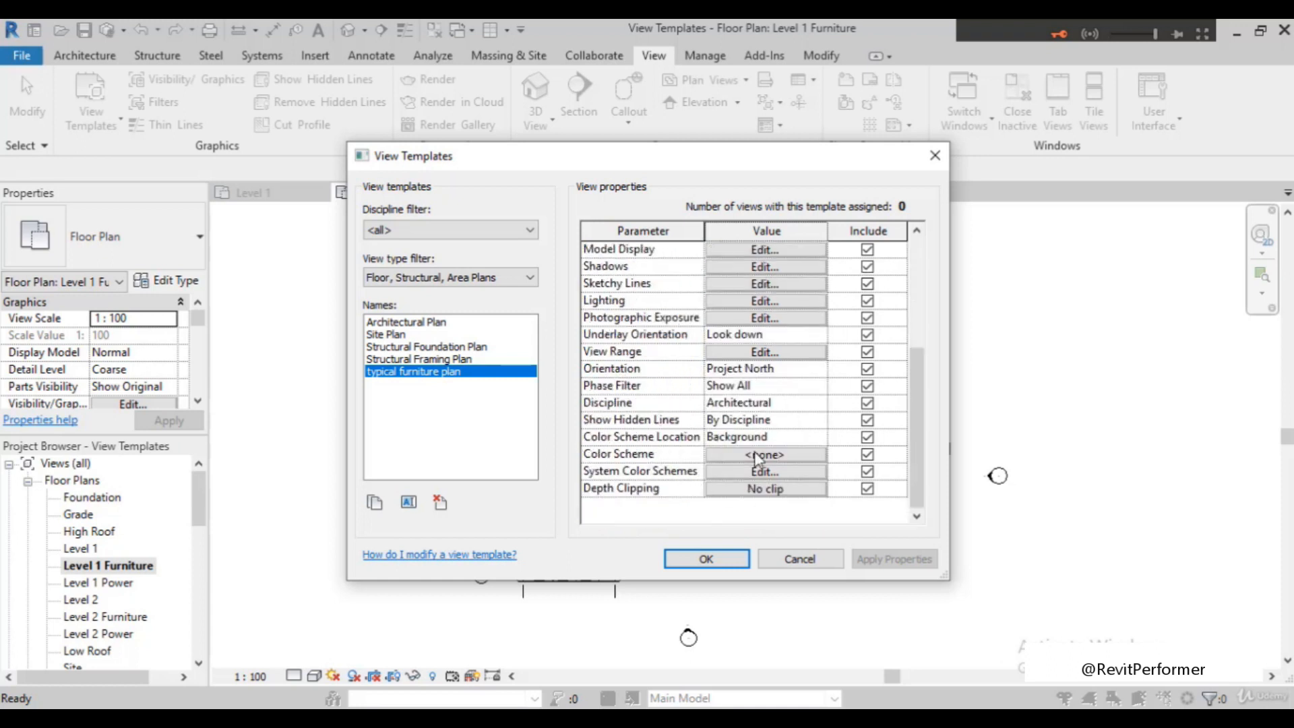
scroll(704, 472, up, 2)
scroll(700, 428, up, 2)
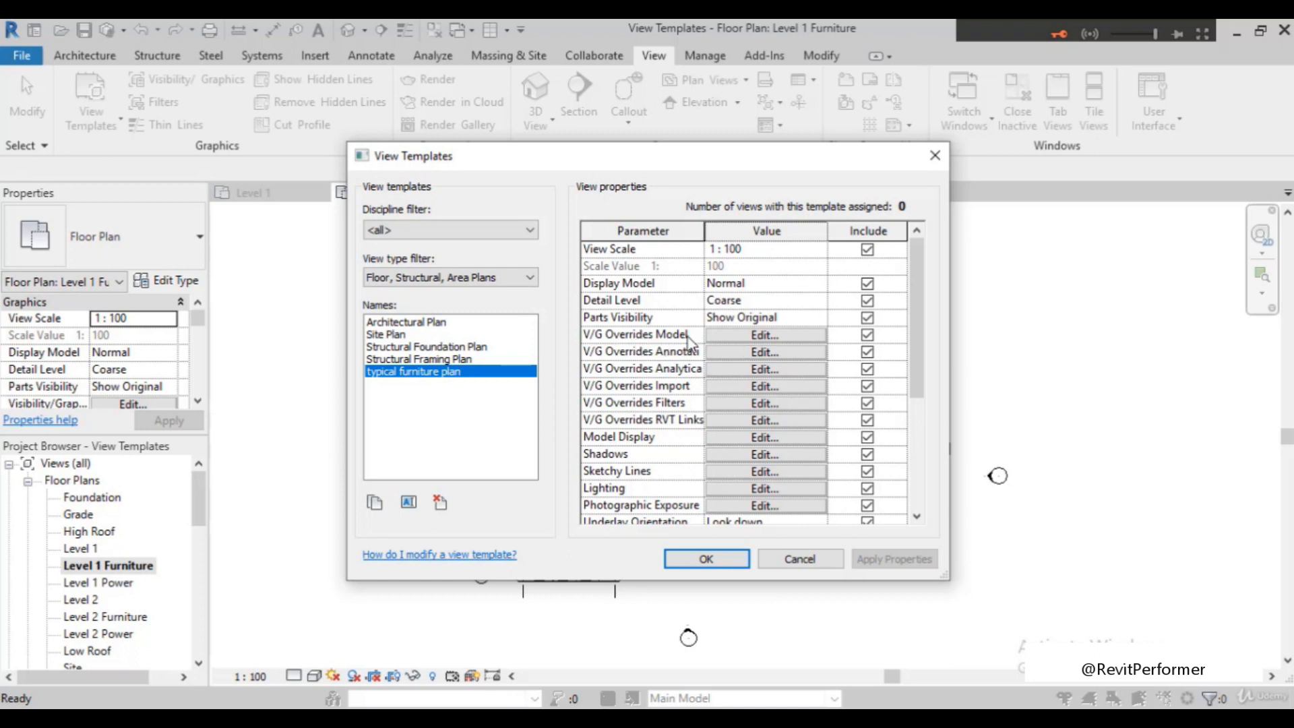
Check the template's model category overrides, especially the visibility of Electrical Equipment, Electrical Fixtures and Furniture
click(753, 338)
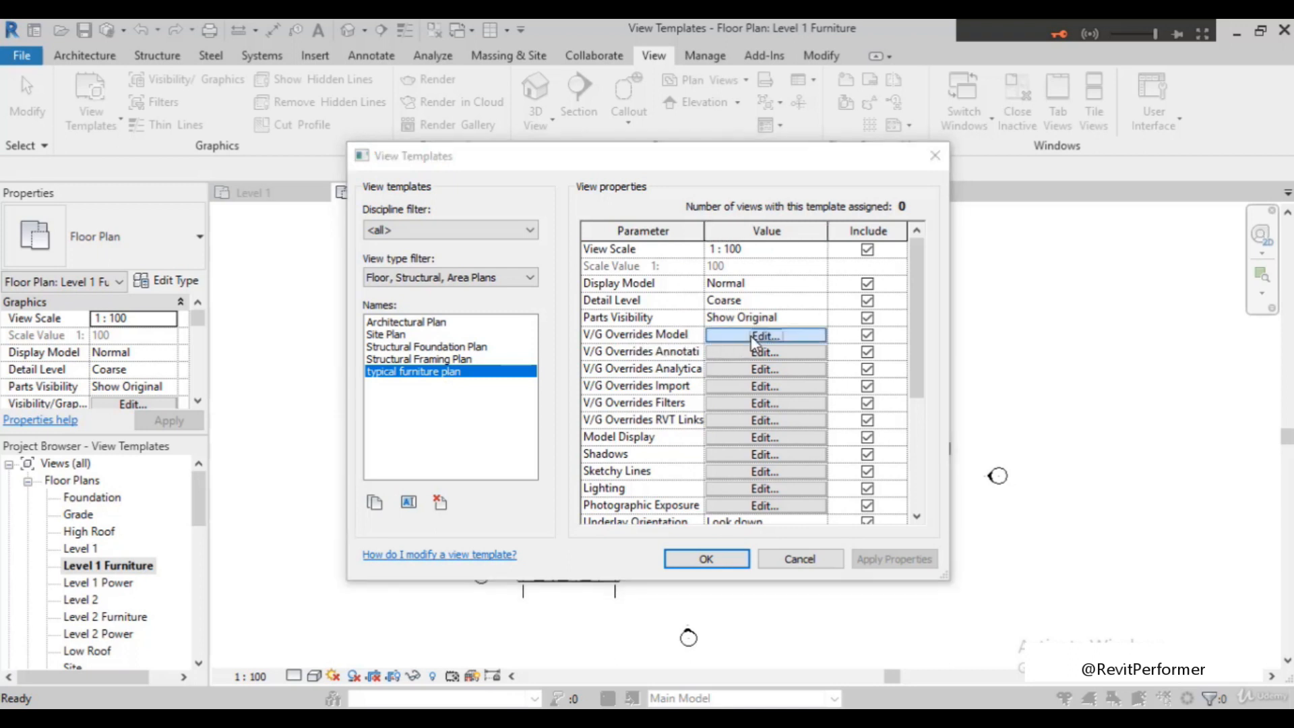
scroll(391, 388, down, 3)
scroll(390, 395, down, 3)
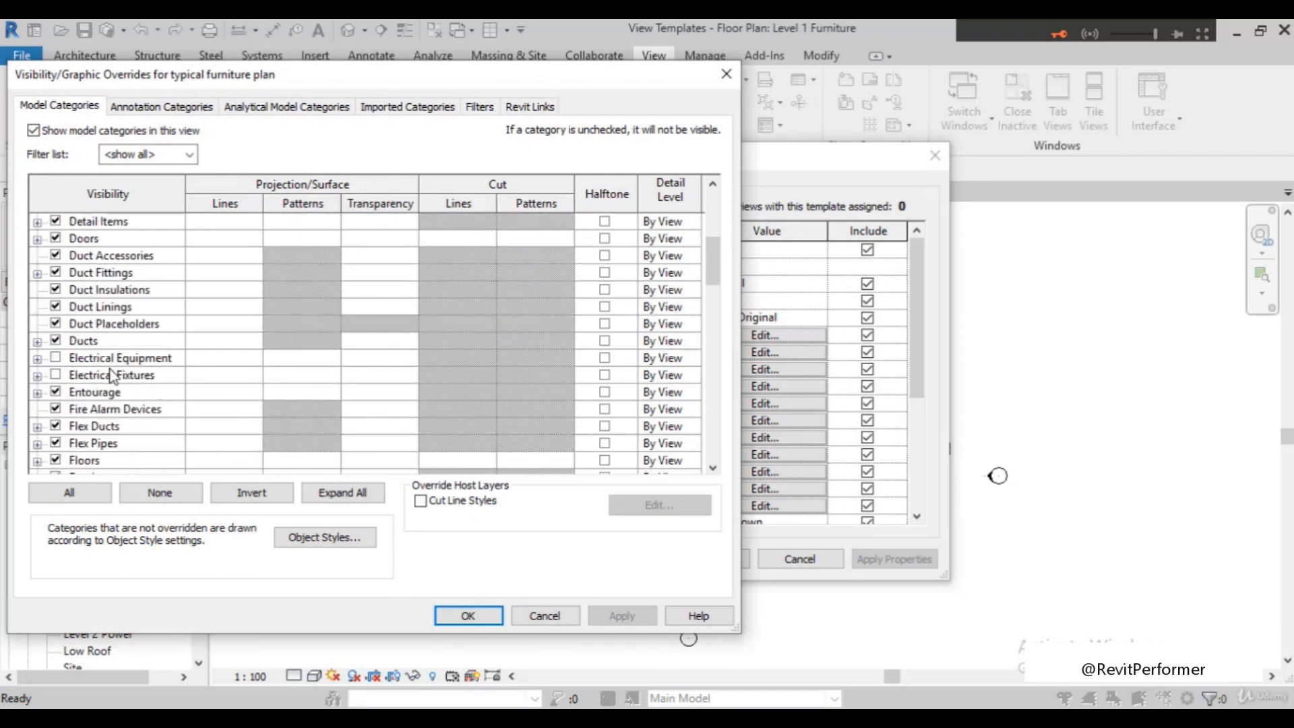
click(55, 375)
scroll(289, 387, down, 3)
scroll(292, 399, up, 1)
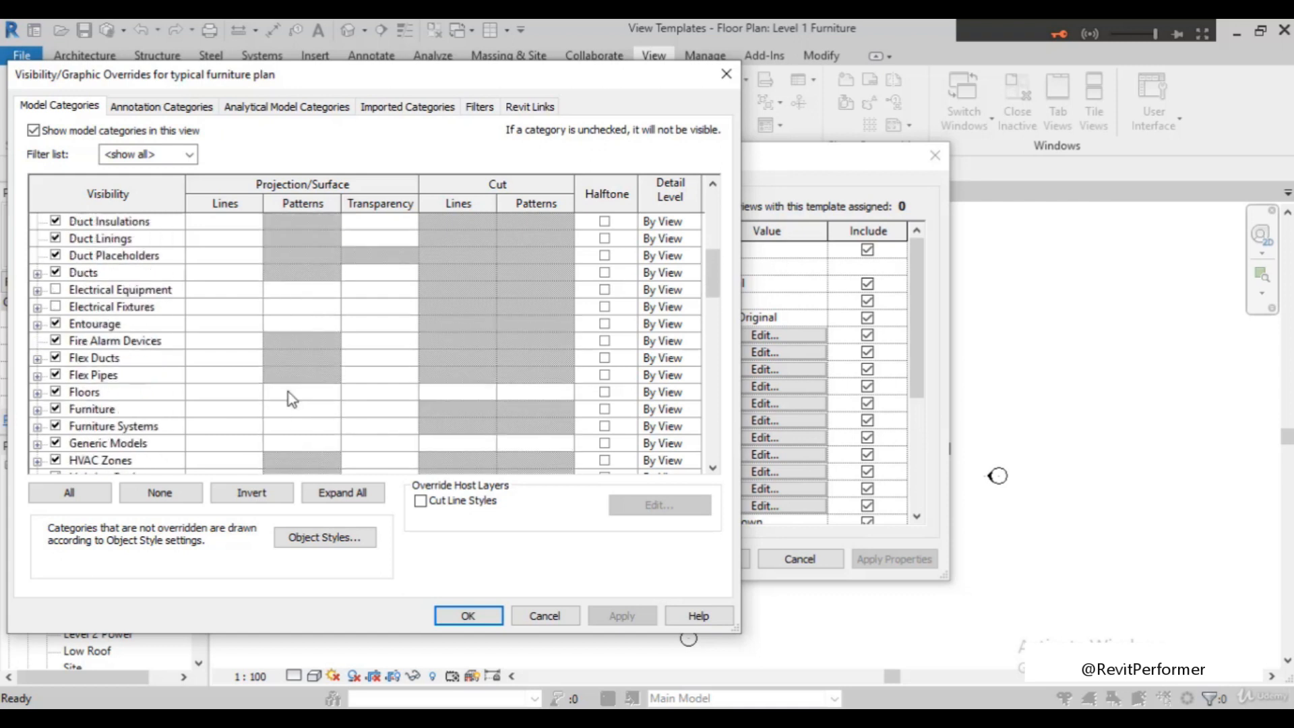
scroll(114, 404, down, 4)
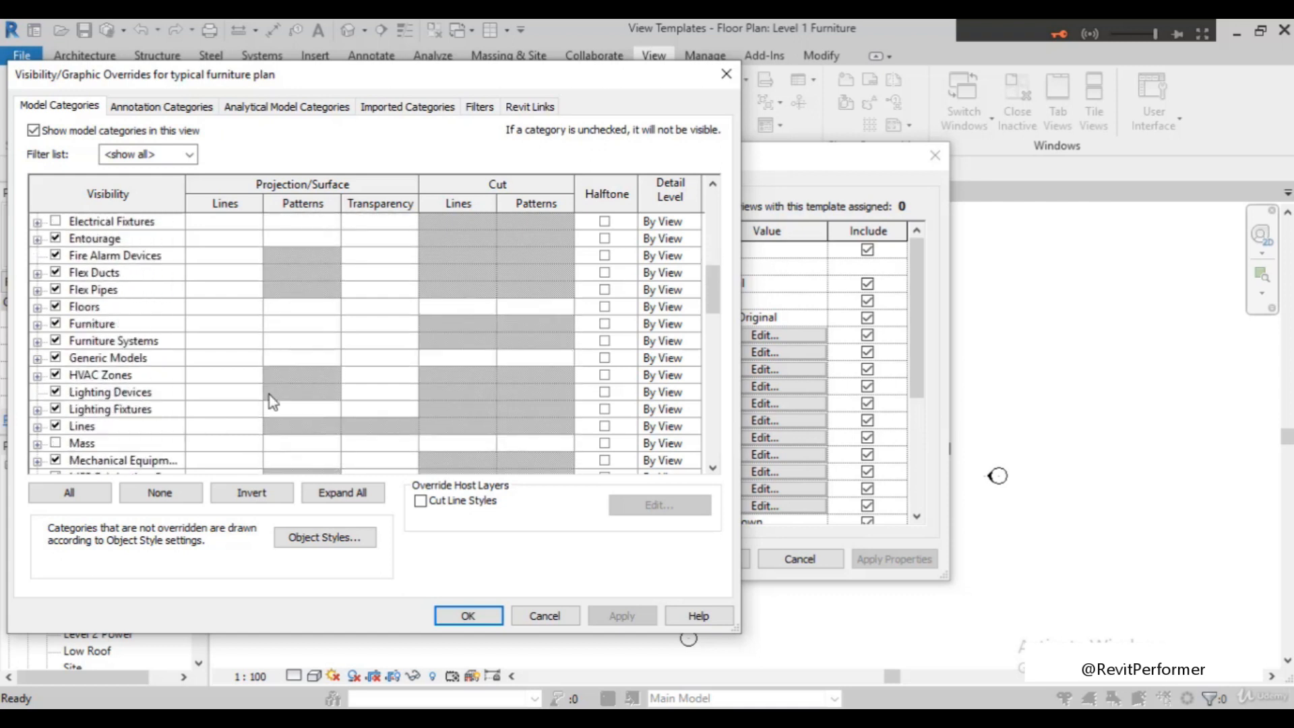
scroll(88, 405, up, 1)
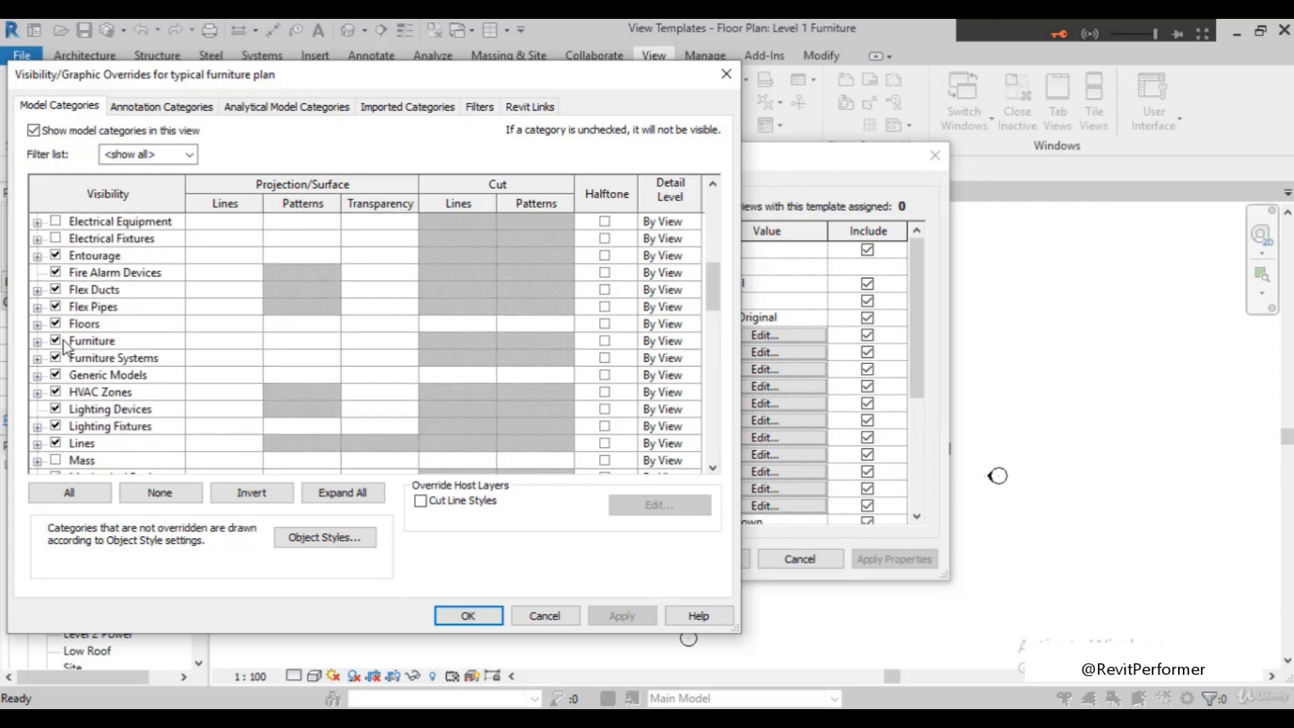
scroll(88, 378, up, 4)
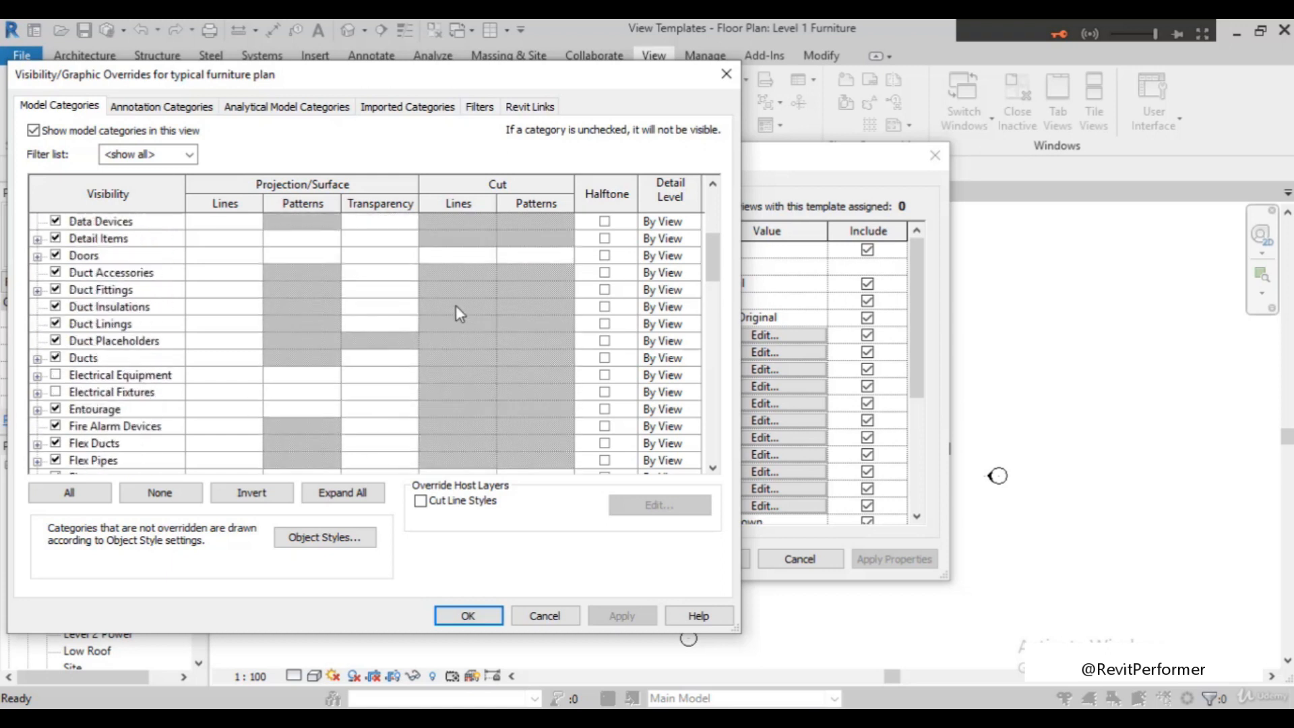
scroll(314, 288, up, 2)
scroll(539, 326, up, 4)
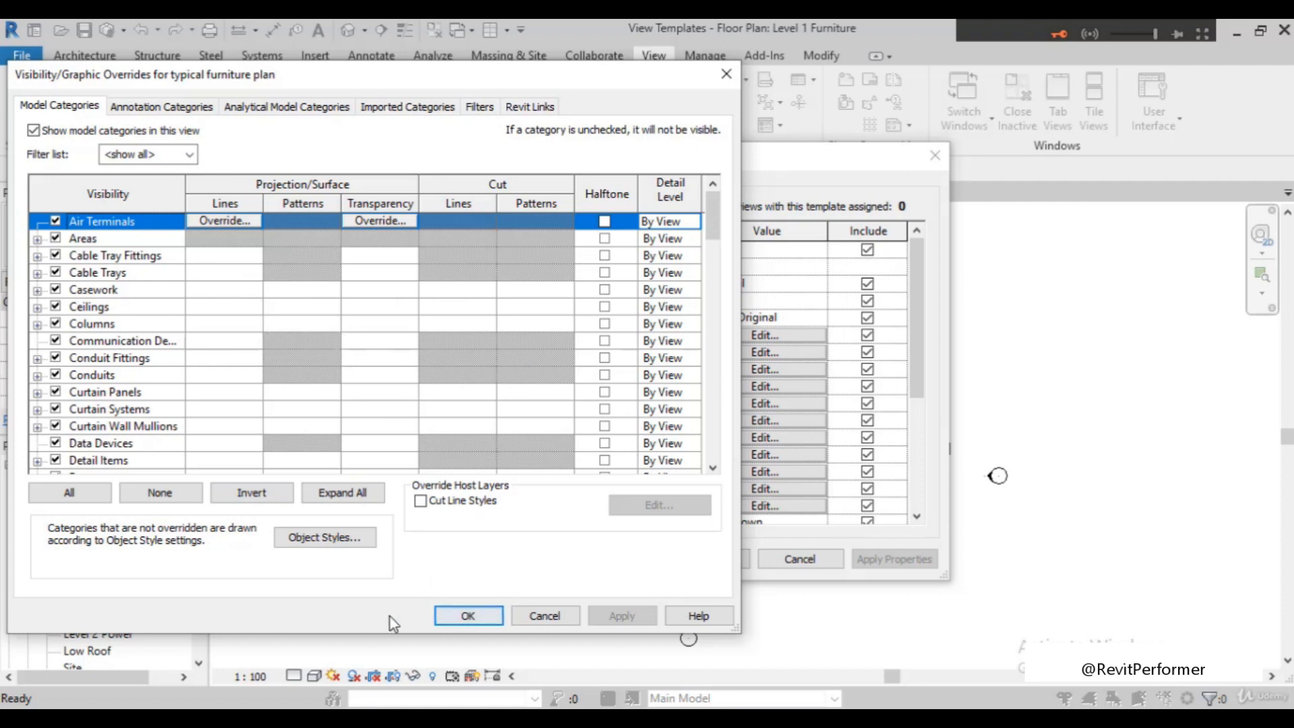
click(458, 616)
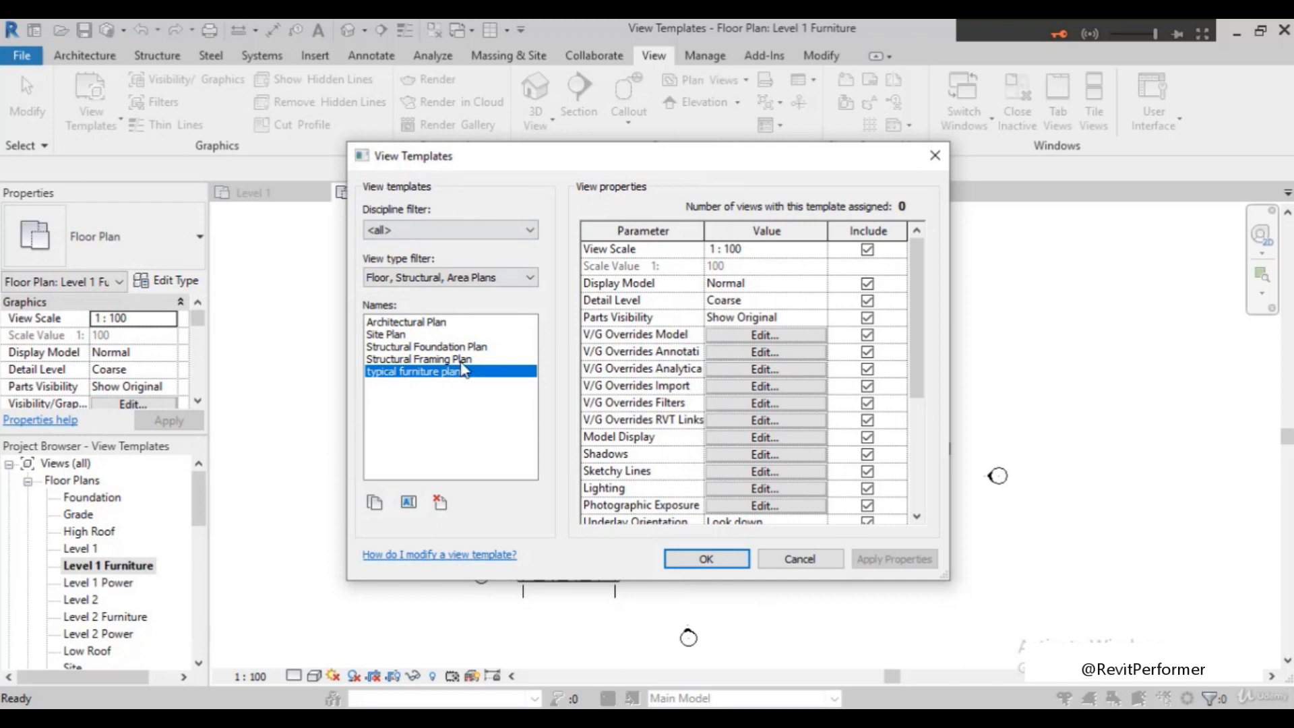
Accept the typical furniture plan template and open the Level 1 Power plan
click(708, 564)
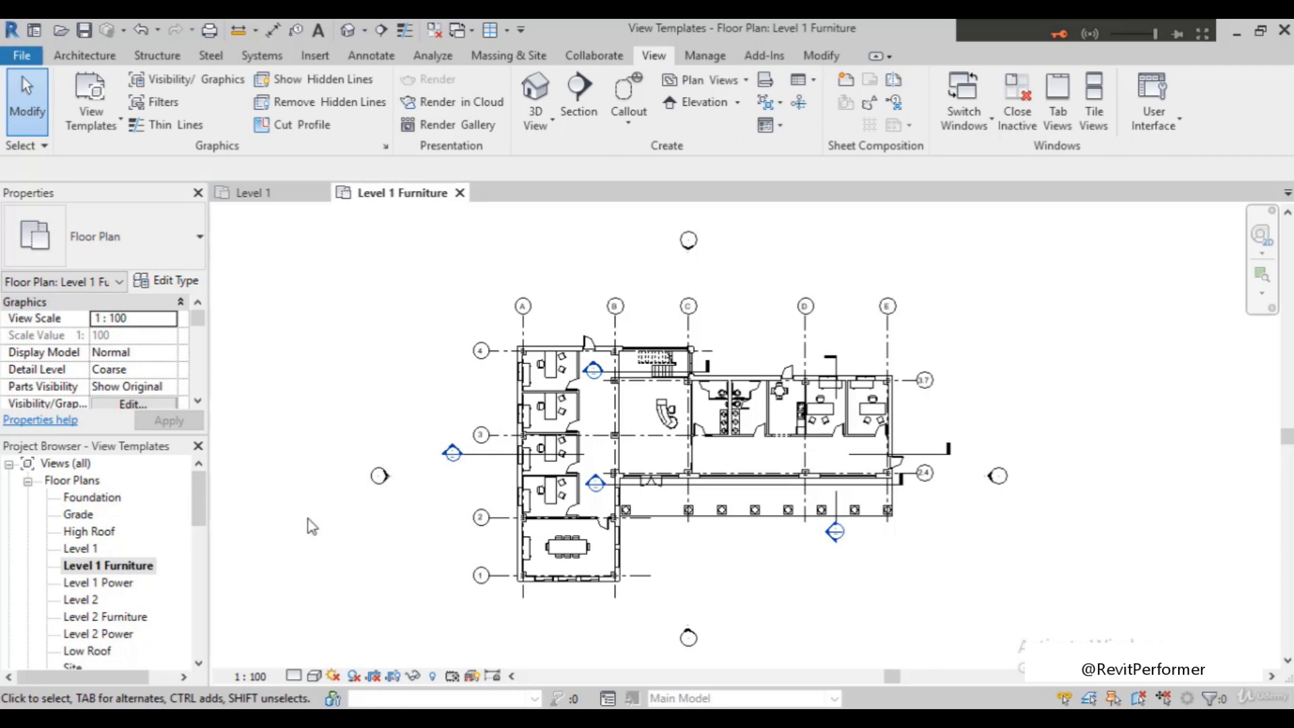
double_click(106, 584)
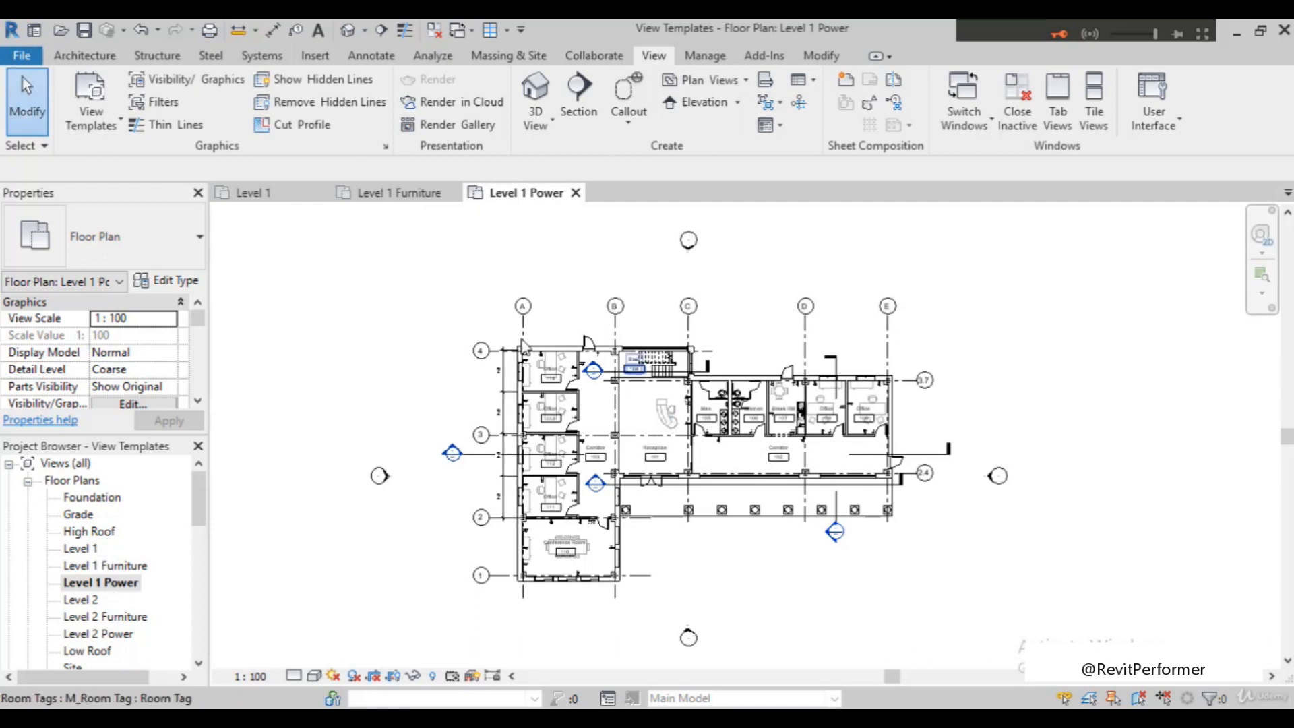
Create a view template from the Level 1 Power plan, name it "typical power plan", and accept its properties
click(104, 114)
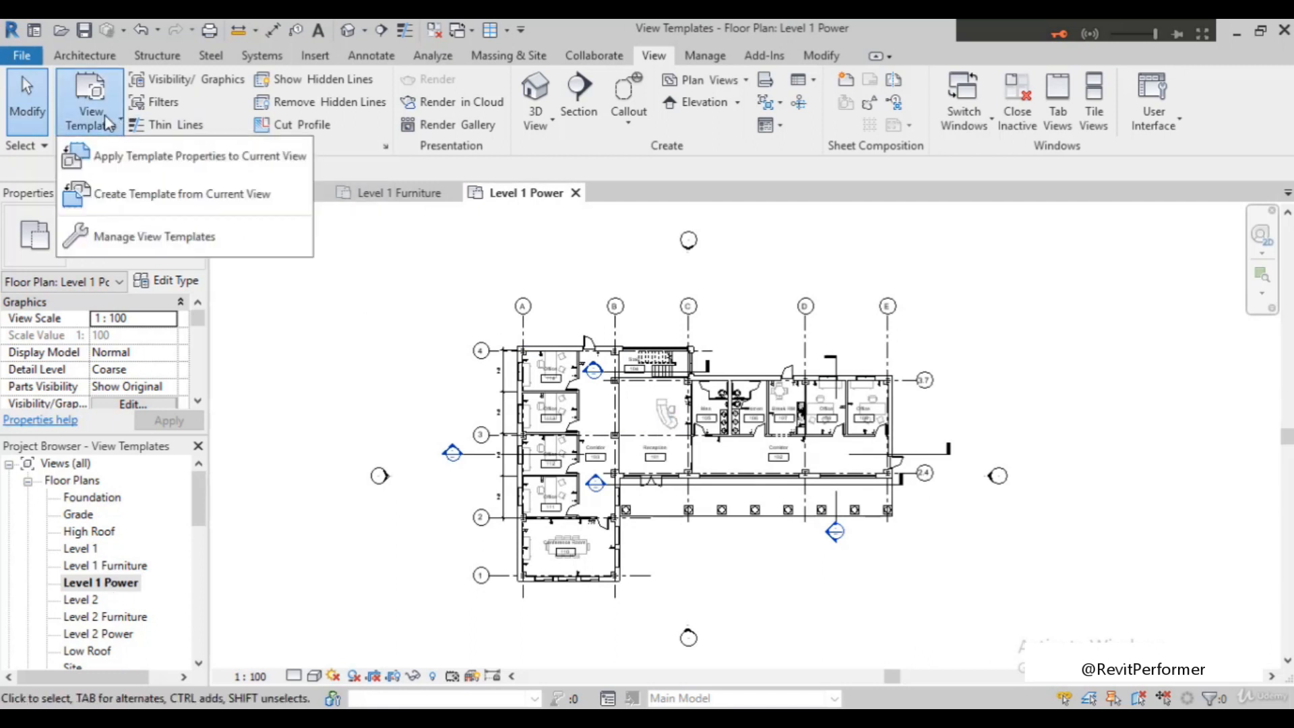
click(132, 202)
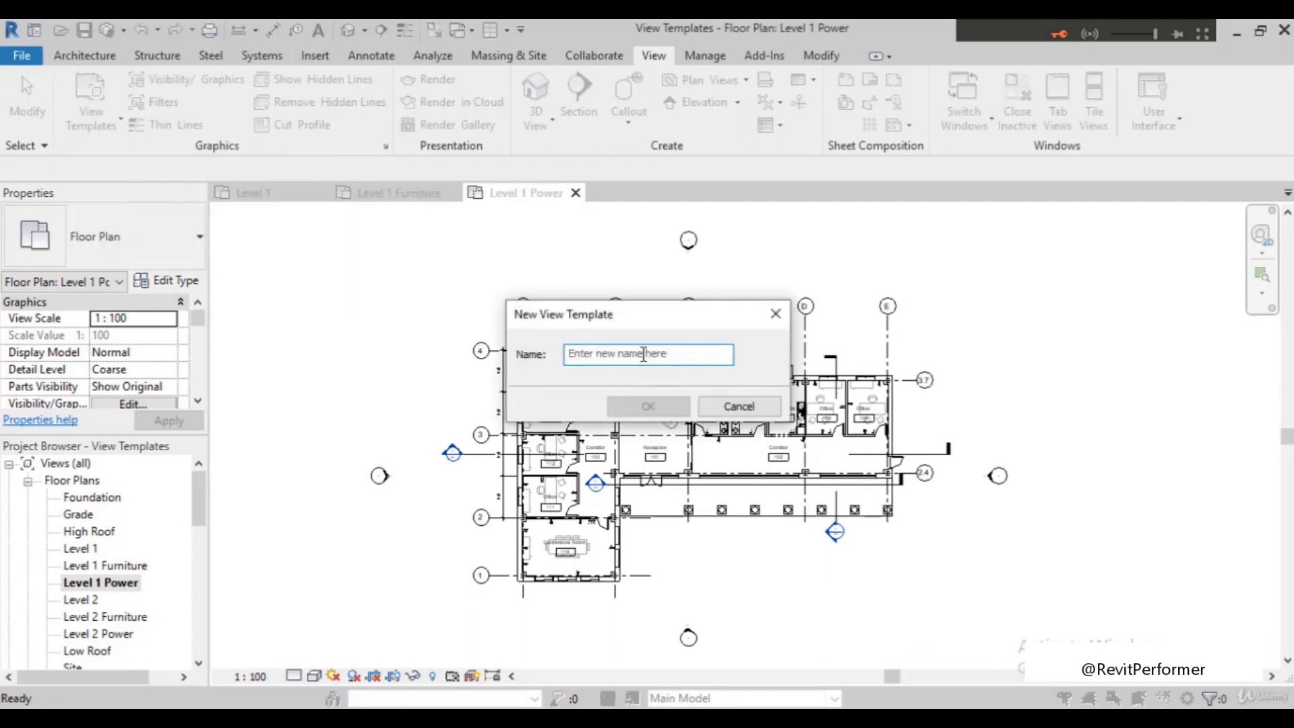
click(644, 354)
text(typical power plan)
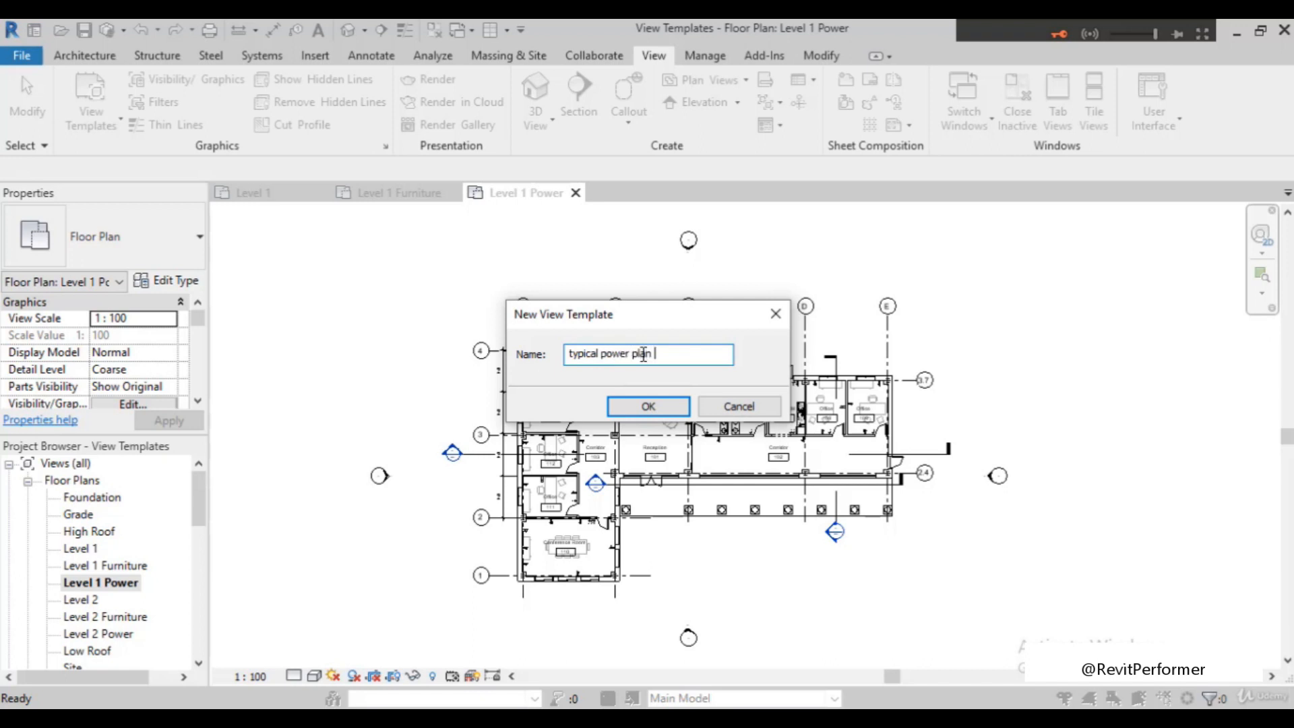
key(Return)
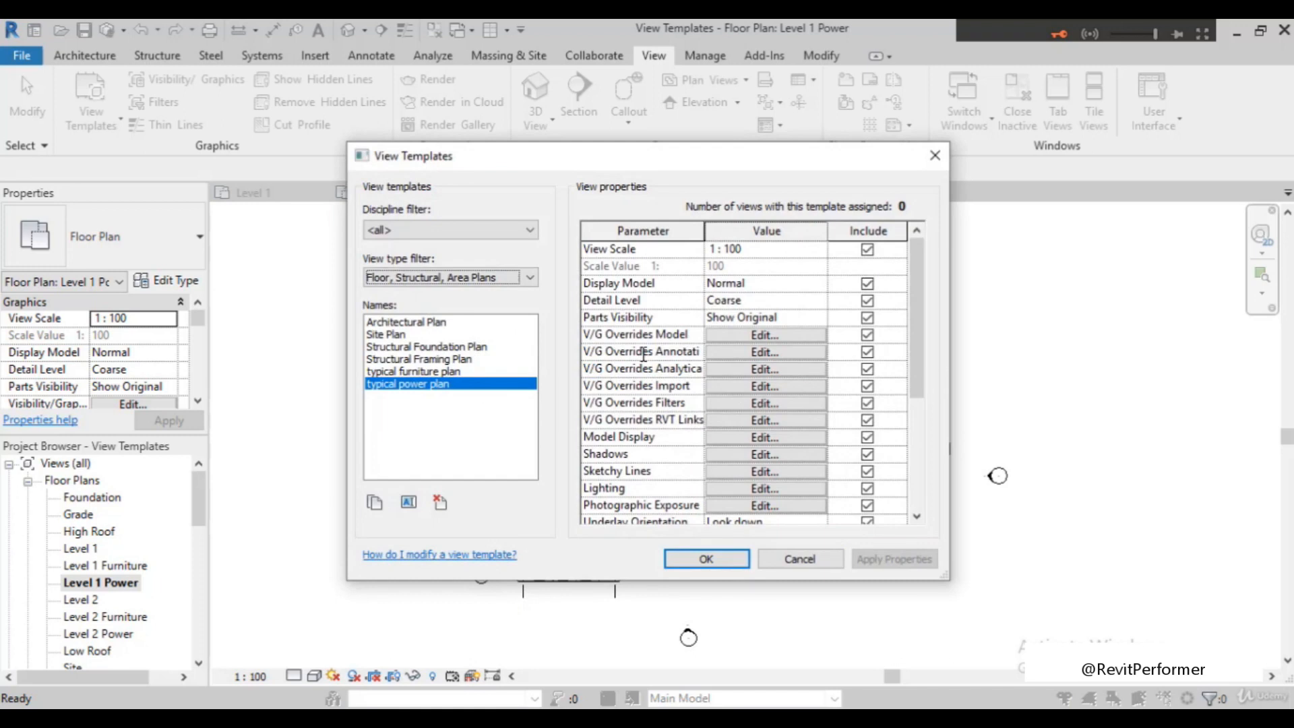
scroll(709, 413, down, 3)
scroll(709, 413, up, 3)
click(702, 559)
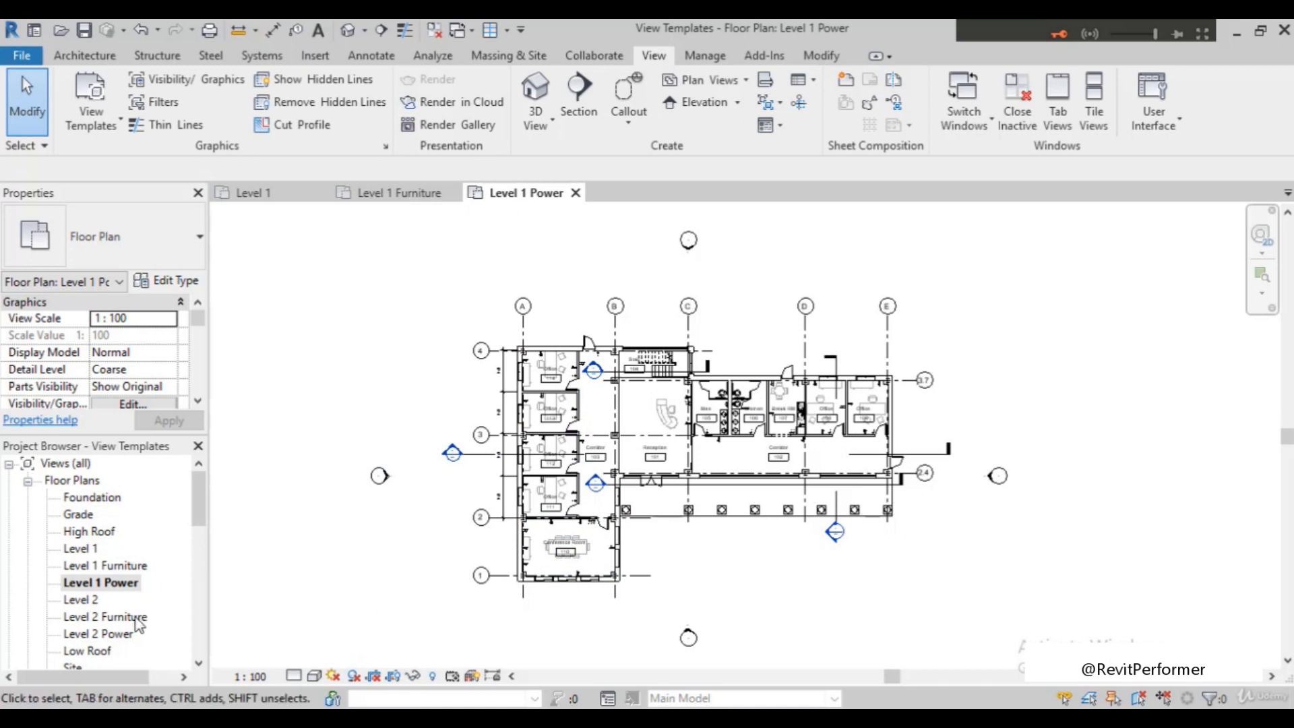
Open the Level 2 Furniture floor plan and inspect its office and conference room area
click(108, 617)
double_click(134, 617)
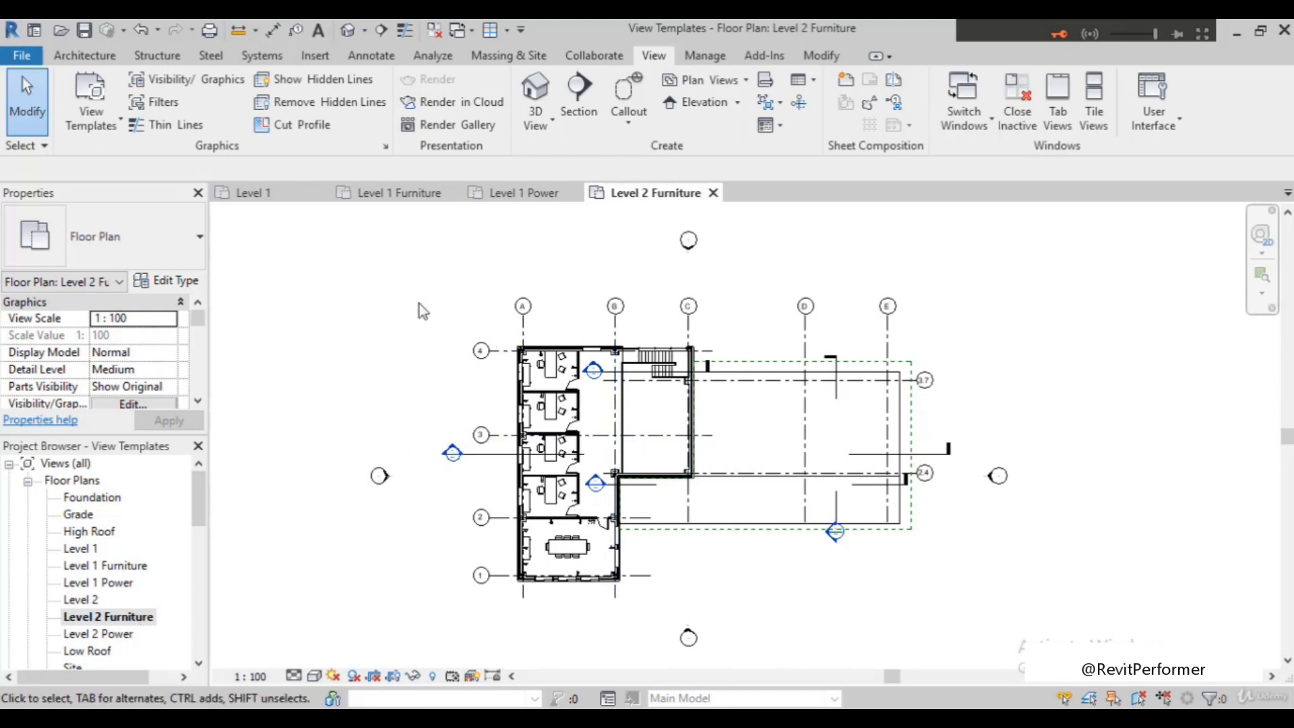
scroll(553, 450, up, 4)
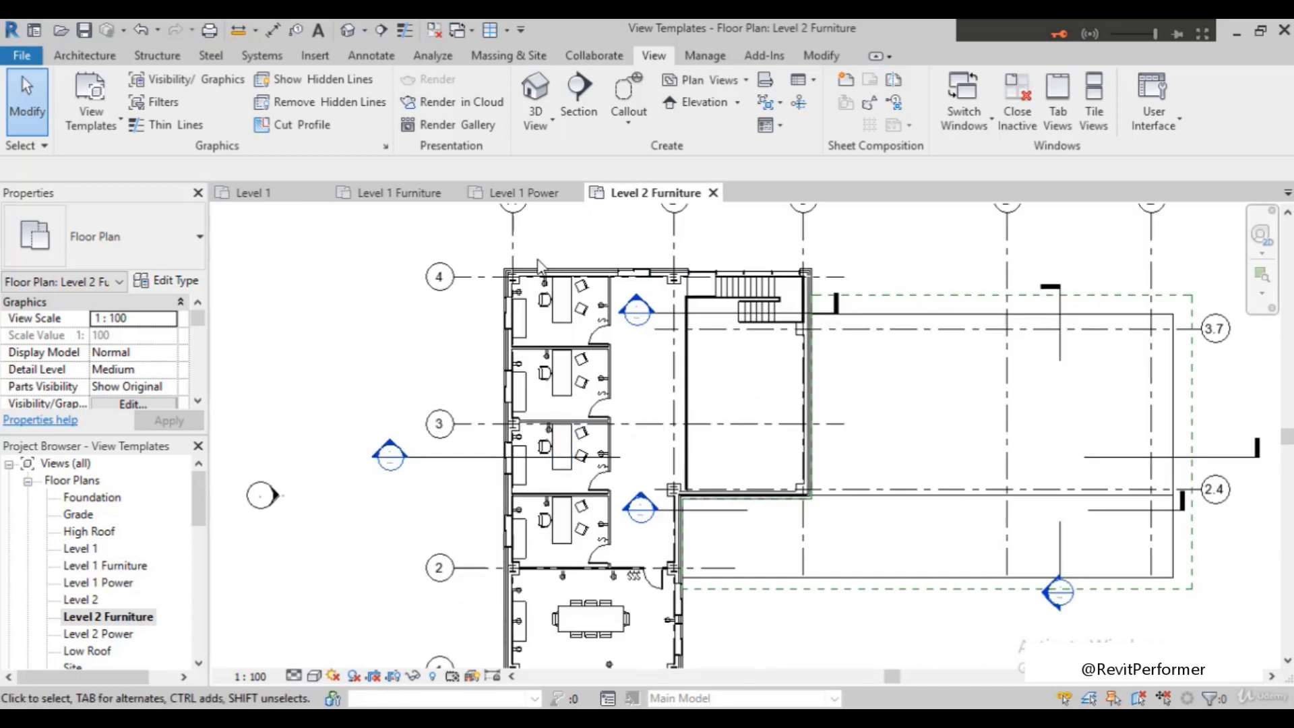
scroll(534, 504, down, 2)
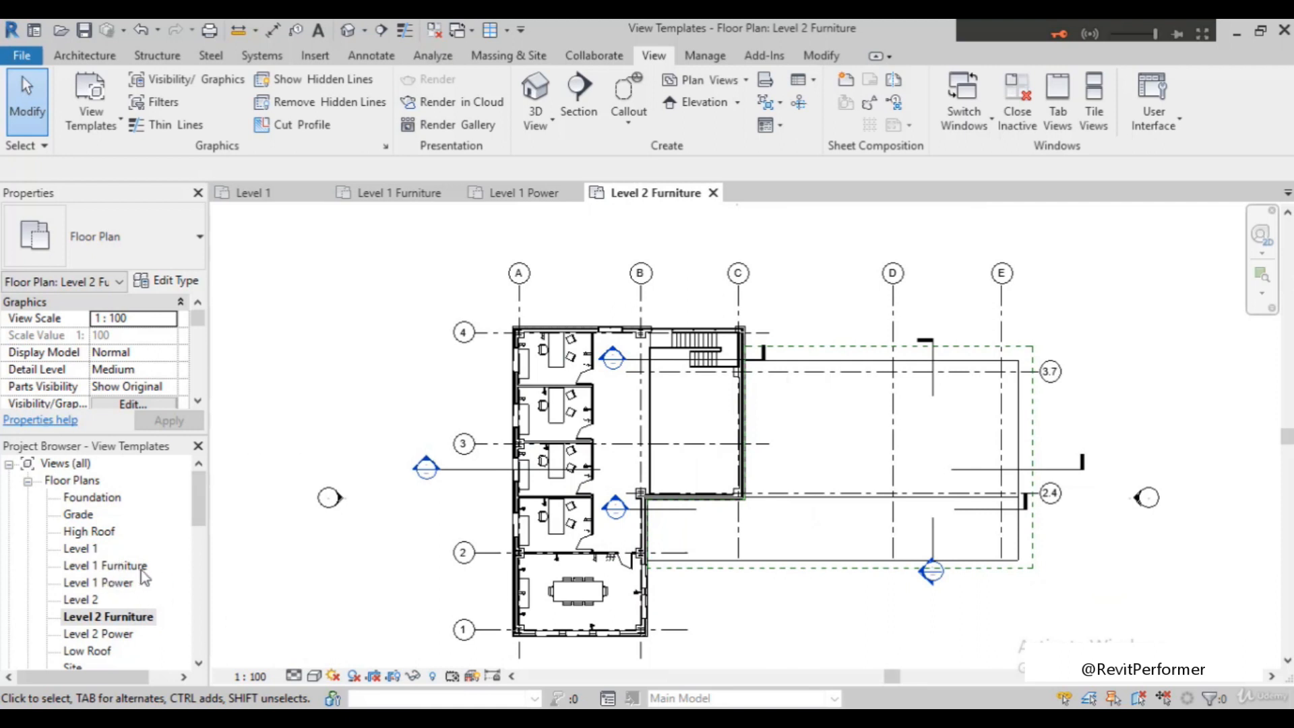
Apply the typical furniture plan template's properties to the Level 2 Furniture plan and check the rooms
click(94, 134)
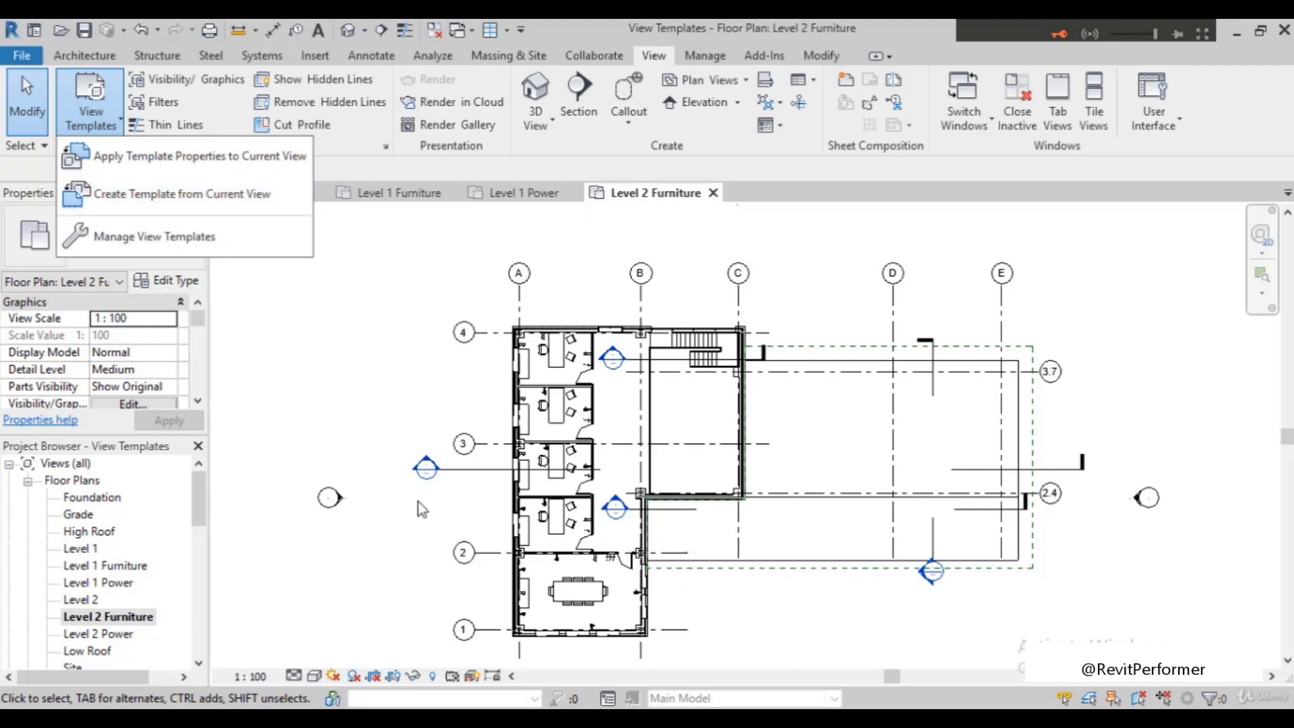
click(180, 160)
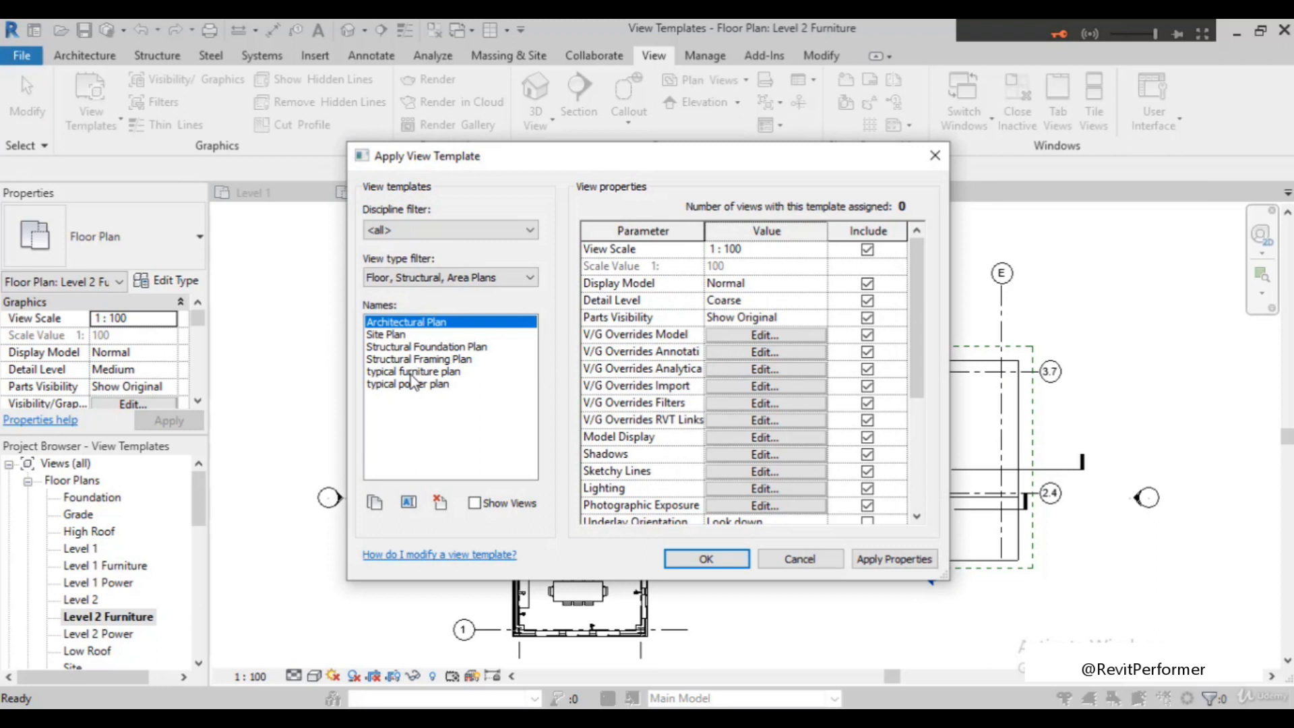
click(416, 372)
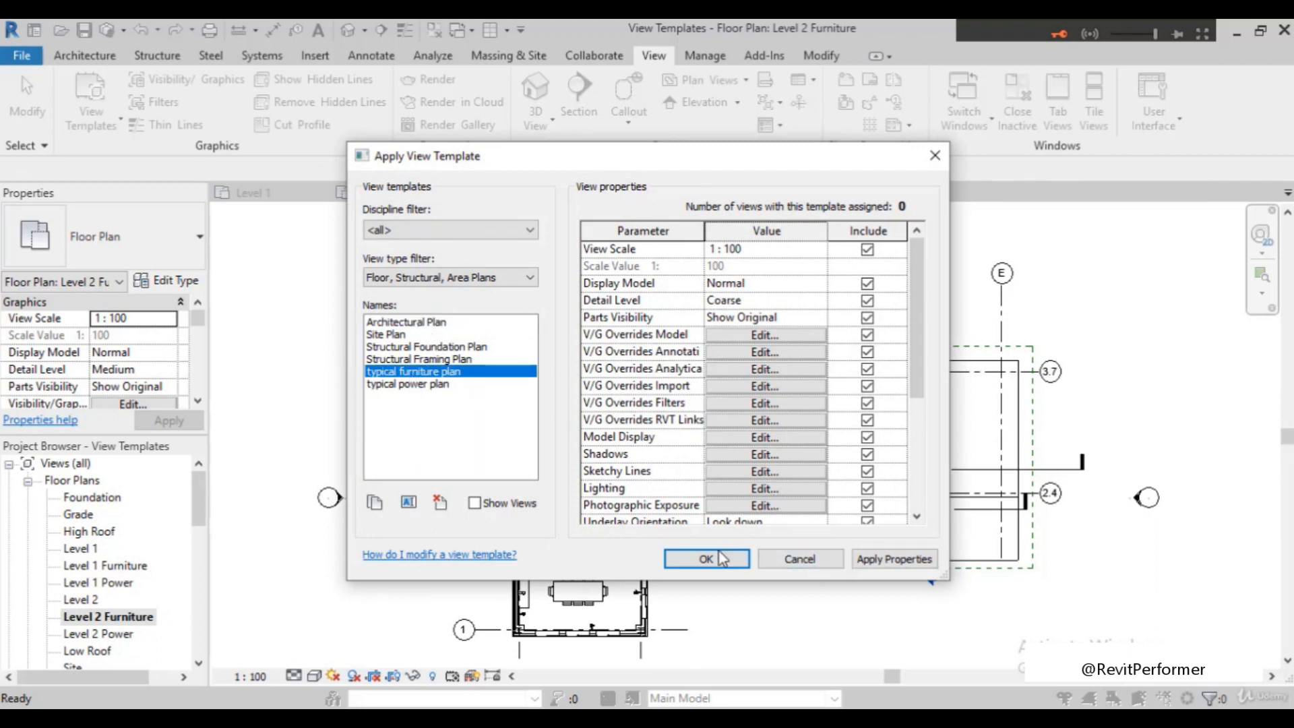
click(707, 558)
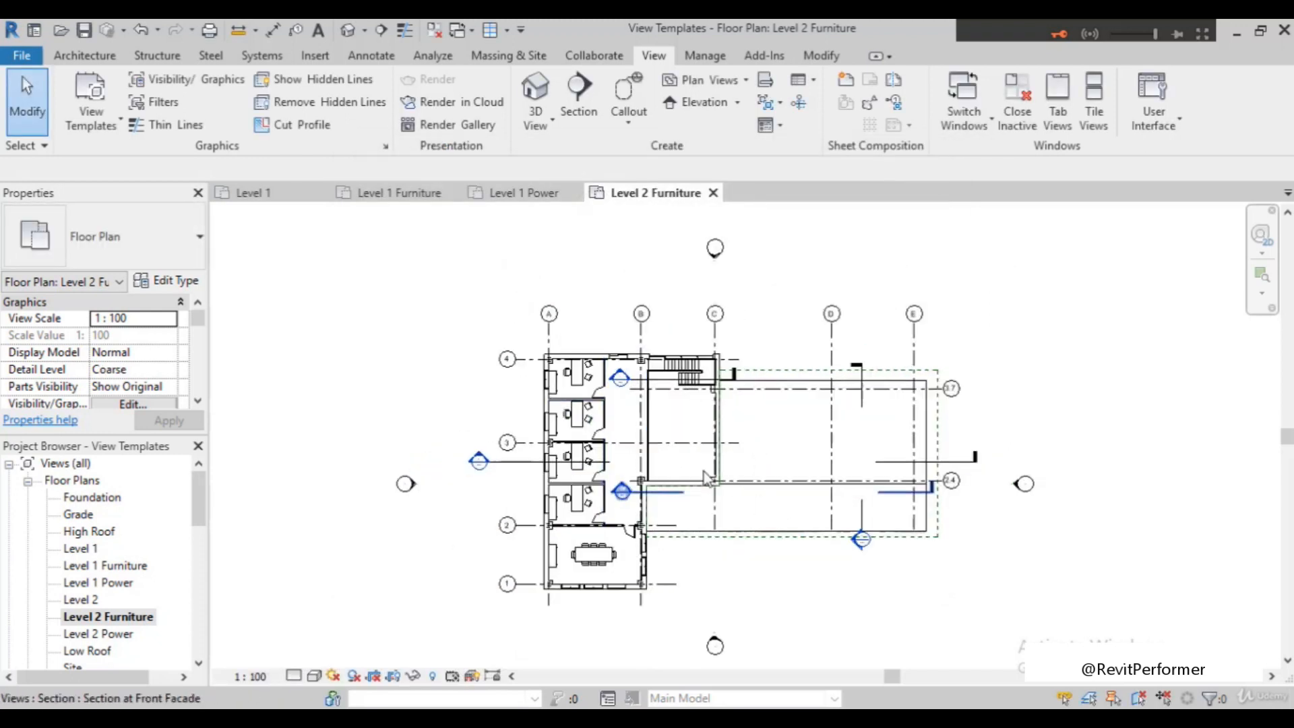
scroll(608, 332, up, 2)
scroll(540, 358, down, 1)
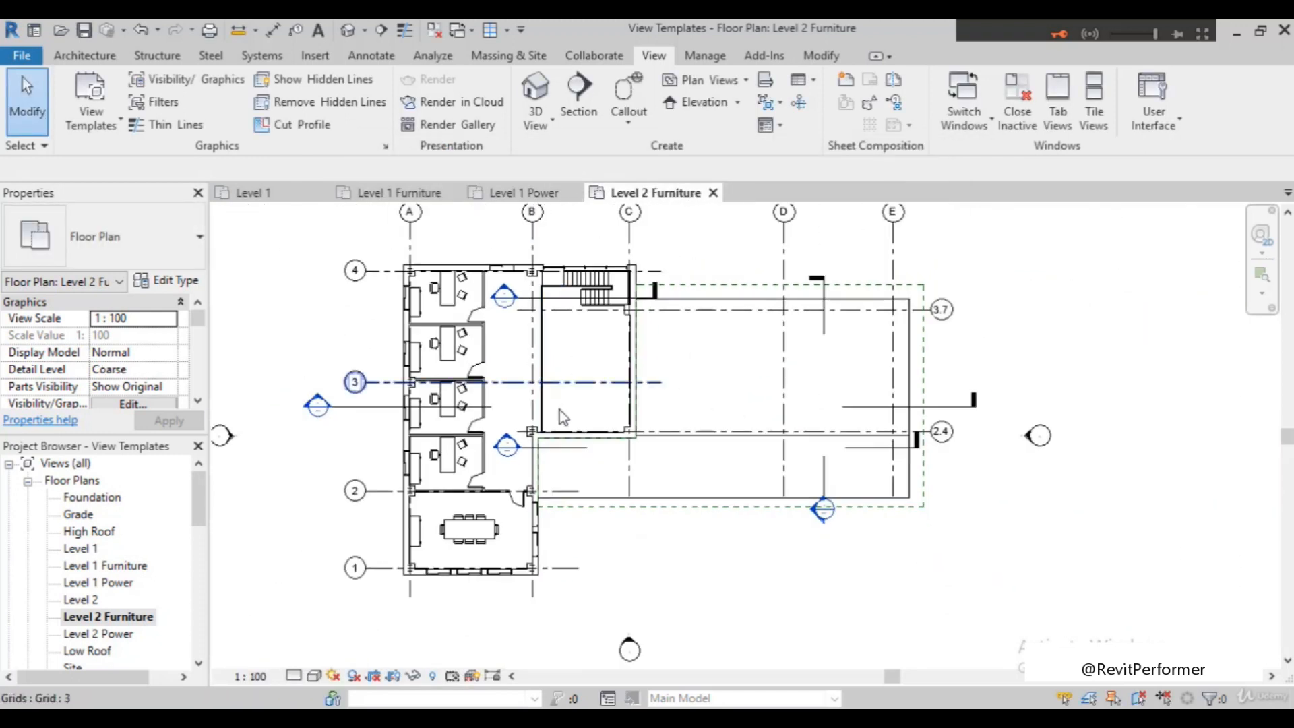
scroll(438, 482, up, 1)
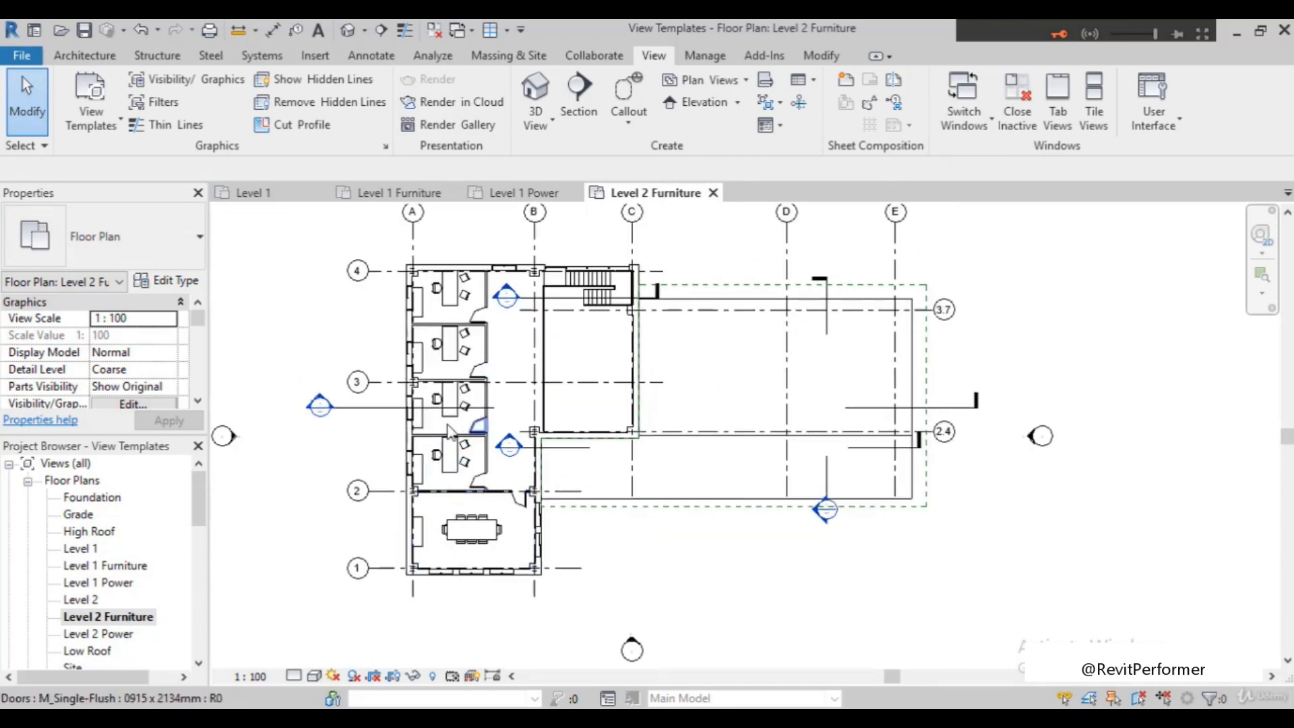
scroll(478, 468, up, 1)
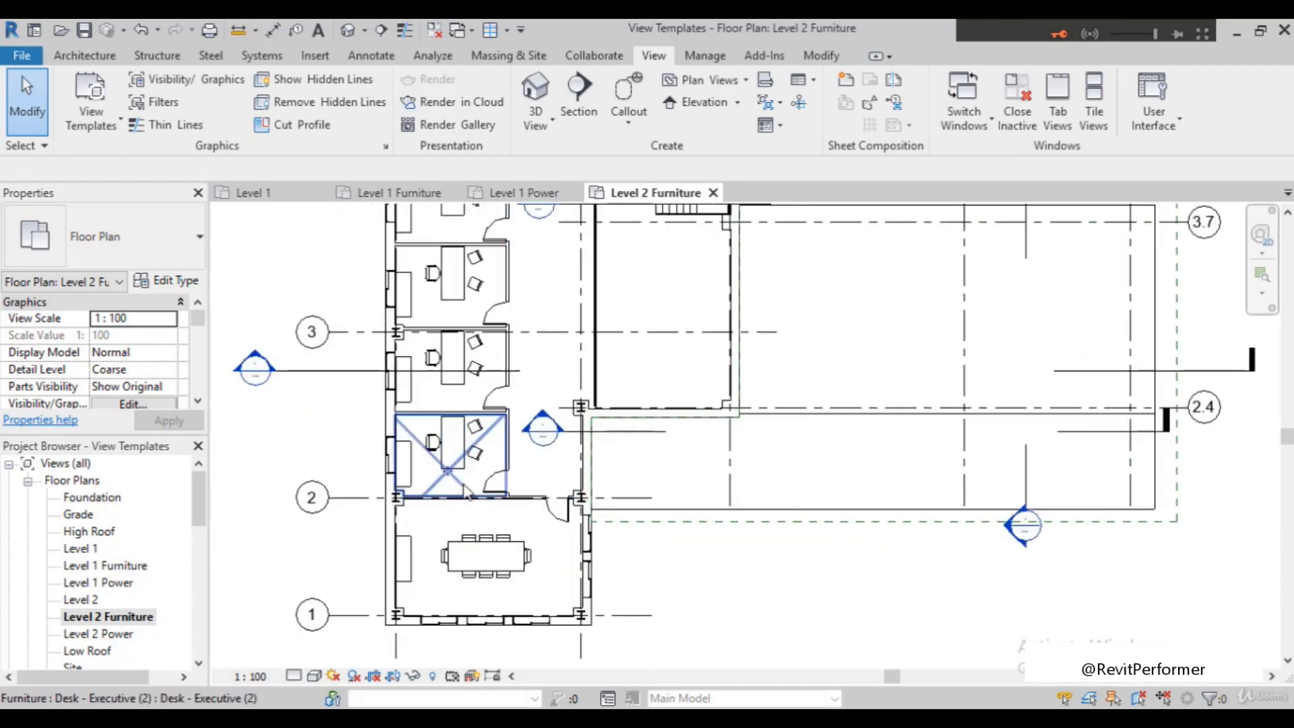
scroll(505, 506, down, 1)
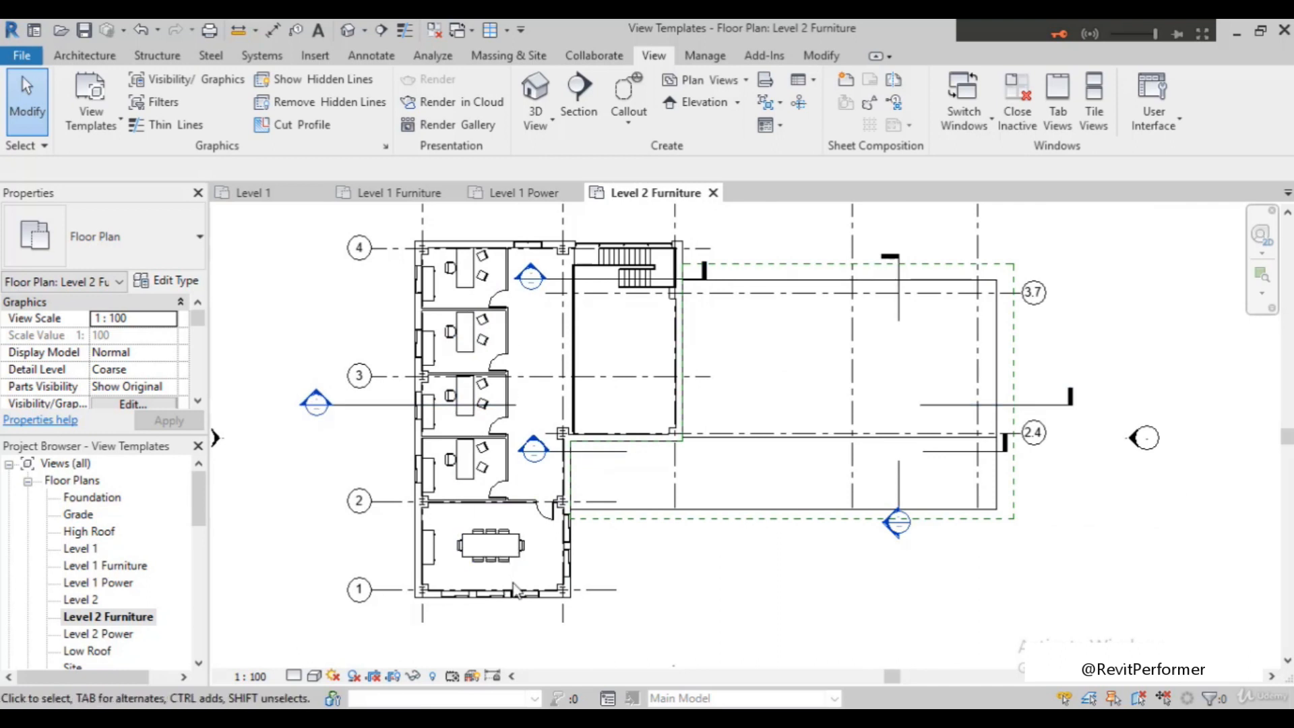
Open the Level 2 Power floor plan and inspect its offices and corridor
double_click(124, 637)
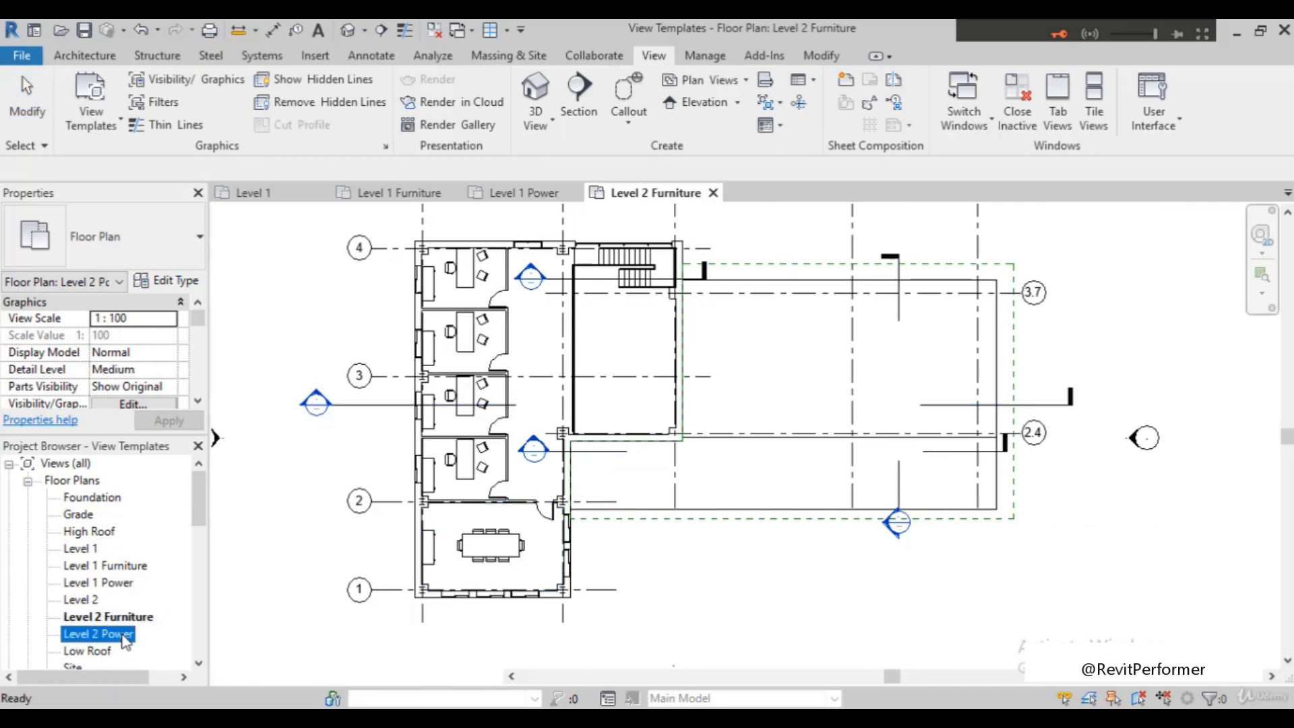
scroll(471, 344, up, 2)
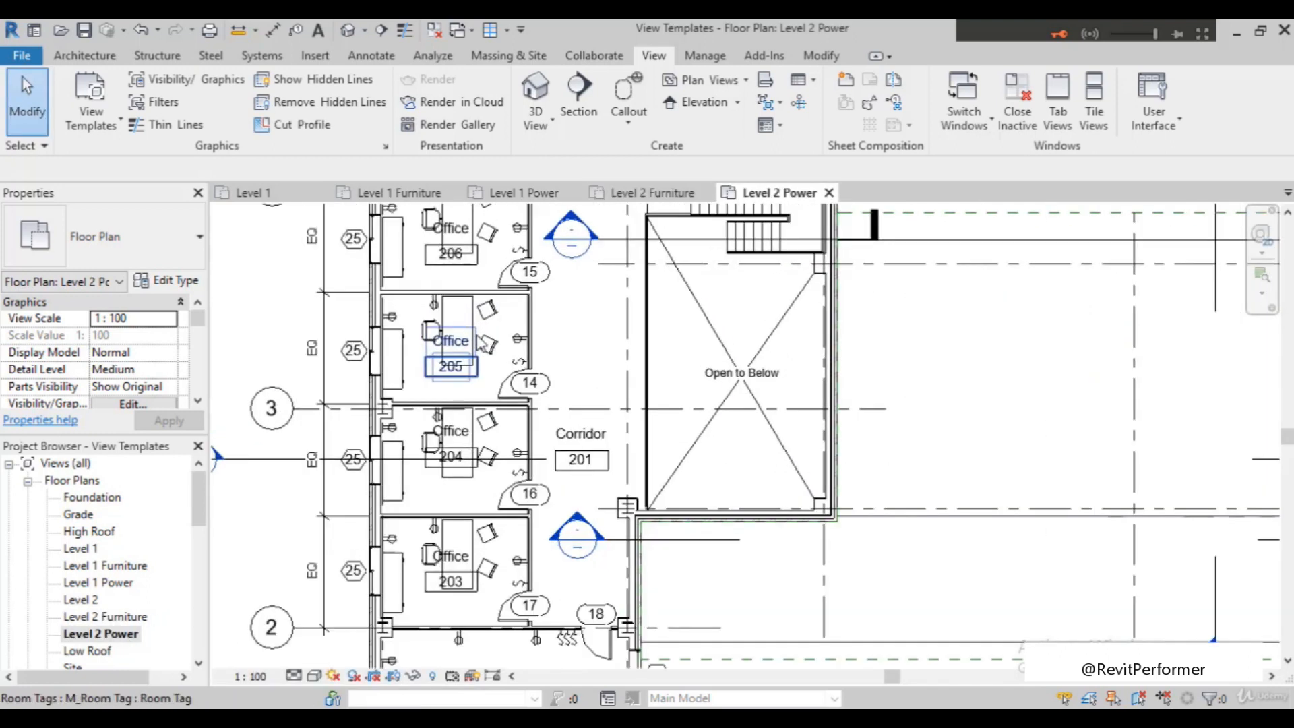
scroll(405, 431, down, 2)
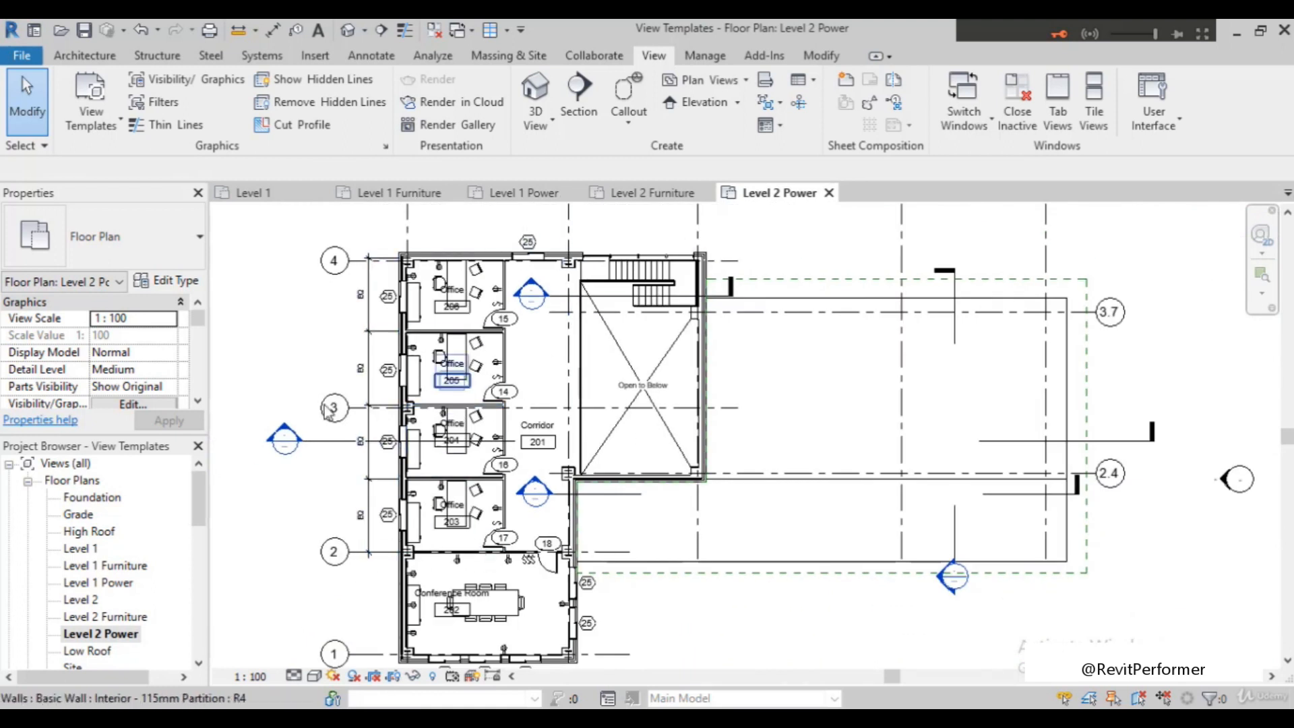
Apply the typical power plan template's properties to the Level 2 Power plan and check the drawing
click(79, 124)
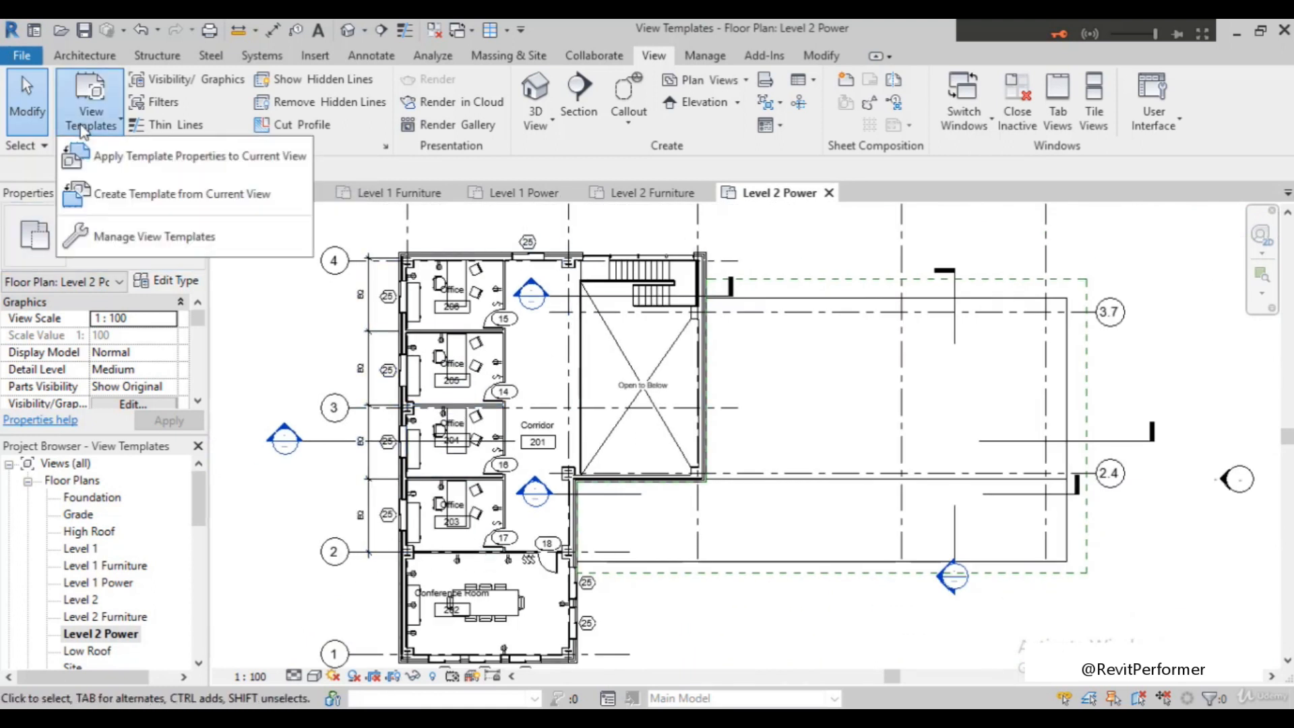
click(157, 163)
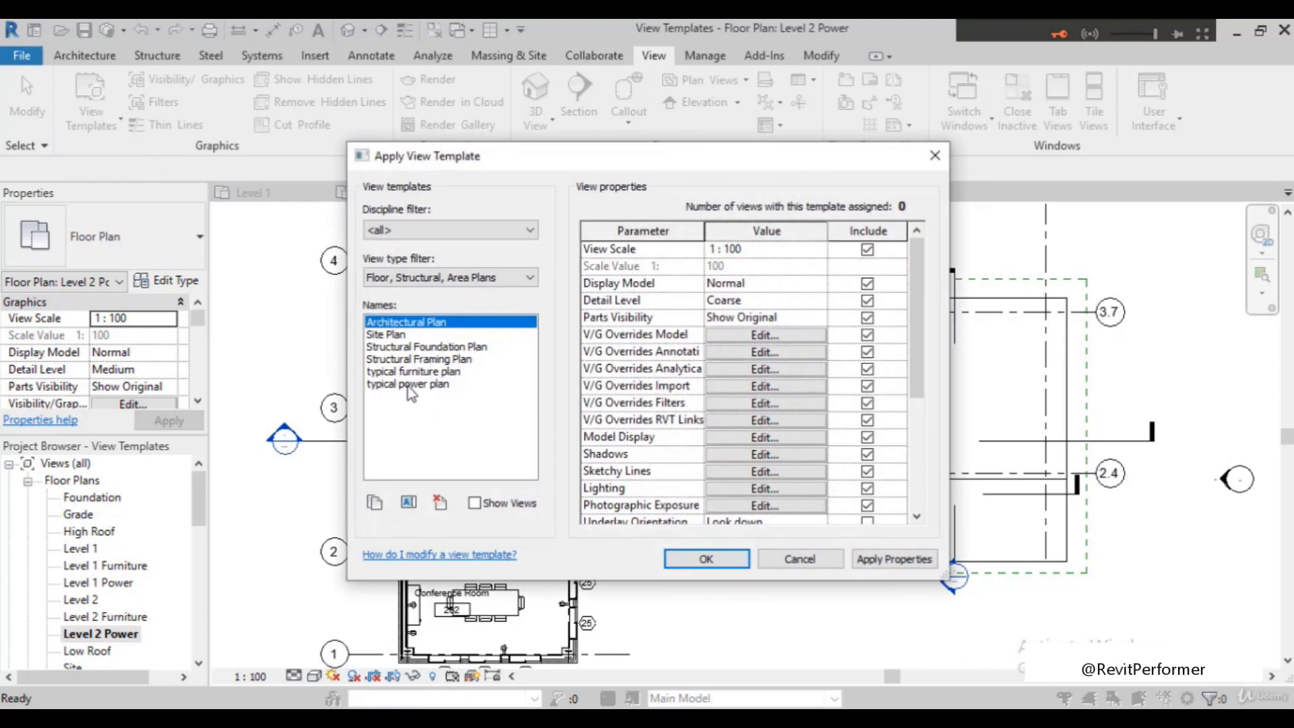
click(407, 384)
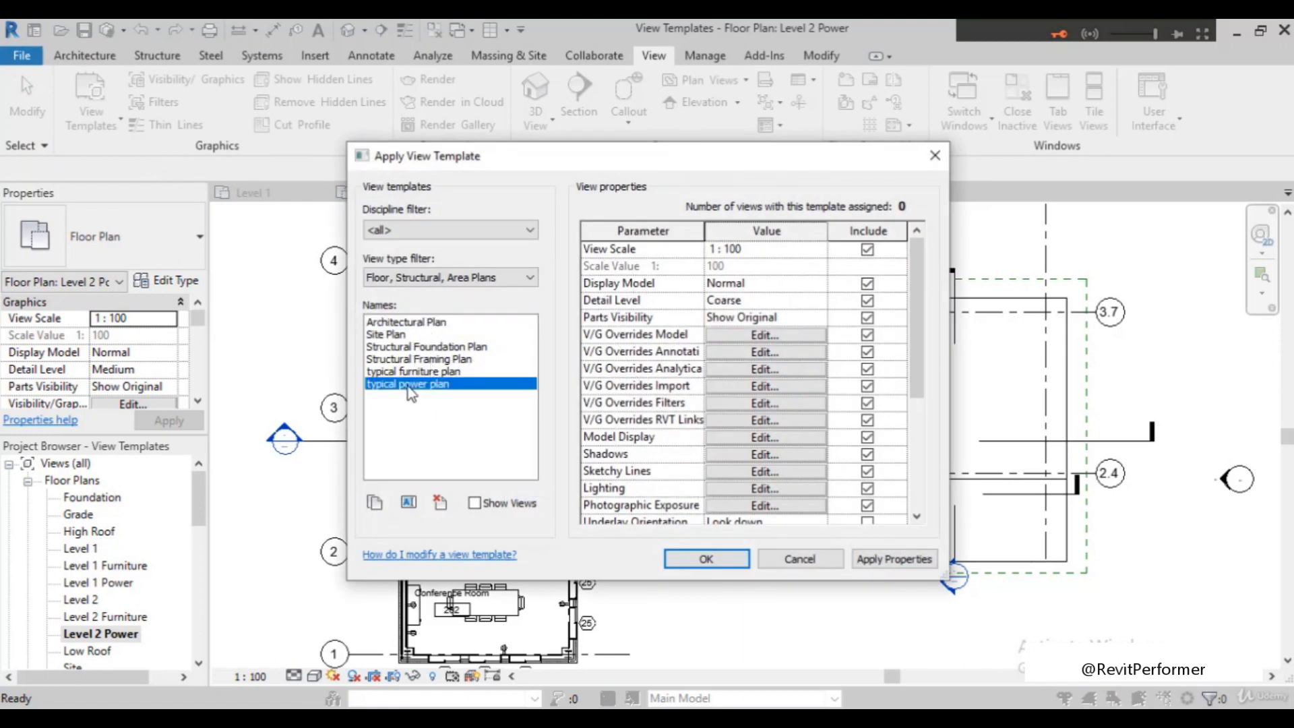
click(717, 556)
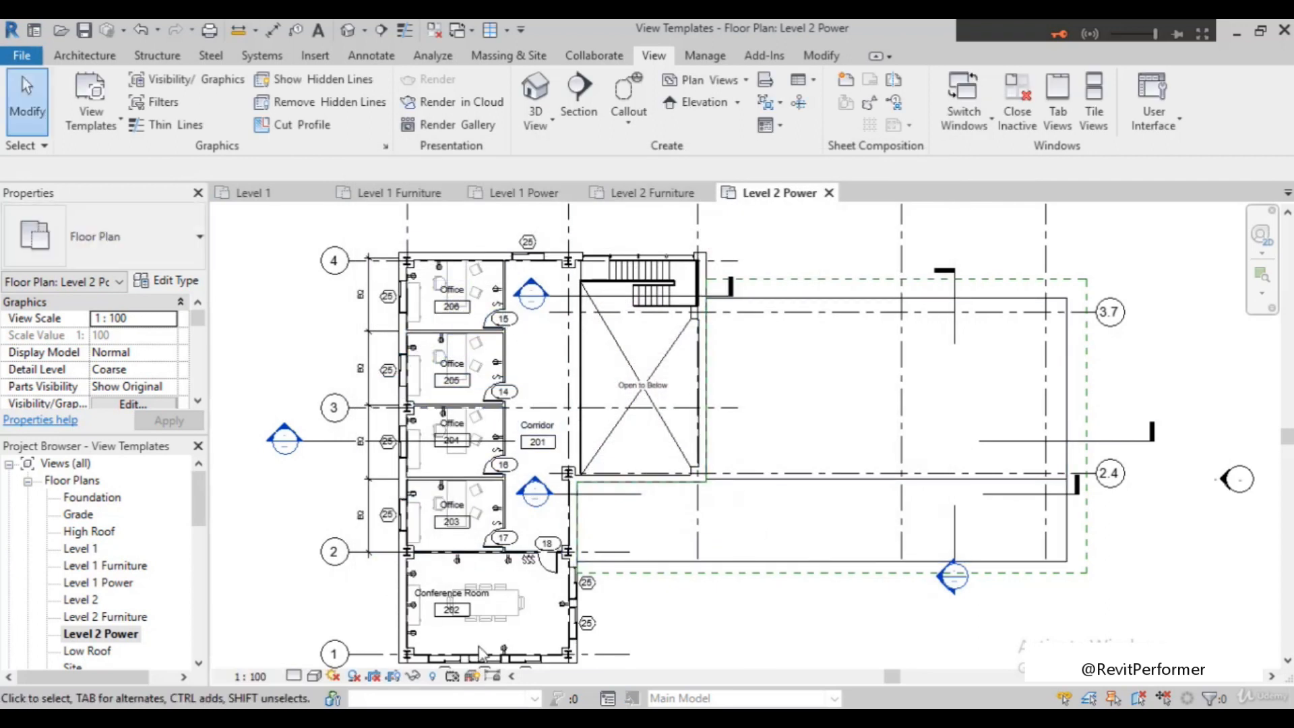
scroll(471, 554, up, 3)
scroll(470, 543, down, 2)
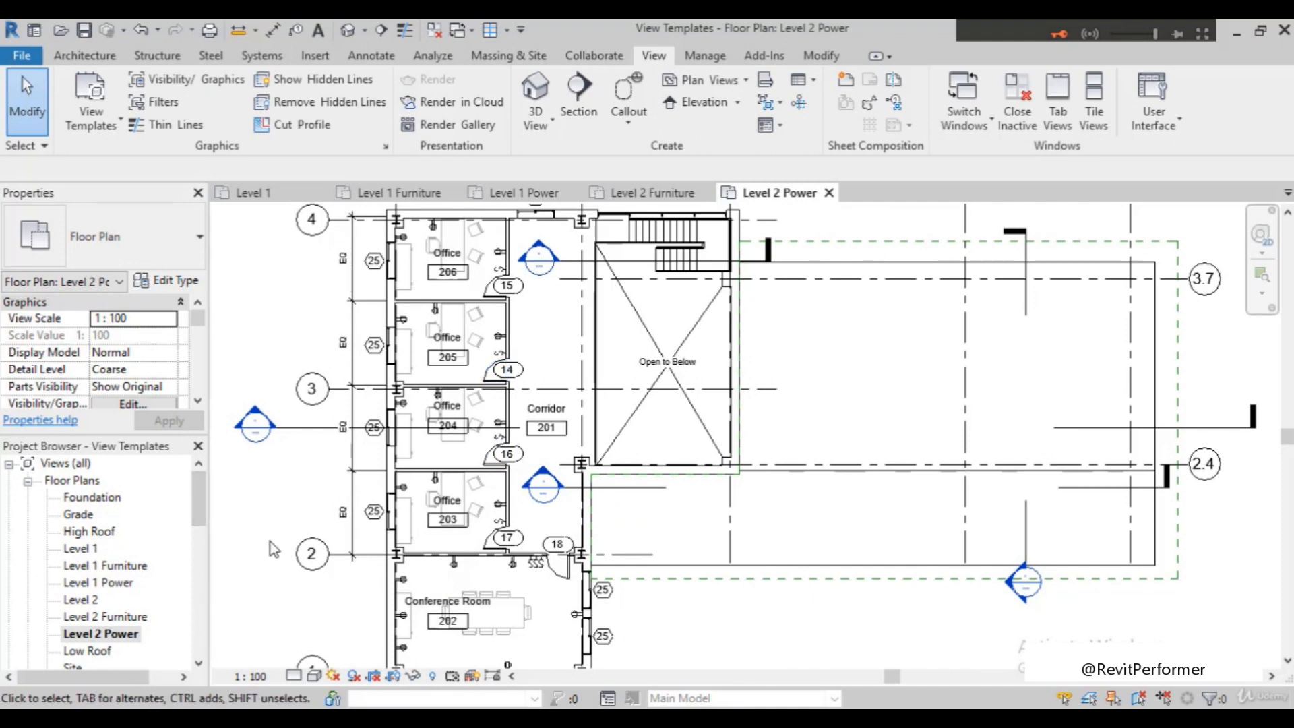
scroll(270, 542, down, 2)
scroll(609, 339, down, 2)
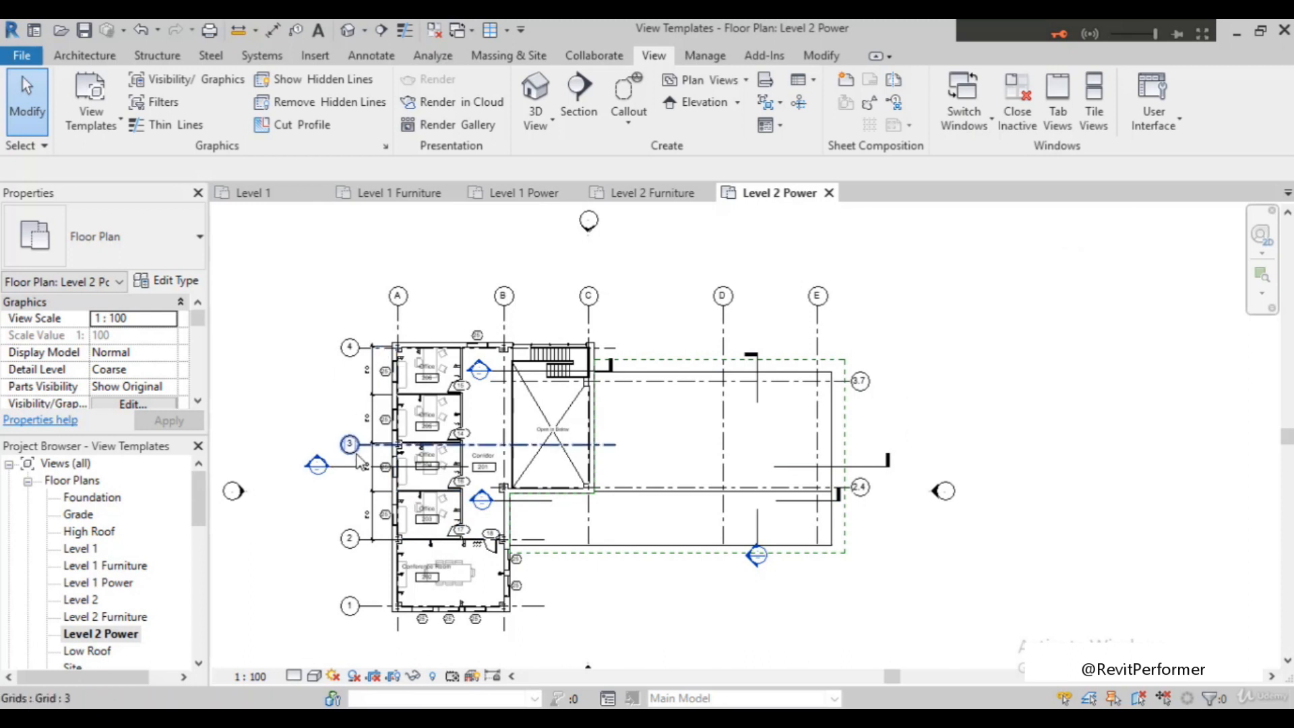
scroll(359, 445, up, 2)
scroll(359, 444, down, 1)
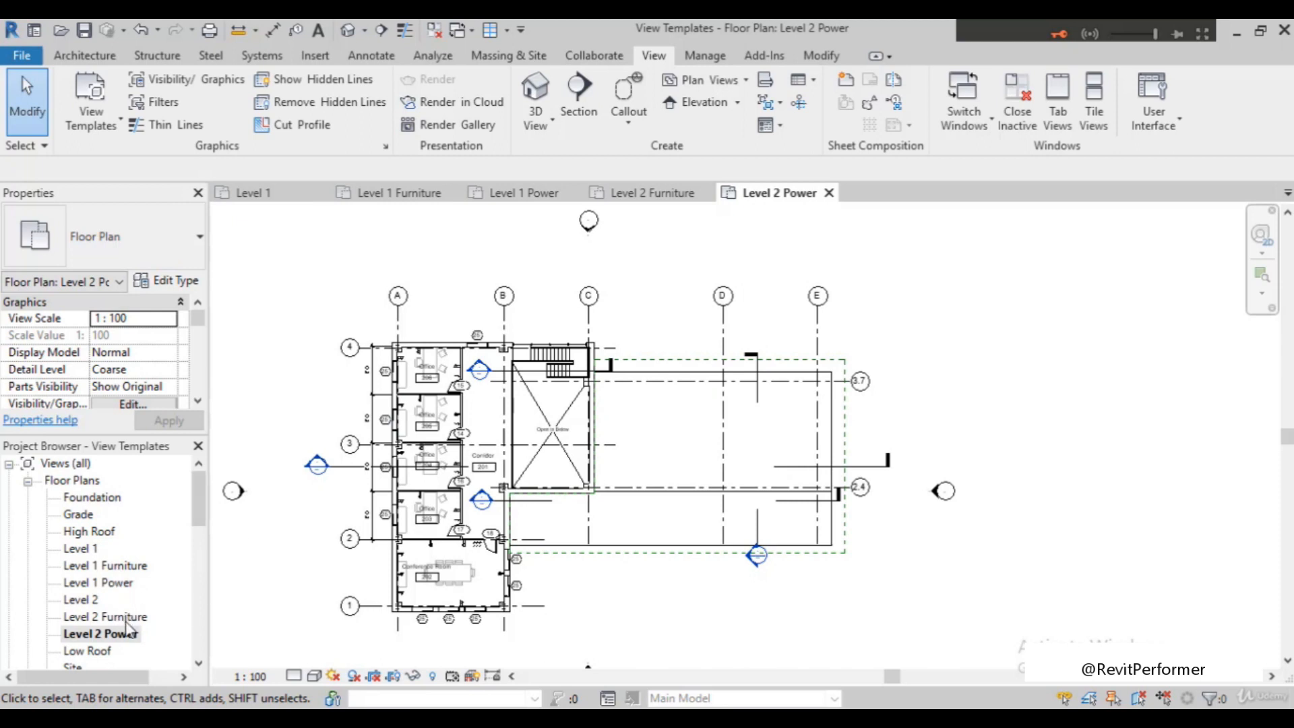
Open the Level 1 Furniture plan and tile all open views in the drawing area
double_click(127, 567)
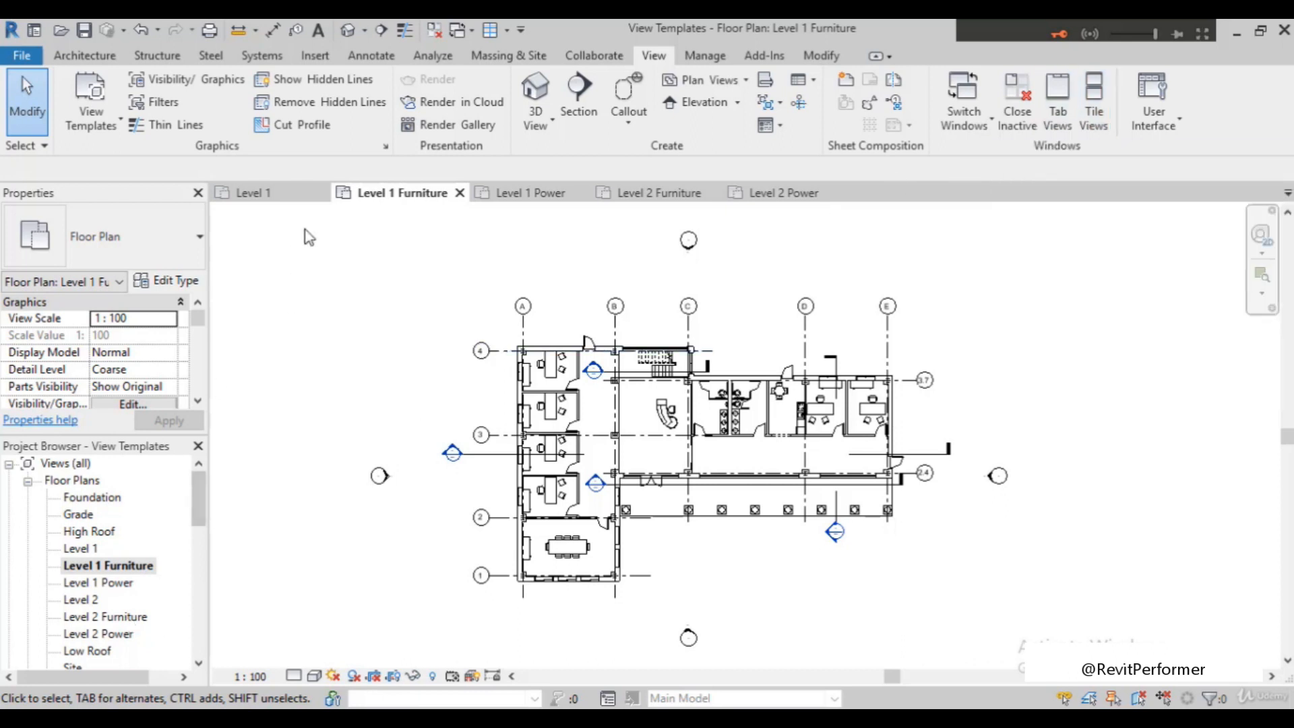
click(472, 31)
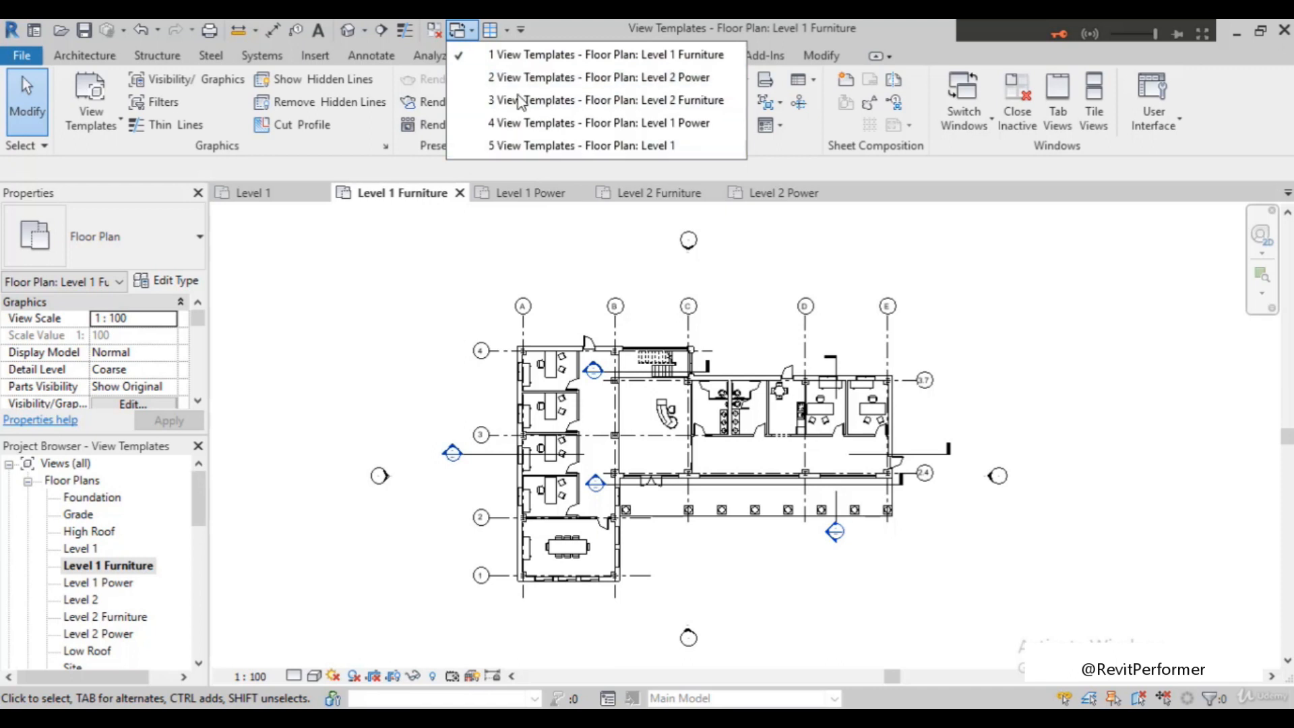
click(1096, 121)
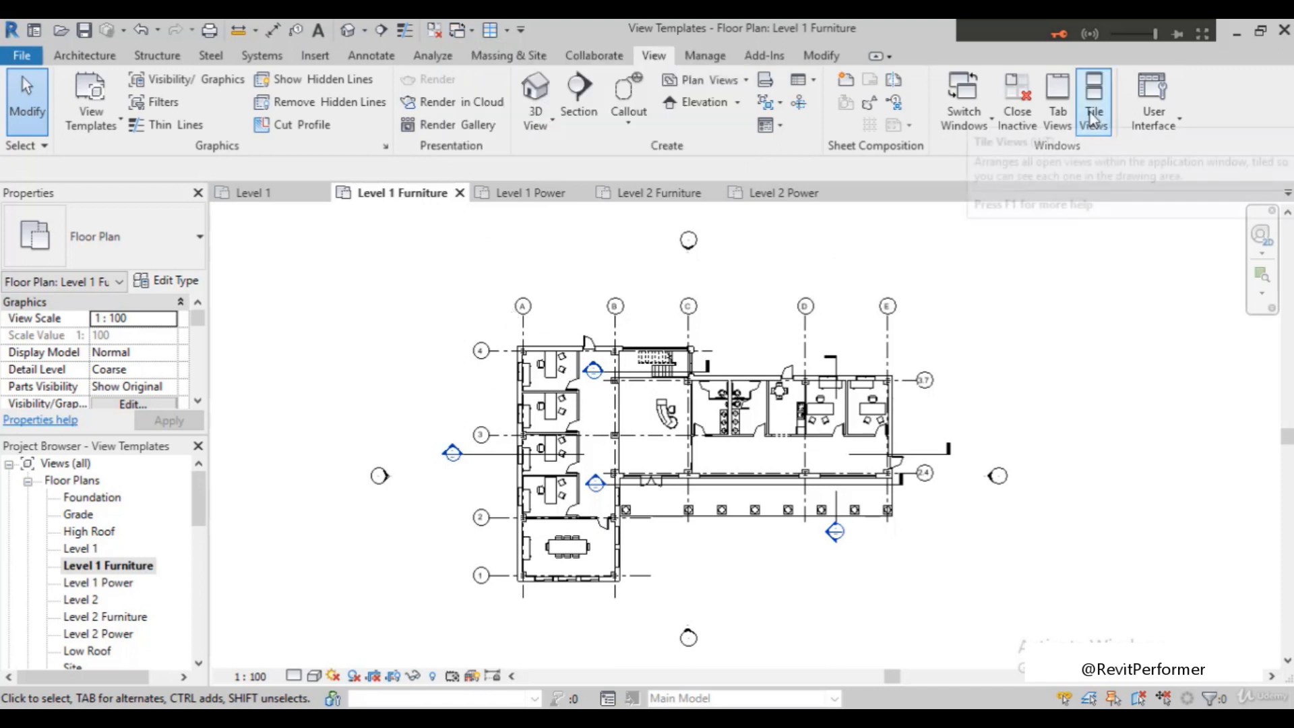
click(1093, 120)
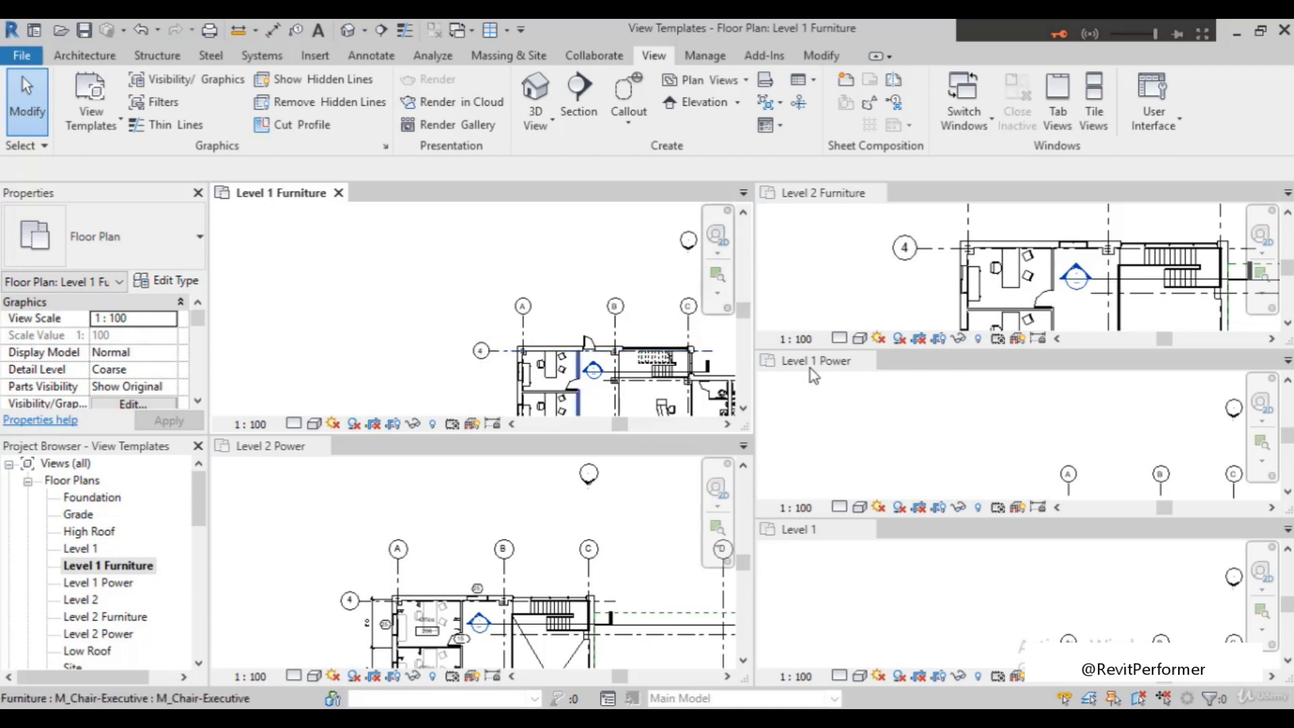
Close the Level 1 Power, Level 1 and Level 2 Furniture views, keeping Level 1 Furniture and Level 2 Power tiled
click(873, 197)
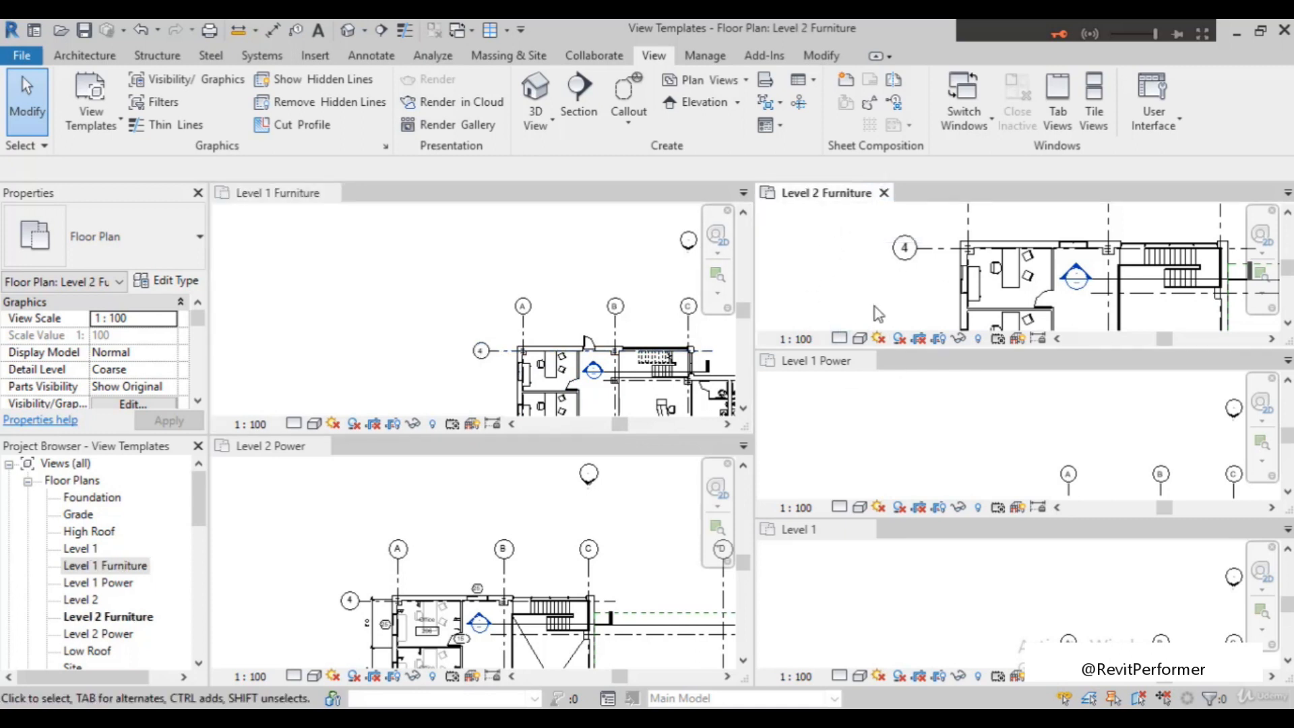
click(867, 361)
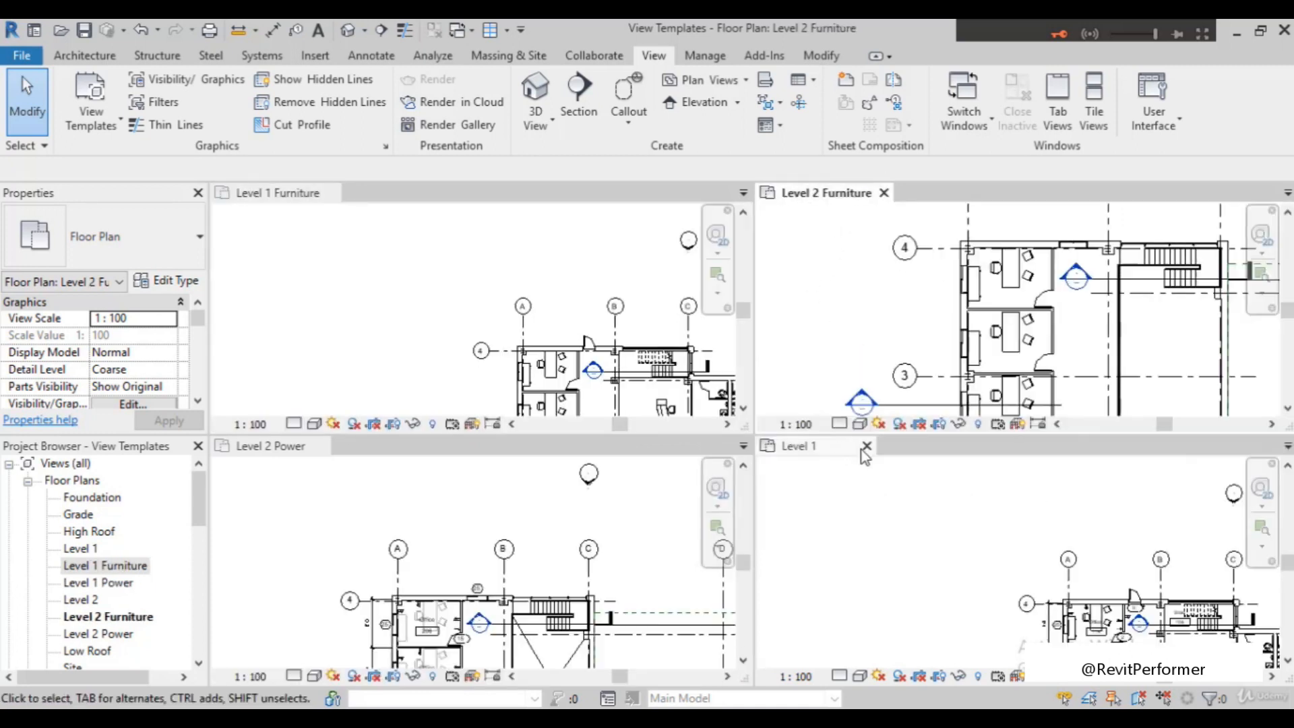
click(866, 446)
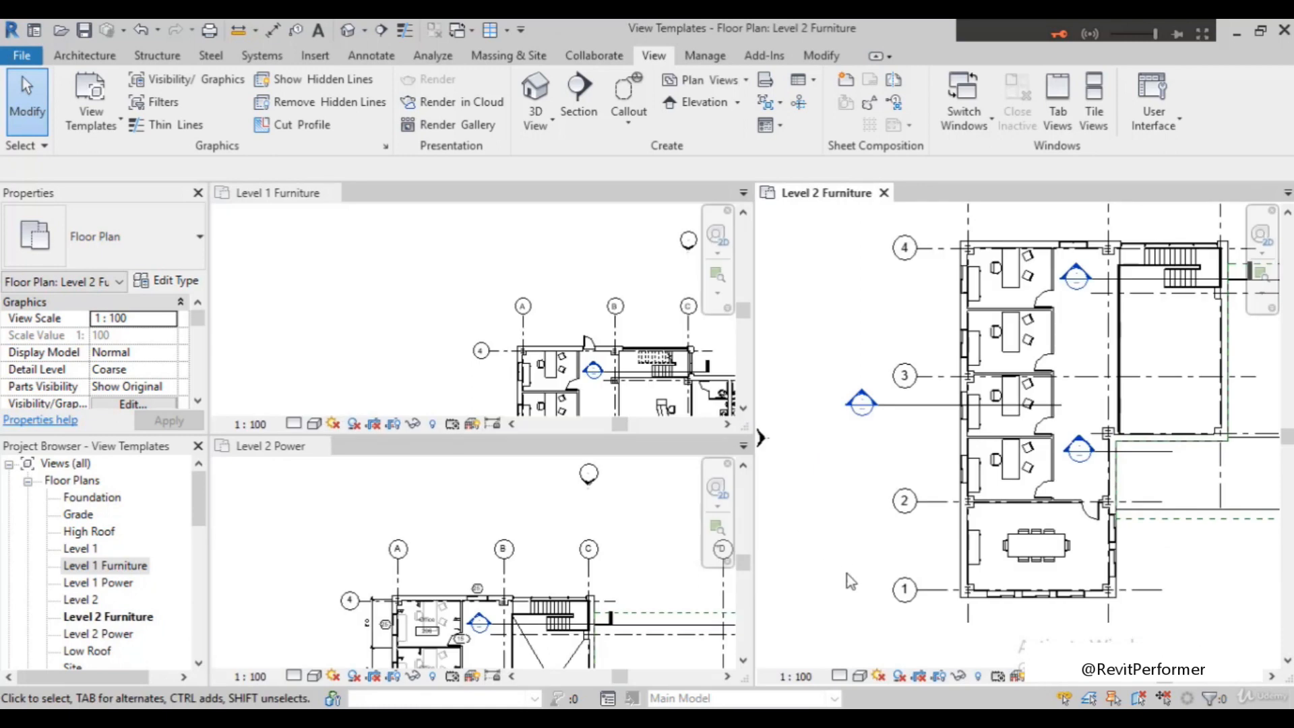
scroll(807, 545, down, 2)
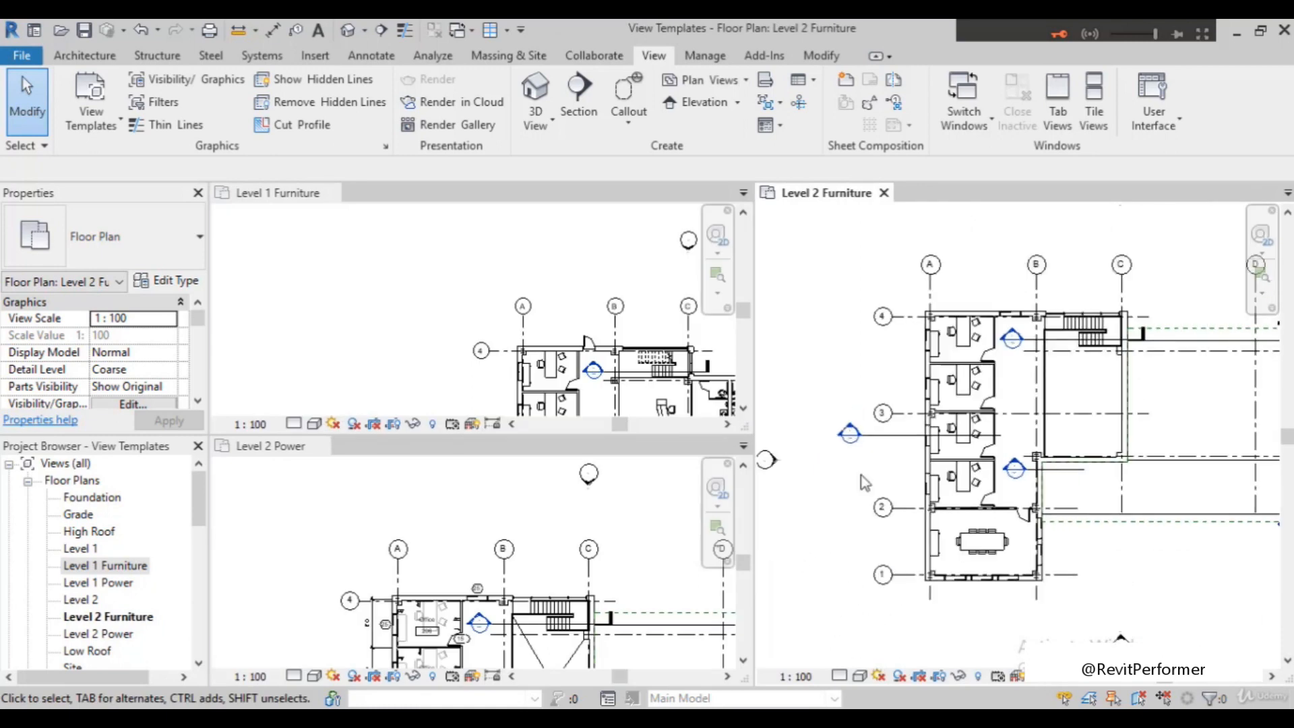
click(883, 193)
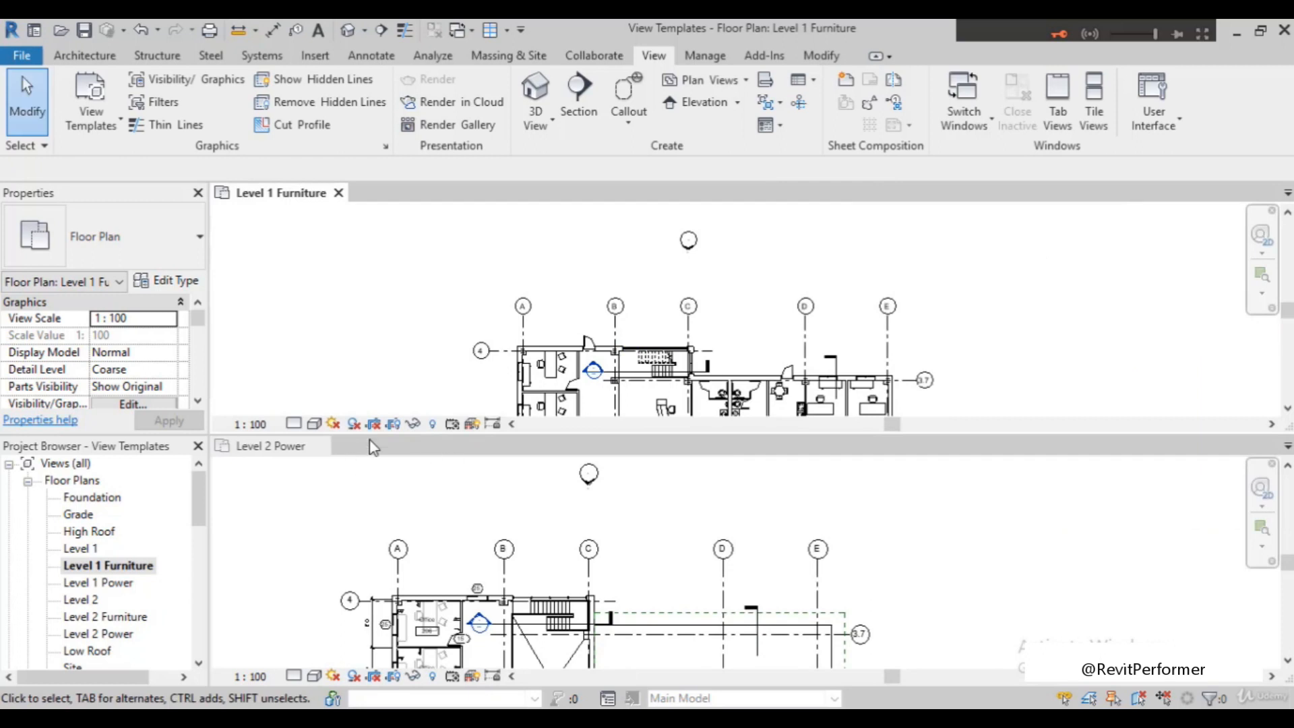
Close the Level 2 Power view, open the Level 1 Power, Level 2 and Level 1 plans, and close all views except Level 1
click(323, 445)
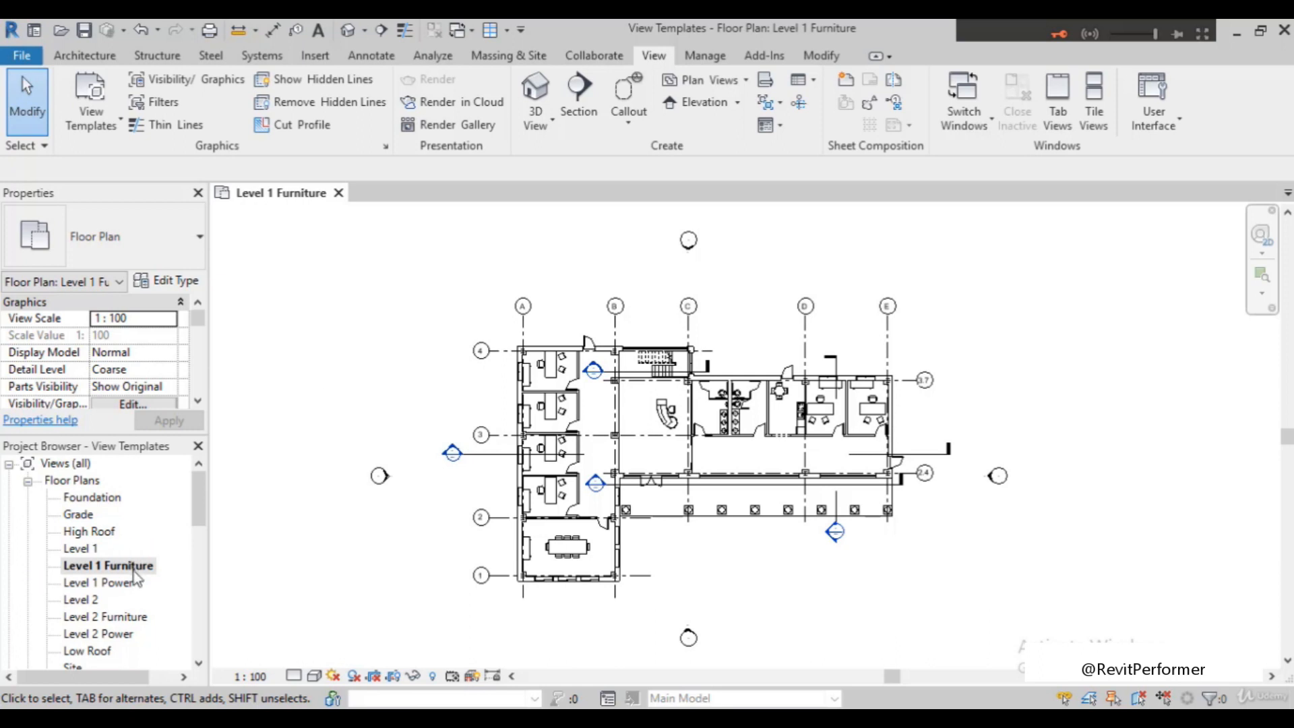
double_click(114, 583)
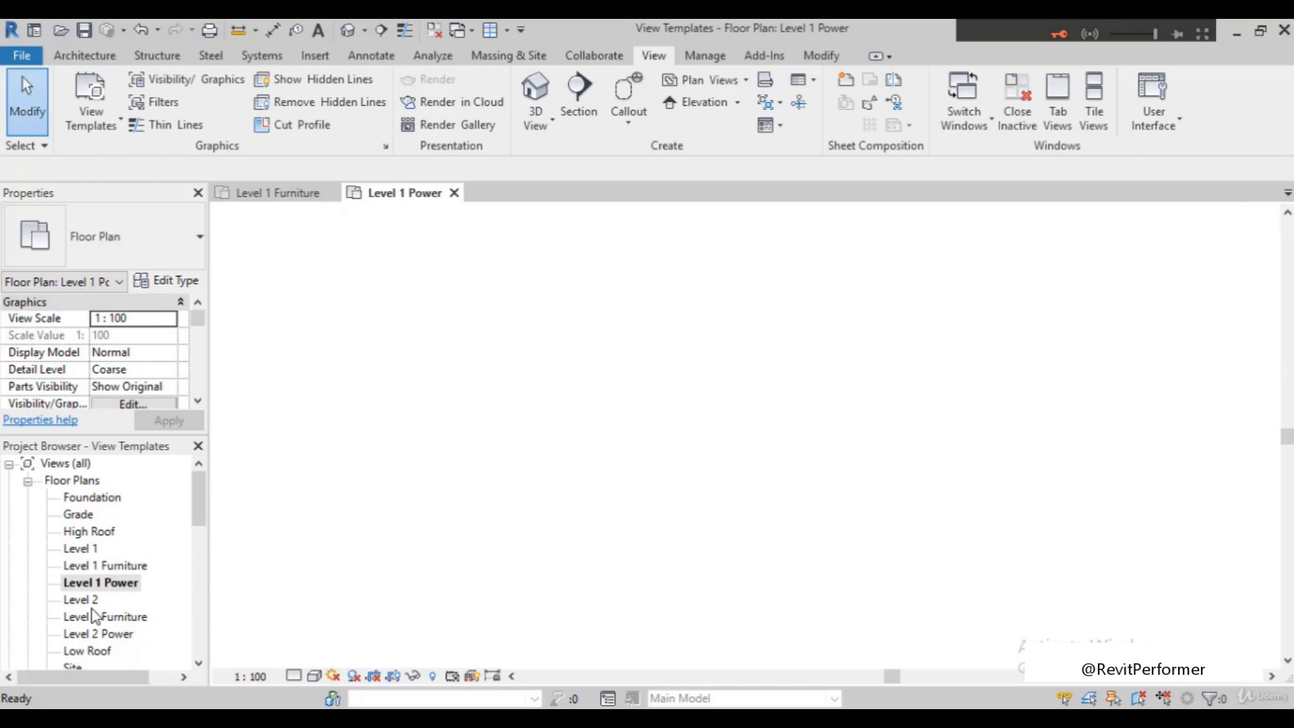
double_click(81, 600)
double_click(81, 548)
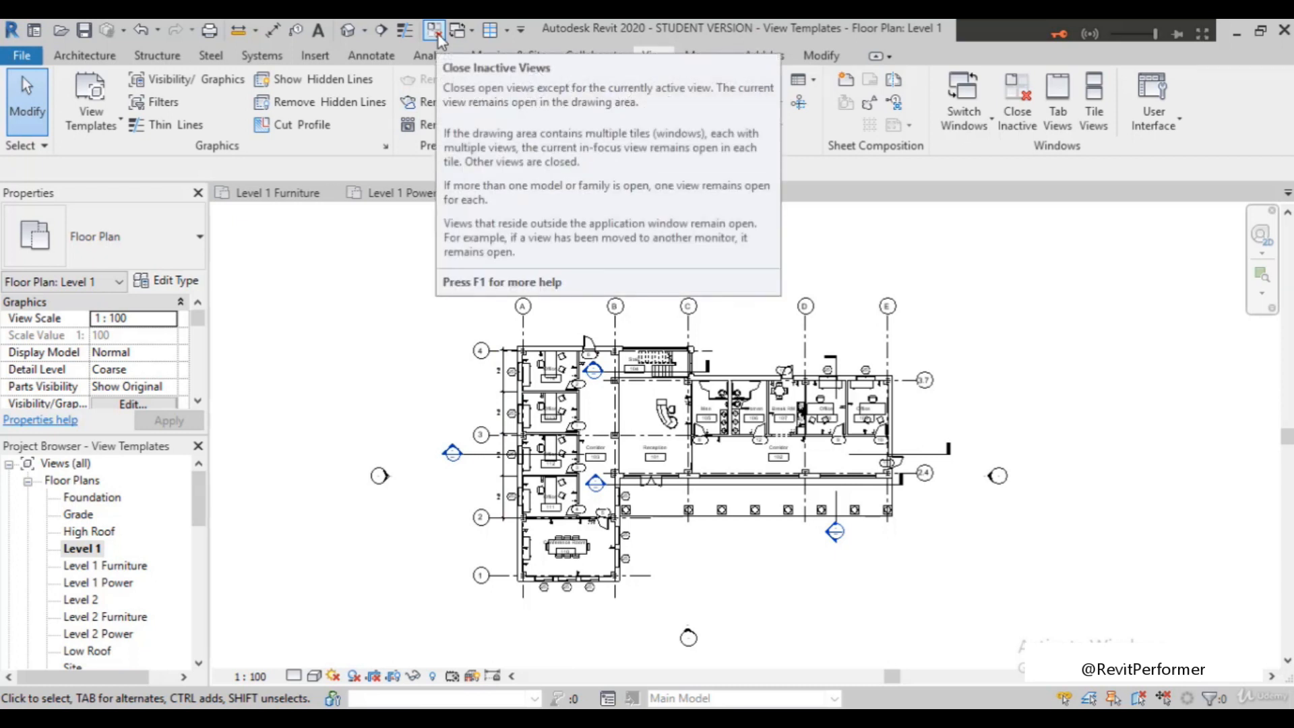
click(434, 31)
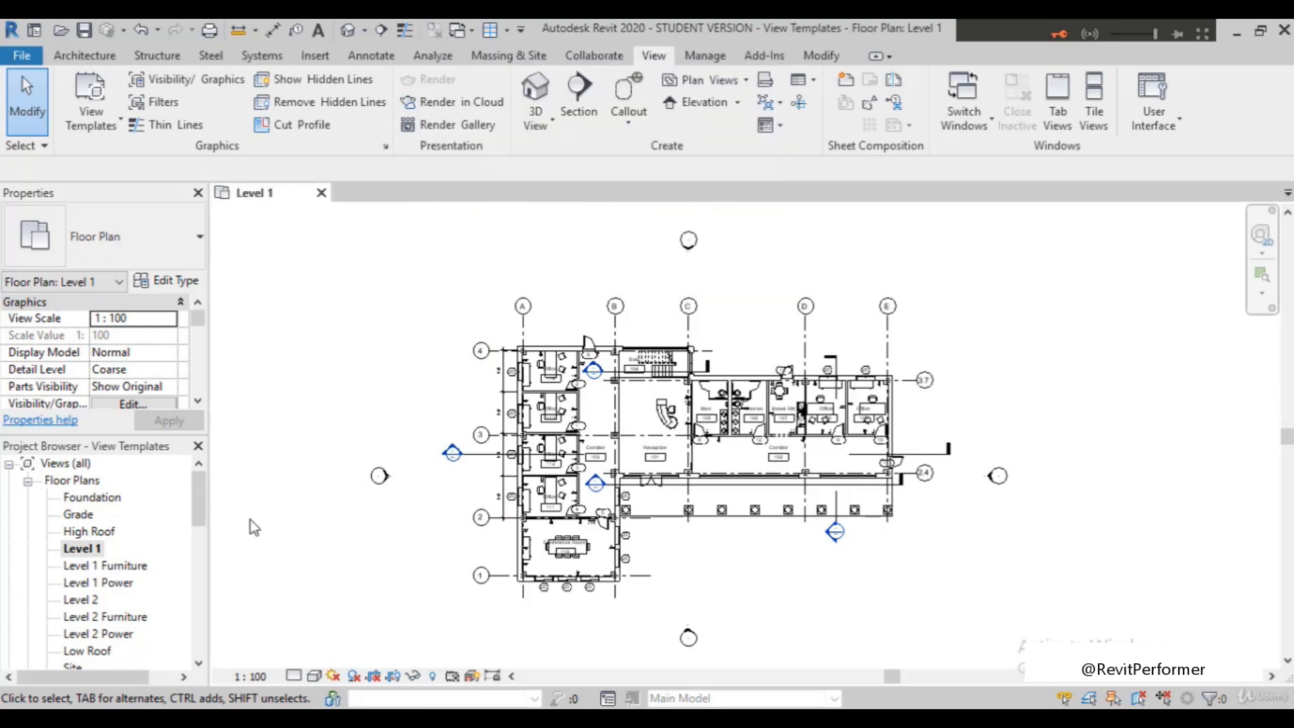
Open the Level 1 Furniture plan as the only view, and tile it with the Level 2 Furniture plan
double_click(118, 568)
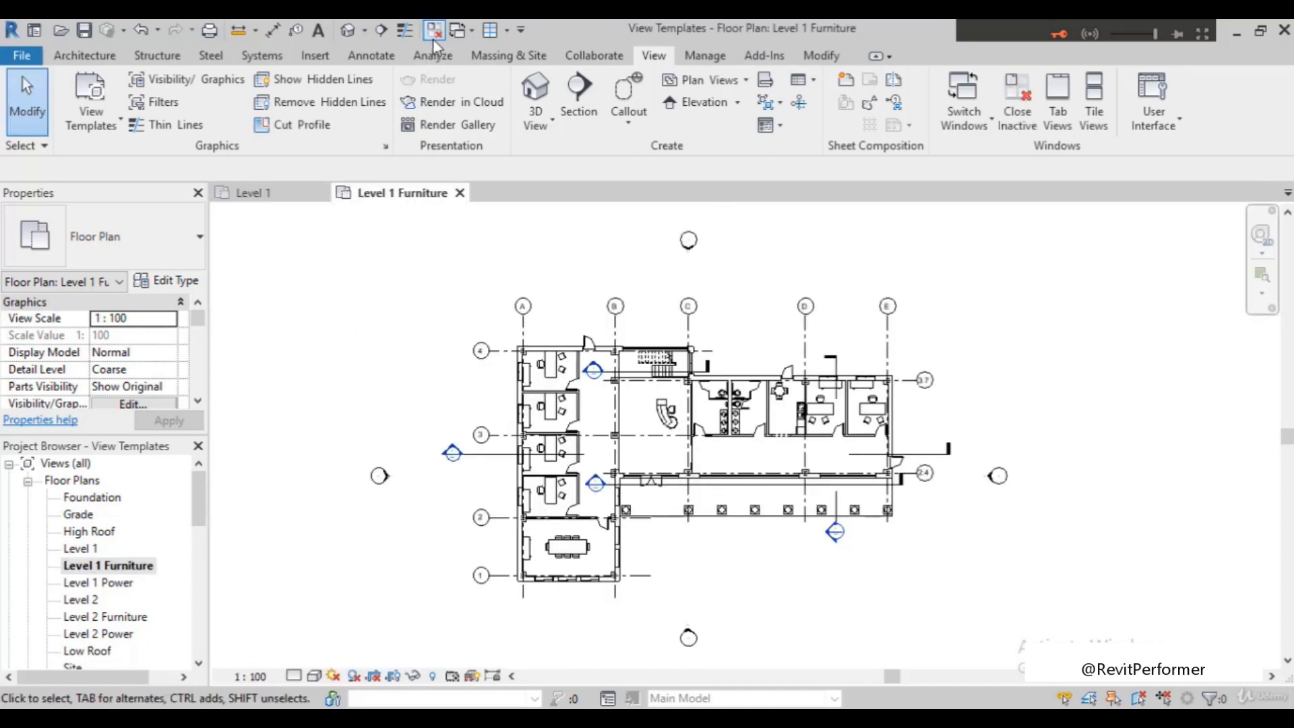
click(433, 30)
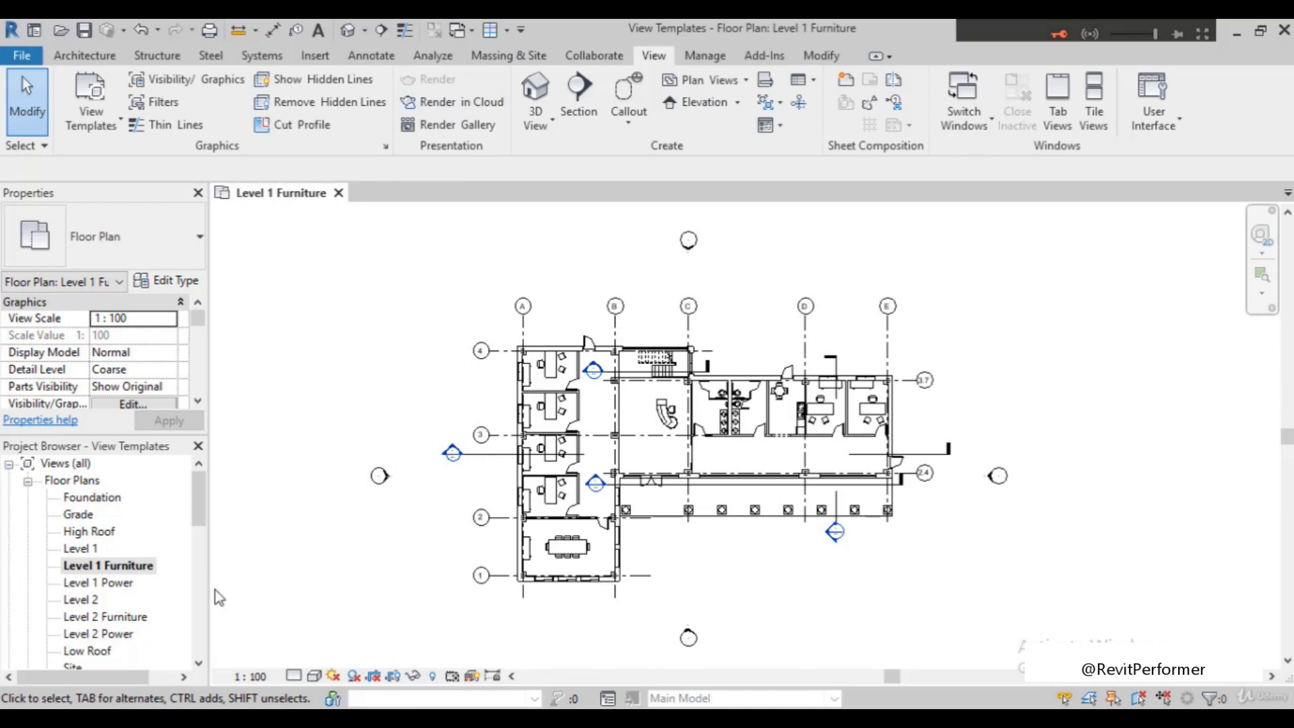
double_click(116, 617)
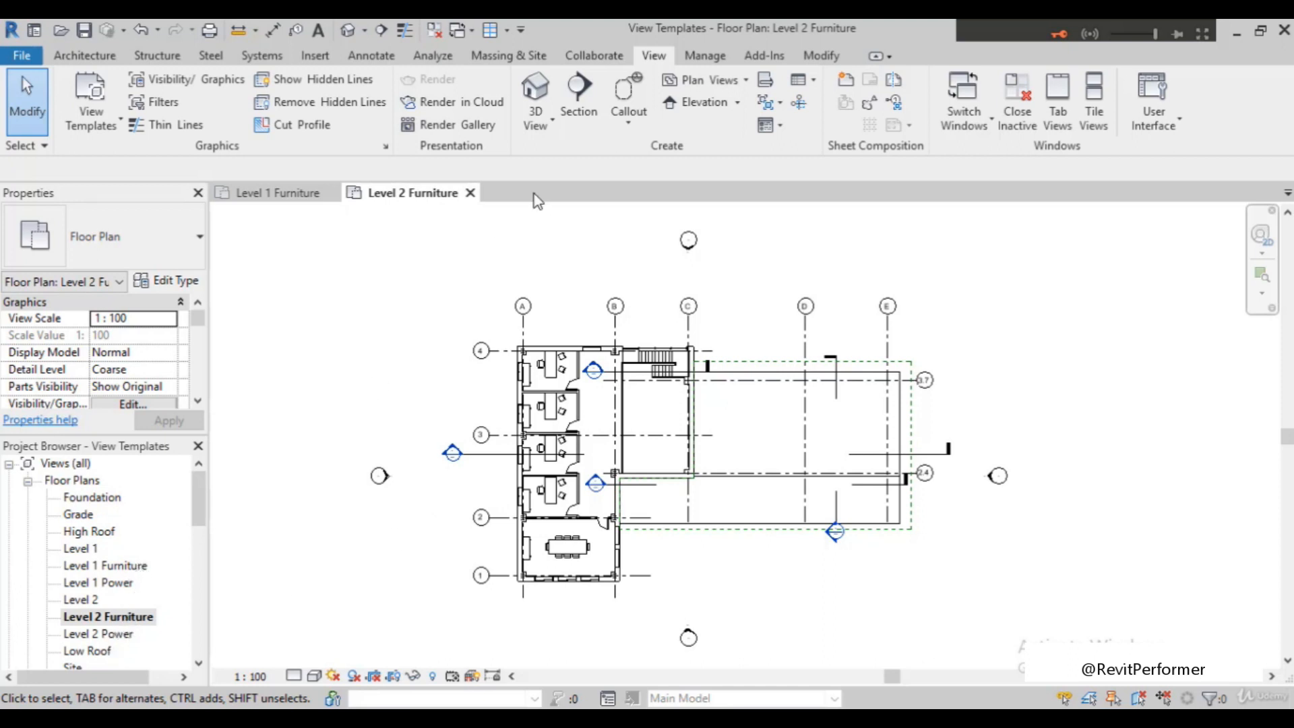
click(1093, 122)
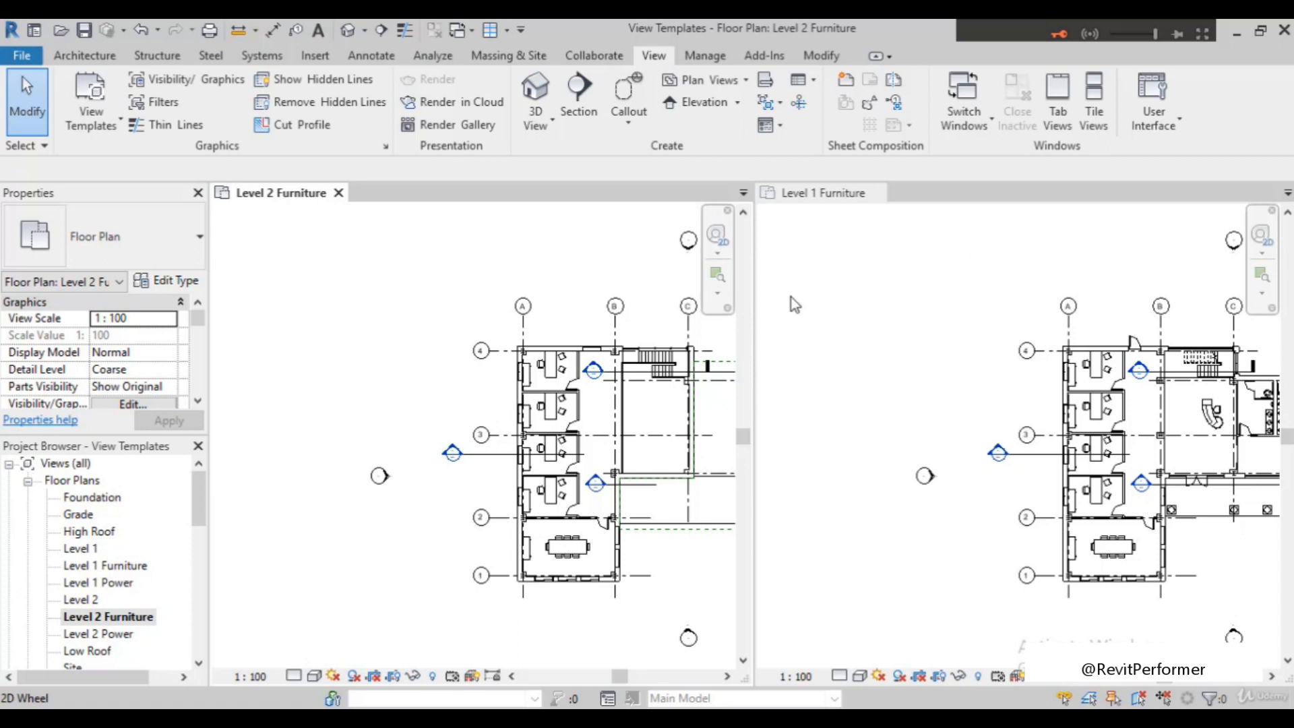
Assign the typical furniture plan view template to the Level 1 Furniture plan in its view properties
click(845, 282)
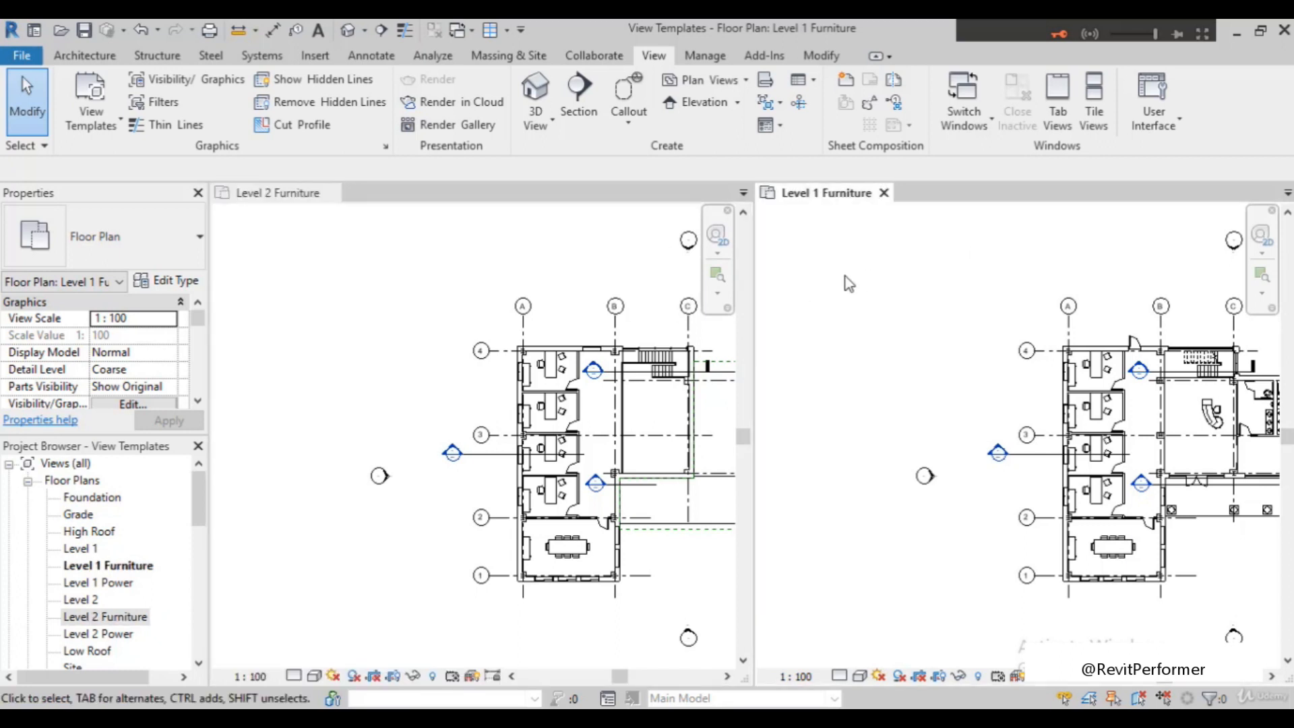
scroll(334, 373, down, 3)
scroll(335, 373, up, 1)
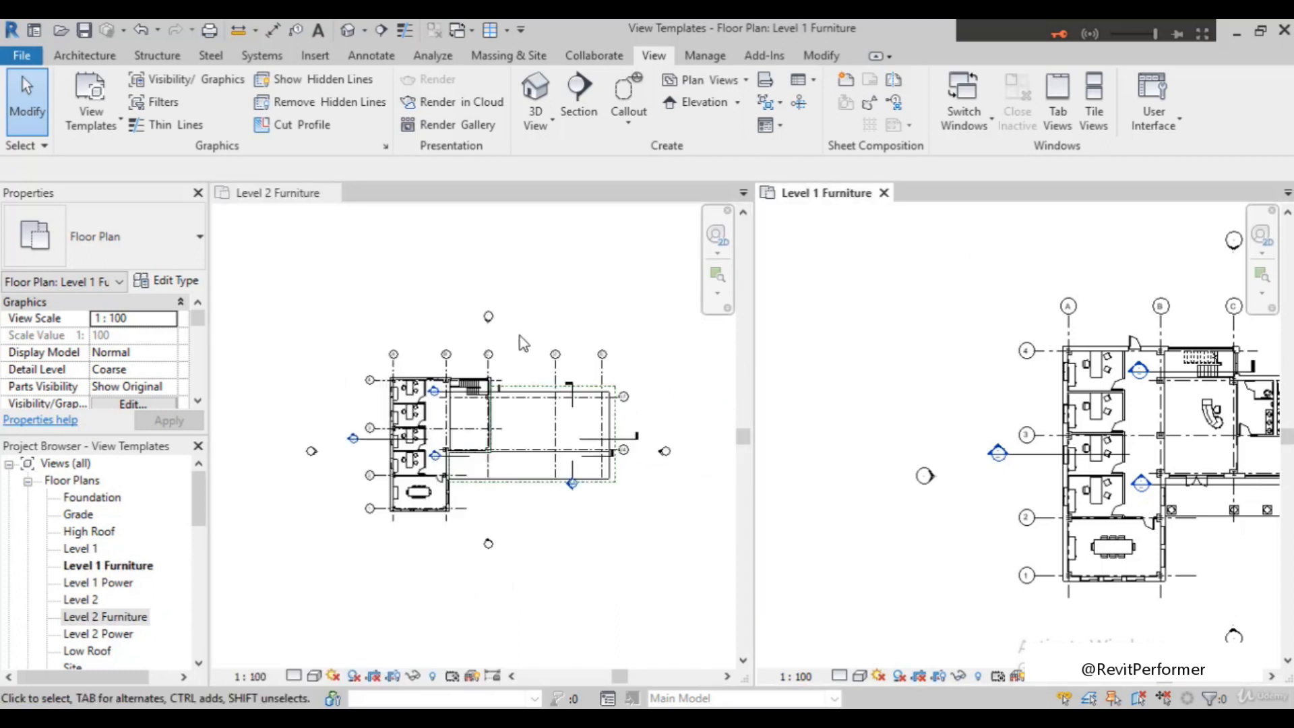
scroll(941, 313, up, 1)
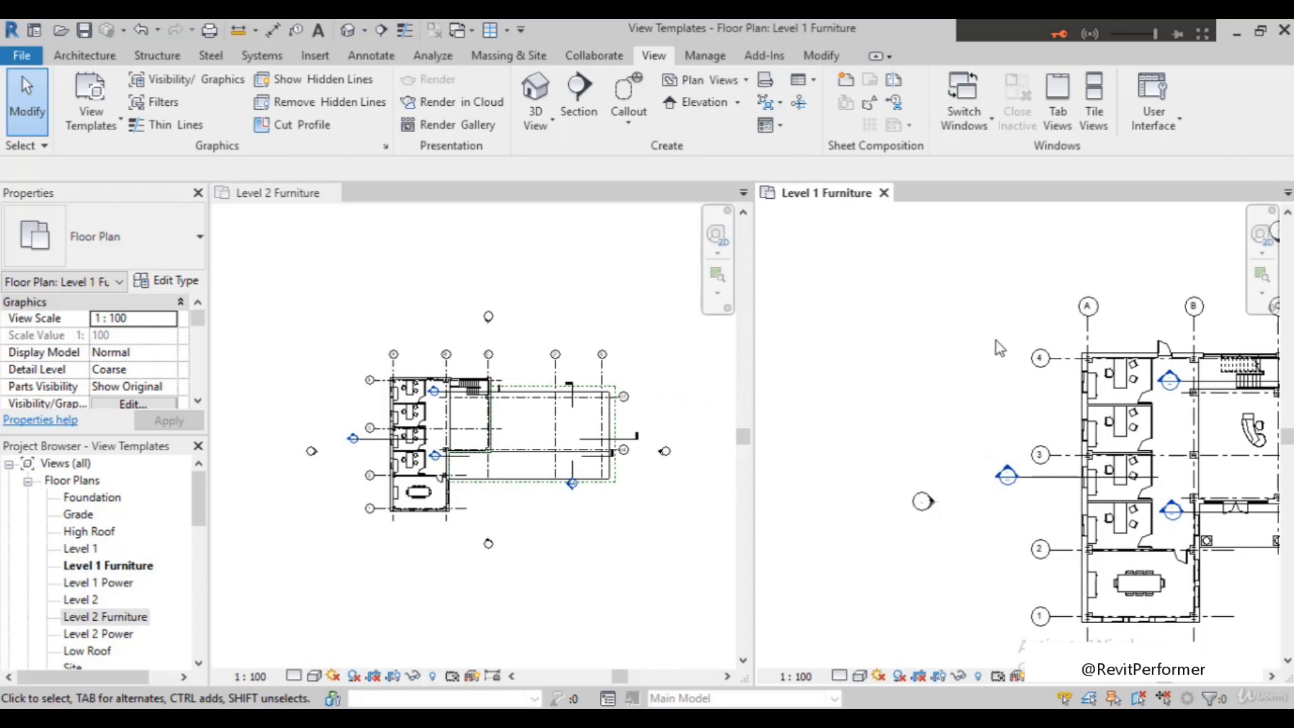
scroll(96, 362, down, 7)
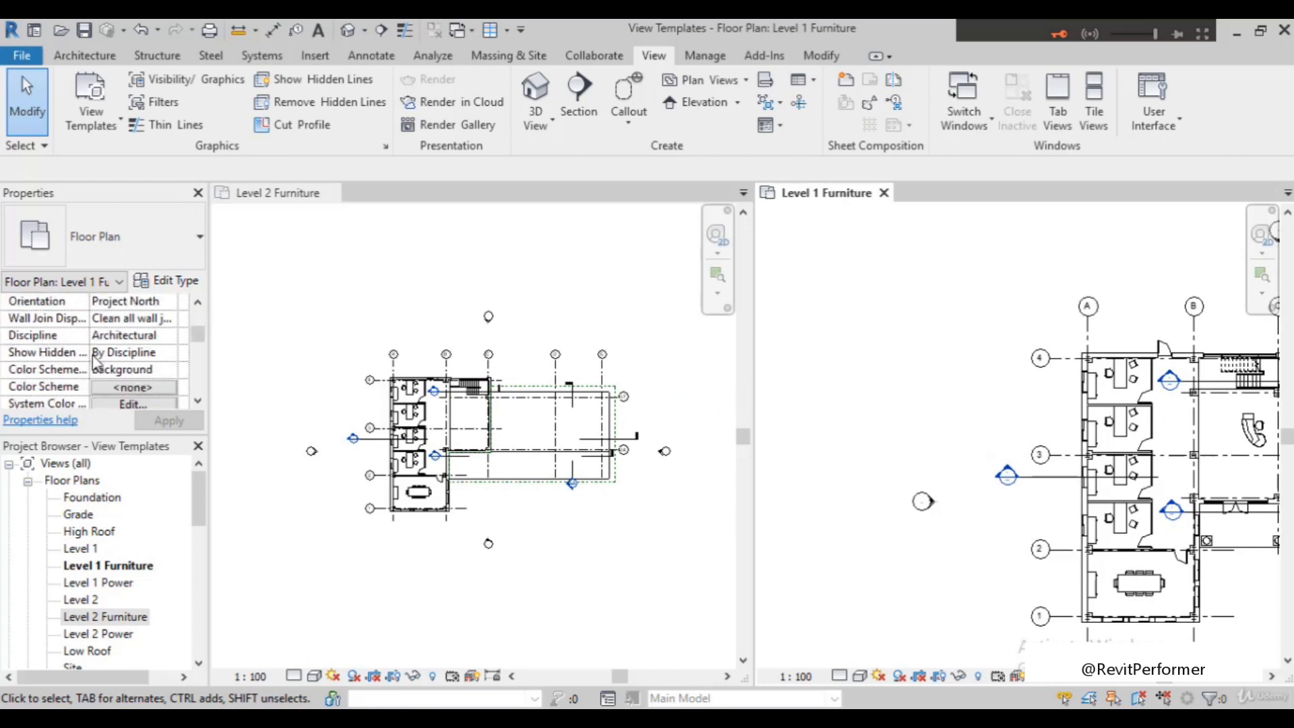
scroll(97, 362, down, 2)
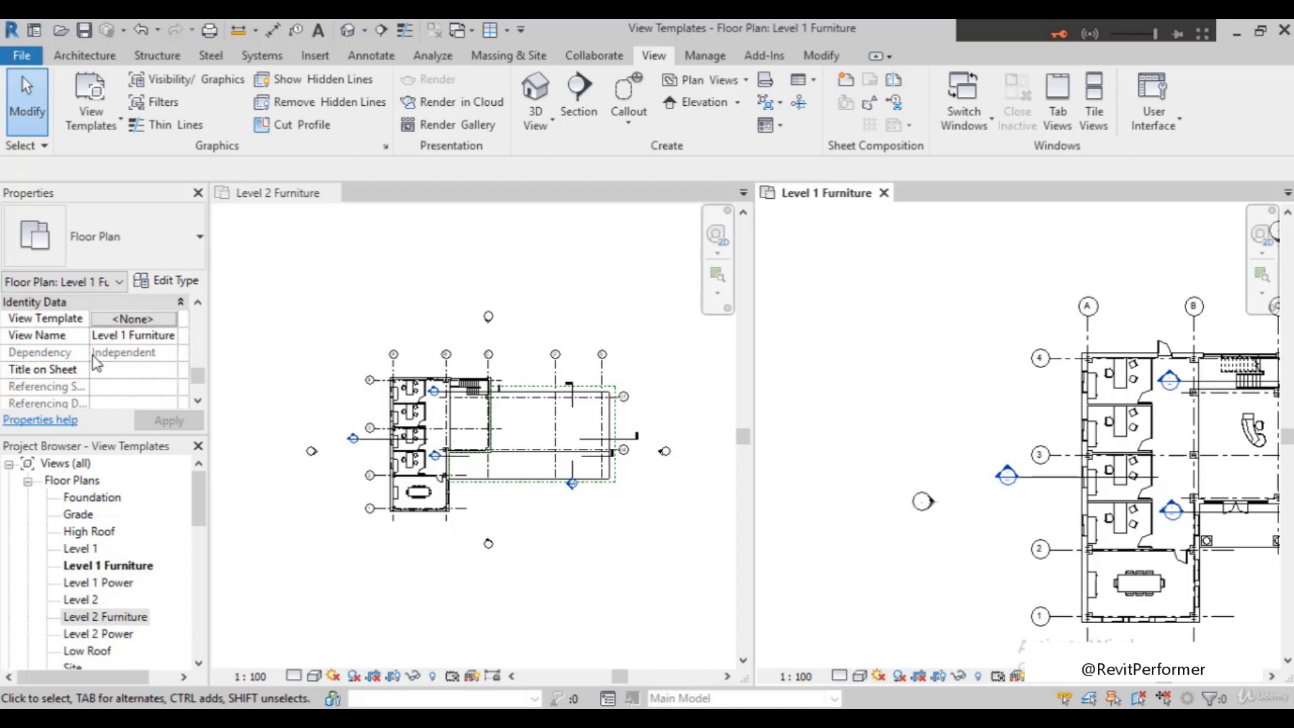
click(134, 319)
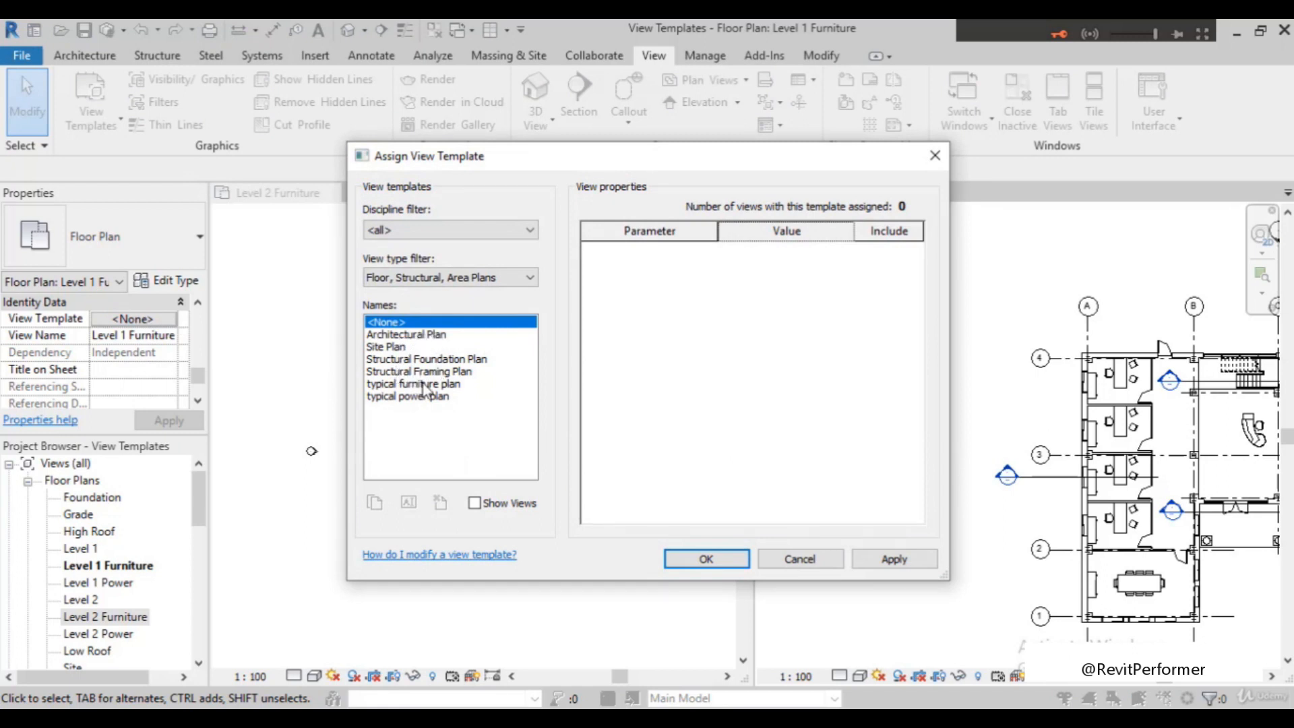
click(424, 384)
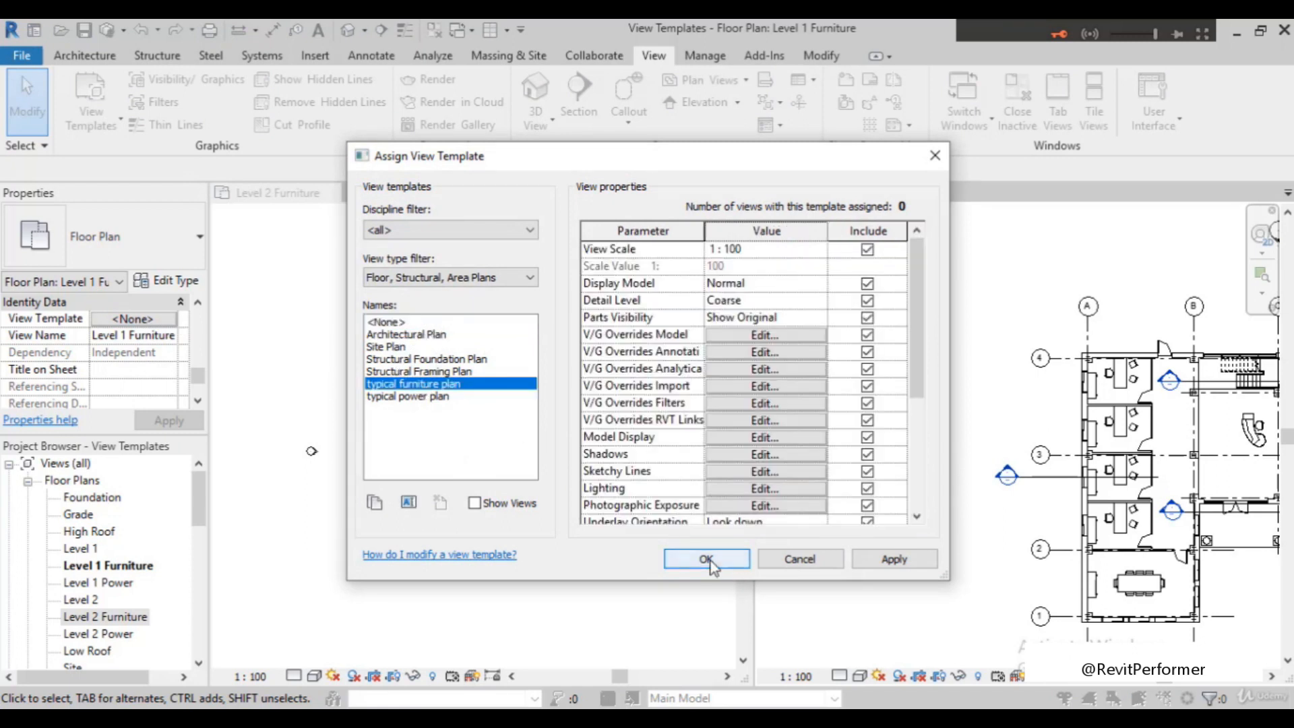
click(705, 559)
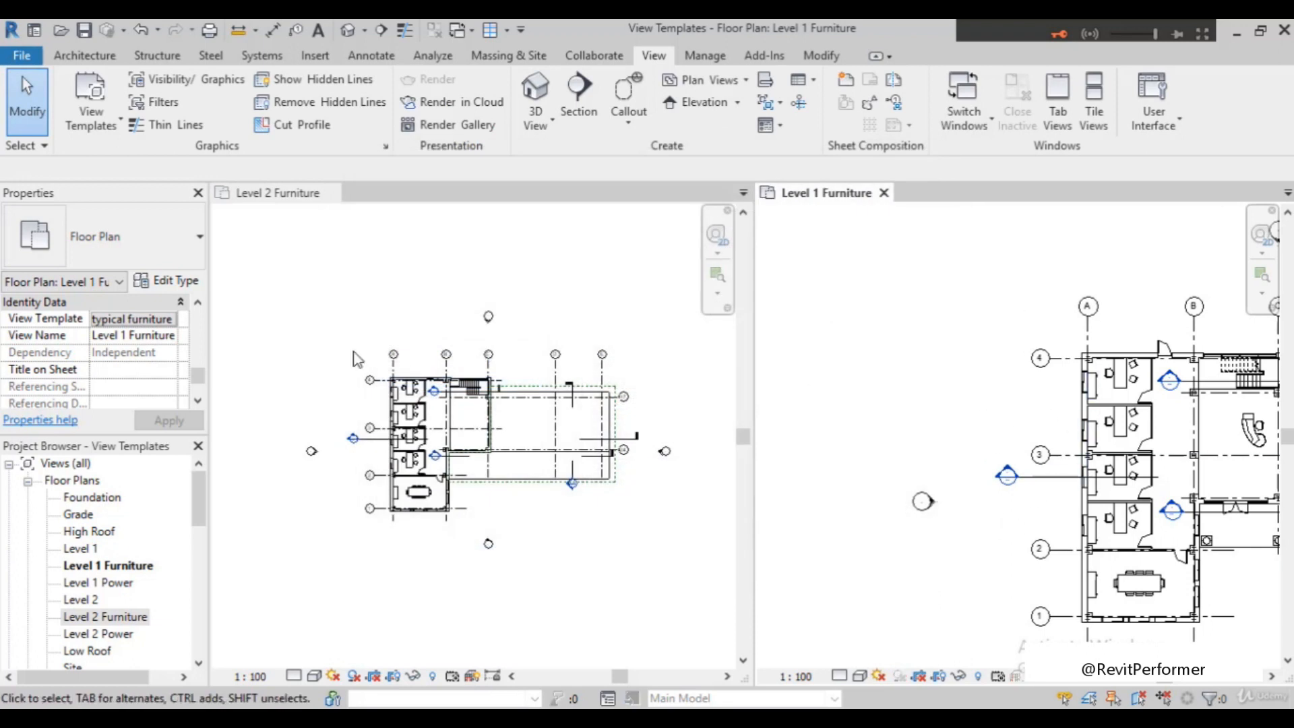
Assign the typical furniture plan view template to the Level 2 Furniture plan and compare both tiled plans
click(294, 229)
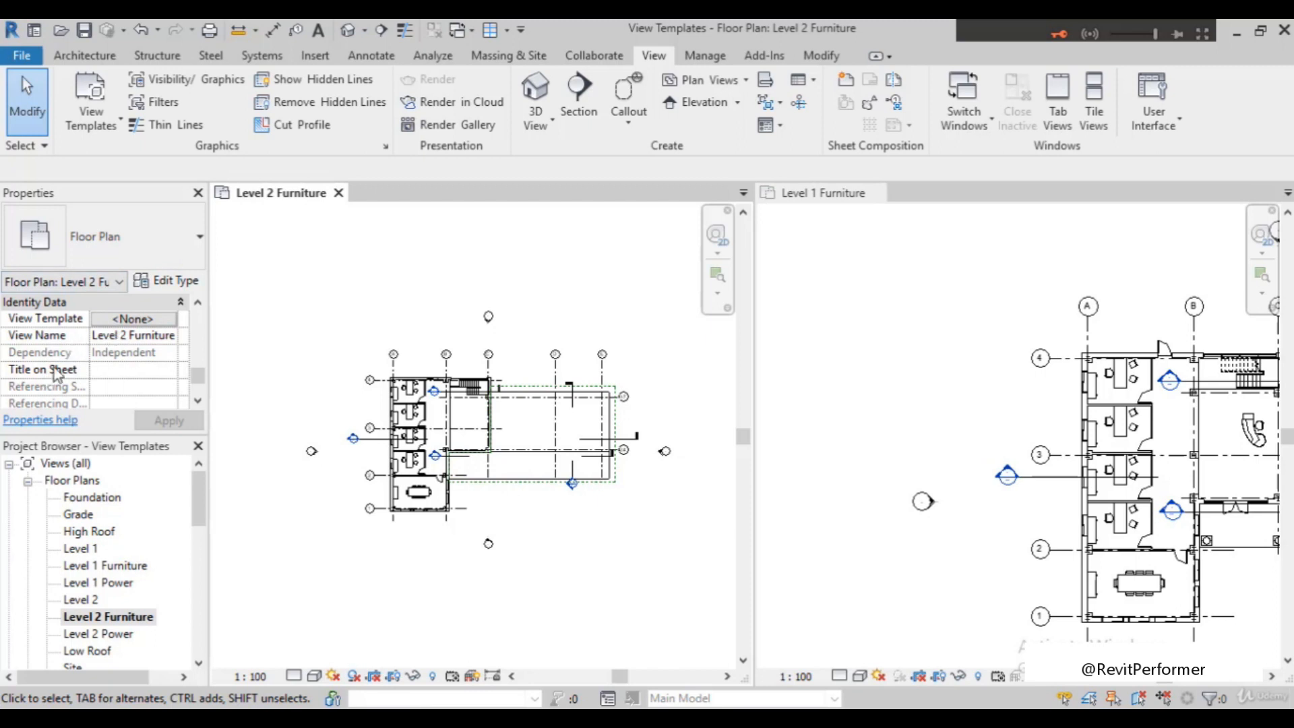
click(135, 319)
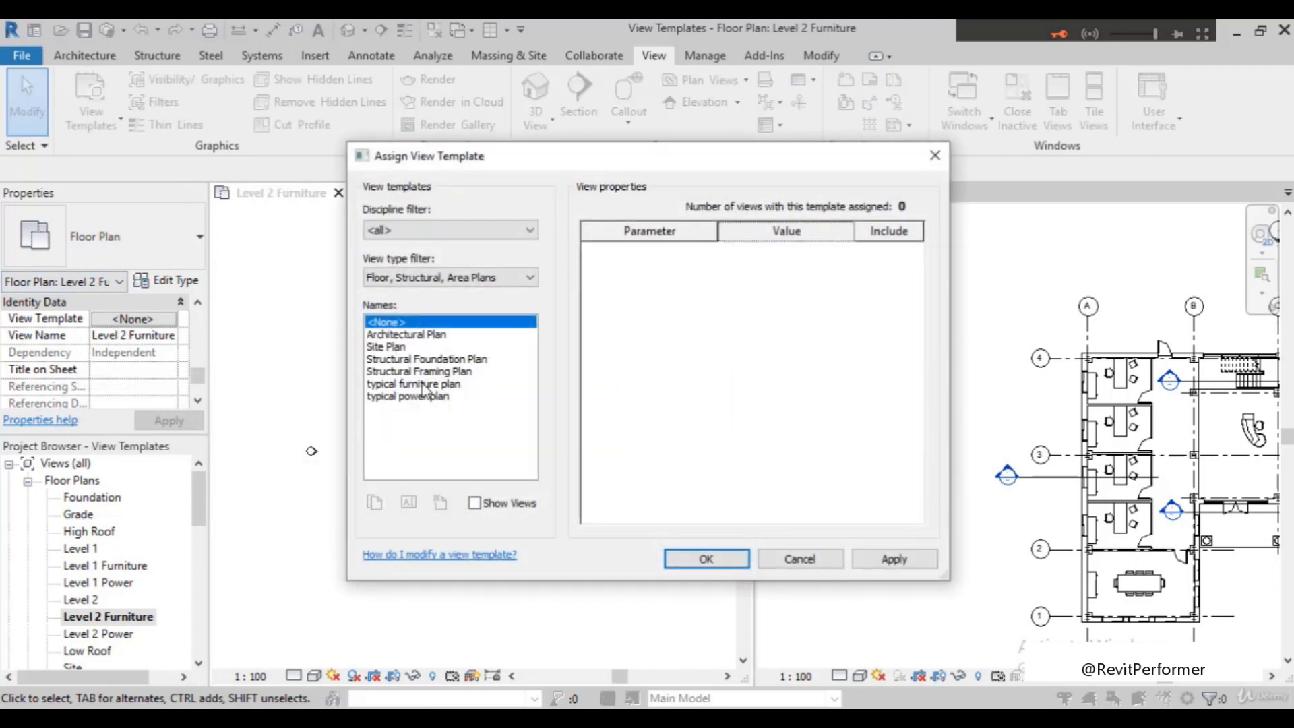
click(423, 385)
click(715, 563)
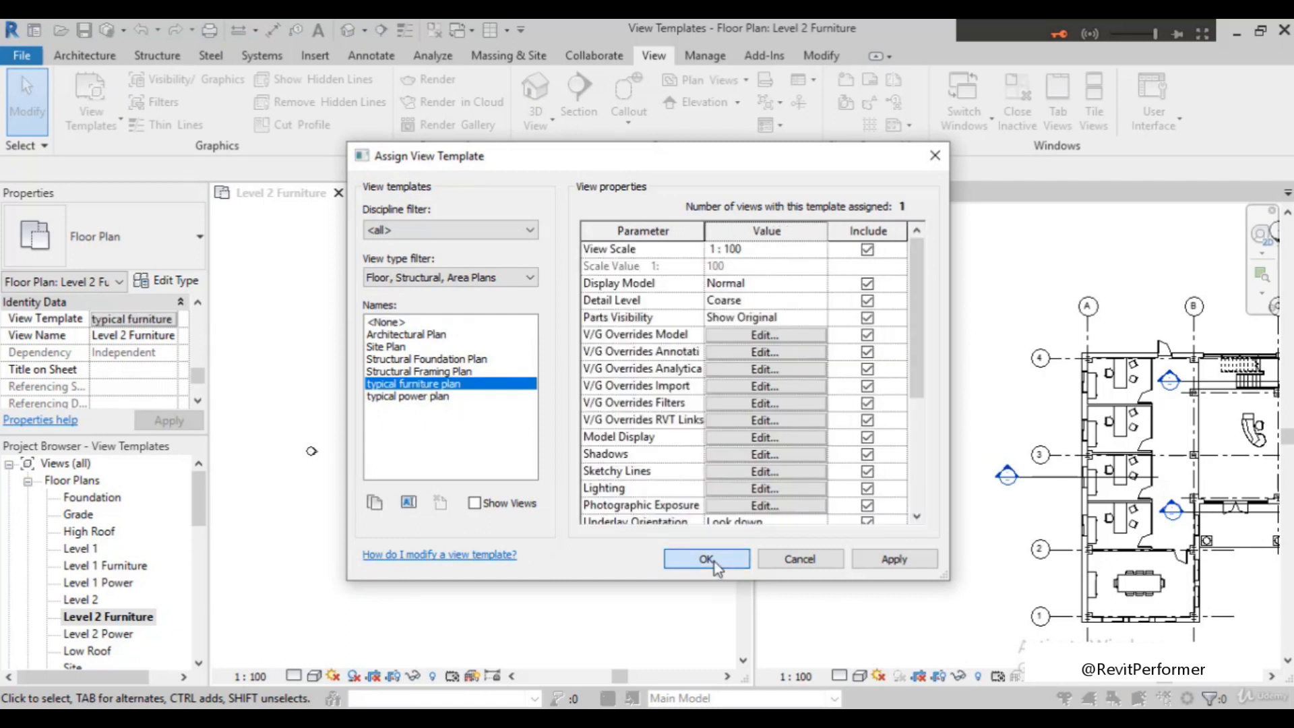
scroll(957, 415, down, 3)
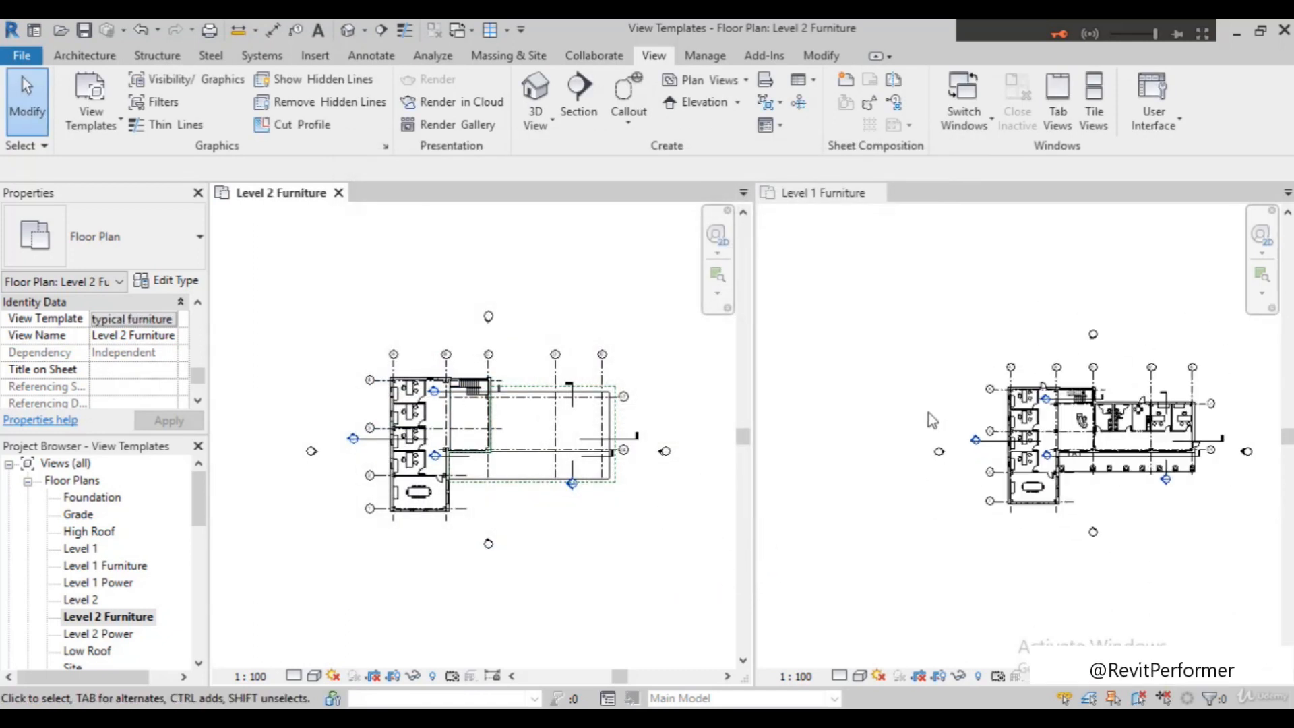
scroll(1188, 480, up, 1)
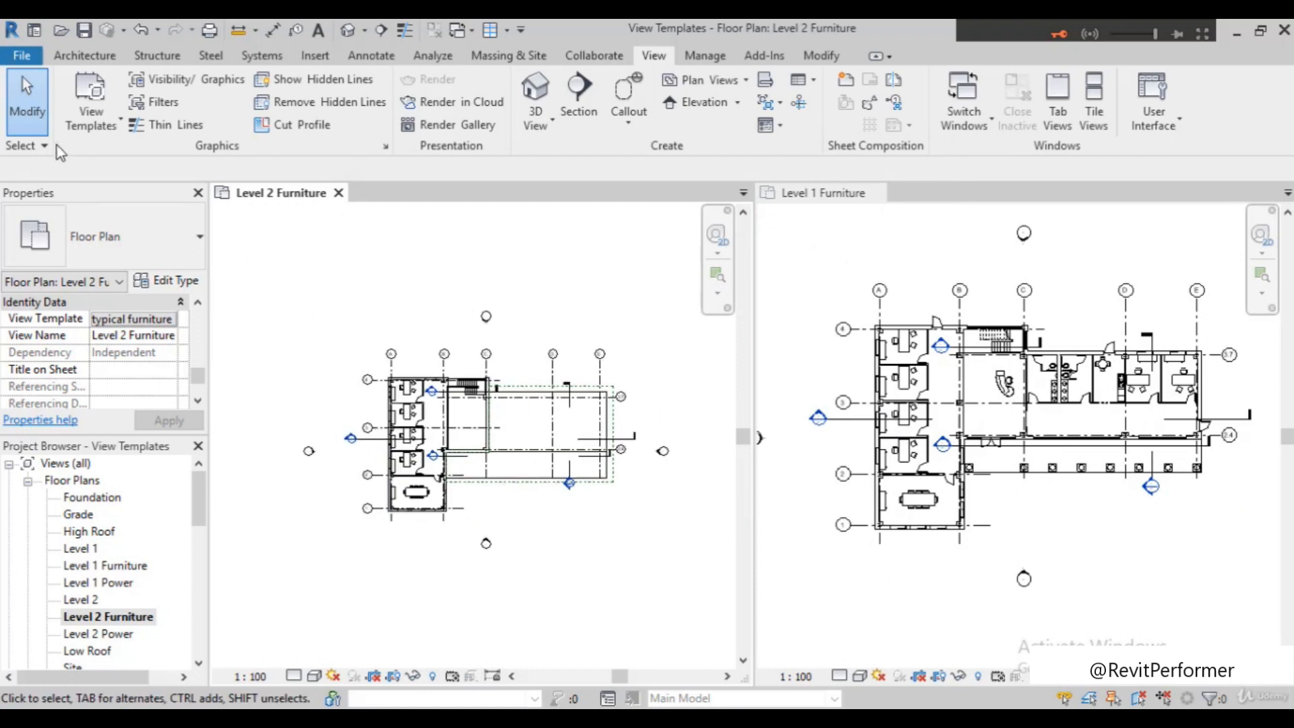
Open the model category graphic overrides of the typical furniture plan template for editing
click(102, 124)
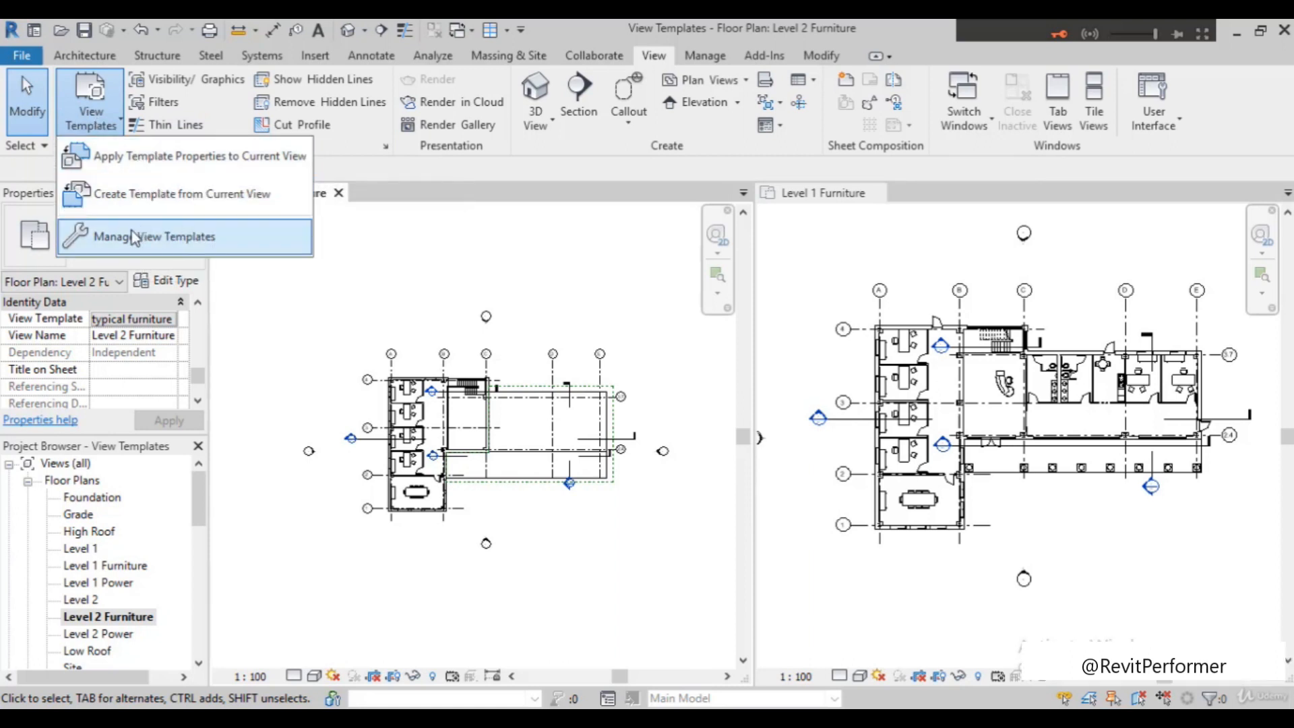
click(166, 236)
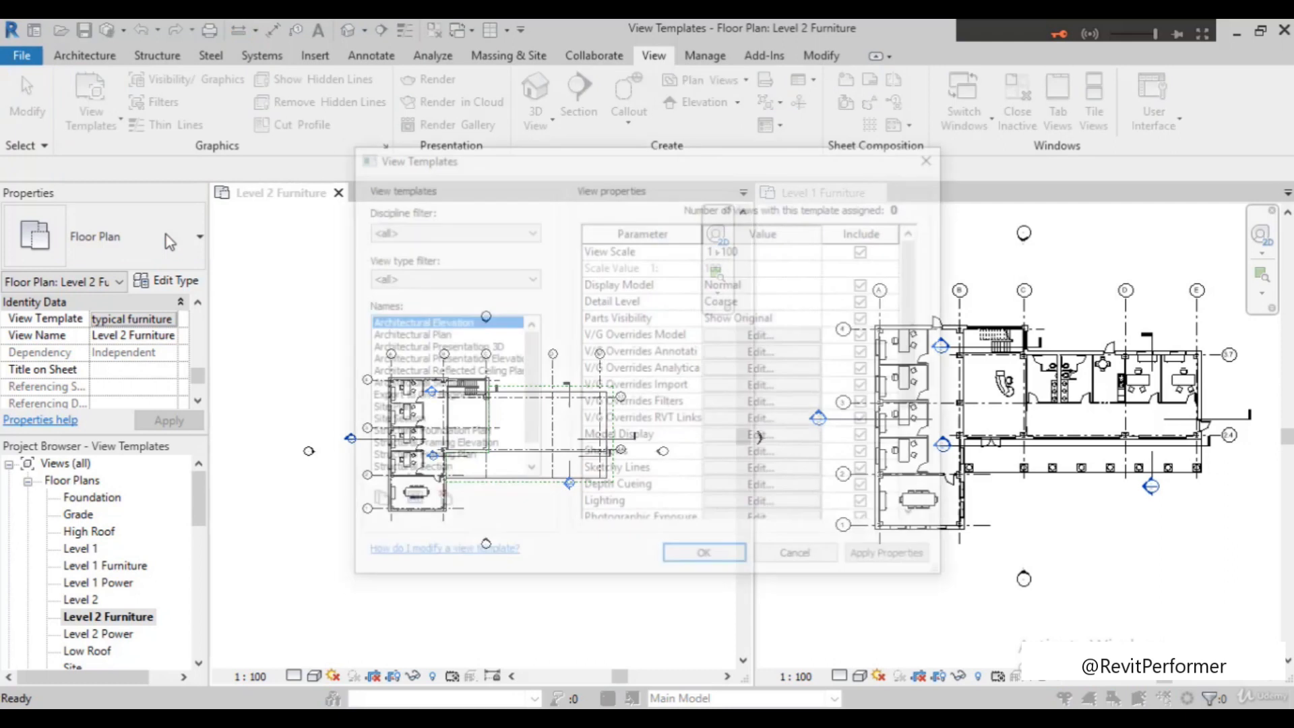
scroll(438, 425, down, 2)
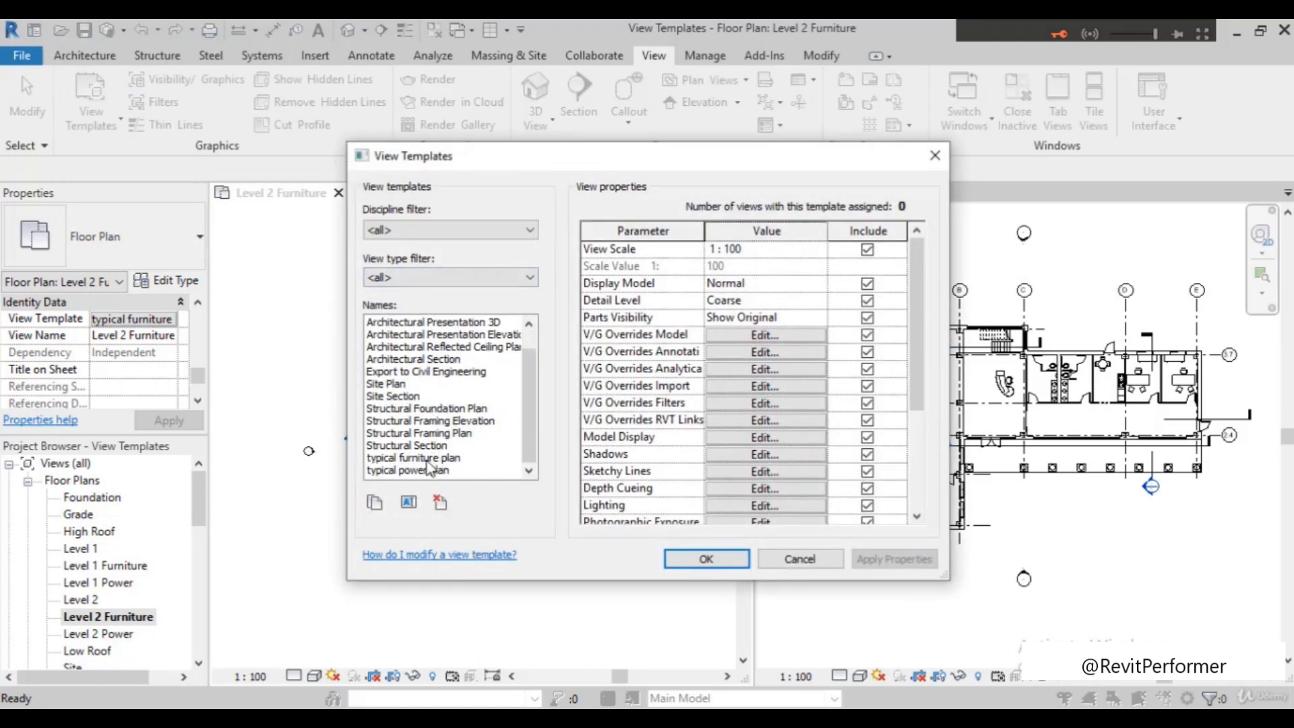
click(427, 459)
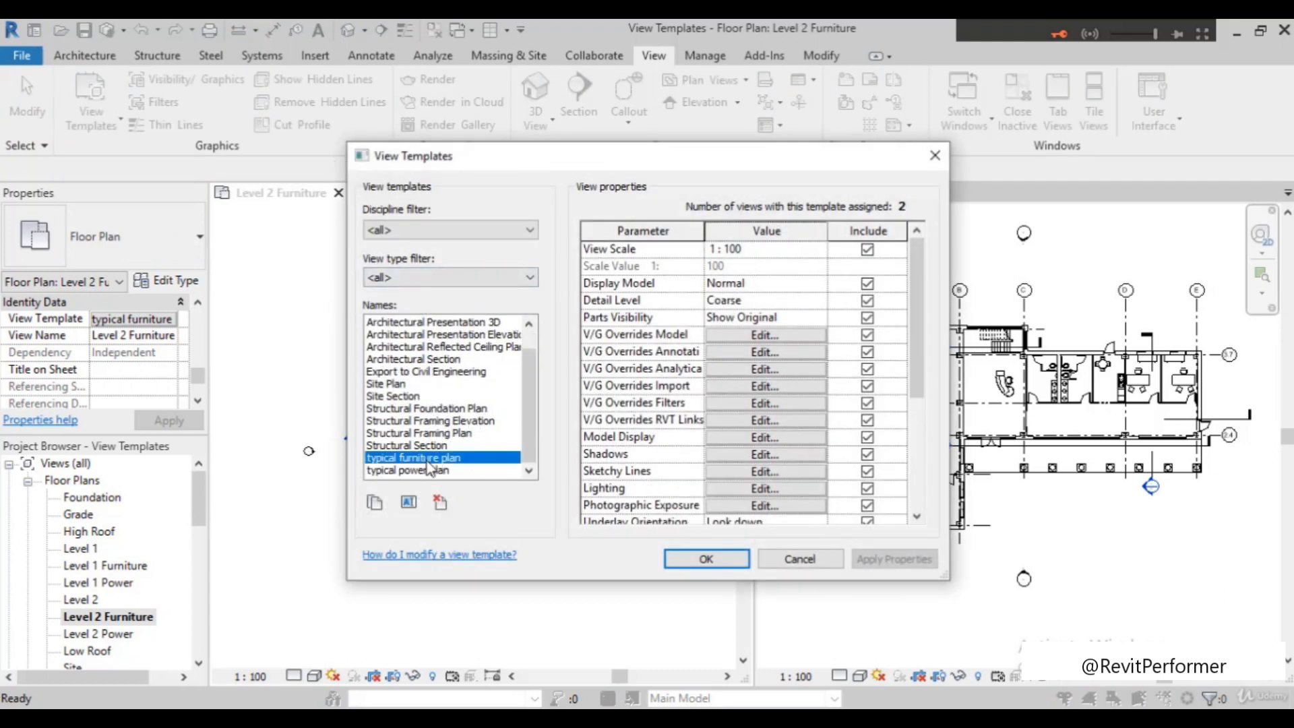
click(763, 335)
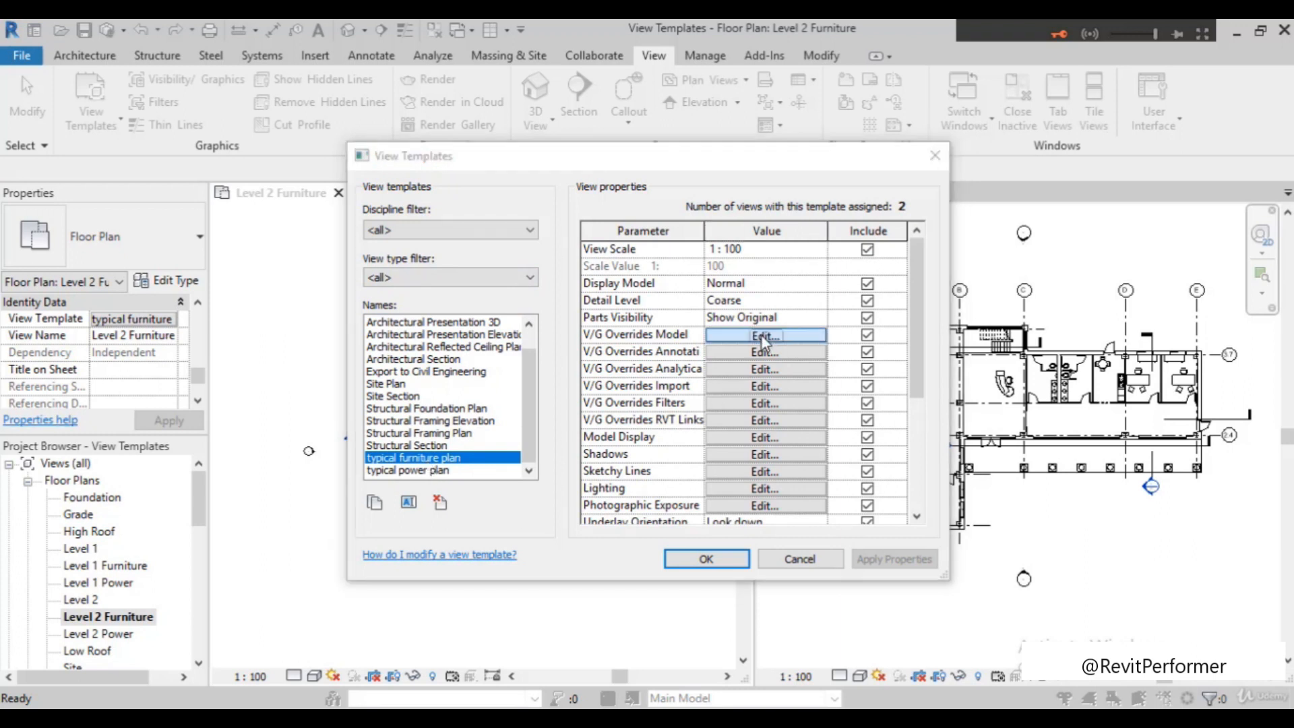
Override the Furniture category's projection surface foreground pattern with a diagonal crosshatch and save the typical furniture plan template
scroll(257, 399, down, 2)
scroll(257, 399, up, 1)
scroll(160, 358, down, 2)
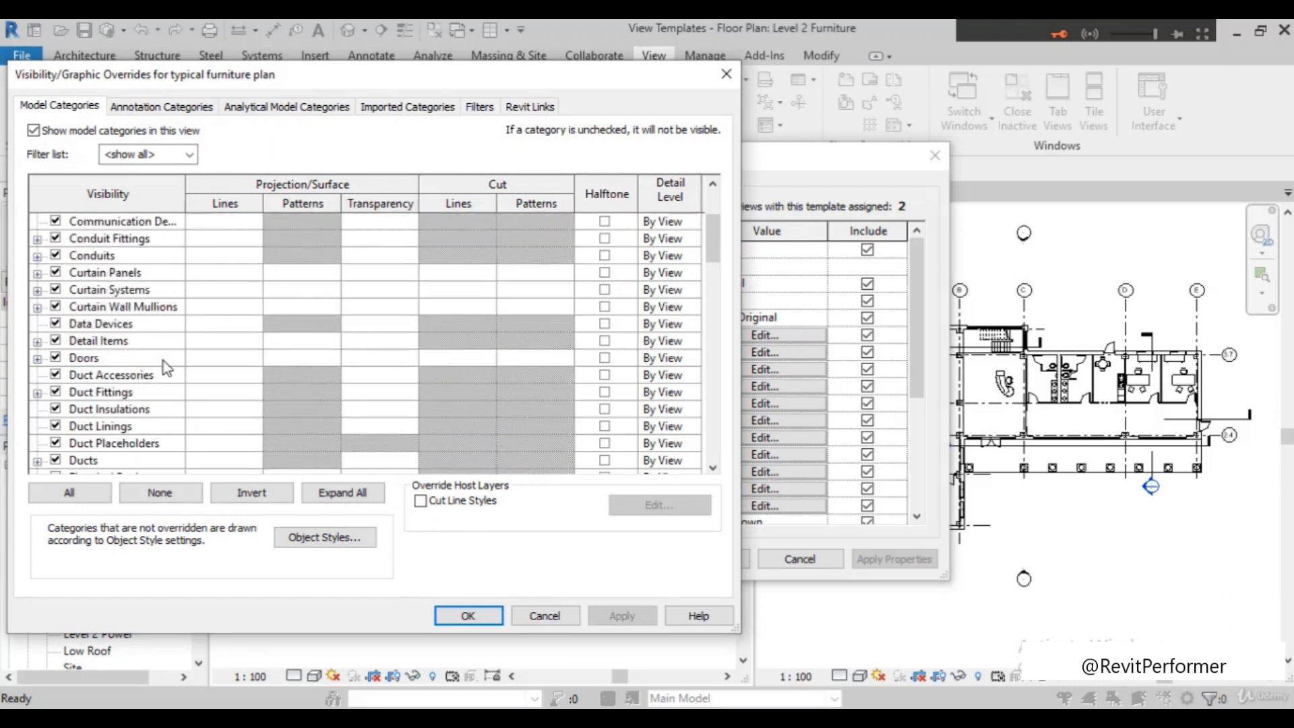
scroll(163, 362, down, 1)
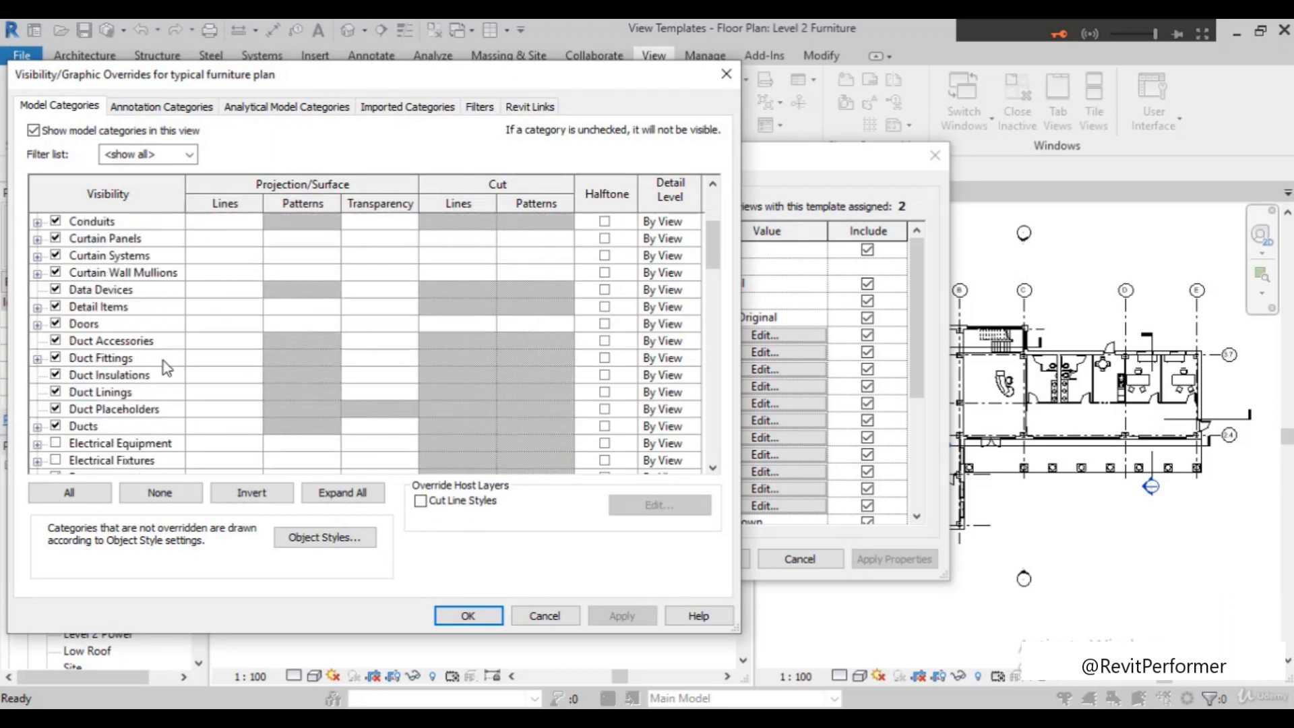
scroll(163, 361, down, 3)
scroll(163, 362, down, 1)
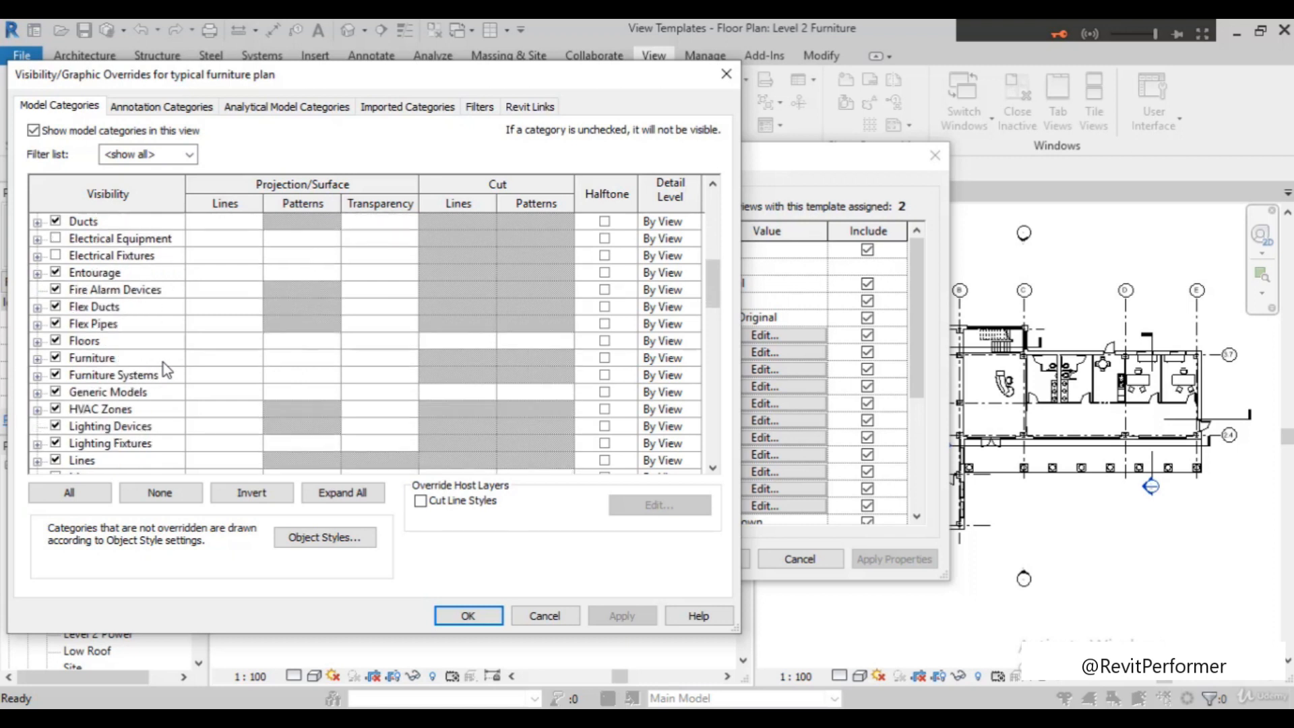
click(286, 357)
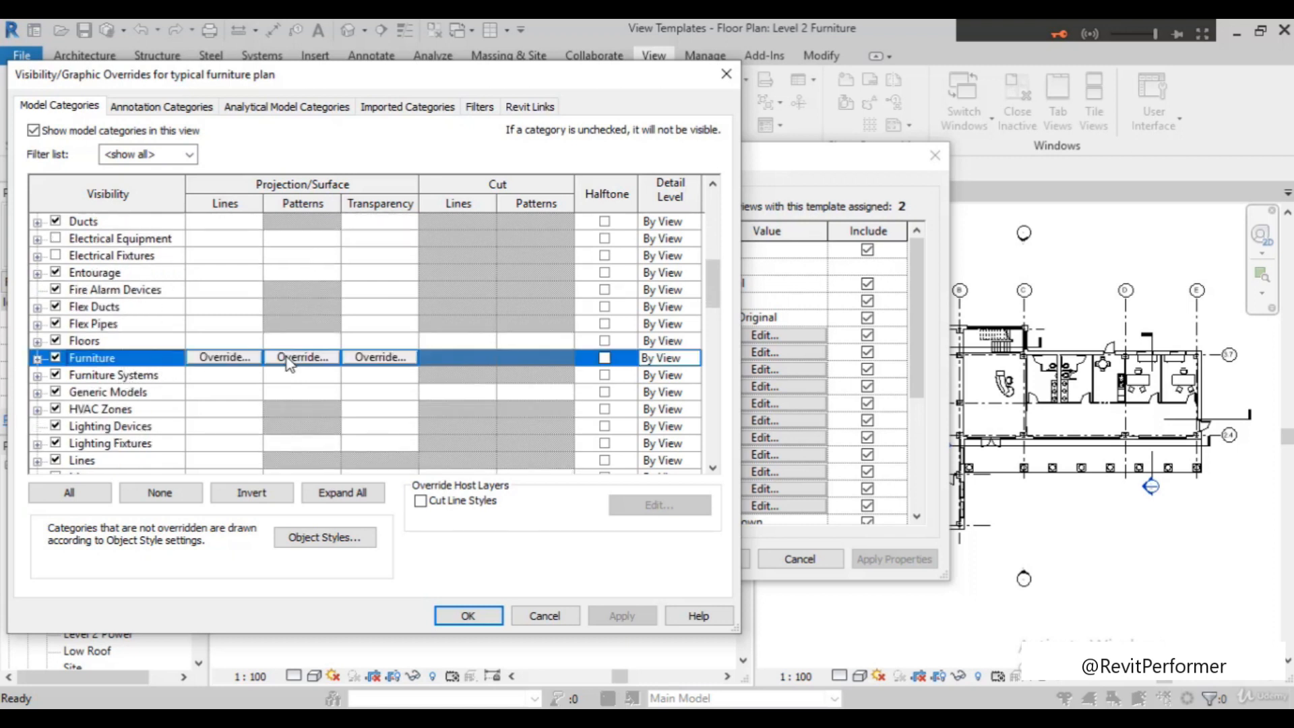
click(297, 357)
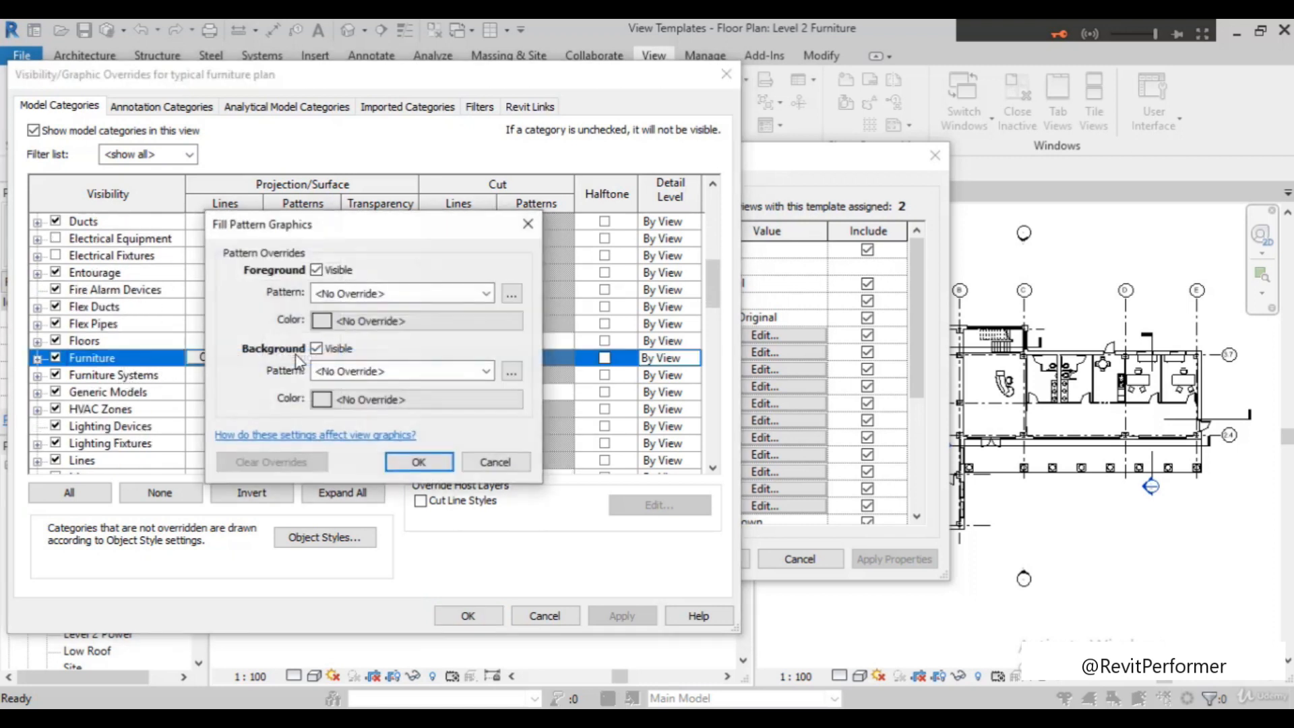
click(391, 297)
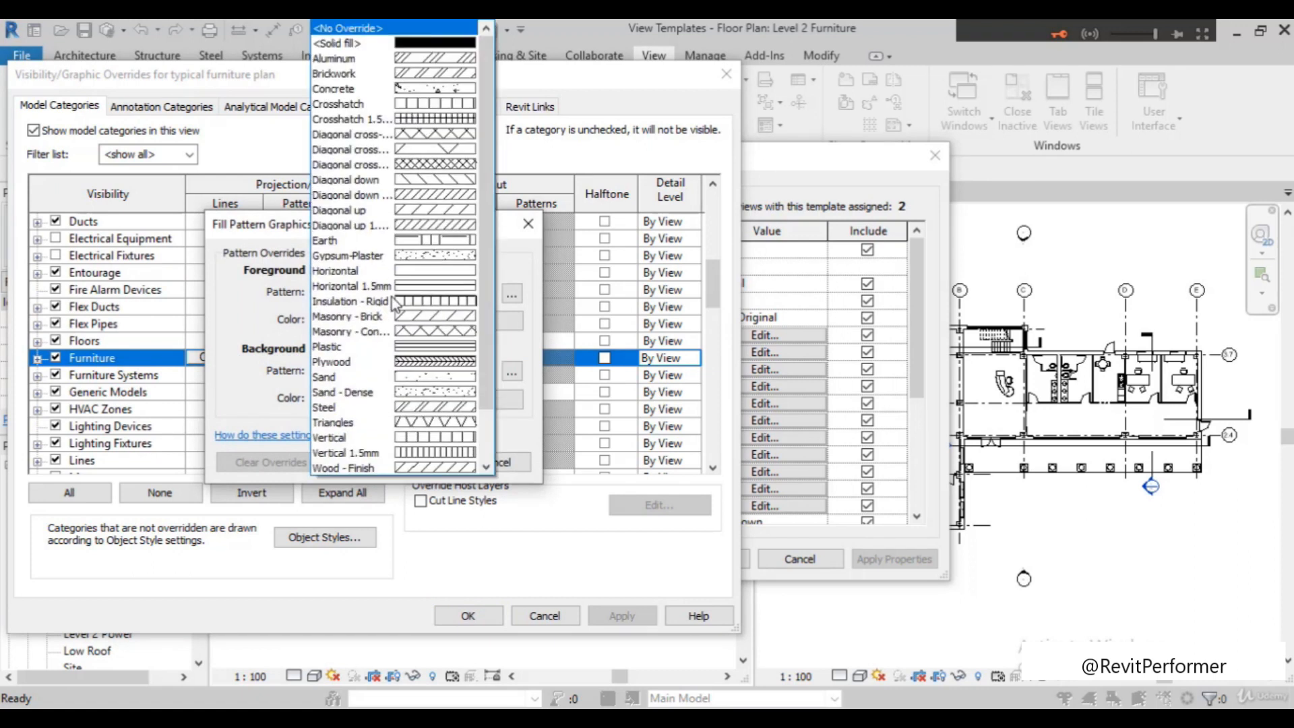
click(452, 144)
click(419, 461)
click(623, 622)
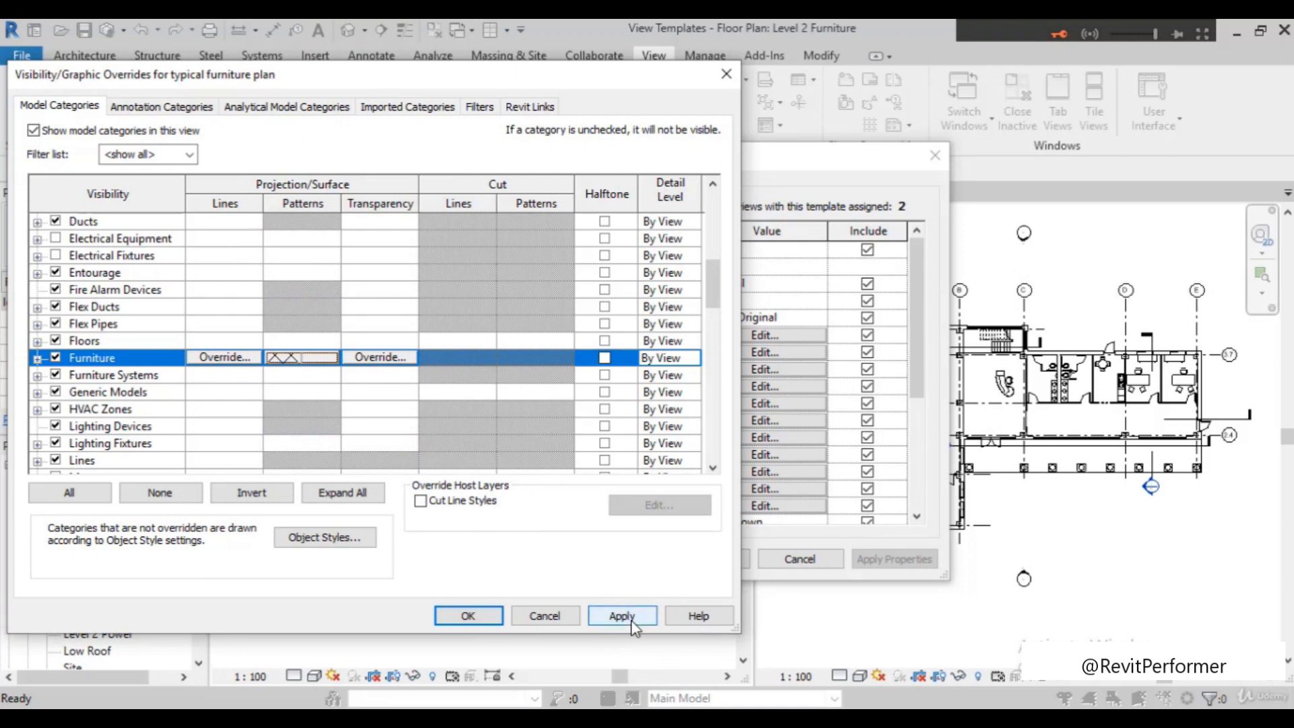
click(476, 622)
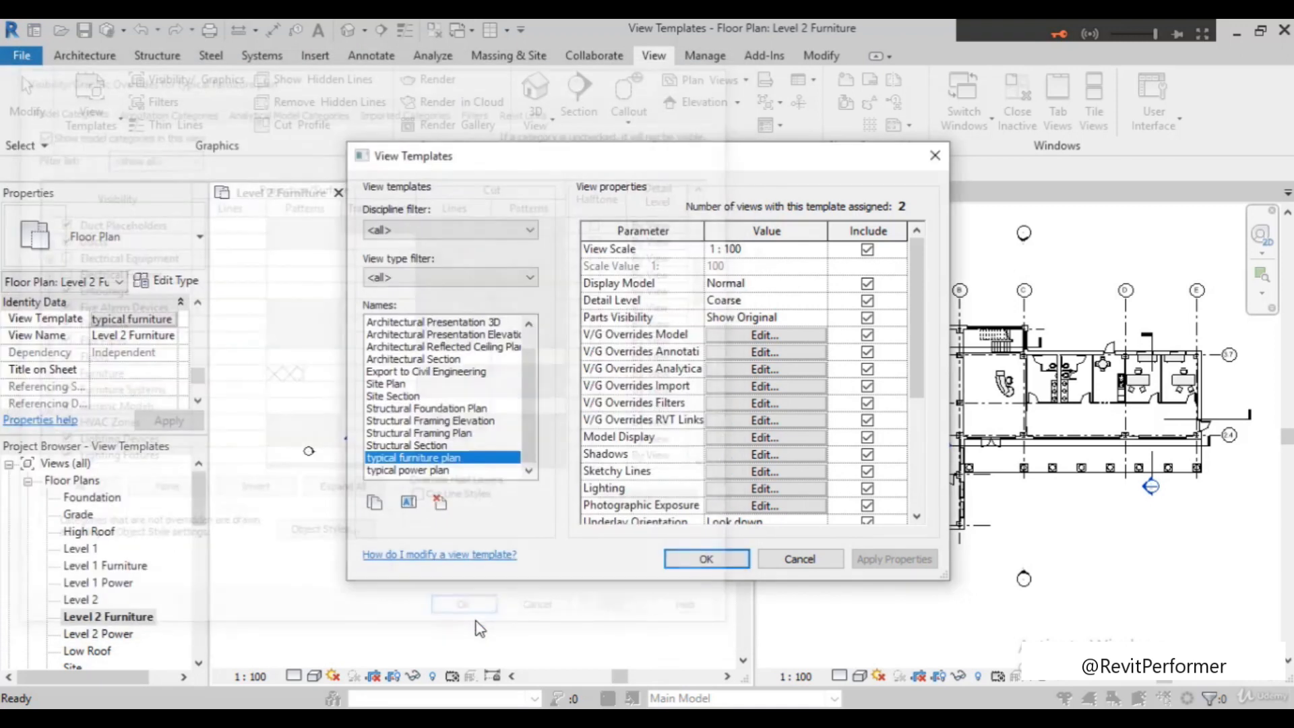
click(725, 561)
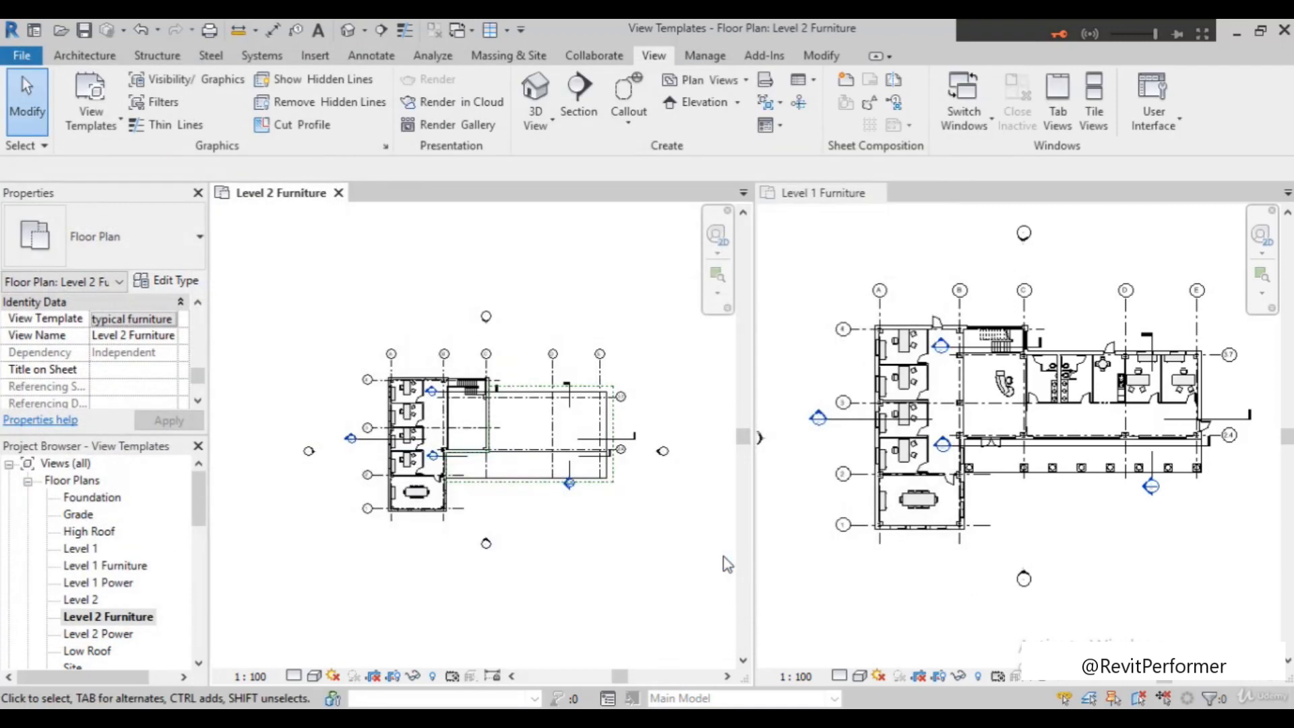
Examine the crosshatched desks and cabinets in the offices of both the Level 2 and Level 1 Furniture plans
scroll(428, 472, up, 3)
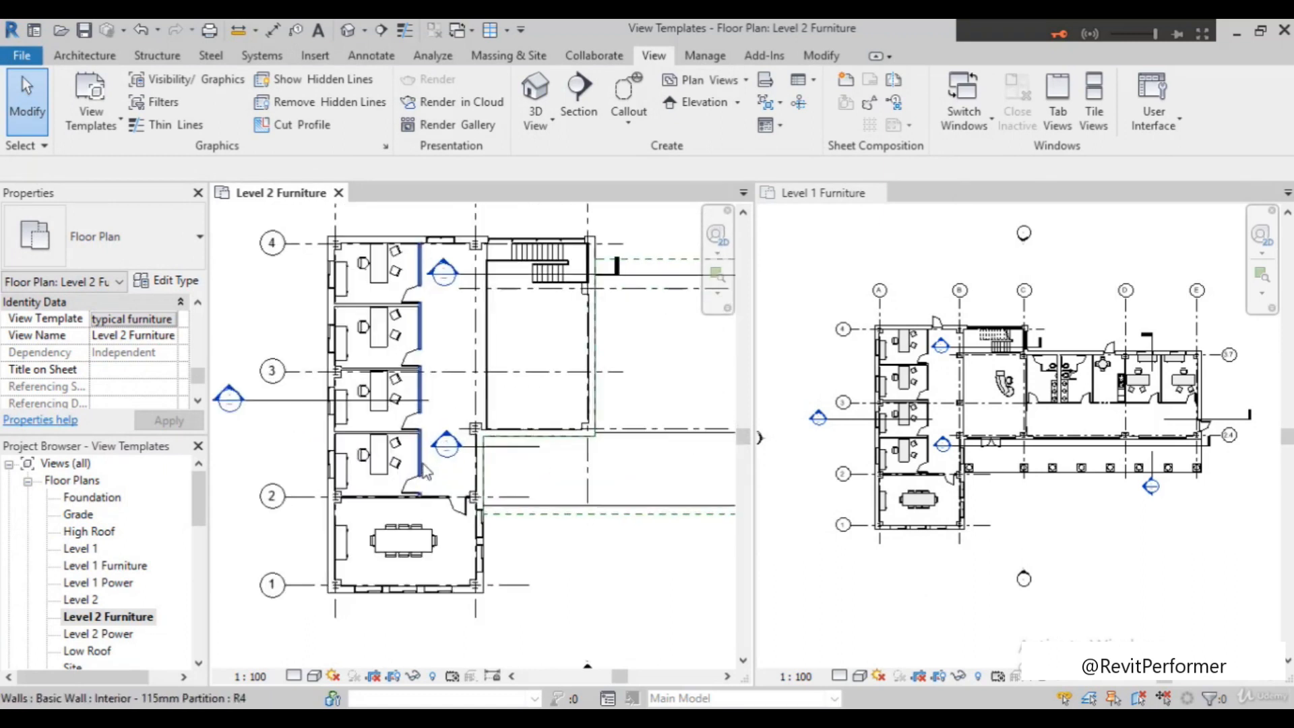
scroll(404, 476, up, 2)
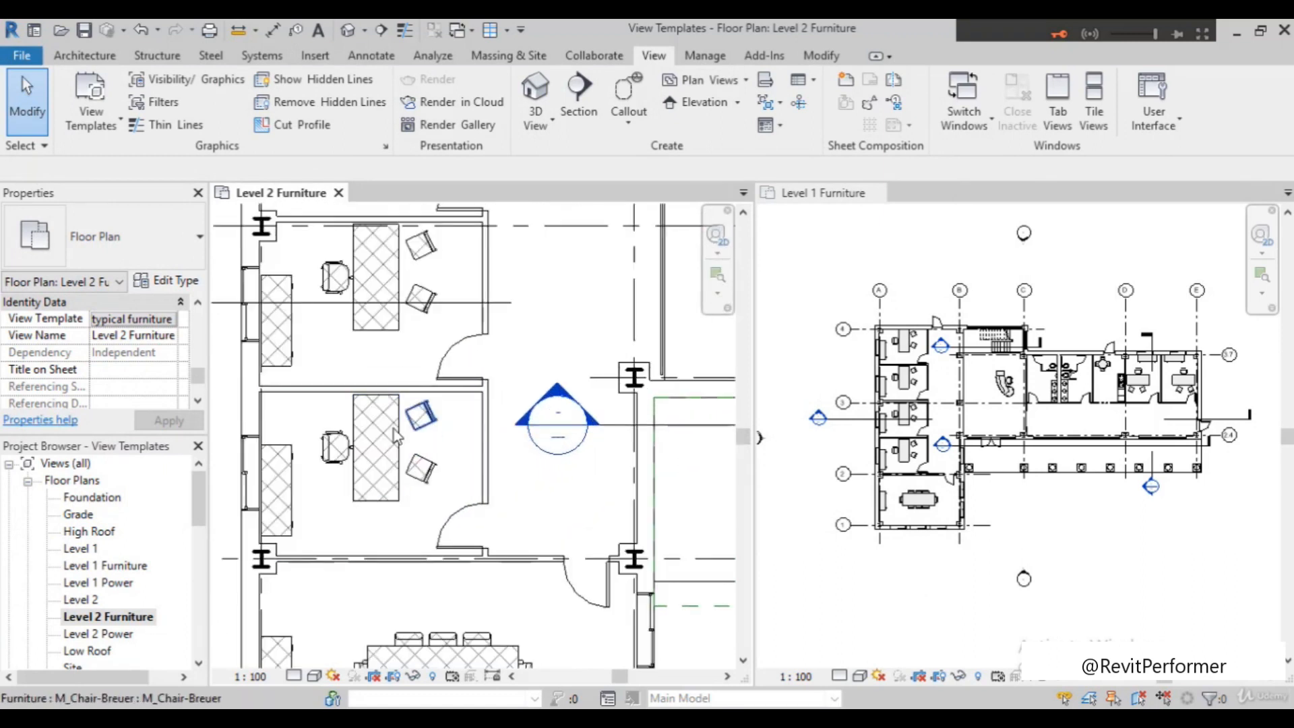
scroll(965, 429, up, 5)
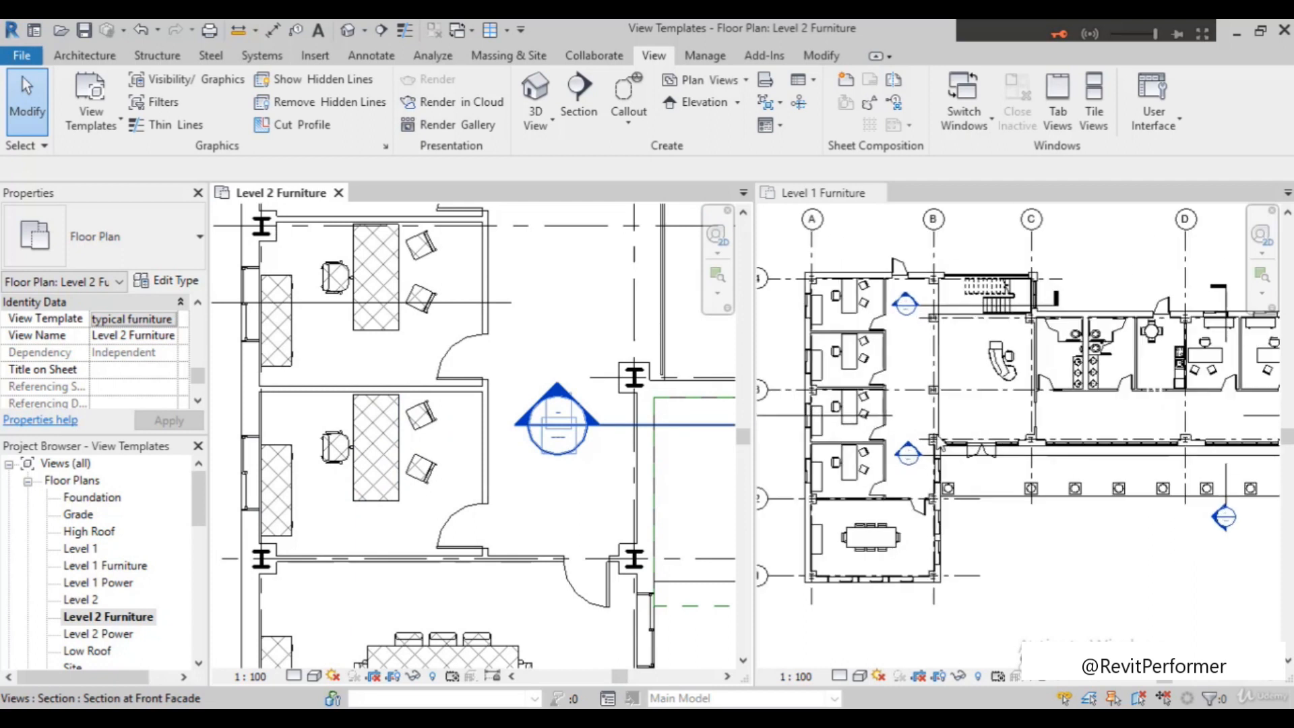
scroll(785, 413, up, 4)
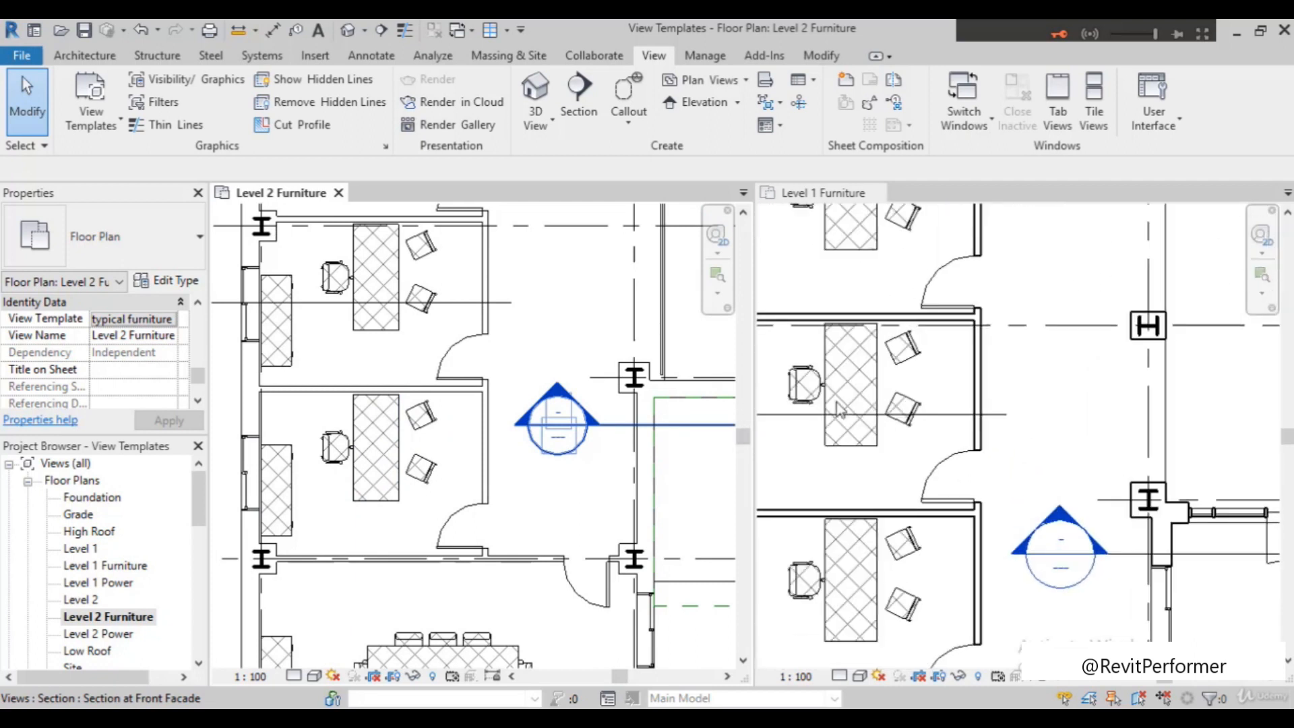
scroll(907, 434, down, 2)
scroll(885, 431, up, 4)
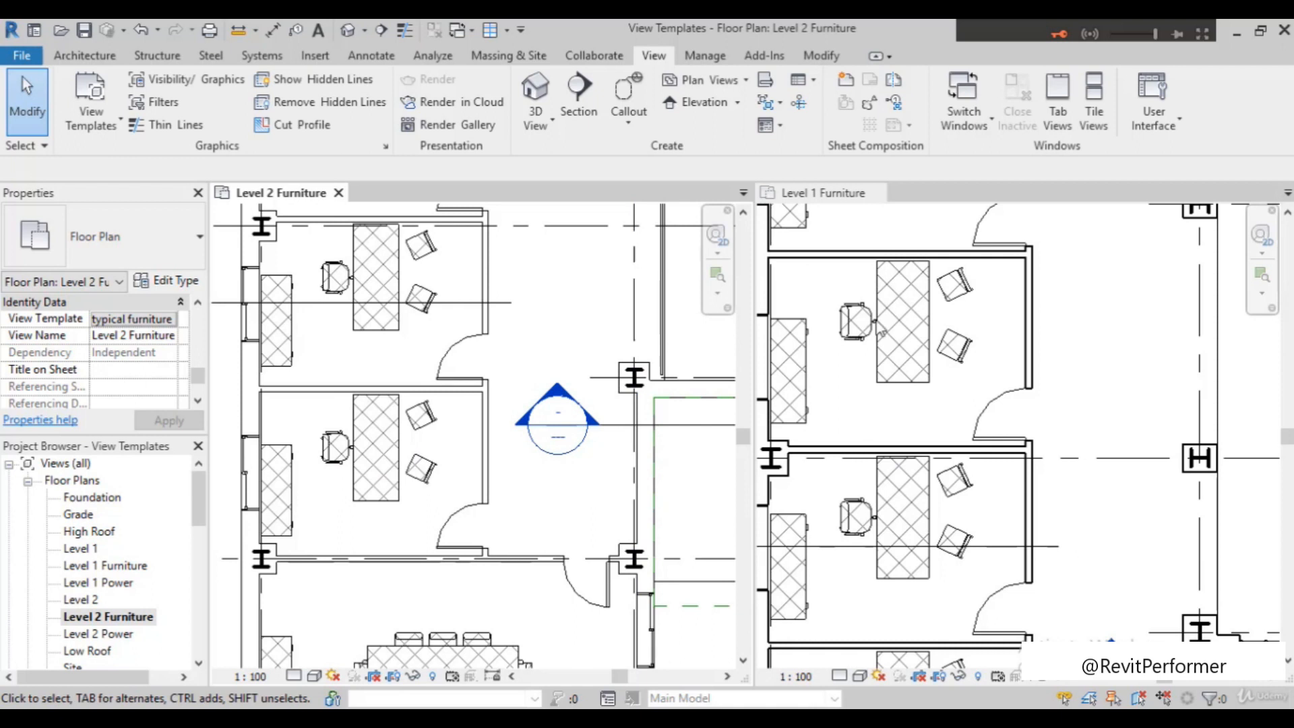
scroll(895, 399, down, 1)
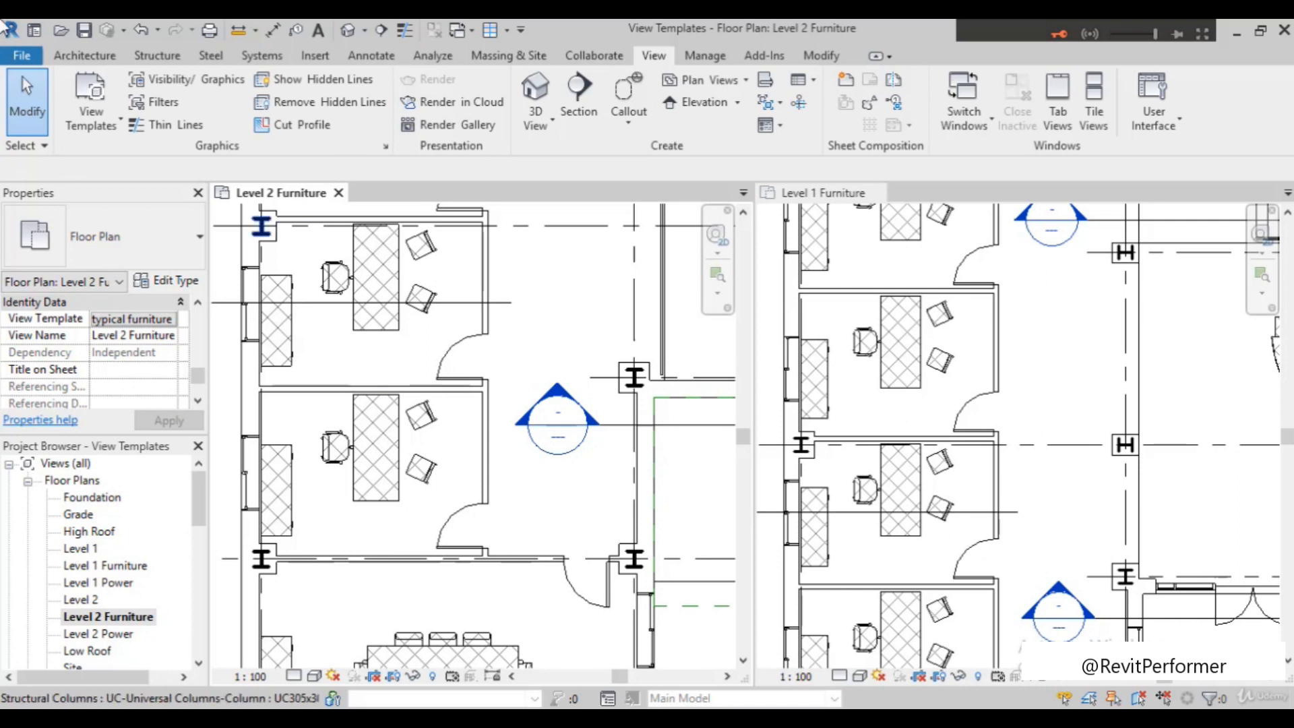
click(86, 105)
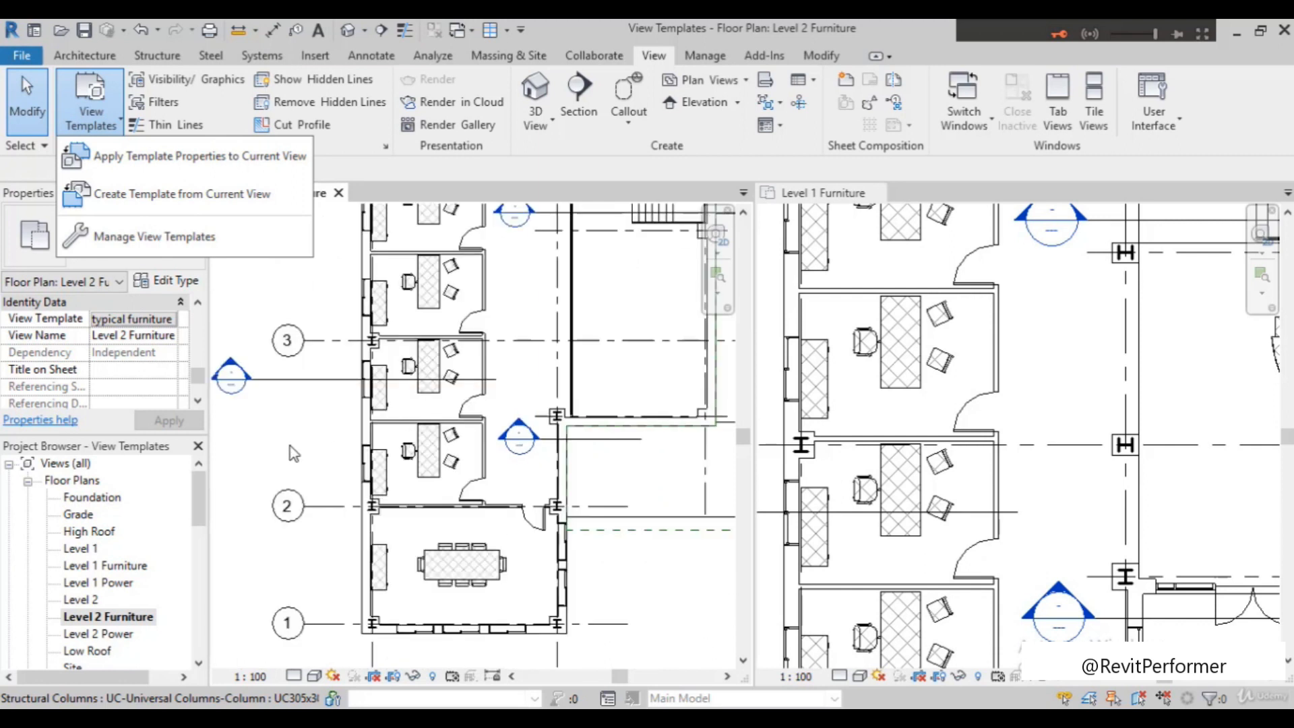
click(291, 452)
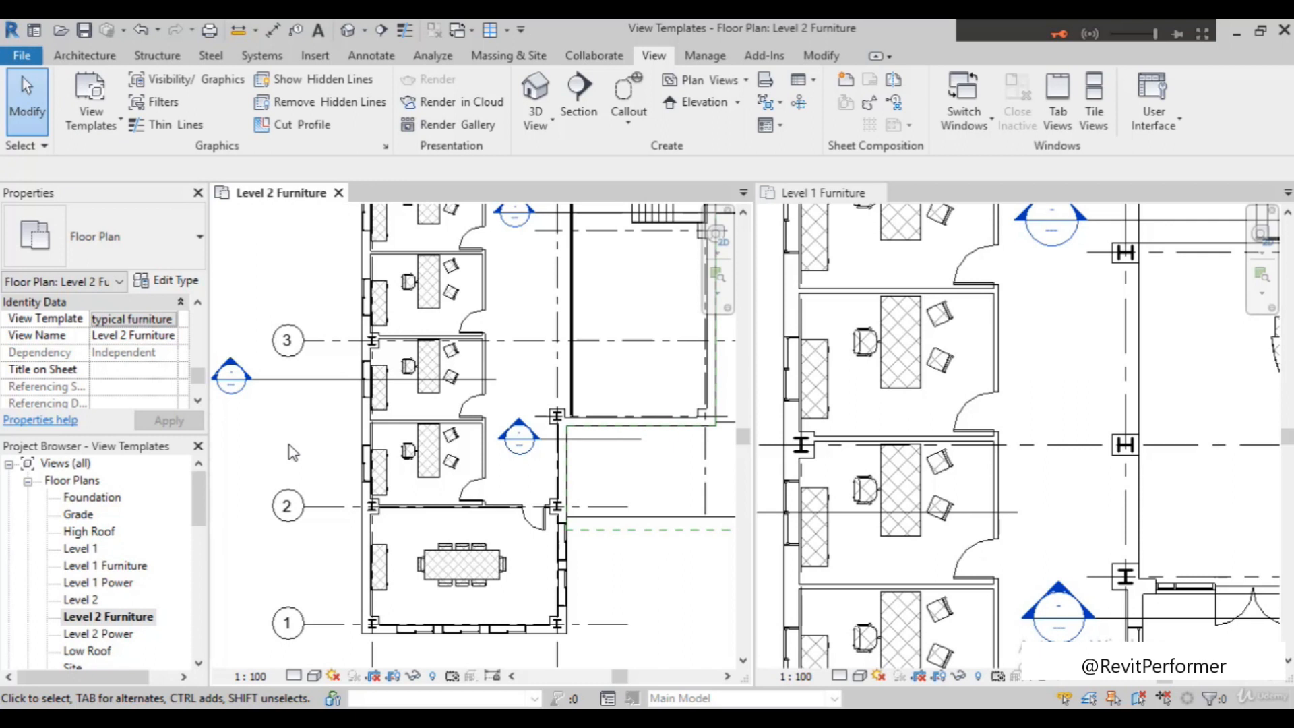
scroll(471, 488, down, 3)
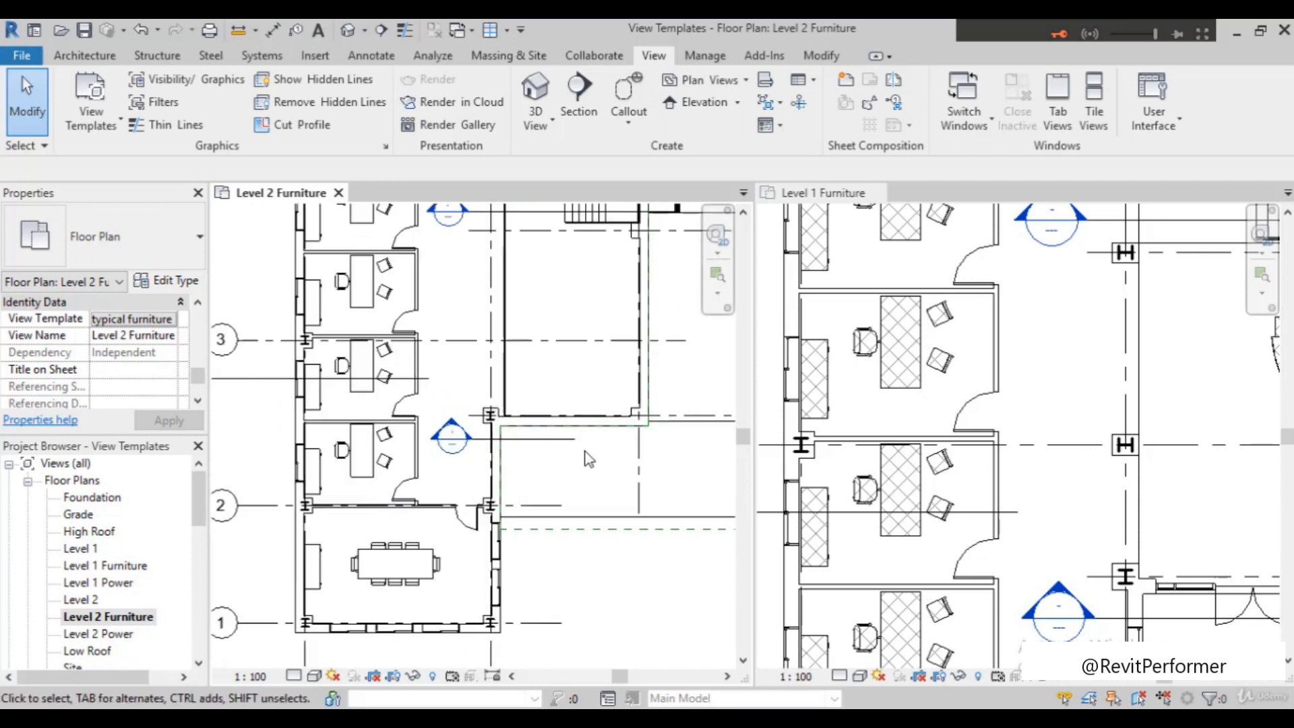
scroll(465, 446, down, 1)
scroll(599, 527, up, 2)
scroll(596, 540, down, 1)
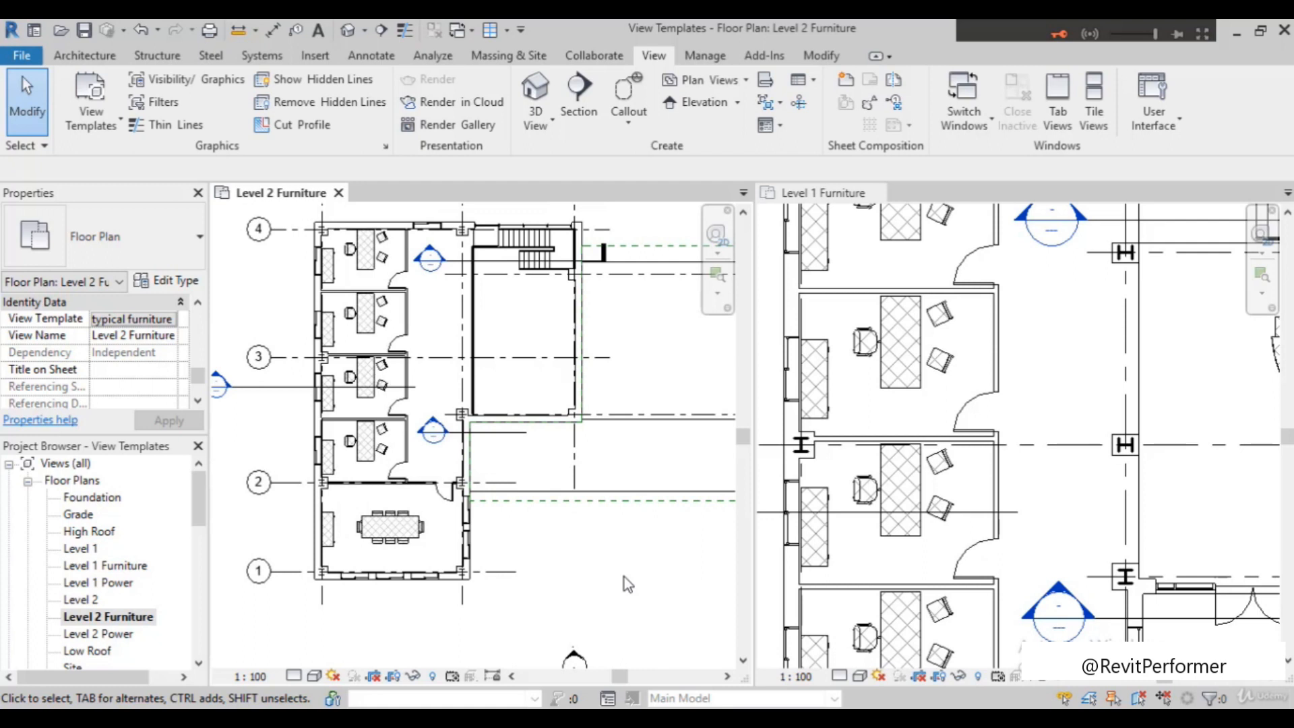
Check whether the model category overrides of the Level 2 Furniture plan can be edited, and leave them without changes
key(v)
key(g)
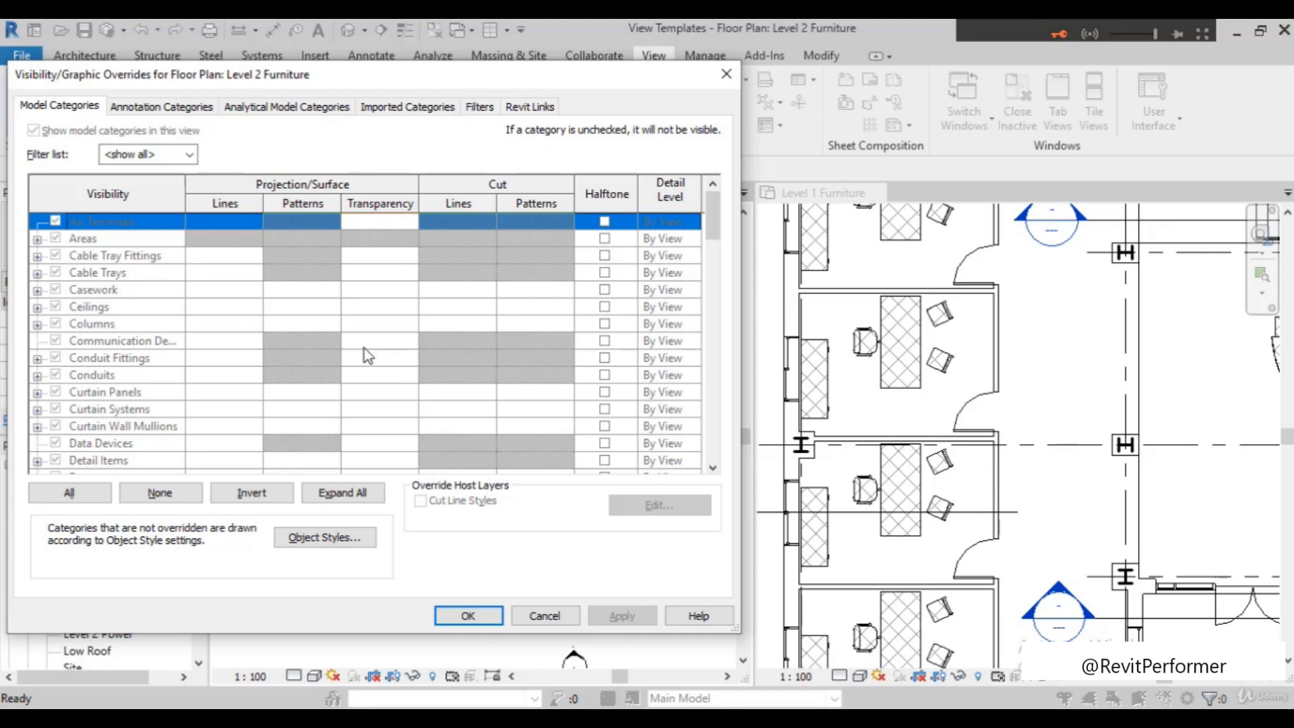
scroll(169, 445, down, 3)
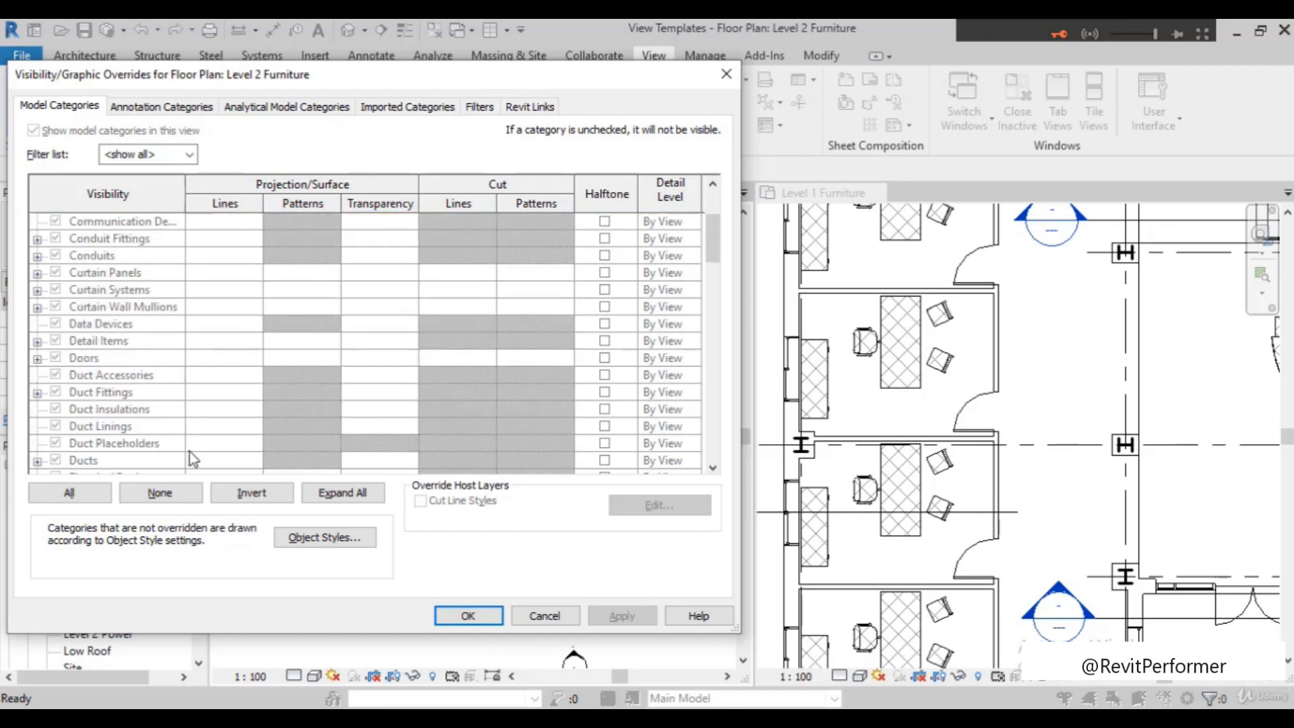
scroll(189, 452, up, 2)
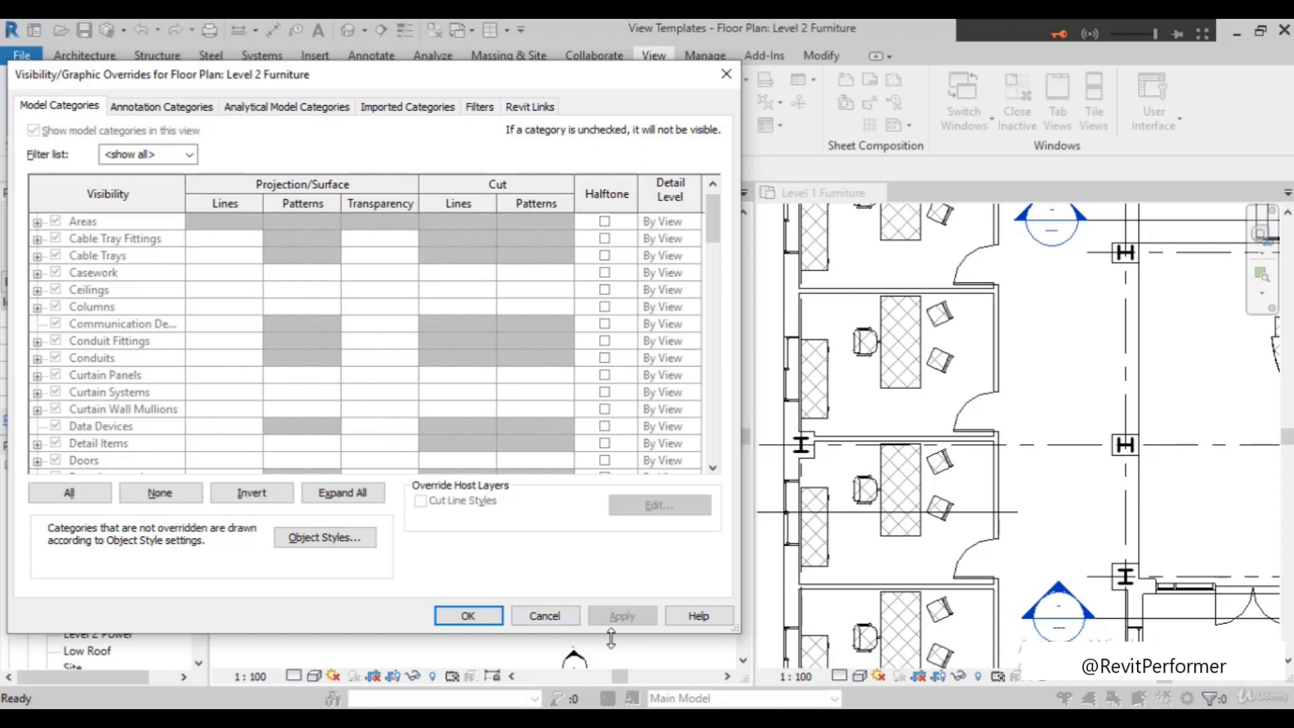
click(546, 617)
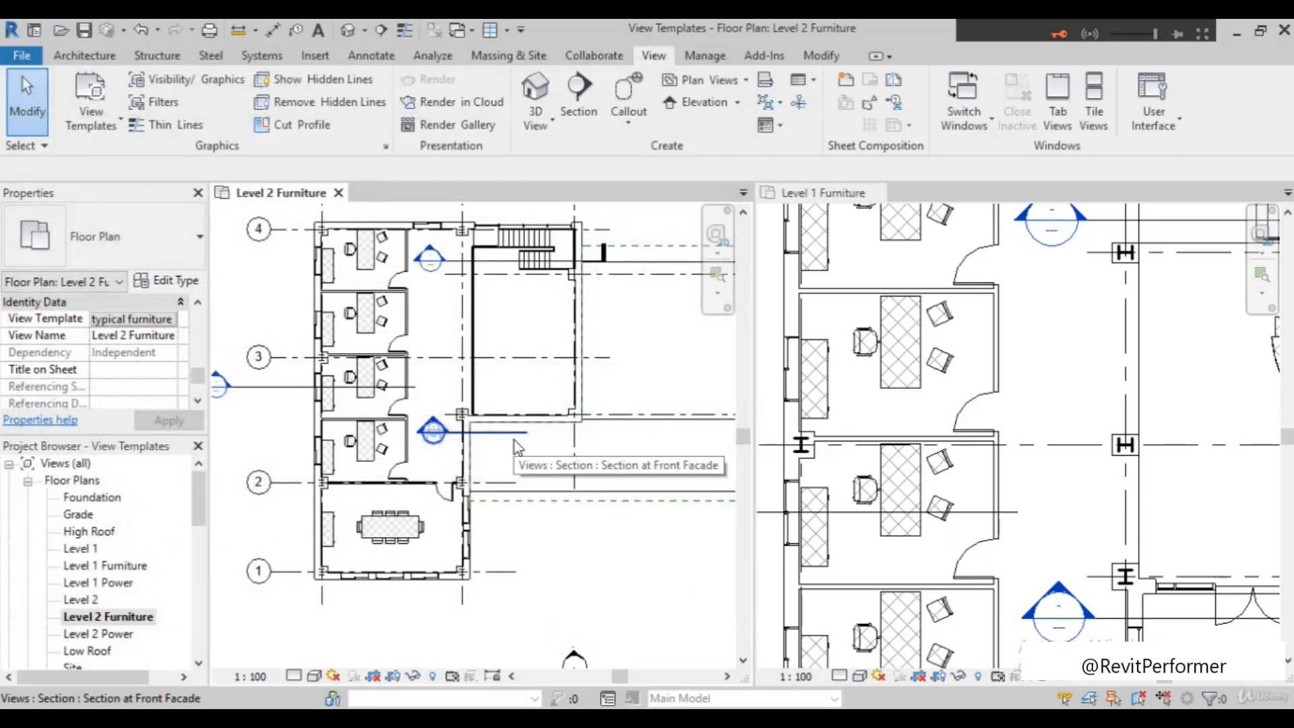
Enable temporary view properties for the Level 2 Furniture plan
scroll(514, 442, up, 2)
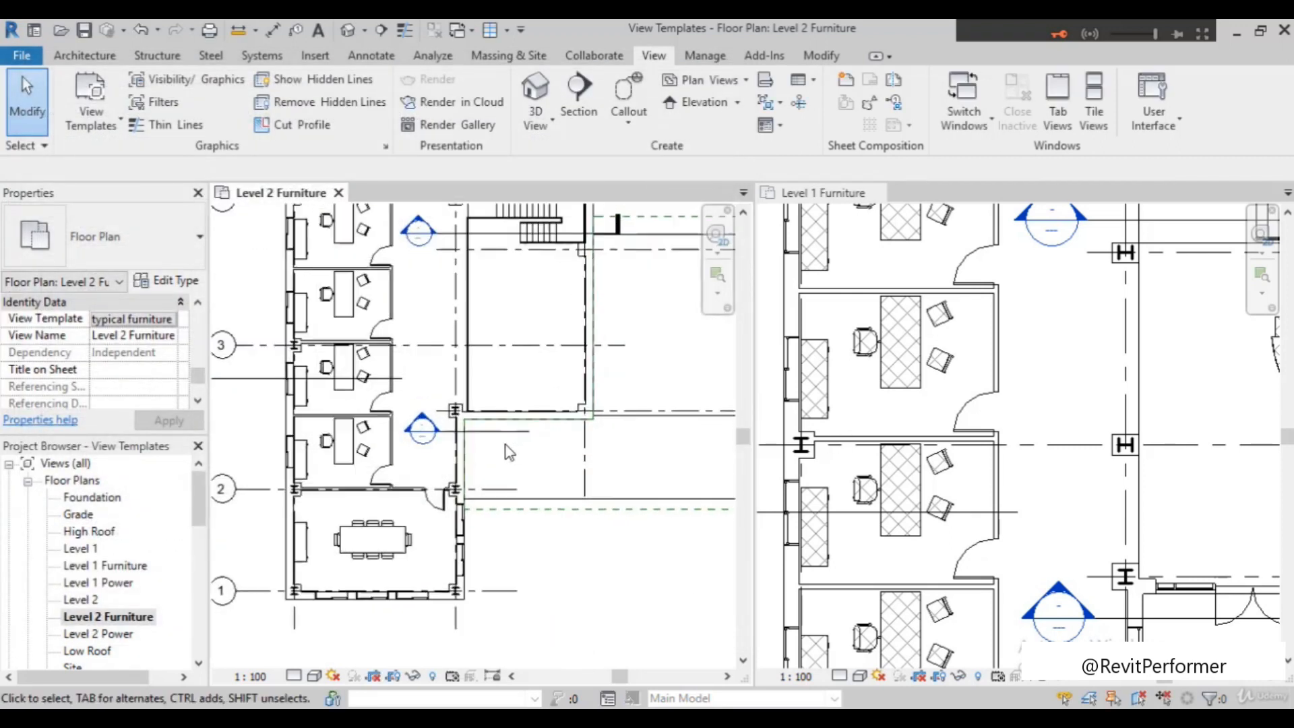
scroll(608, 403, down, 3)
scroll(658, 312, up, 4)
scroll(659, 314, down, 2)
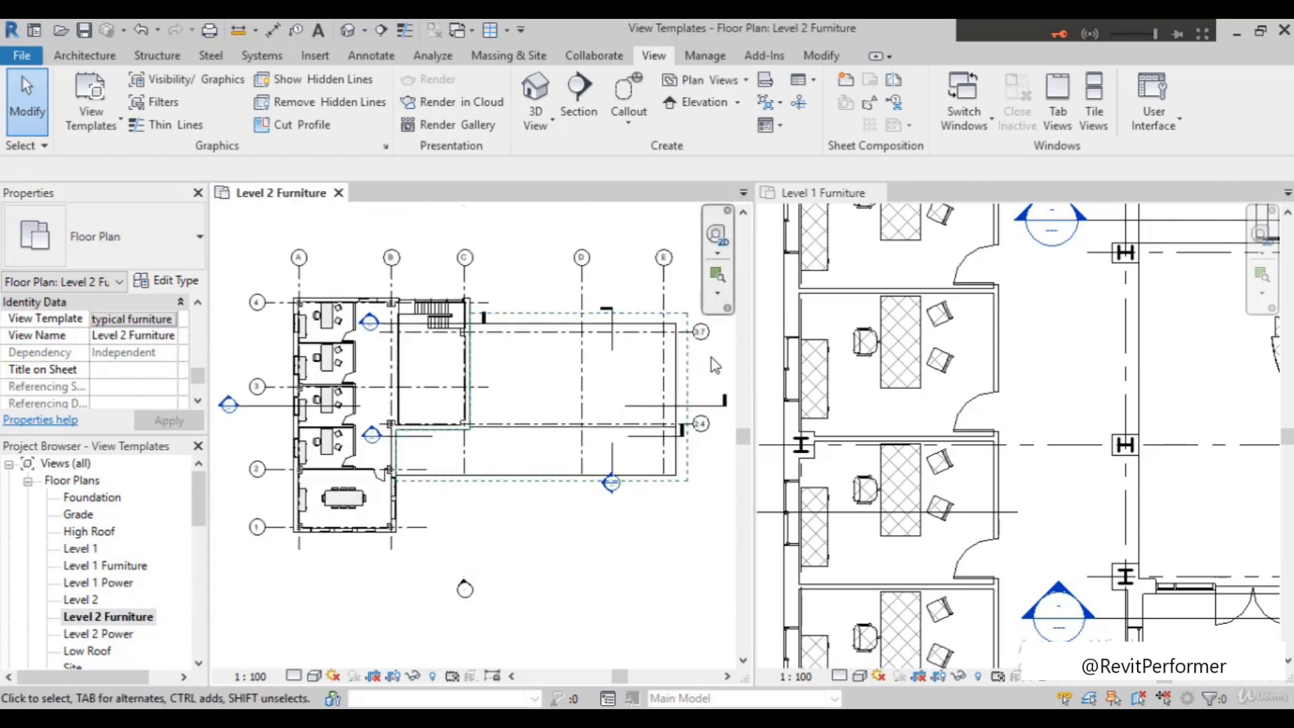
scroll(499, 251, up, 2)
scroll(500, 252, down, 2)
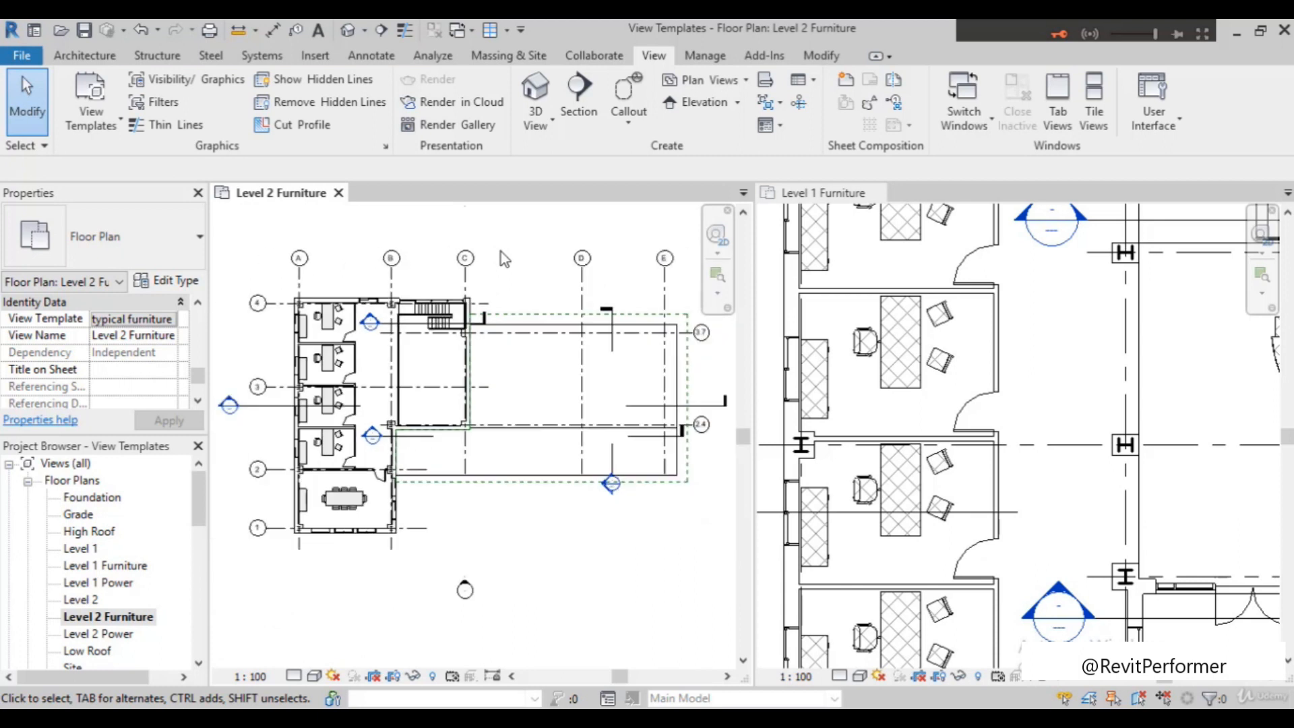
click(451, 677)
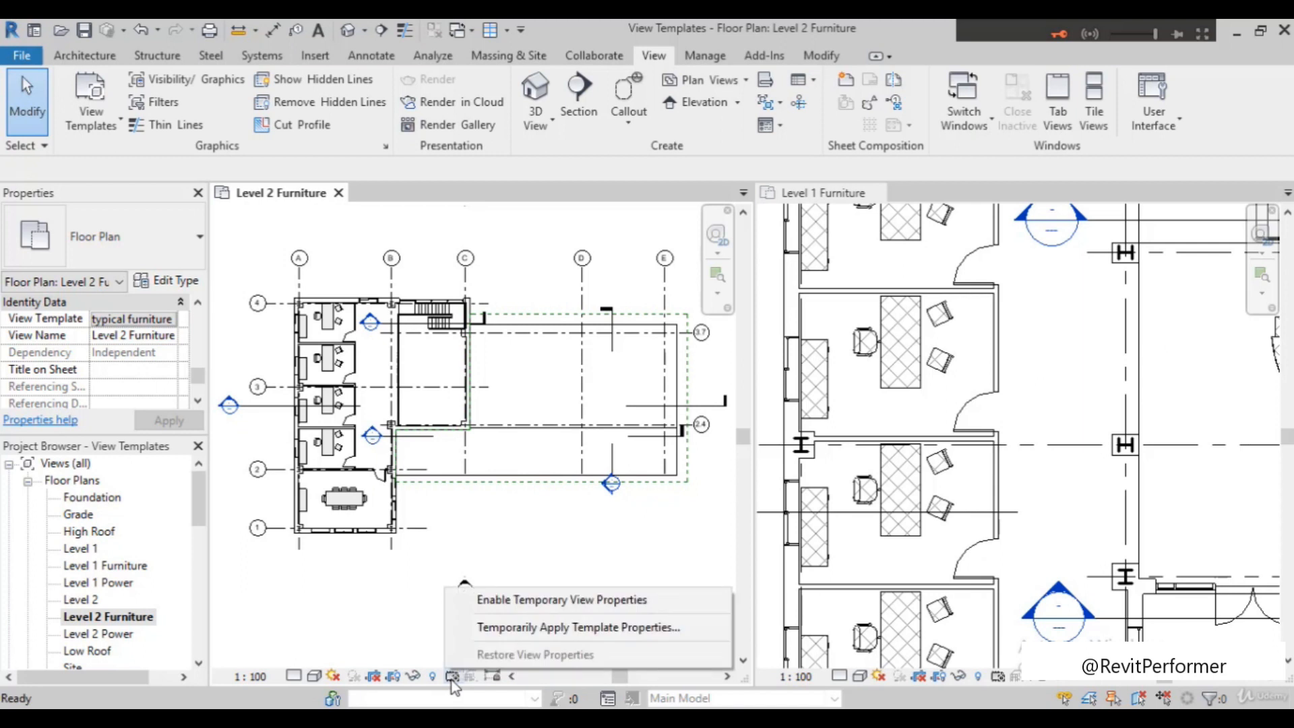
click(515, 601)
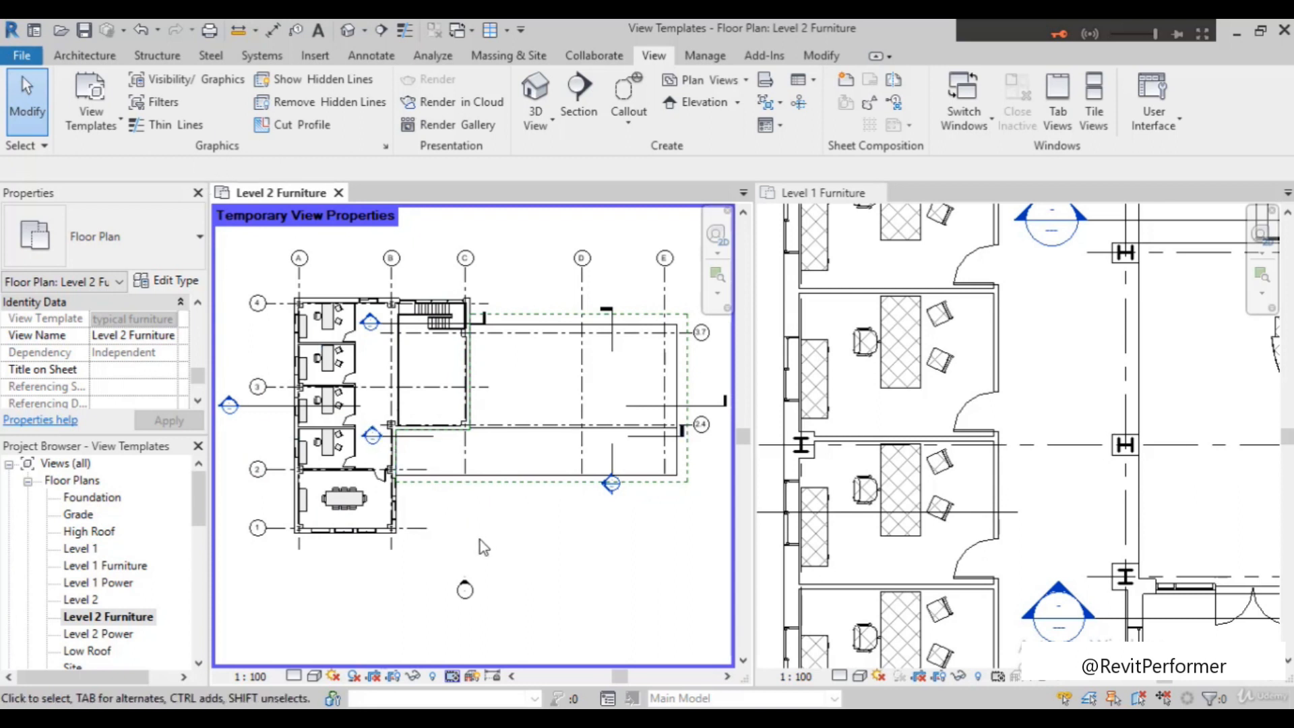
Turn off the visibility of the Furniture model category in the Level 2 Furniture plan's graphic overrides
click(177, 80)
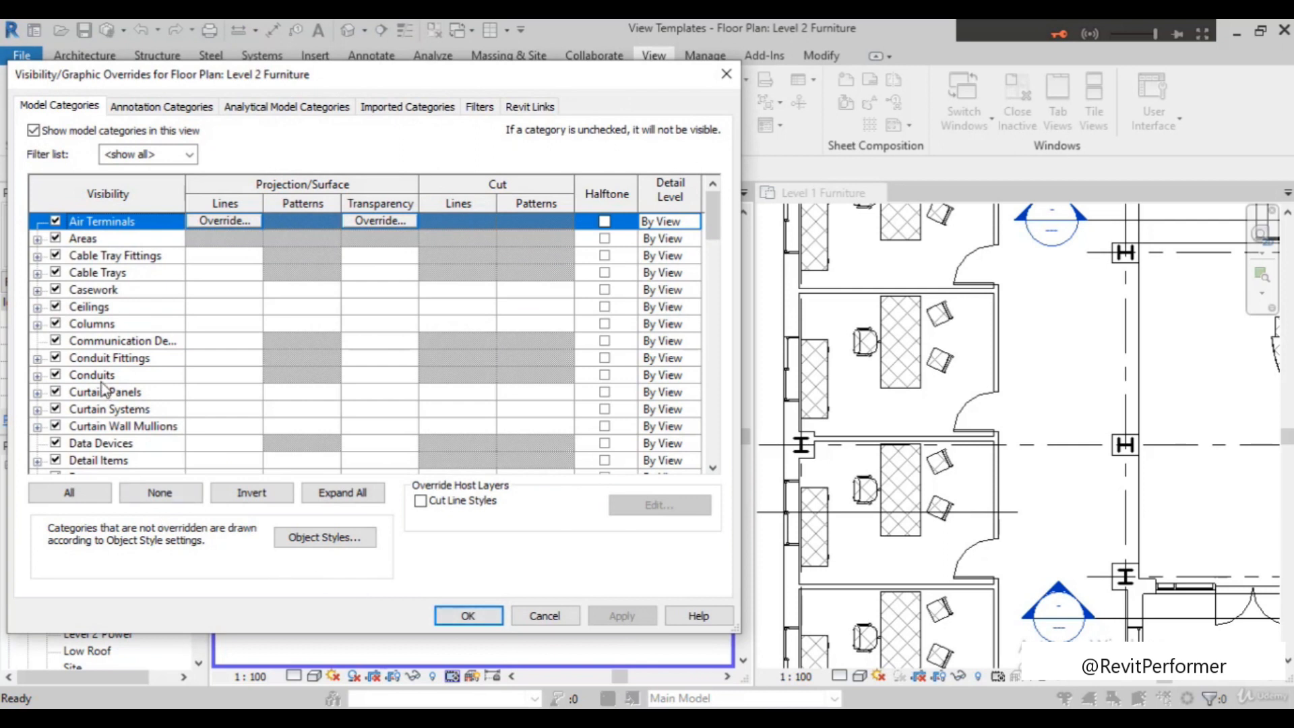
scroll(103, 391, down, 2)
scroll(105, 414, down, 1)
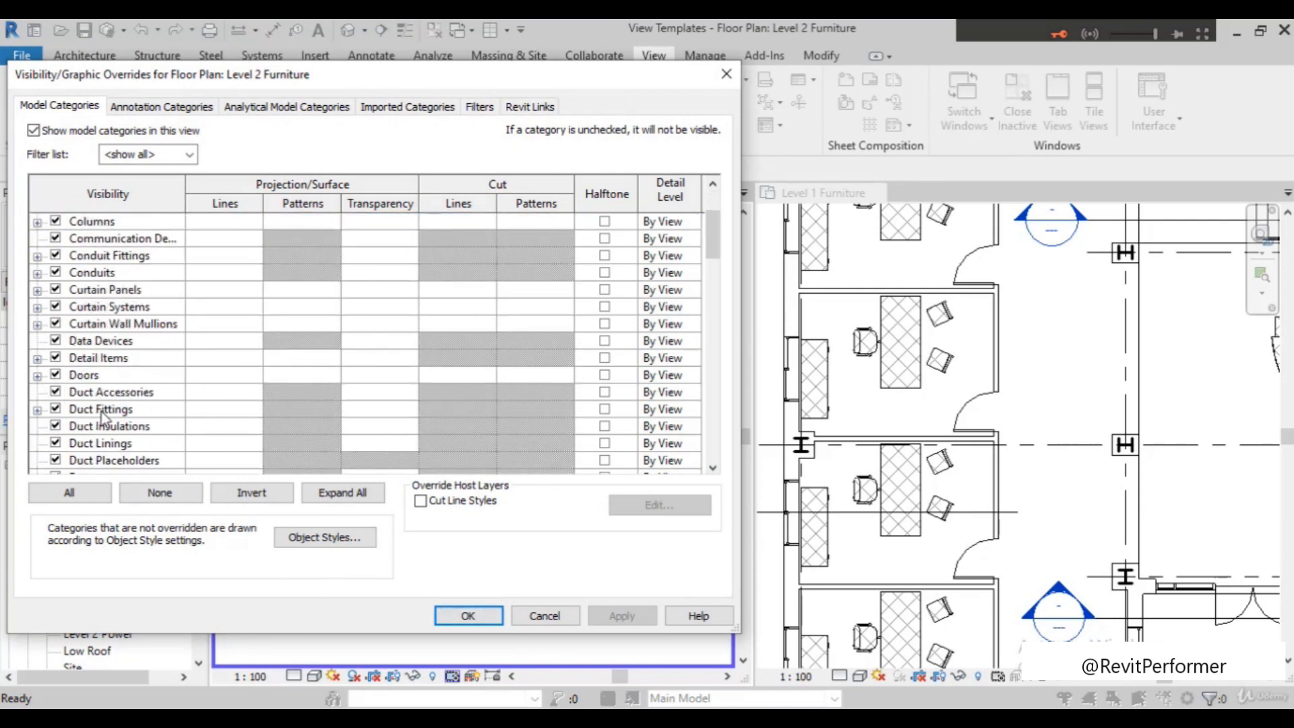
scroll(108, 418, up, 2)
scroll(94, 431, down, 5)
scroll(85, 445, up, 1)
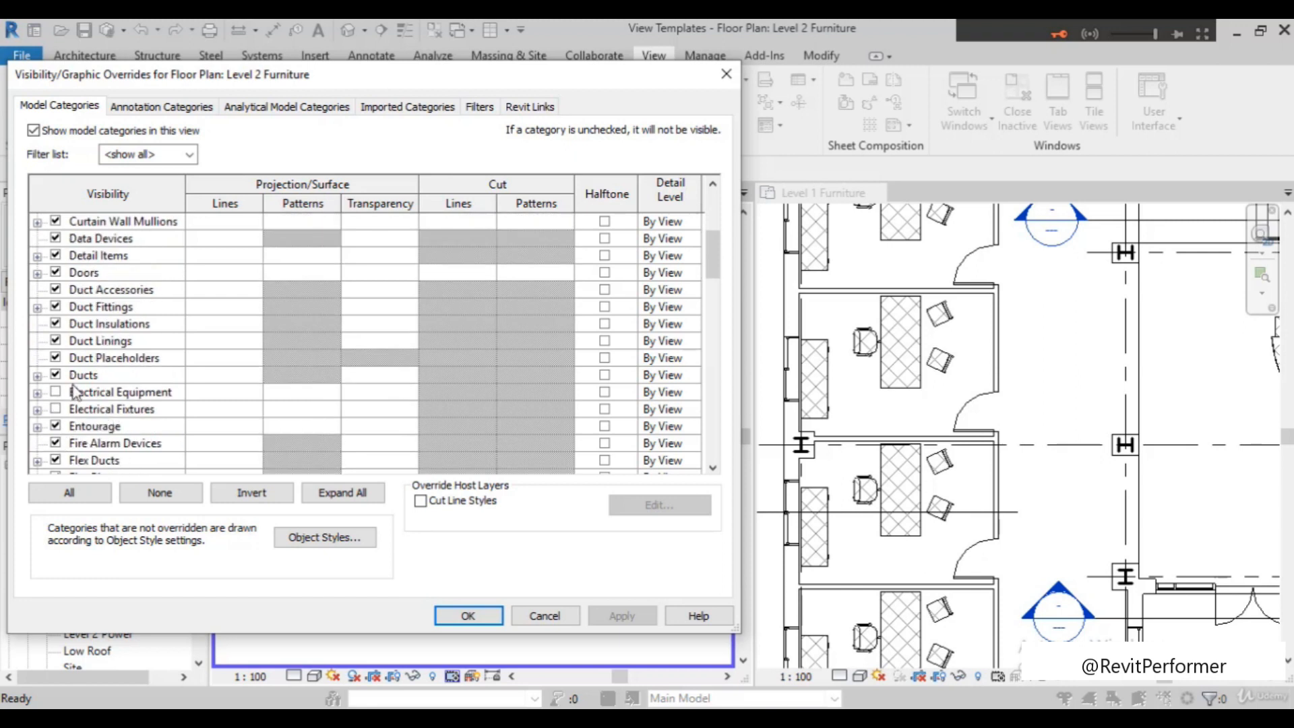
scroll(82, 426, down, 1)
scroll(155, 430, down, 2)
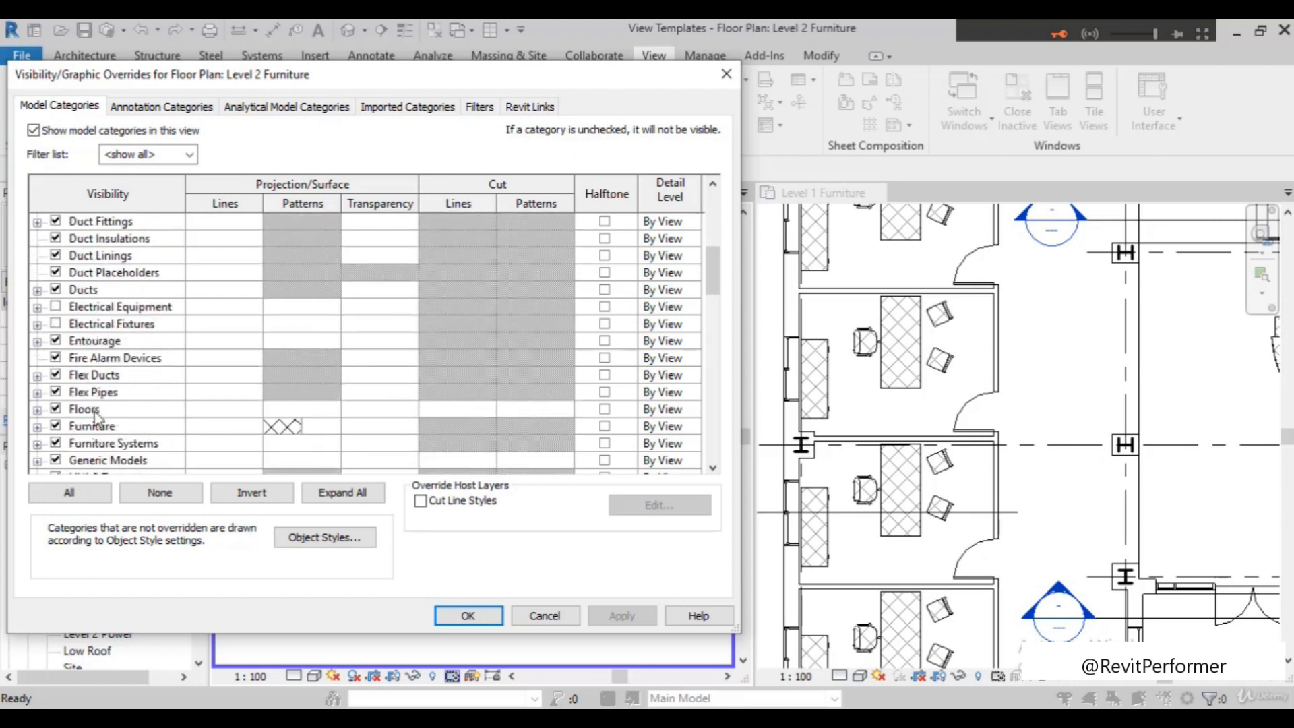
click(55, 426)
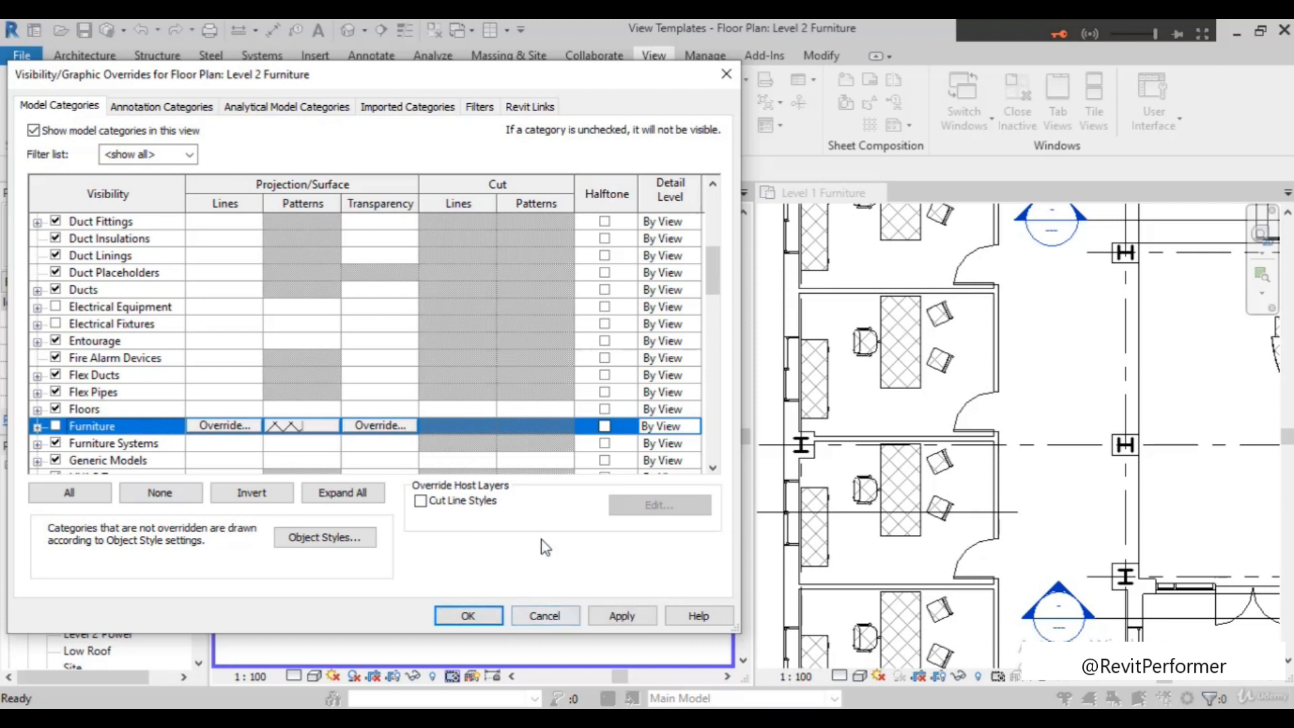
click(621, 615)
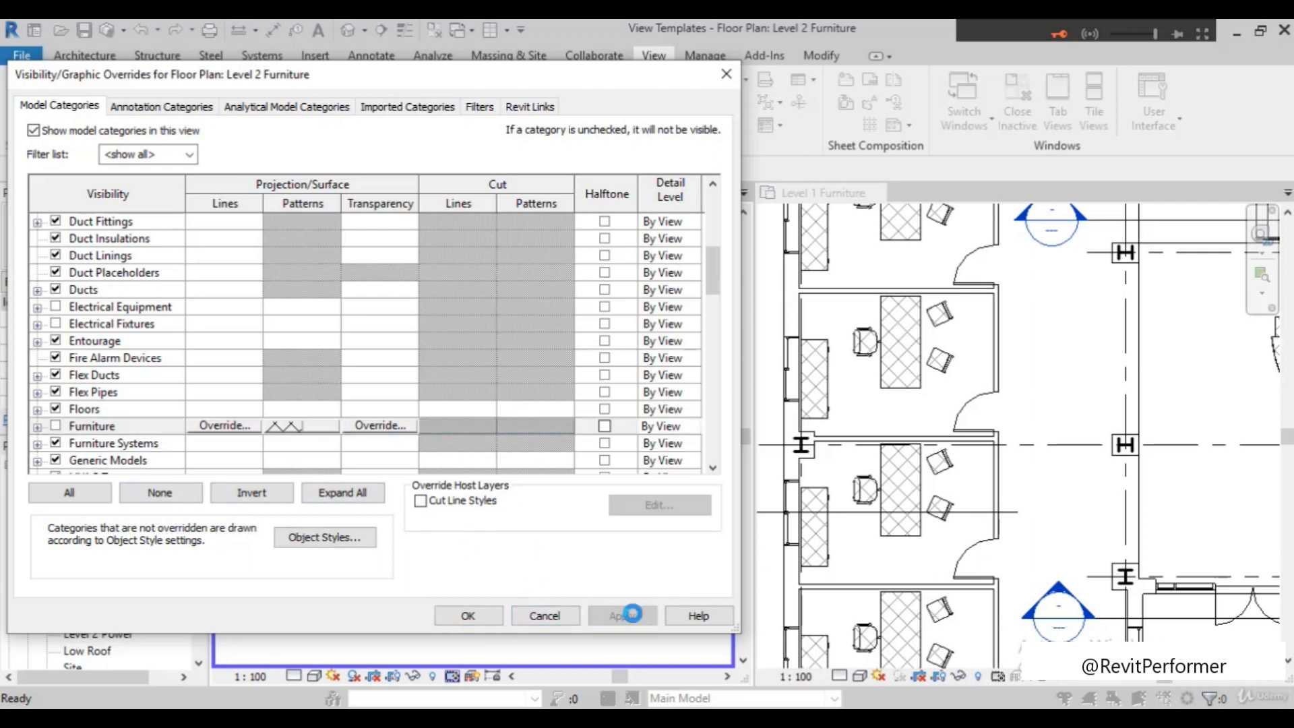
click(502, 622)
Compare the two tiled furniture plans and restore the original view properties of the Level 2 Furniture plan
scroll(471, 404, up, 4)
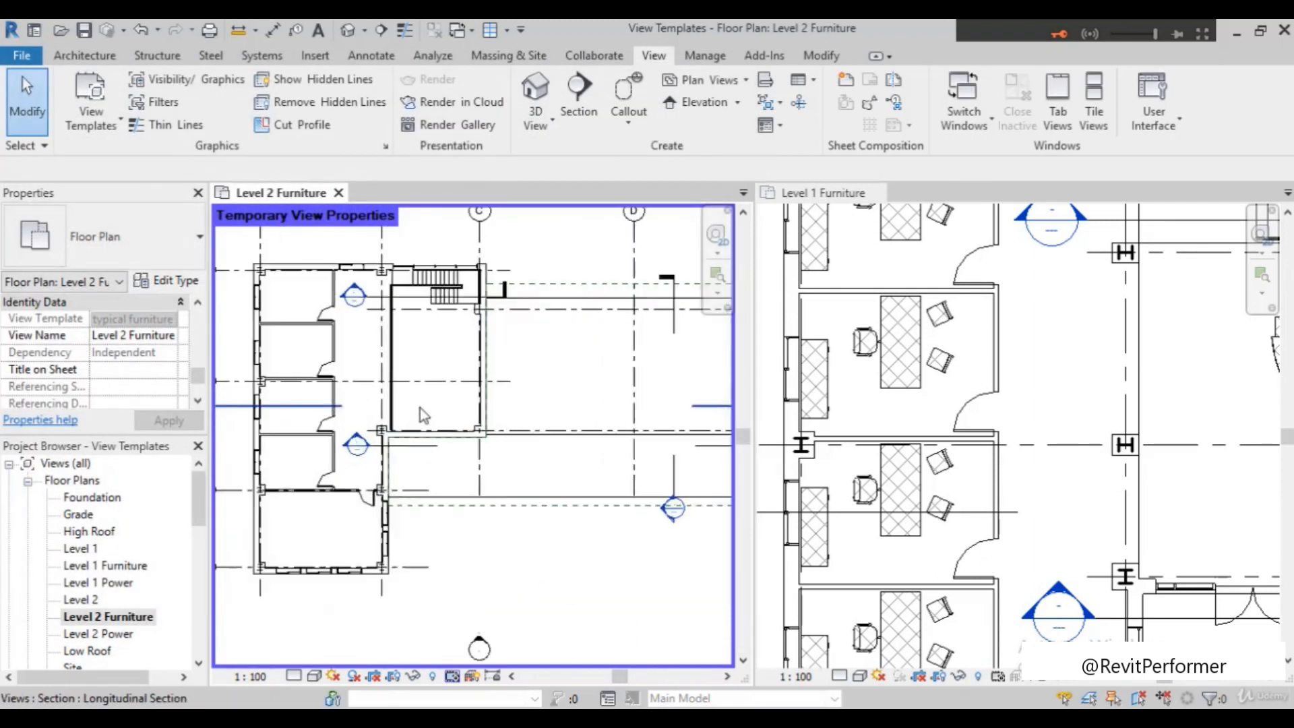
scroll(492, 399, down, 2)
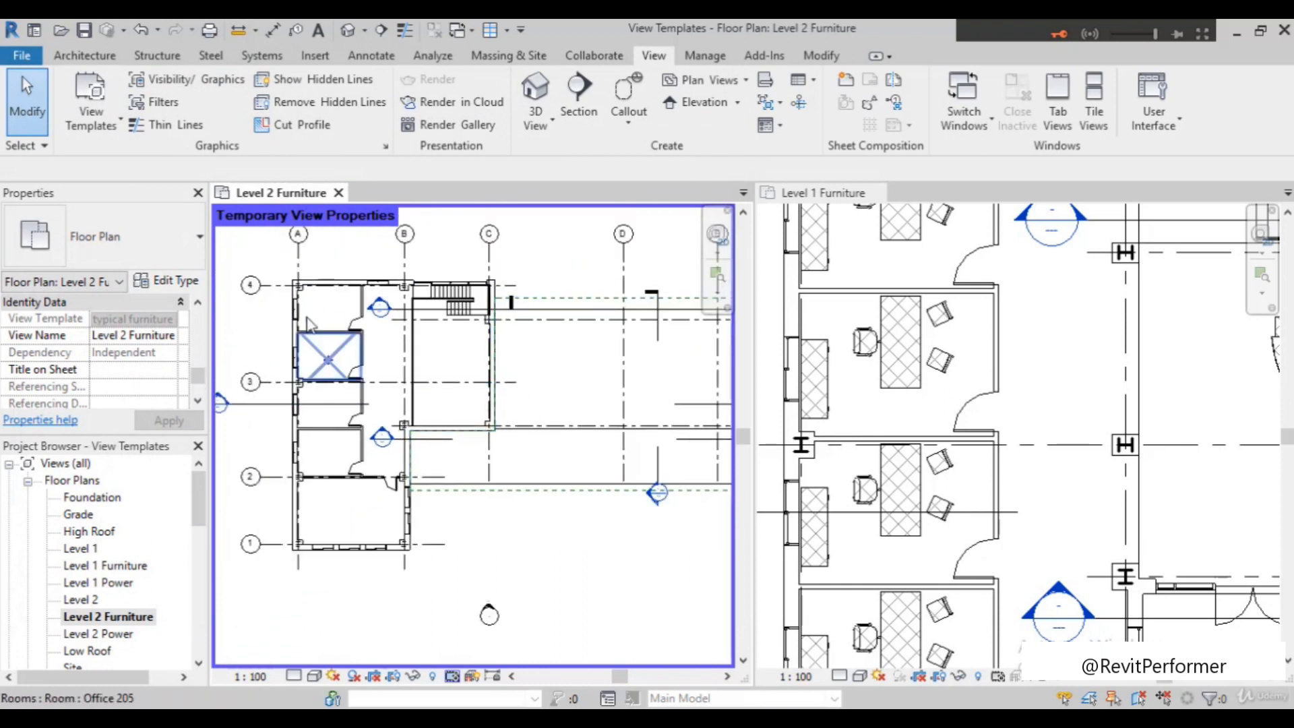
scroll(1017, 389, down, 2)
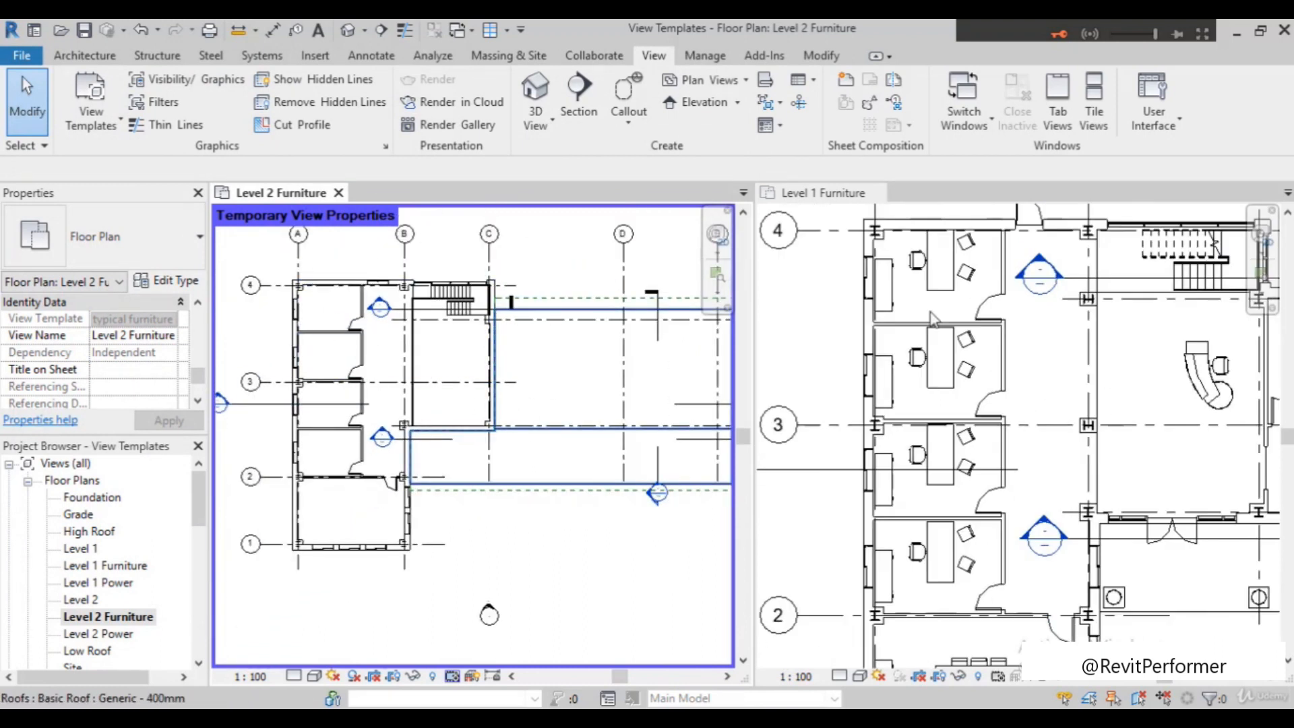
scroll(976, 402, up, 2)
scroll(901, 333, down, 1)
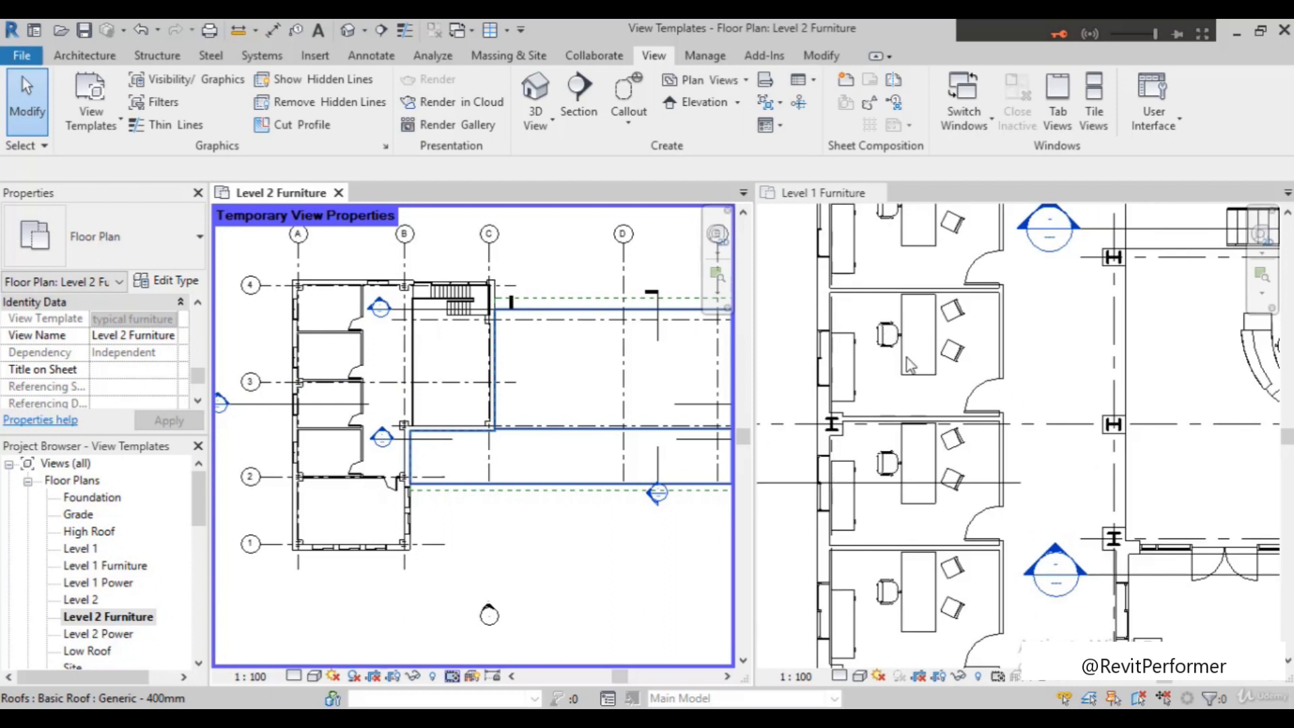
click(452, 677)
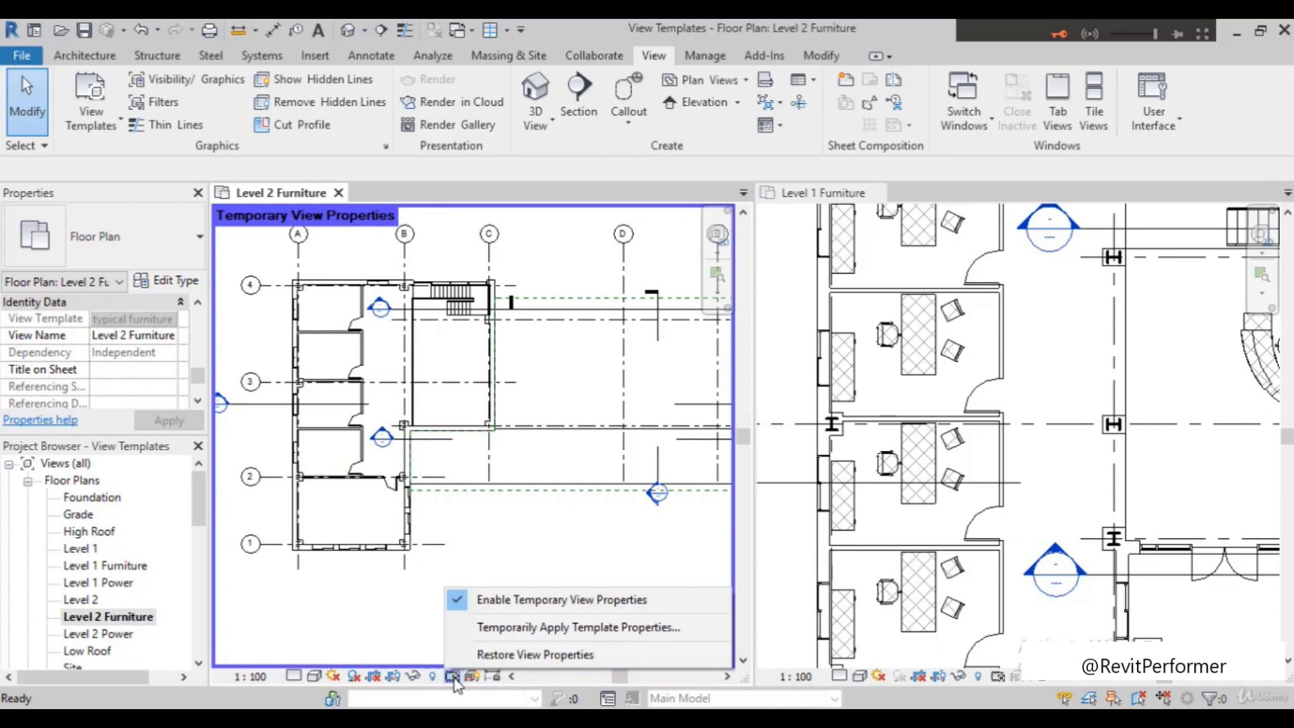
click(519, 655)
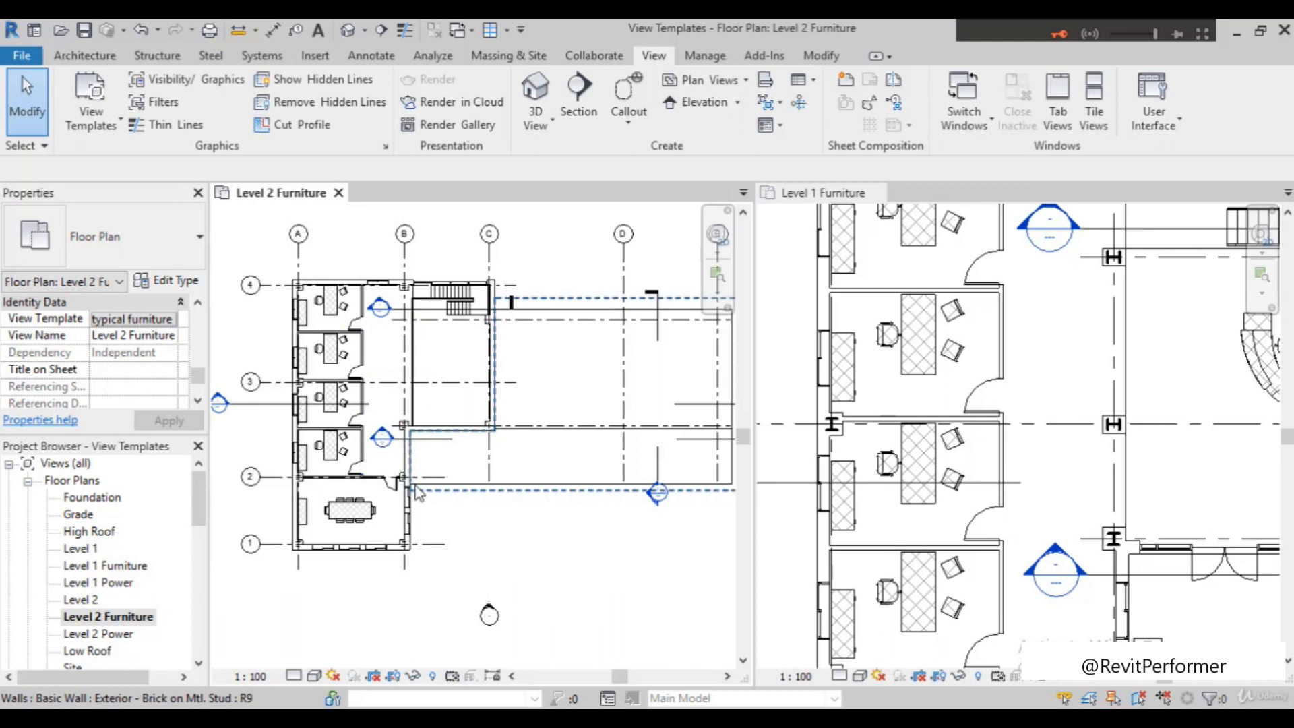
click(450, 678)
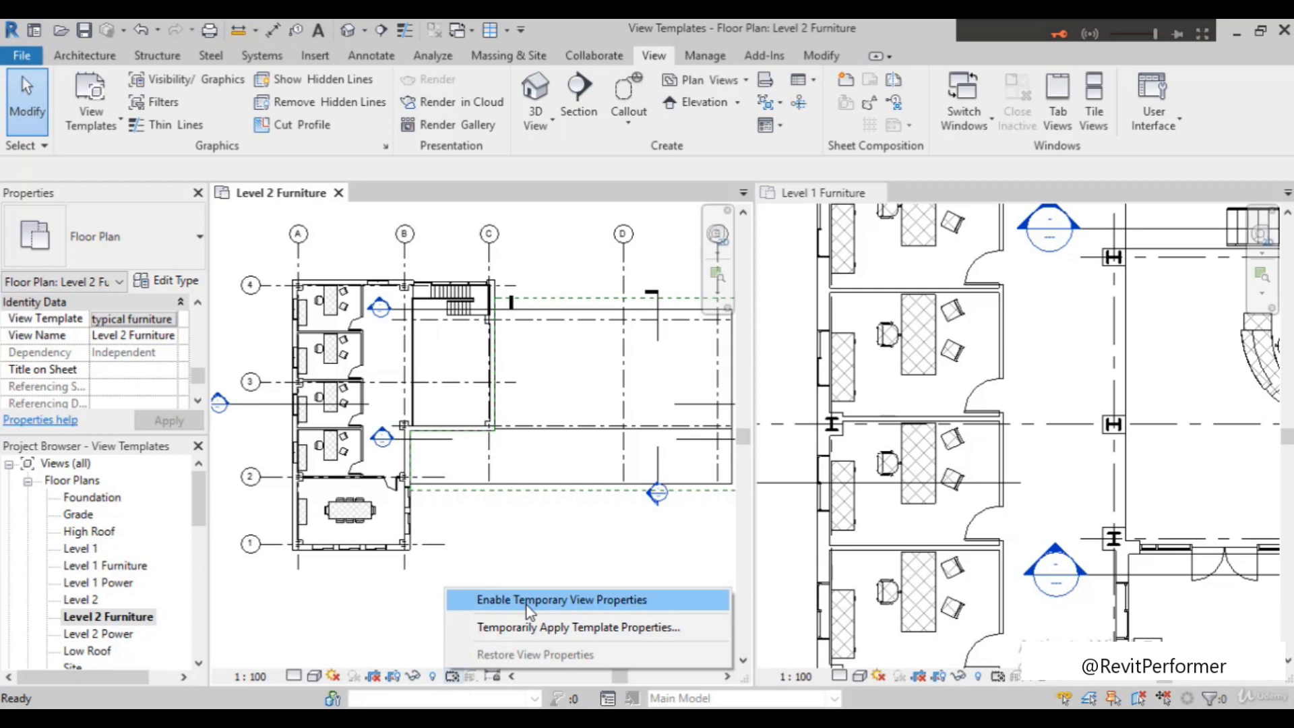
click(496, 552)
scroll(391, 492, down, 1)
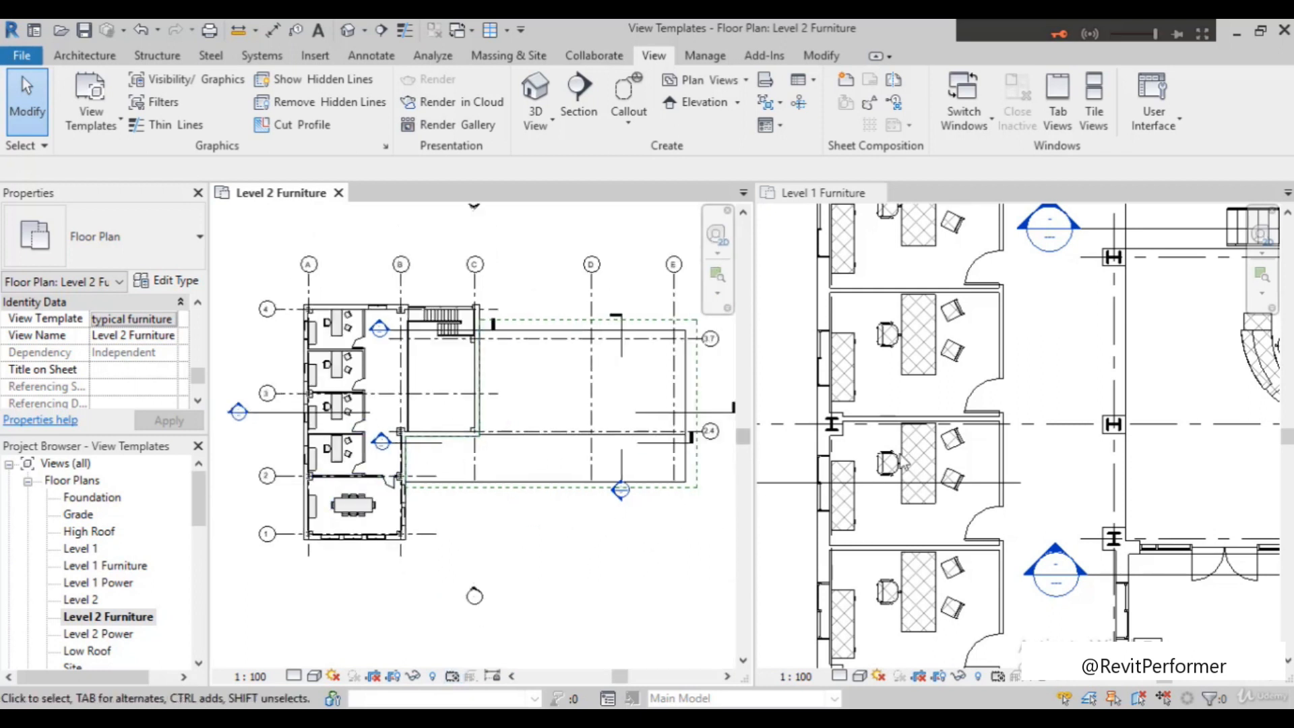
scroll(903, 464, down, 2)
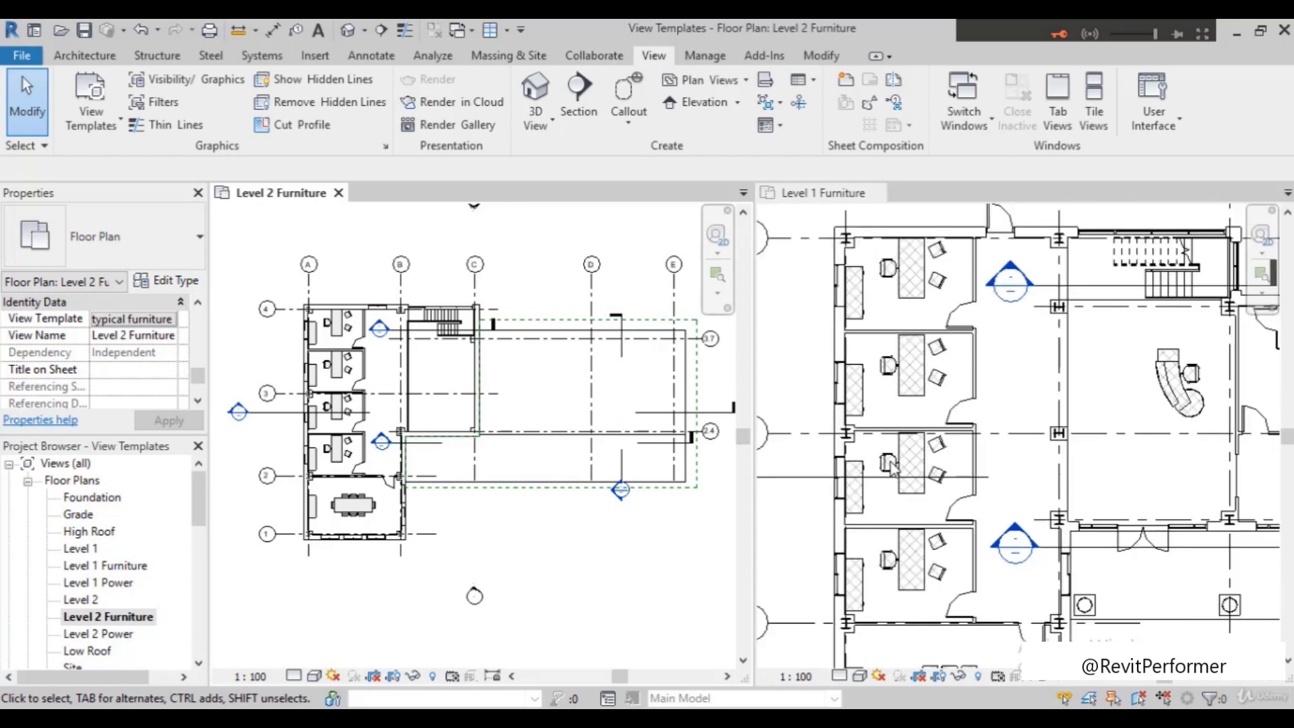
scroll(499, 390, up, 3)
scroll(548, 415, down, 3)
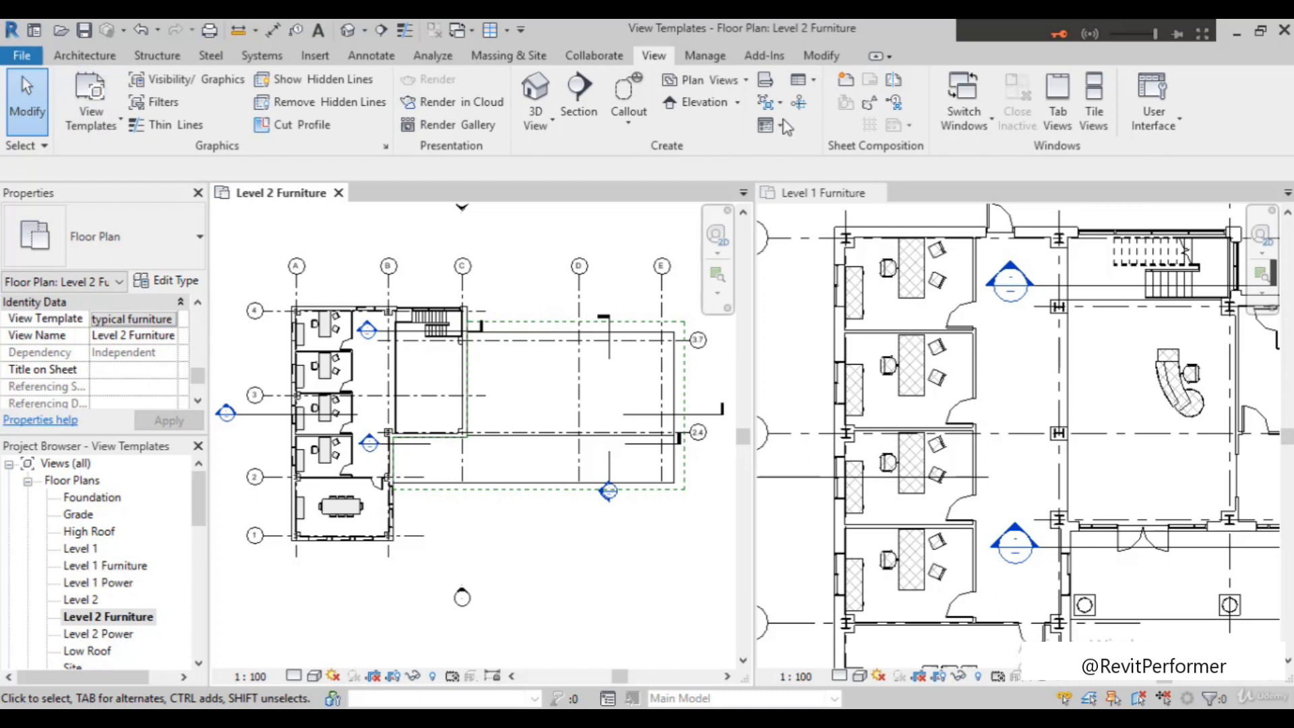
Review the available view template commands with the Level 1 Power, Level 2 Furniture and Level 2 Power plans selected in turn
click(104, 111)
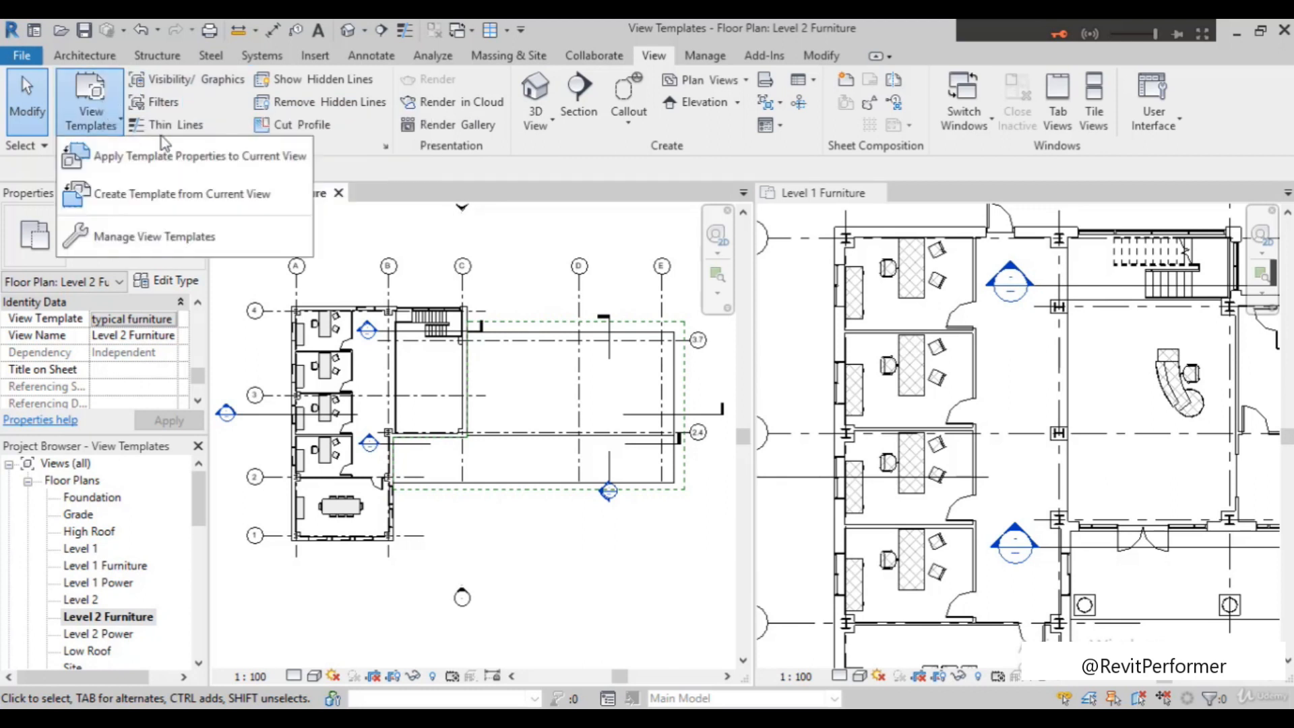
click(101, 583)
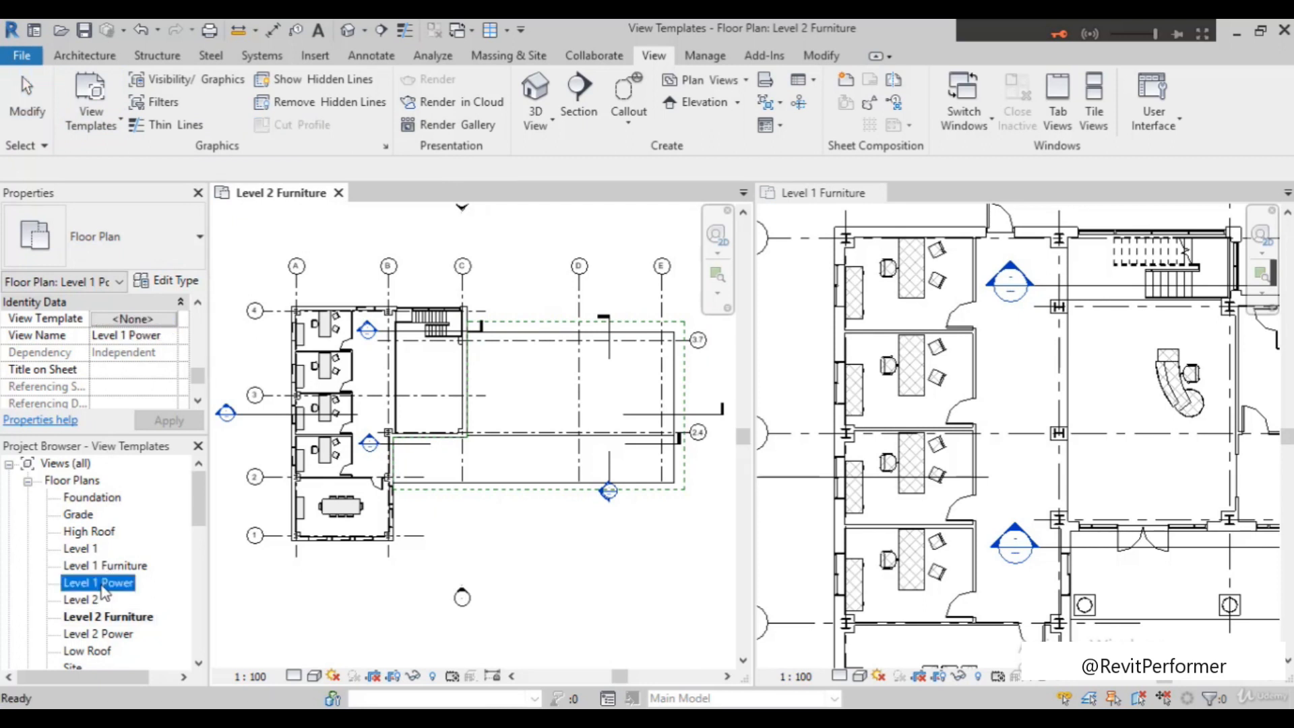
click(90, 121)
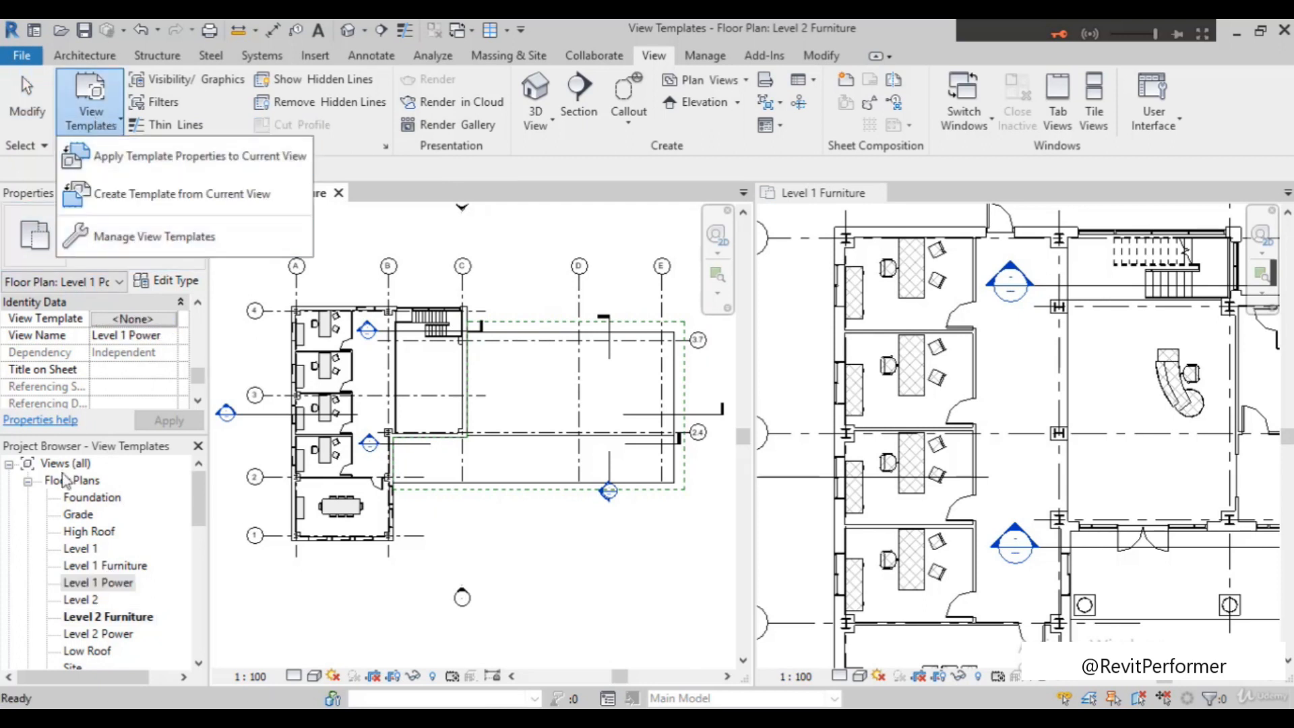
click(115, 626)
click(114, 623)
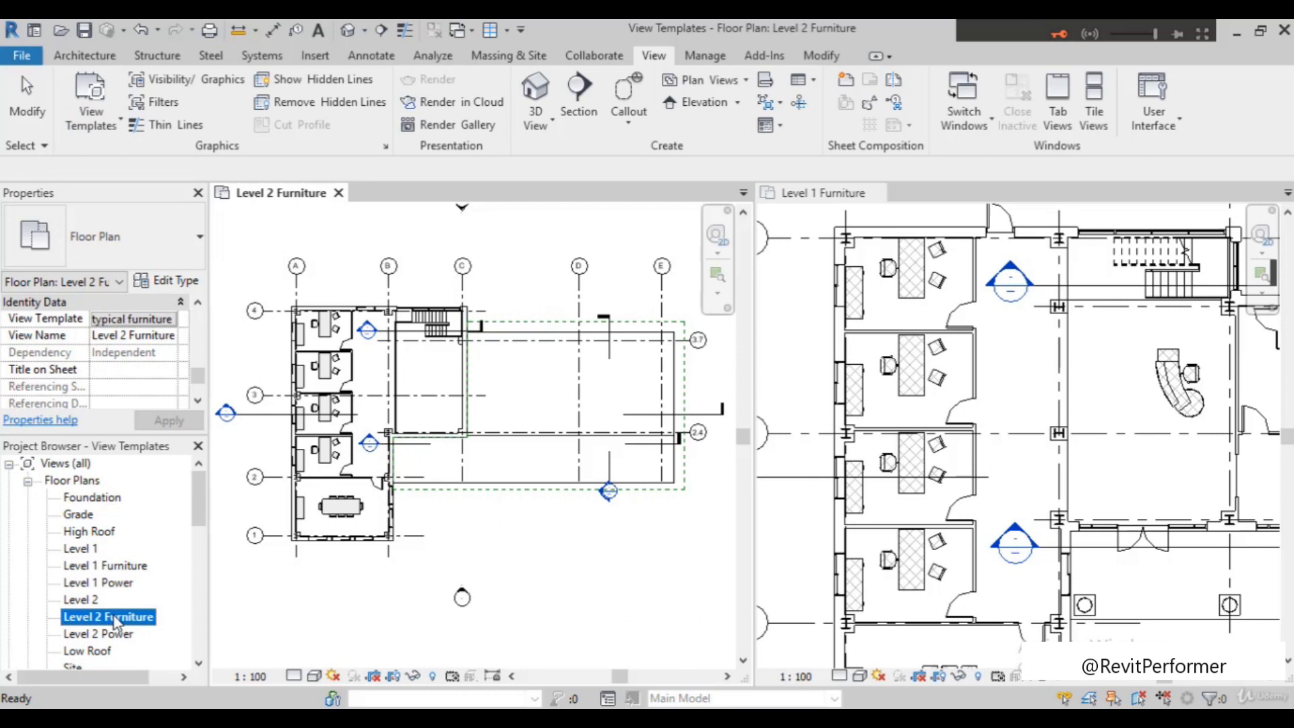
click(89, 115)
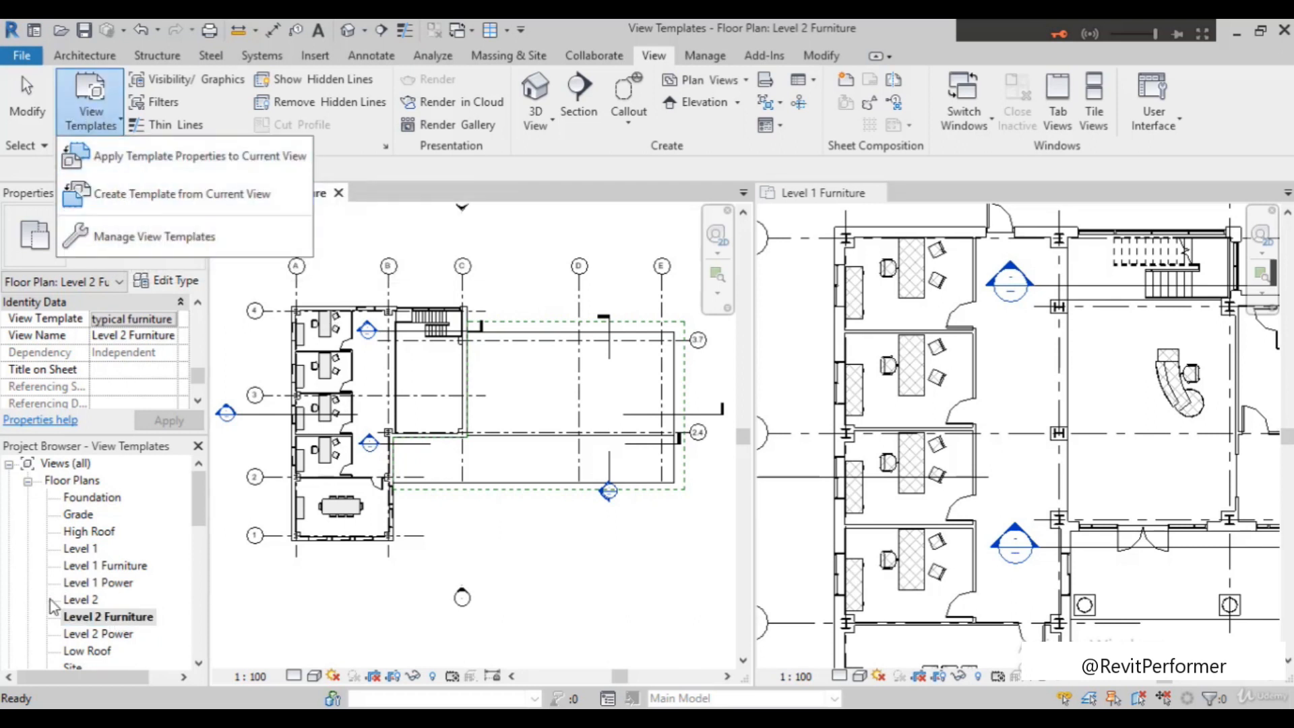
click(84, 640)
click(121, 640)
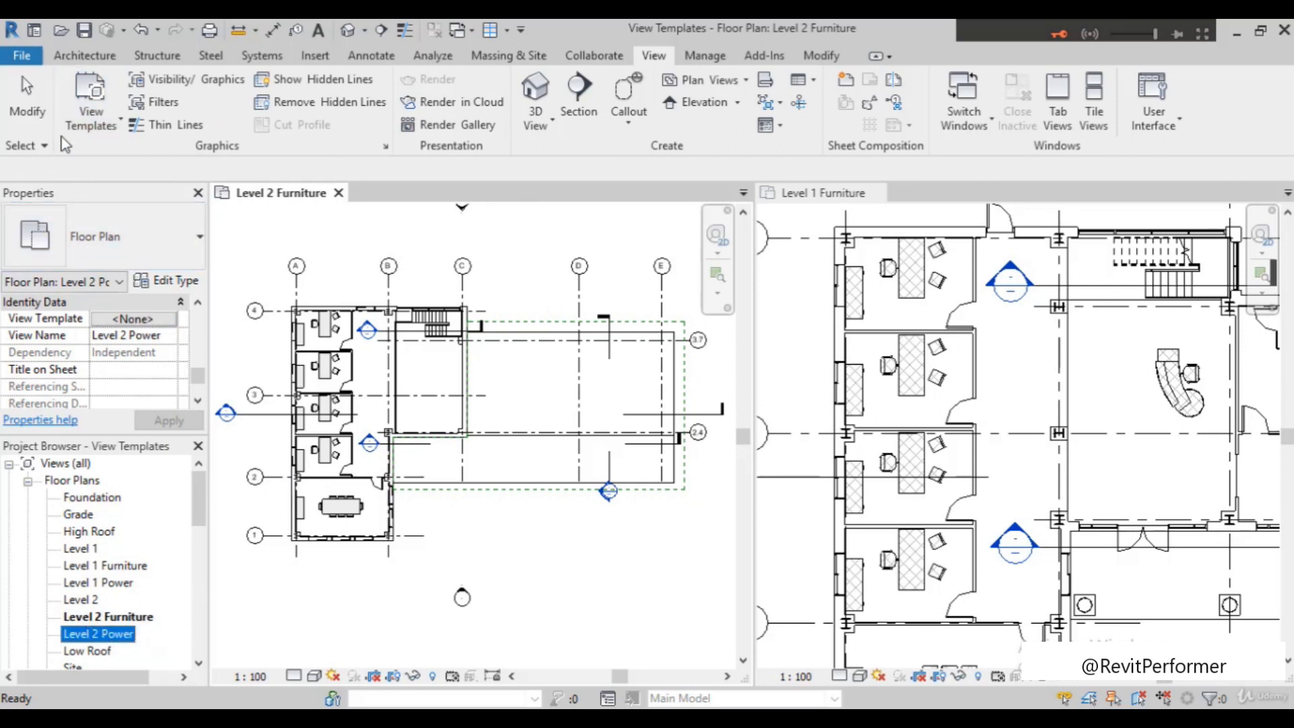
click(89, 119)
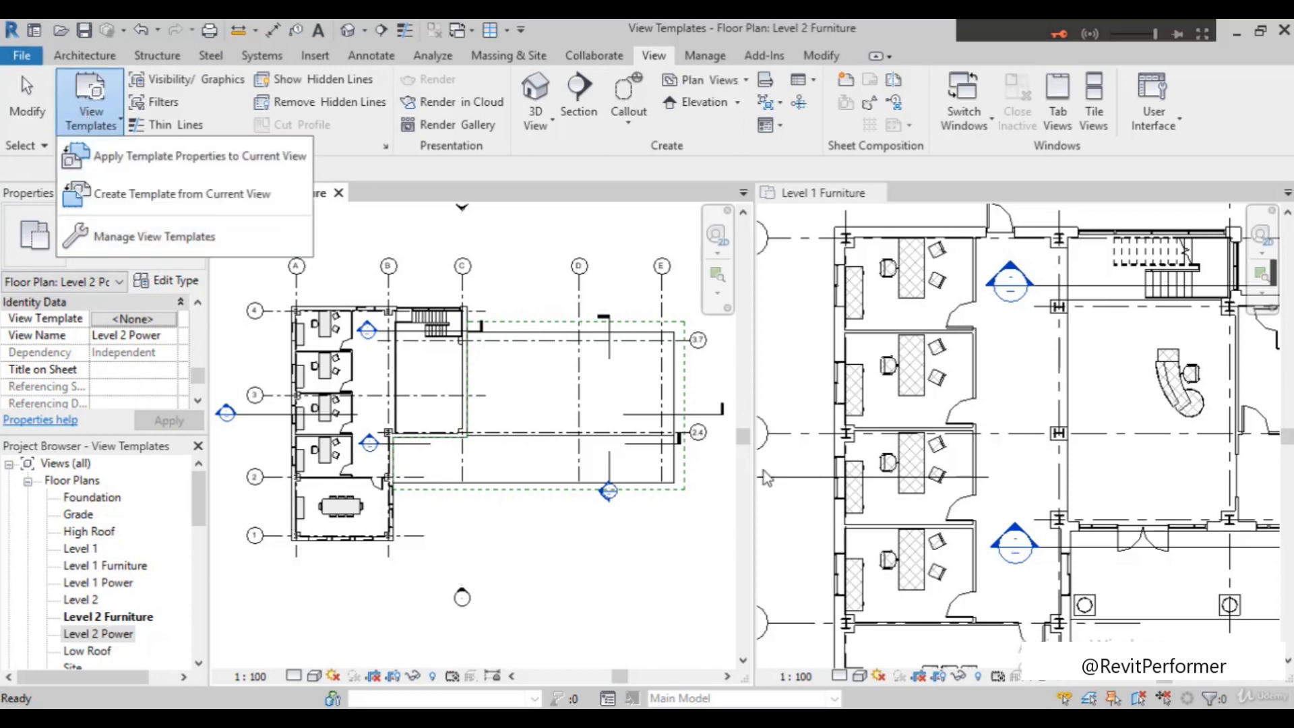